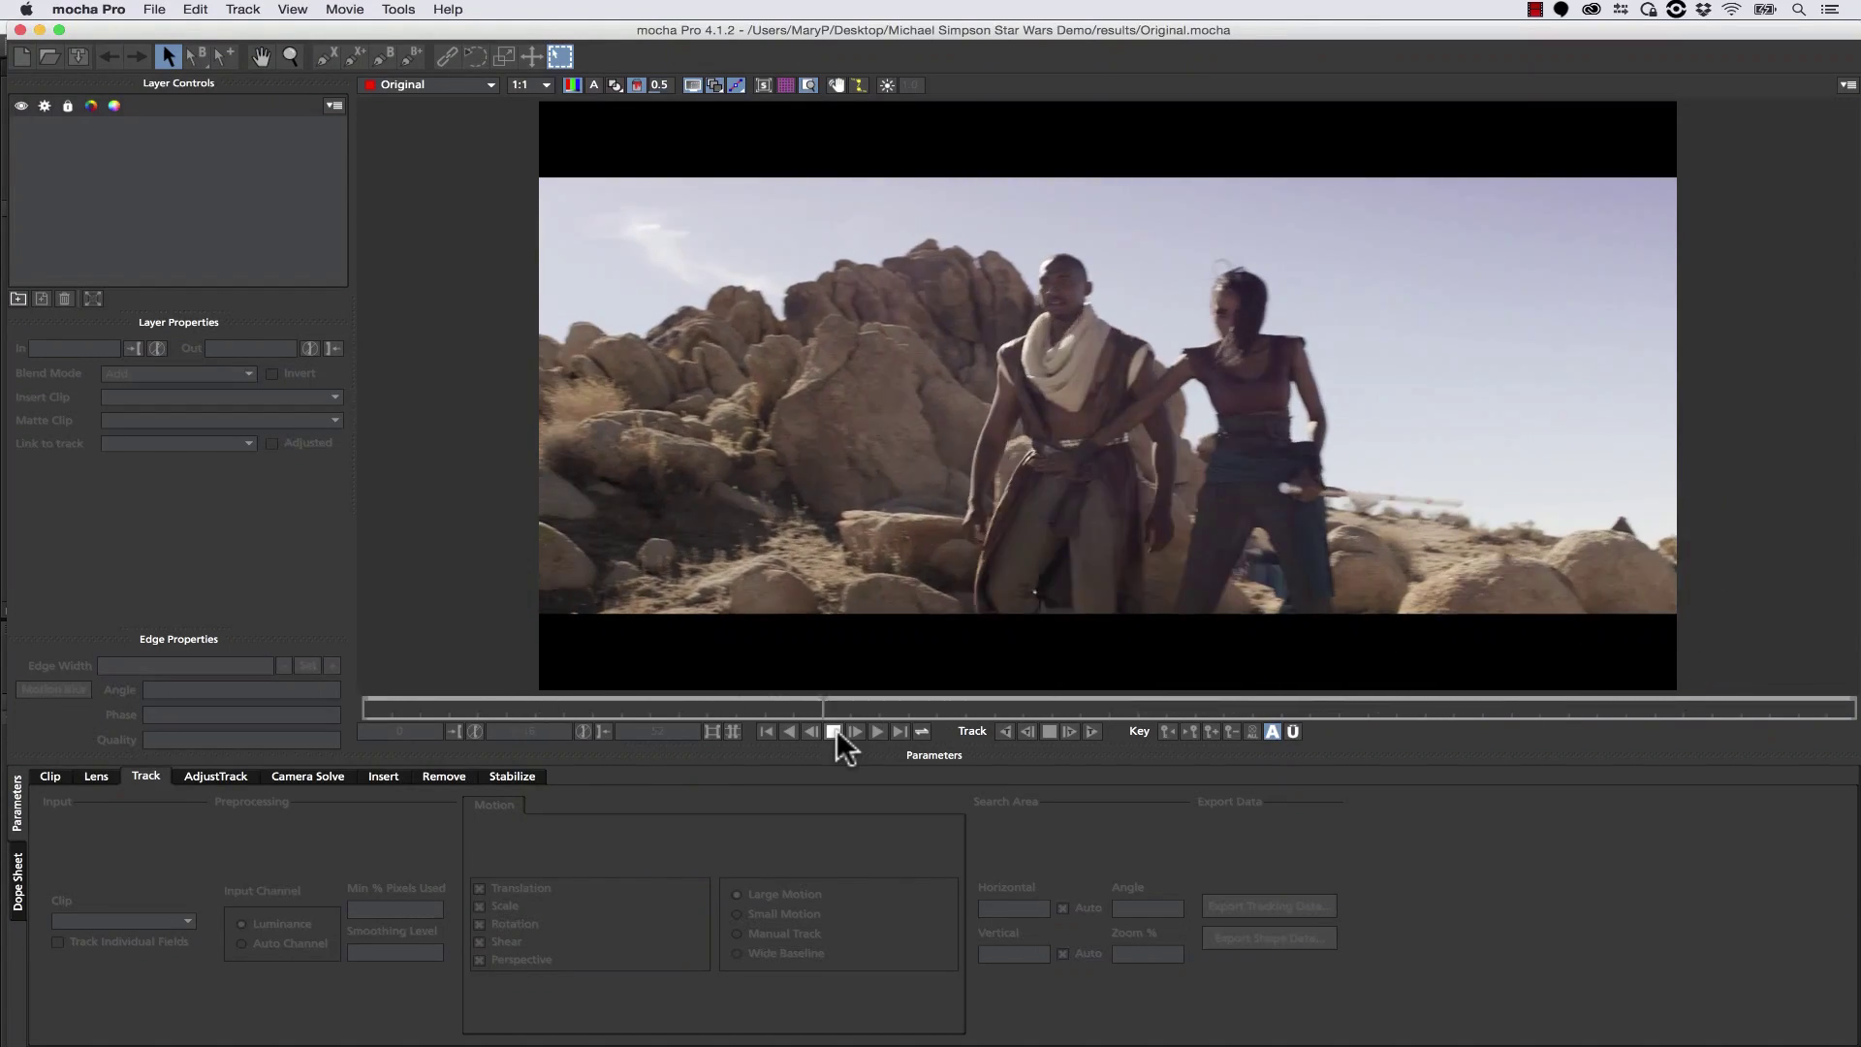
Return to the clip's first frame and crop the black letterbox bars with a mask of 142 above and 140 below.
click(834, 731)
drag(1252, 703, 319, 675)
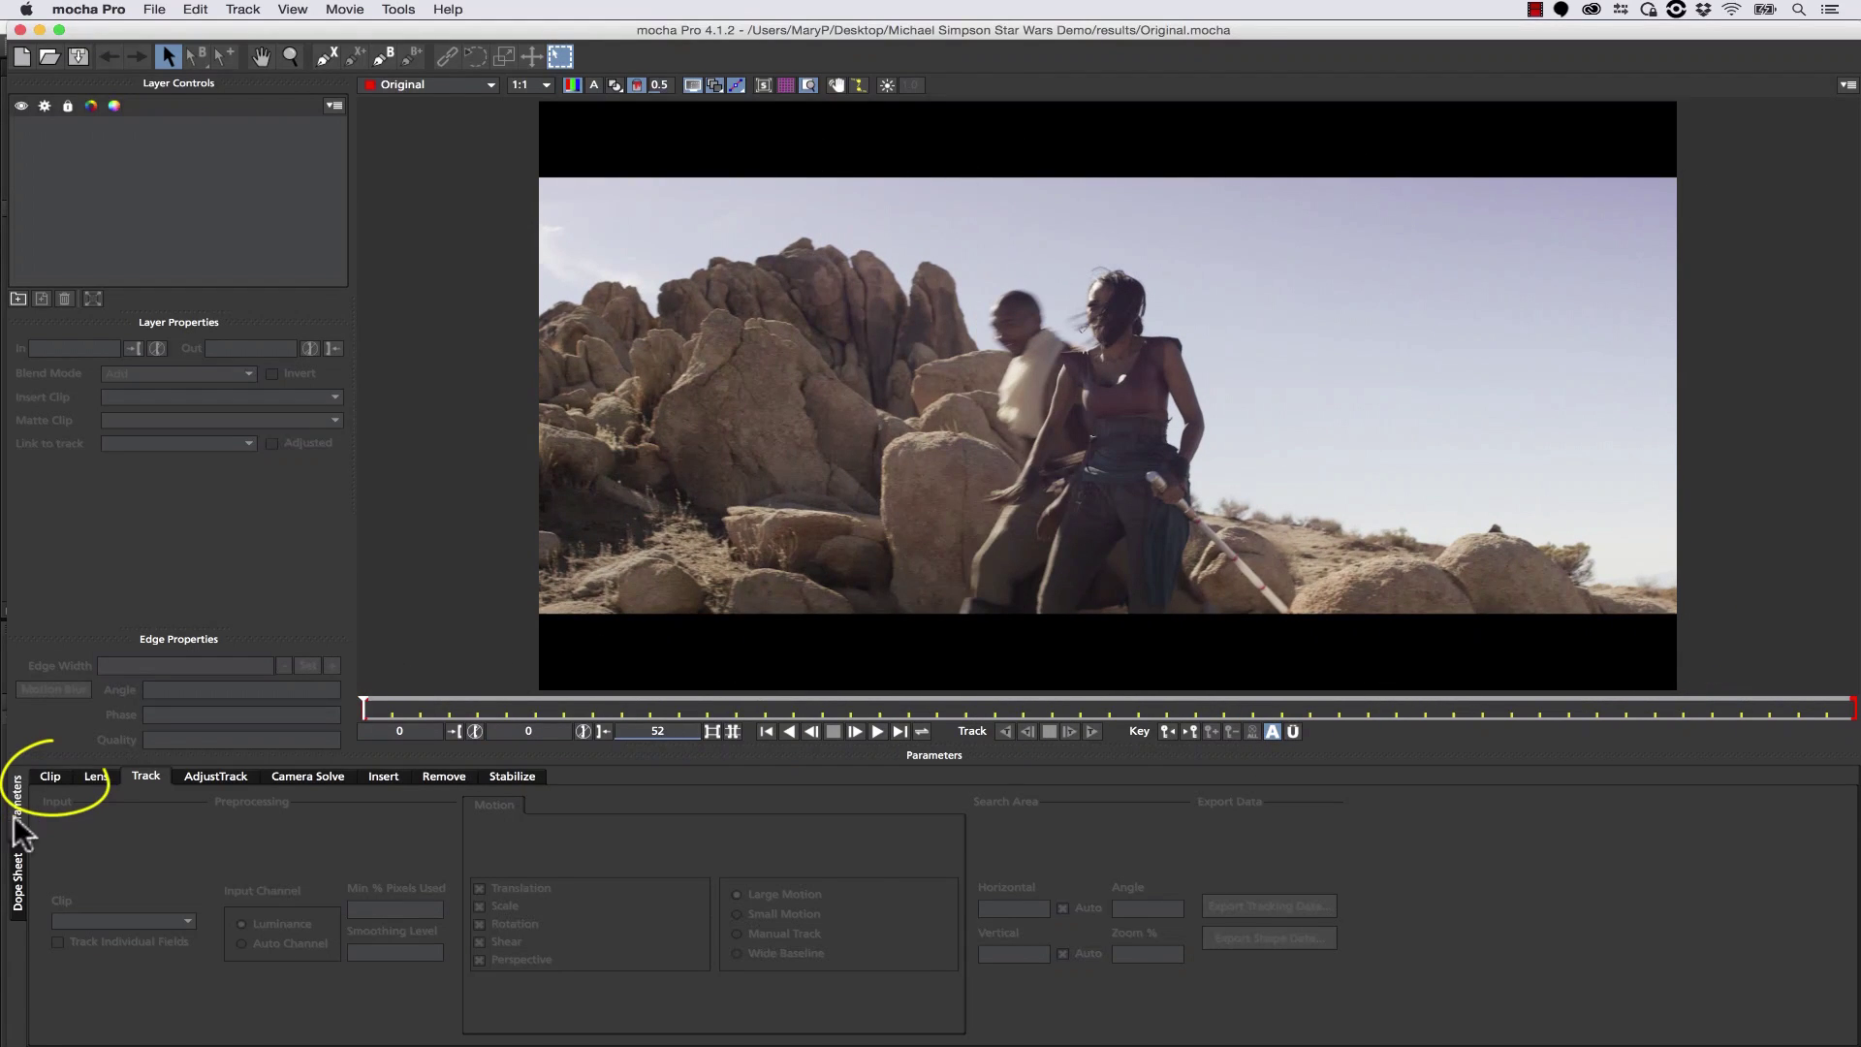
click(49, 777)
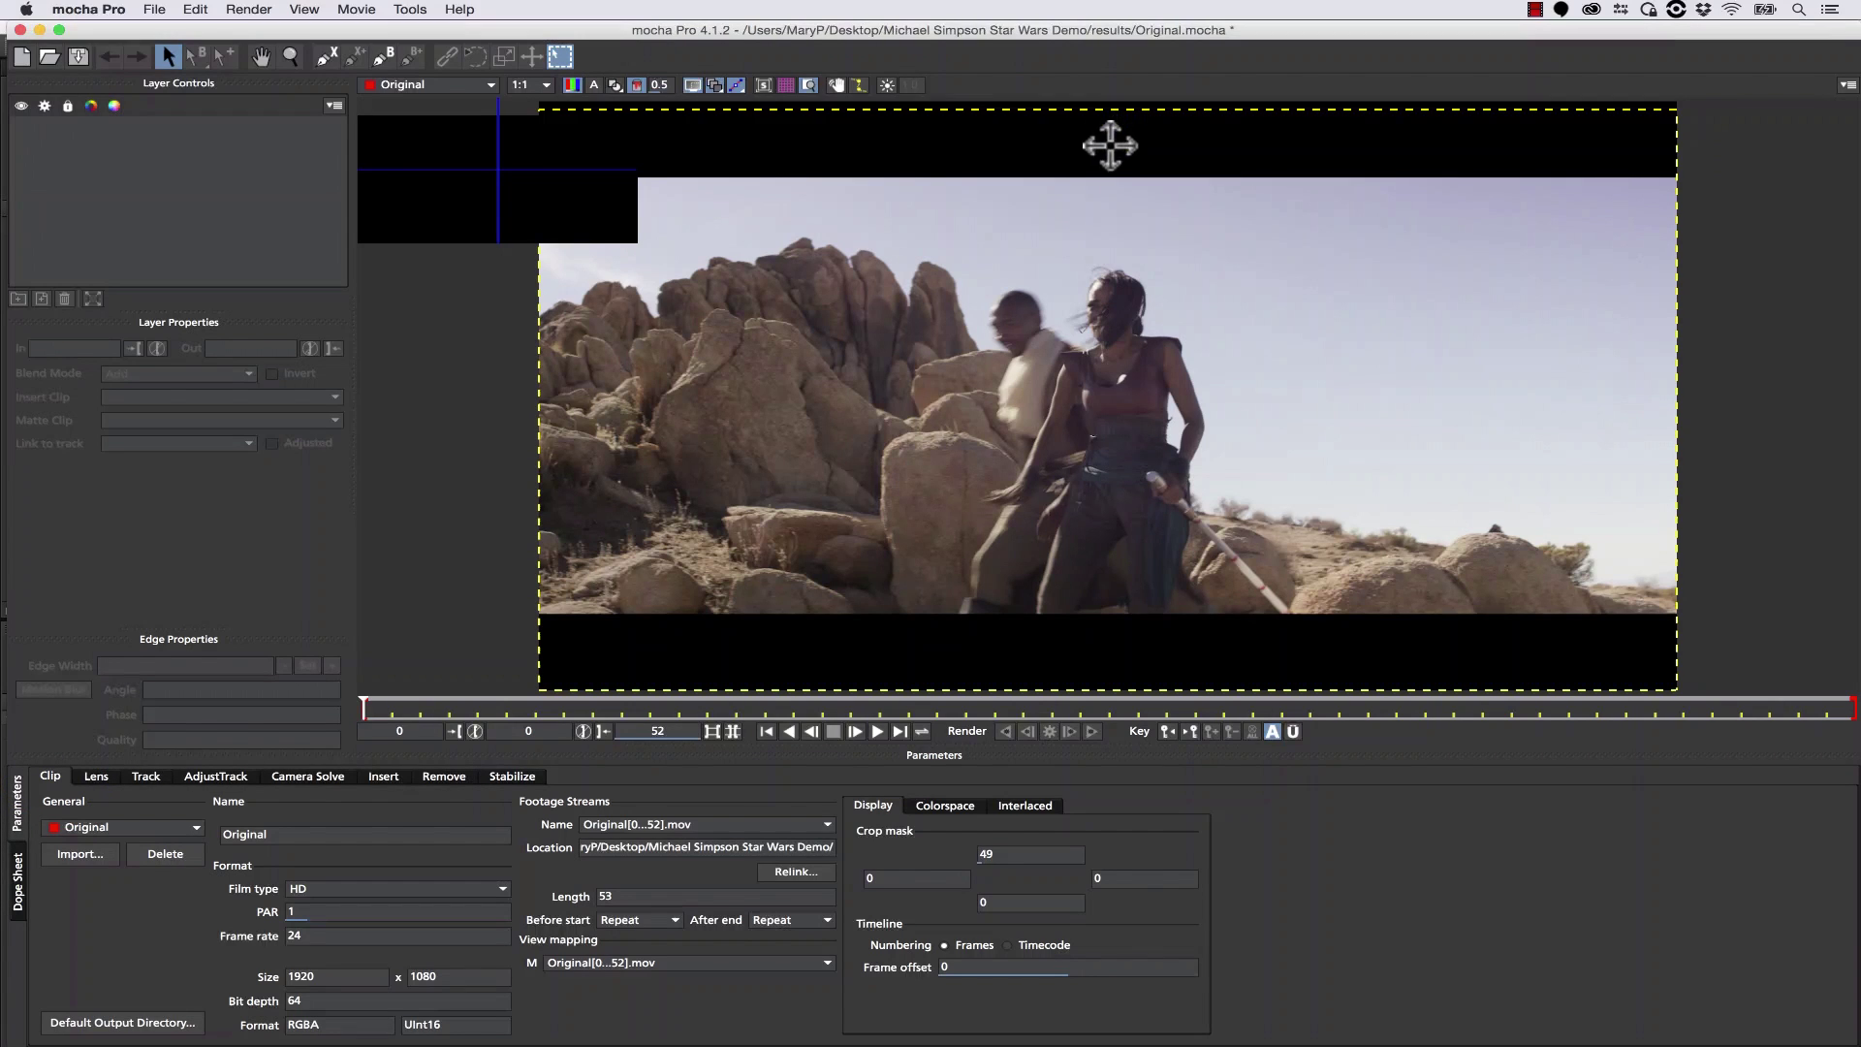
drag(1110, 145, 1107, 175)
drag(1231, 686, 1260, 611)
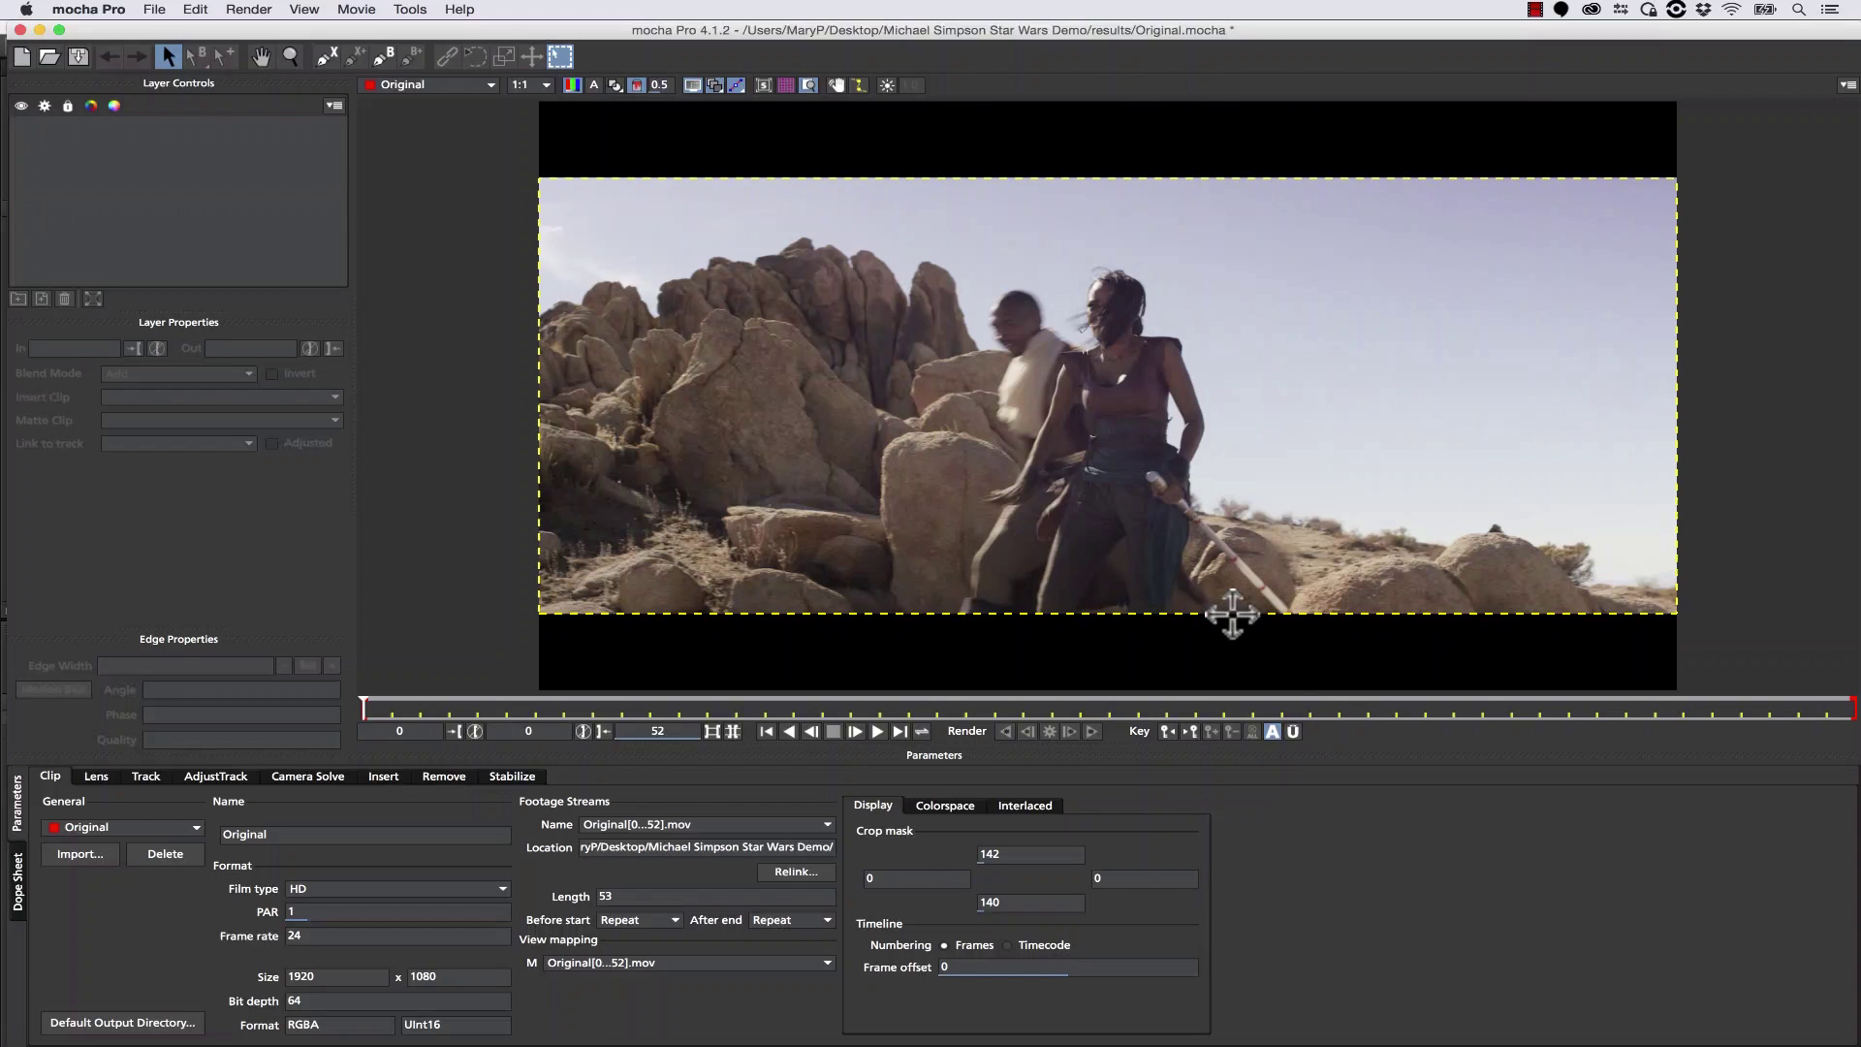
click(145, 779)
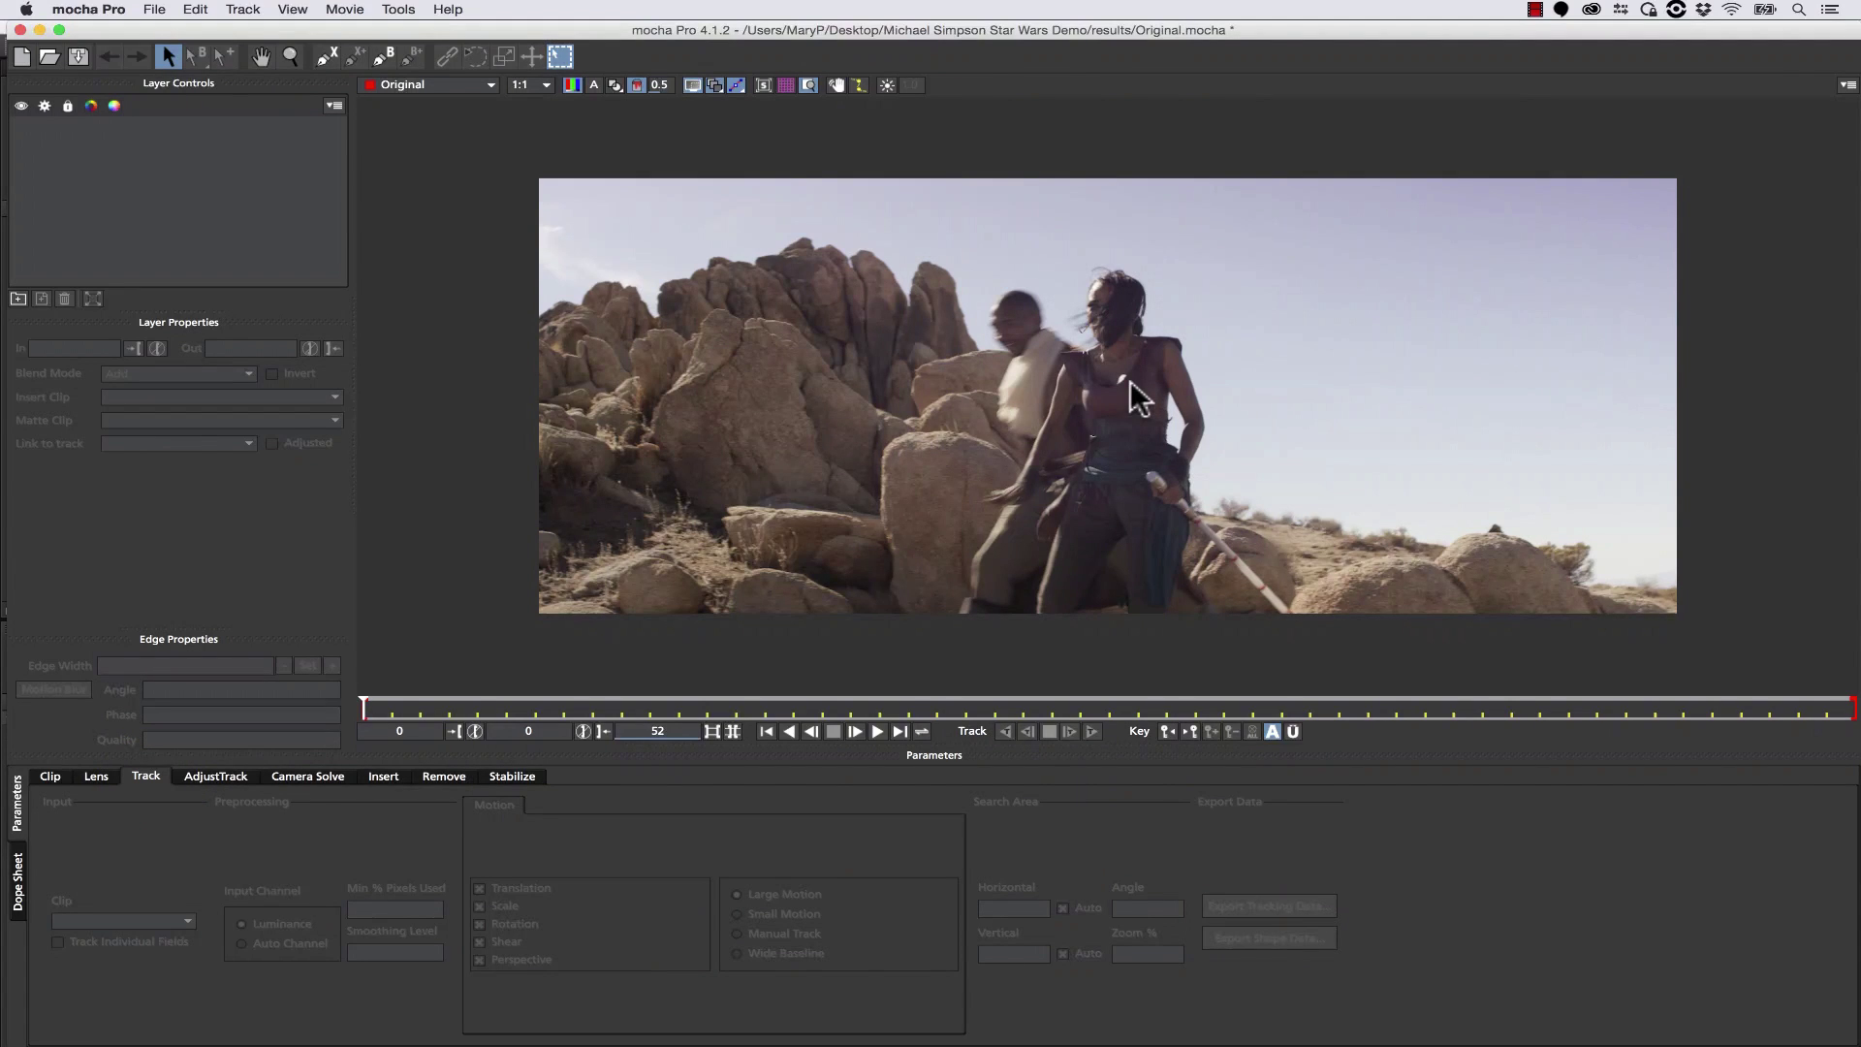
At frame 20, outline the woman's lightsaber, including hilt and hand, with a closed X-spline.
drag(366, 715, 194, 607)
key(z)
drag(1249, 565, 1230, 465)
key(x)
drag(1314, 510, 1189, 345)
key(z)
drag(366, 700, 938, 700)
key(x)
drag(1402, 406, 1541, 736)
key(x)
drag(1318, 499, 942, 446)
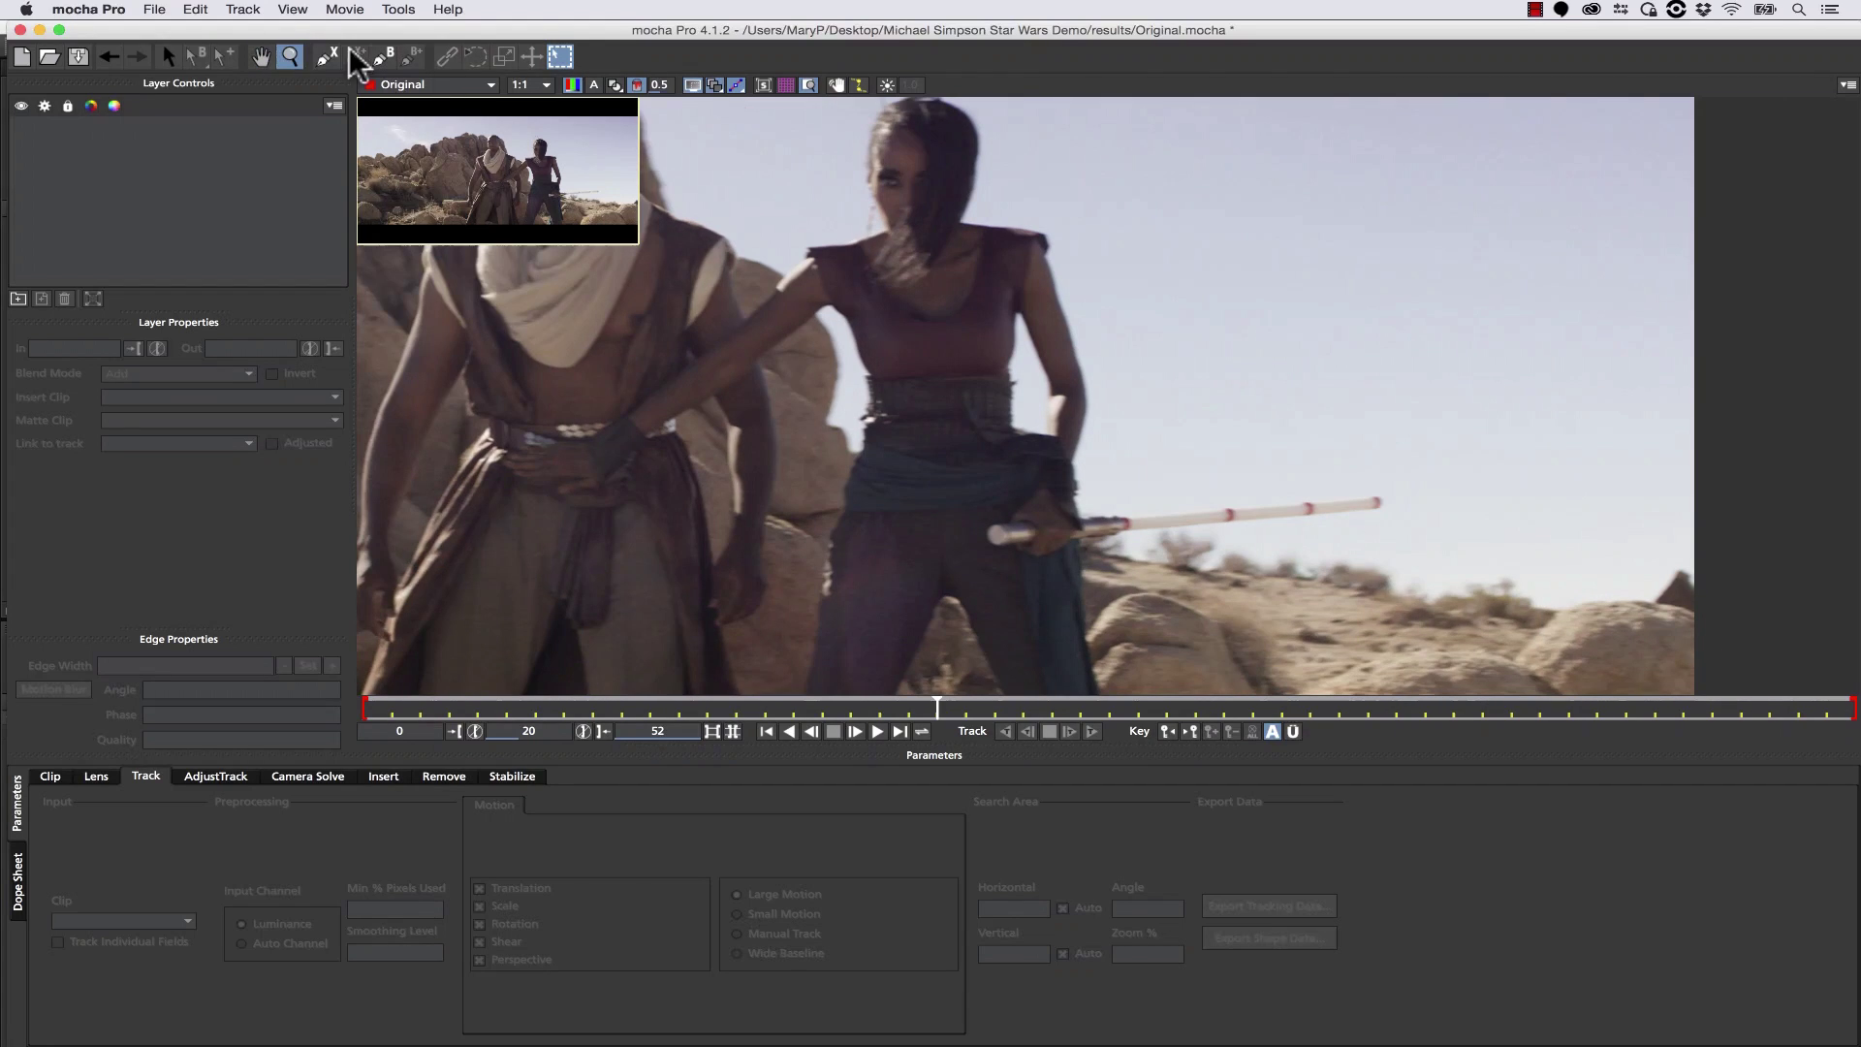
click(324, 60)
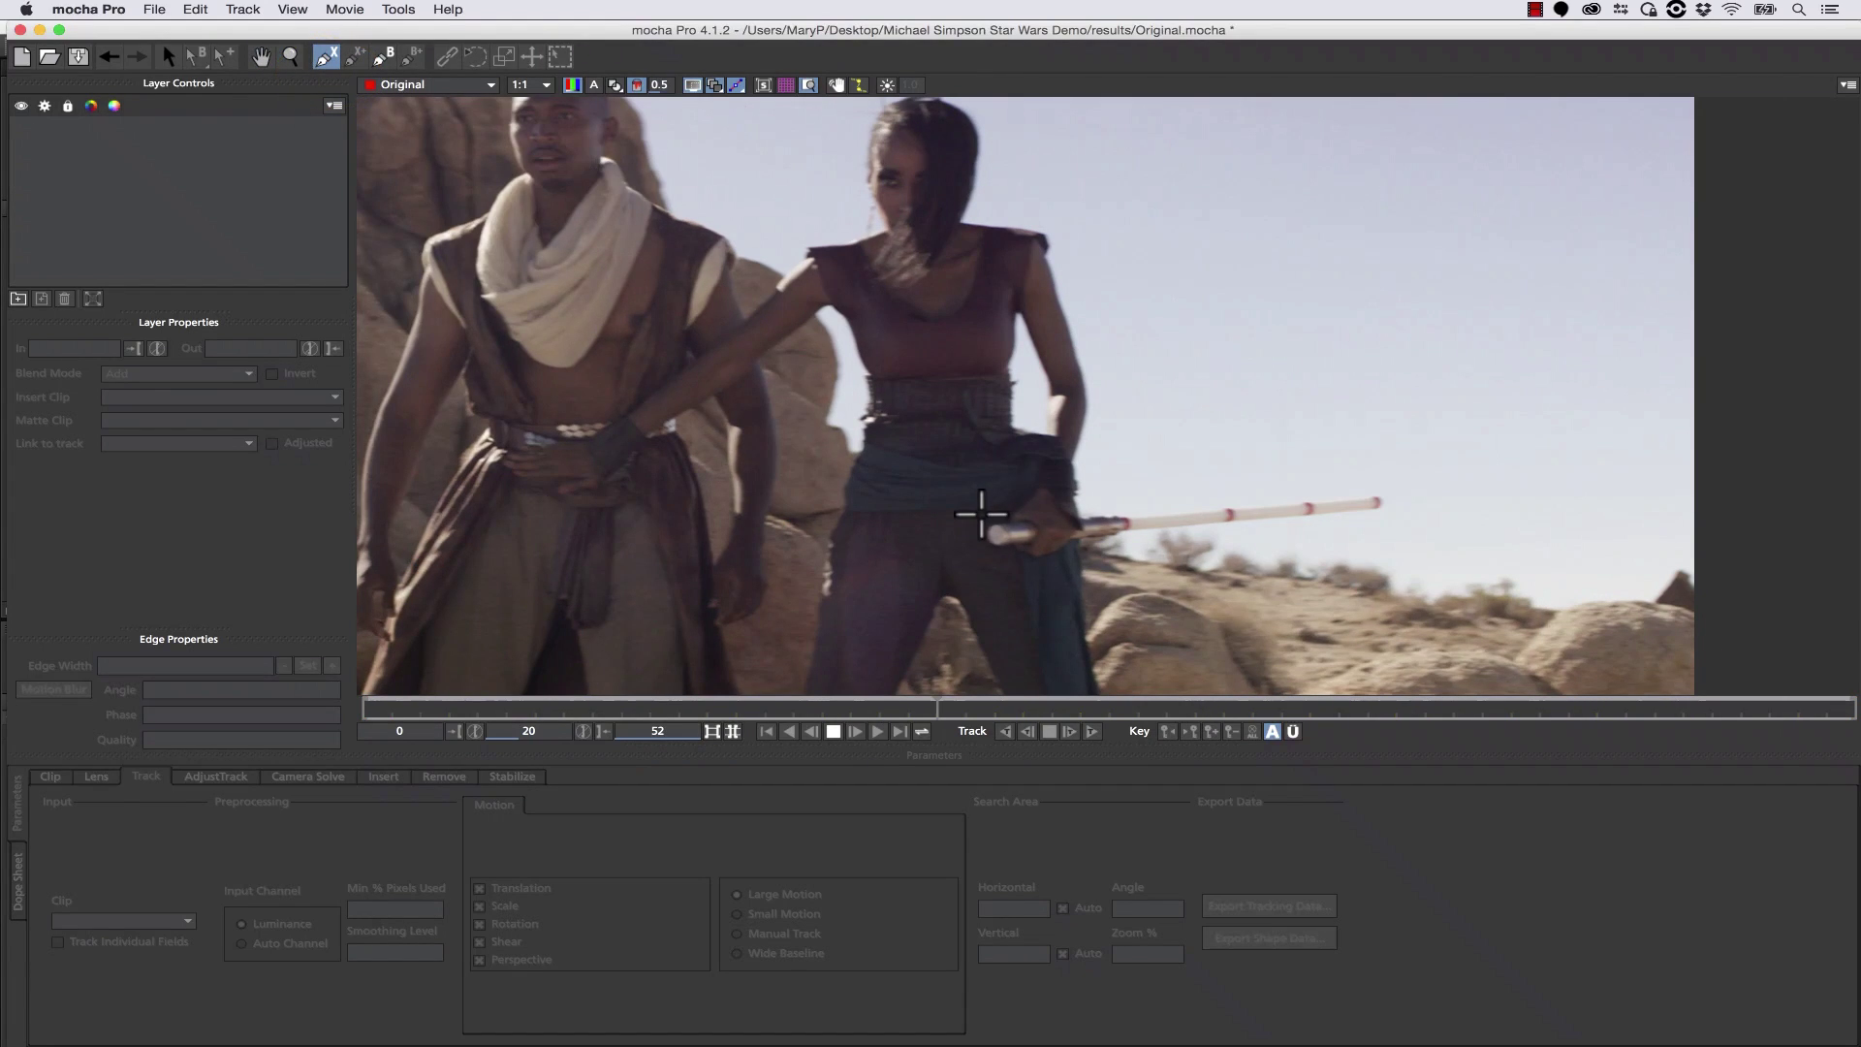
click(981, 514)
click(1378, 482)
click(1408, 488)
click(1390, 523)
click(1211, 529)
click(1079, 534)
click(1033, 560)
right_click(976, 548)
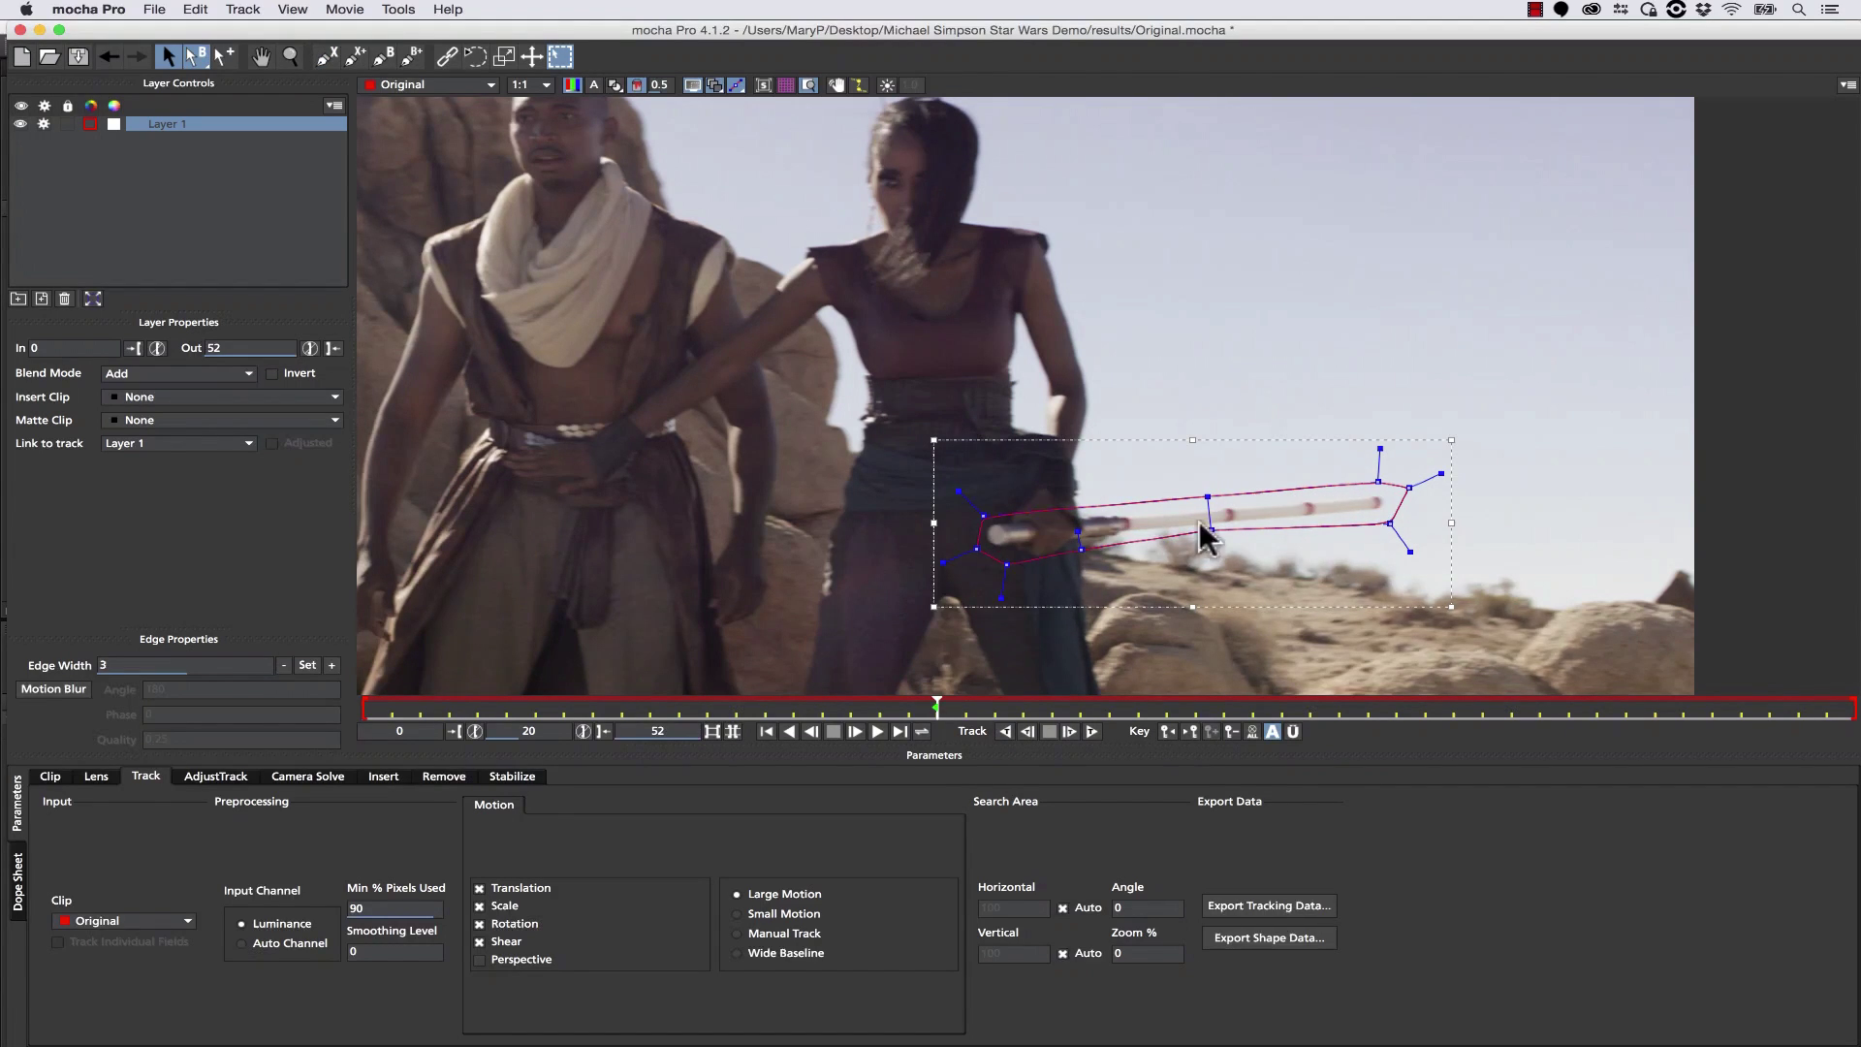
Tighten the spline's points around the lightsaber's blade and hilt, and hide the zoom window.
drag(1378, 482, 1385, 516)
drag(1082, 550, 1087, 544)
drag(981, 513, 981, 516)
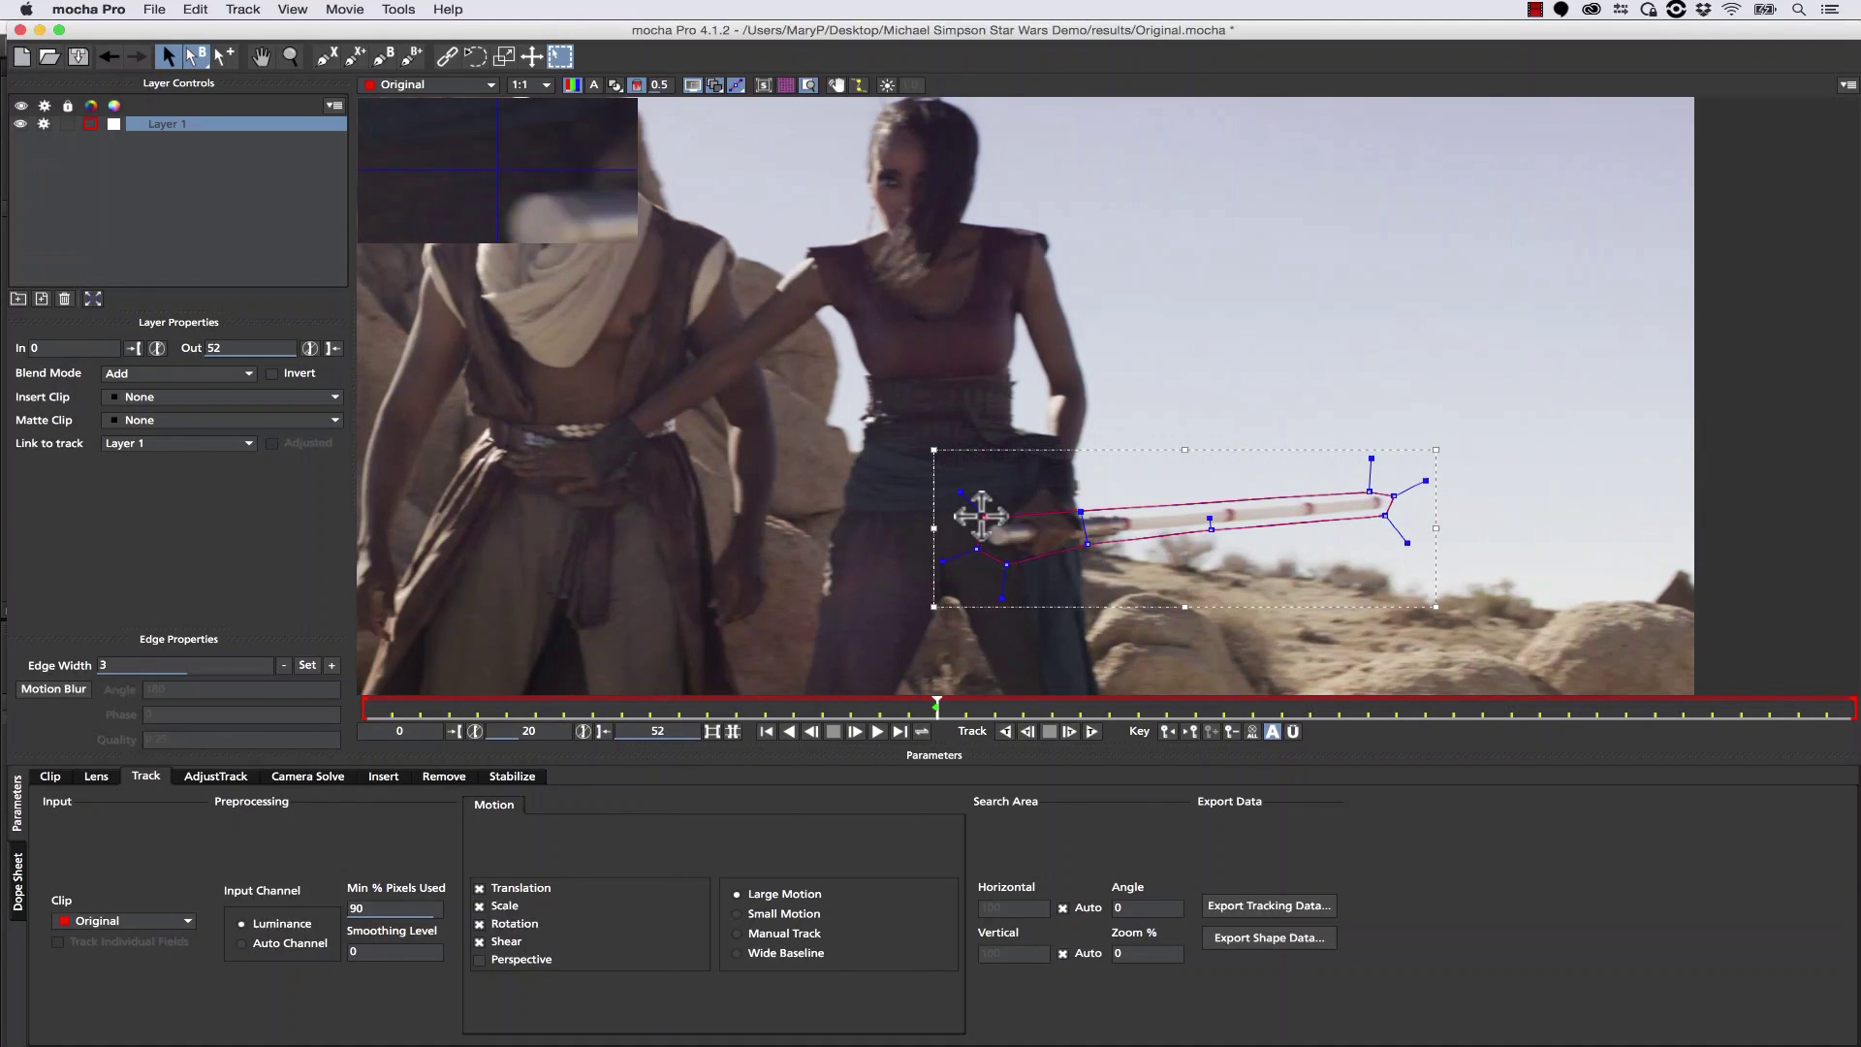
drag(1397, 496, 1384, 507)
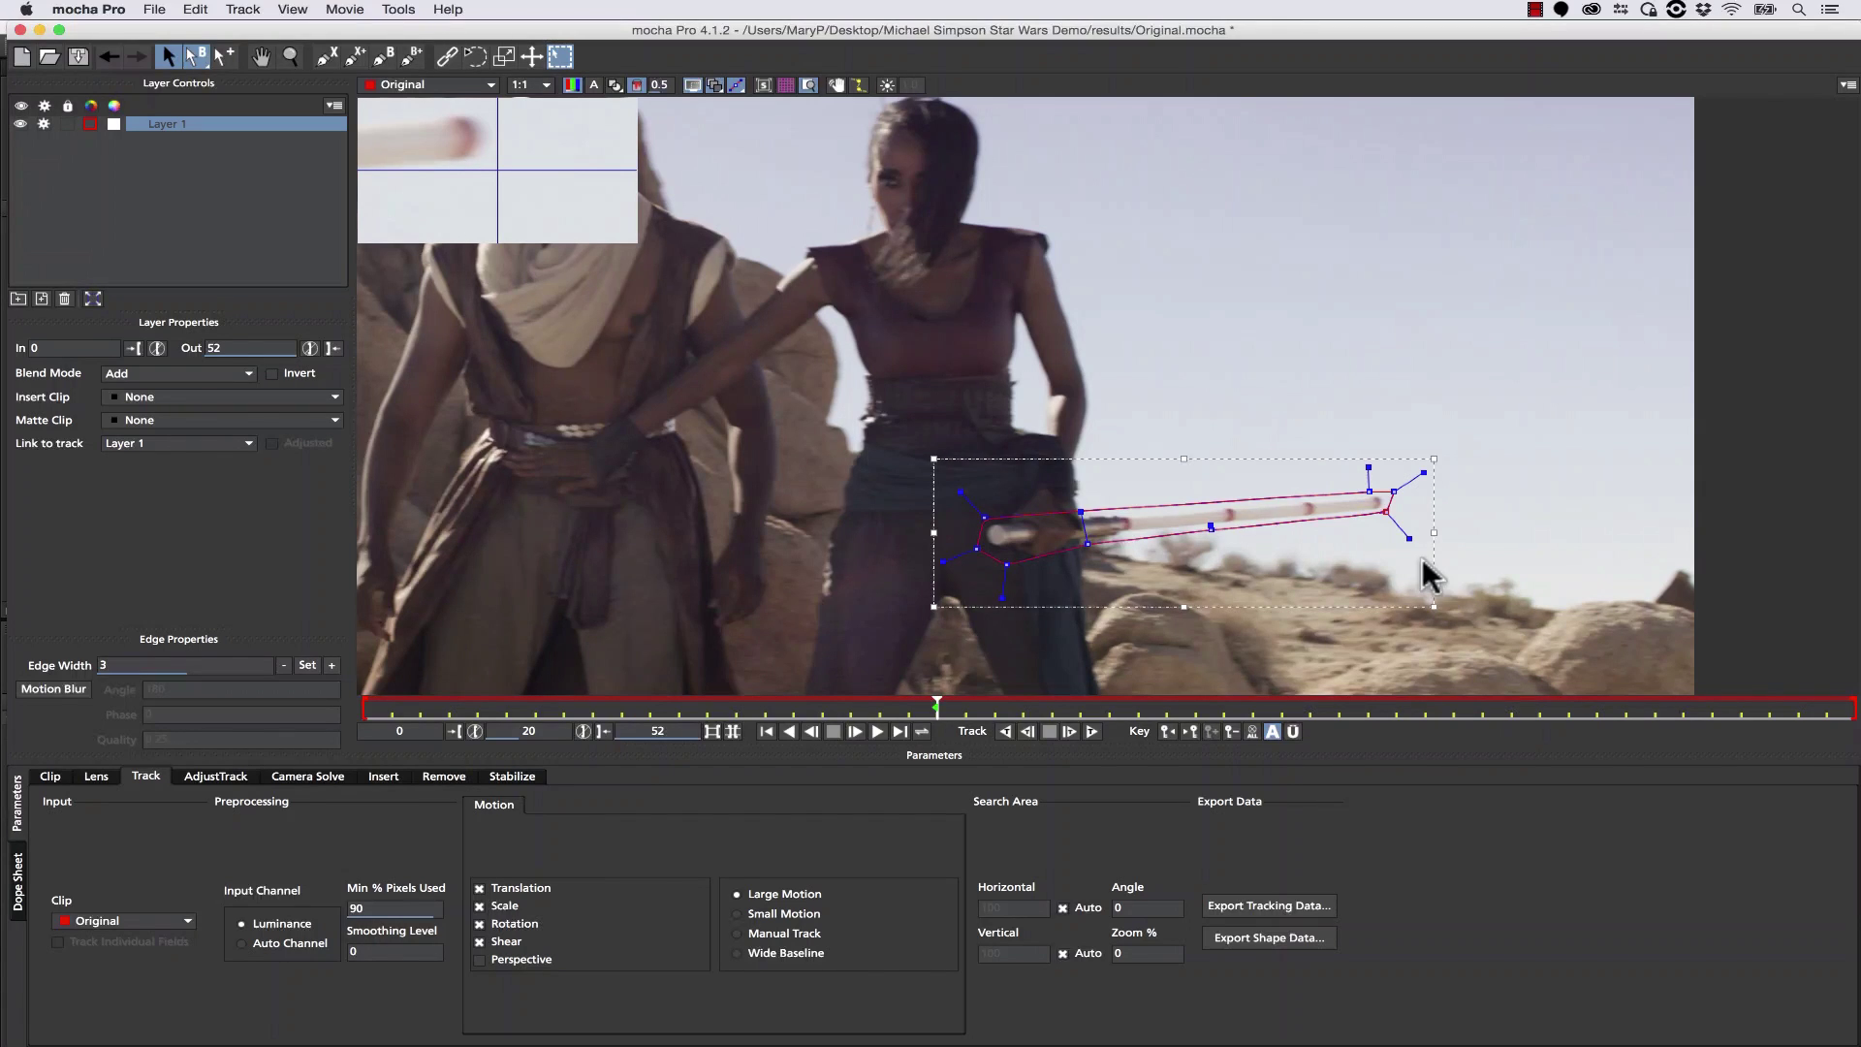
click(812, 86)
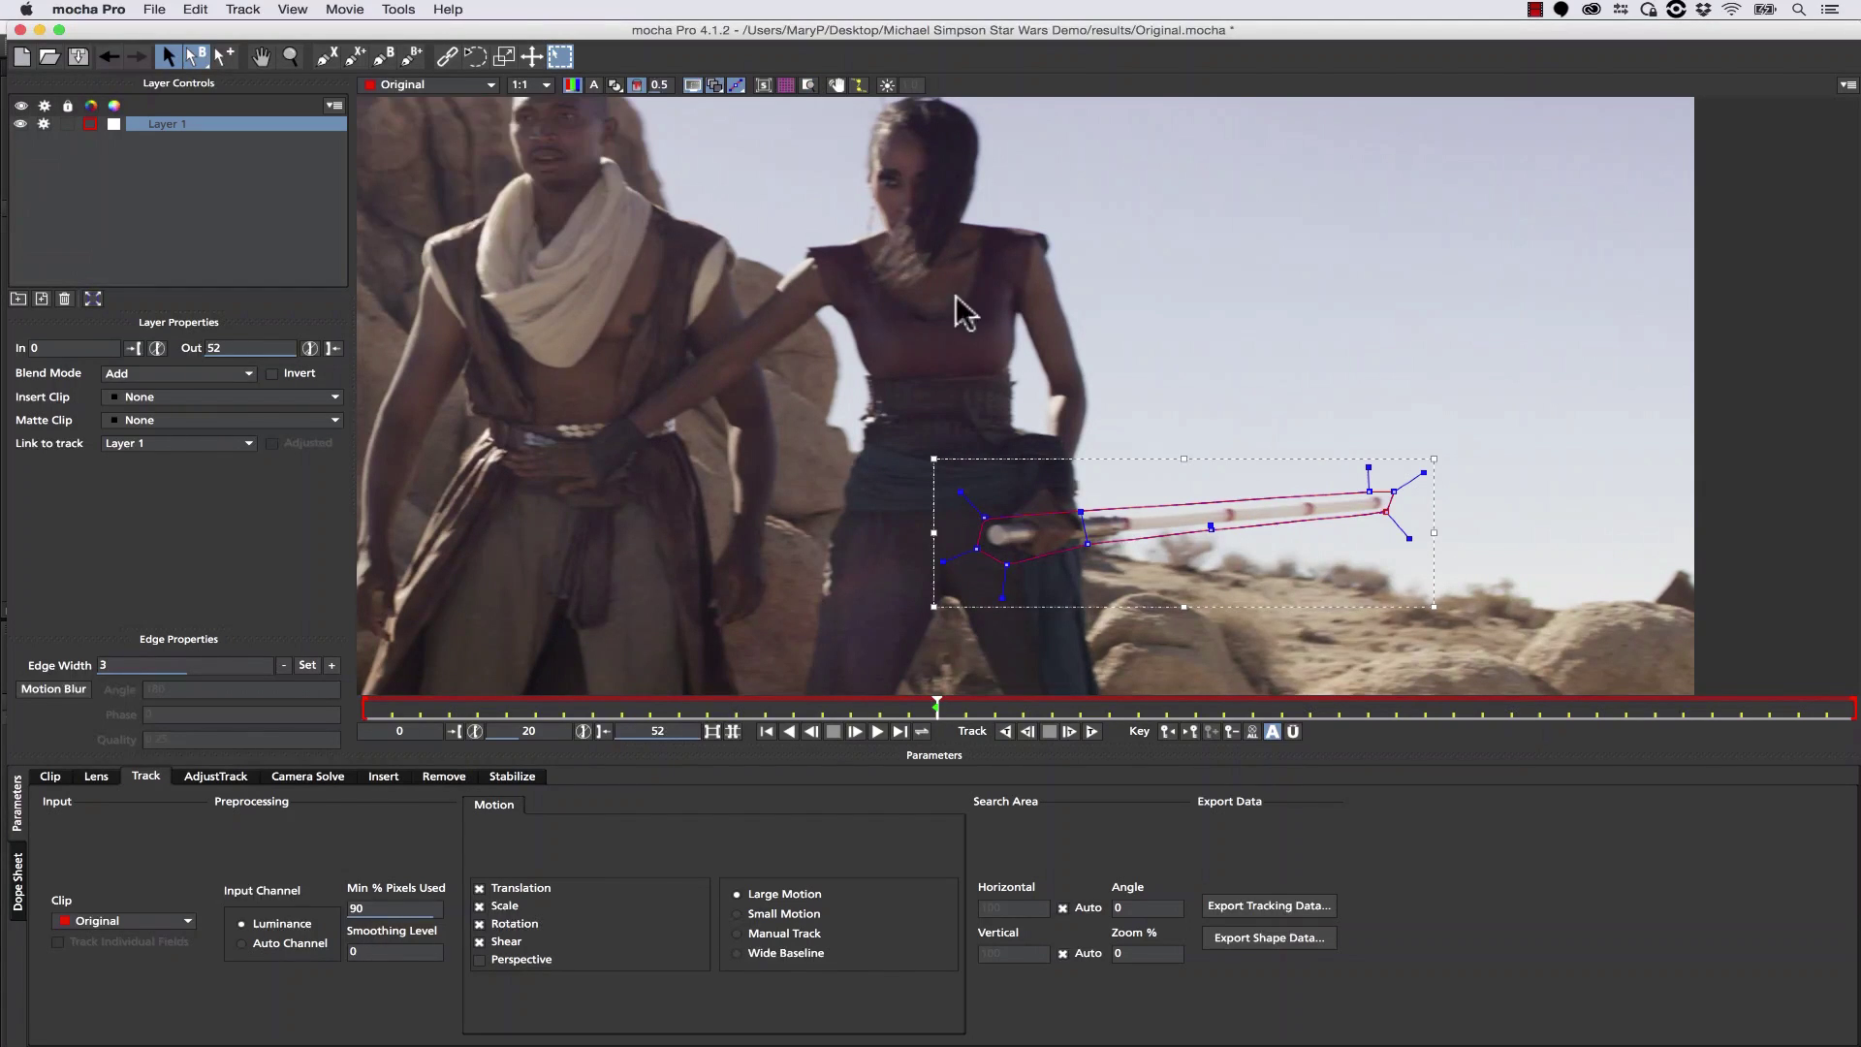
Track the lightsaber shape backward from frame 20 to frame 0, using a search area angle of 20.
click(1007, 732)
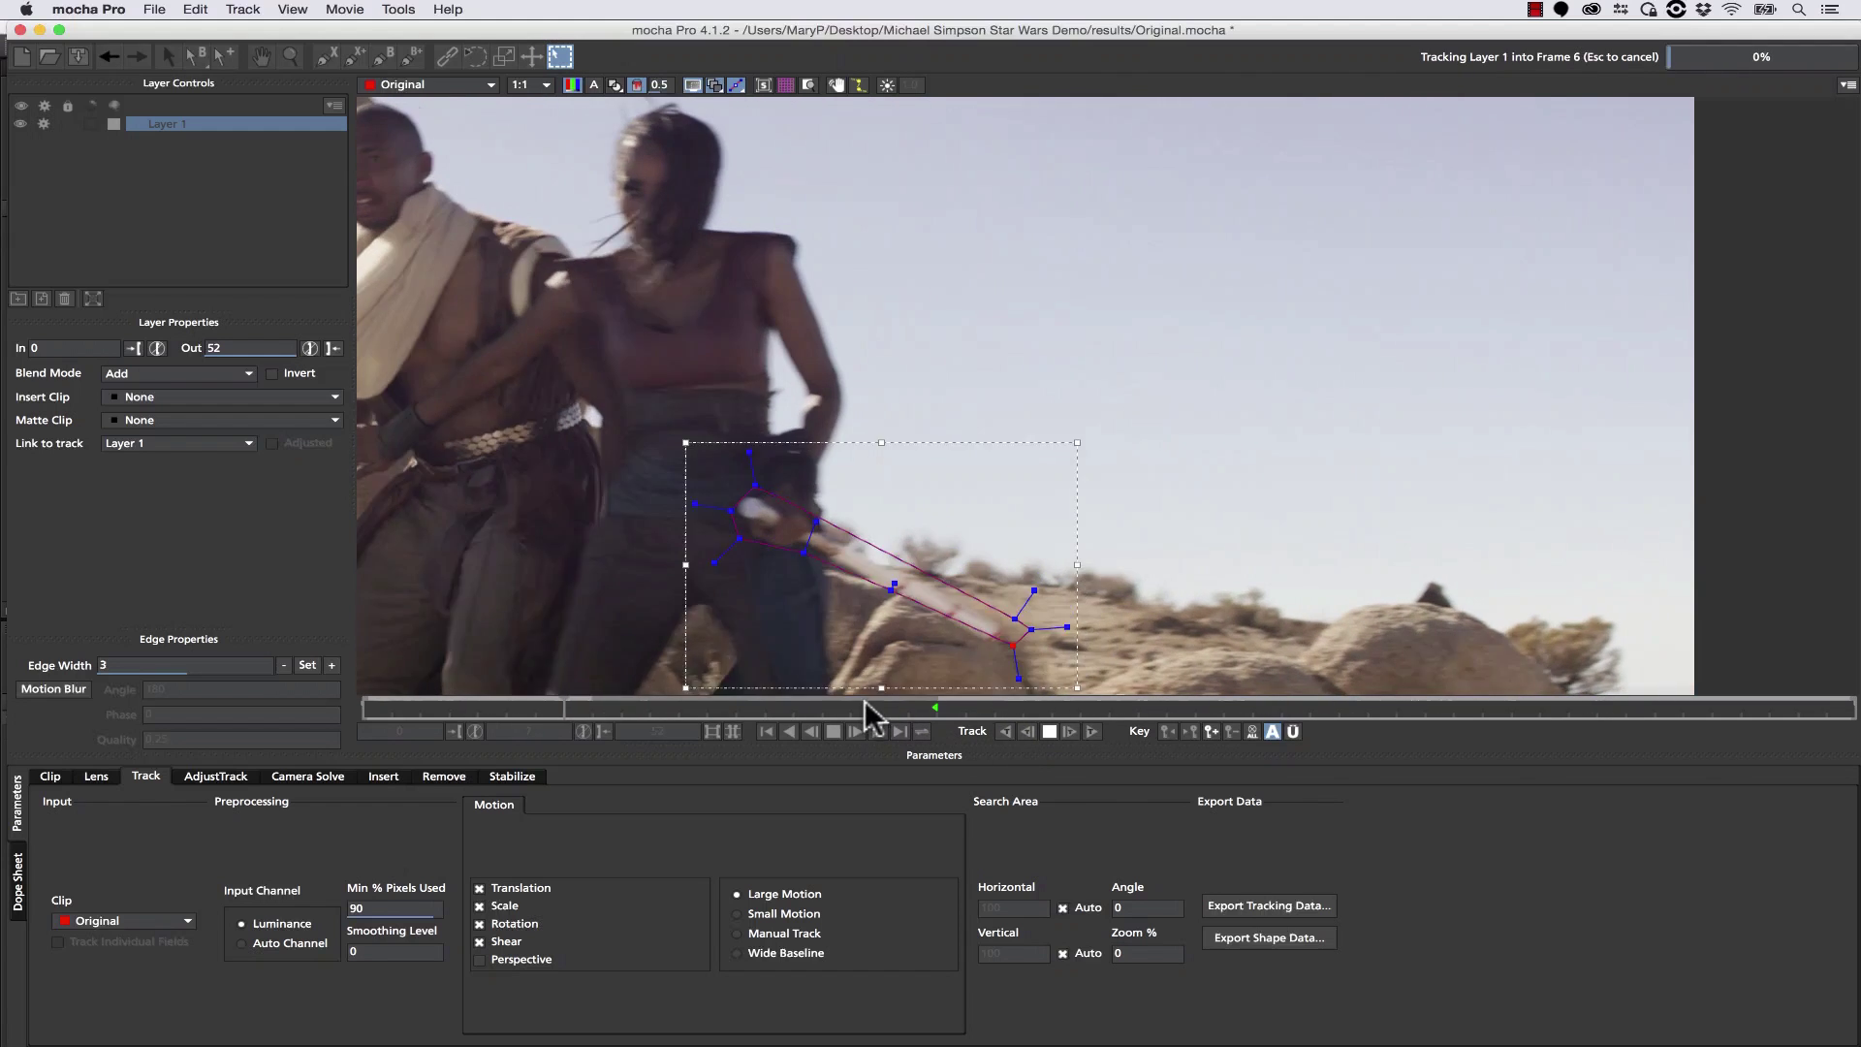
drag(355, 705, 926, 754)
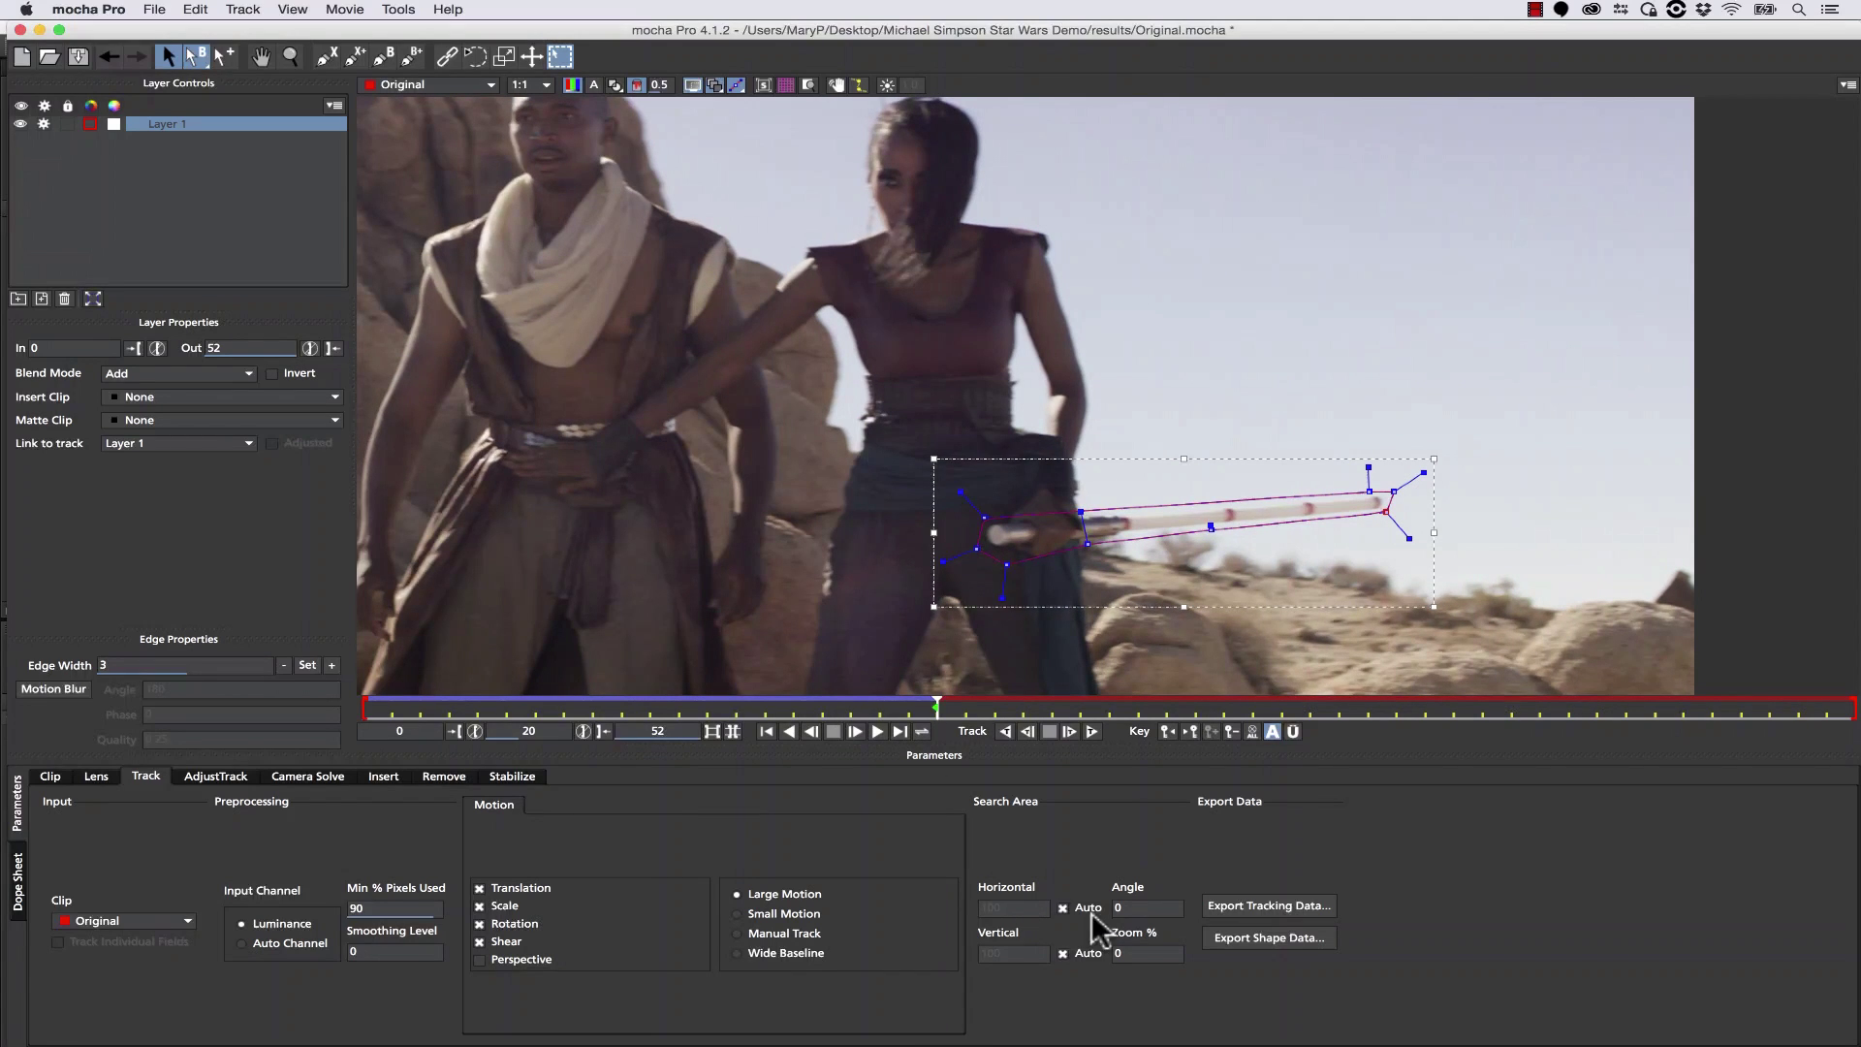
drag(1136, 904, 1169, 903)
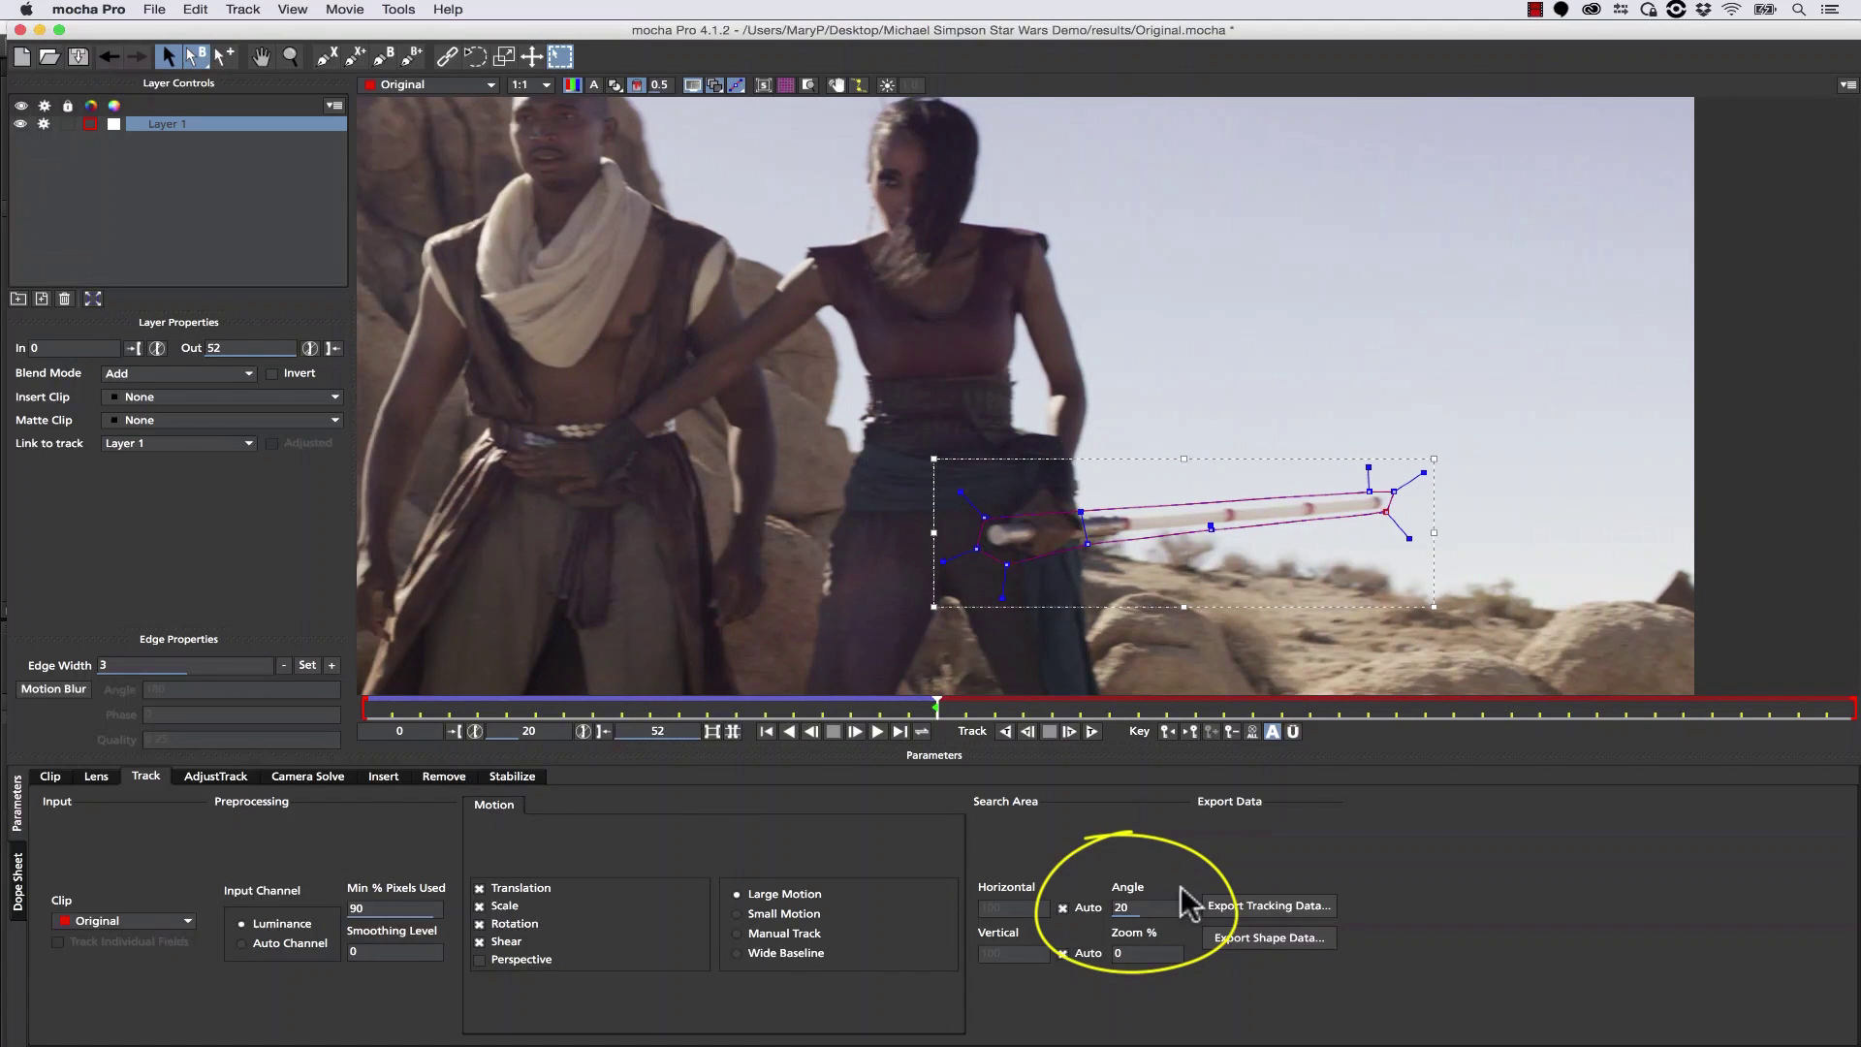
click(1027, 731)
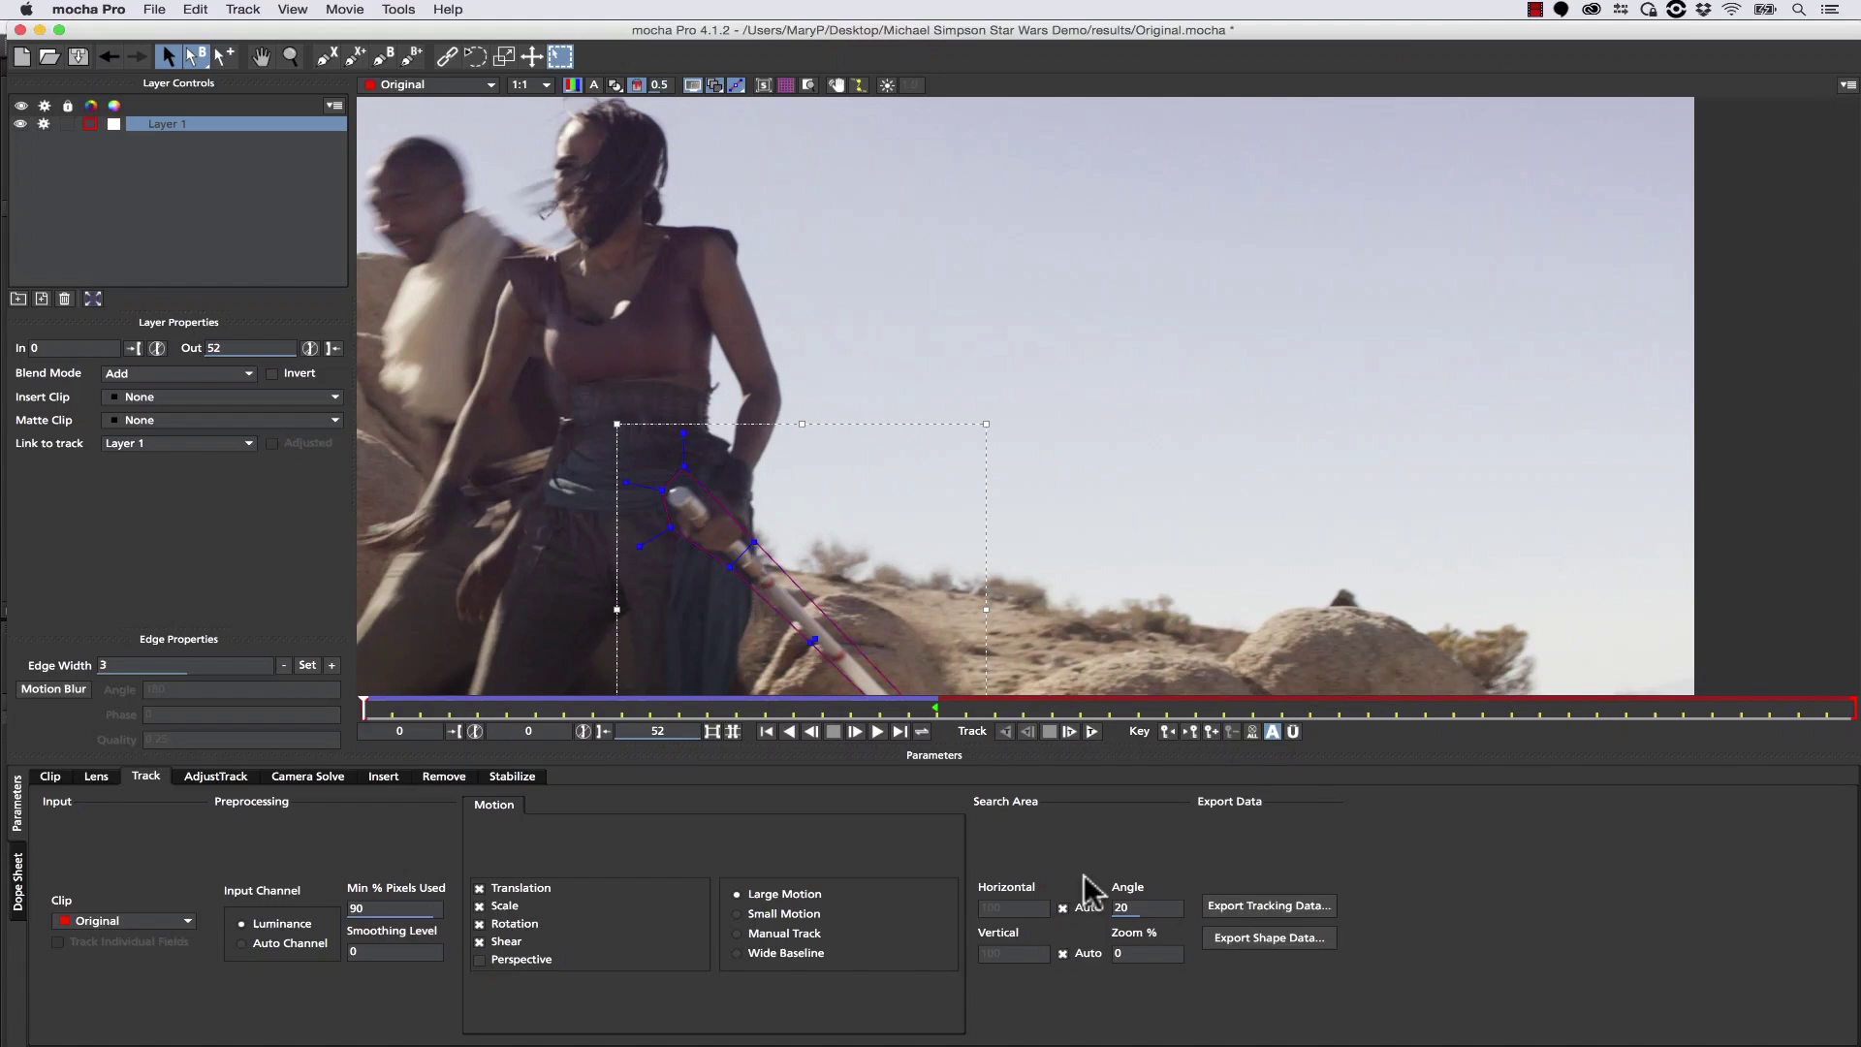
Refit the spline's tip and edge points around the full lightsaber blade at frame 0.
drag(947, 553, 1049, 400)
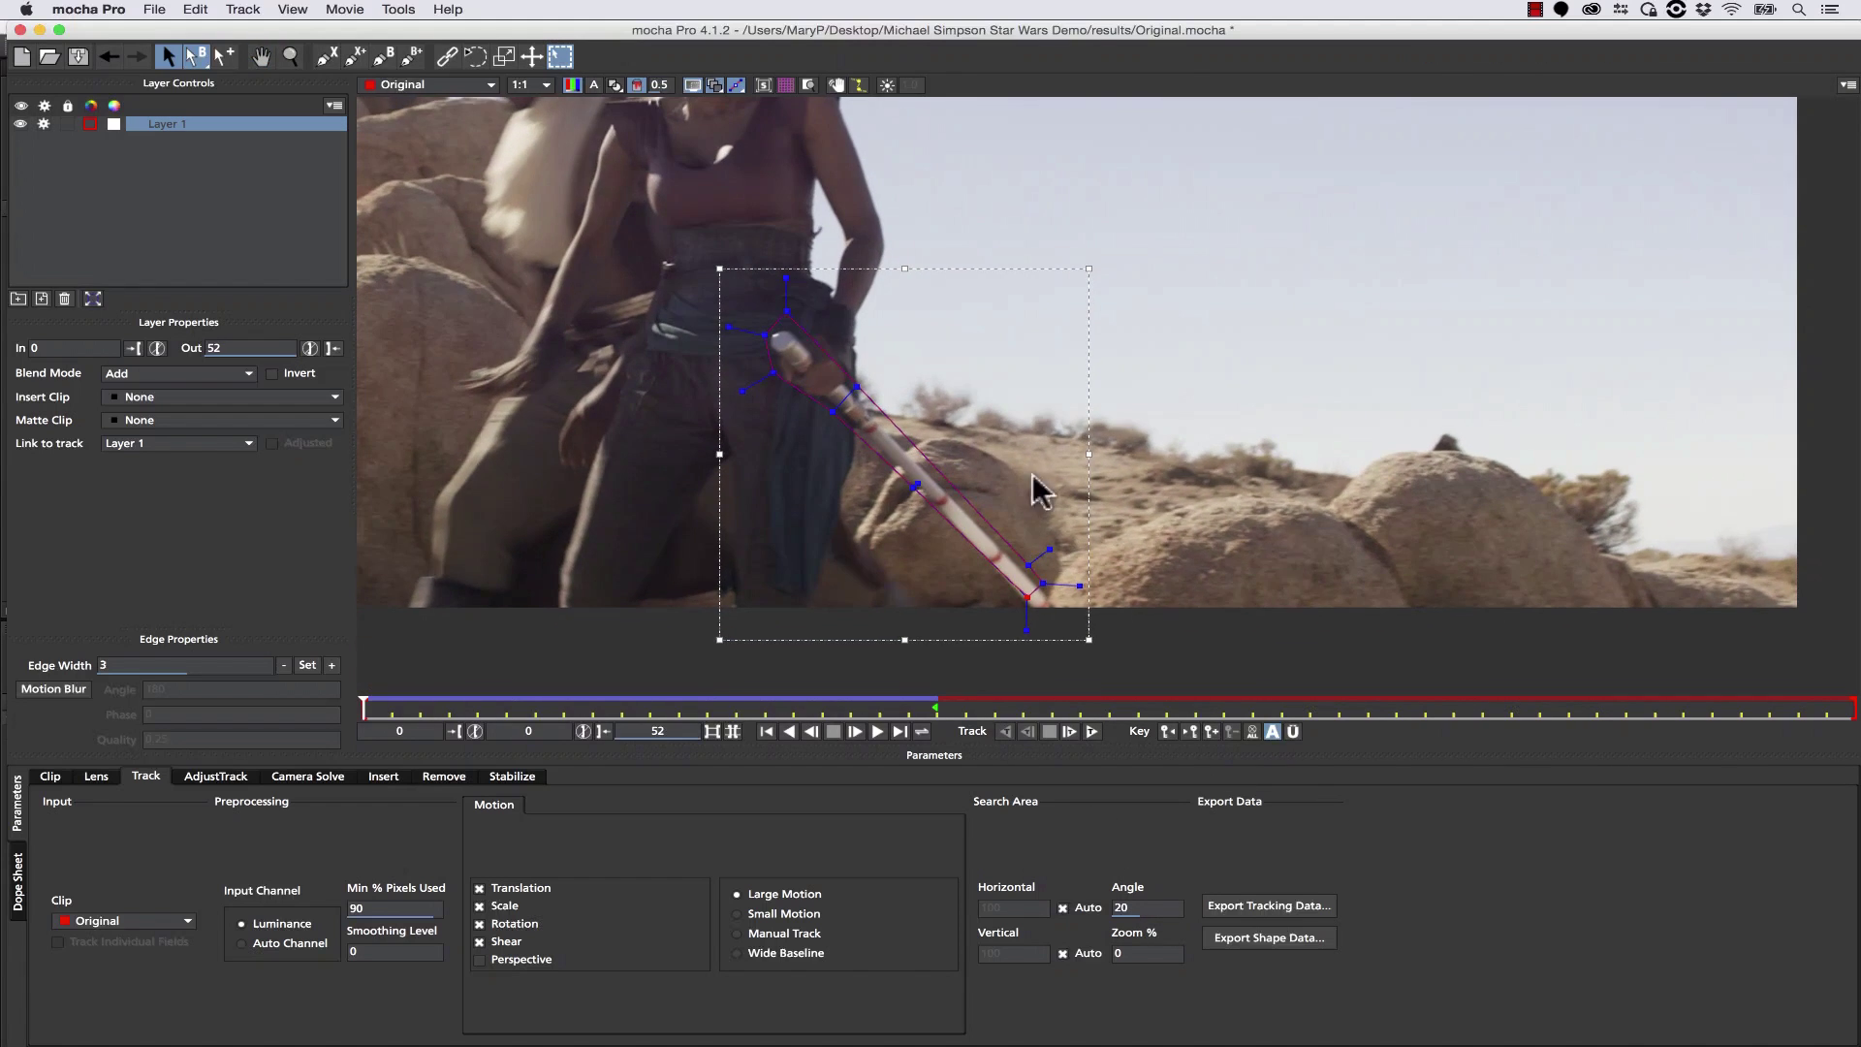
drag(1012, 562, 1035, 632)
click(1057, 535)
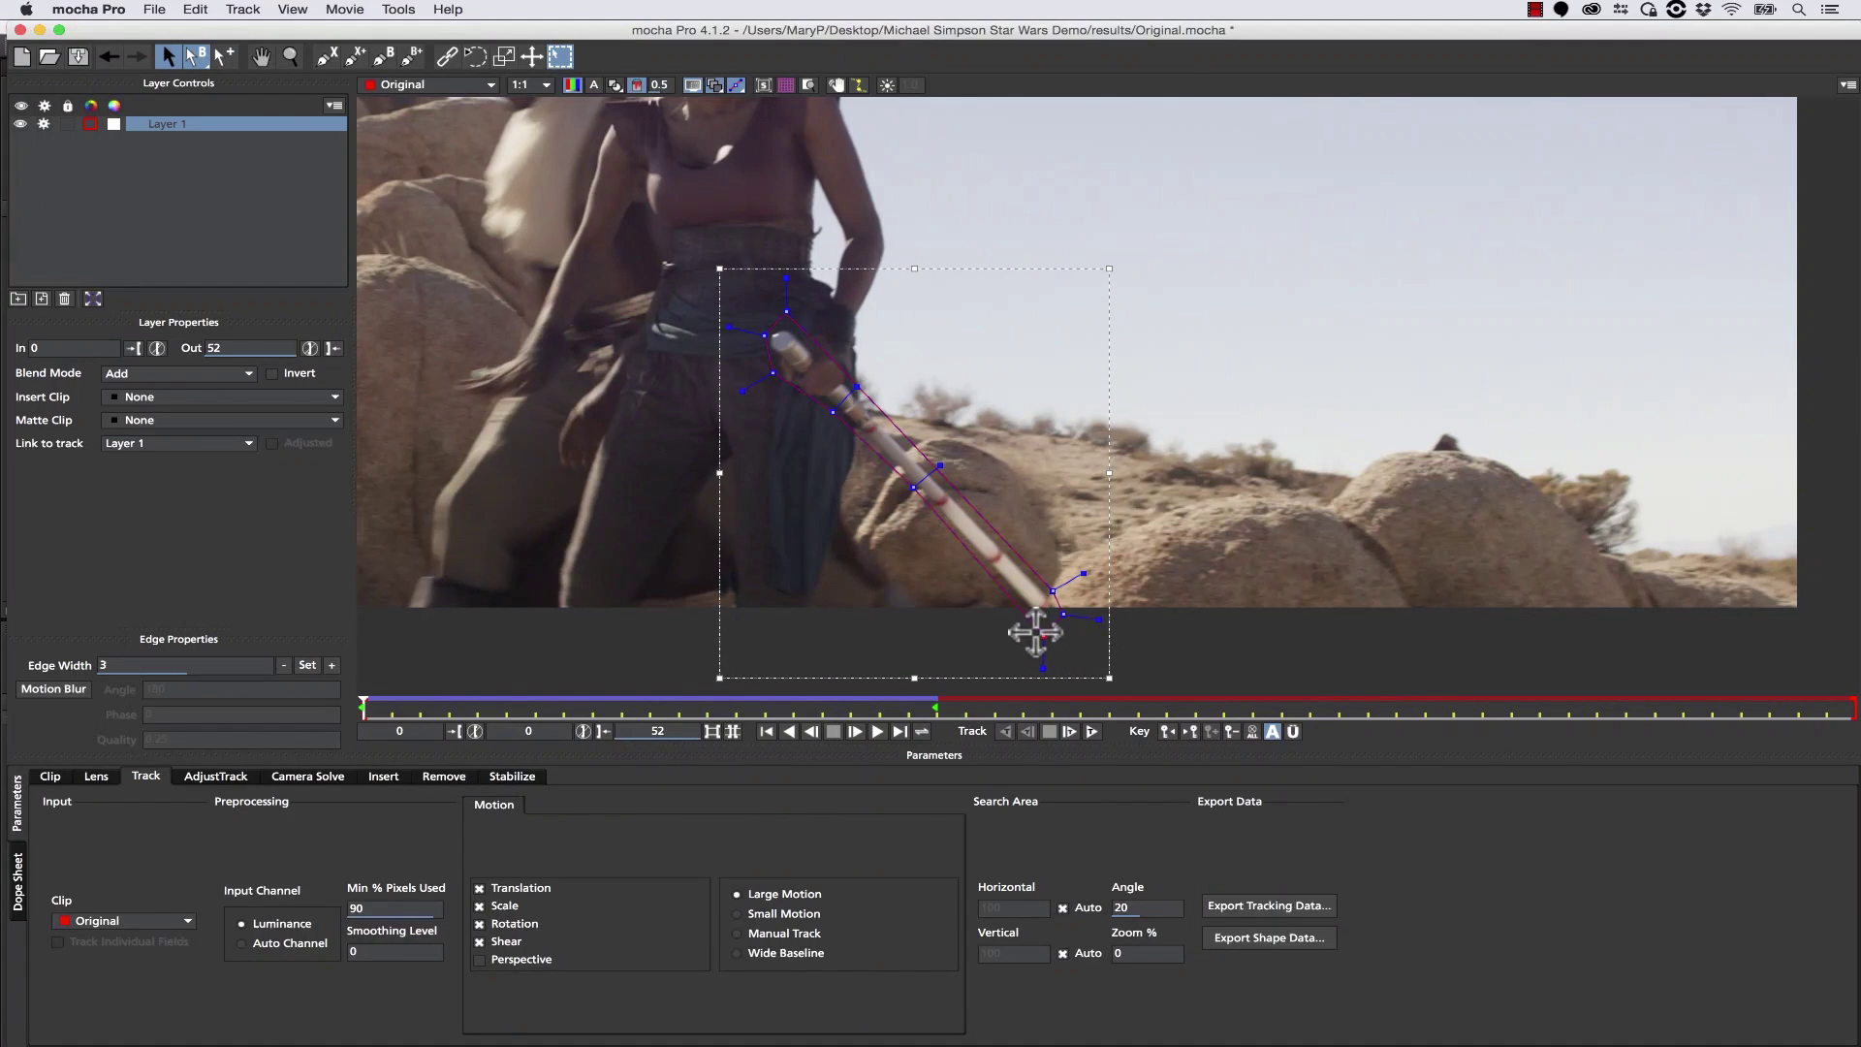
drag(912, 486, 903, 490)
drag(1050, 587, 1058, 588)
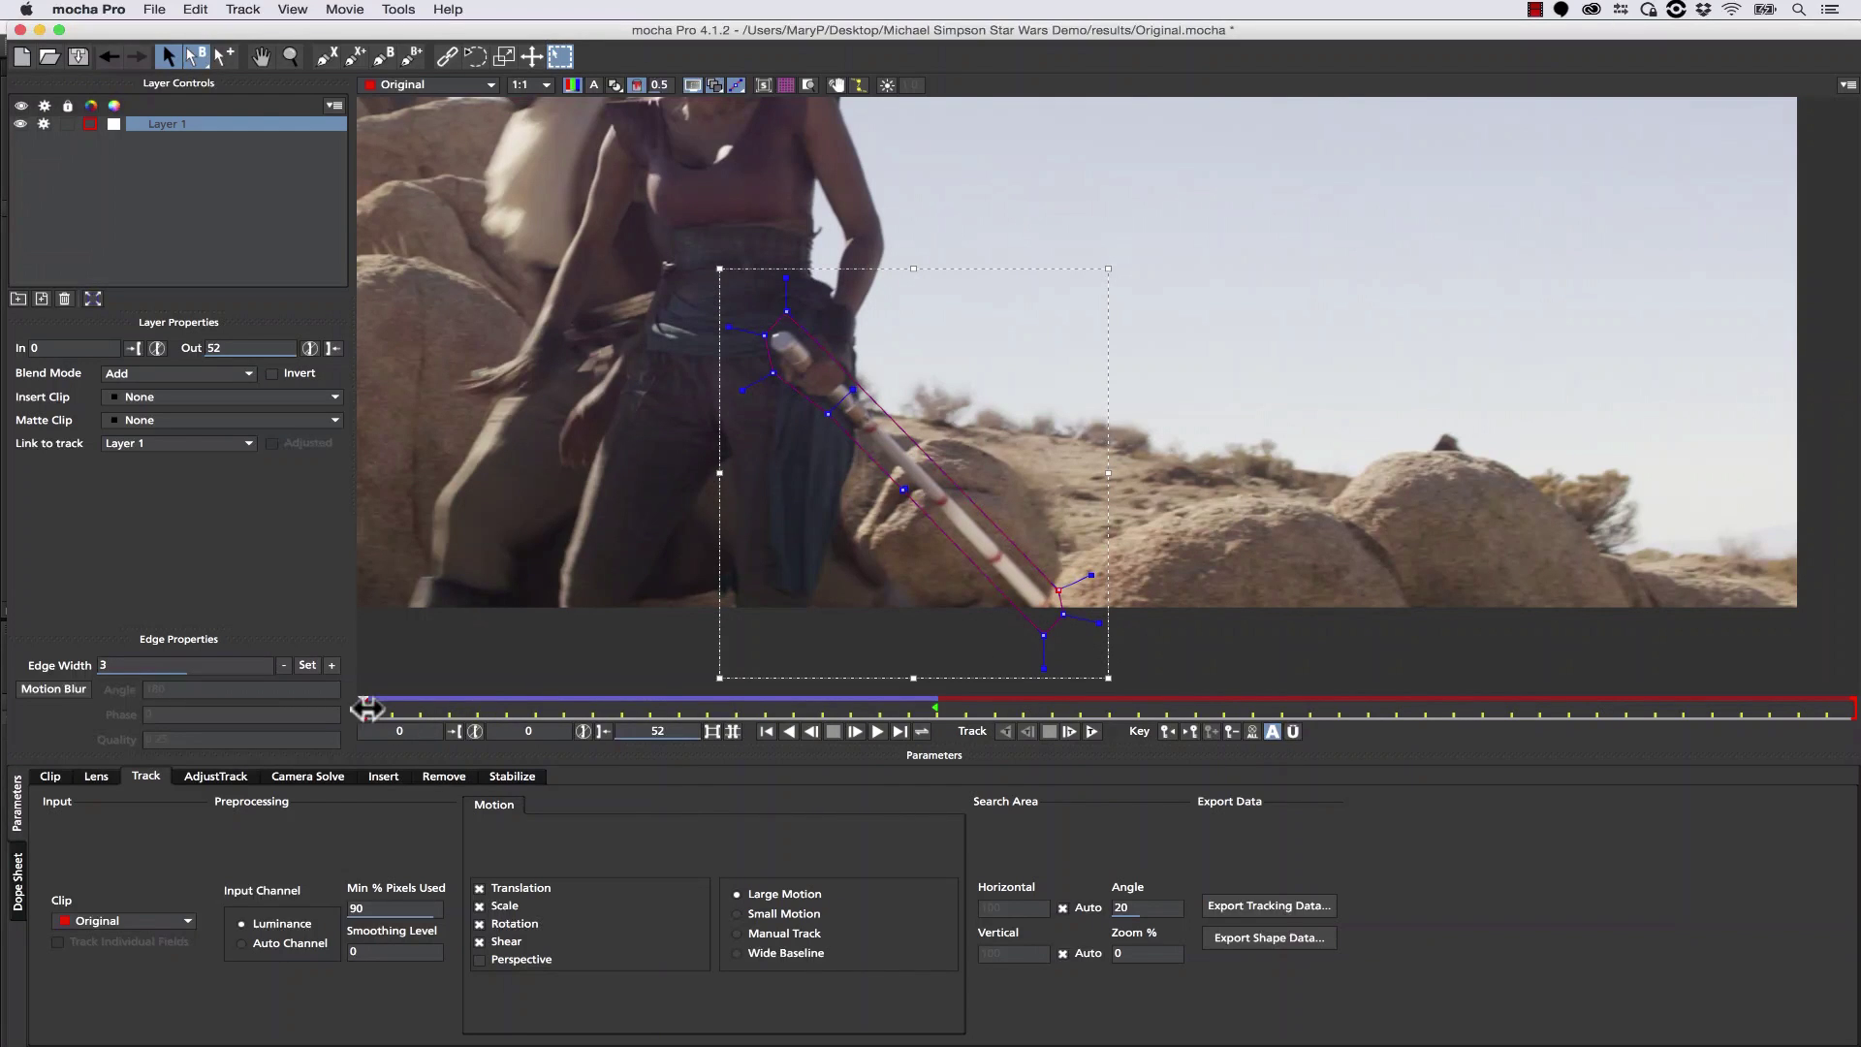
Track the lightsaber shape forward from frame 20 to frame 52 and refit its points to the blade there.
drag(358, 708, 938, 715)
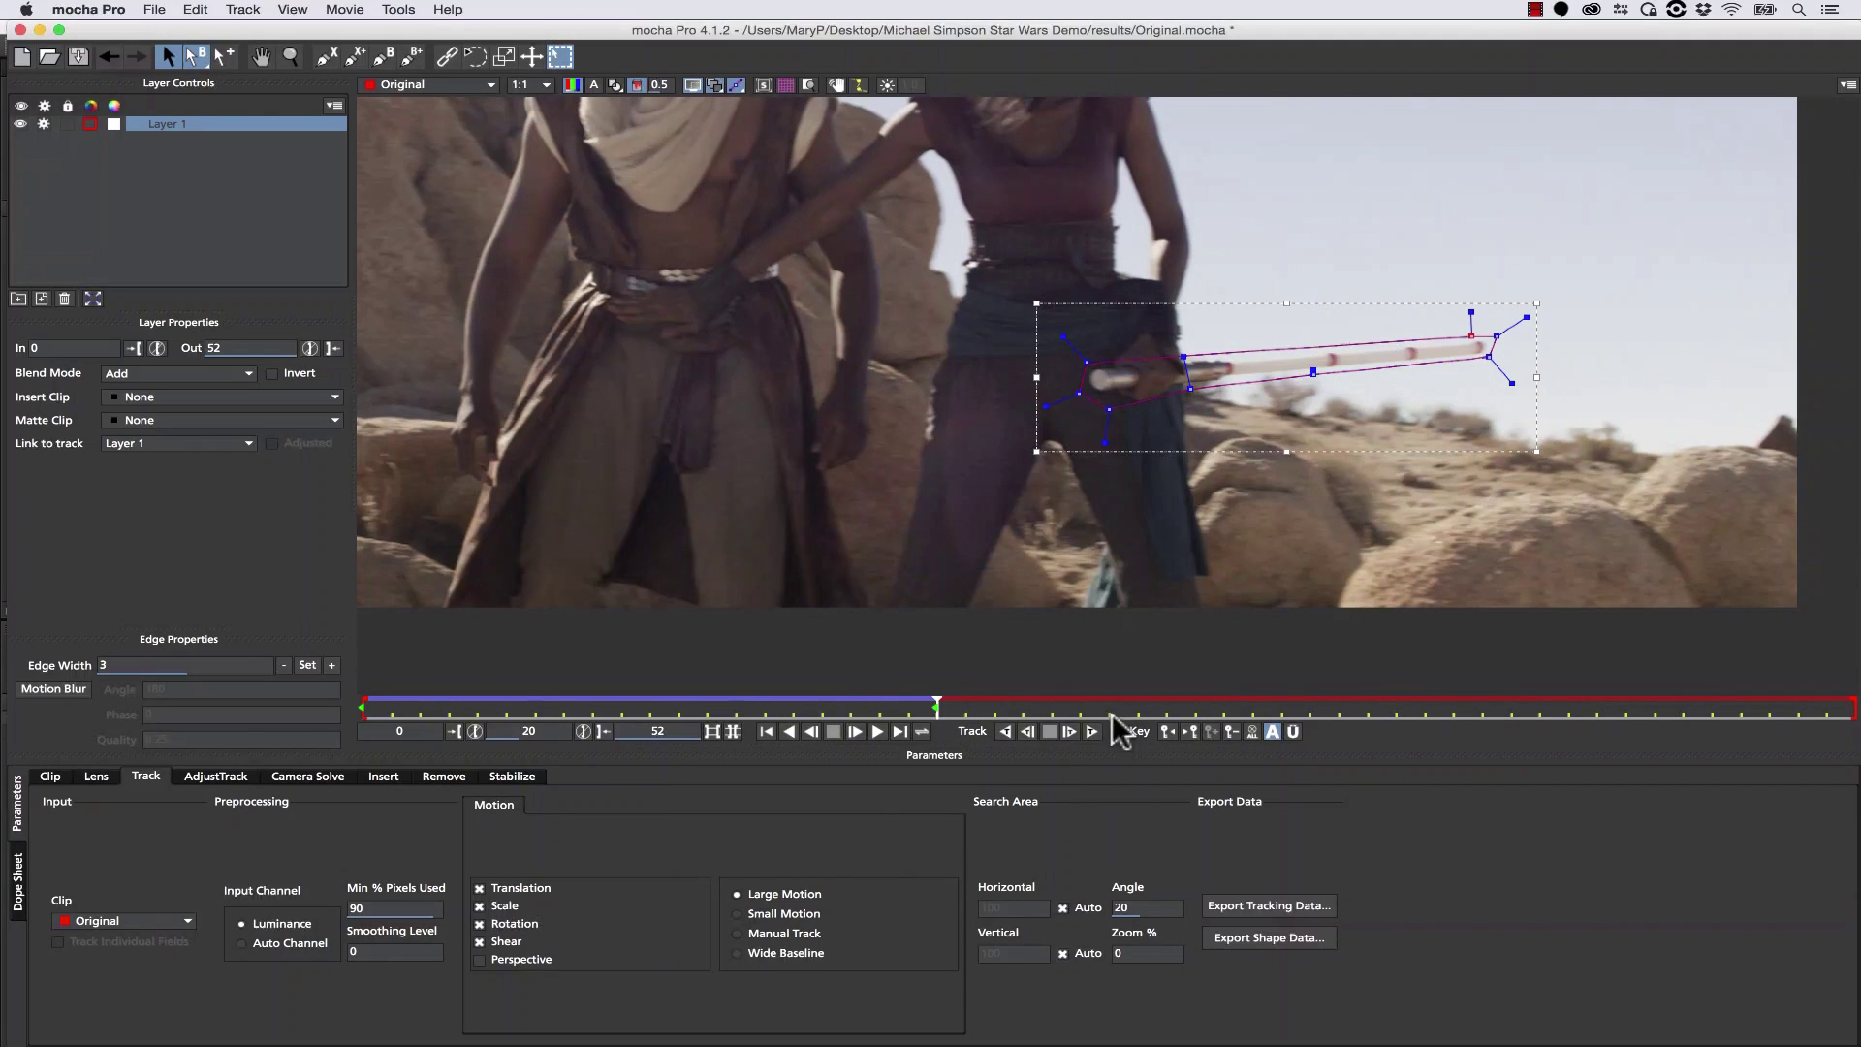
click(1093, 731)
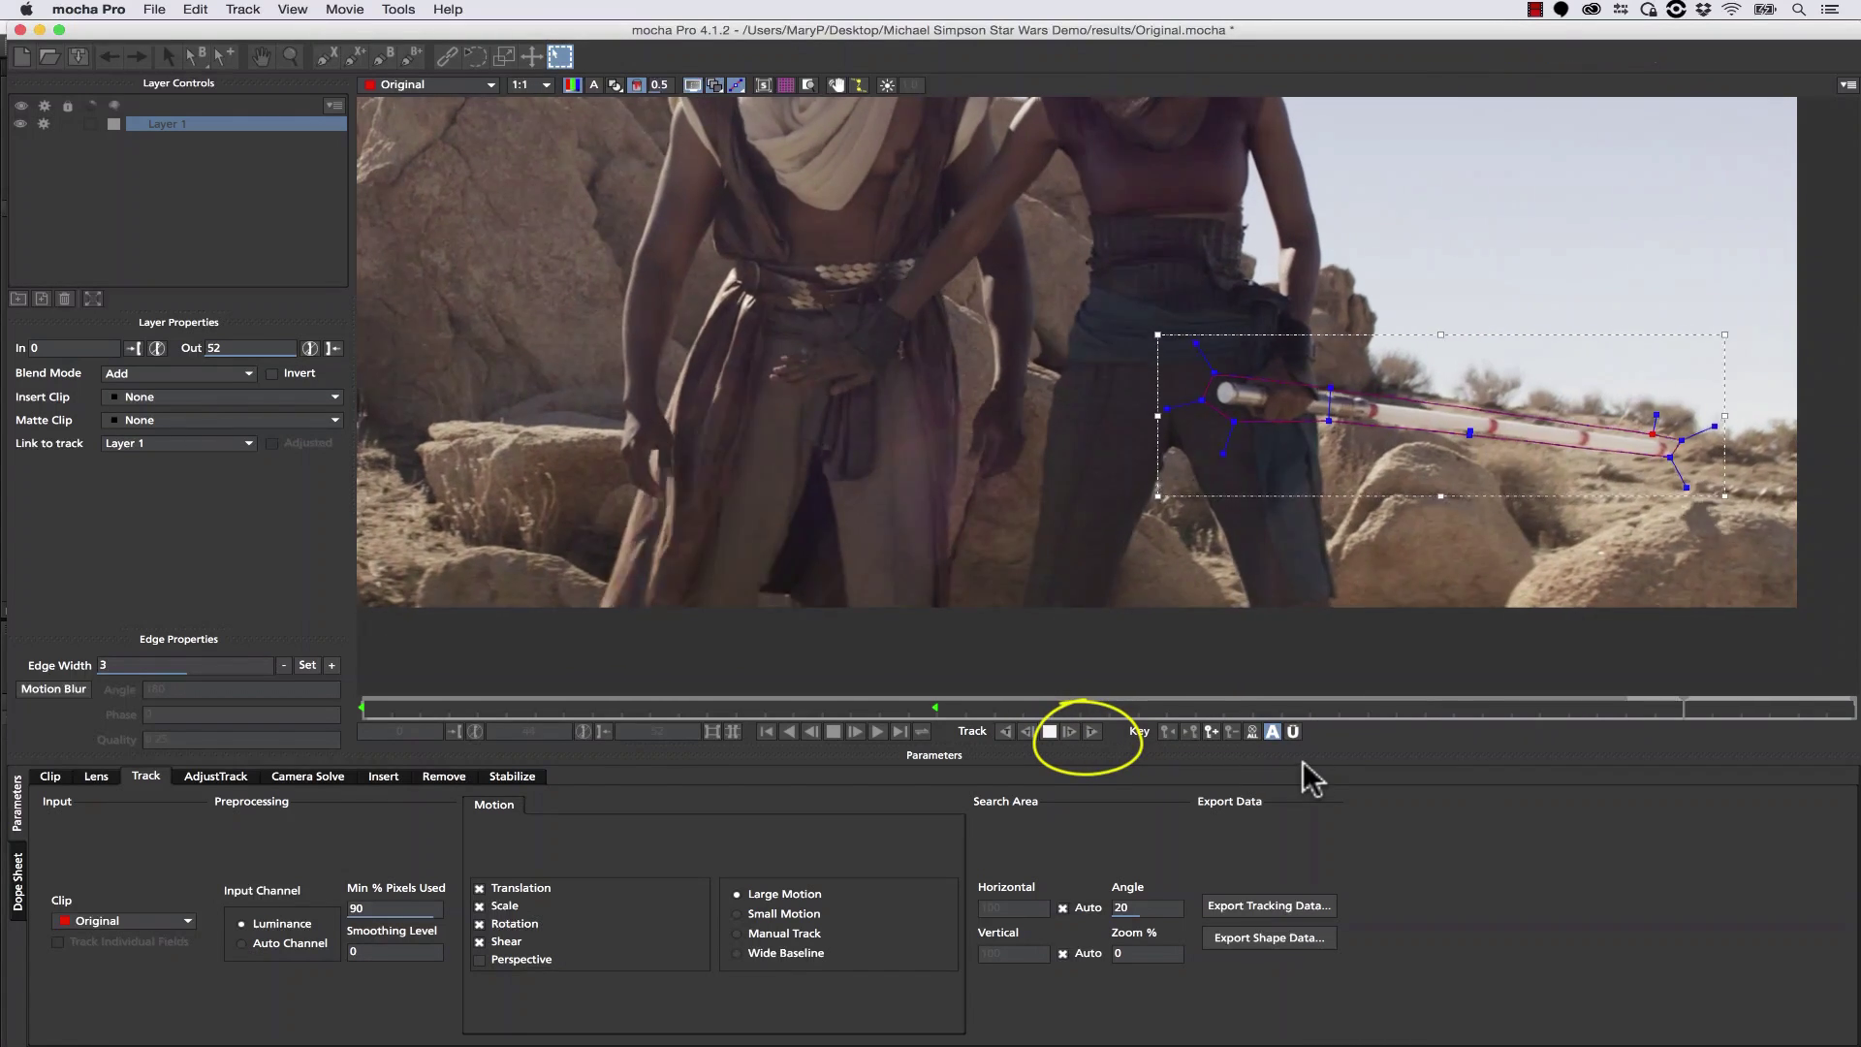
drag(1654, 412, 1684, 468)
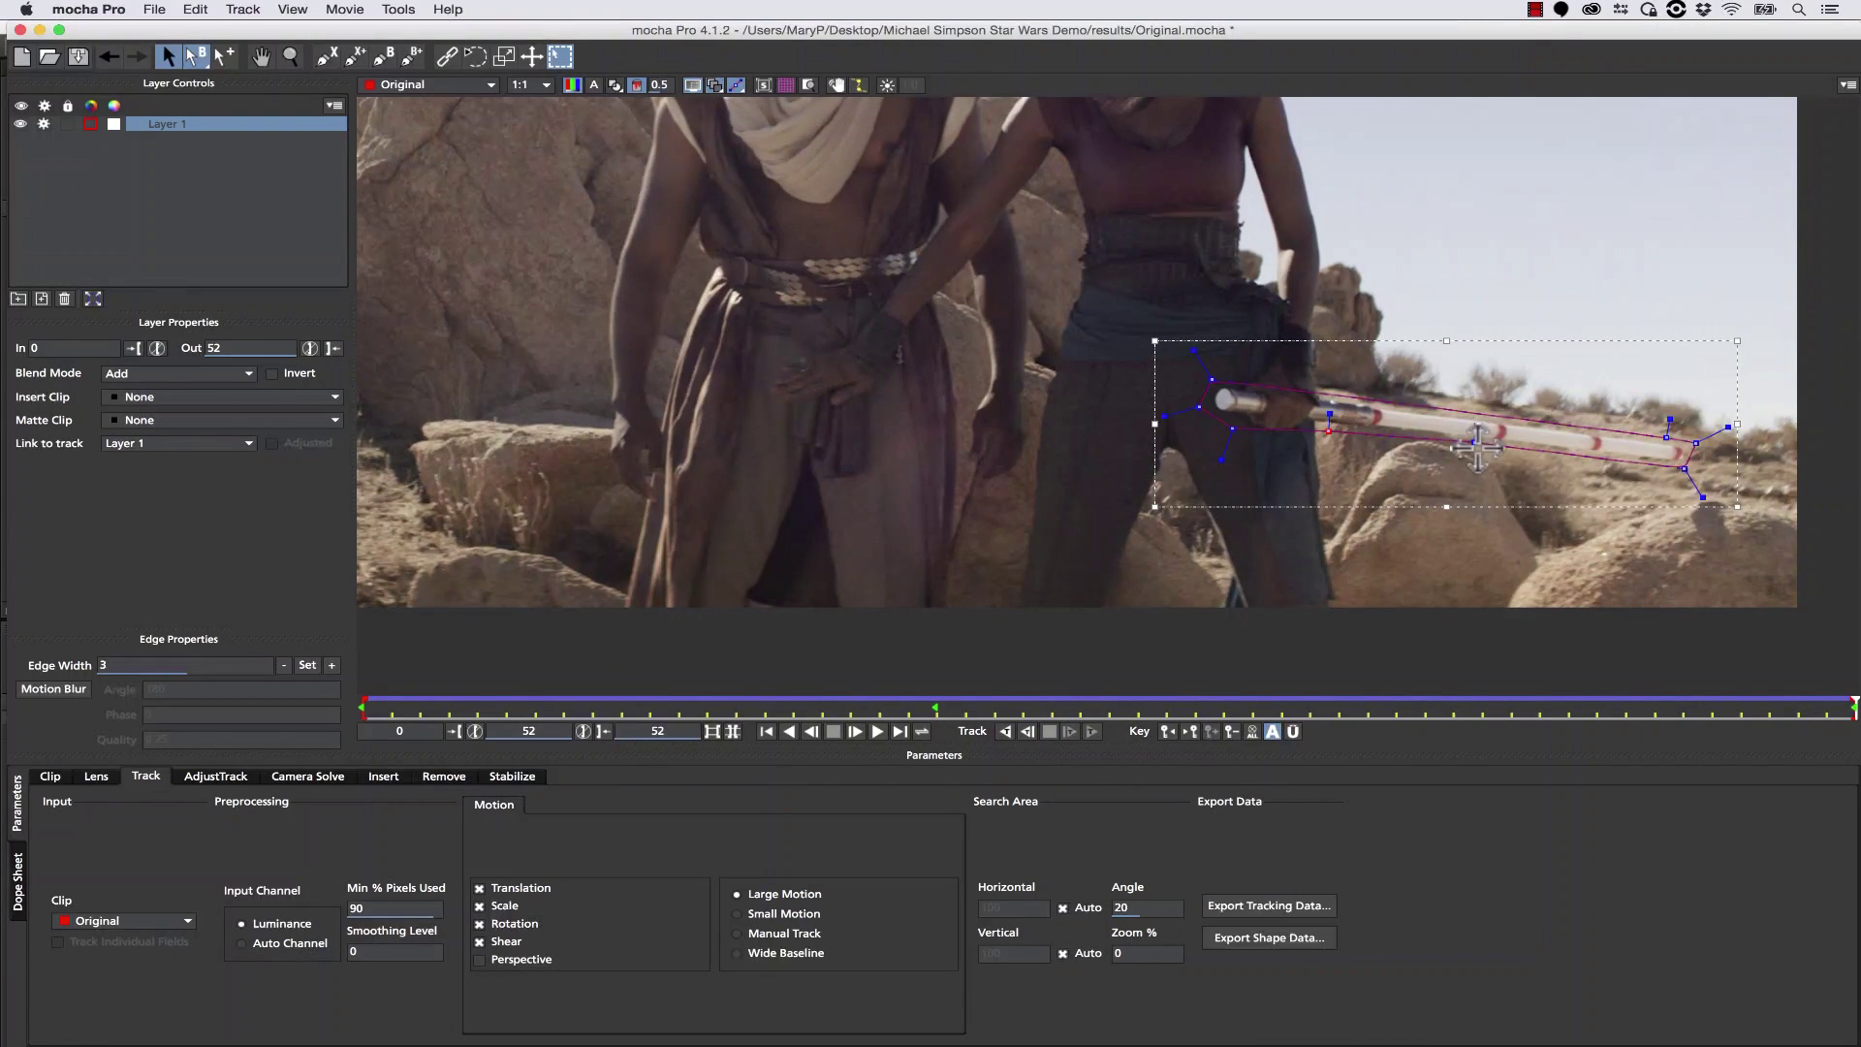
click(838, 84)
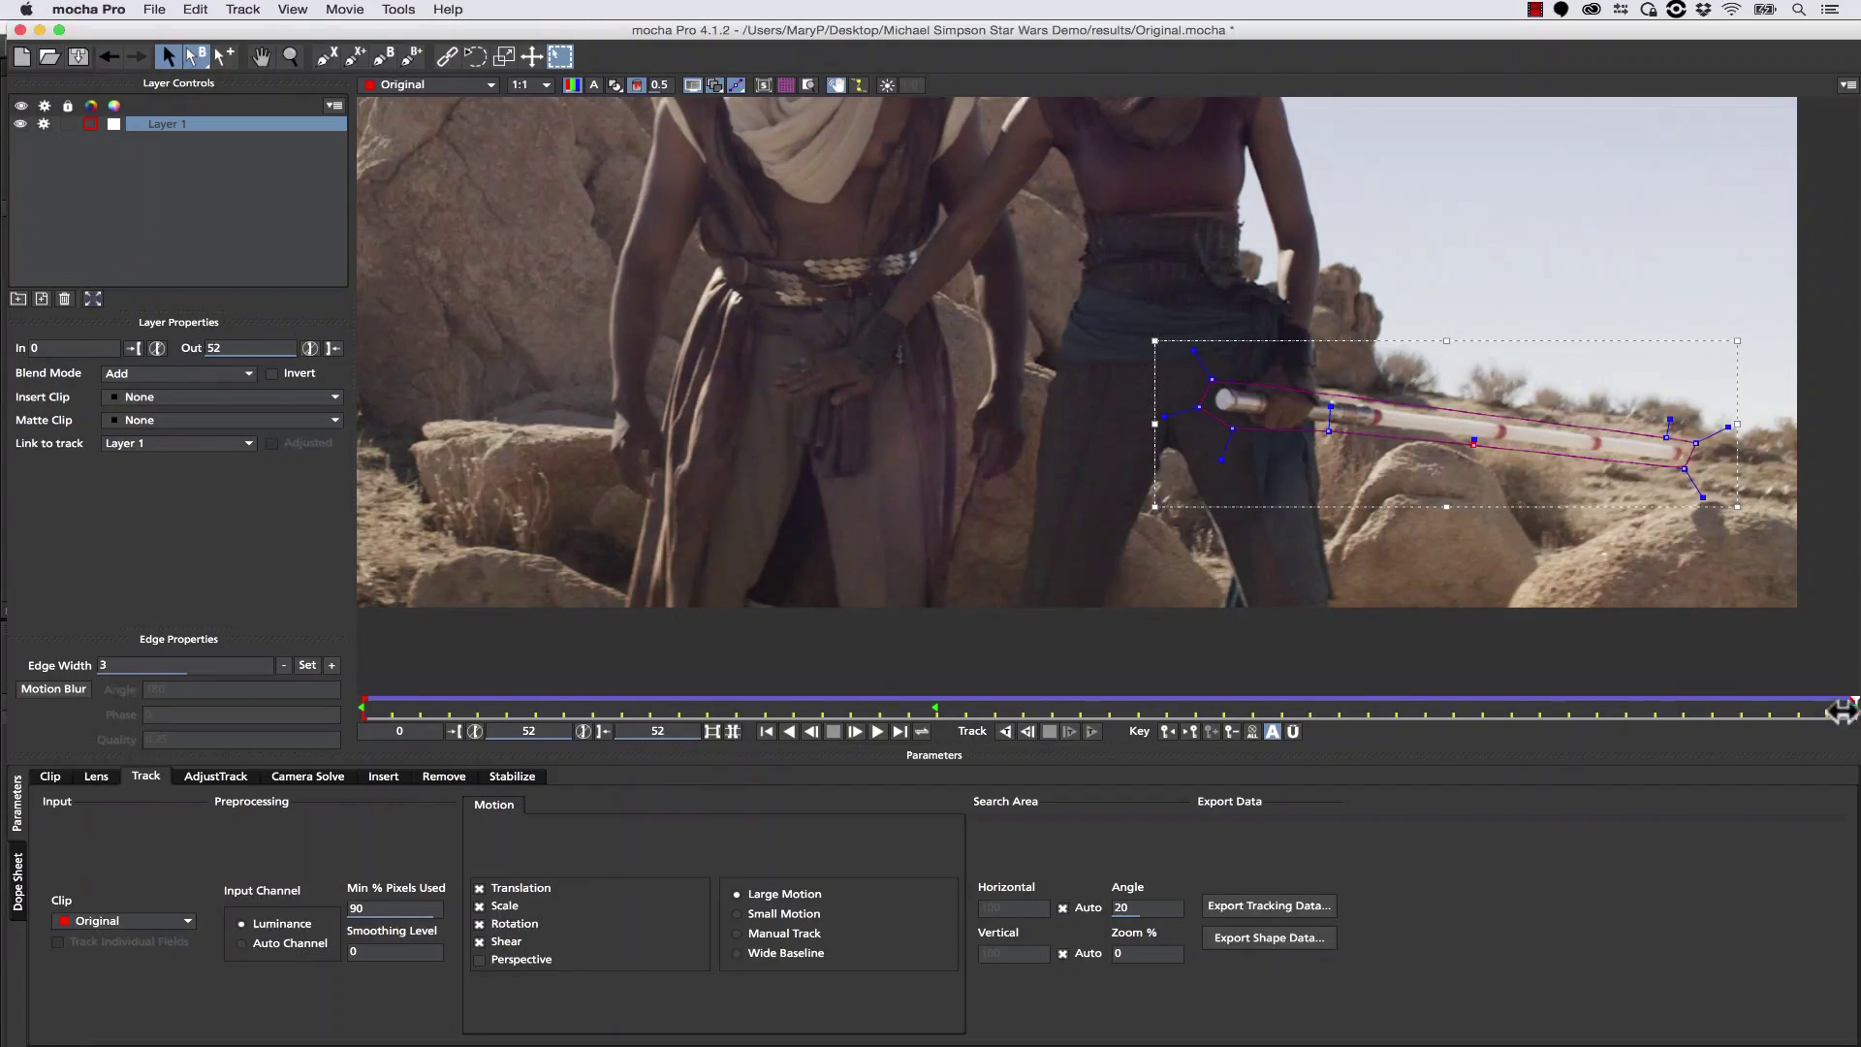
mouse_move(1847, 708)
mouse_down()
mouse_move(968, 642)
mouse_move(382, 631)
mouse_move(1852, 706)
mouse_up()
Rename the tracked layer lightsaber, lock it, switch off its tracking and hide it.
click(290, 54)
drag(880, 151, 901, 338)
key(x)
drag(980, 275, 975, 443)
key(z)
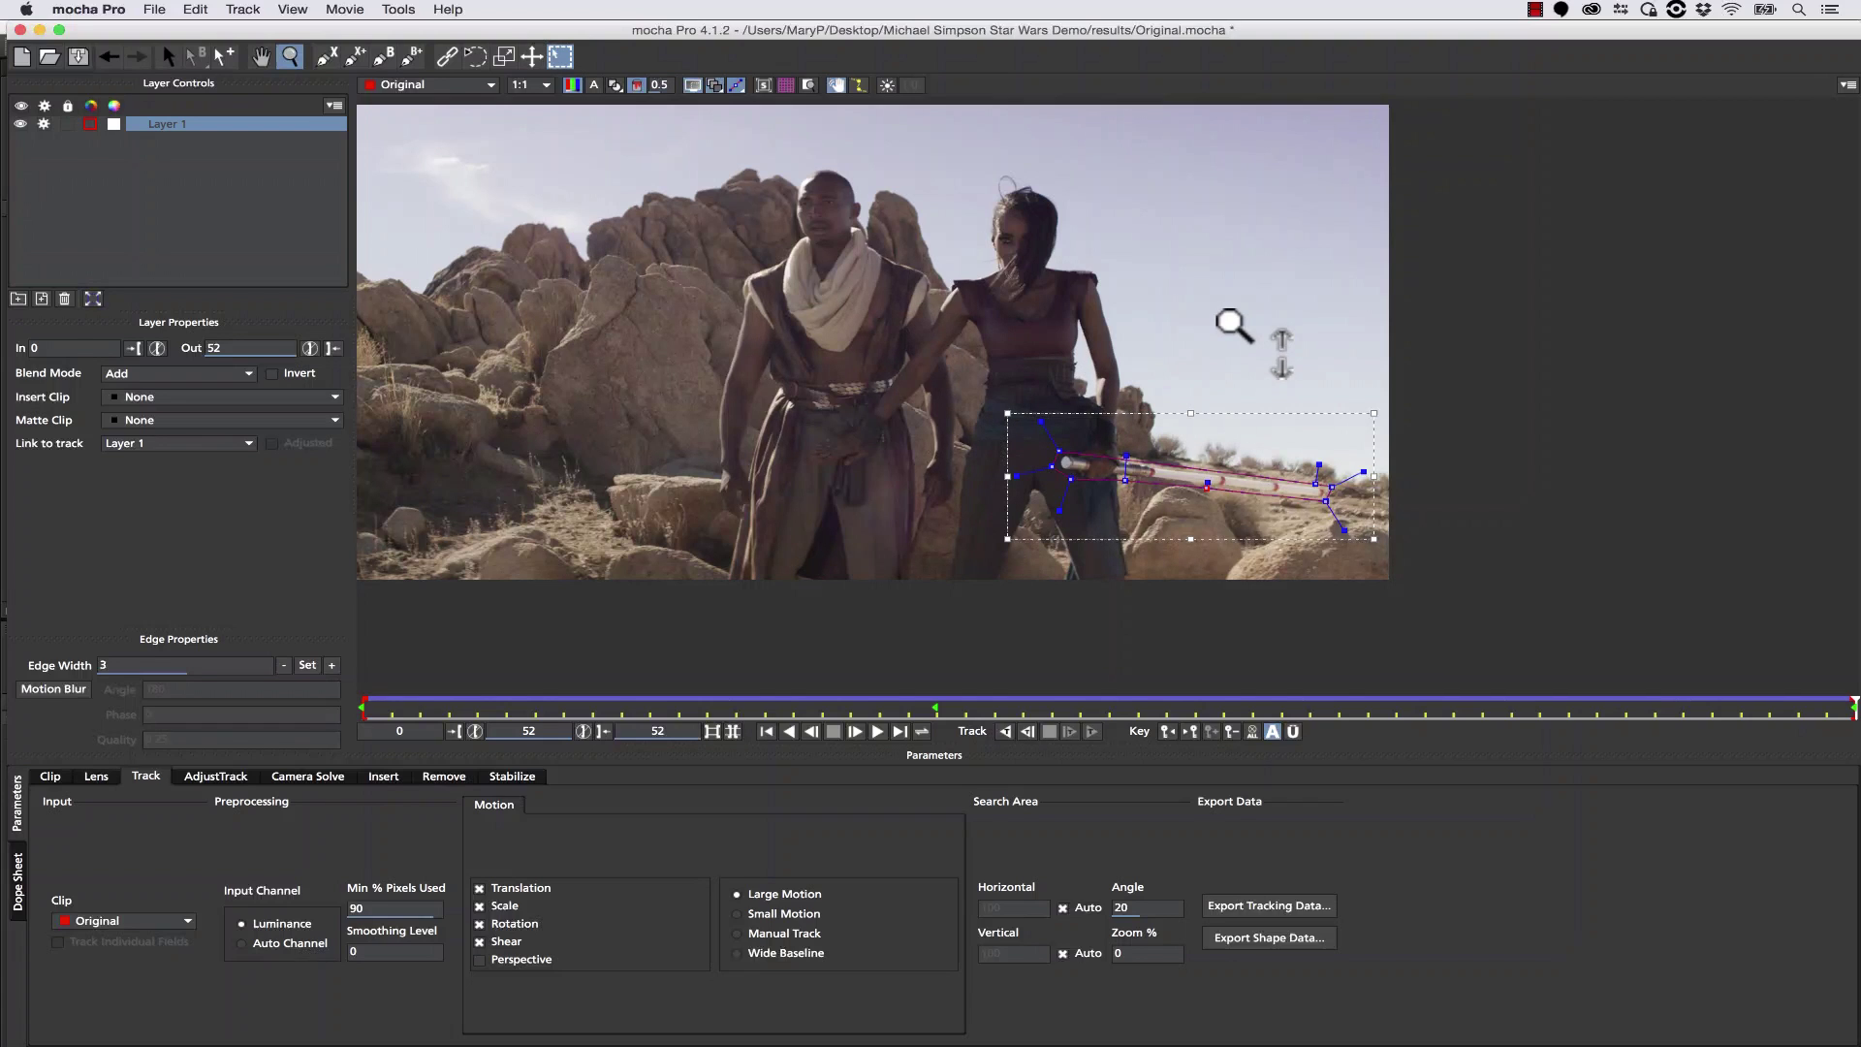
drag(1026, 397, 1028, 345)
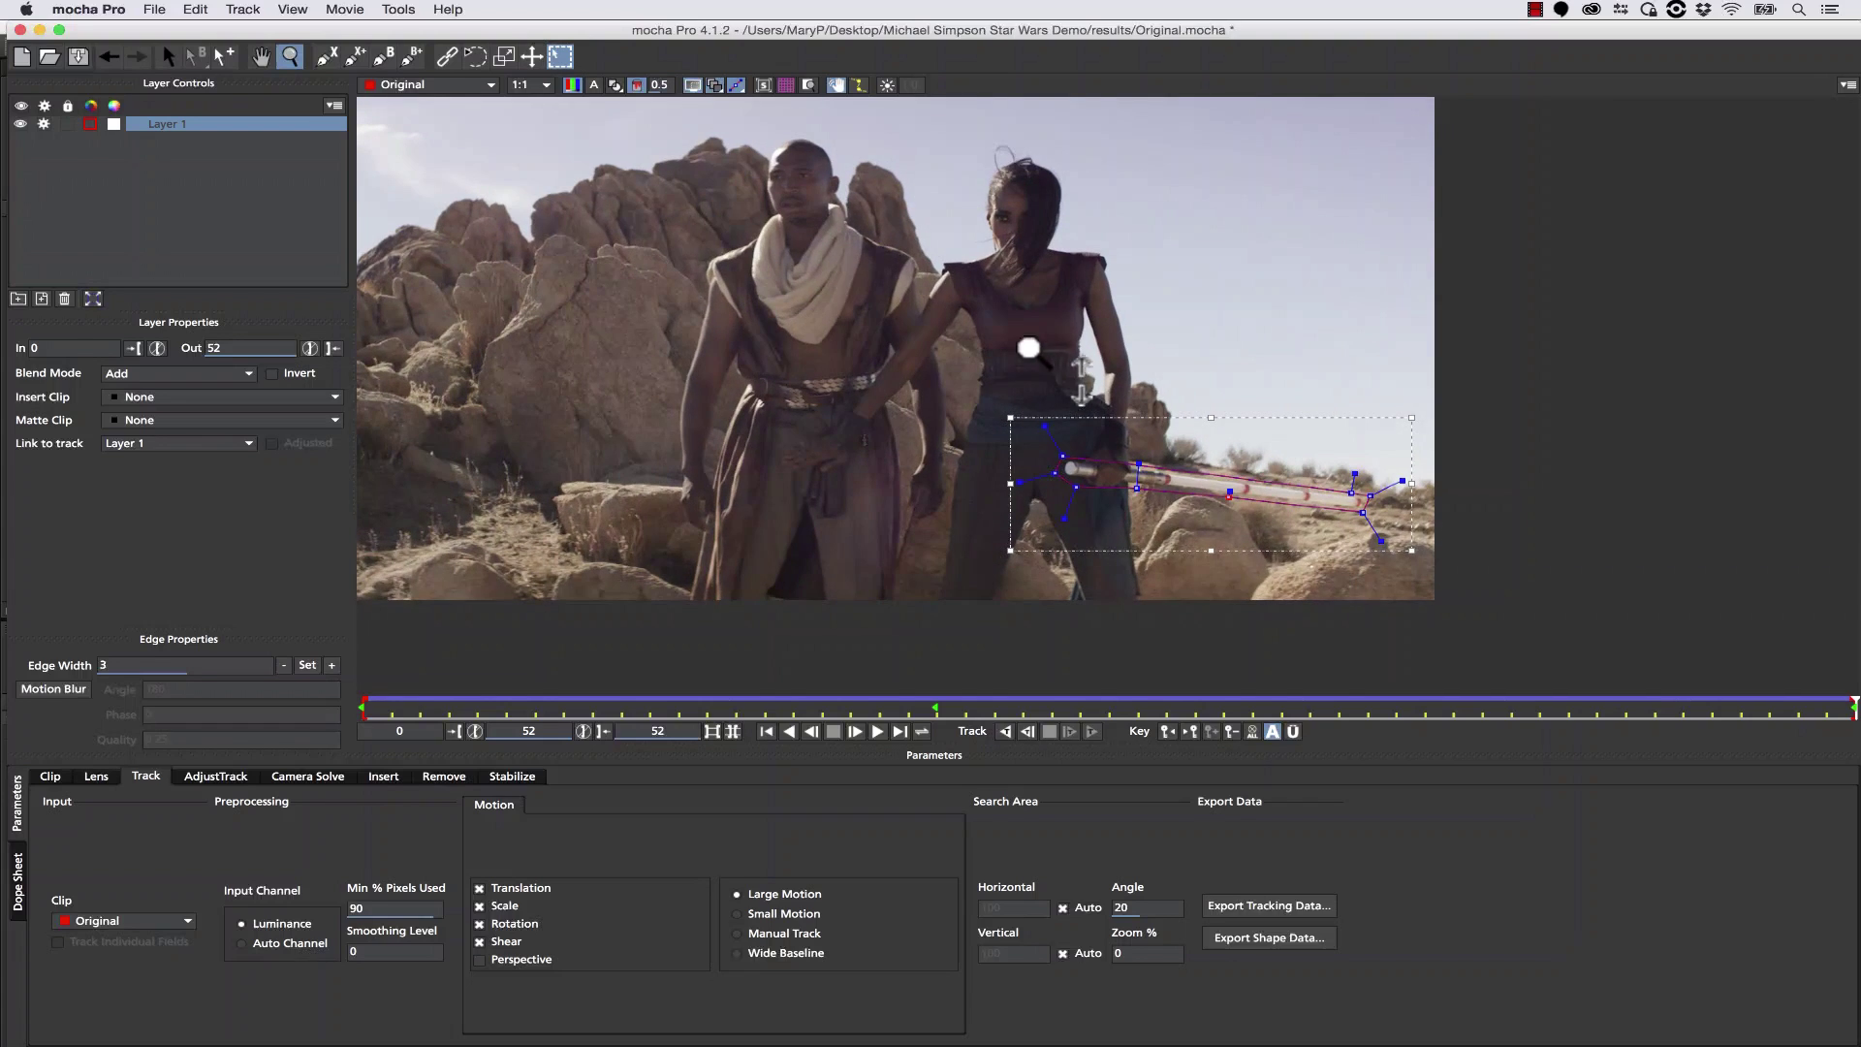
click(326, 58)
double_click(187, 125)
text(lightsaber)
click(67, 123)
click(43, 123)
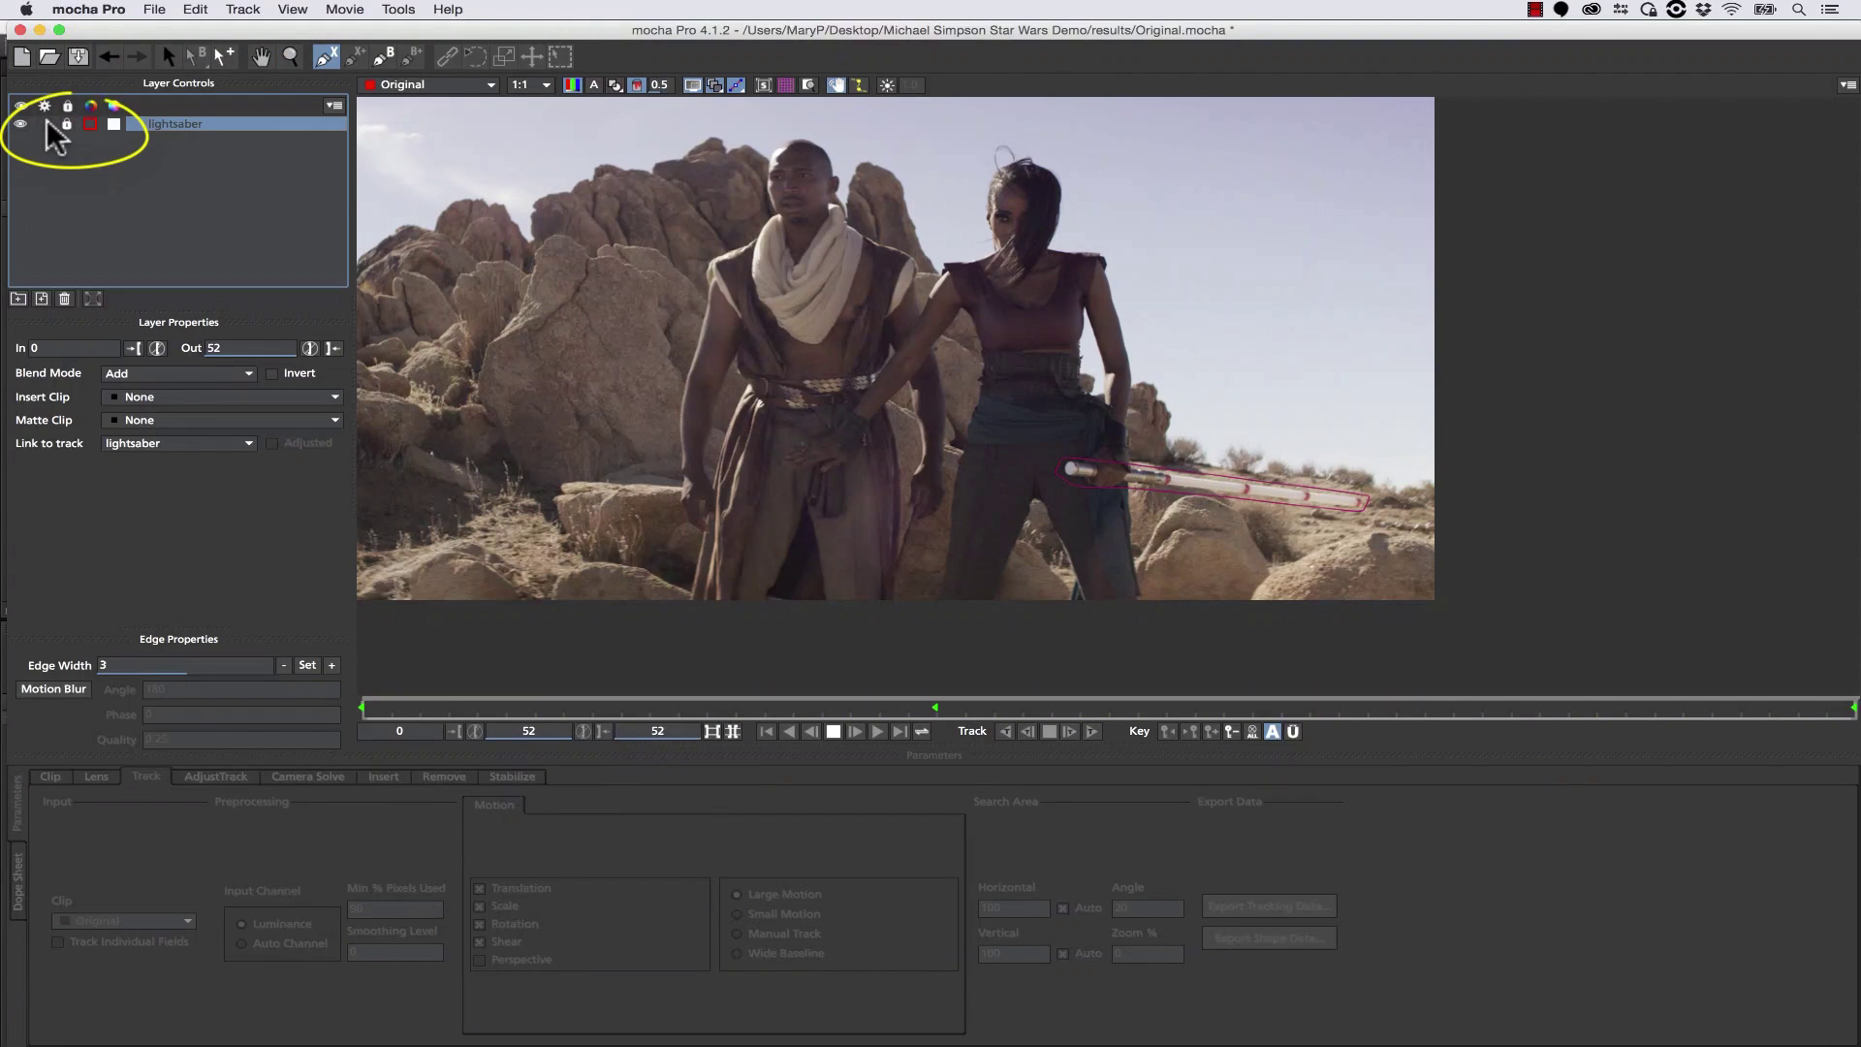
click(21, 124)
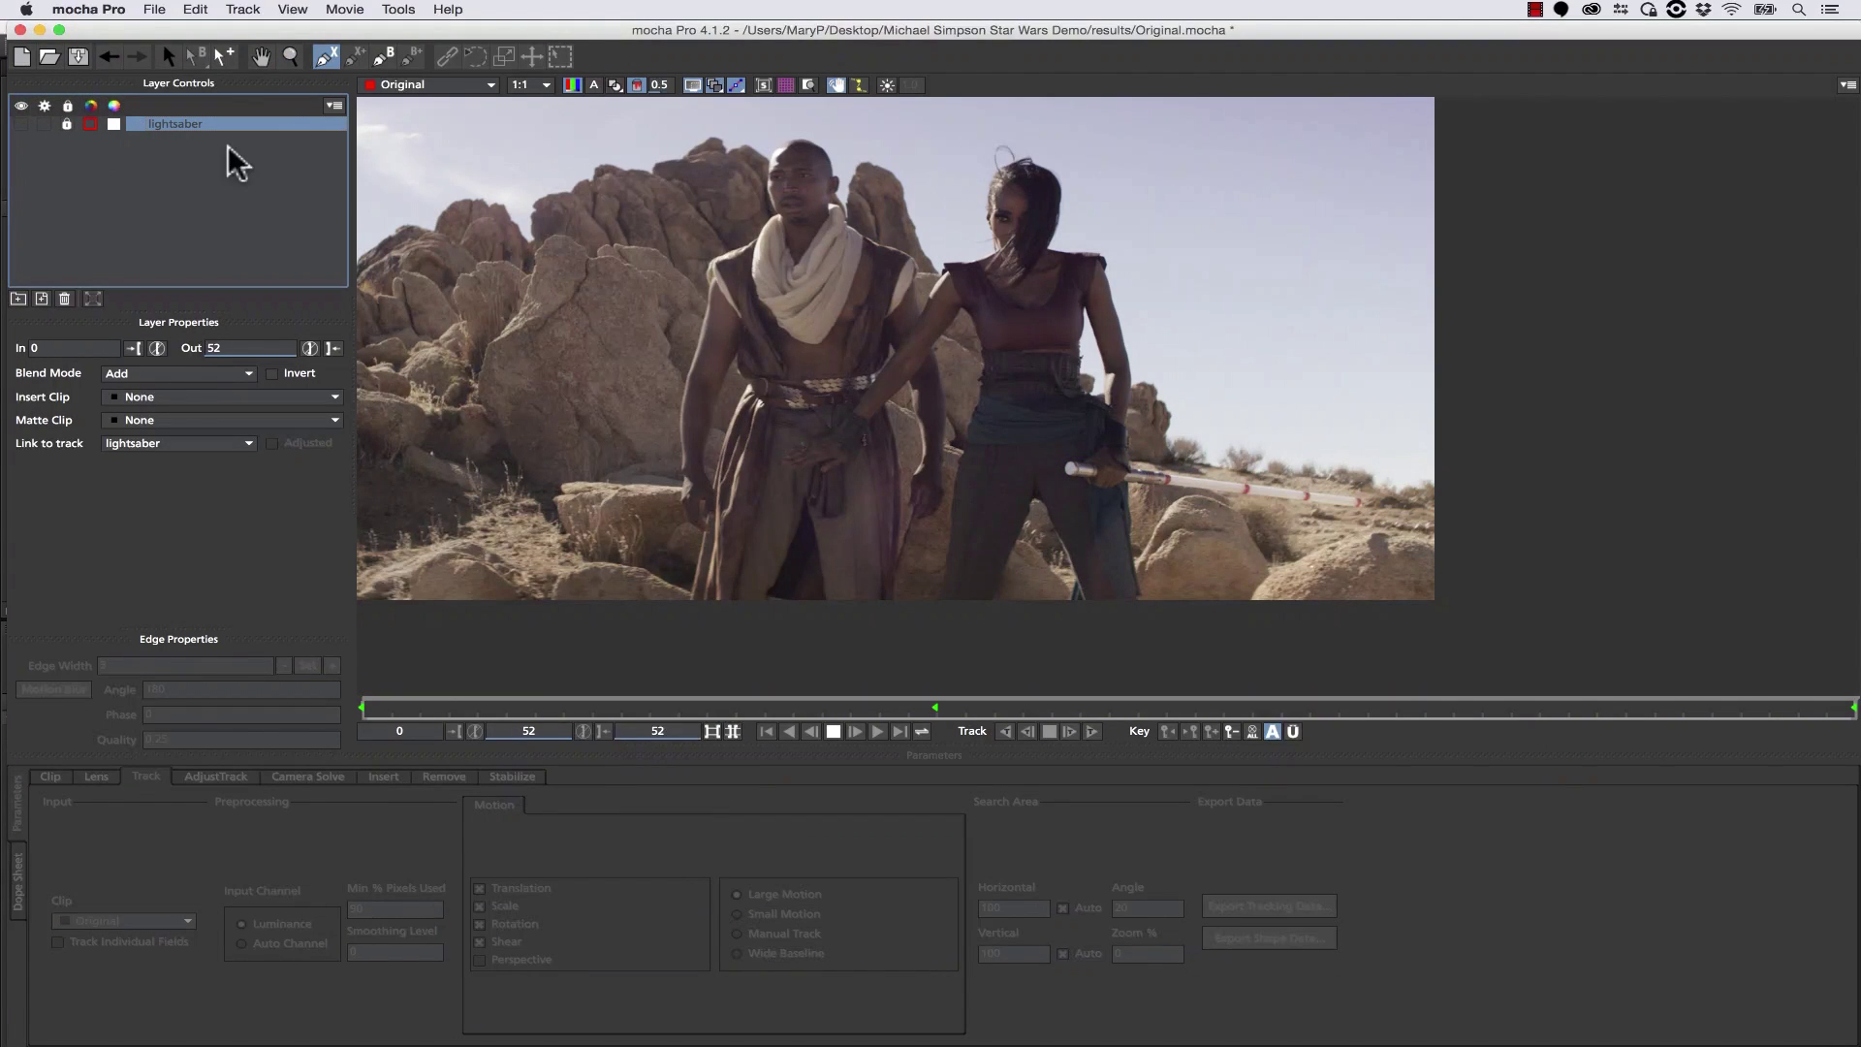
Draw a loose closed X-spline around both people at frame 52, extending below the image edge.
click(1151, 612)
click(1147, 372)
click(1104, 191)
click(1073, 151)
click(945, 140)
click(857, 123)
click(666, 262)
click(576, 448)
click(623, 644)
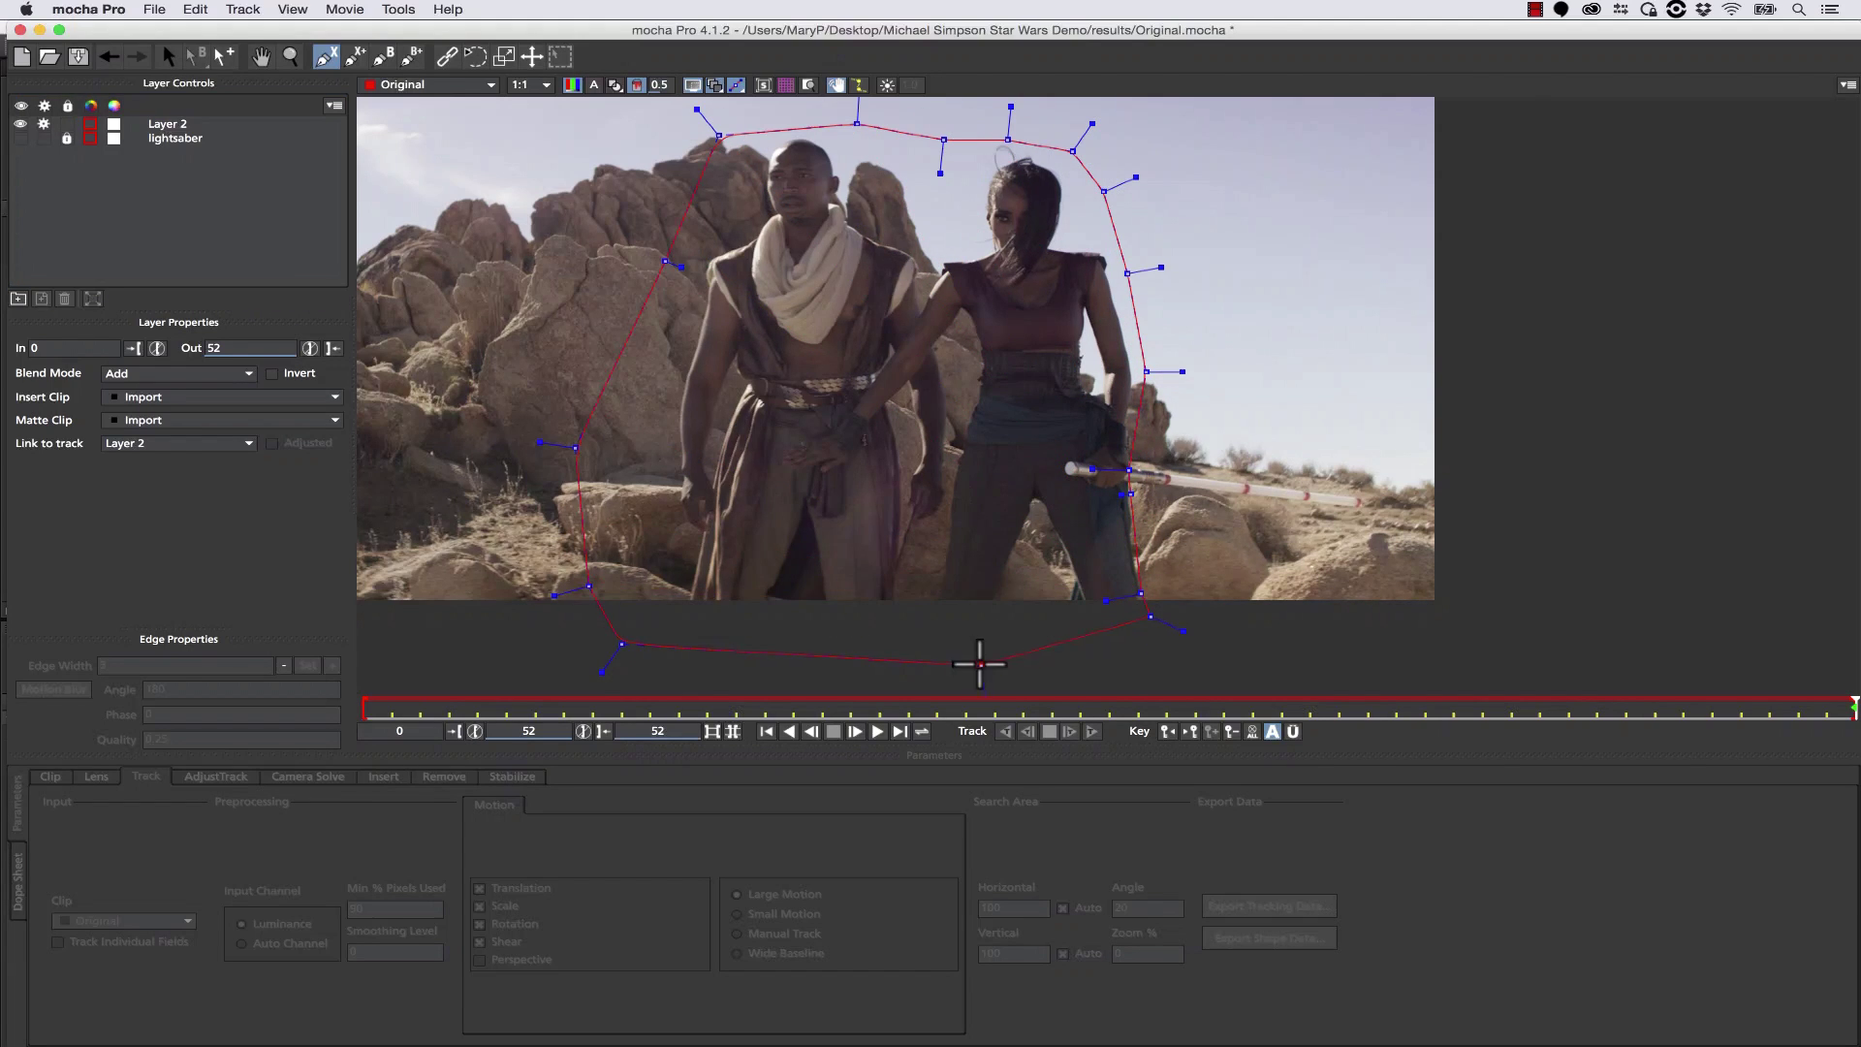
click(981, 665)
right_click(1098, 666)
Adjust the outline's points beside the woman's hand and leg, and track the people shape backward from frame 52.
drag(1141, 593, 1146, 587)
drag(1151, 617, 1155, 636)
drag(1131, 495, 1138, 483)
drag(1146, 588, 1156, 588)
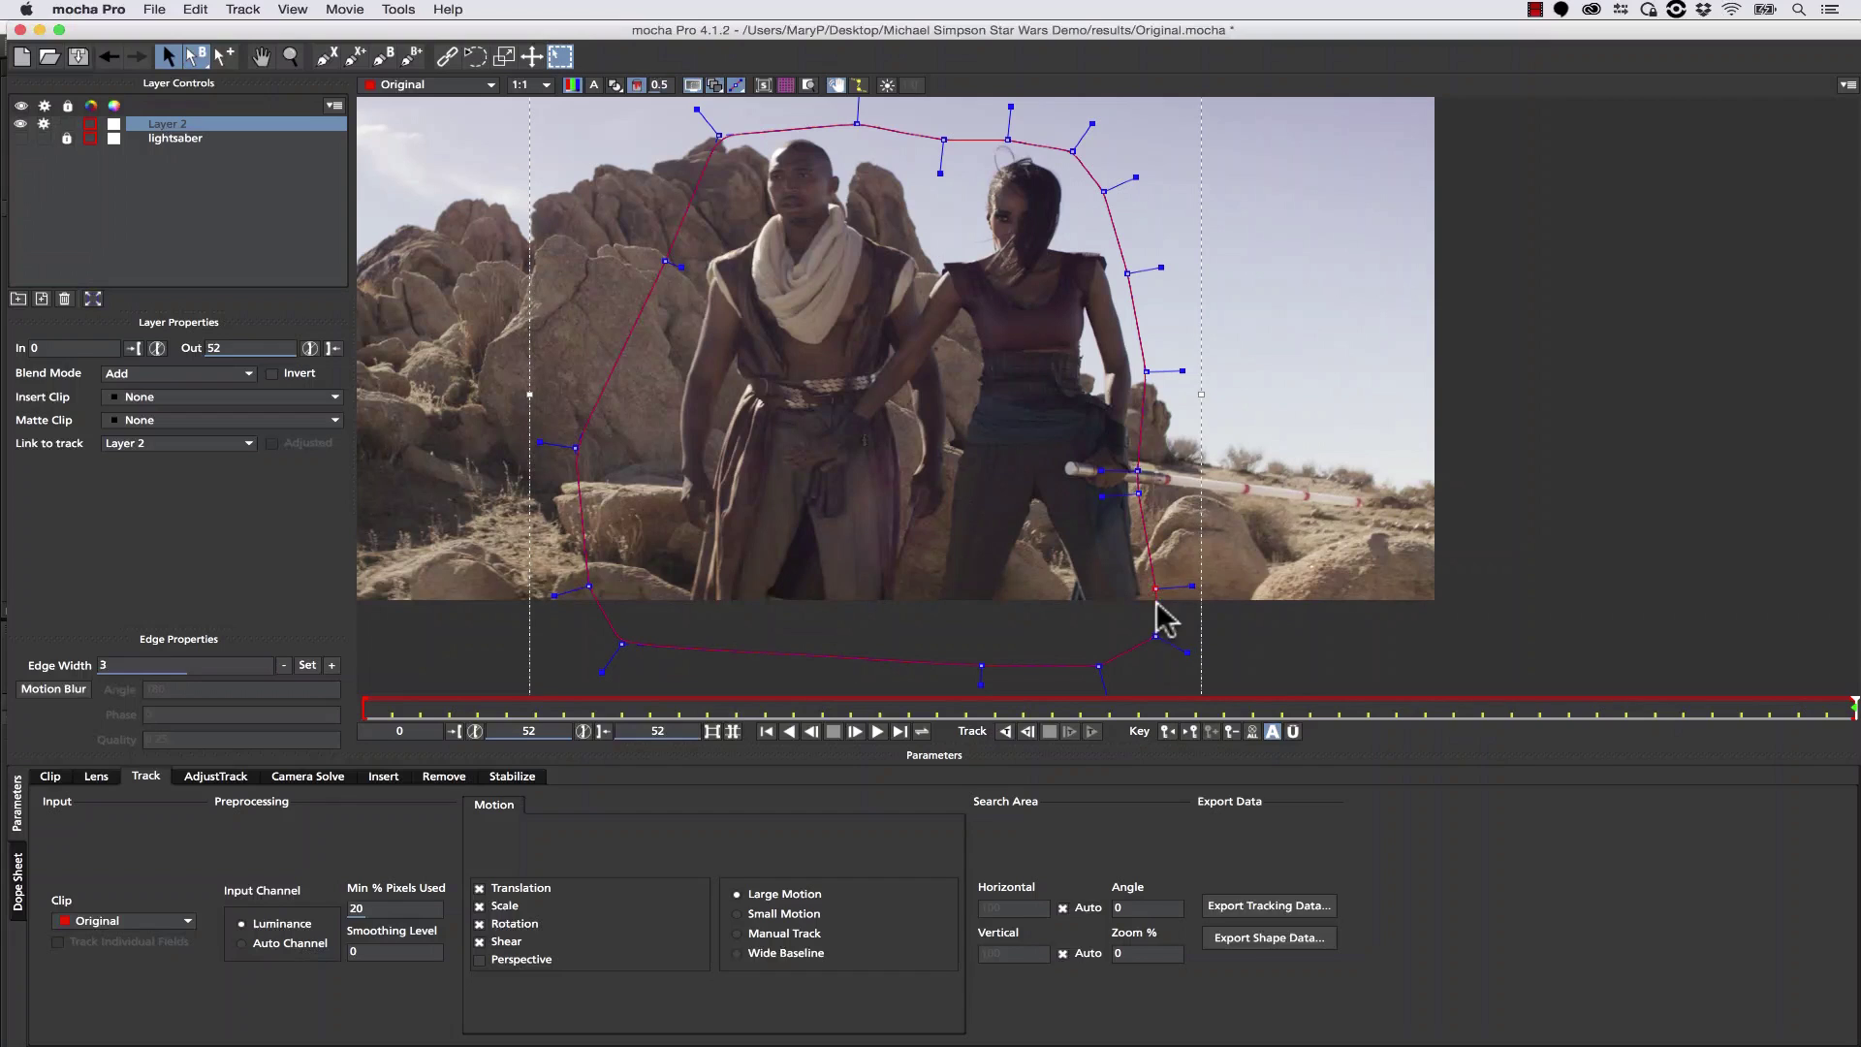
click(1006, 733)
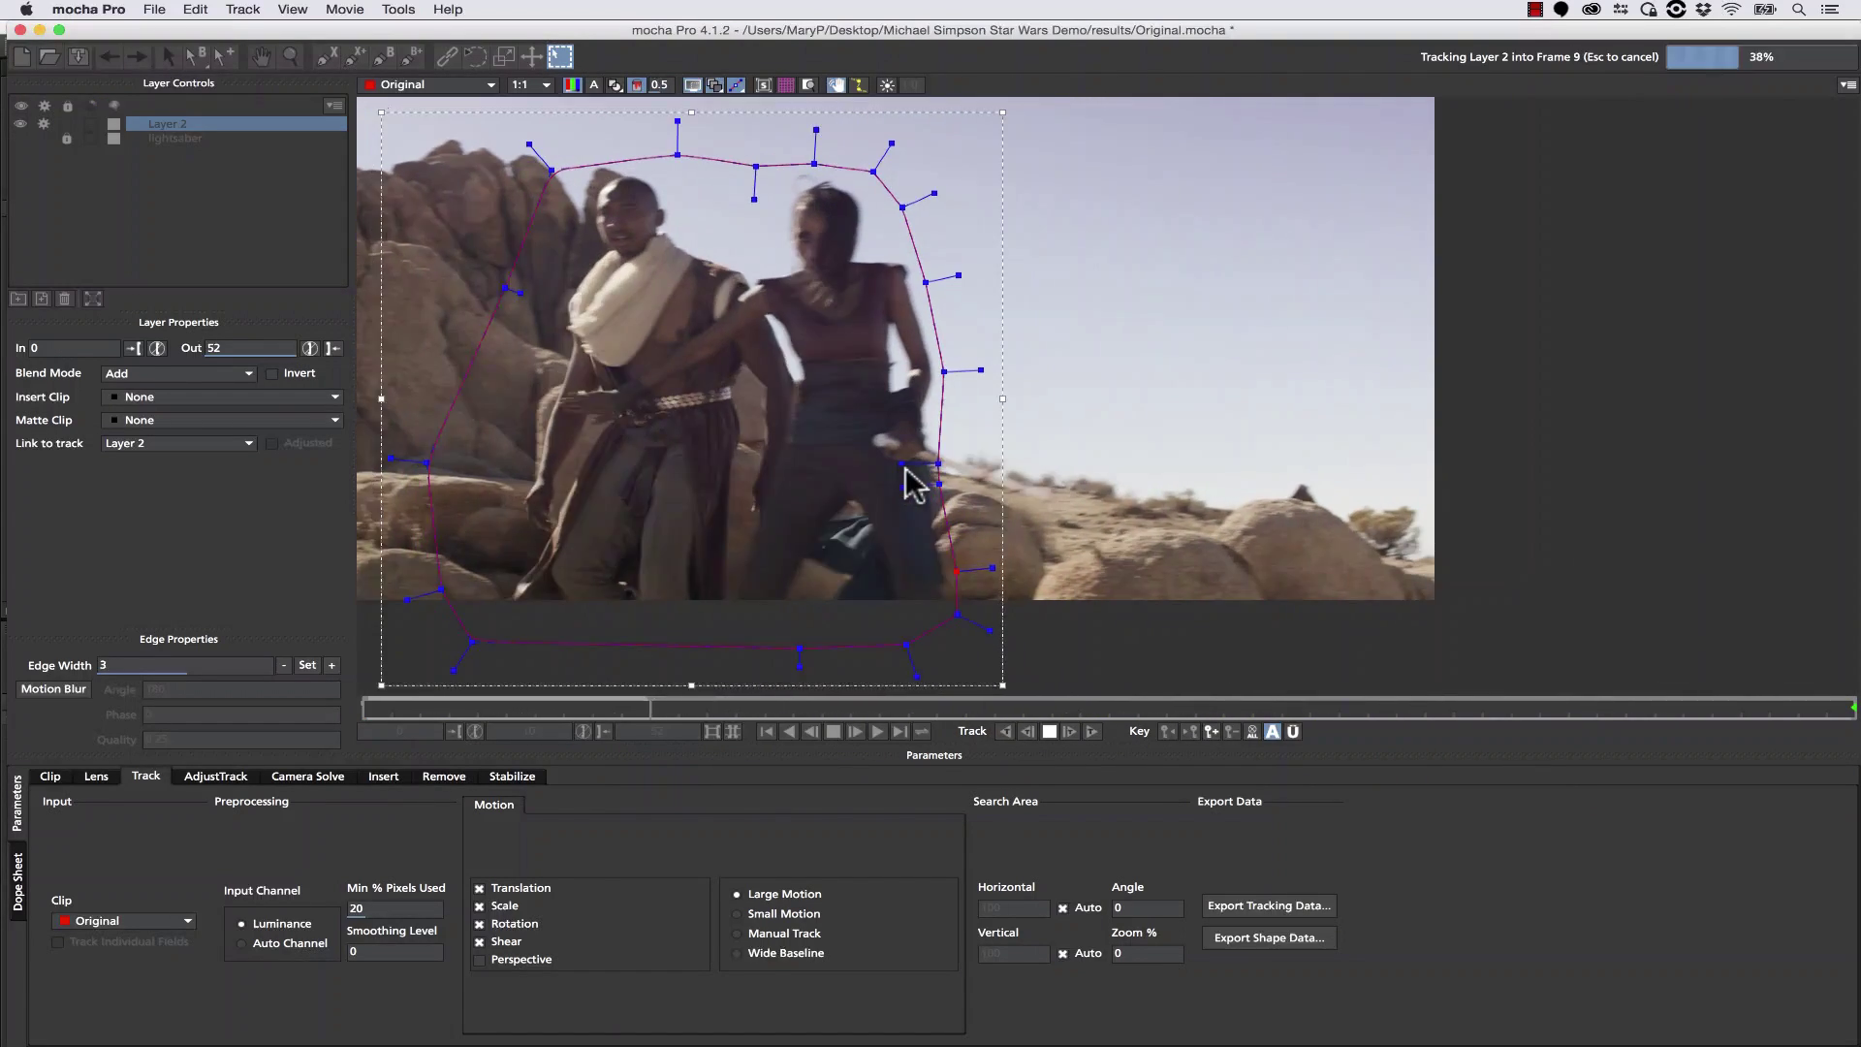
Correct the people outline near the woman's hand at frame 0 and at three later points before frame 20.
drag(861, 475, 840, 483)
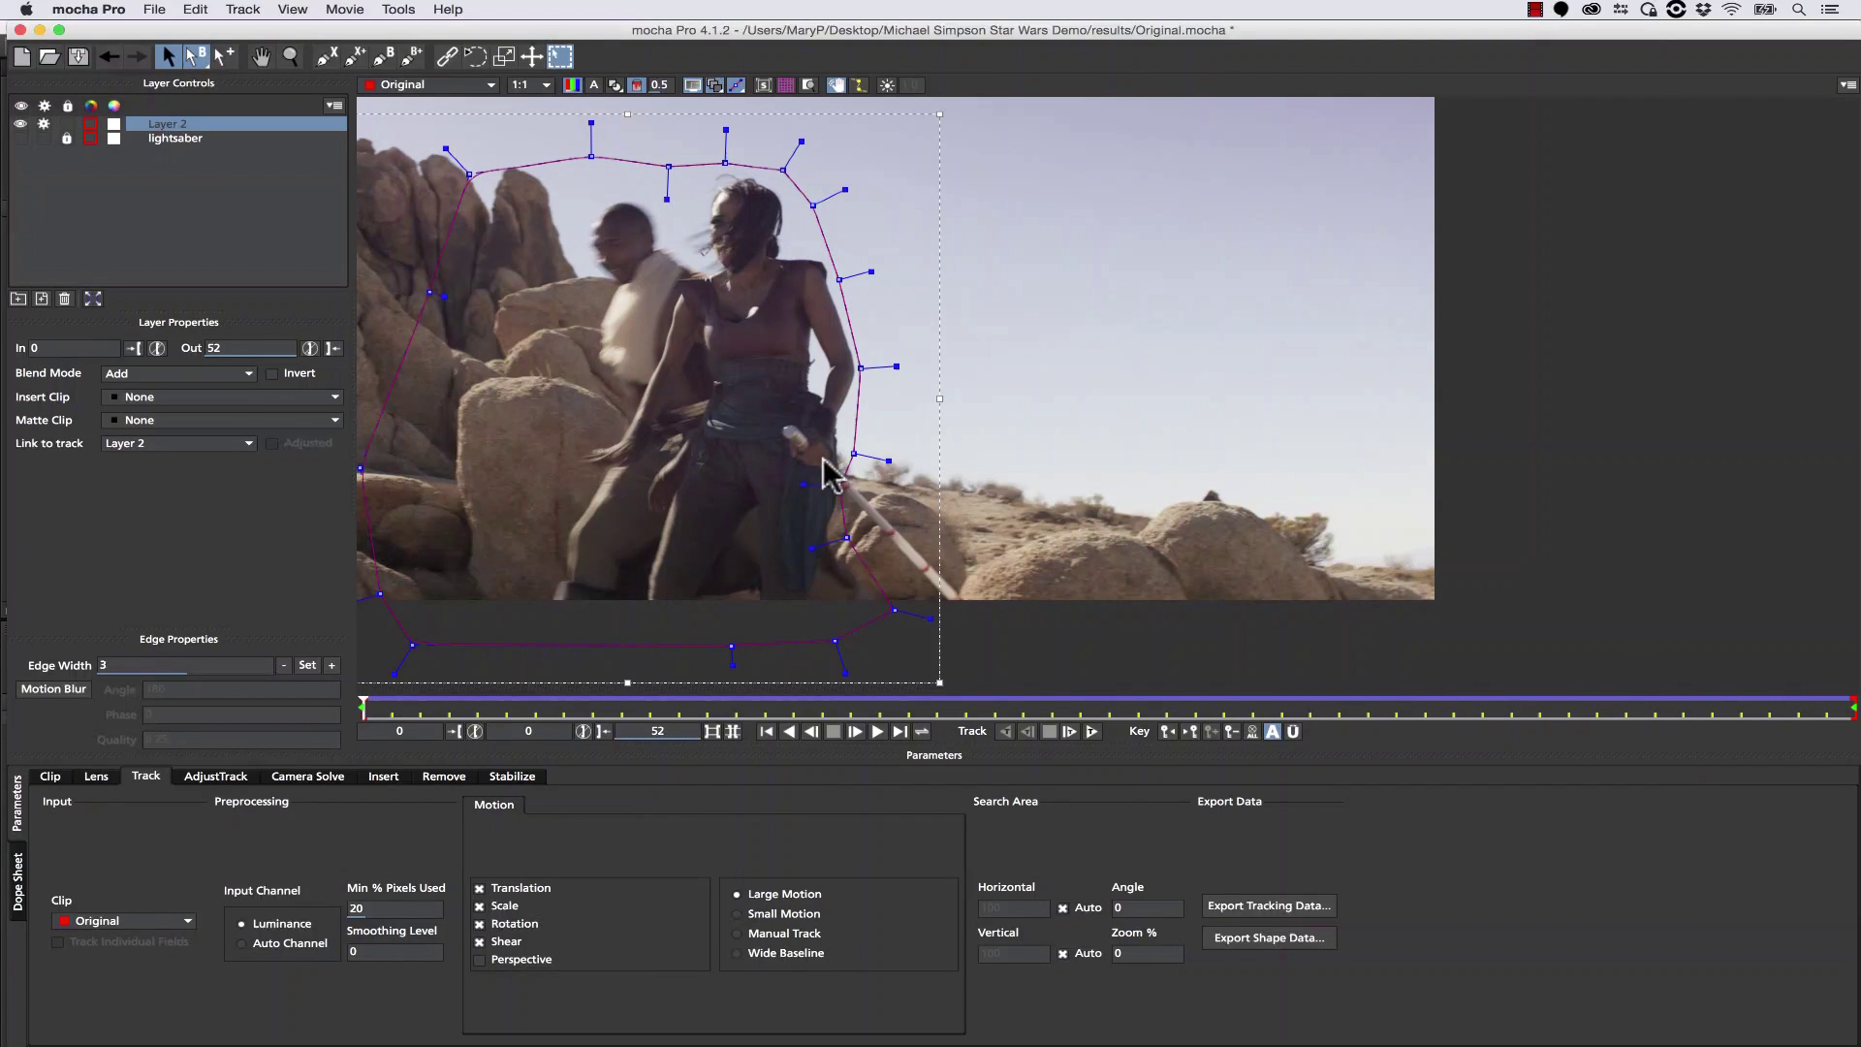
click(479, 708)
drag(854, 454, 839, 454)
drag(479, 709, 594, 709)
drag(834, 481, 844, 479)
drag(593, 710, 679, 709)
drag(761, 426, 861, 582)
drag(838, 453, 831, 449)
drag(678, 708, 54, 552)
Rename the people layer FG people, lock it, switch off its tracking and hide it.
click(291, 56)
key(space)
key(space)
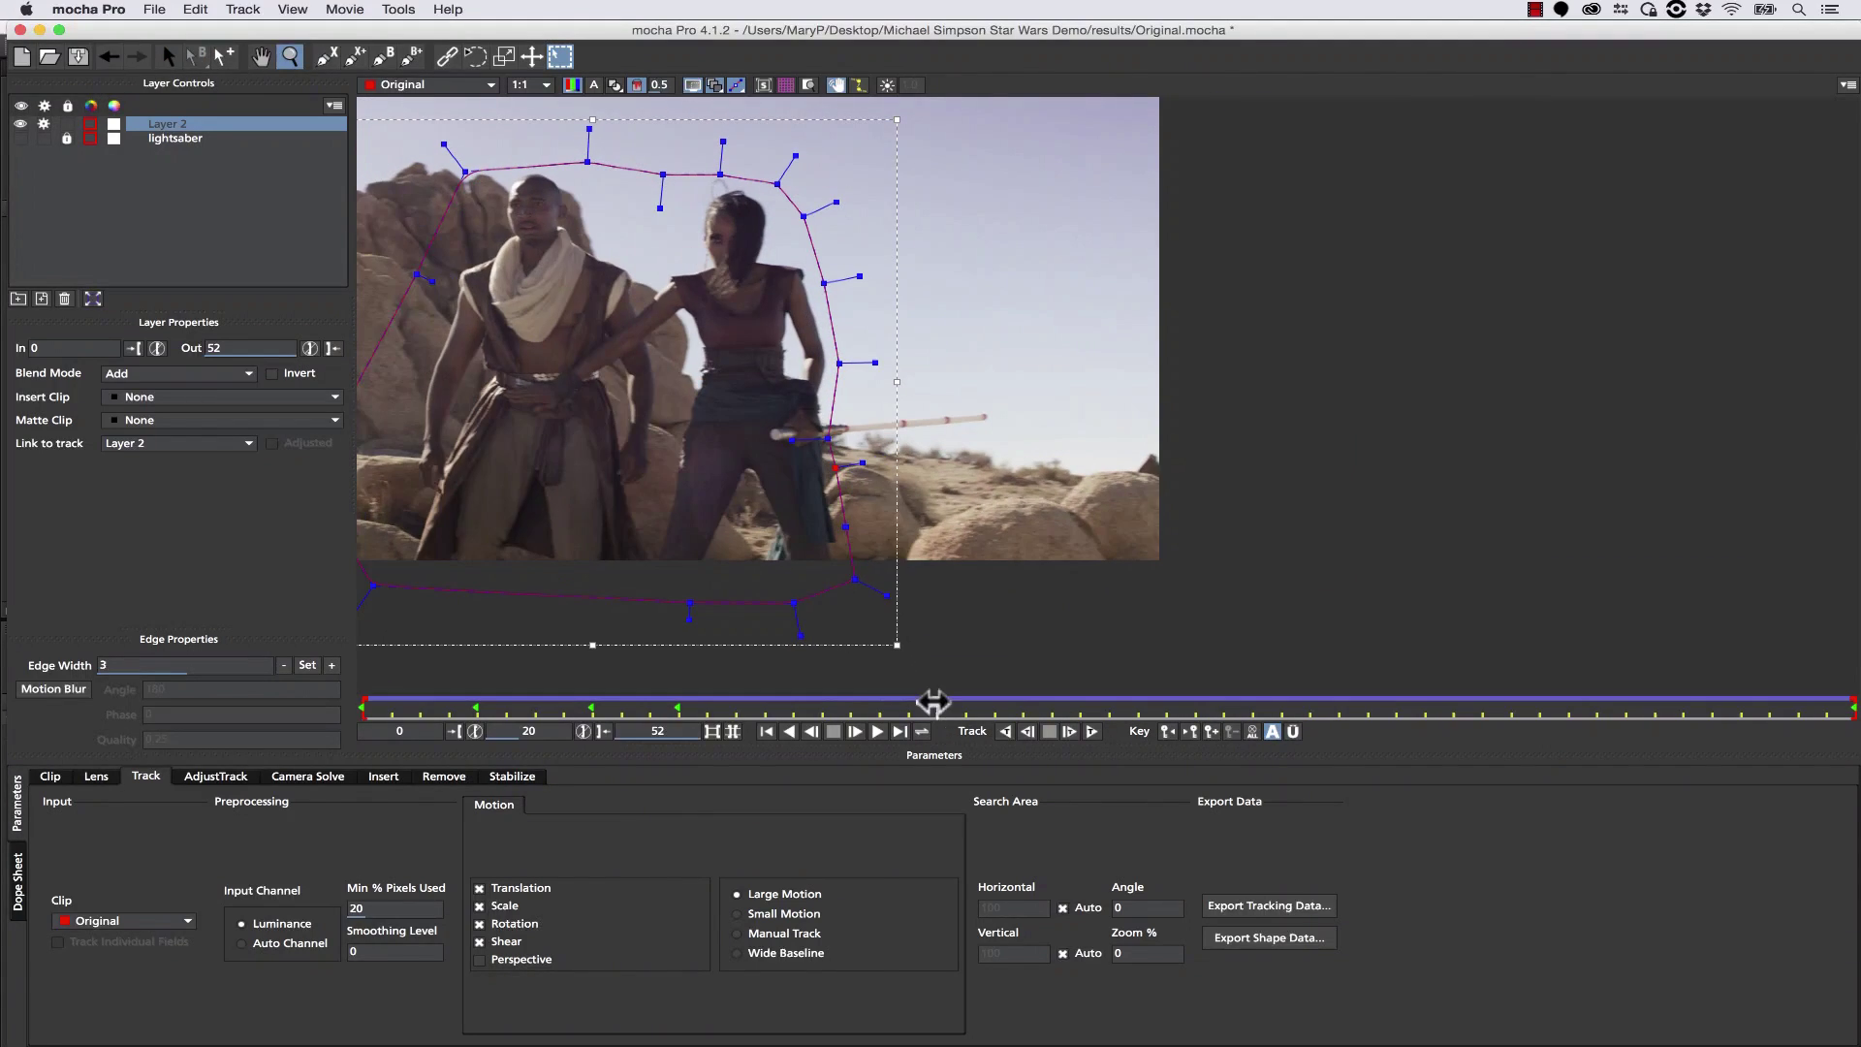
drag(935, 707, 196, 233)
key(x)
drag(445, 140, 810, 165)
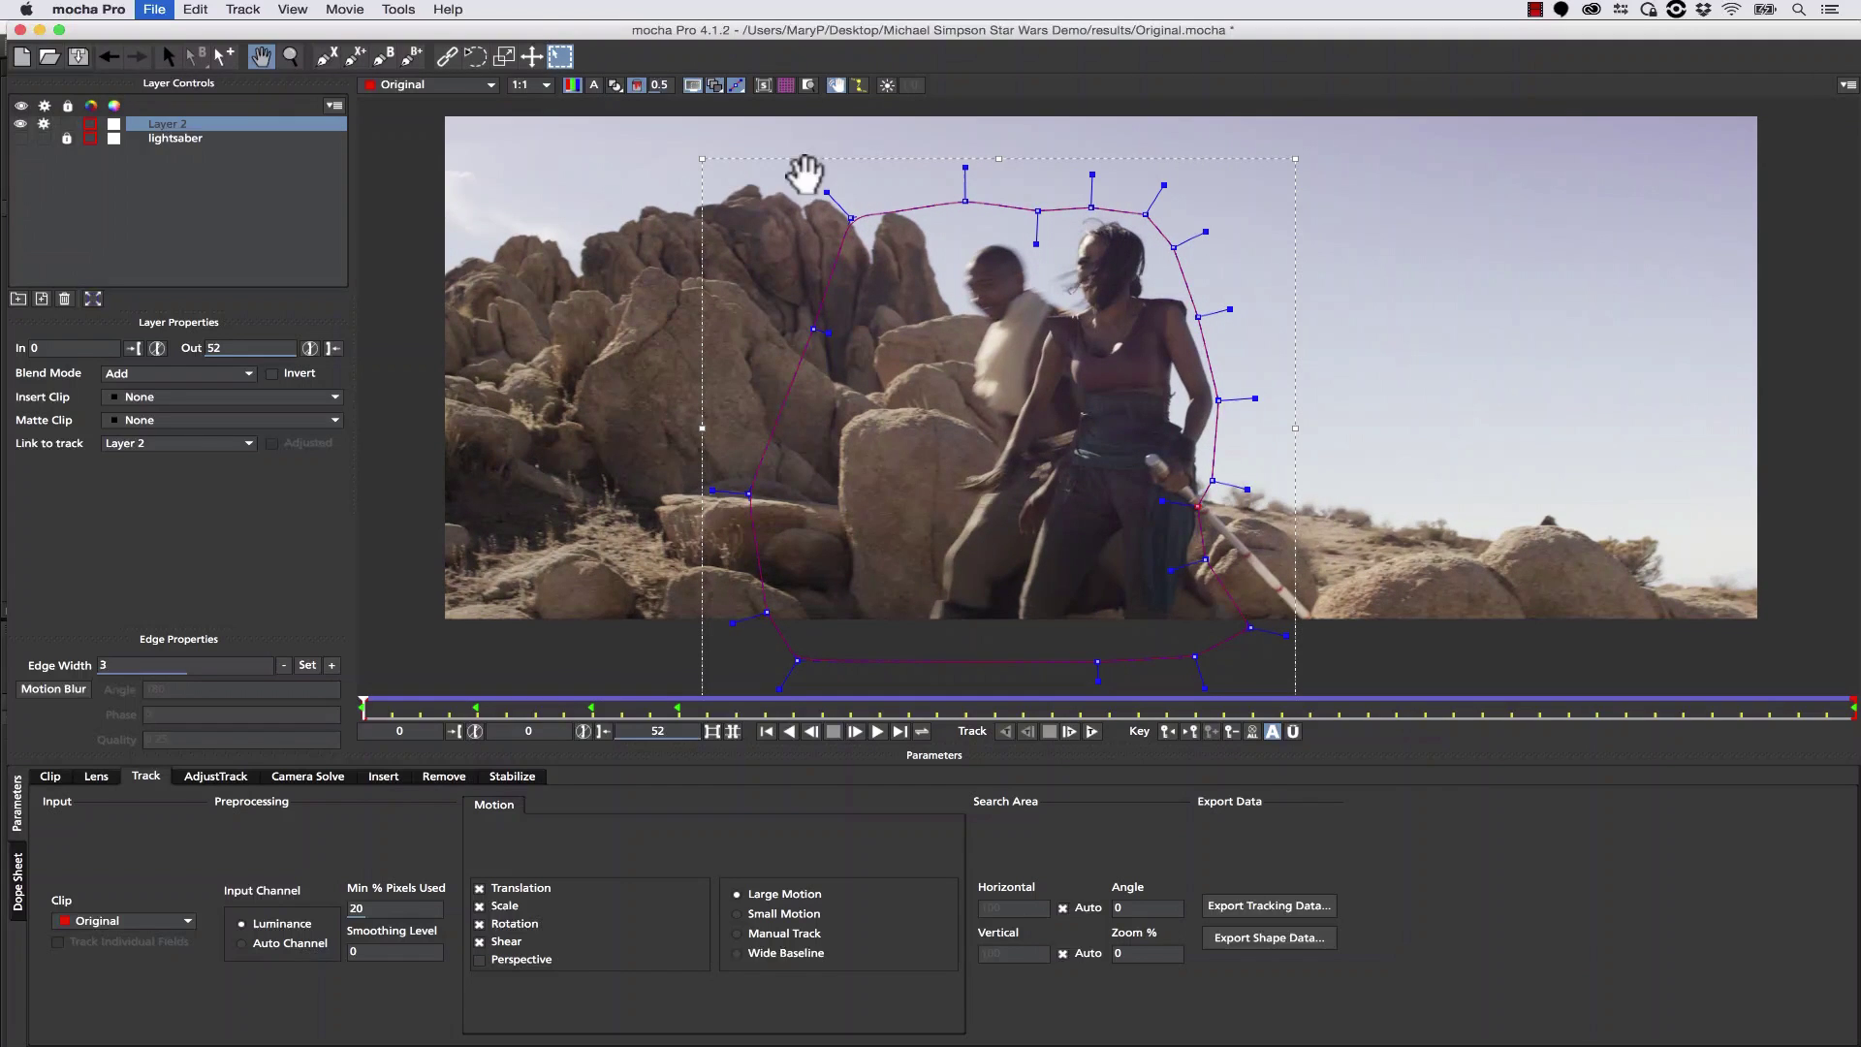
click(163, 120)
double_click(163, 120)
text(FG people)
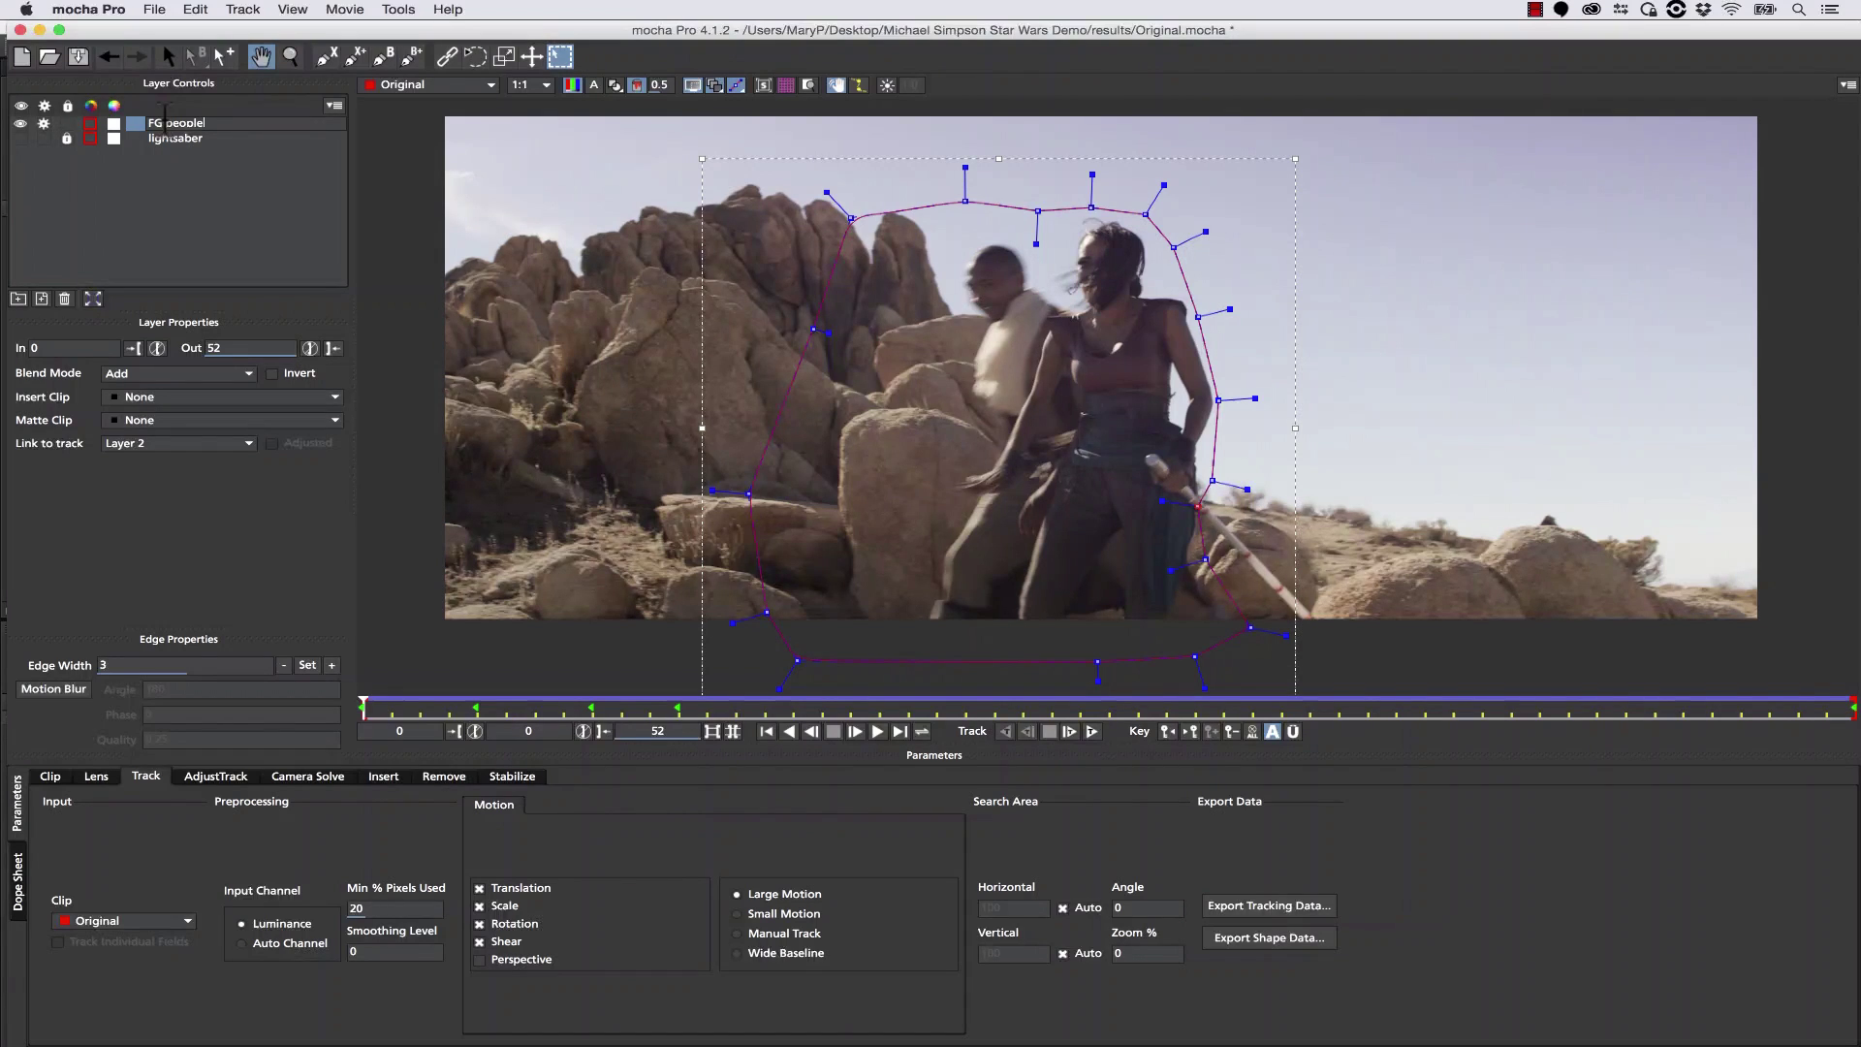
click(47, 121)
click(45, 123)
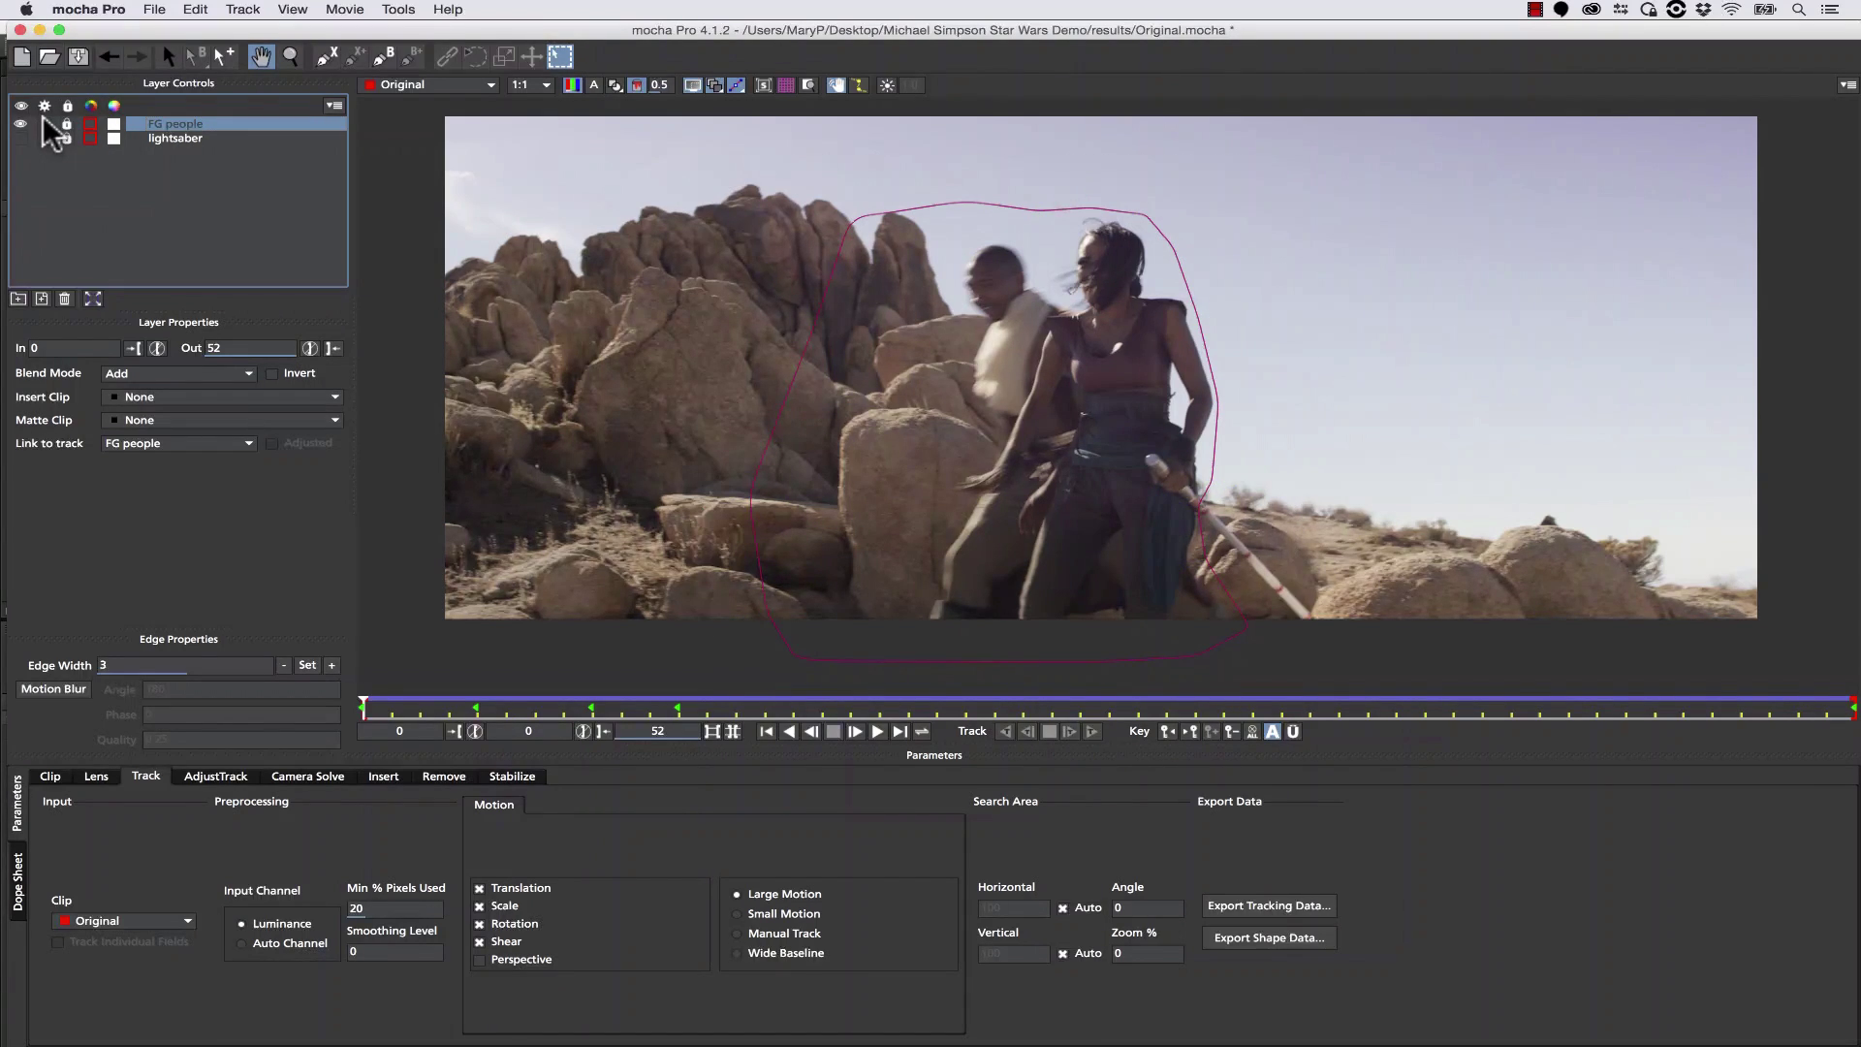
click(20, 123)
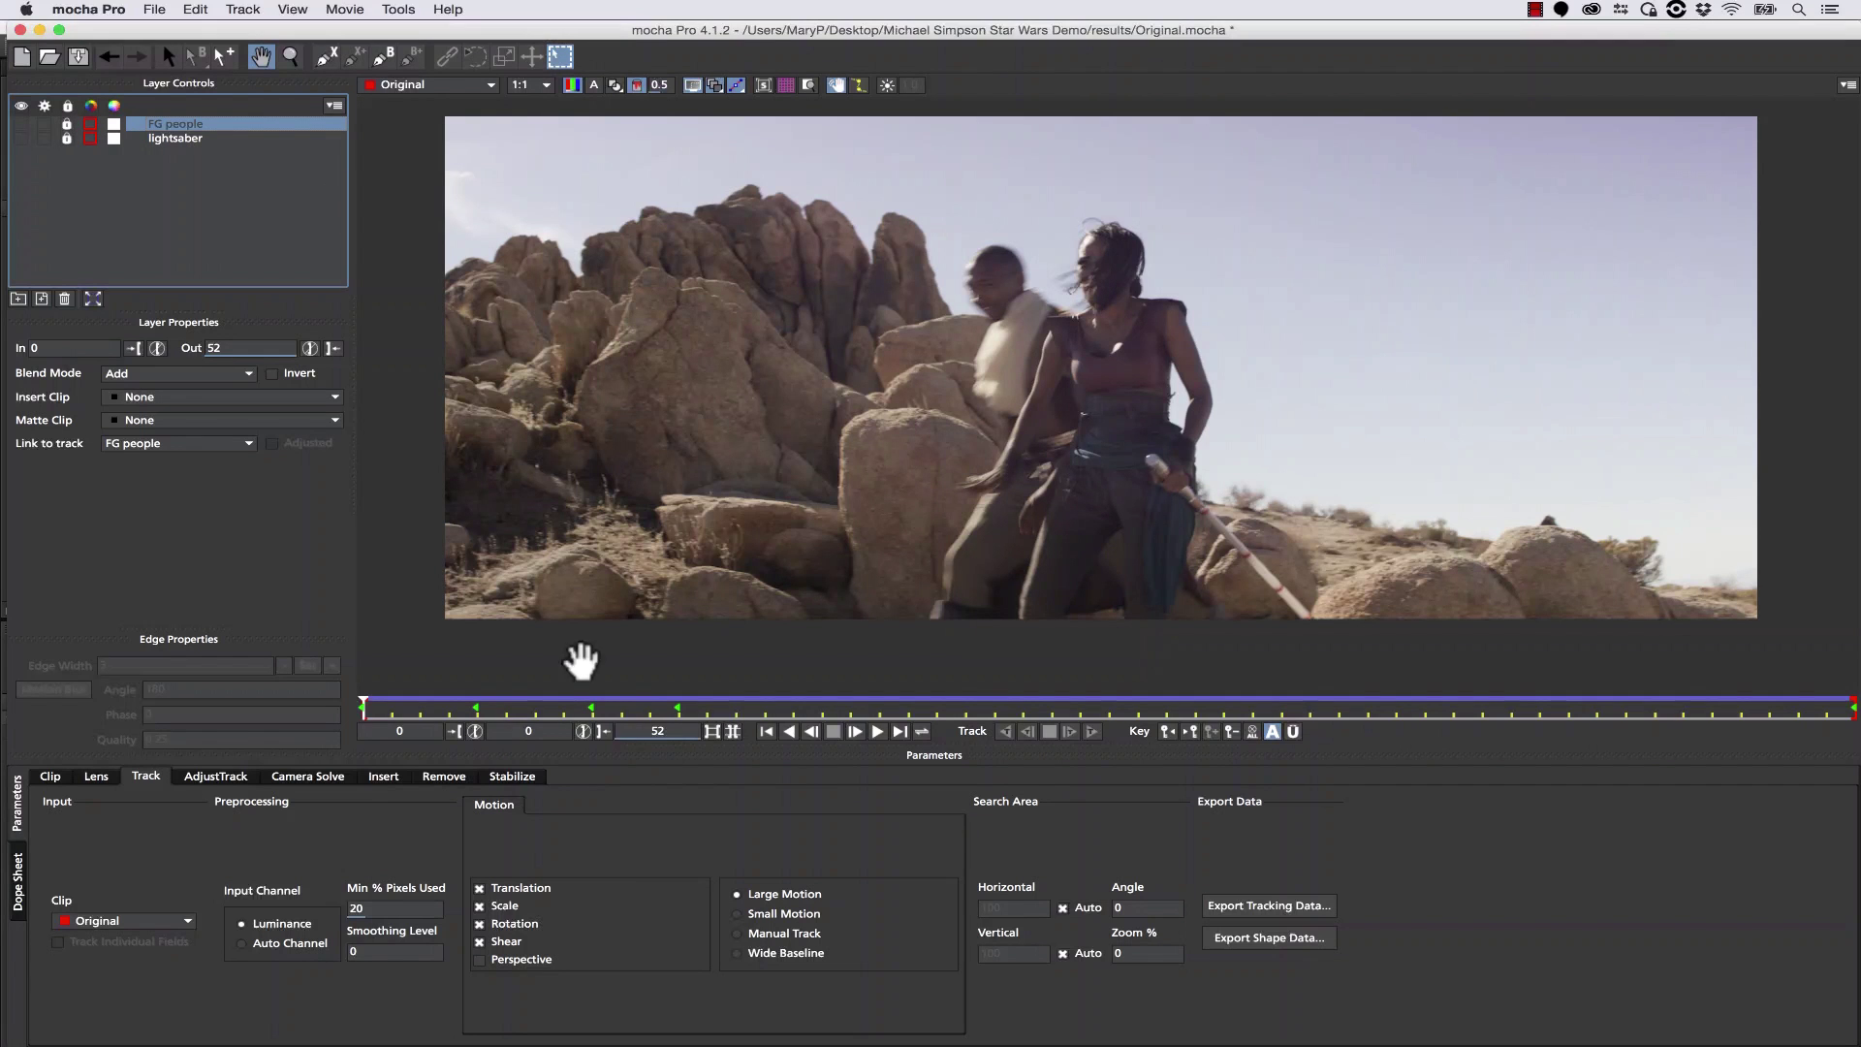
Examine the whole shot from frame 0 to 52 and the foreground rocks close up.
drag(363, 703, 1840, 667)
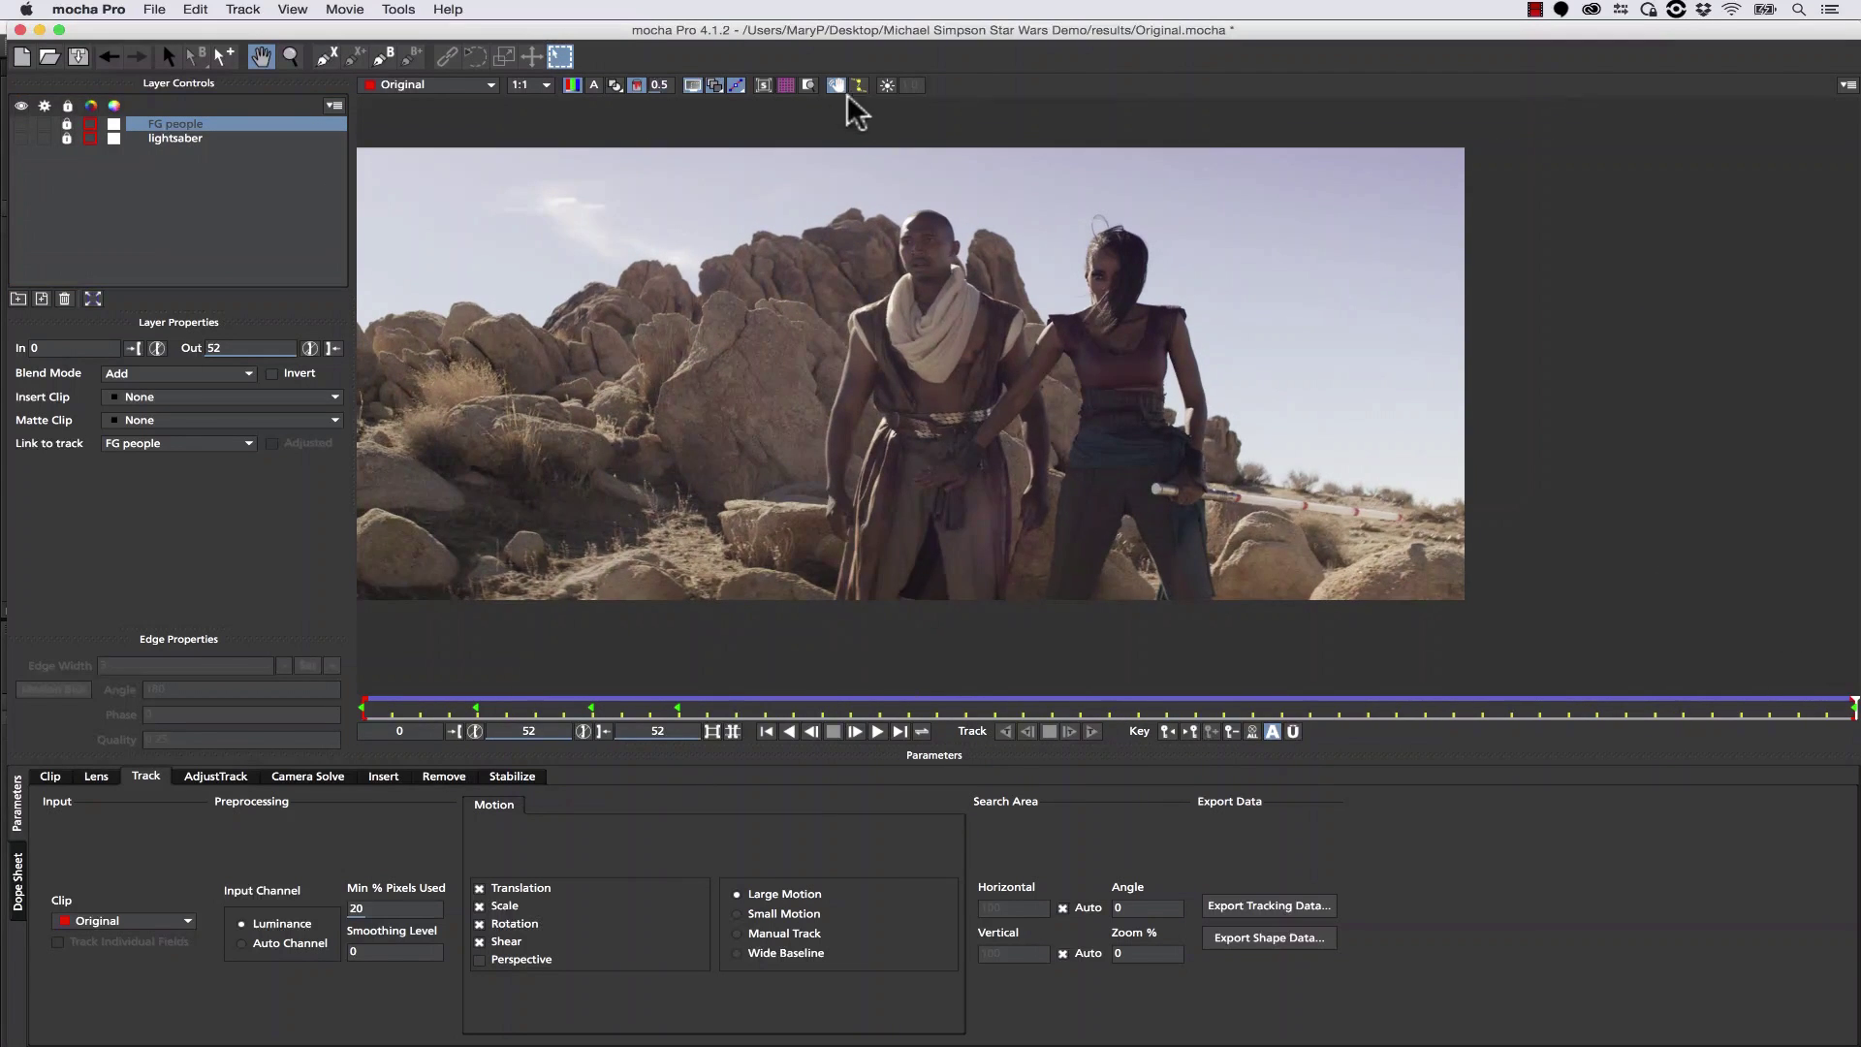
drag(1846, 706, 349, 567)
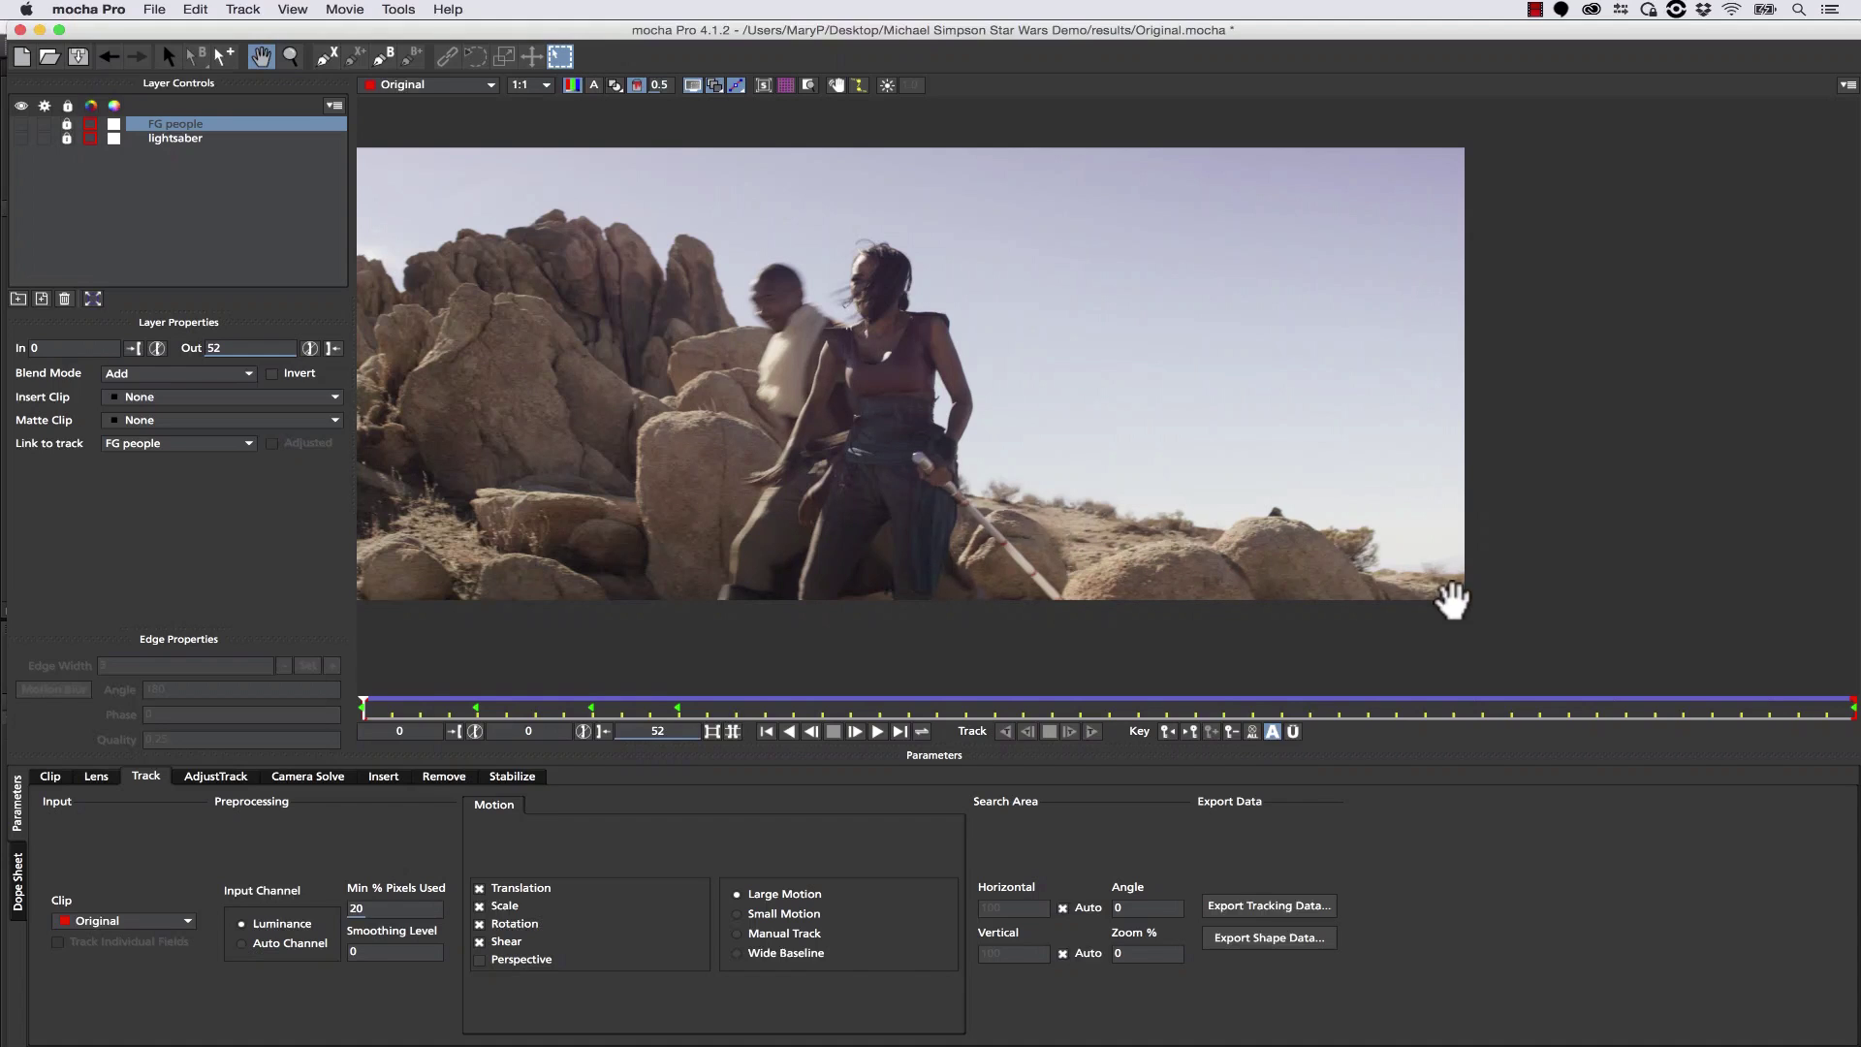
click(289, 57)
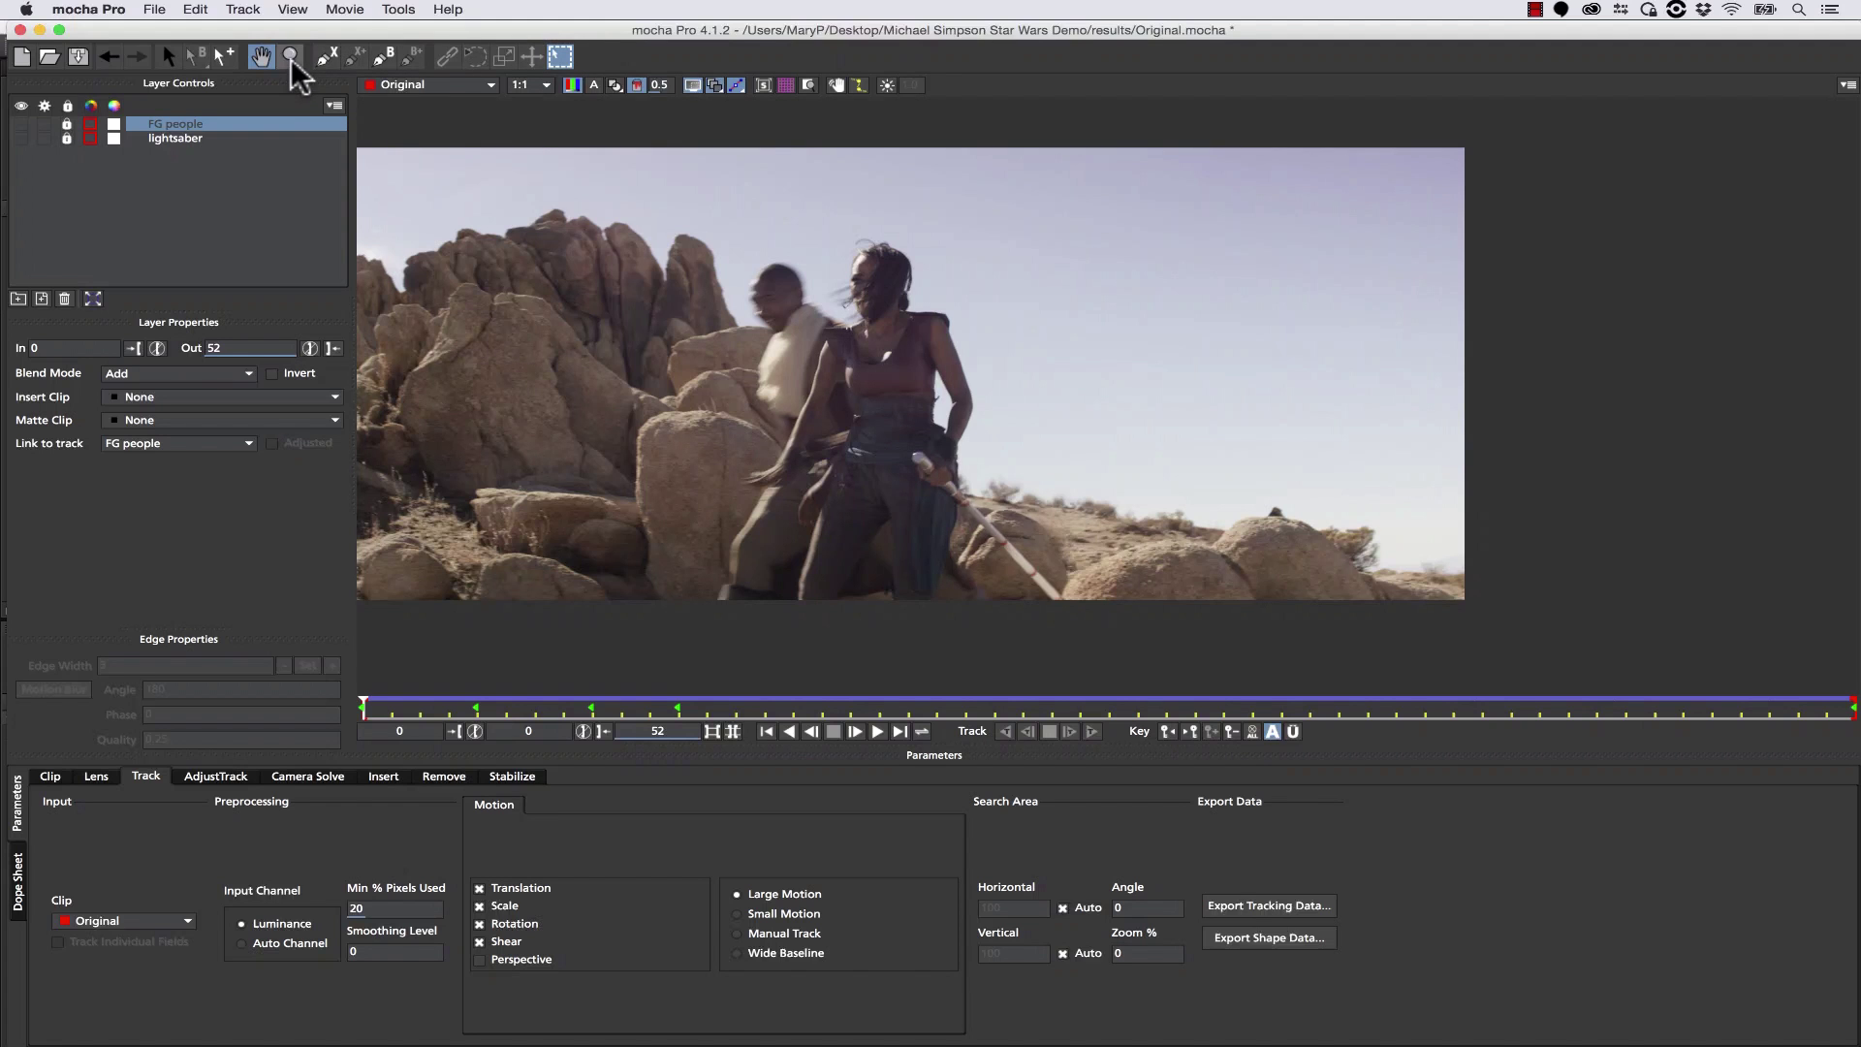
click(1207, 499)
click(1159, 530)
click(1047, 449)
key(x)
drag(1126, 507, 1110, 402)
key(z)
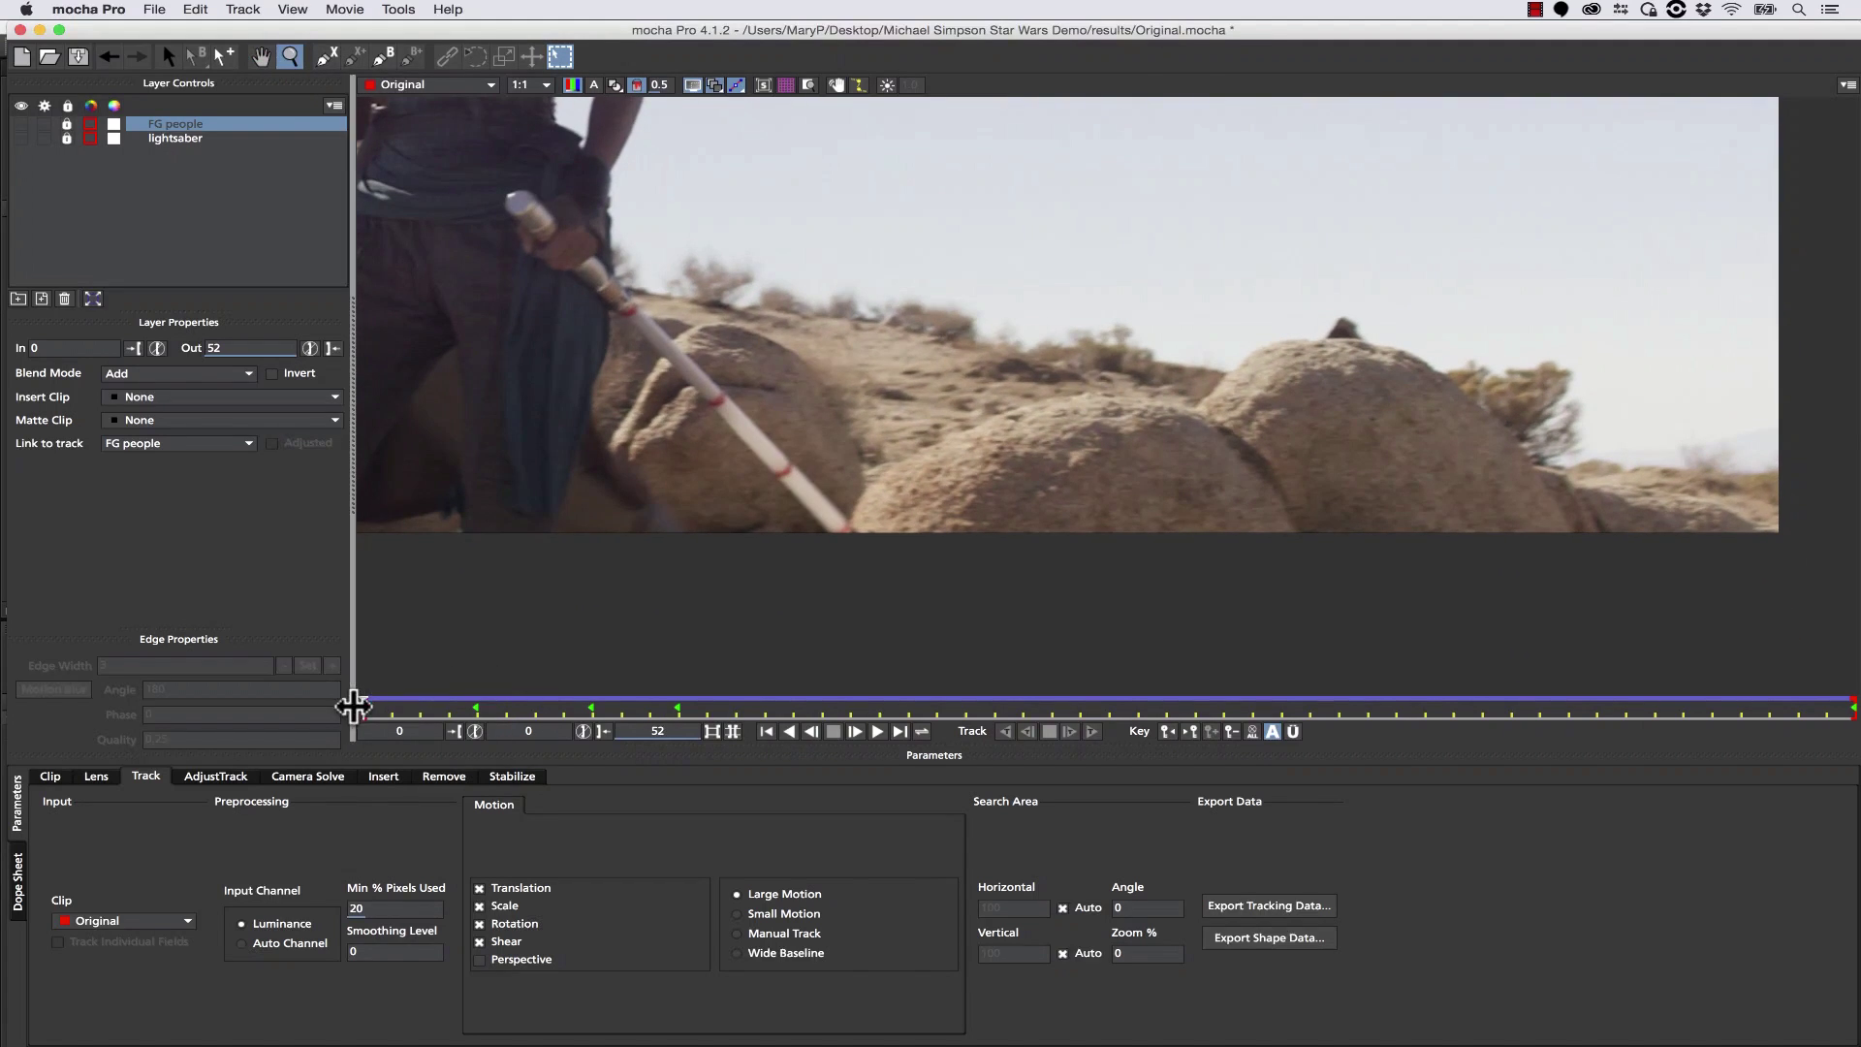
drag(364, 702, 121, 598)
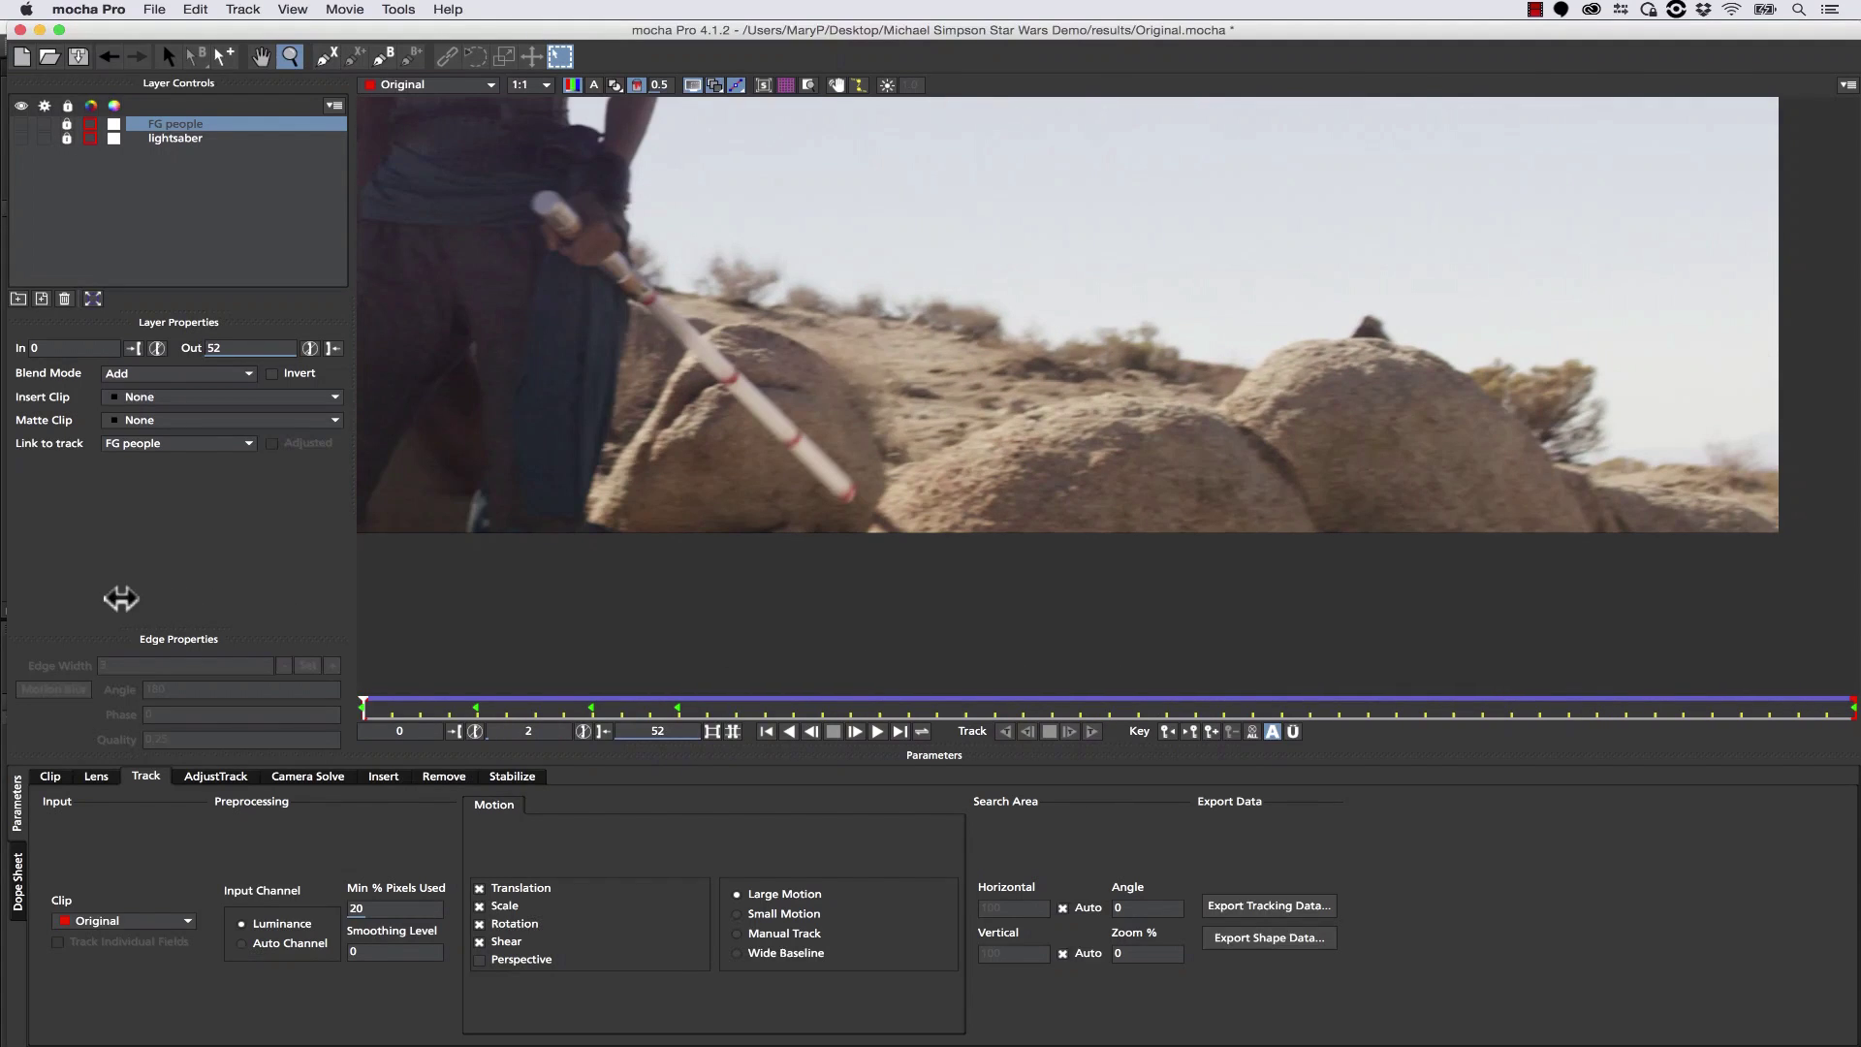
Draw a loose closed X-spline around the large foreground rock beside the bush at frame 2, extending below the image edge.
click(326, 56)
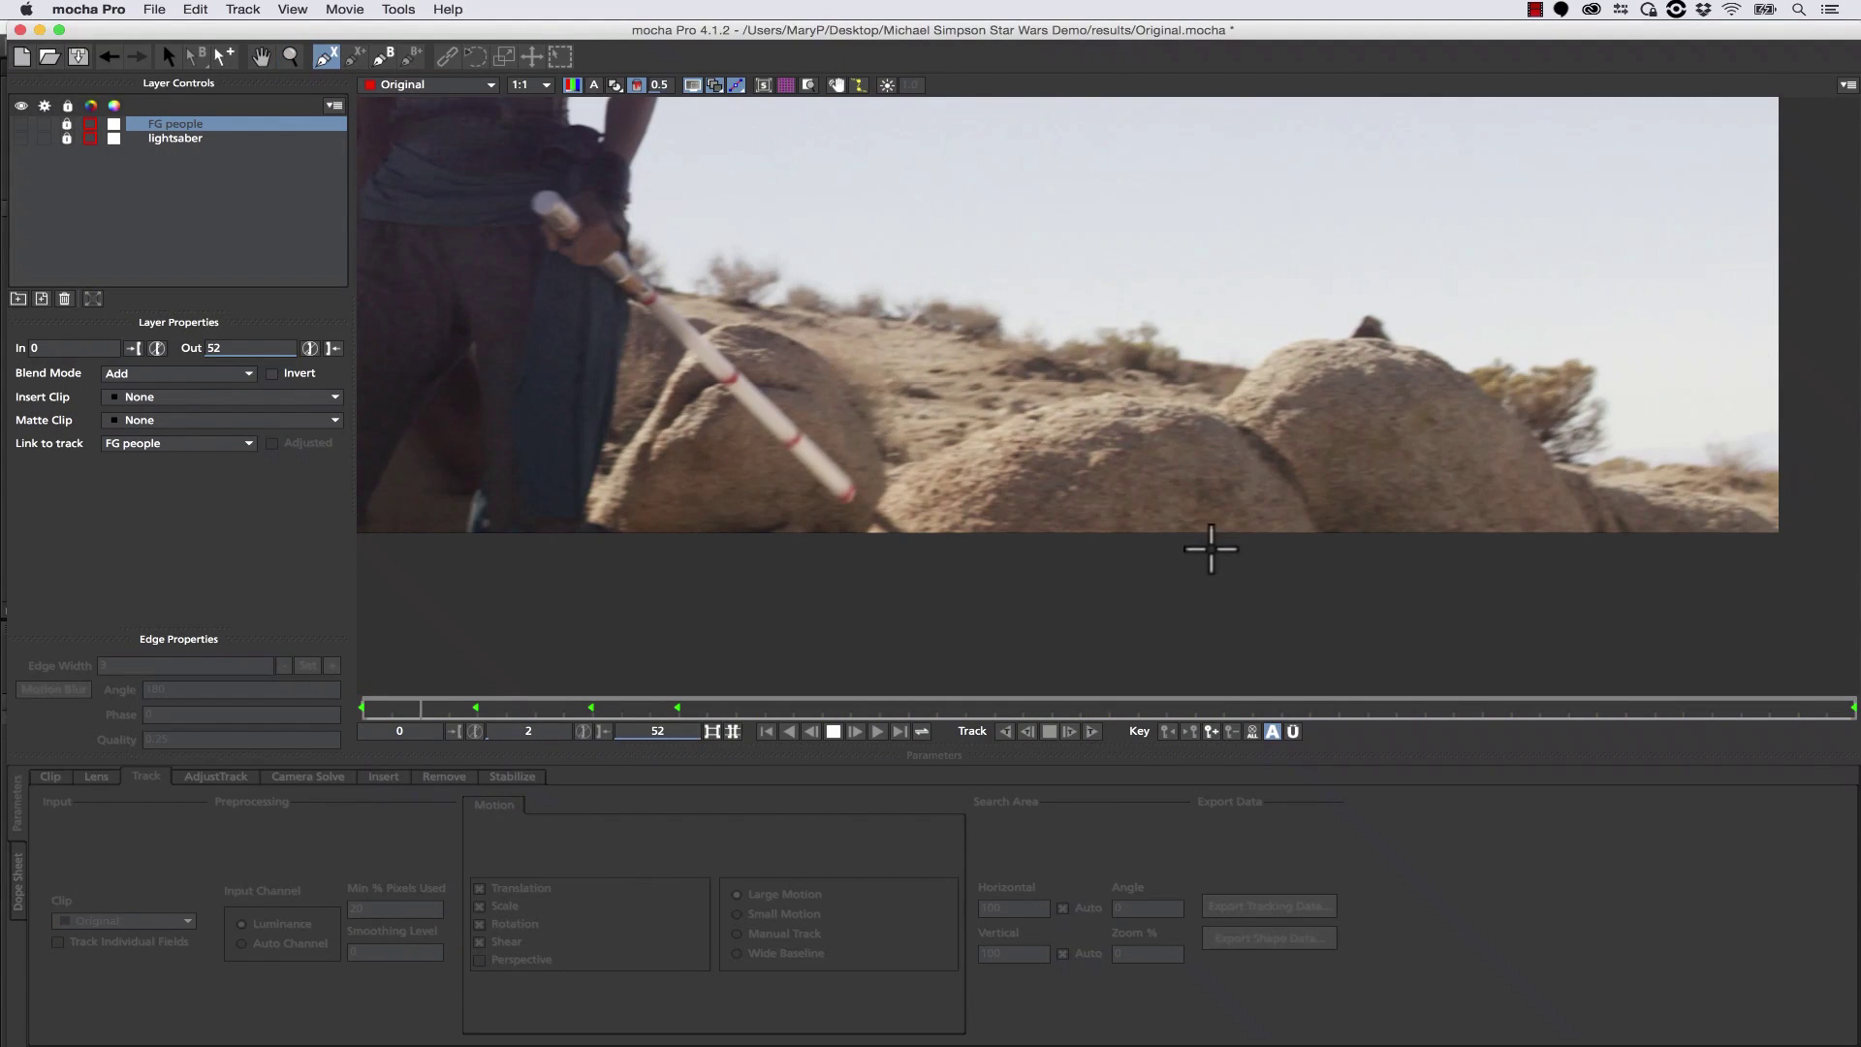
click(1199, 562)
click(1235, 437)
click(1394, 396)
click(1491, 436)
click(1531, 538)
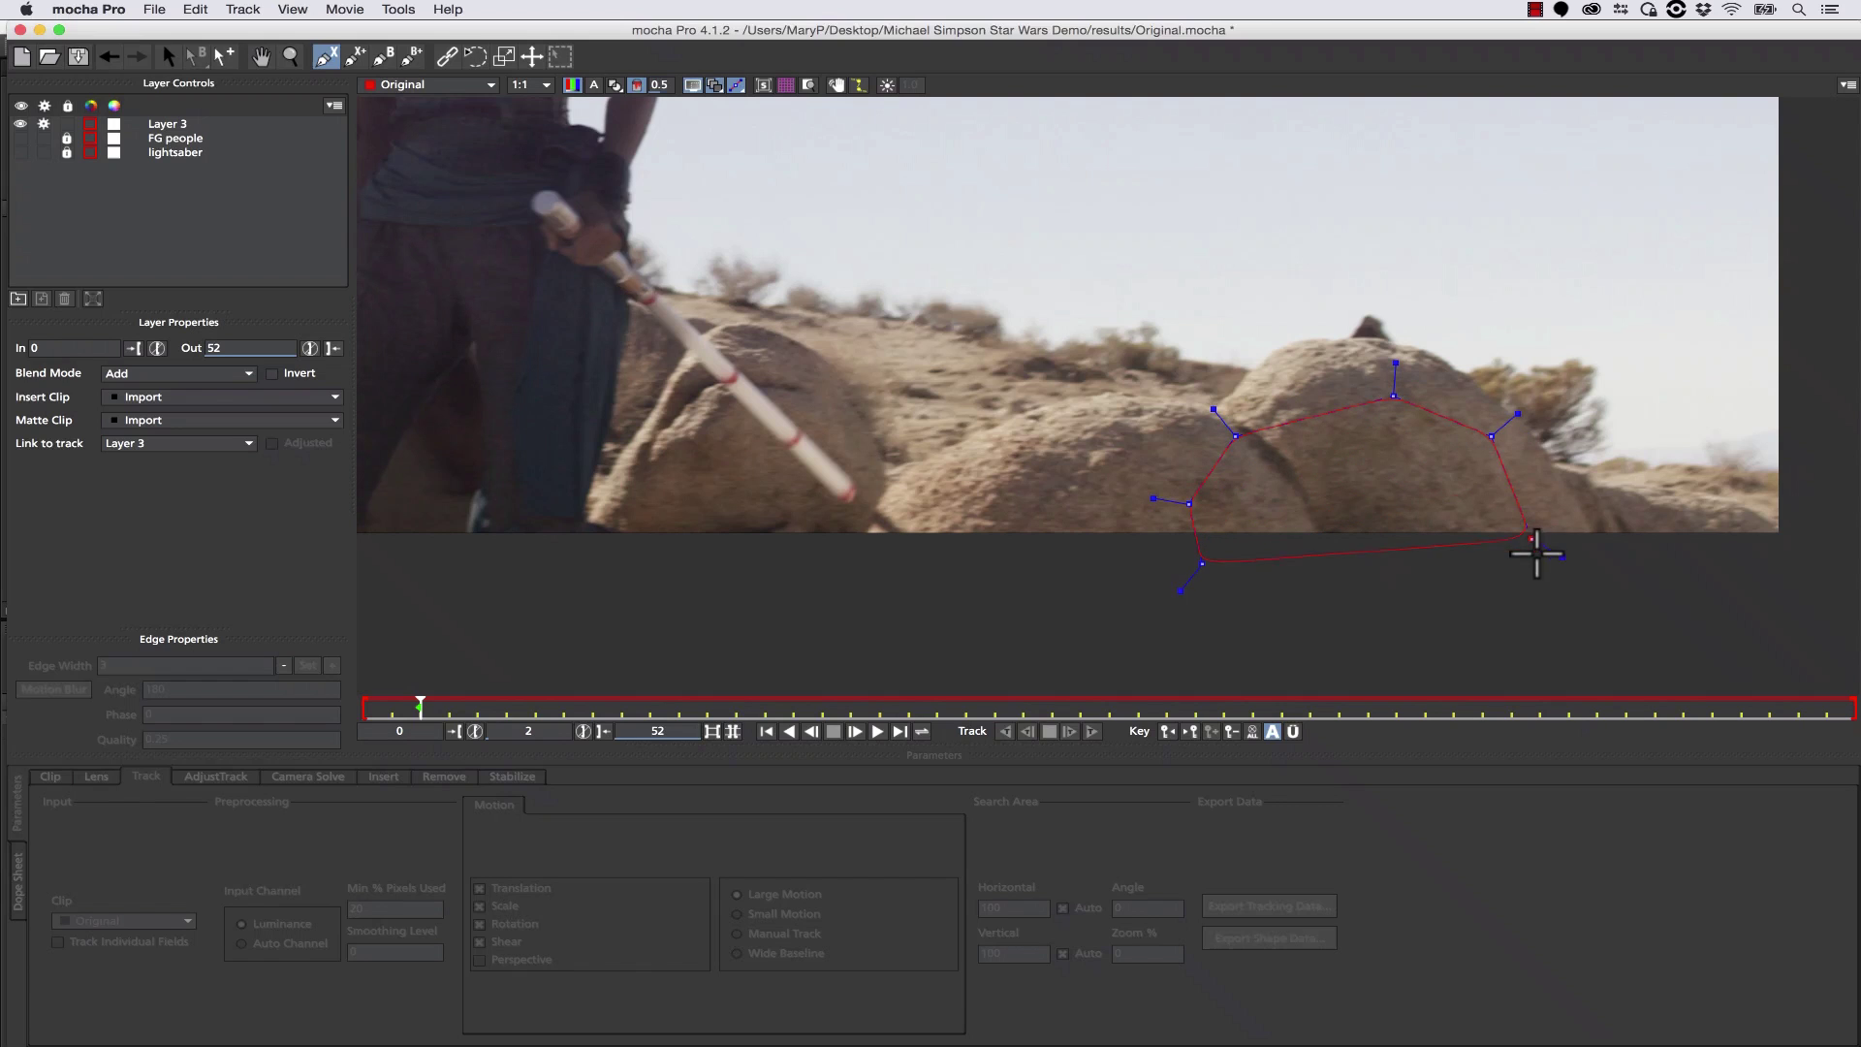
right_click(1349, 591)
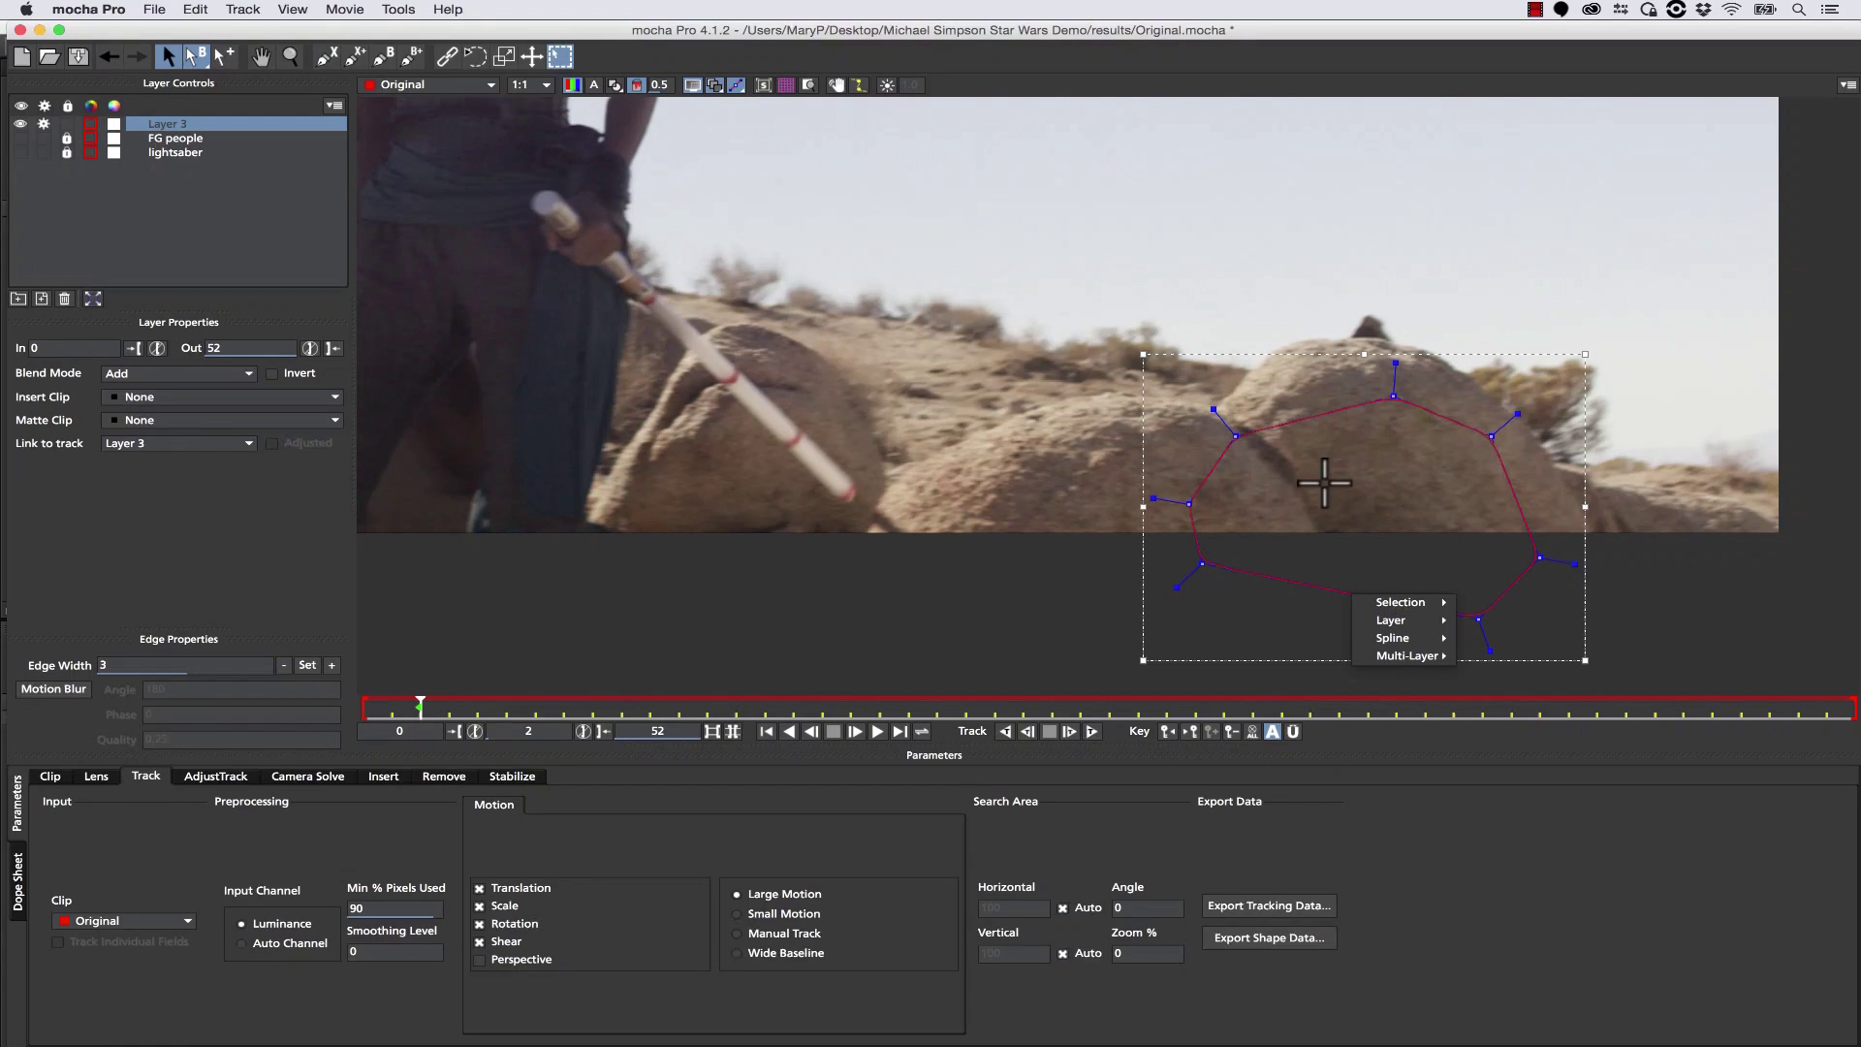
click(164, 59)
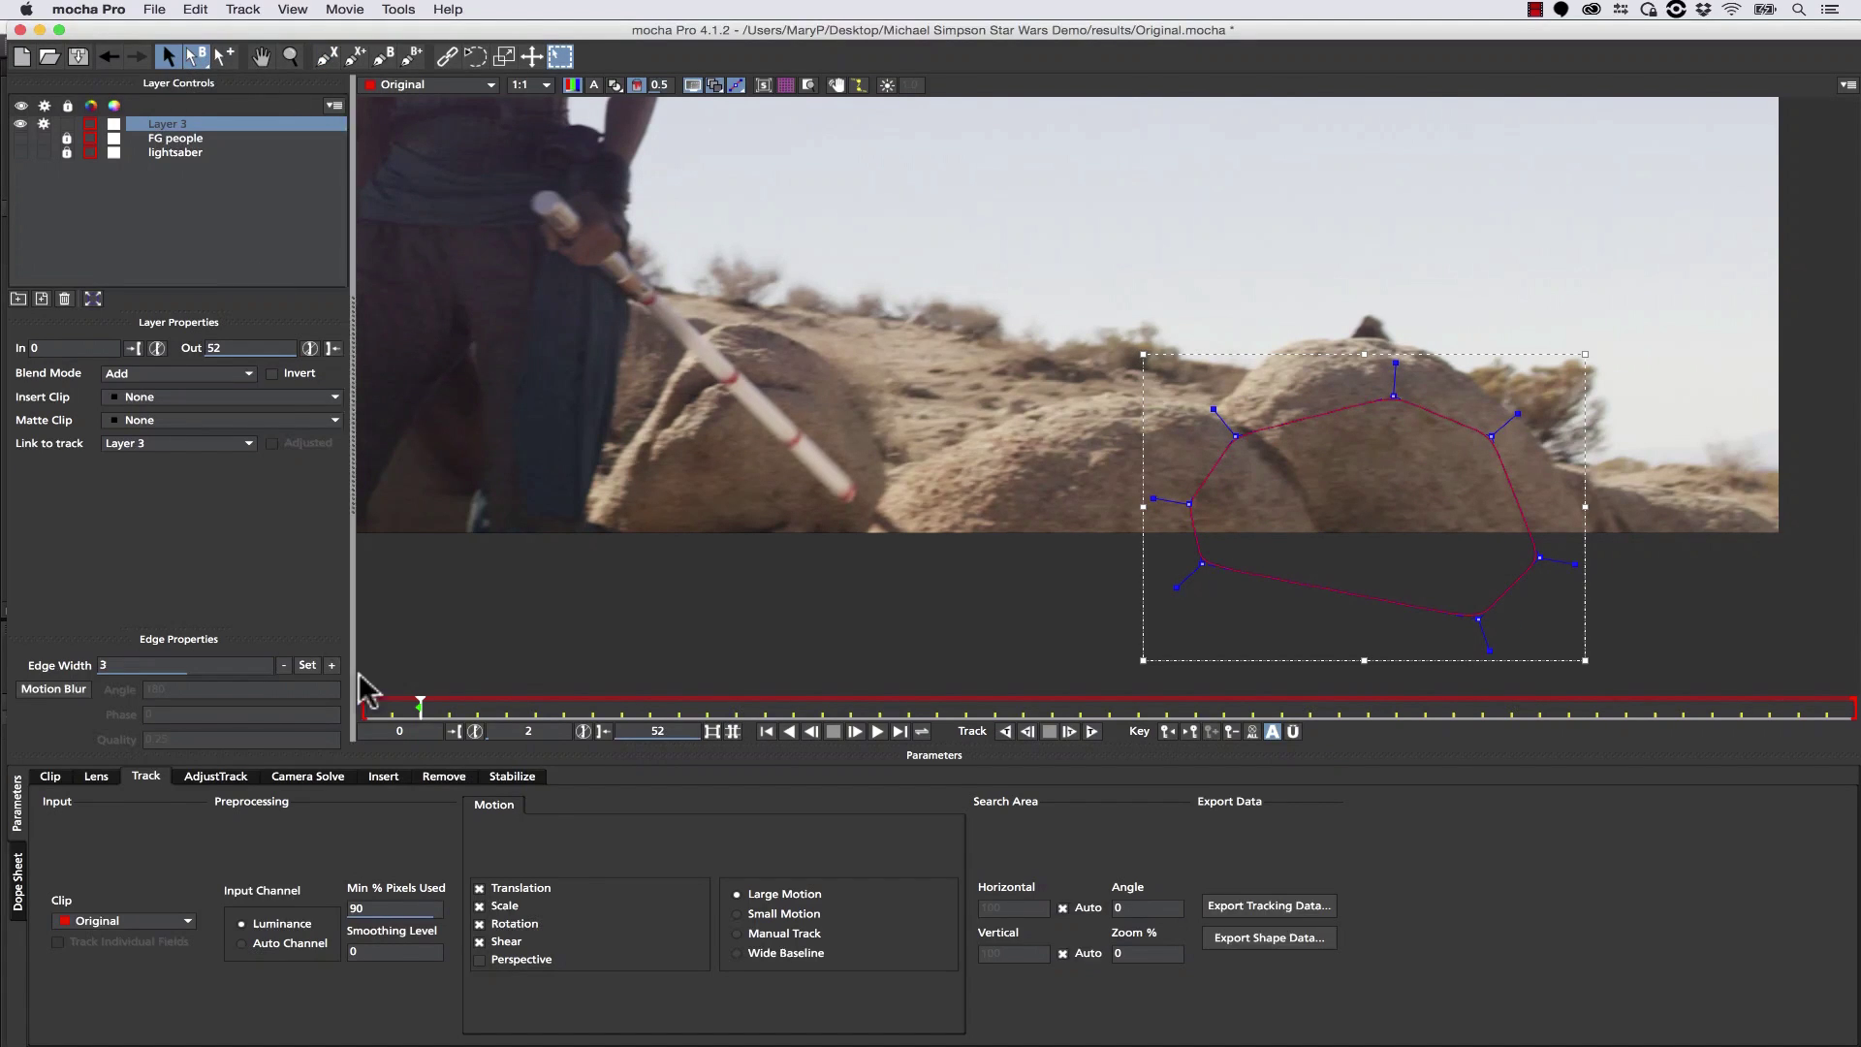
drag(414, 710, 416, 609)
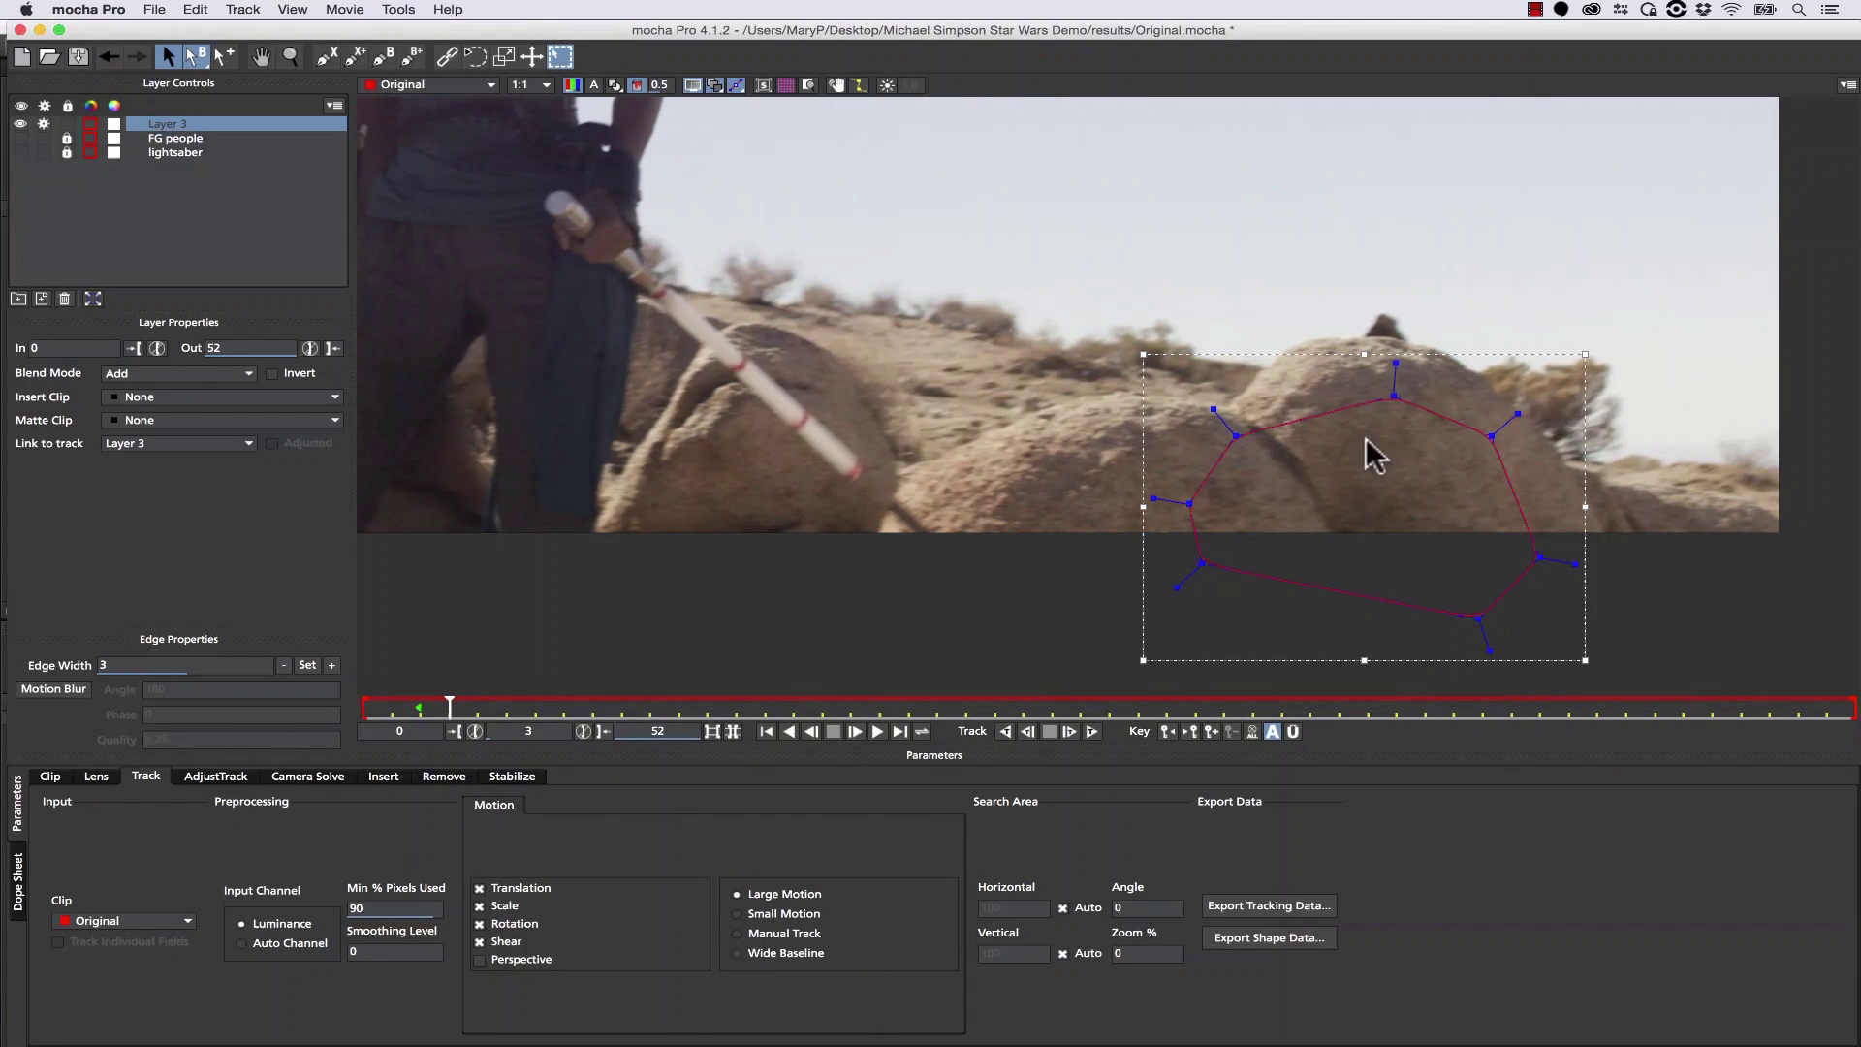
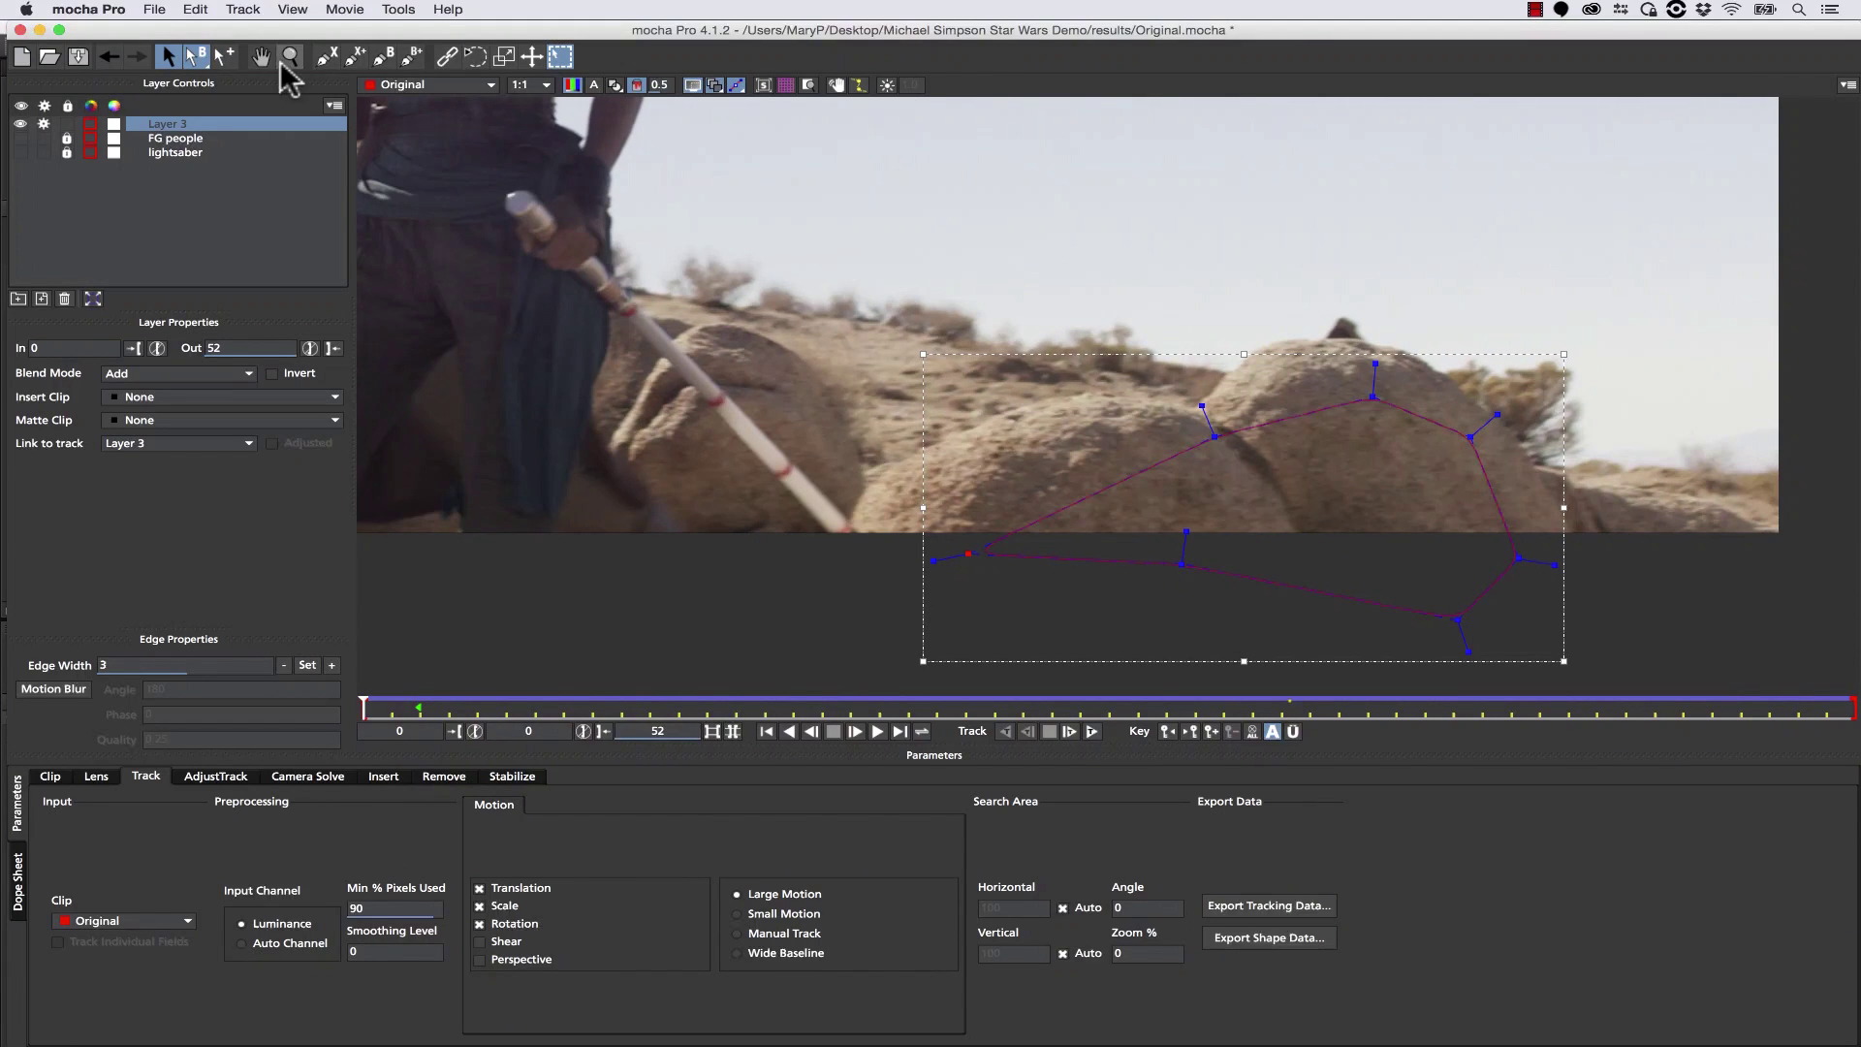
Turn on Uberkey and add points at frame 0 so the outline follows the rock beside the lightsaber's tip.
click(1293, 733)
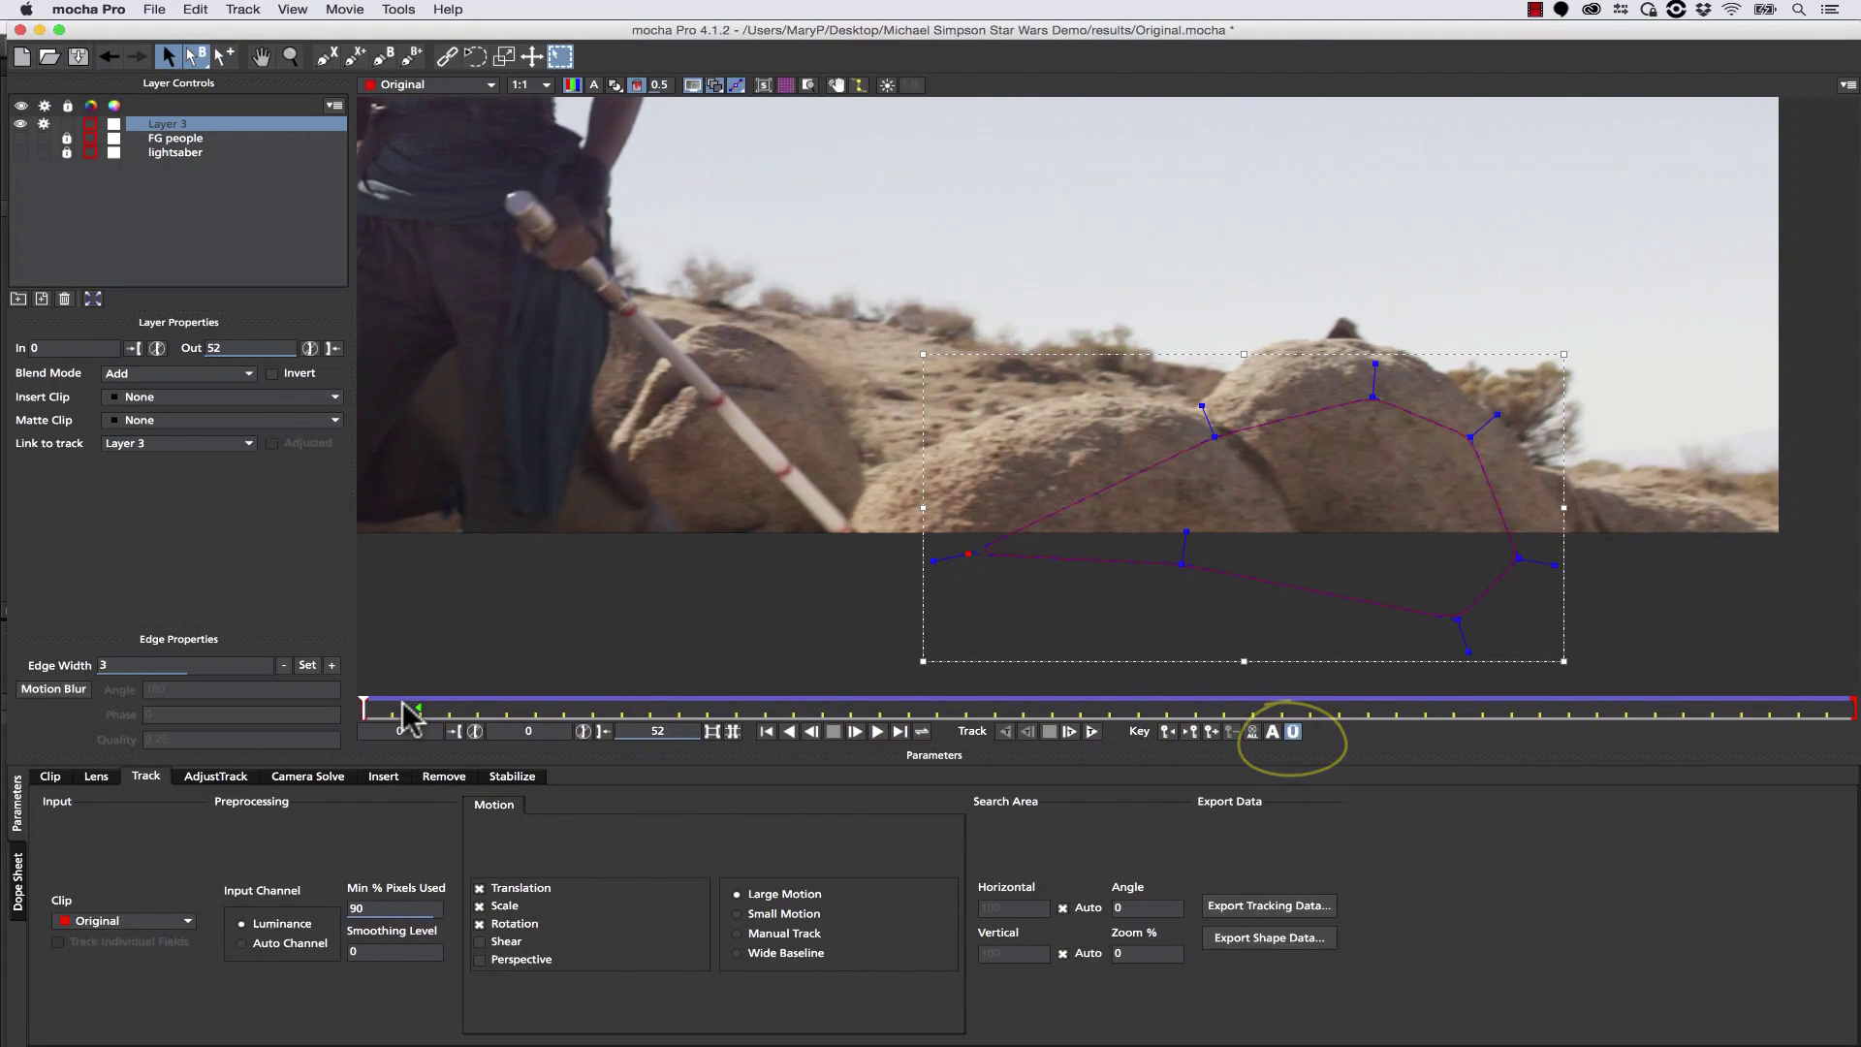
drag(363, 706, 361, 631)
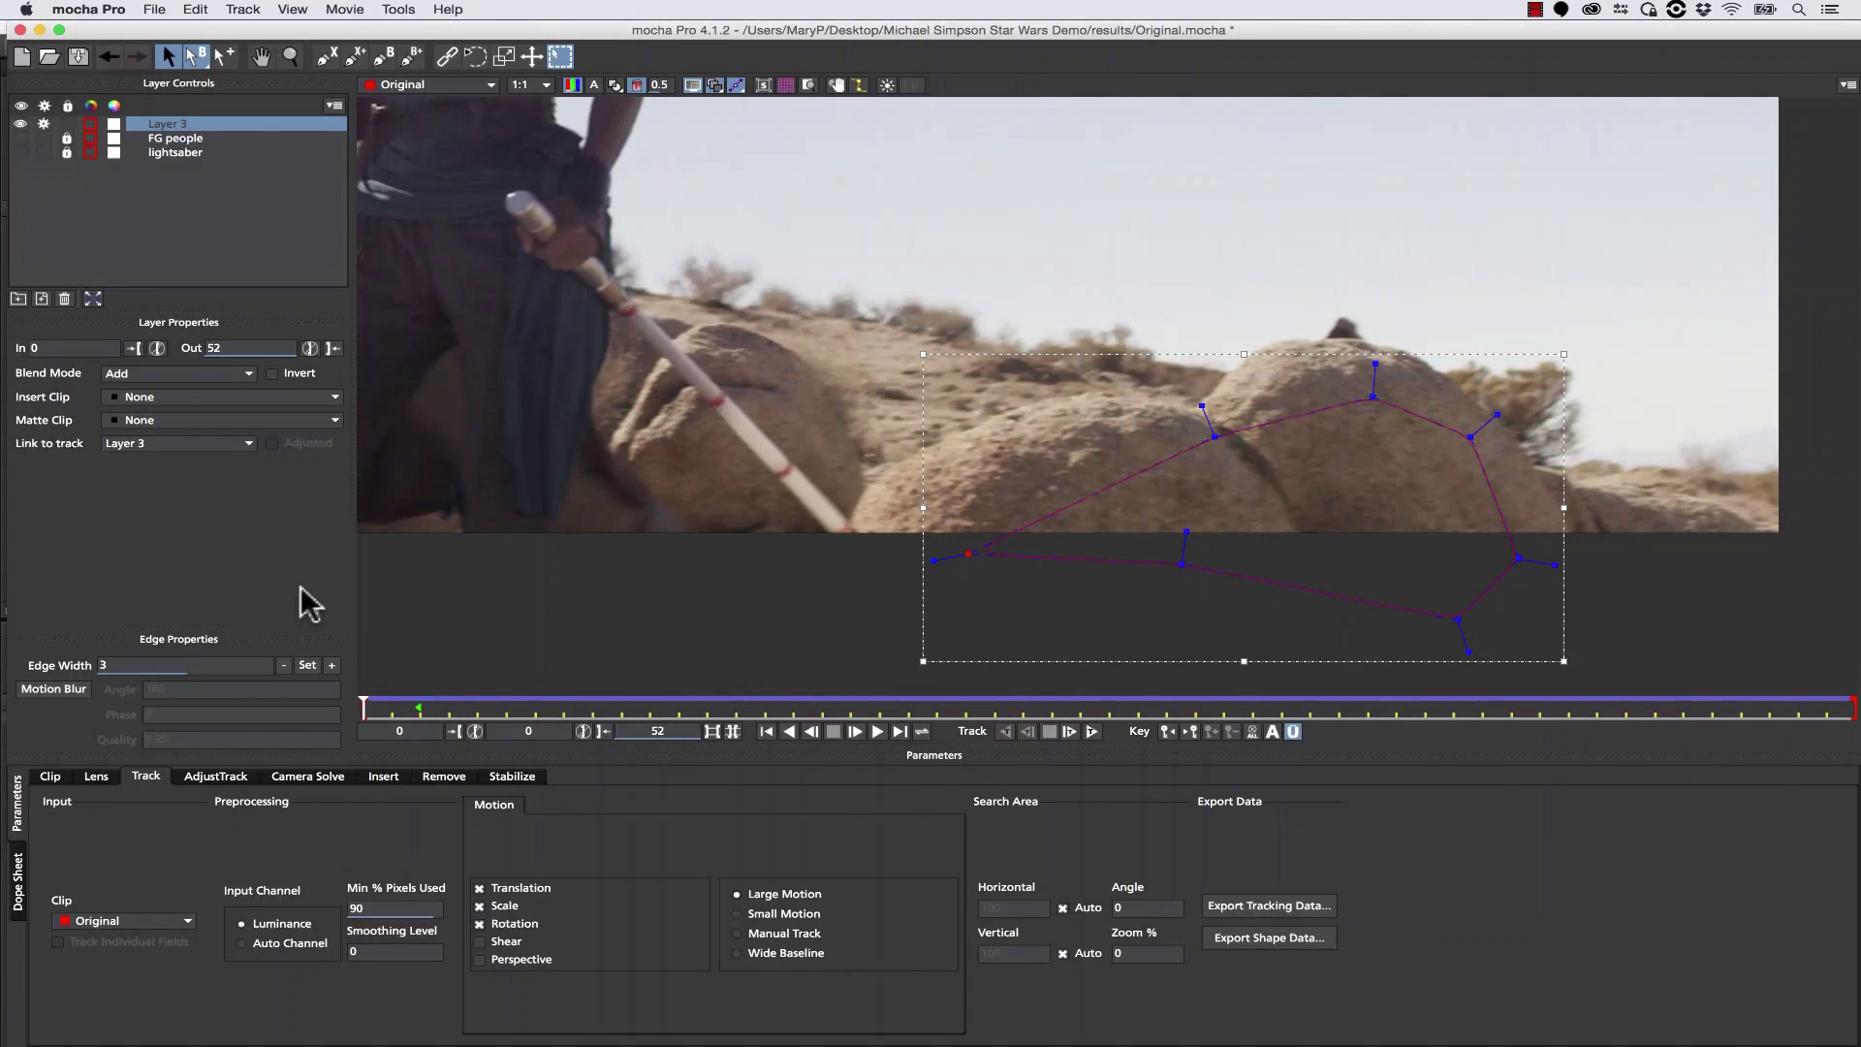
click(224, 56)
drag(1222, 439, 1161, 394)
drag(1065, 461, 1032, 397)
drag(1001, 477, 923, 454)
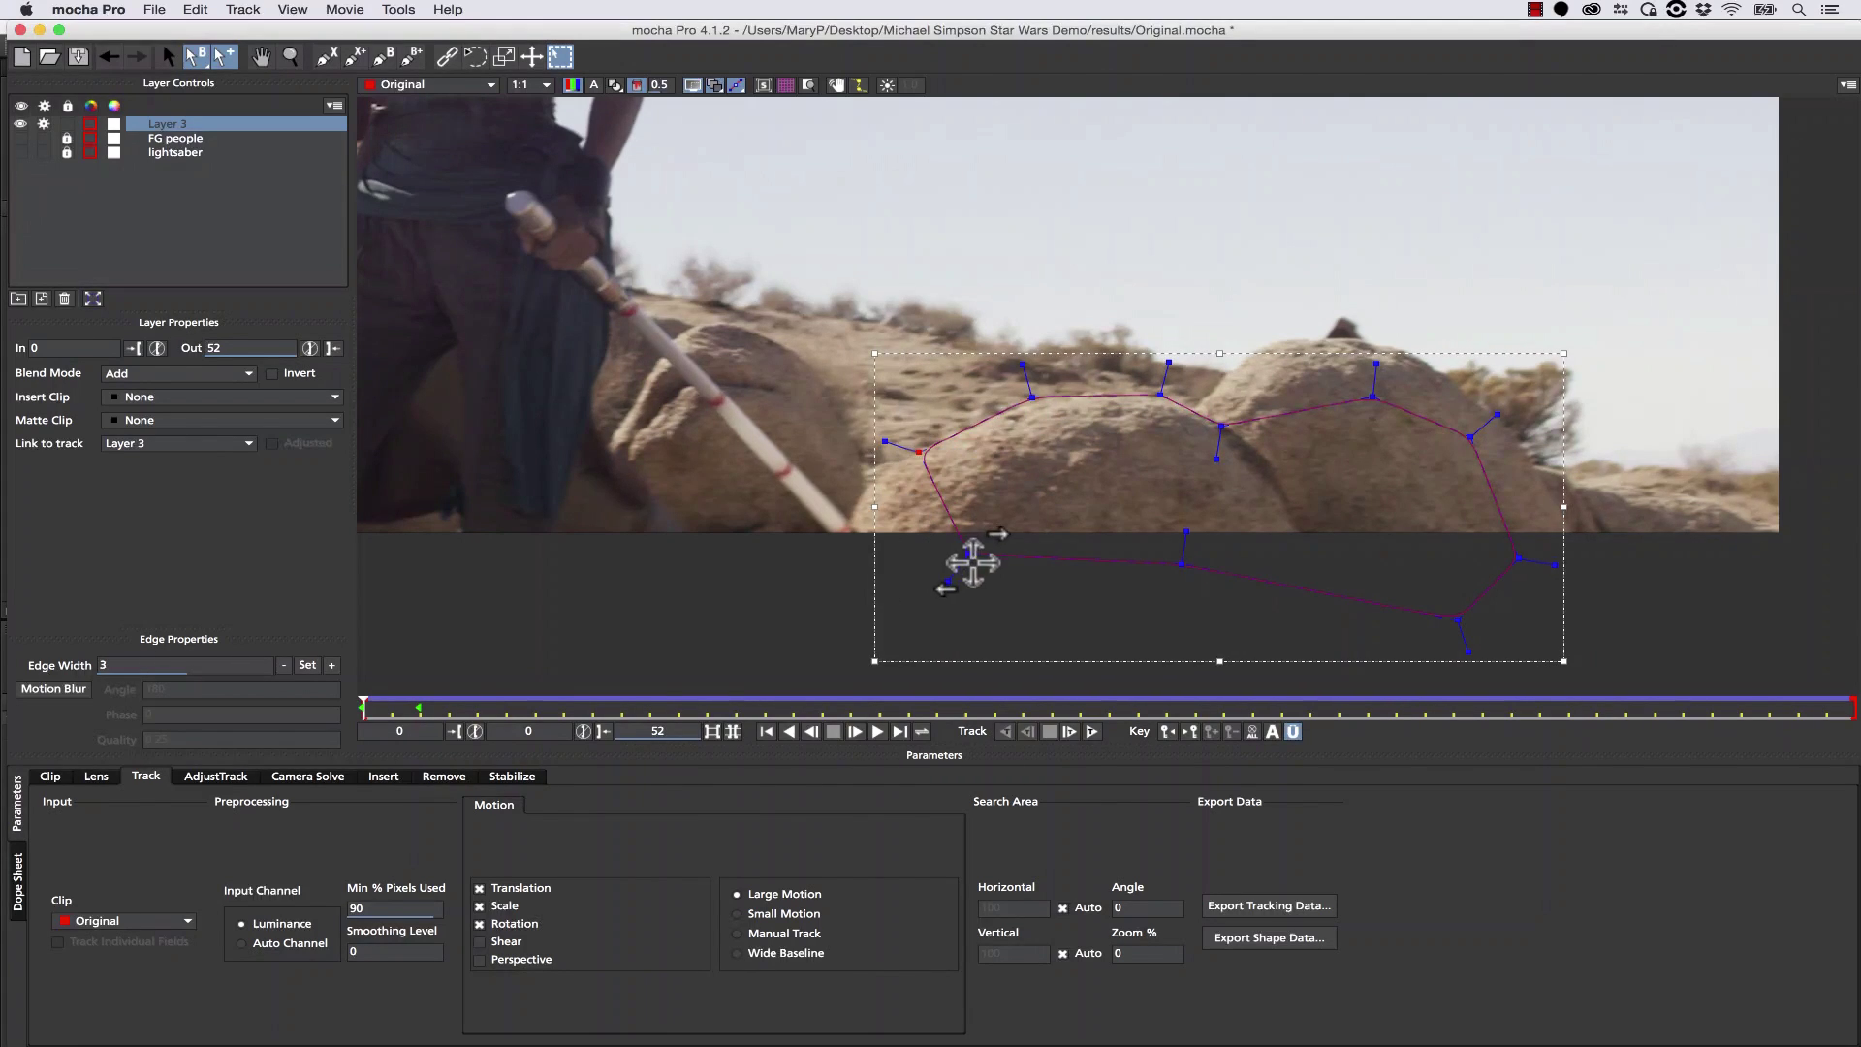
drag(971, 556, 815, 569)
Fit the outline to the taller rock's top and outer edge, and extend its lower corners below the image.
drag(1372, 397, 1264, 344)
drag(1221, 426, 1193, 410)
drag(1471, 437, 1454, 457)
drag(1367, 392, 1364, 338)
drag(1454, 456, 1372, 346)
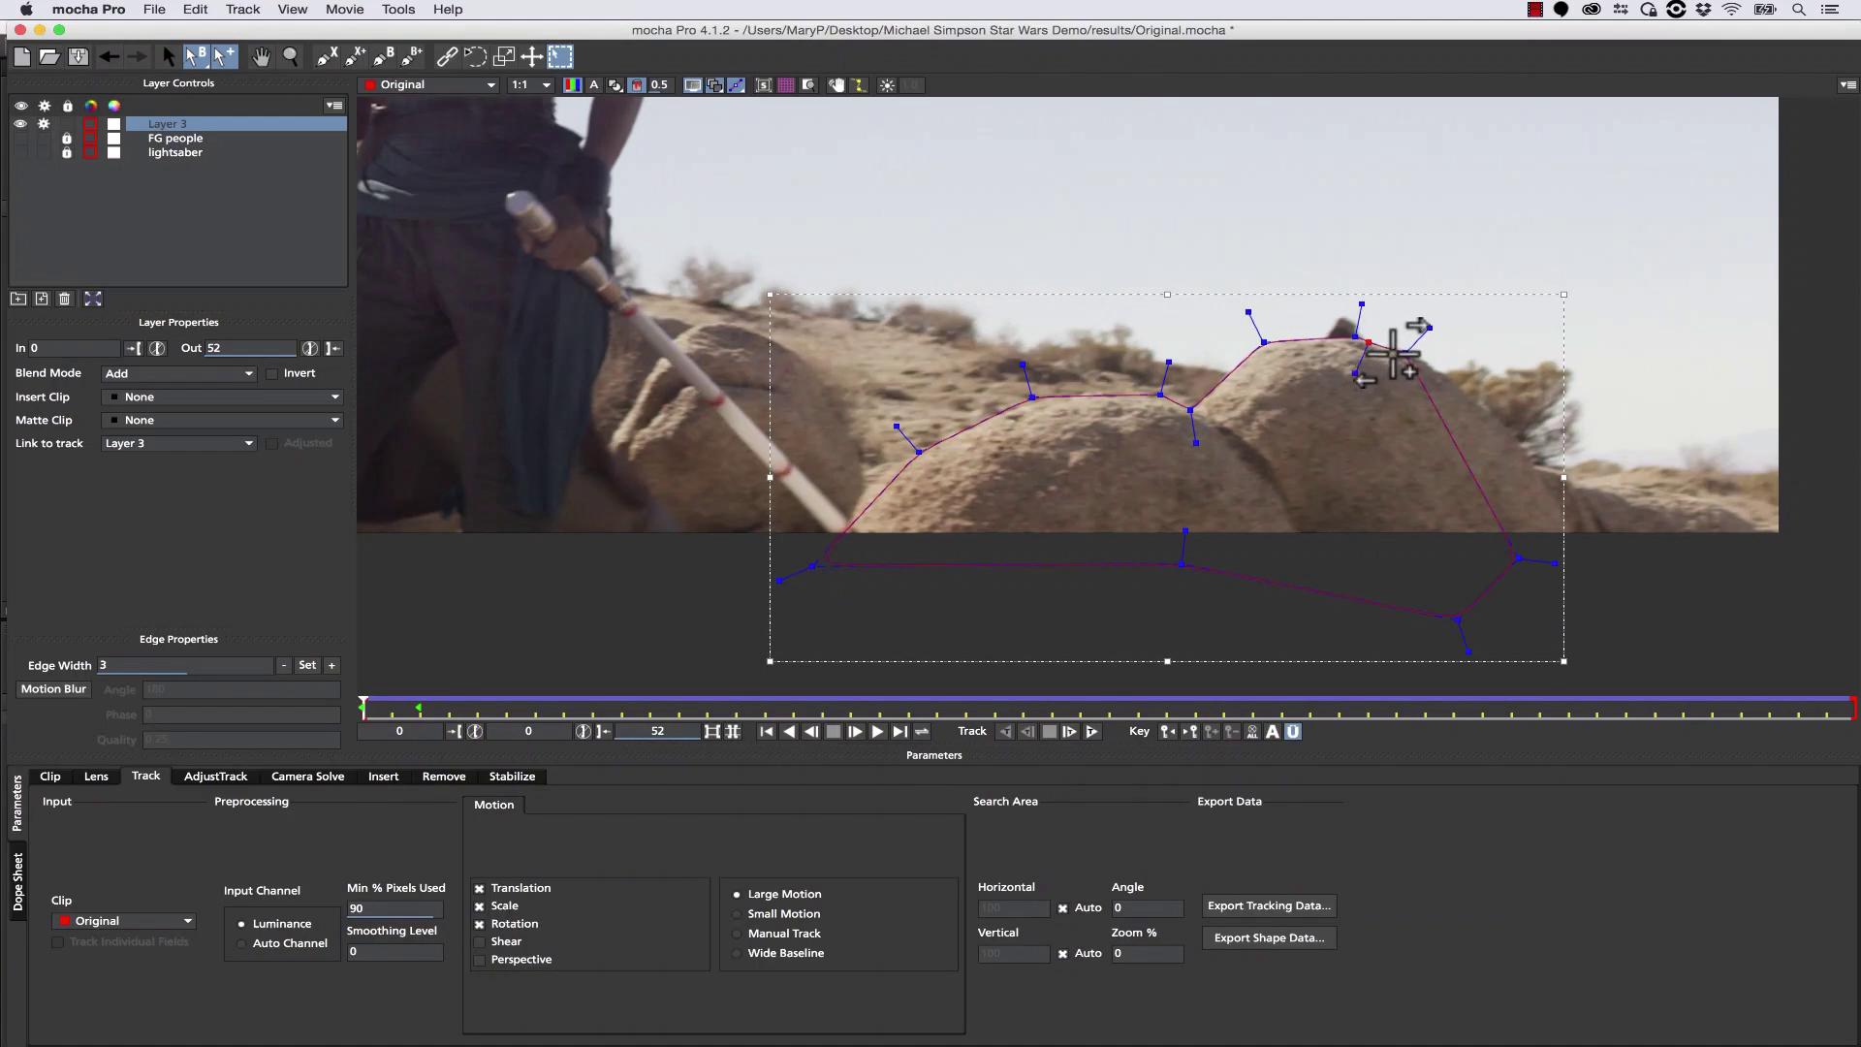
drag(1503, 521, 1594, 615)
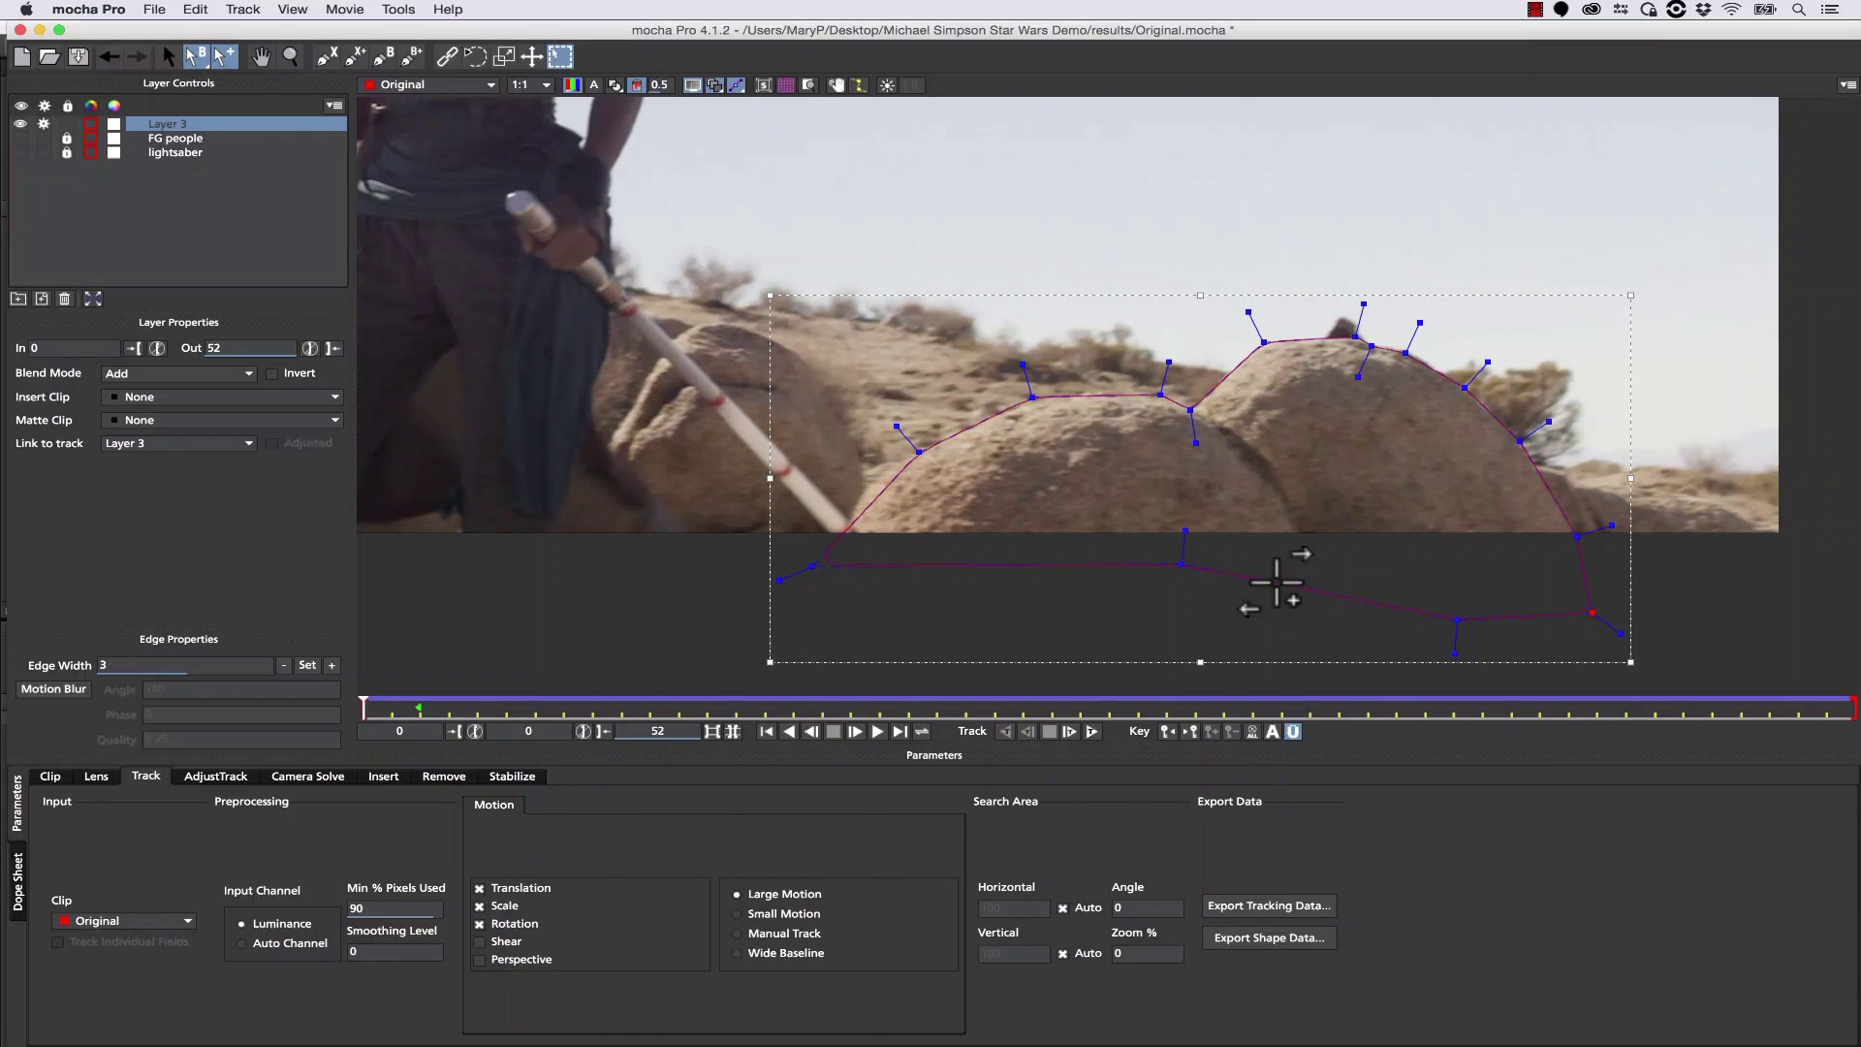
drag(1163, 568, 894, 644)
click(867, 485)
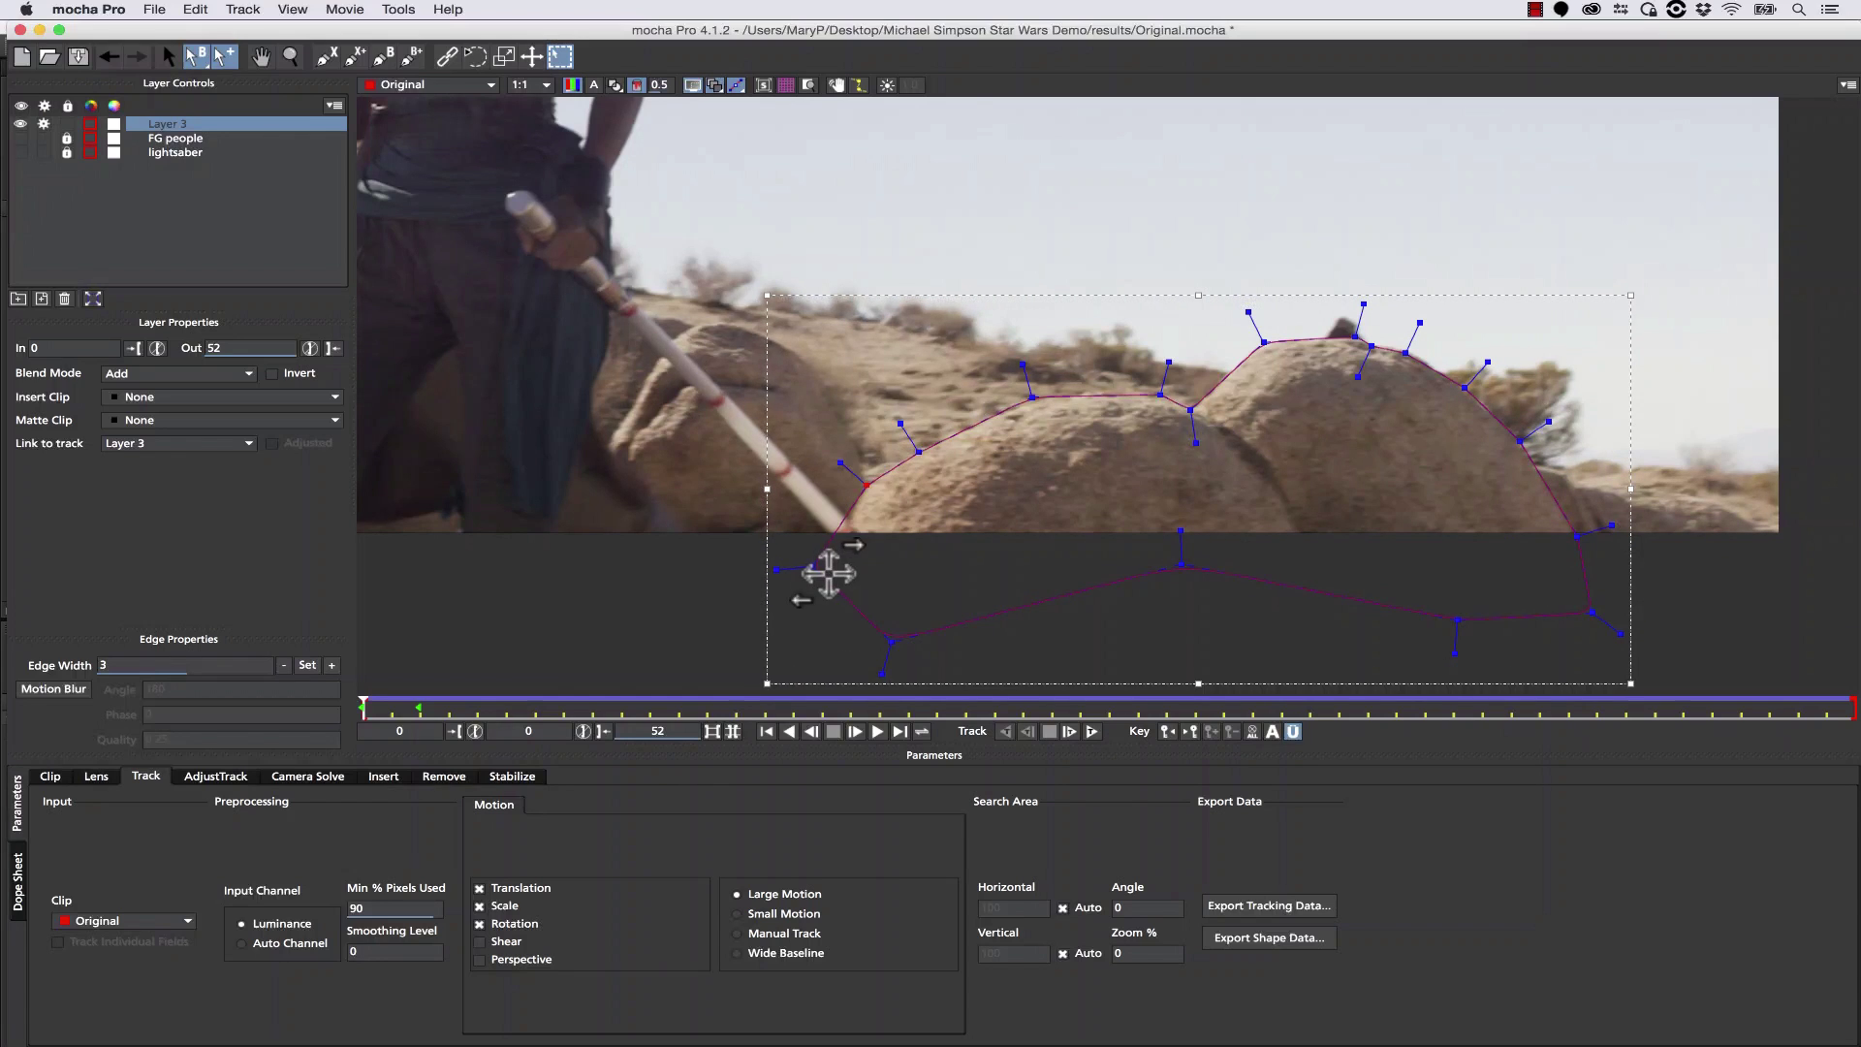
drag(823, 562, 835, 570)
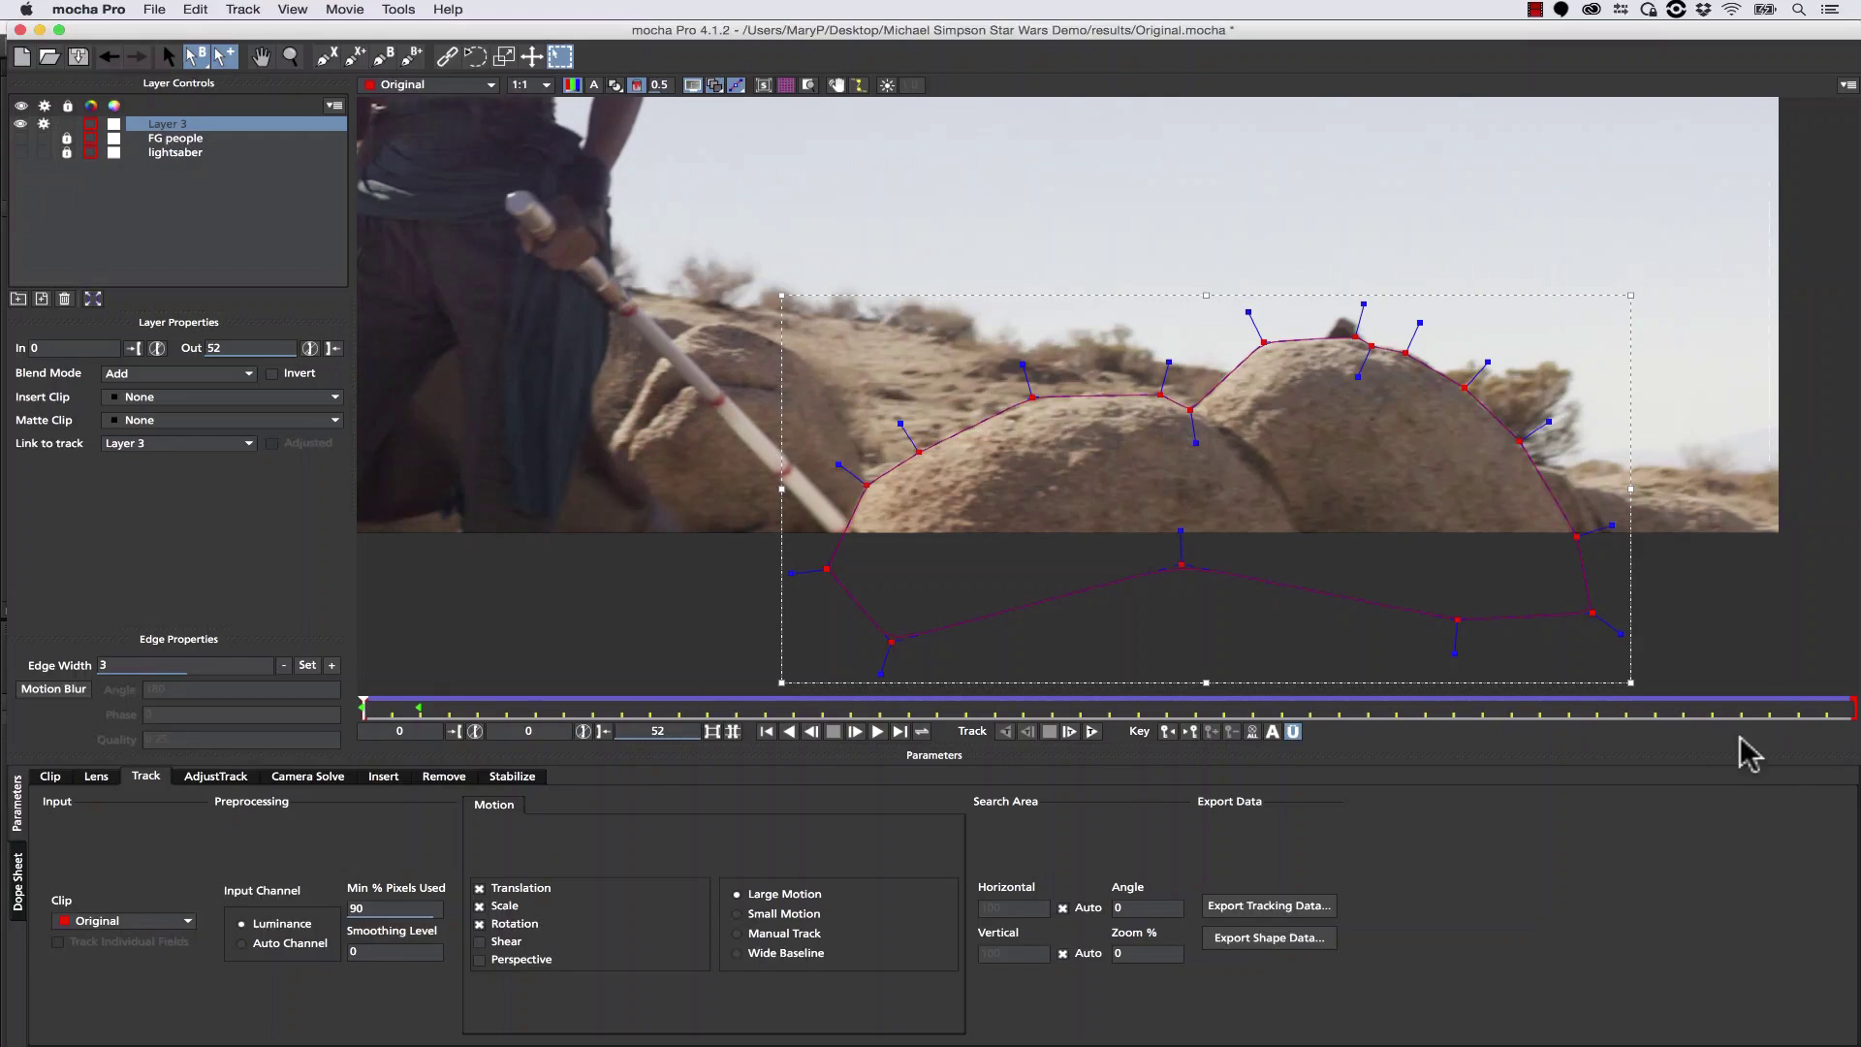
Smooth all points of the rocks outline, sharpen the point in the dip between the rocks and nudge the taller rock's upper point.
right_click(1367, 320)
click(1191, 411)
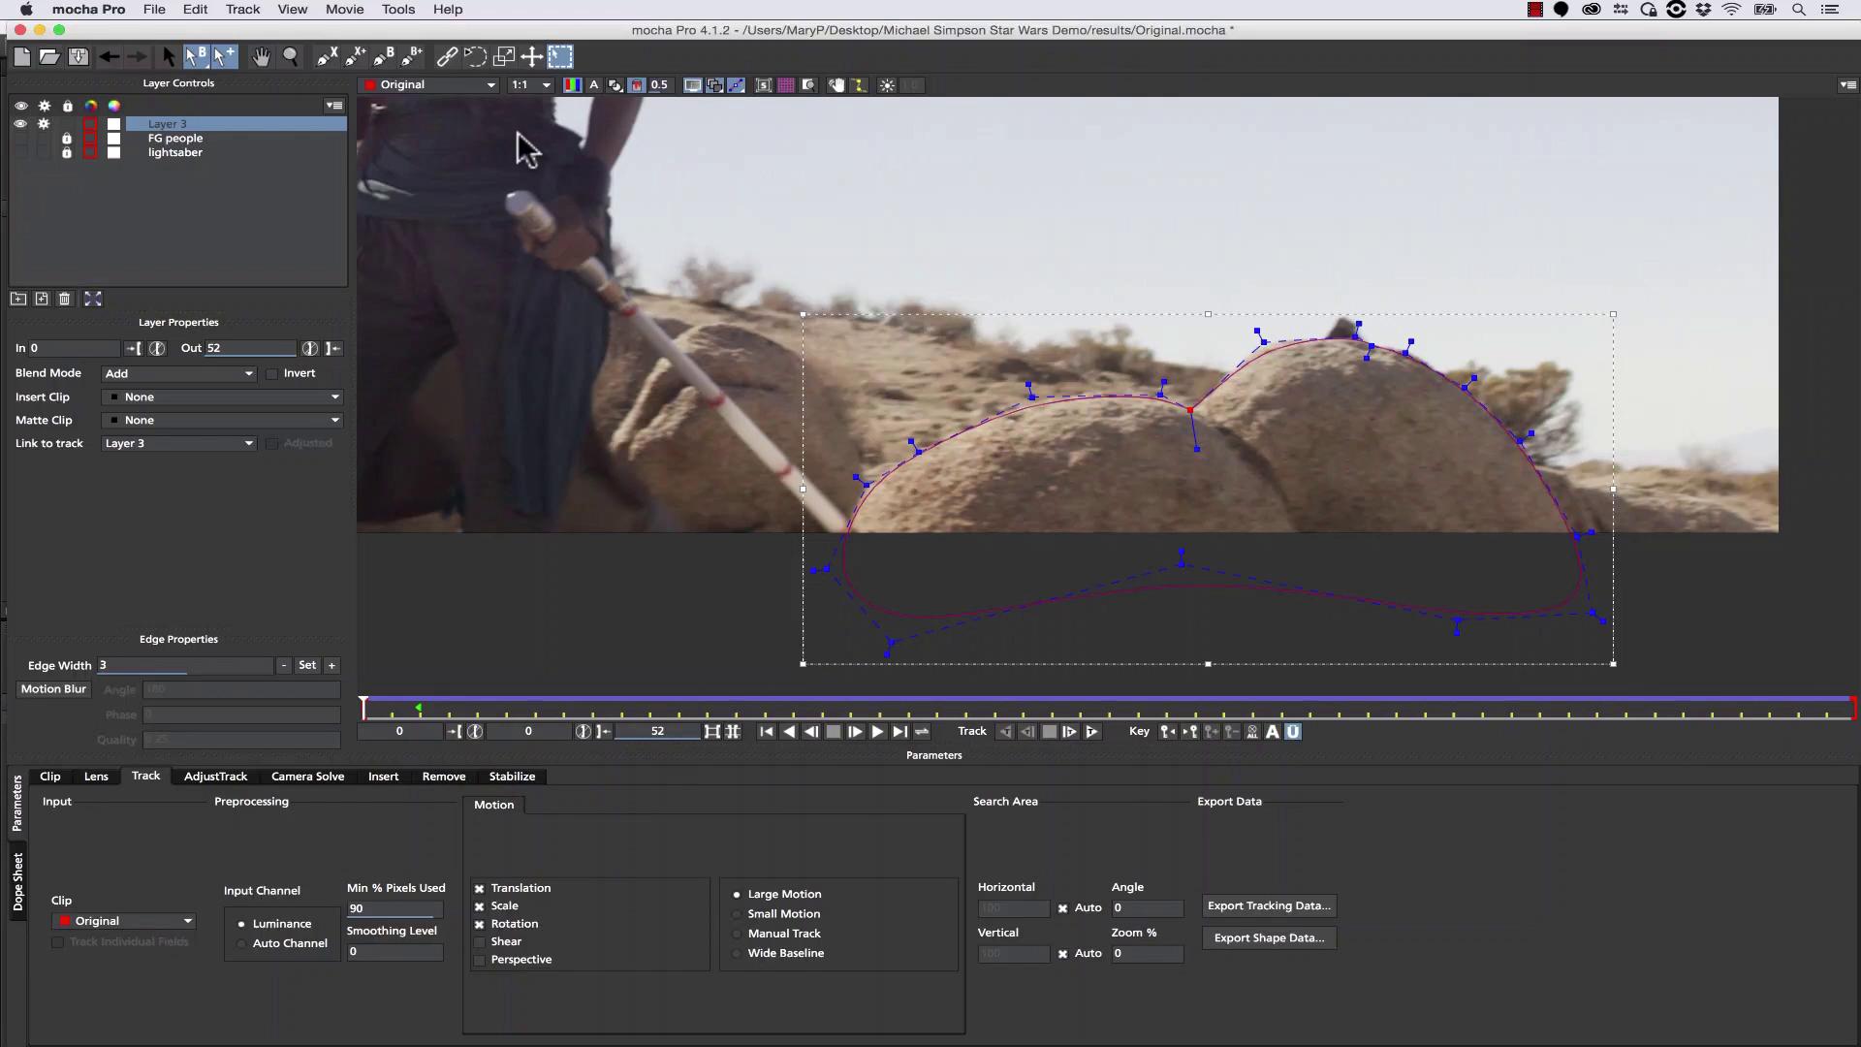
click(168, 57)
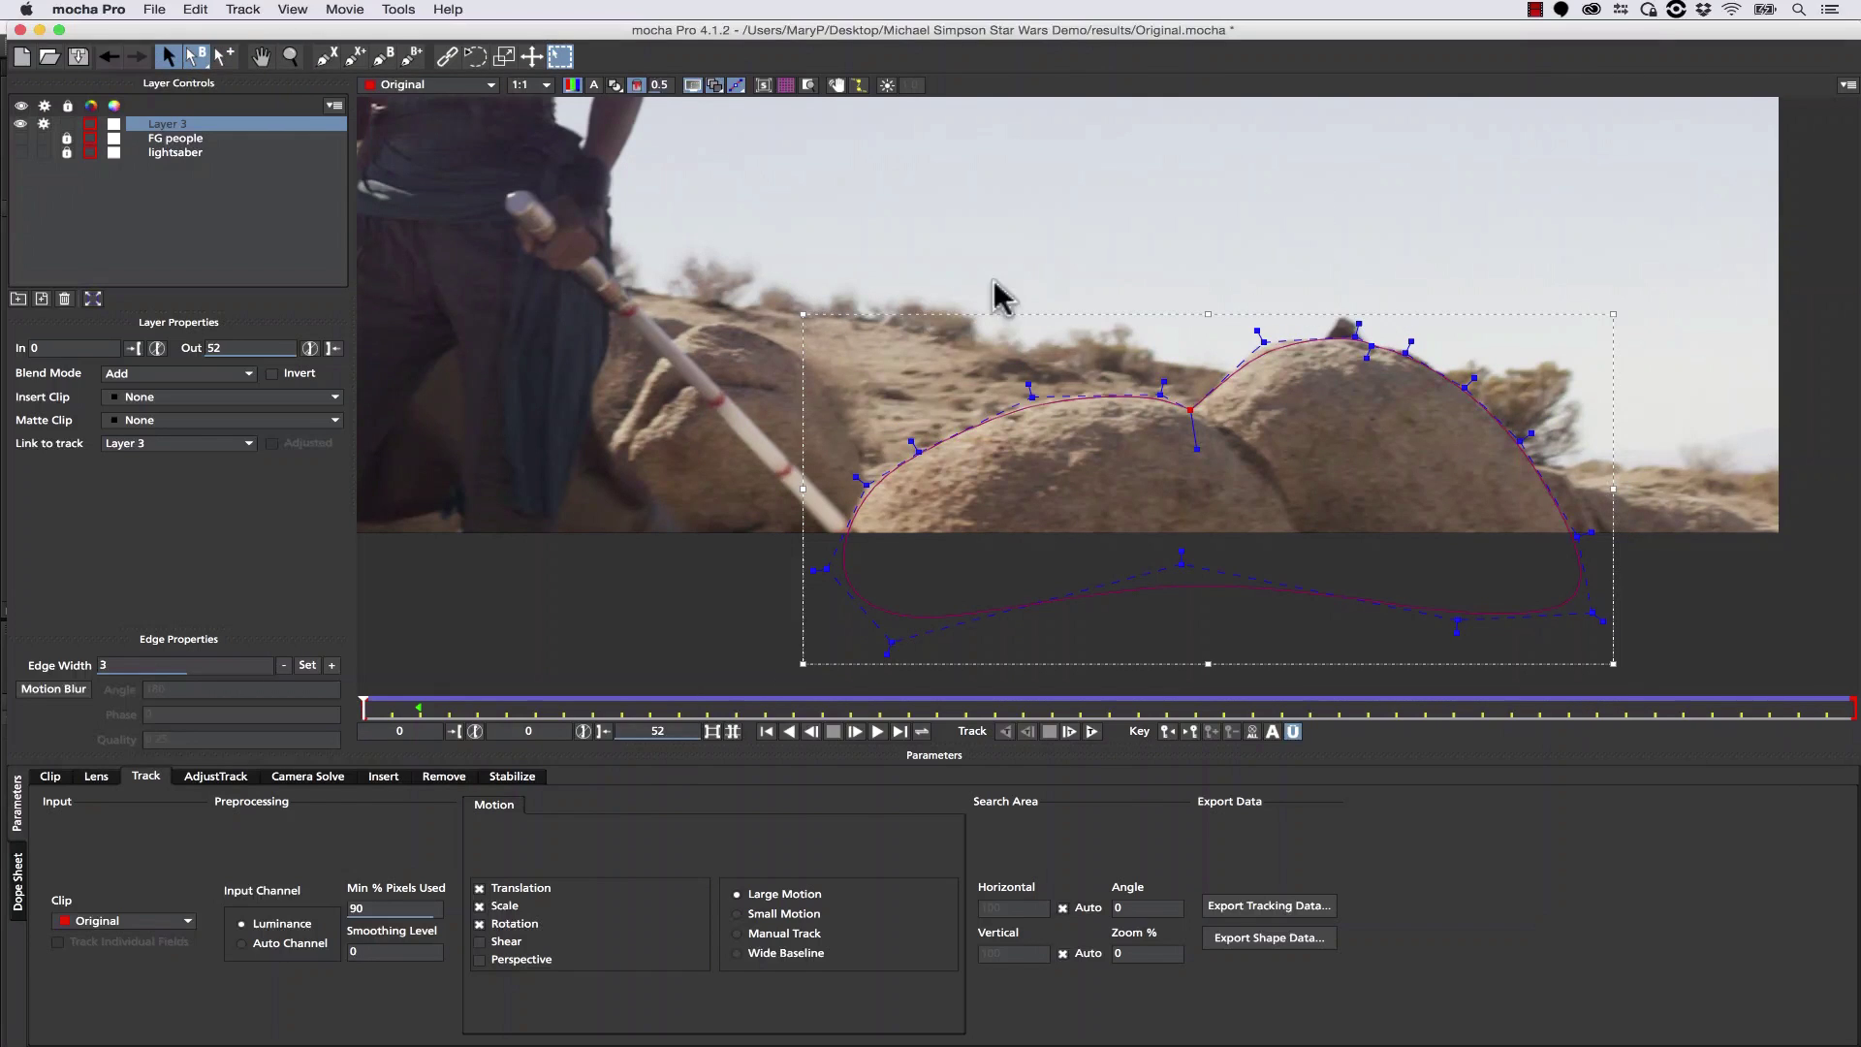
click(1260, 335)
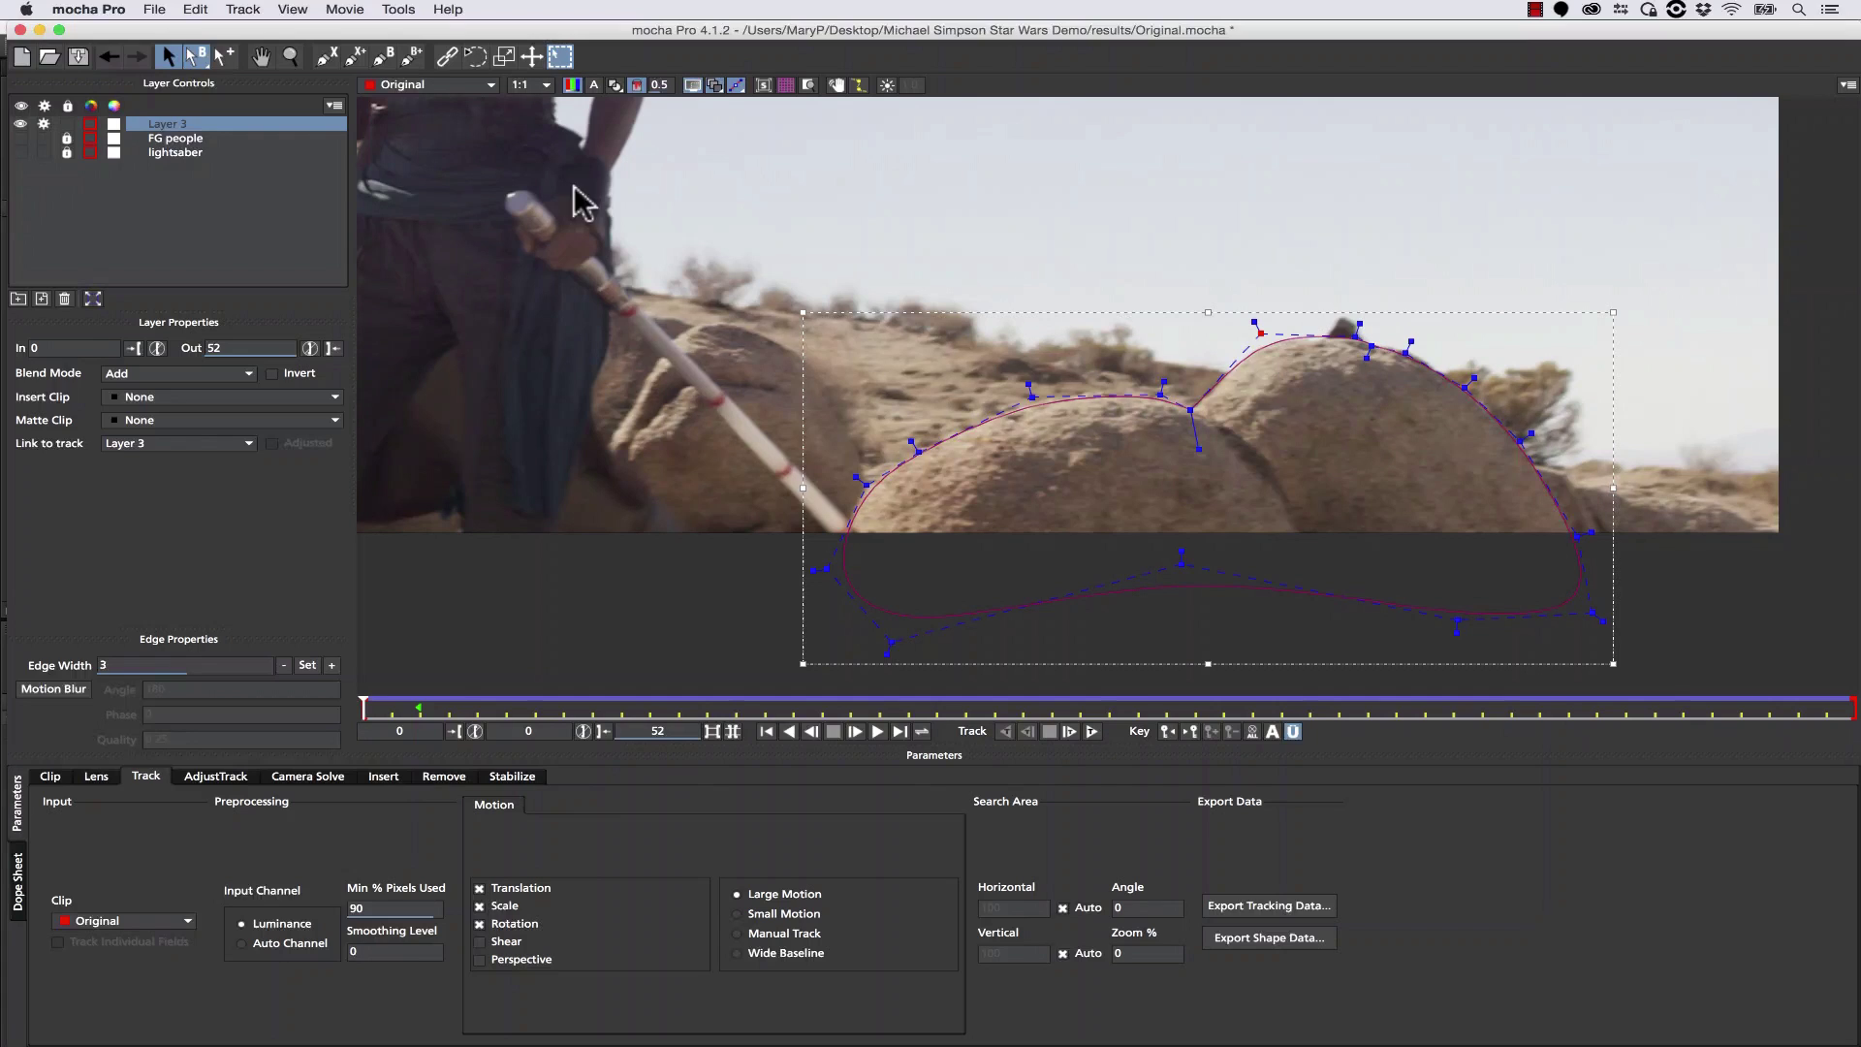
Check the layer's Link to track options and rename the layer FG rocks.
click(128, 444)
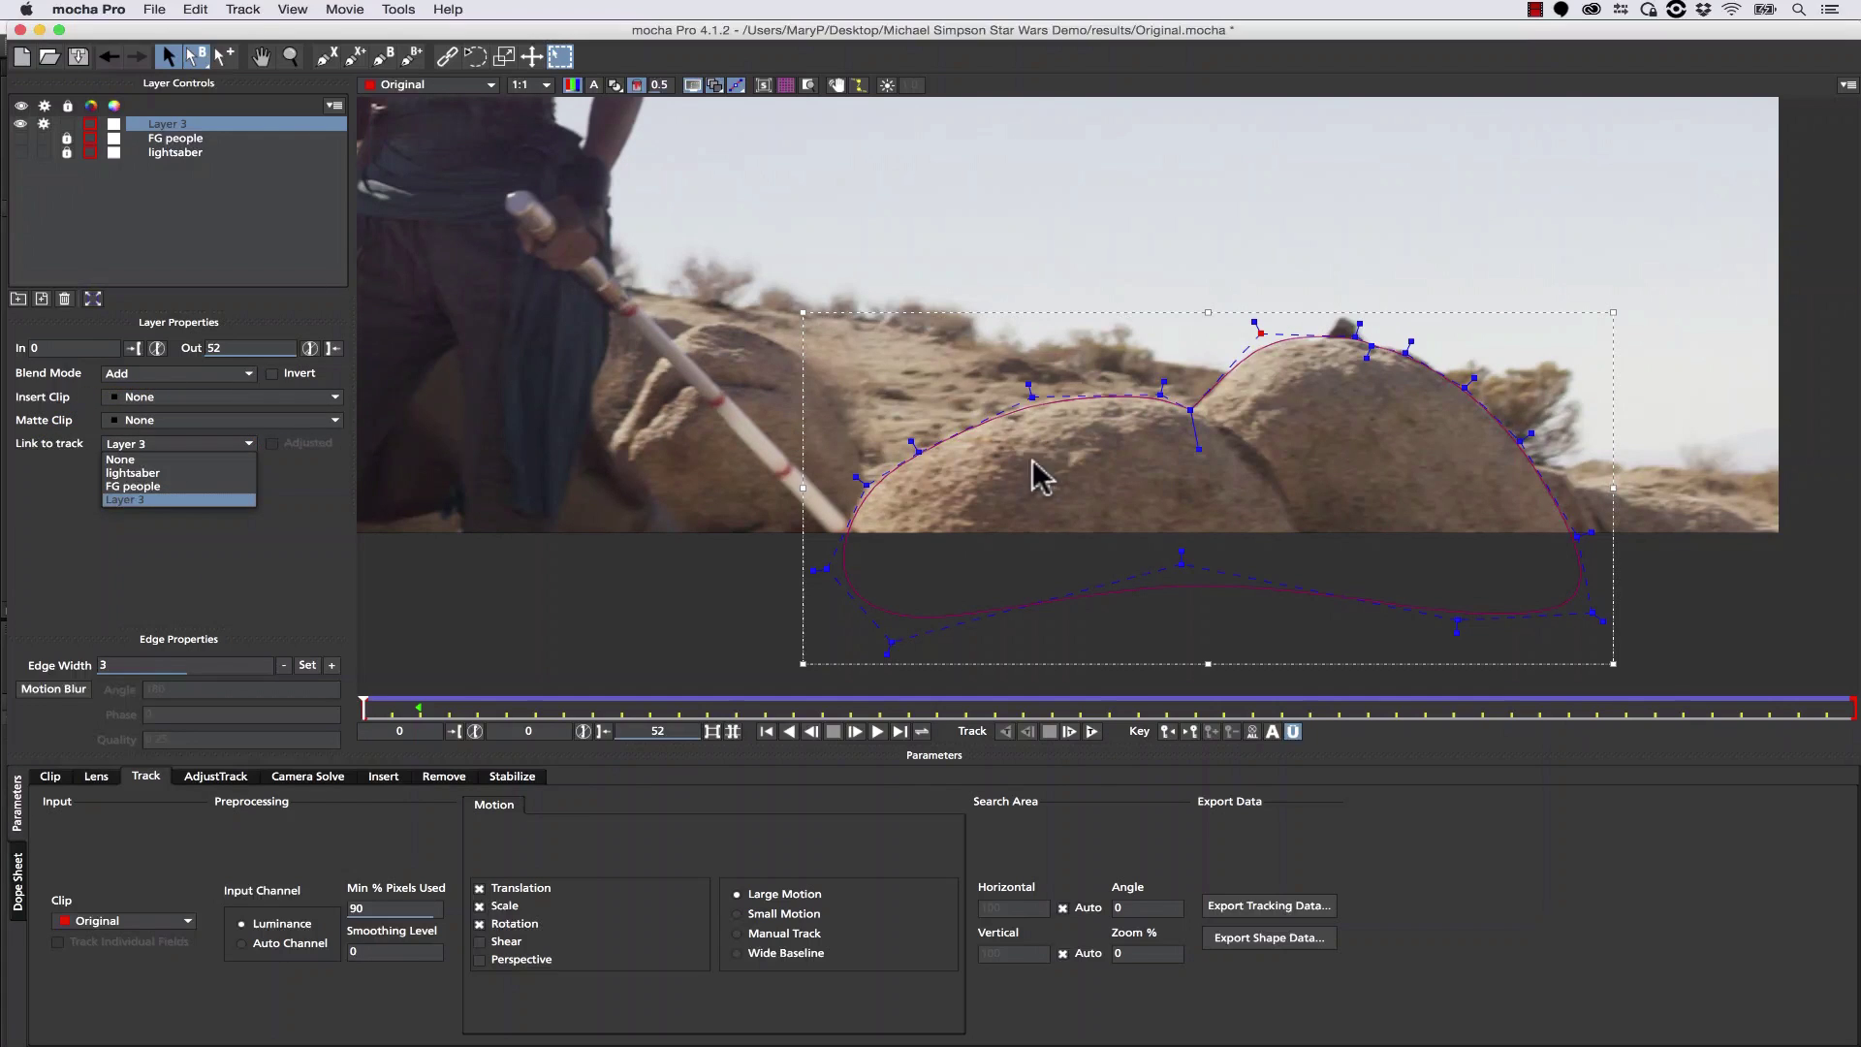
click(999, 27)
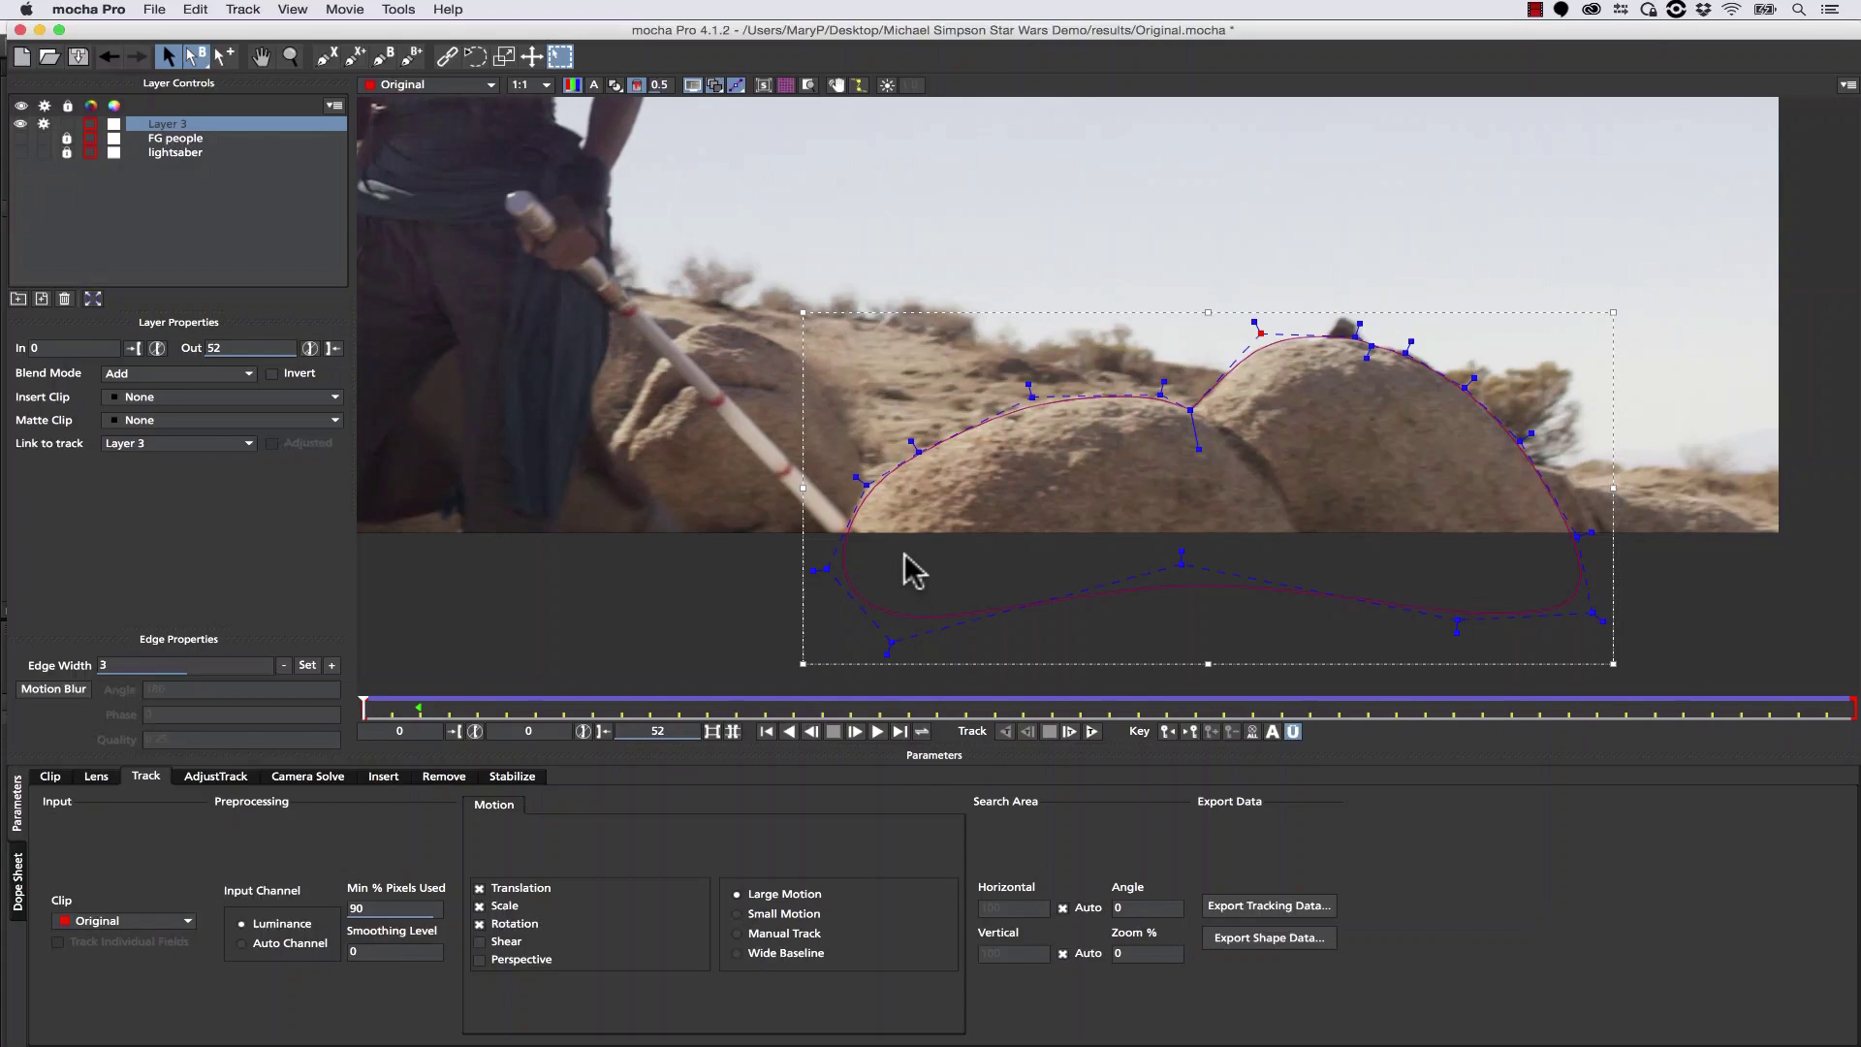
double_click(155, 123)
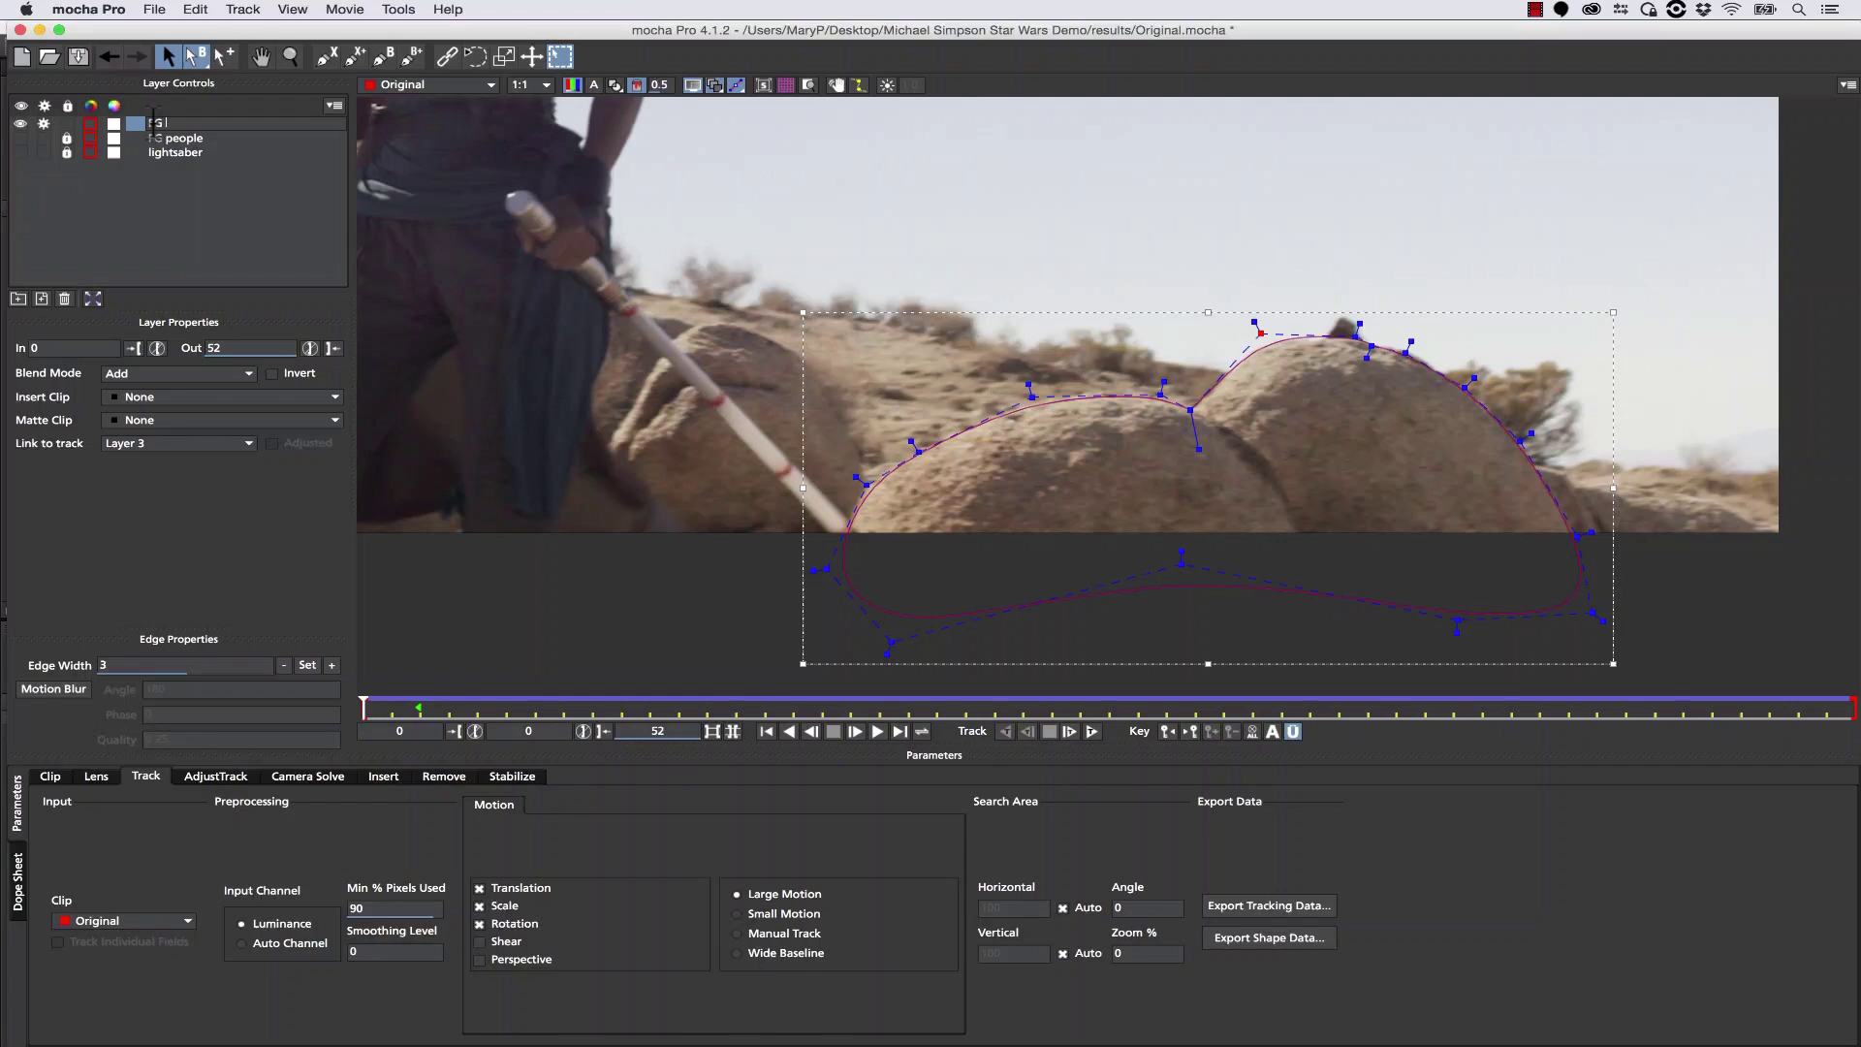
click(187, 209)
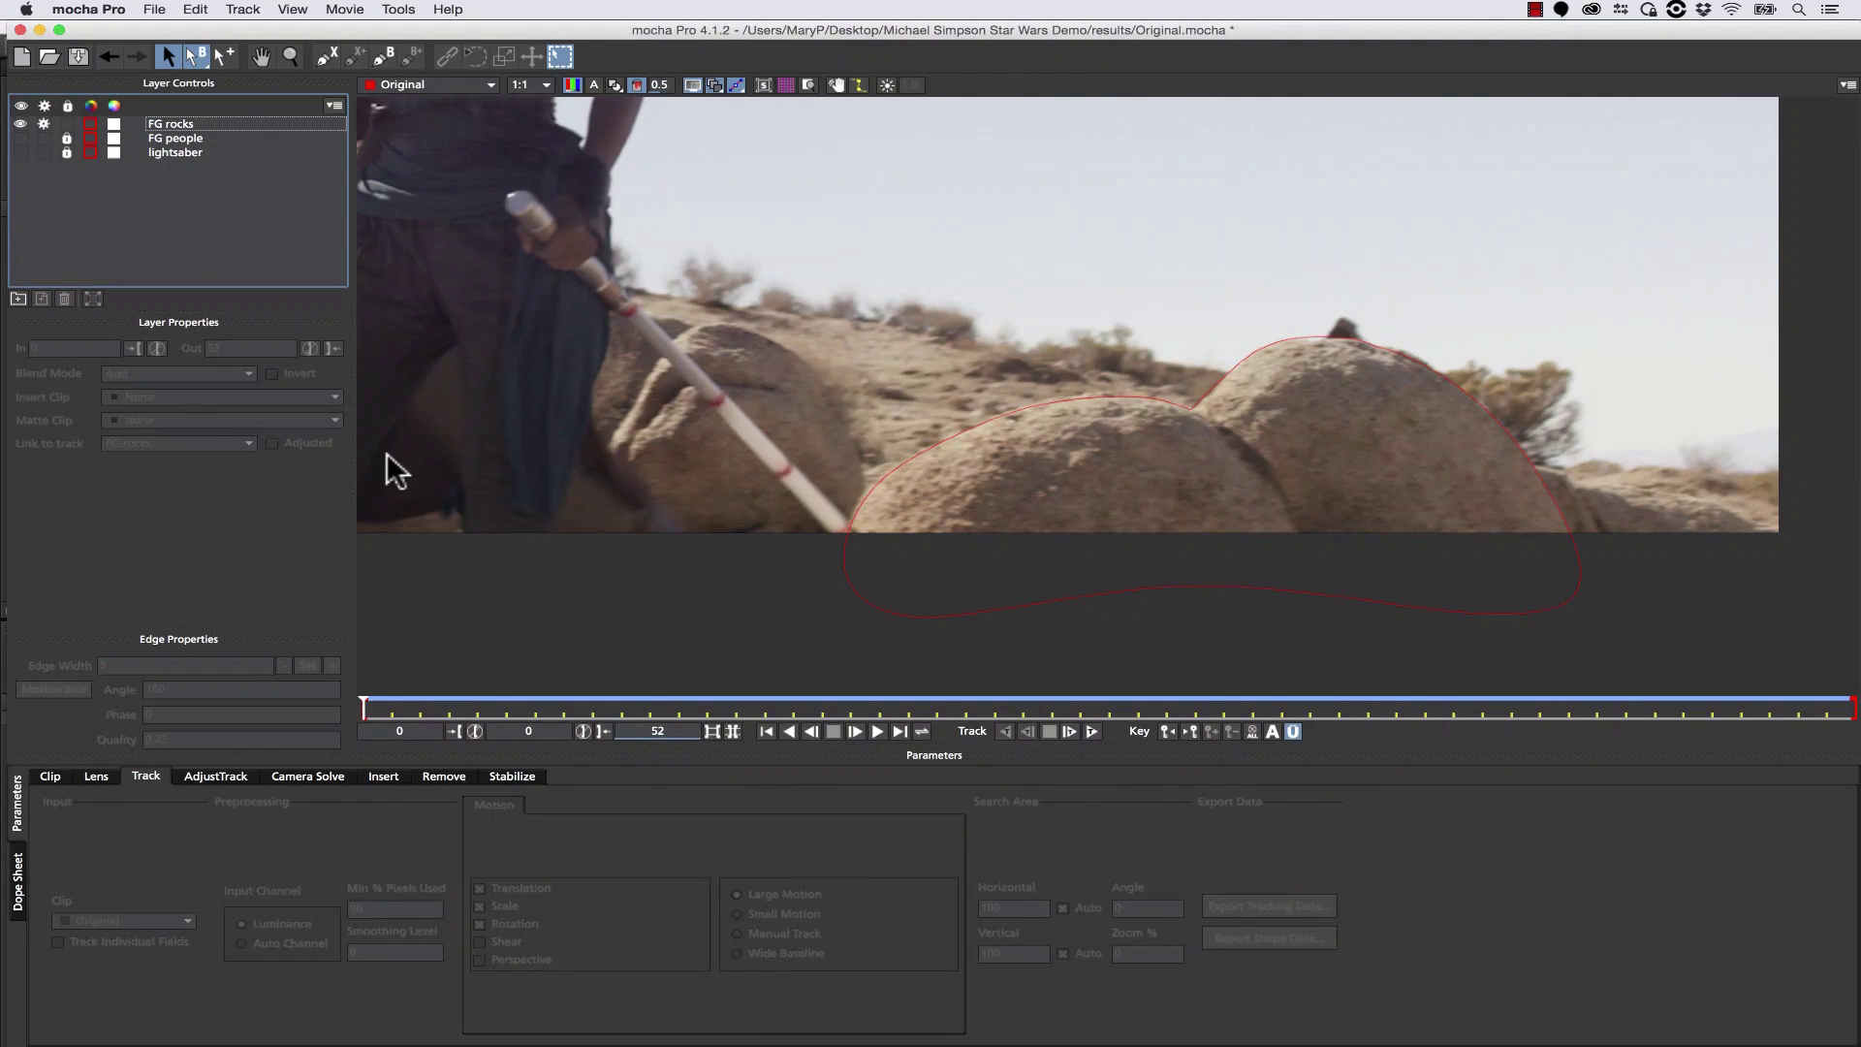
Switch from Uberkey to Autokey and shift the near rock's outline points to match the rock at frame 52.
drag(360, 702, 1849, 647)
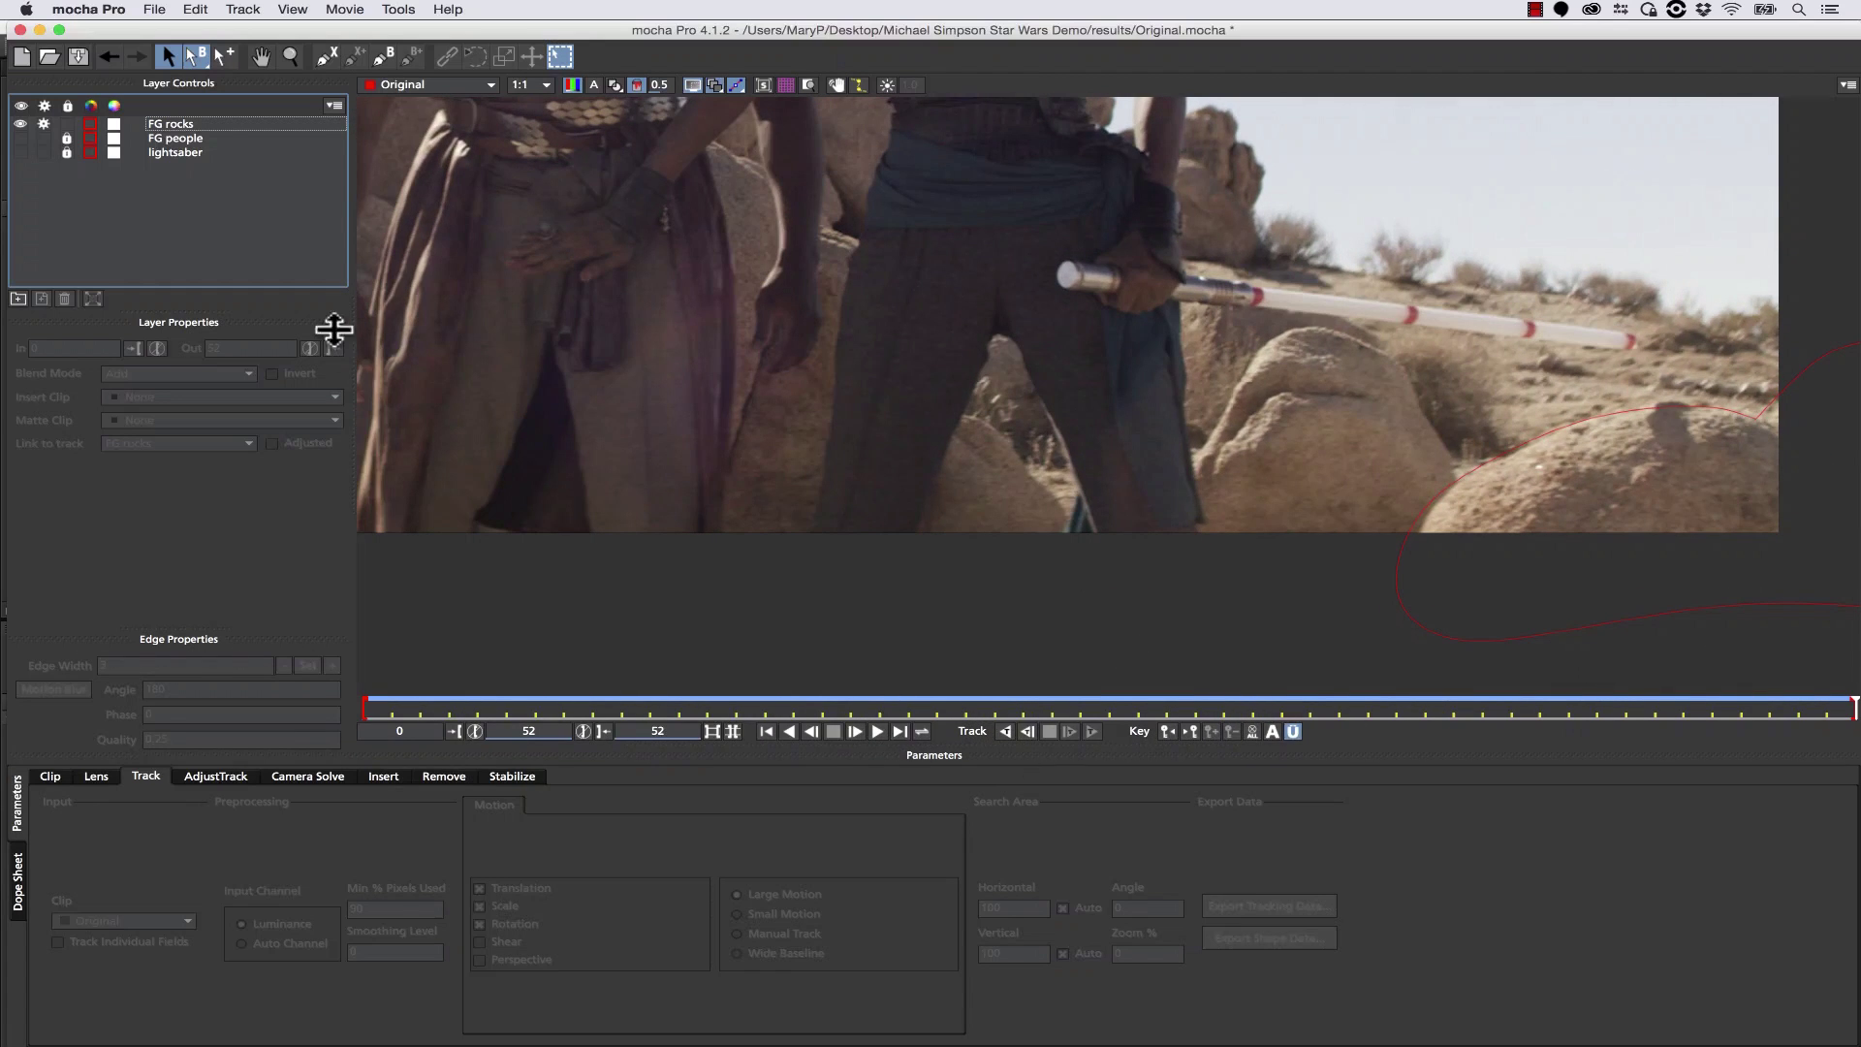
click(1576, 414)
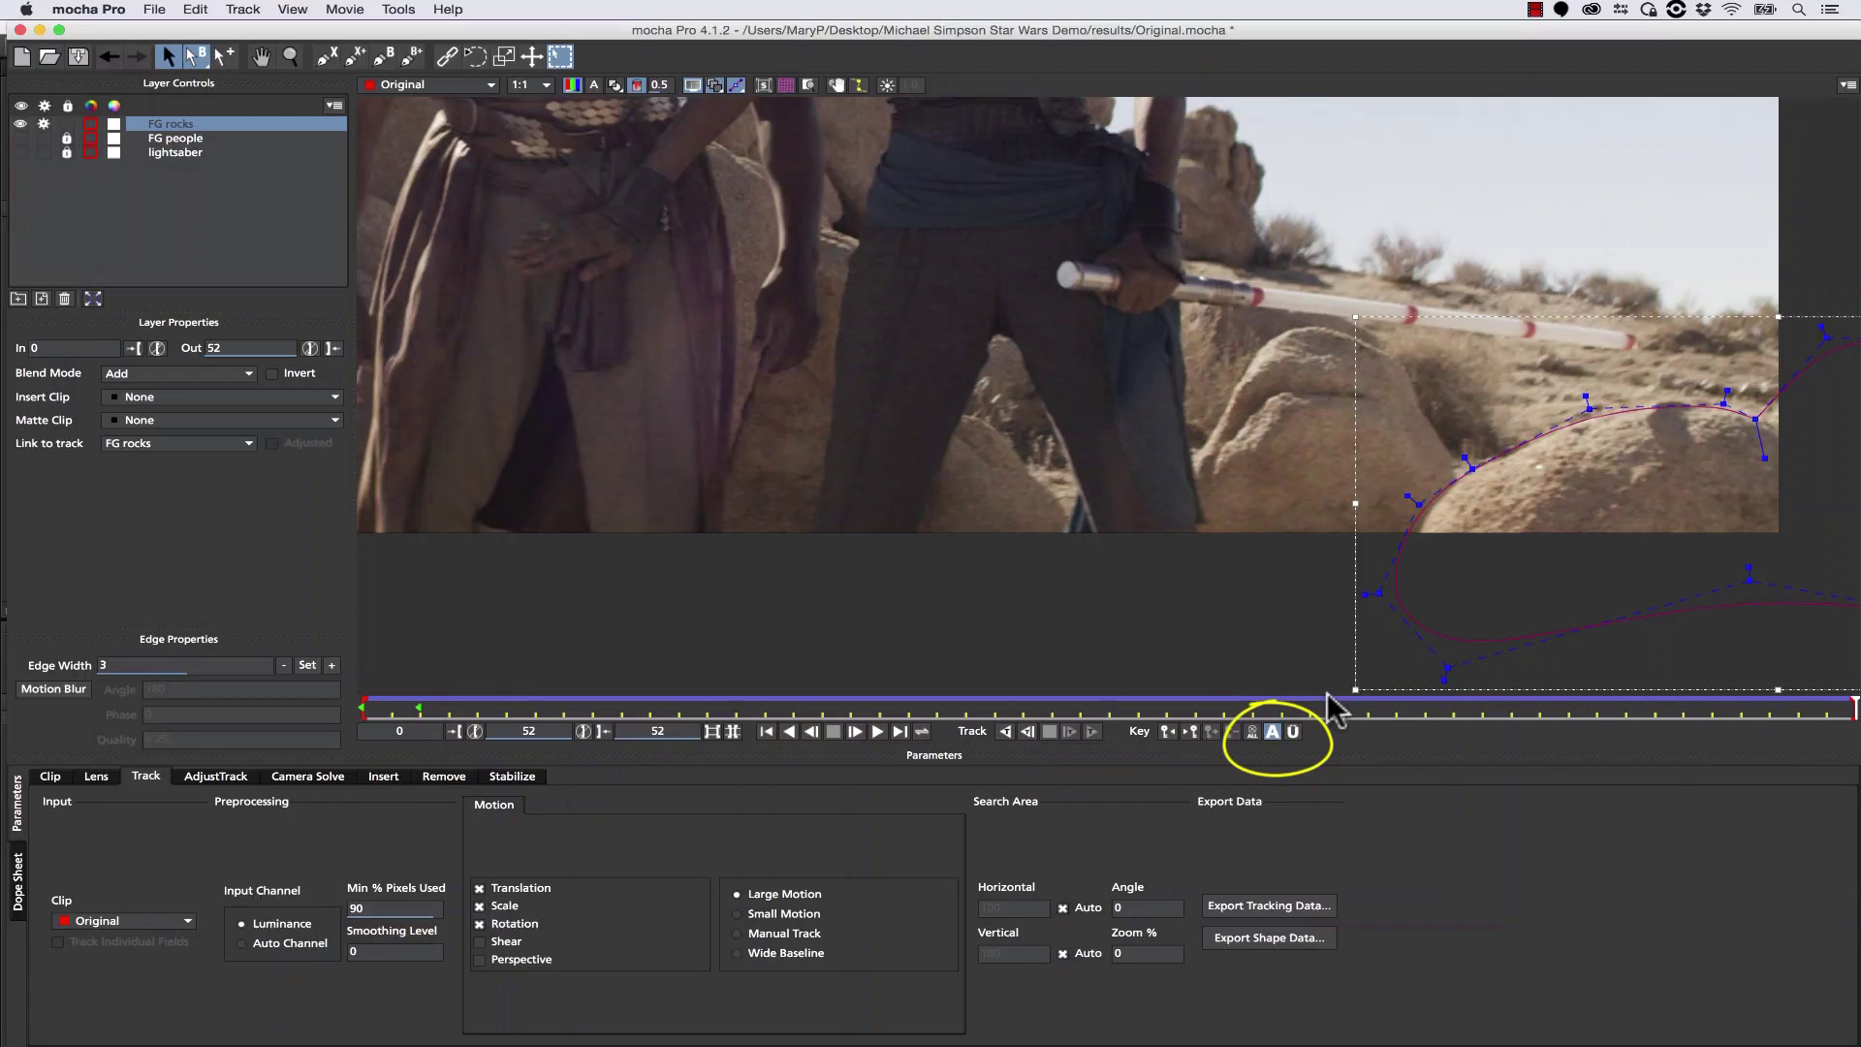
drag(1258, 244, 1780, 663)
drag(1754, 421, 1765, 421)
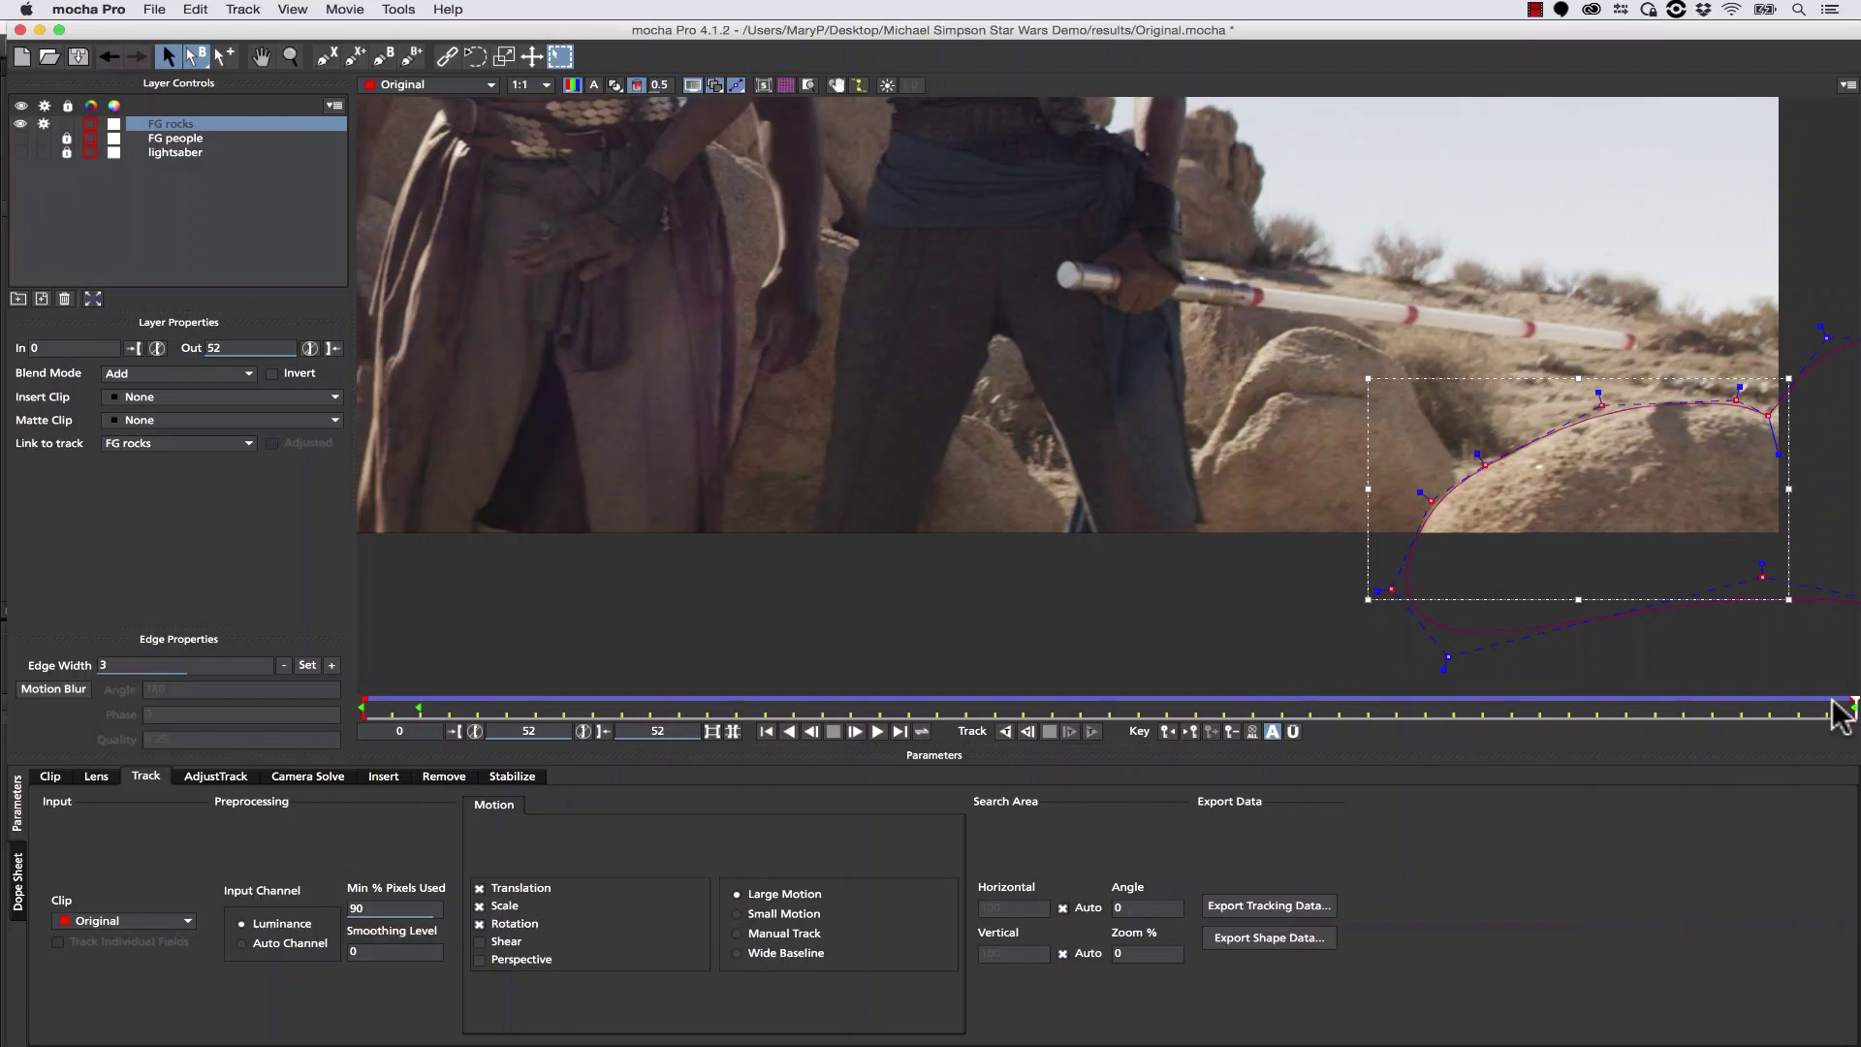
Adjust the taller rock's outer outline points at frame 0 and delete the keyframe at frame 2.
drag(1847, 704, 254, 584)
drag(1364, 253, 1637, 543)
drag(1503, 439, 1501, 444)
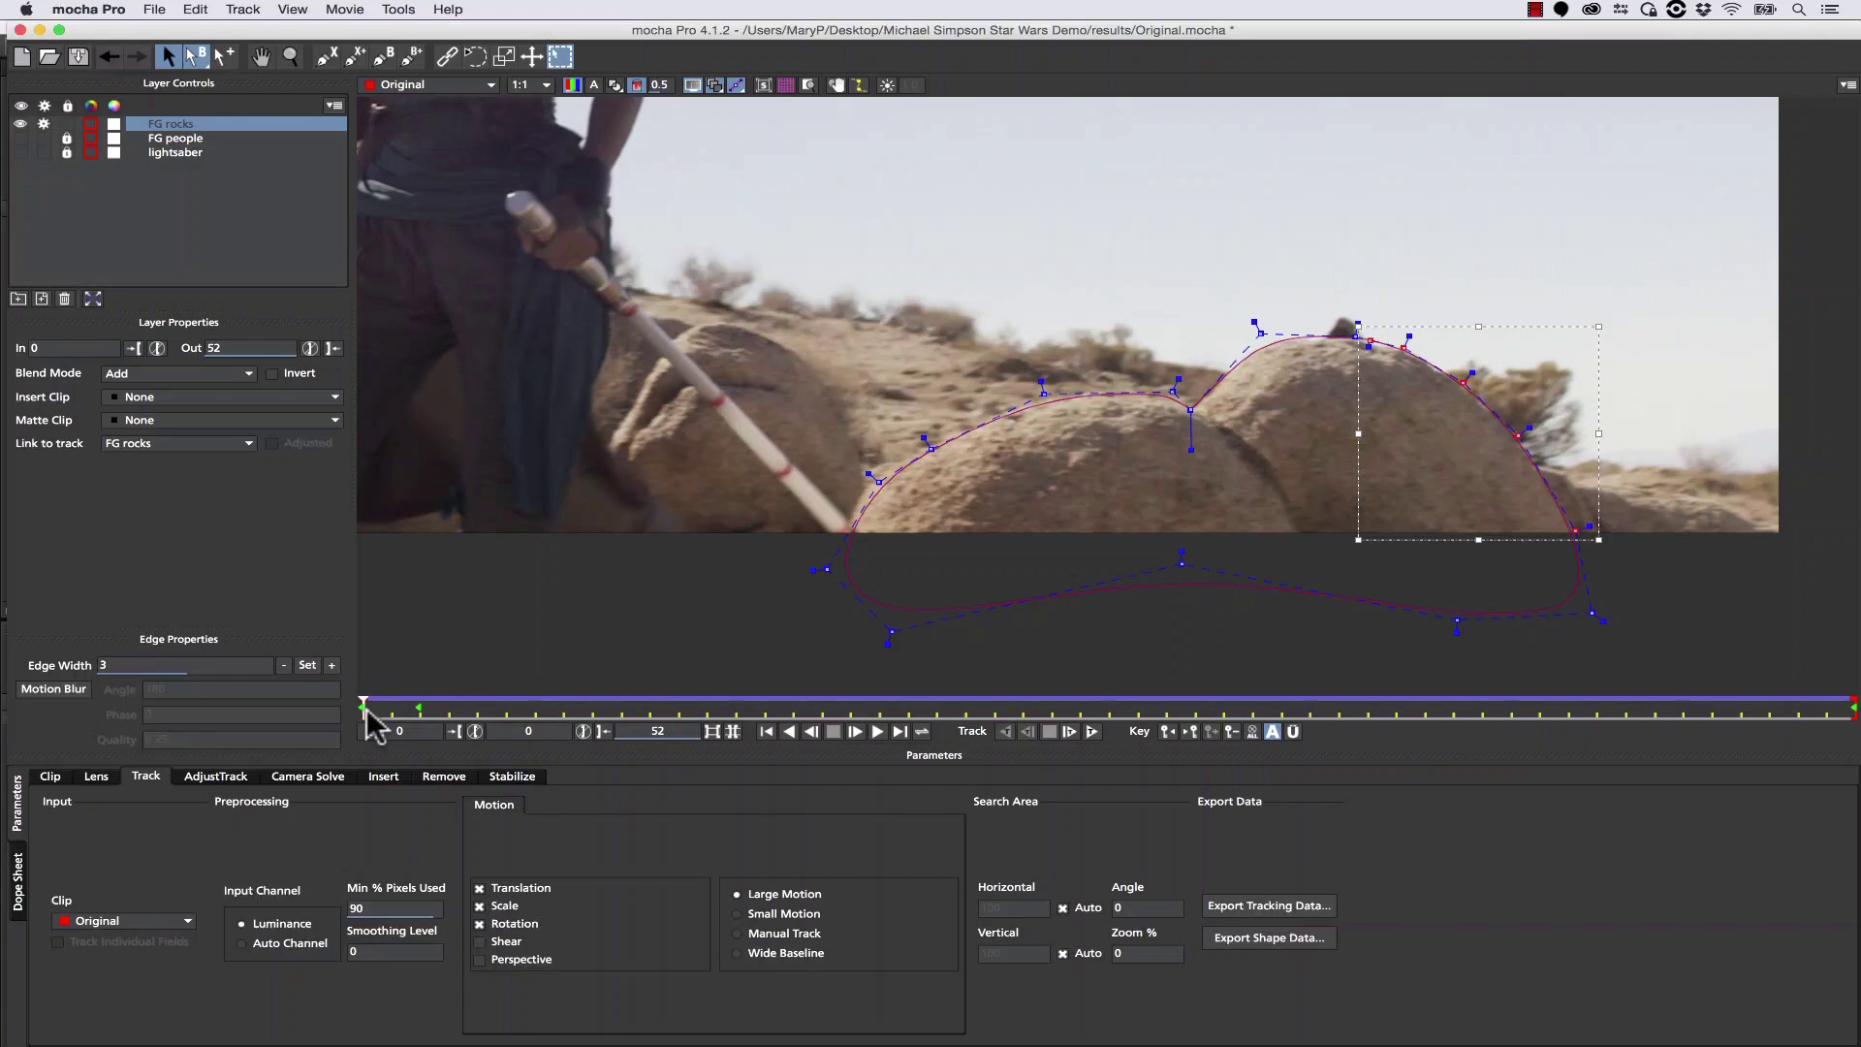
click(1191, 731)
click(1232, 731)
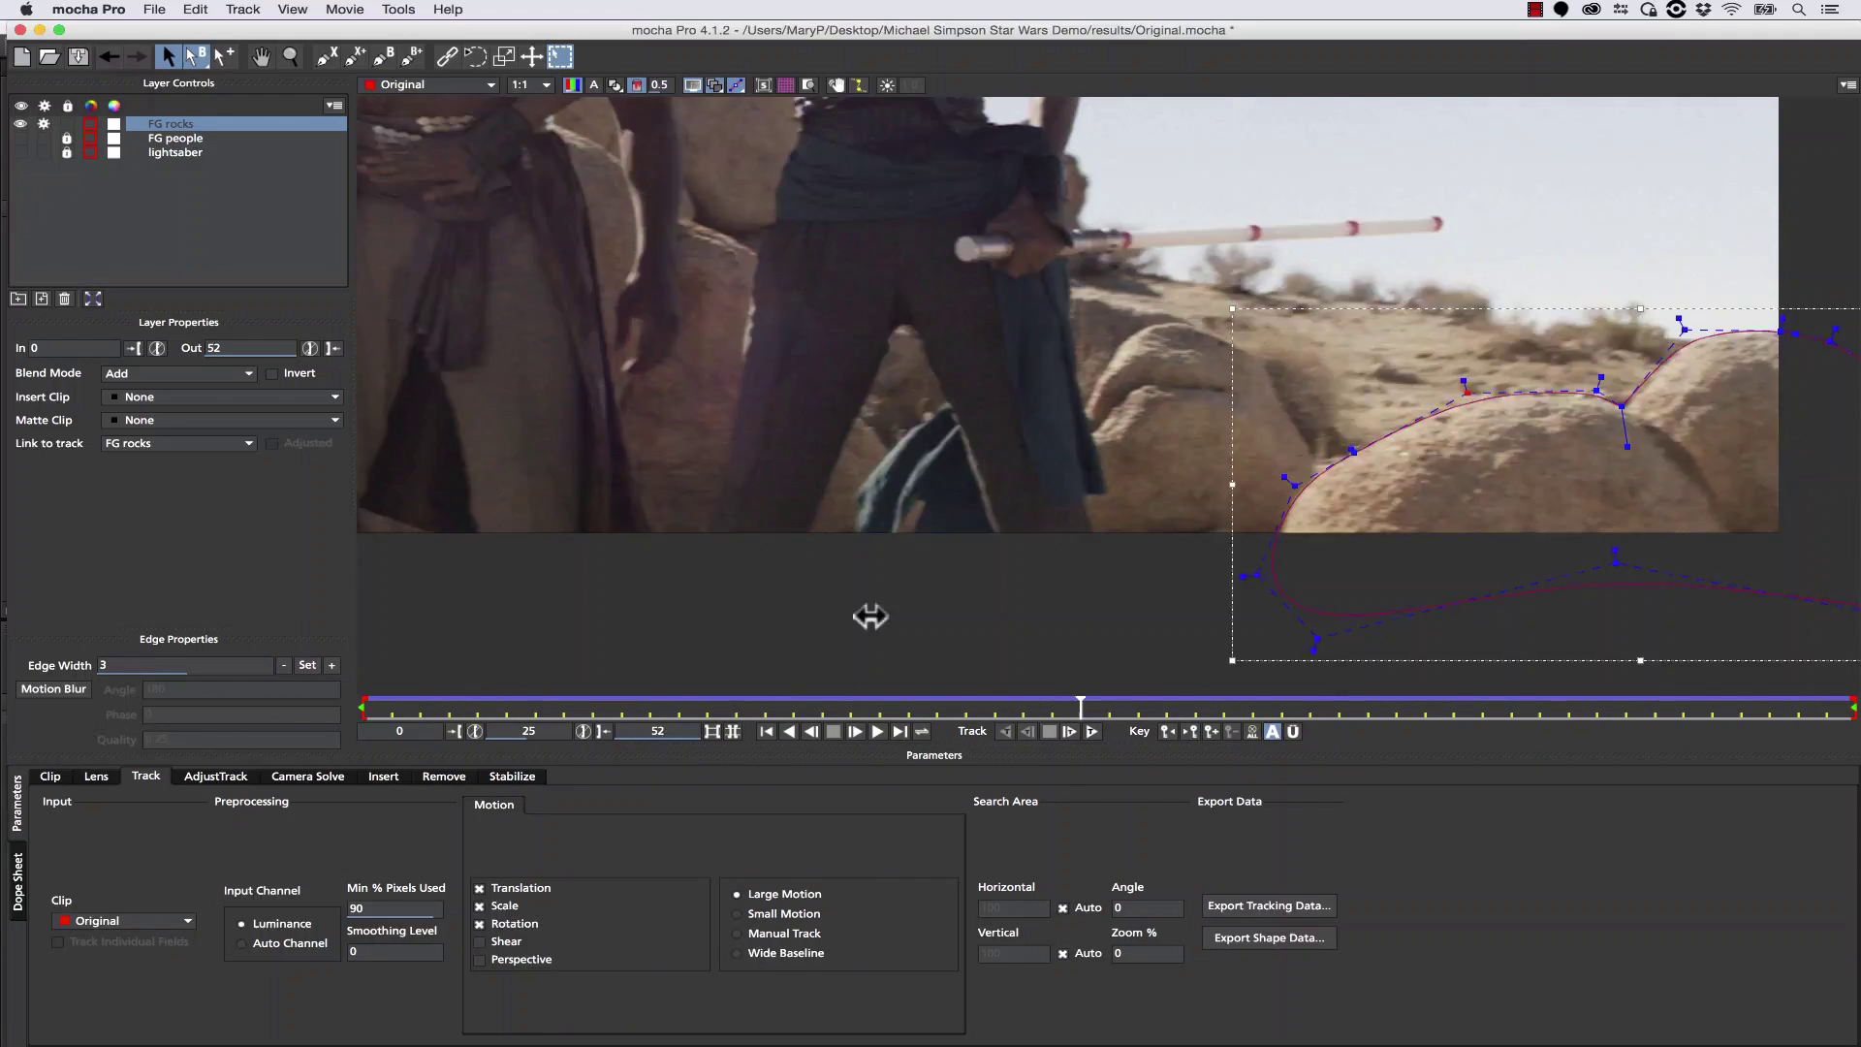
Scrub through the shot to check the outline against the rocks.
drag(871, 617, 15, 497)
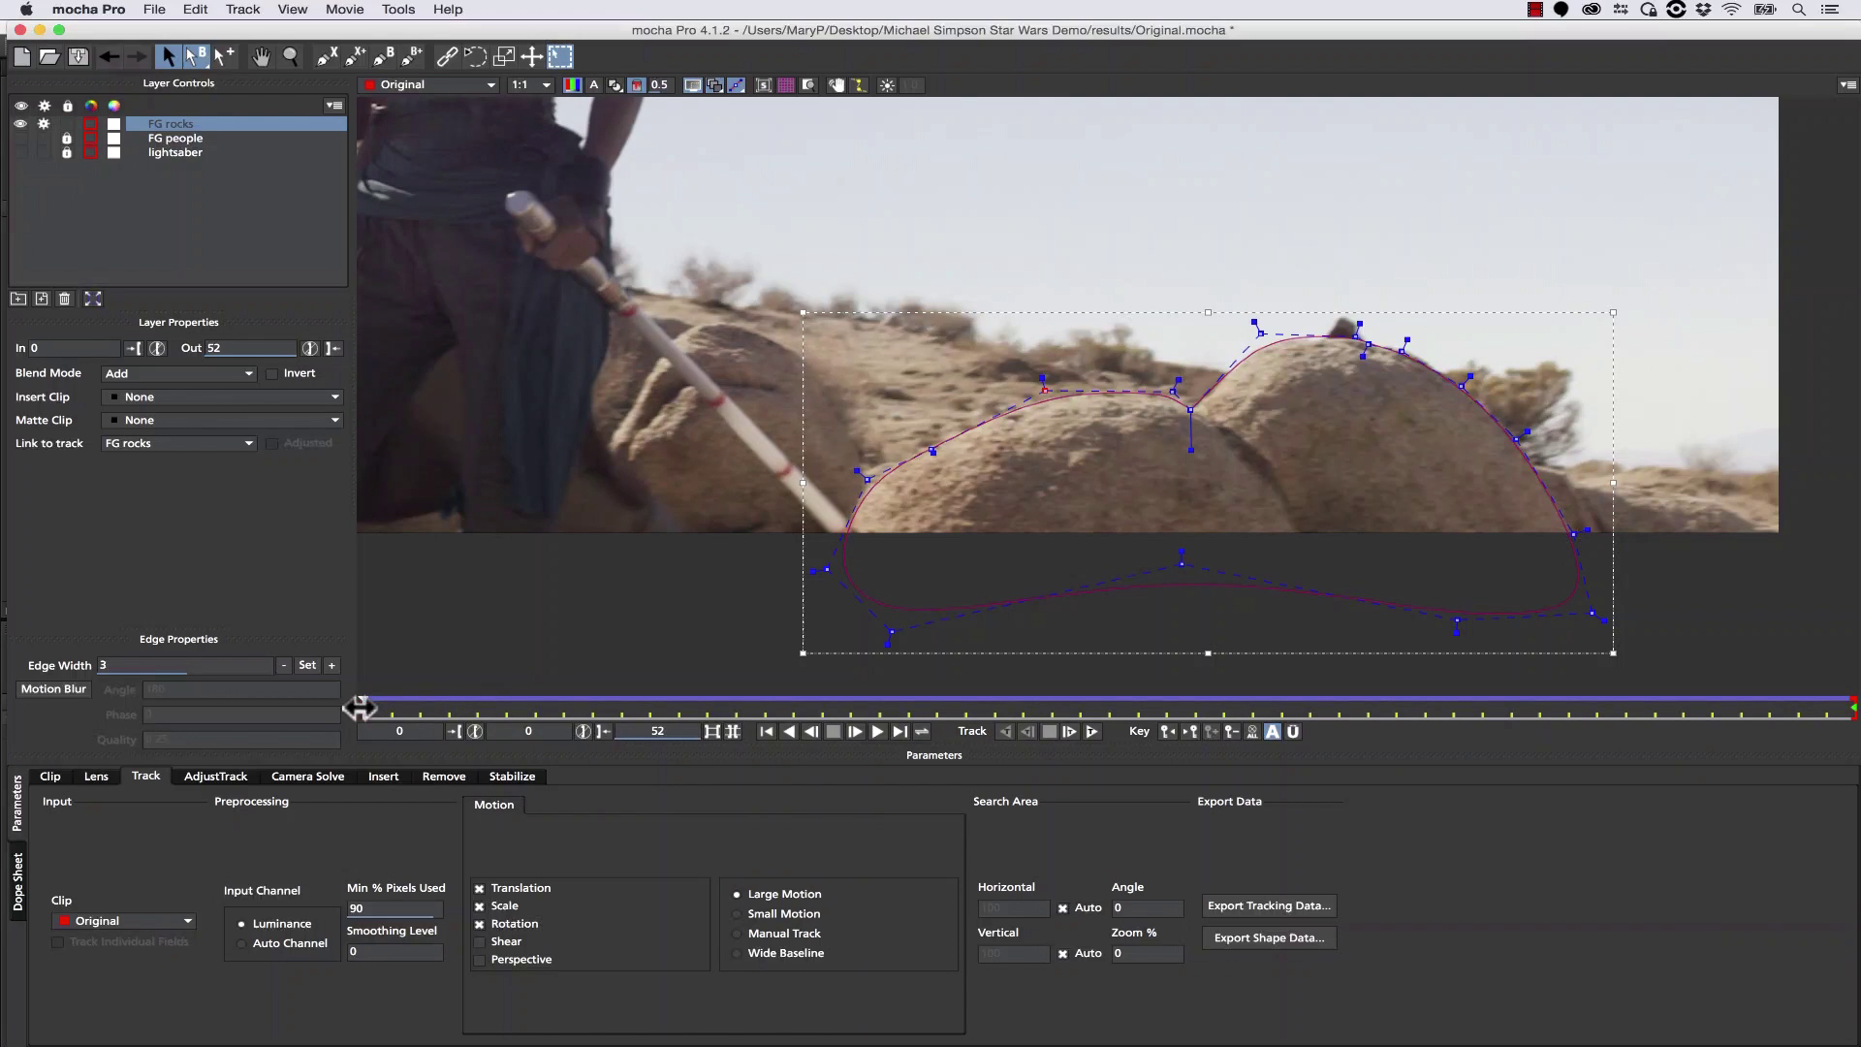
drag(359, 708, 1512, 700)
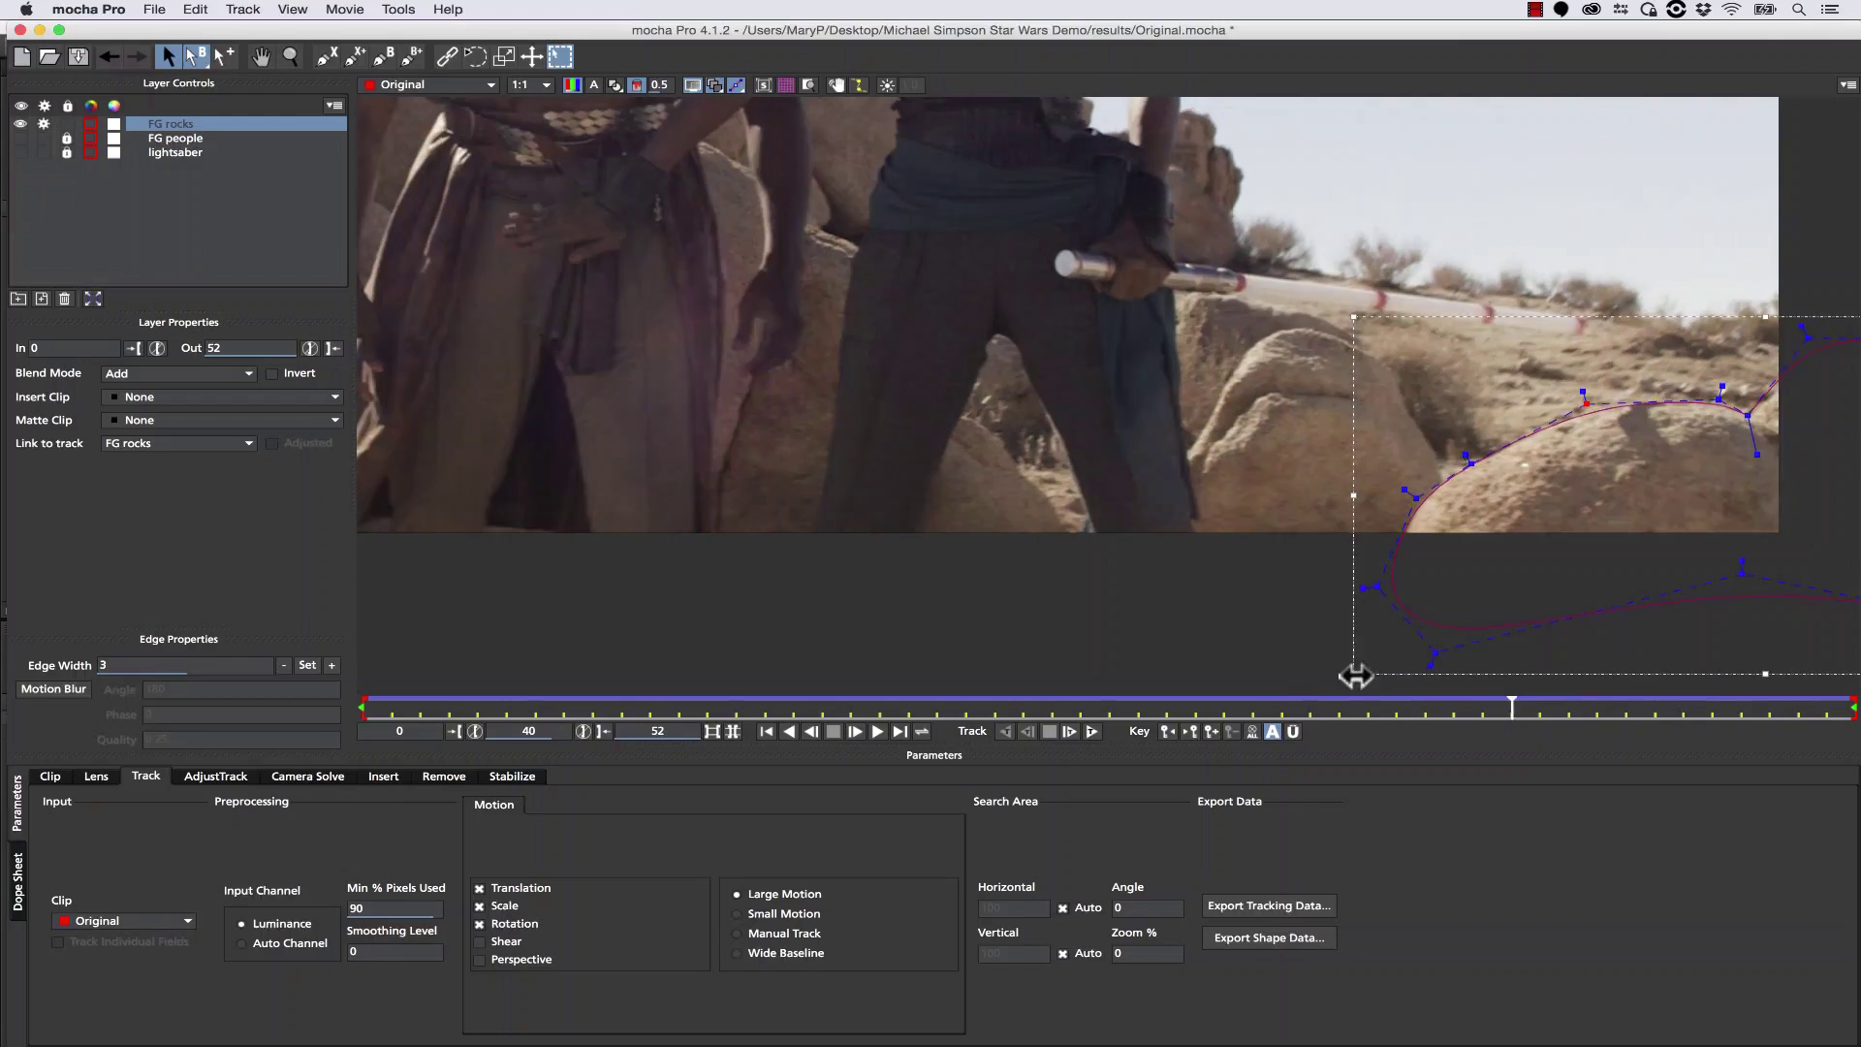
drag(1355, 675, 1536, 558)
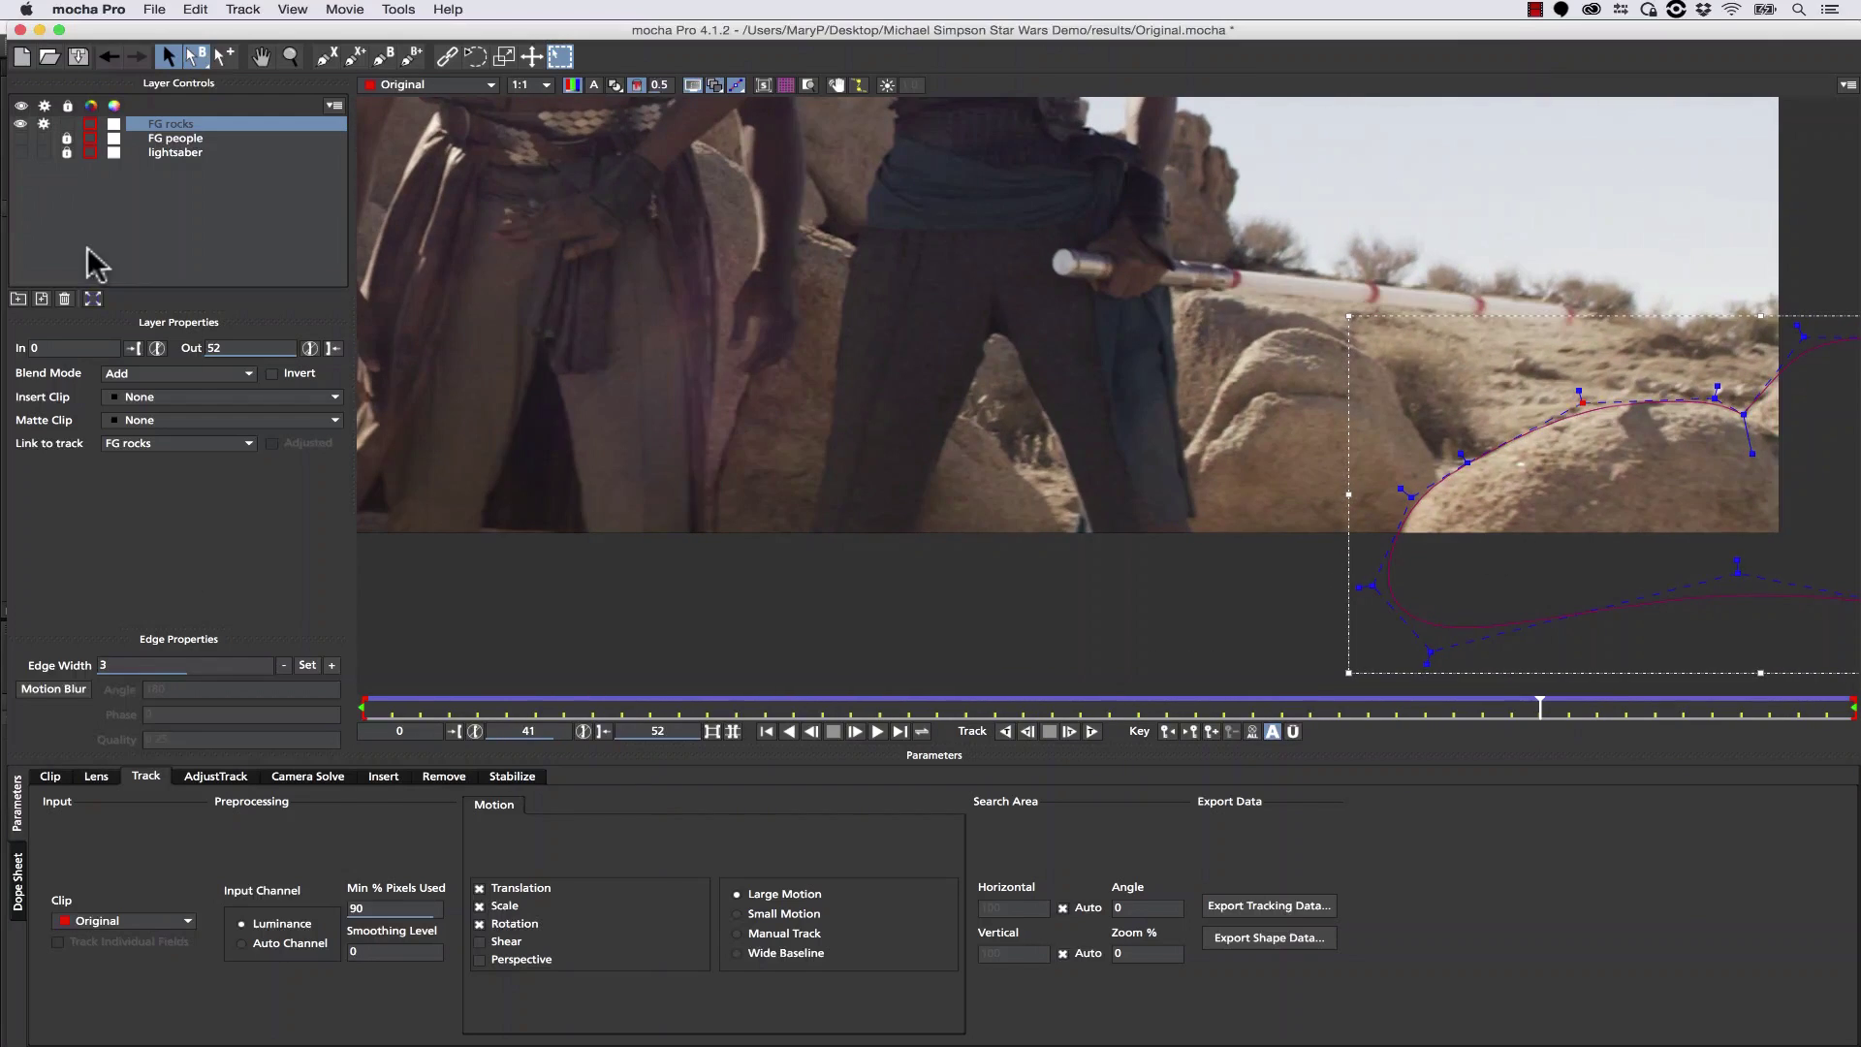
Switch off tracking for FG rocks, lock it, and show the FG people and lightsaber layers.
click(43, 124)
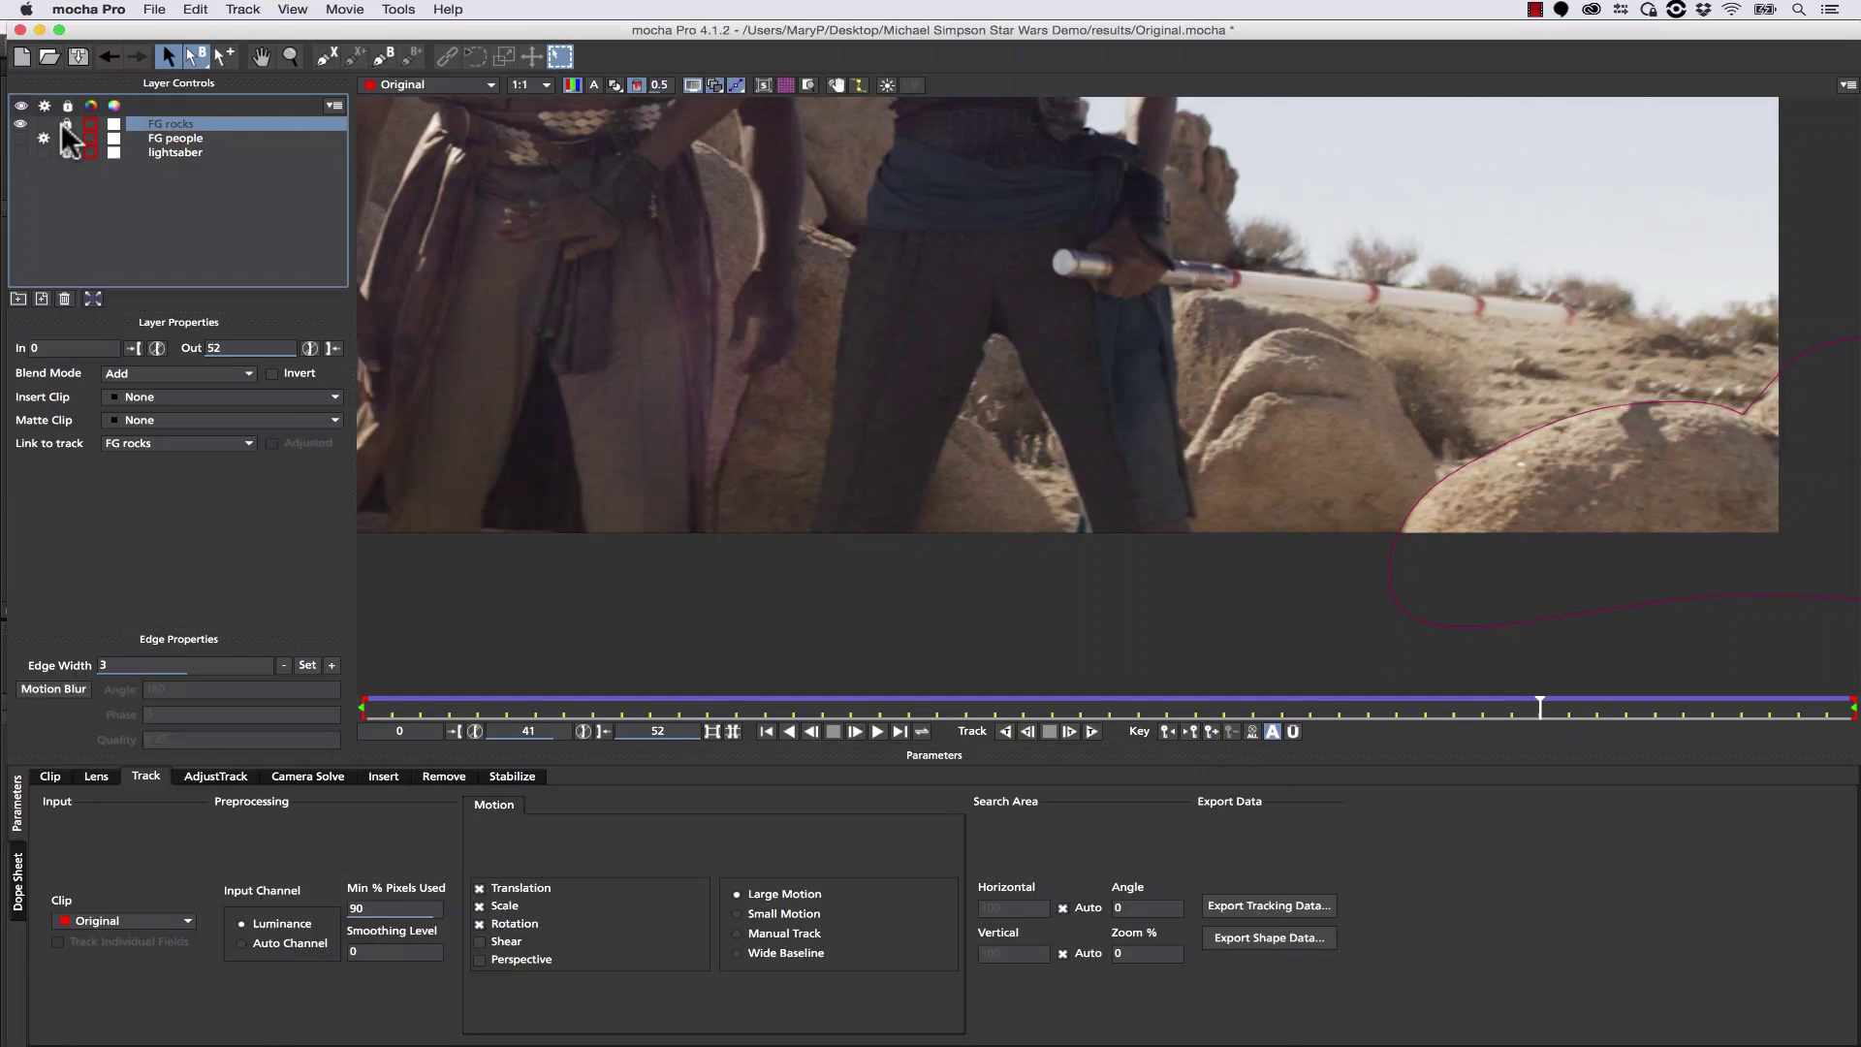
click(20, 152)
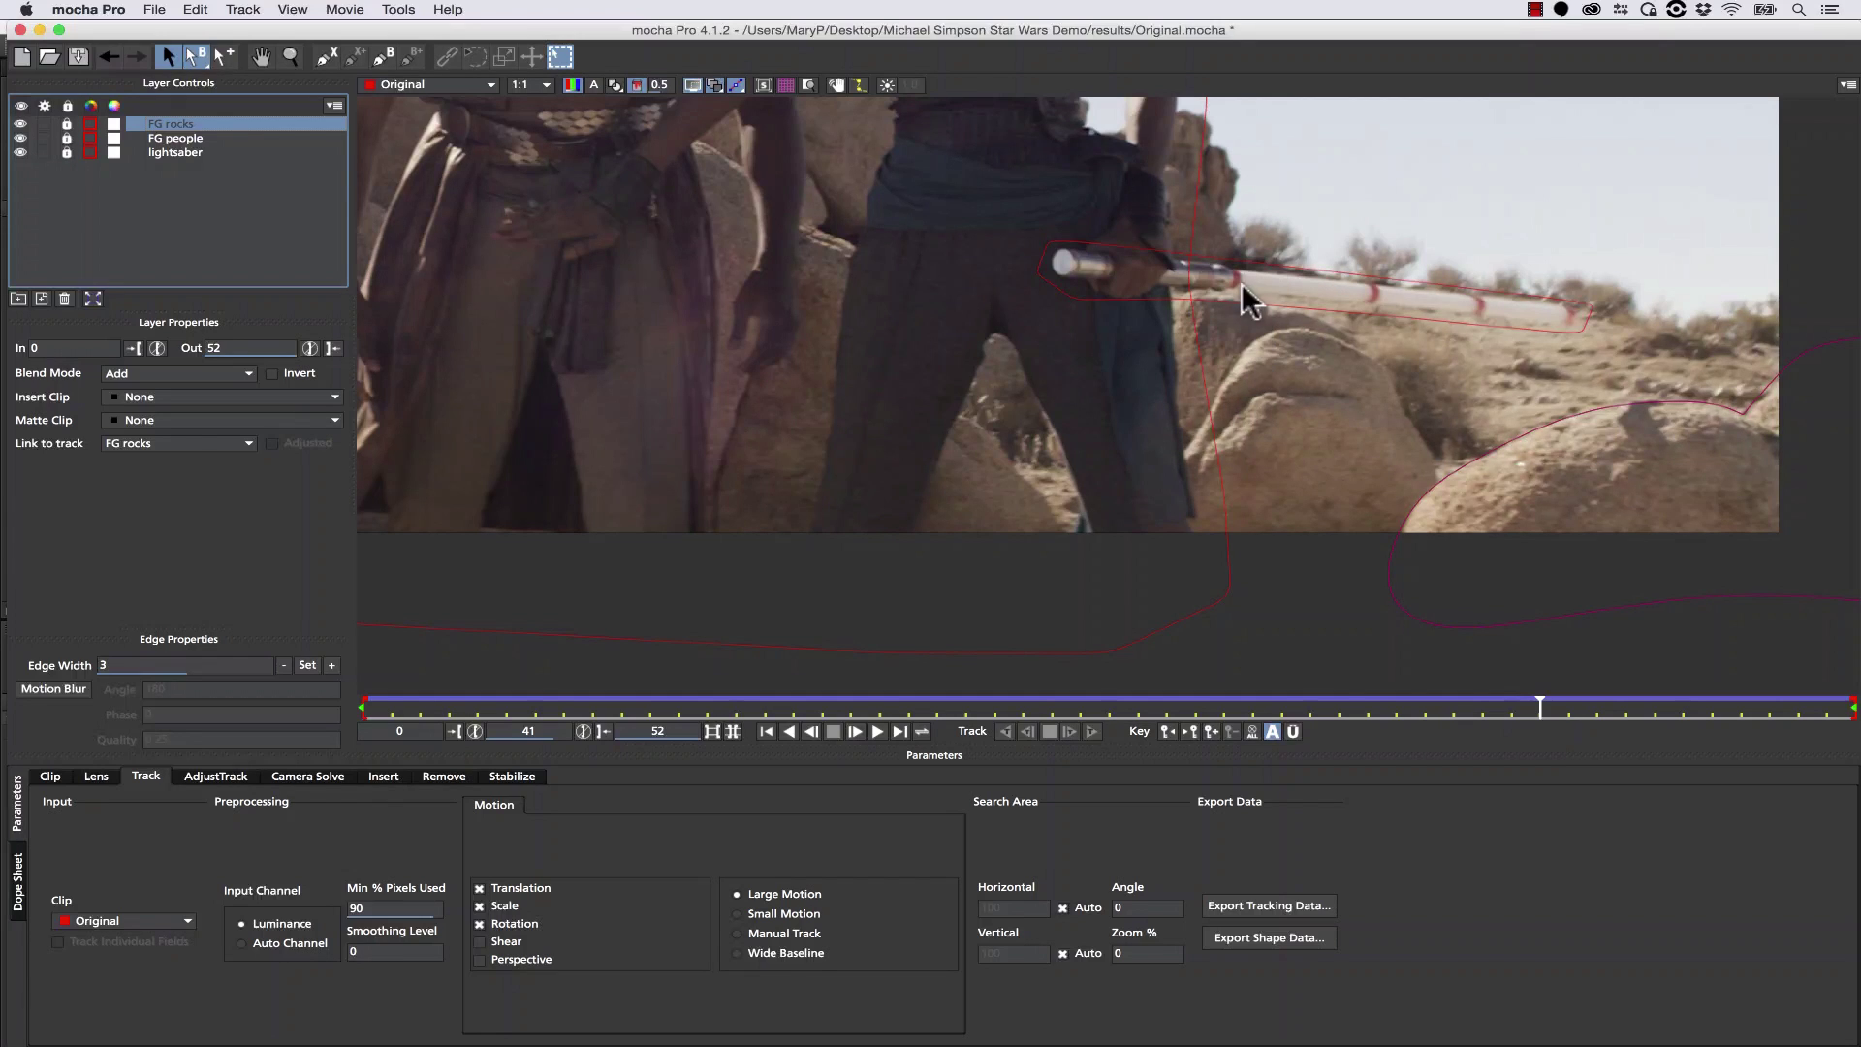
Draw a closed X-spline around the middle rock beside the standing person at frame 41, extending it below the frame edge.
click(327, 56)
click(582, 127)
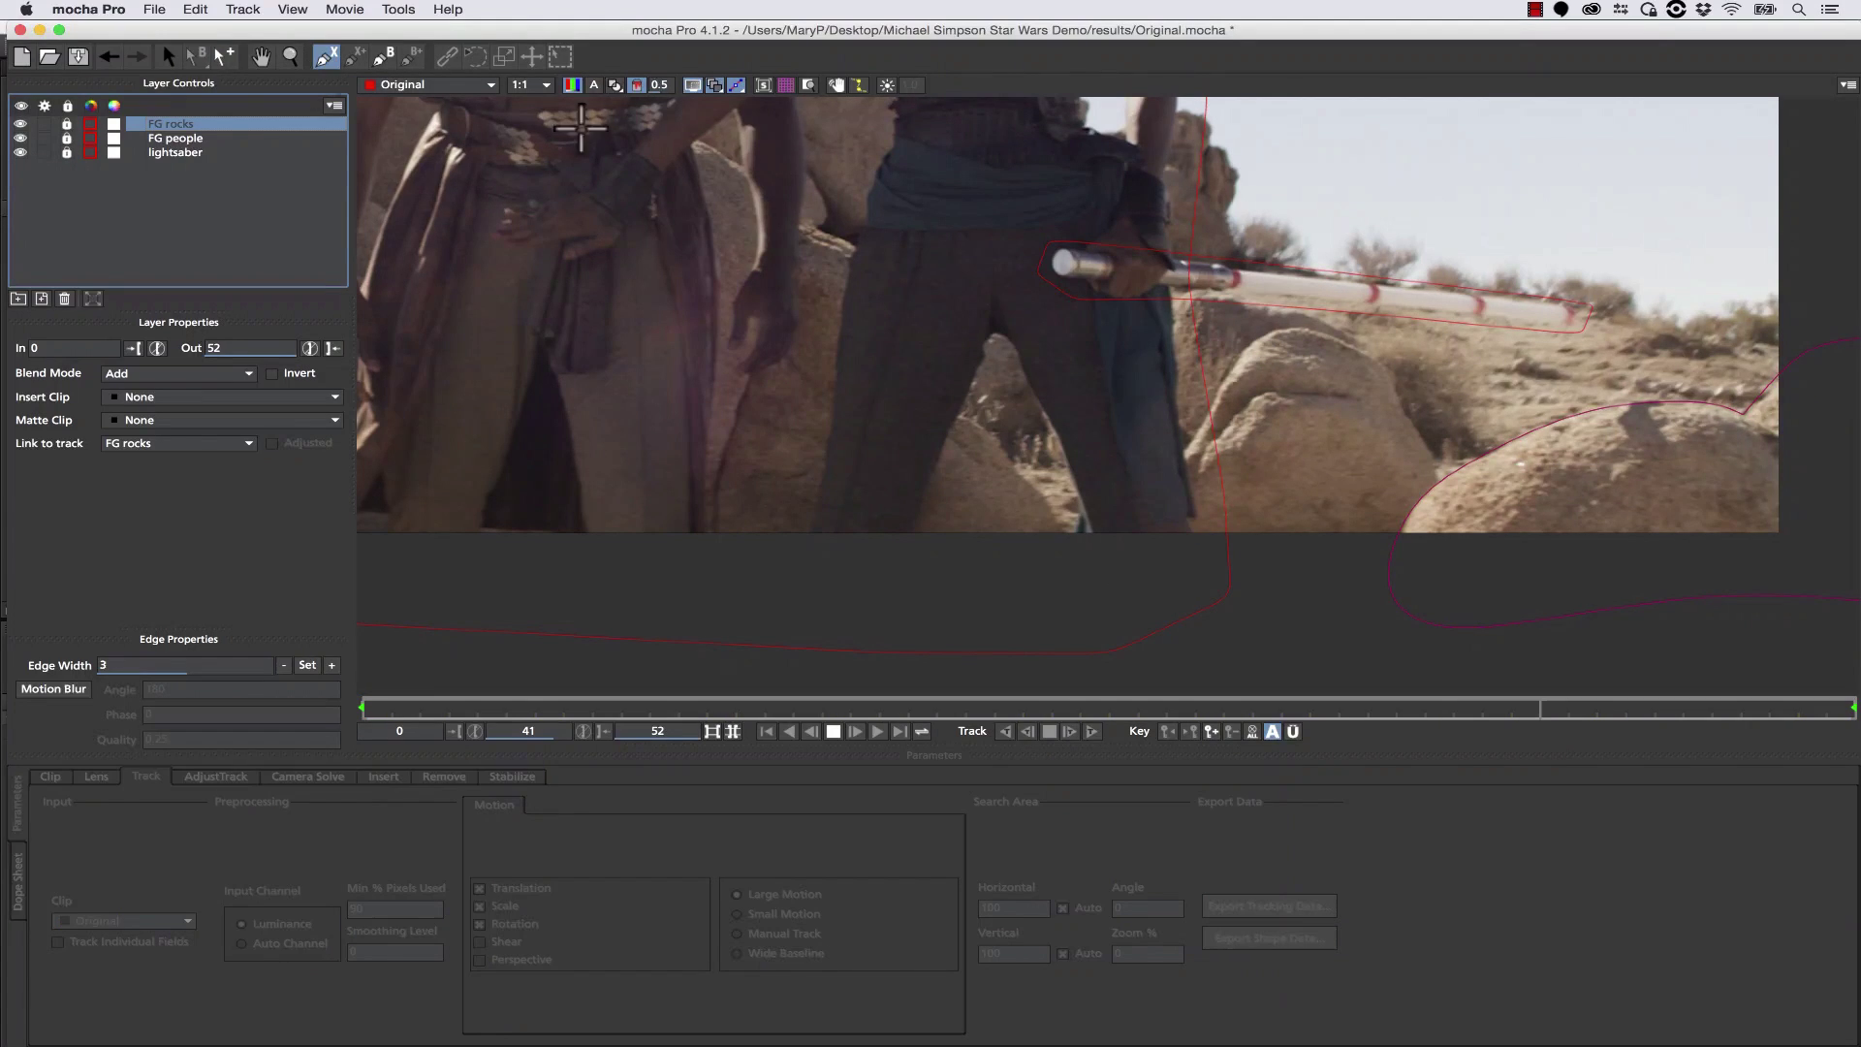
click(1104, 570)
click(1171, 458)
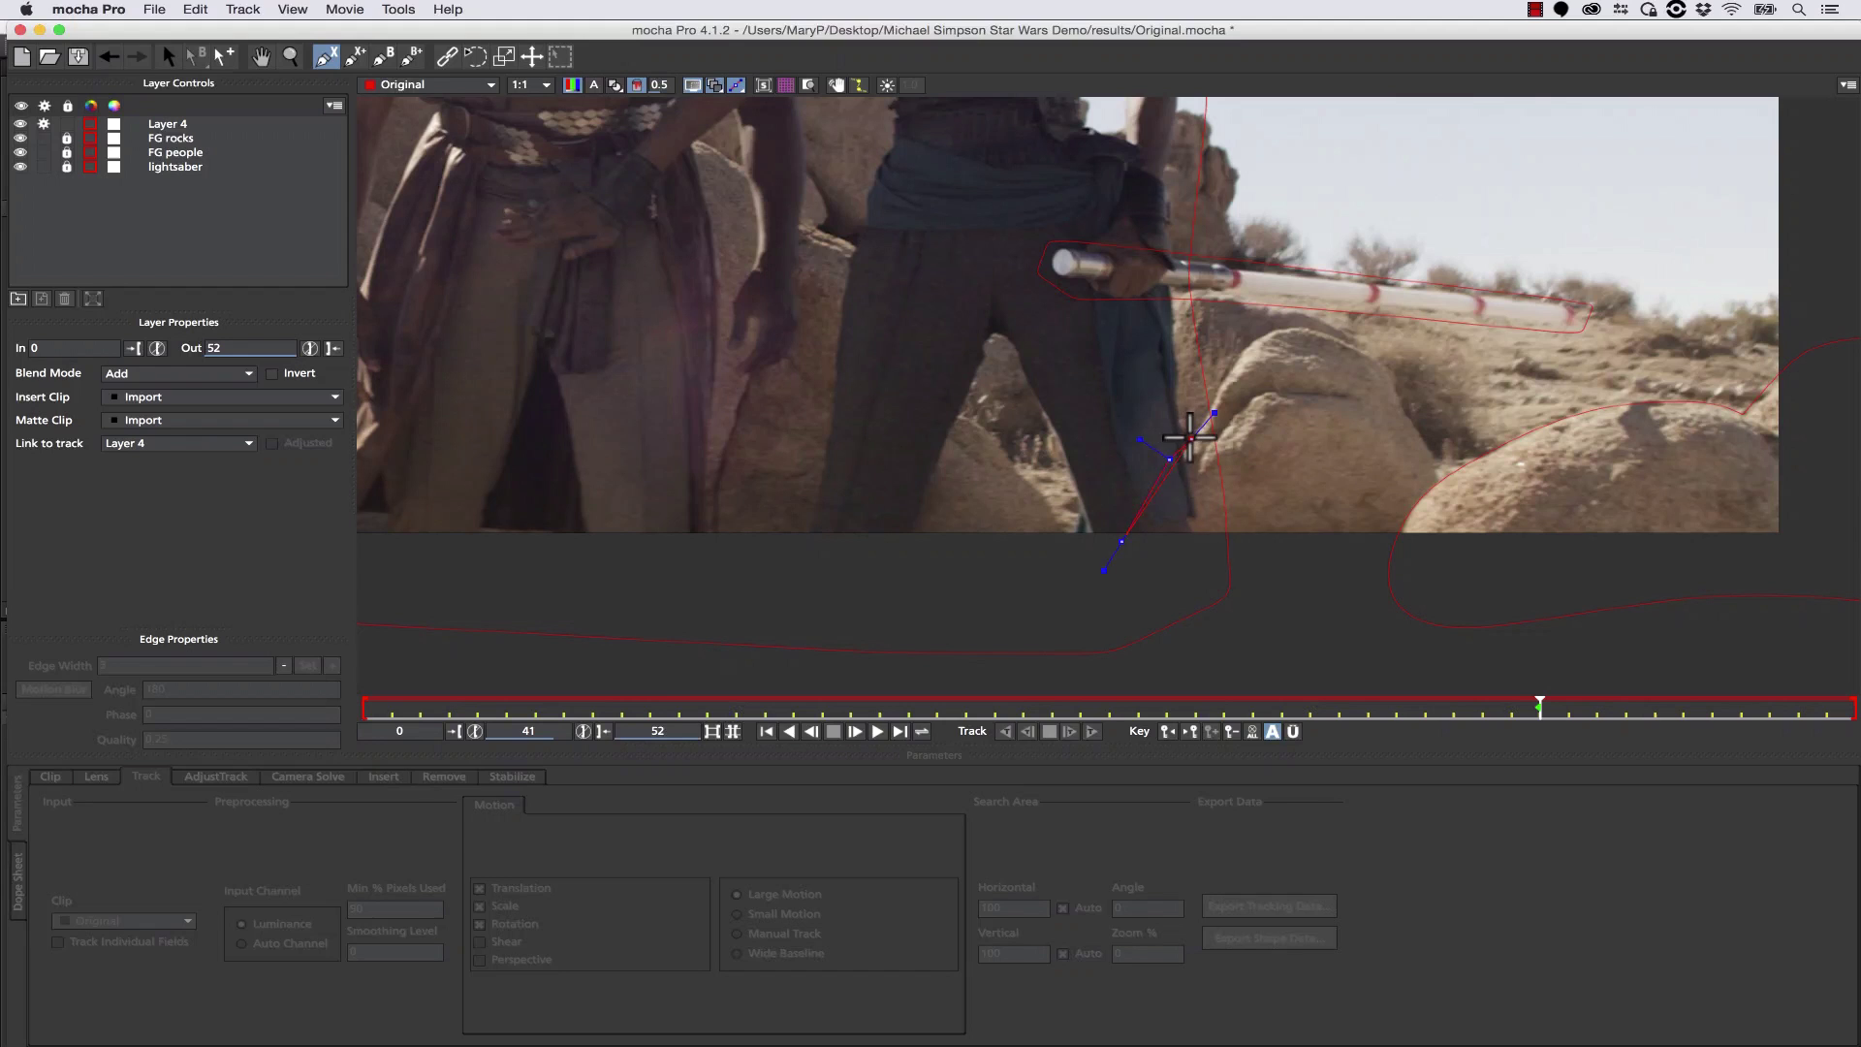
click(1192, 438)
click(1225, 371)
click(1255, 341)
click(1284, 327)
click(1311, 328)
click(1385, 359)
click(1396, 384)
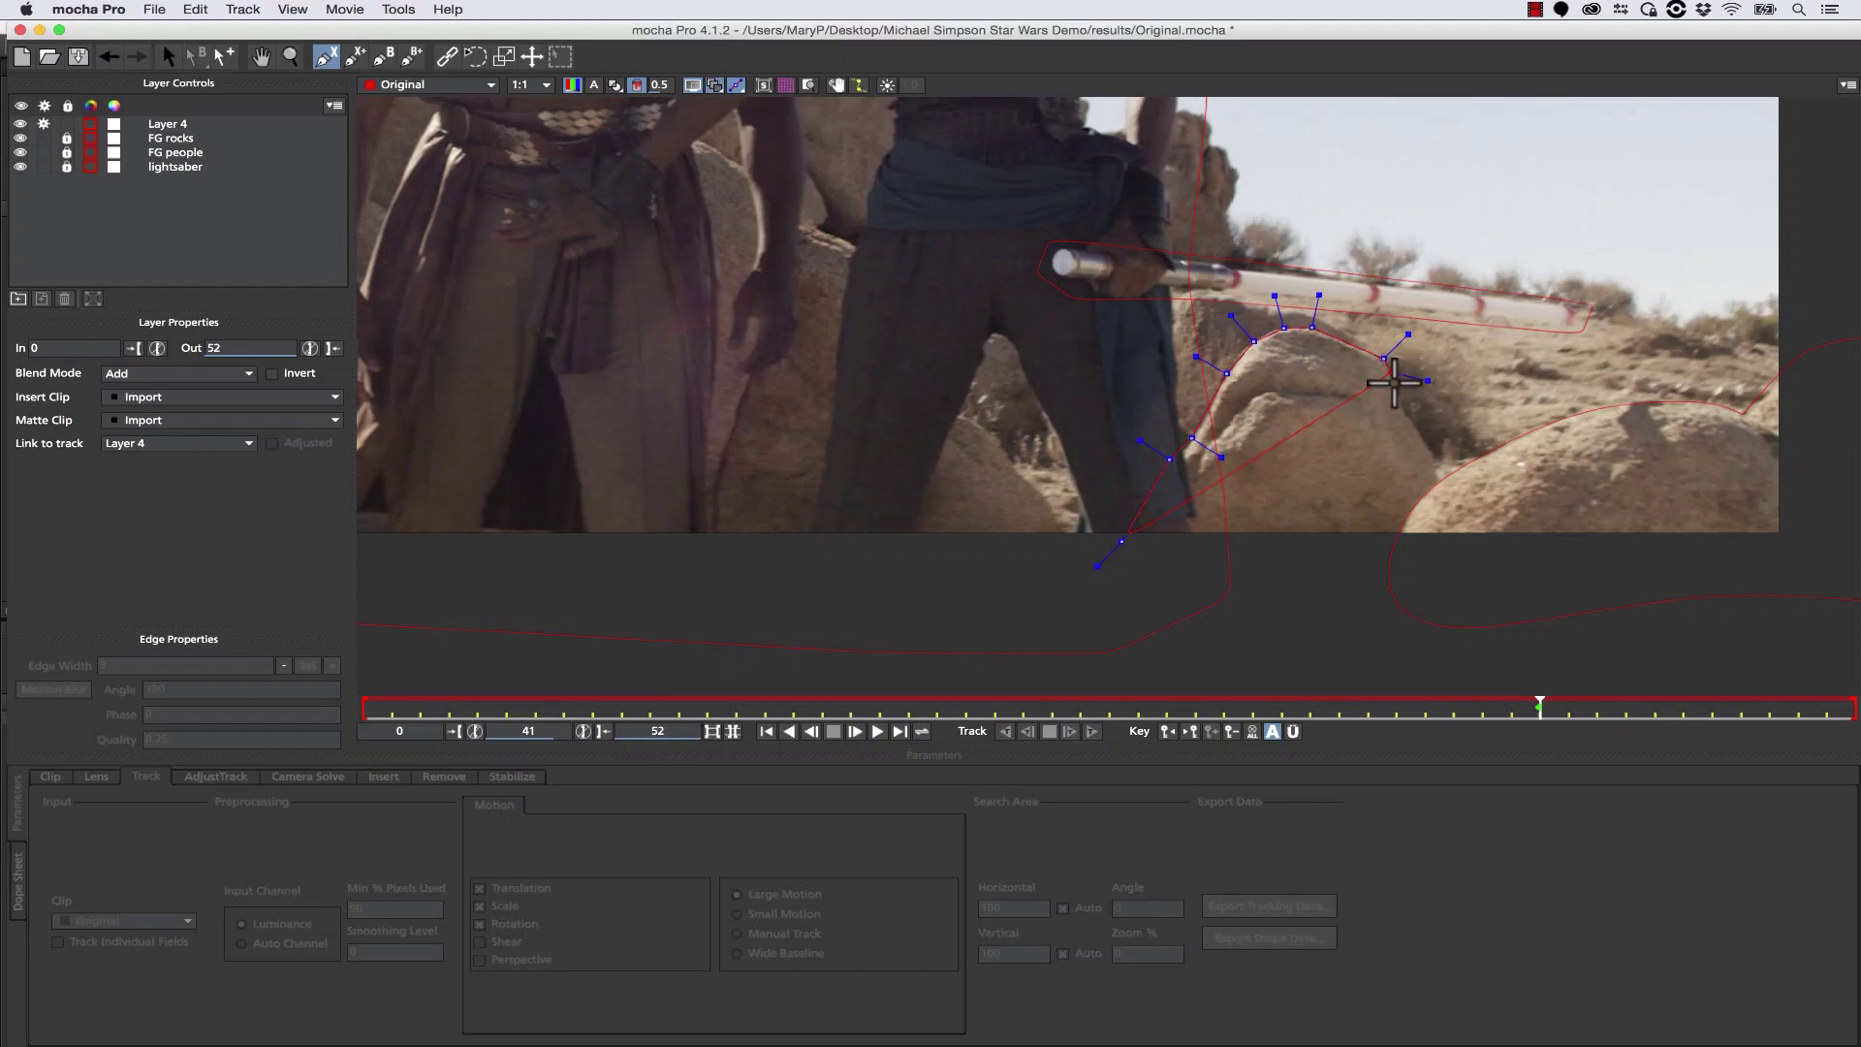
click(1403, 413)
click(1430, 464)
click(1458, 505)
click(1413, 632)
right_click(1396, 628)
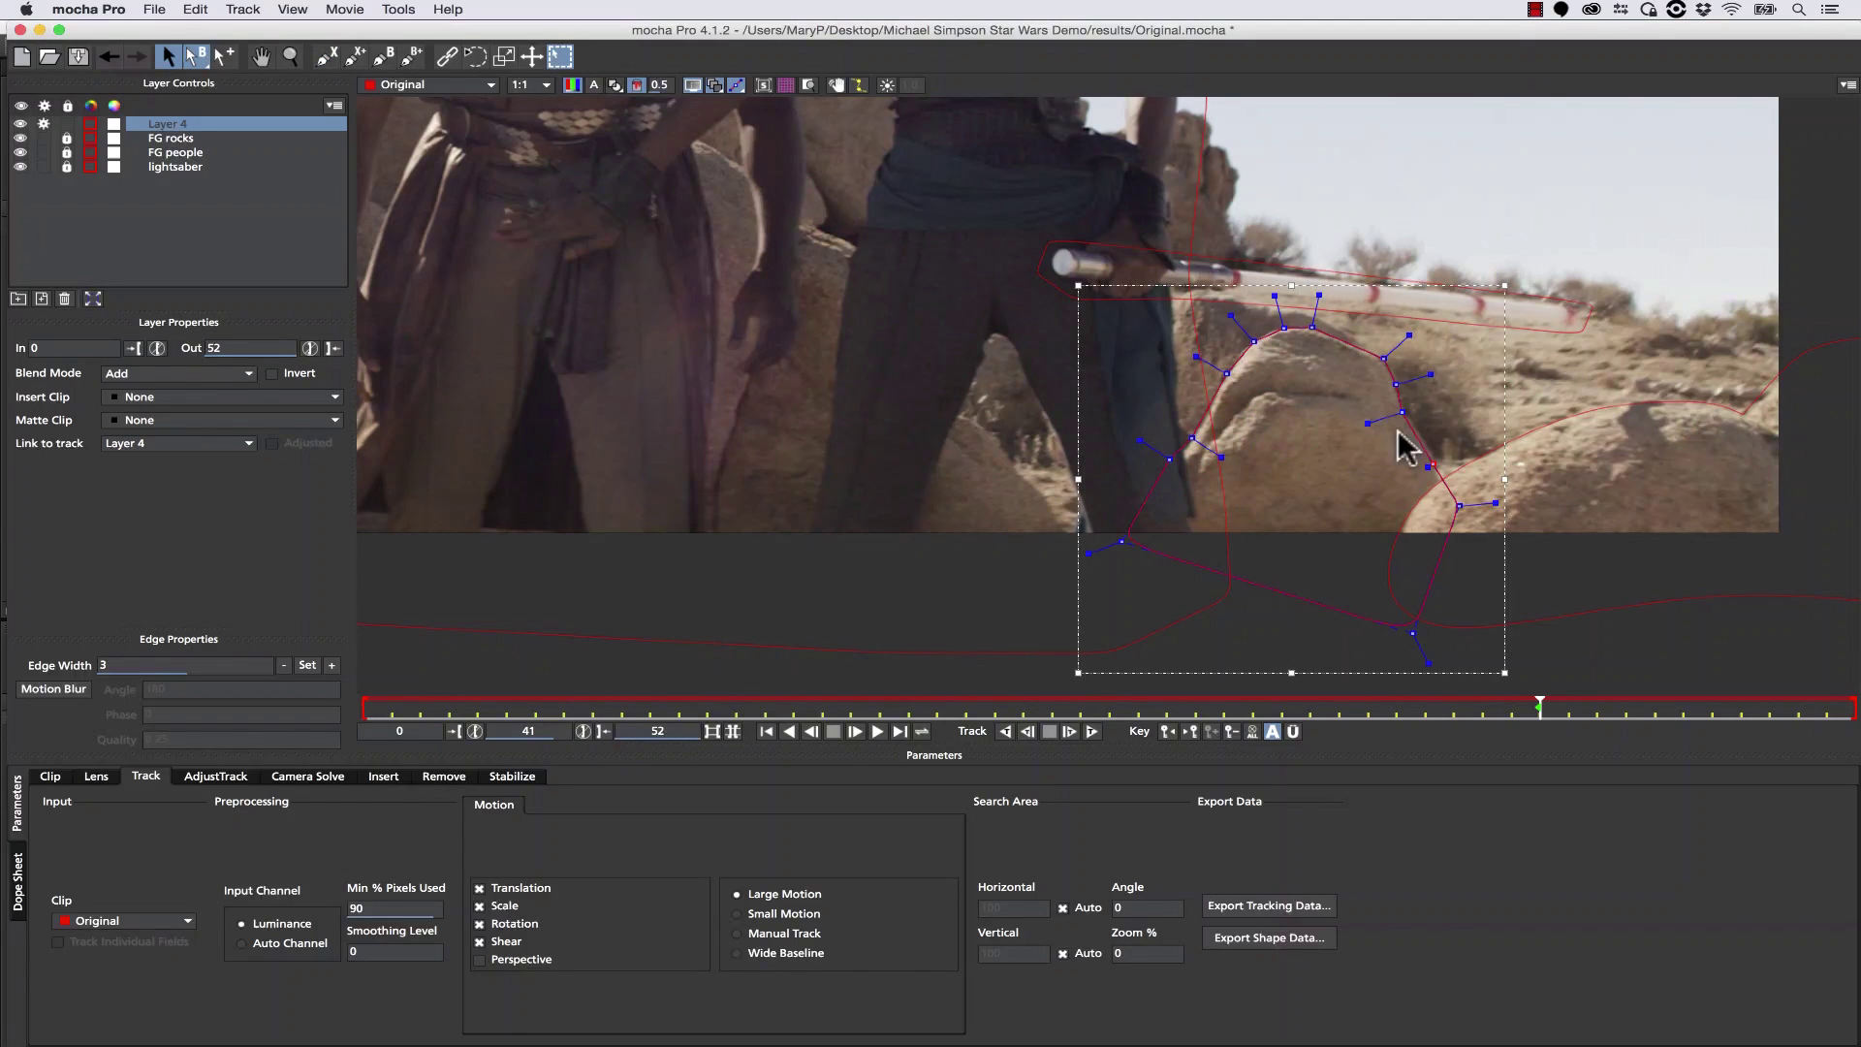
Draw a second closed X-spline around the rock directly behind the middle rock at frame 41.
click(327, 56)
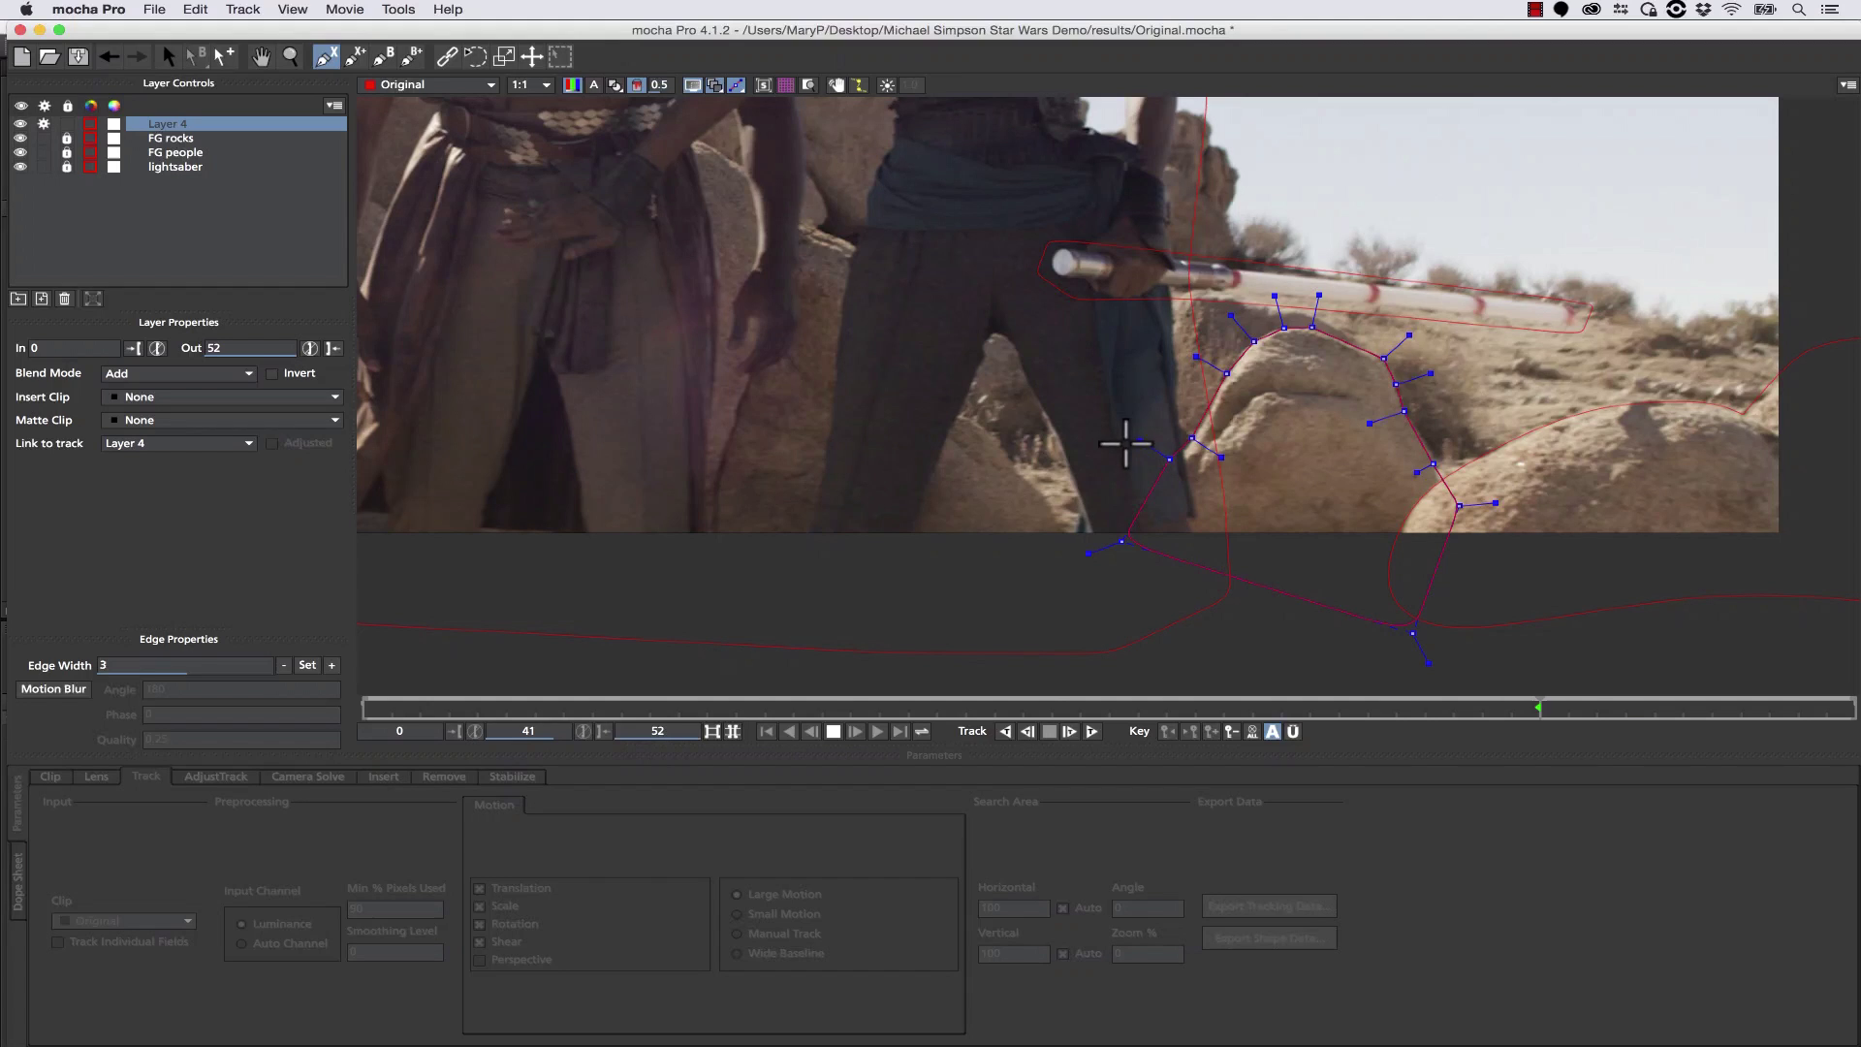
click(1129, 448)
click(1187, 276)
click(1176, 305)
click(1201, 288)
click(1248, 297)
click(1278, 311)
click(1296, 307)
click(1362, 338)
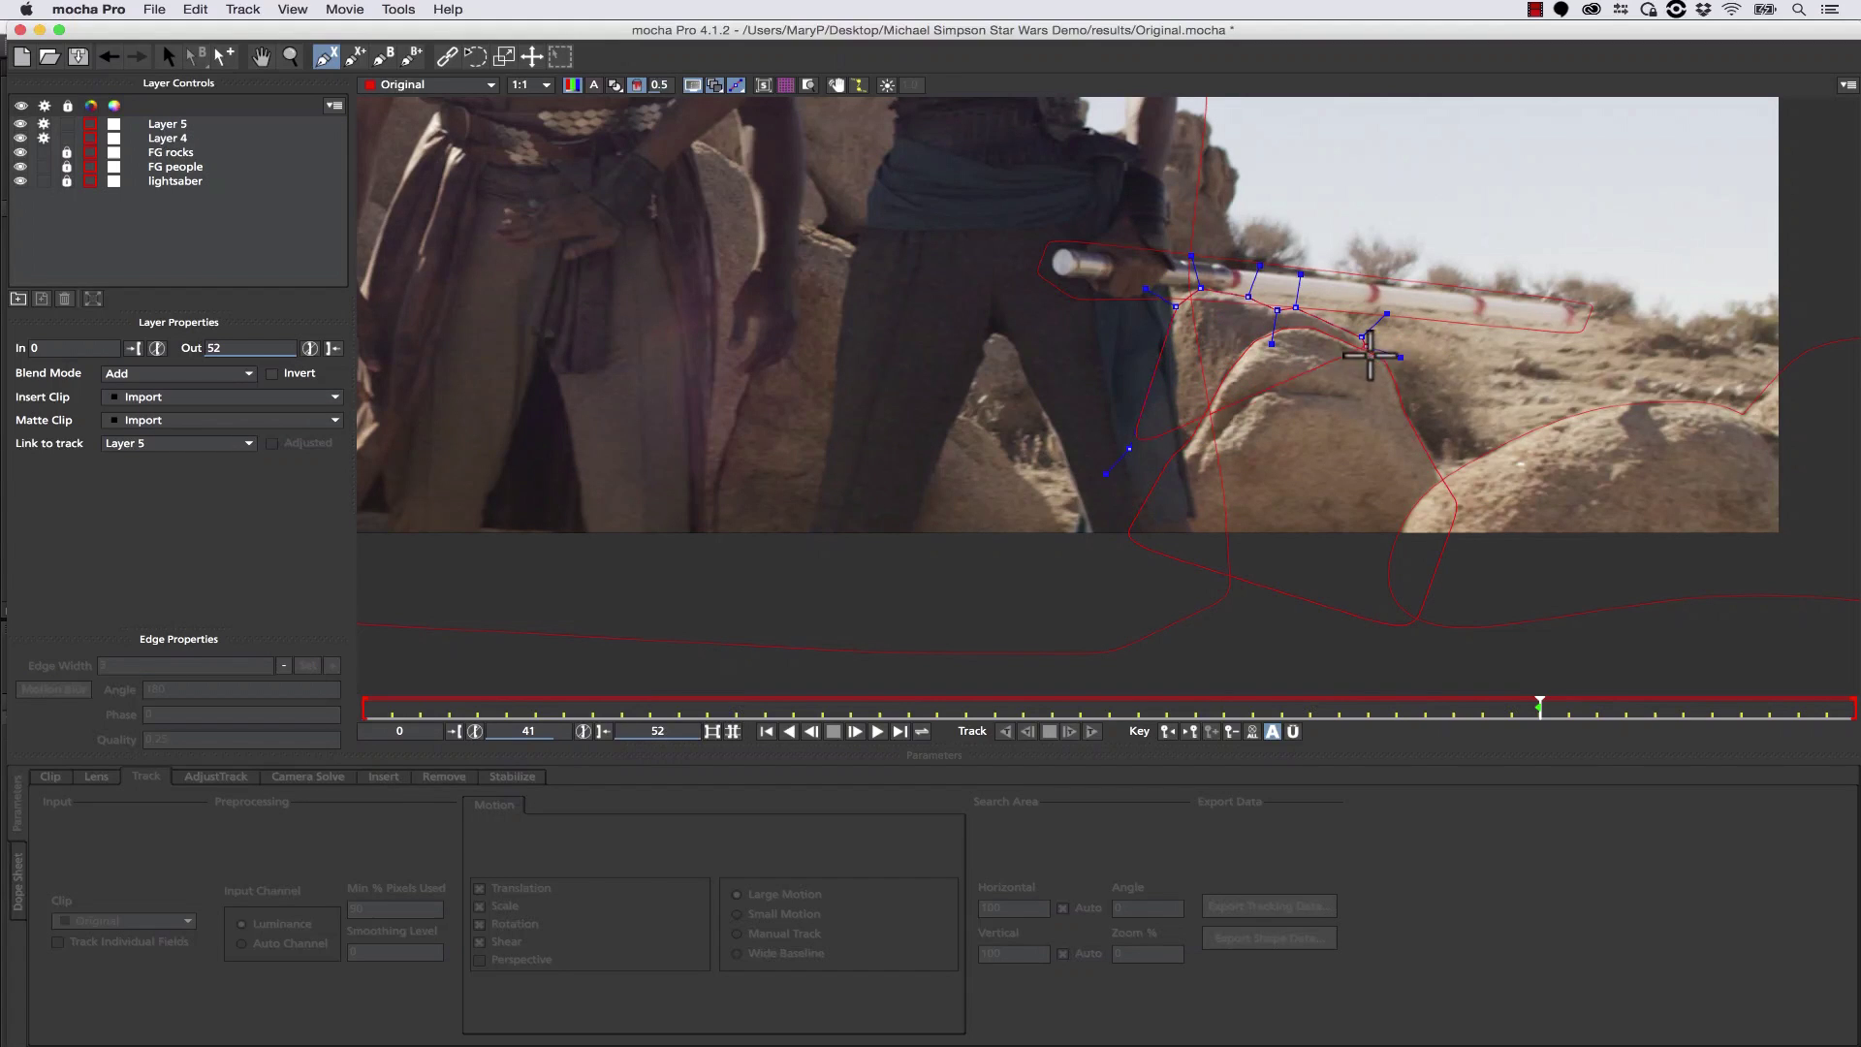
click(1376, 362)
click(1392, 469)
click(1220, 545)
right_click(1207, 542)
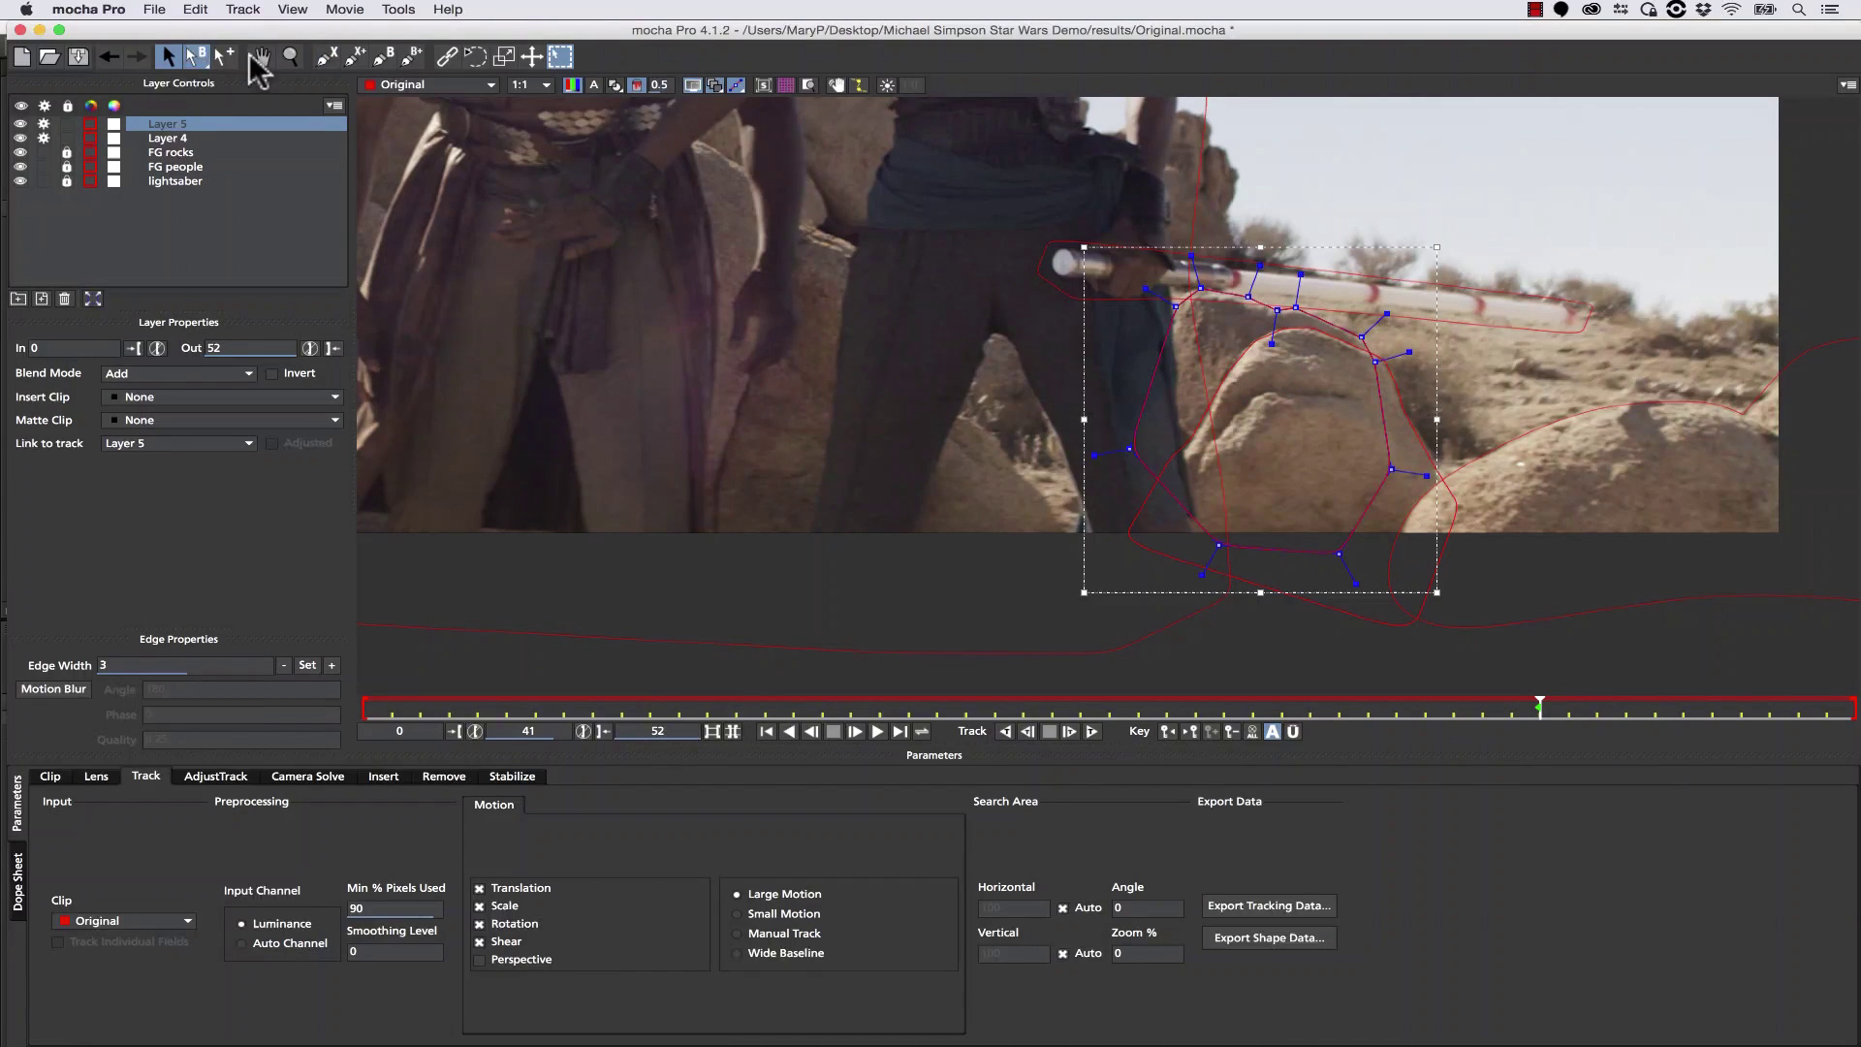
Draw a large closed X-spline around the desert background beside the people, reaching past the frame's side and lower edge.
key(z)
drag(1110, 254, 1019, 356)
click(326, 56)
click(1094, 202)
click(1096, 148)
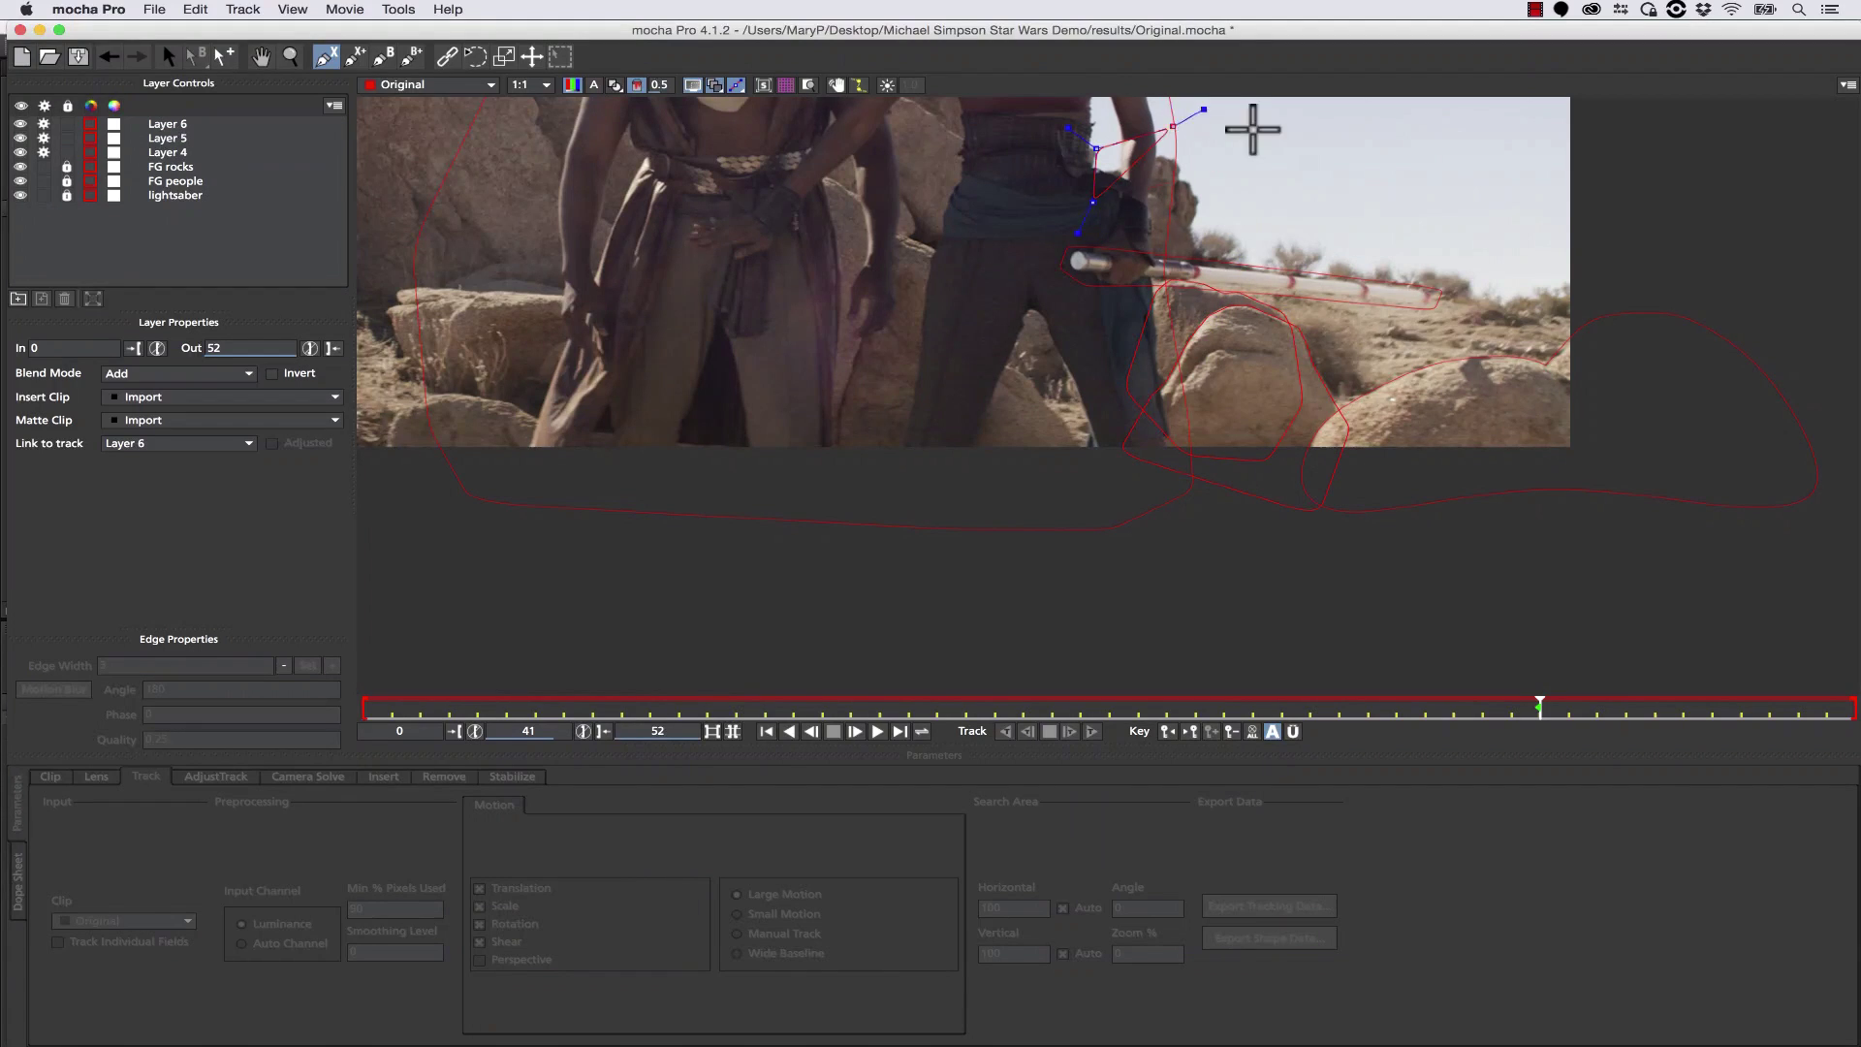
click(1324, 153)
click(1565, 214)
click(1641, 282)
click(1642, 418)
click(1601, 464)
click(1349, 511)
click(1179, 511)
click(1110, 499)
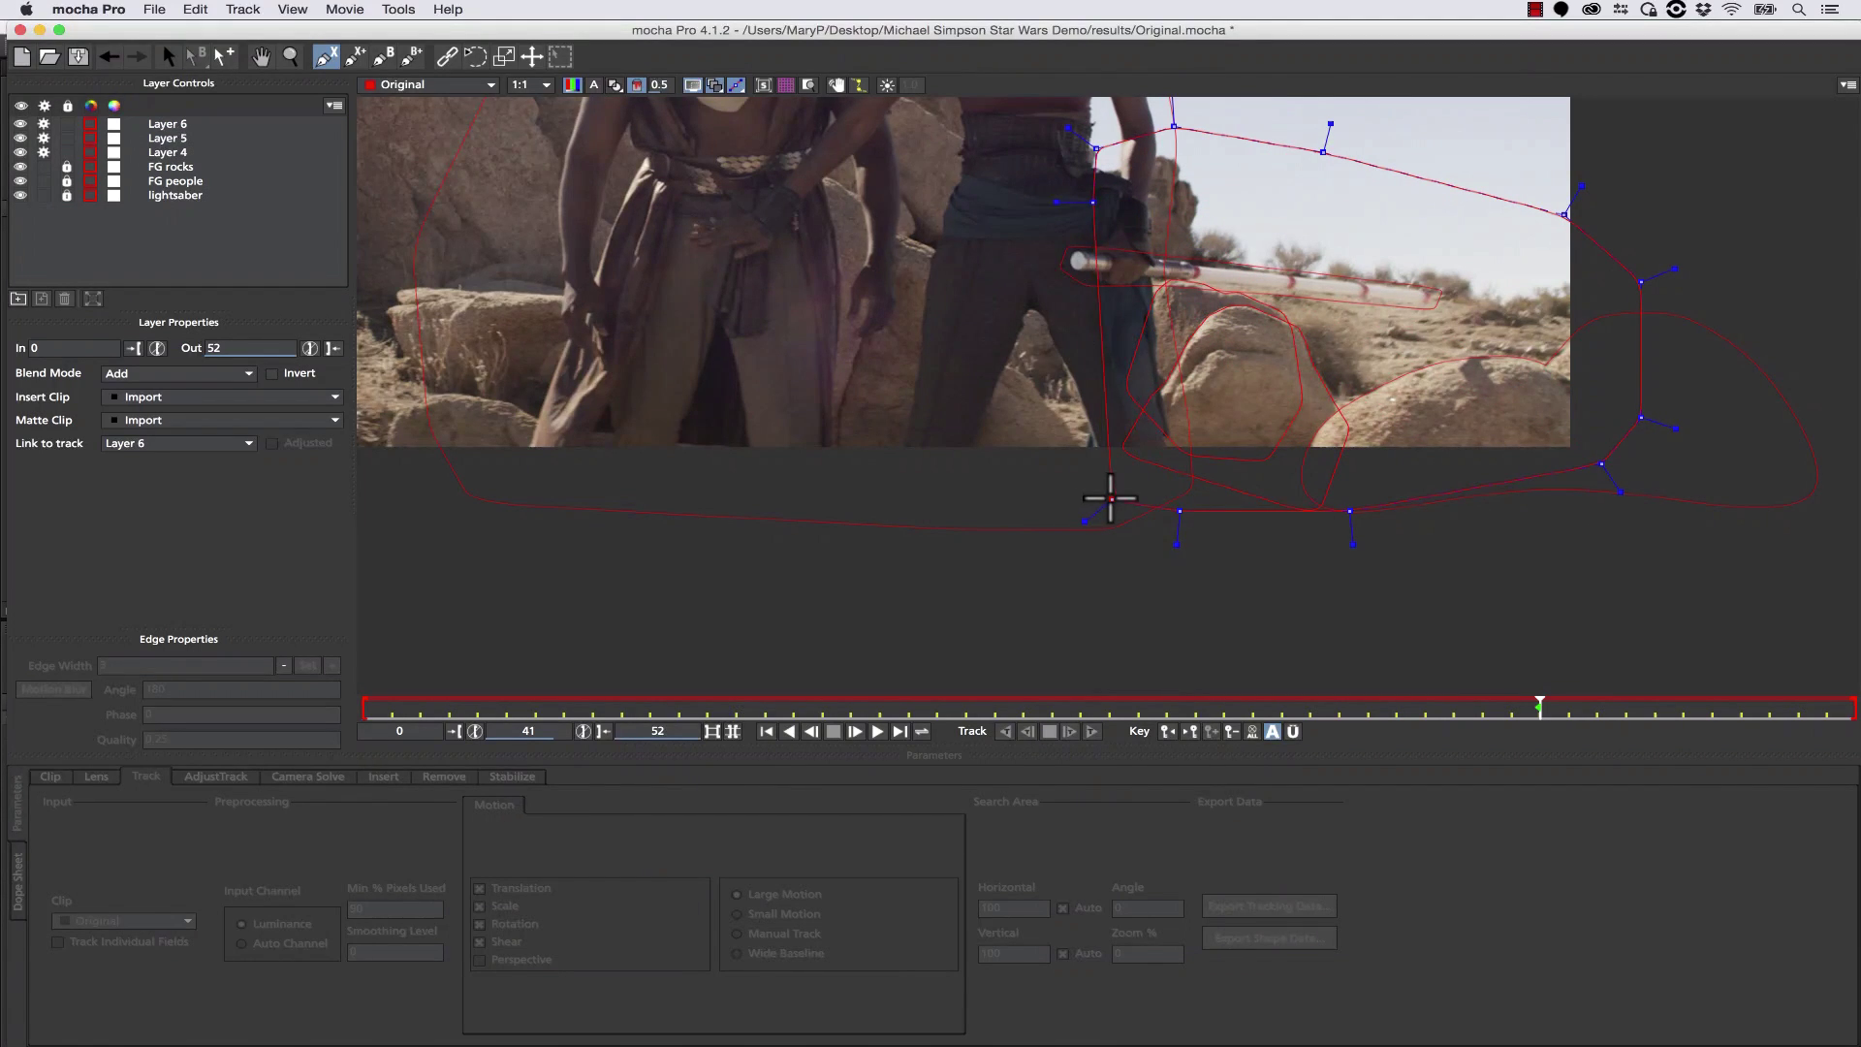
right_click(1062, 300)
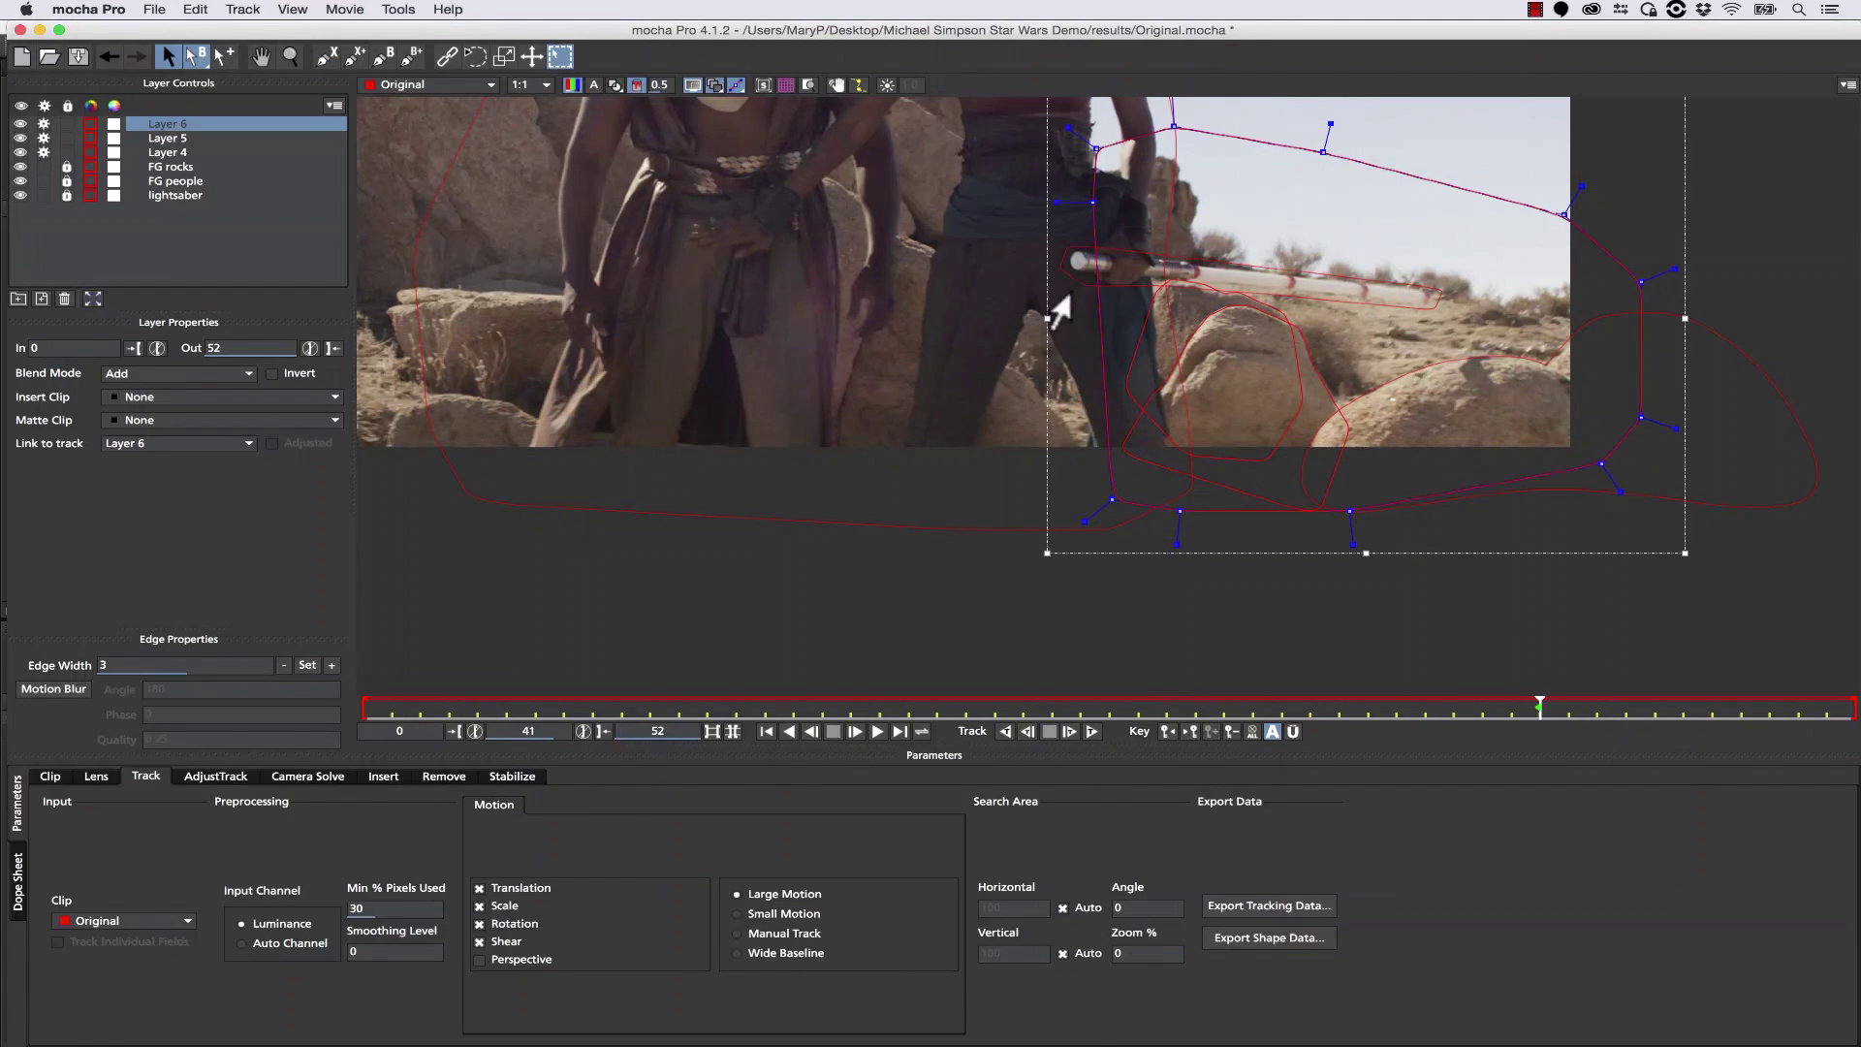
Rename Layer 6 as BG and move it to the end of the layer order.
double_click(160, 124)
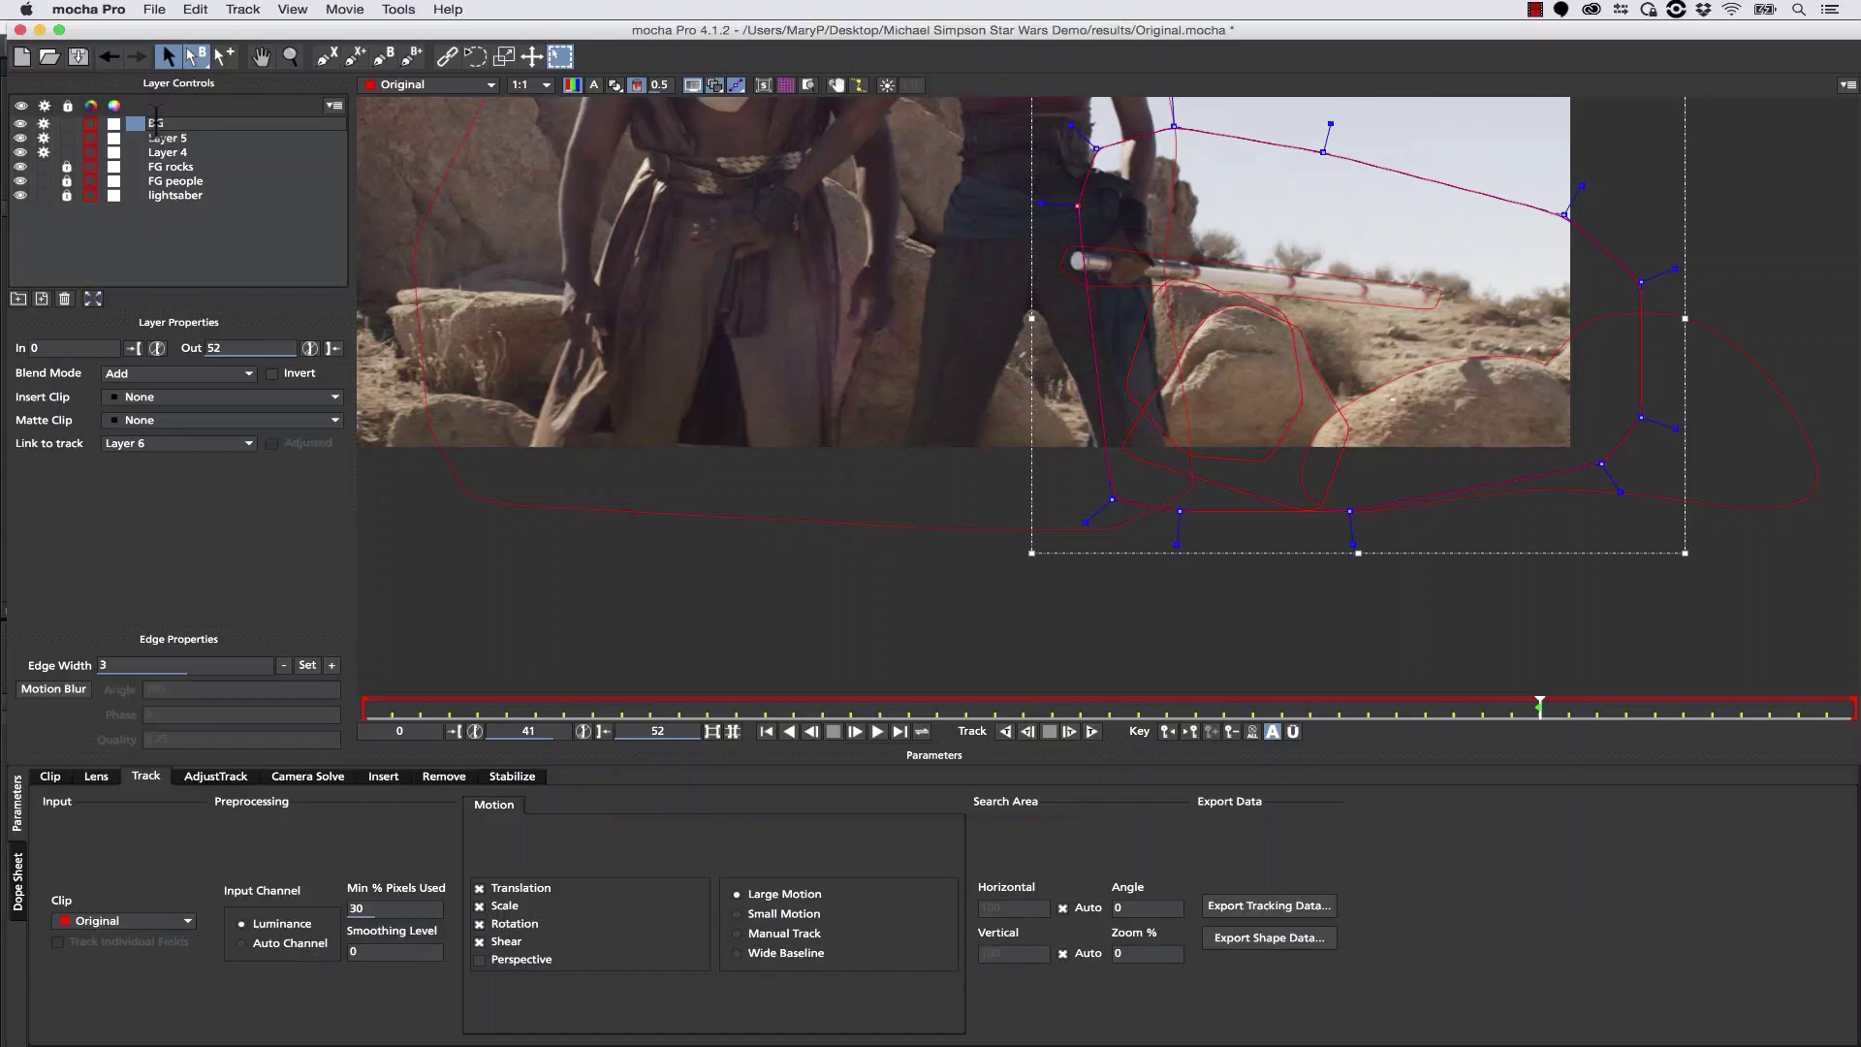
click(155, 222)
click(177, 123)
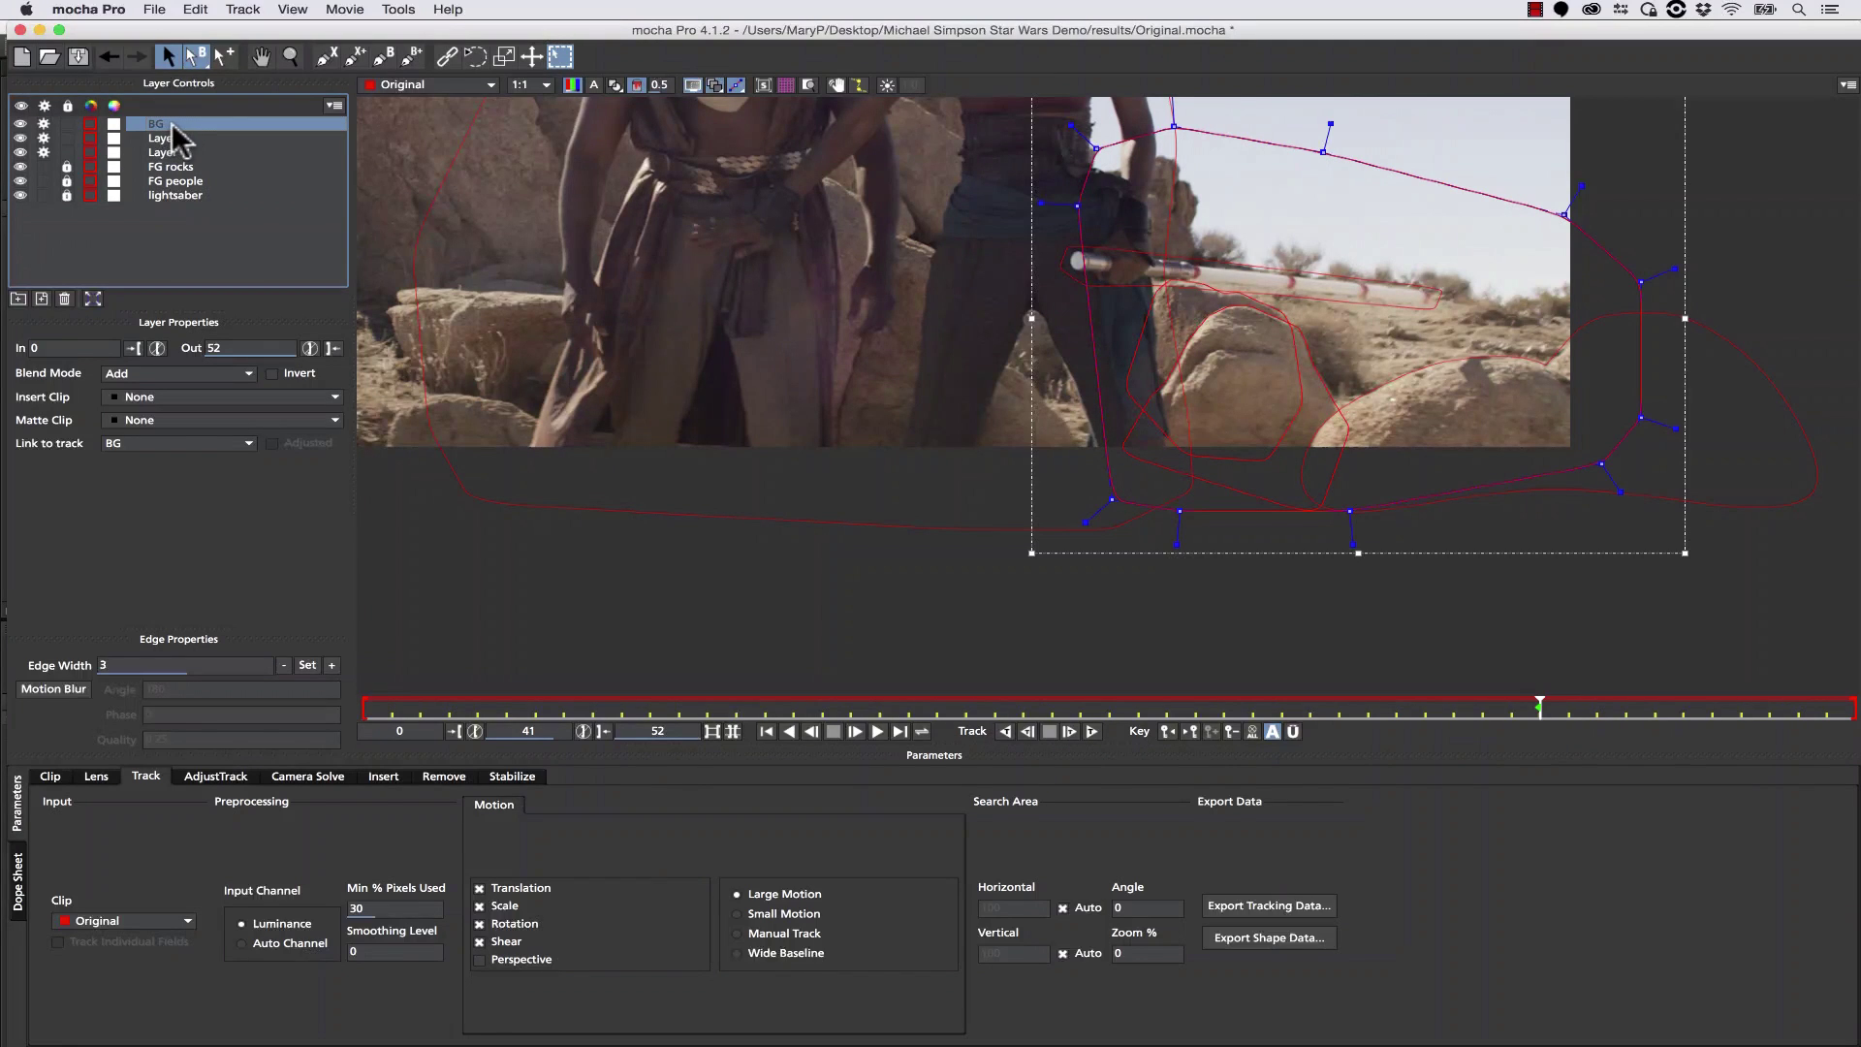
drag(172, 123, 172, 250)
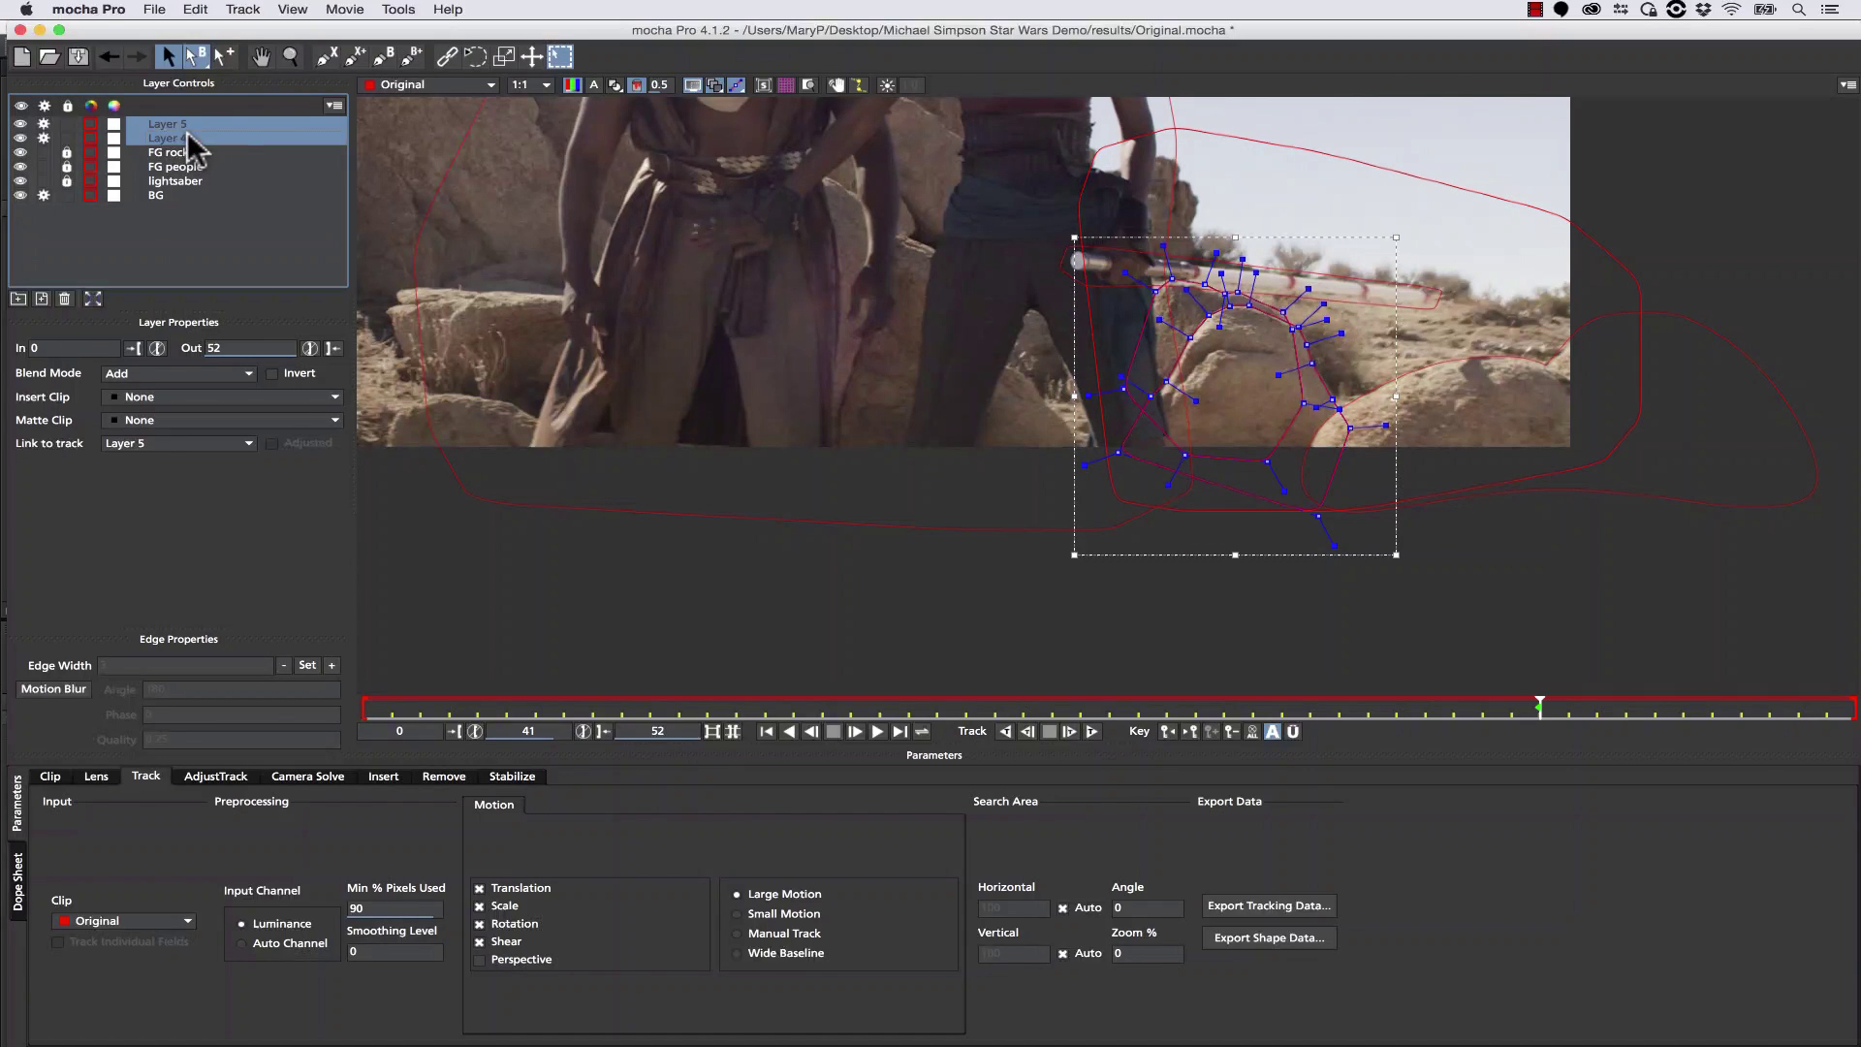
Rename Layer 5 as "bg rock" and place it between the lightsaber and BG layers.
click(184, 130)
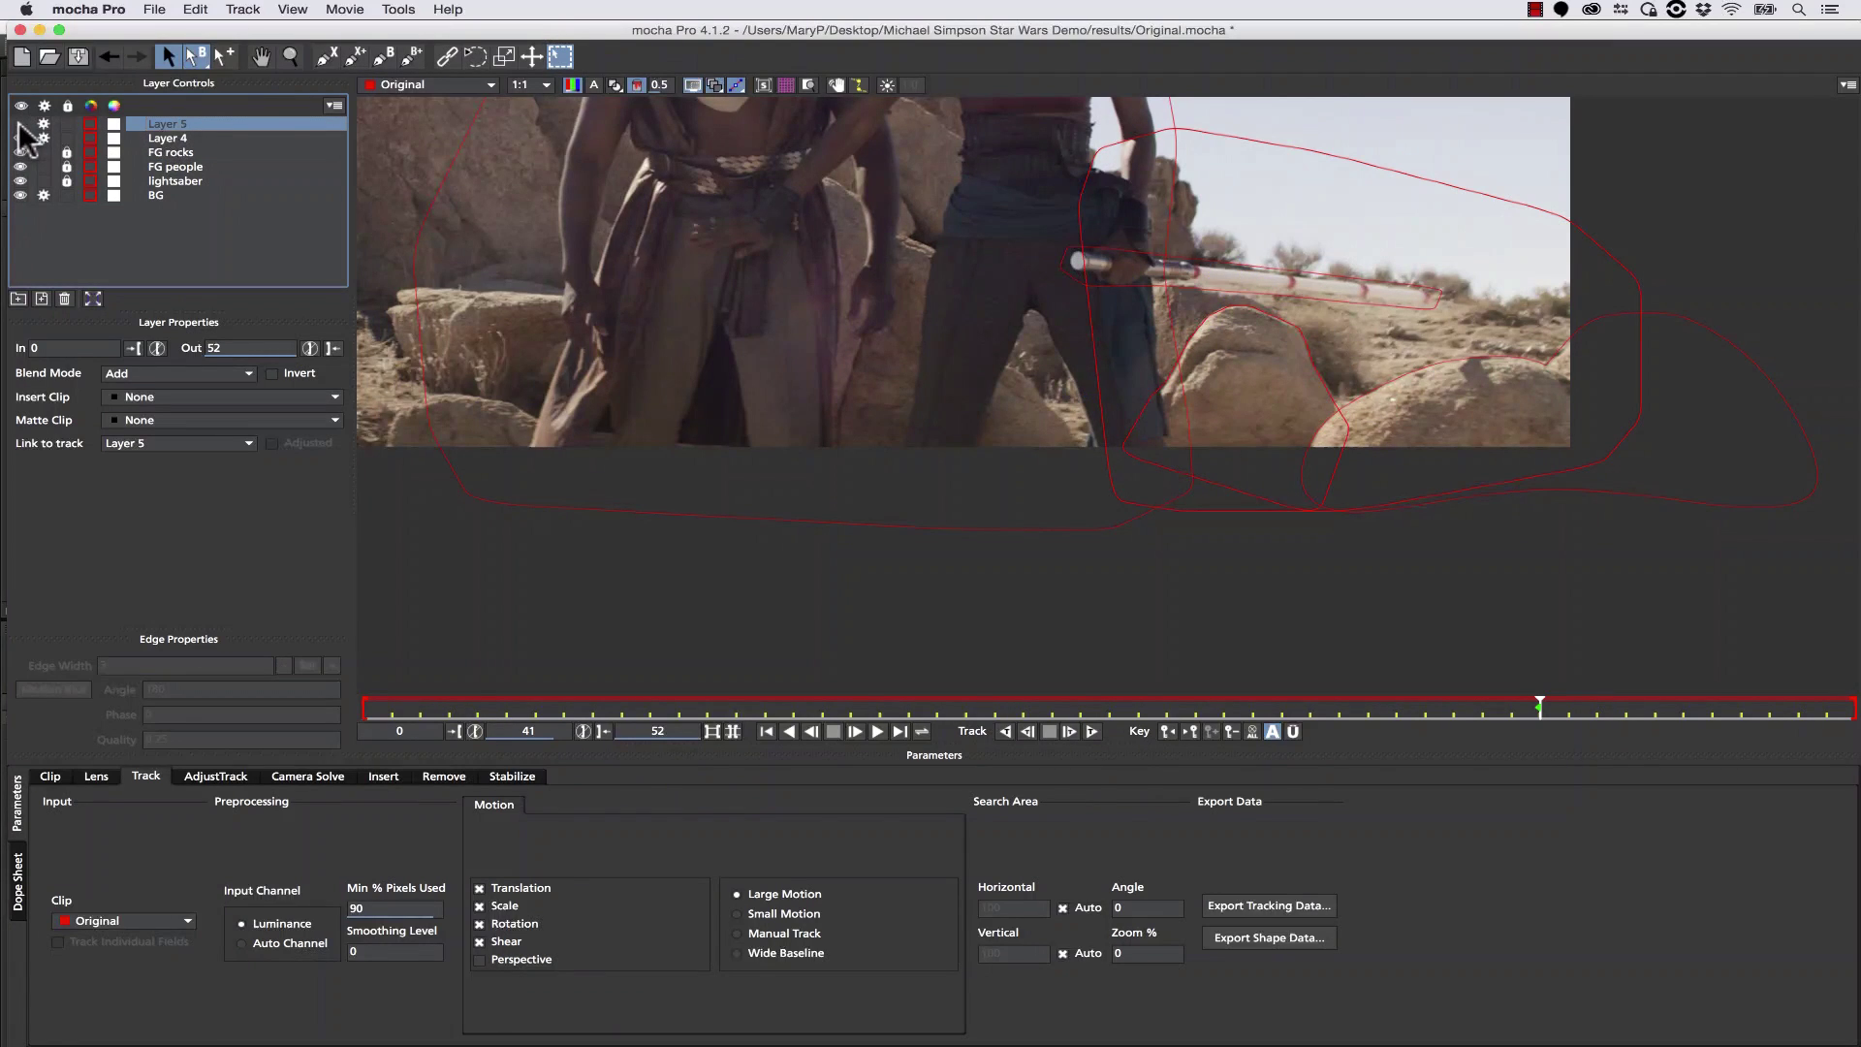
double_click(172, 125)
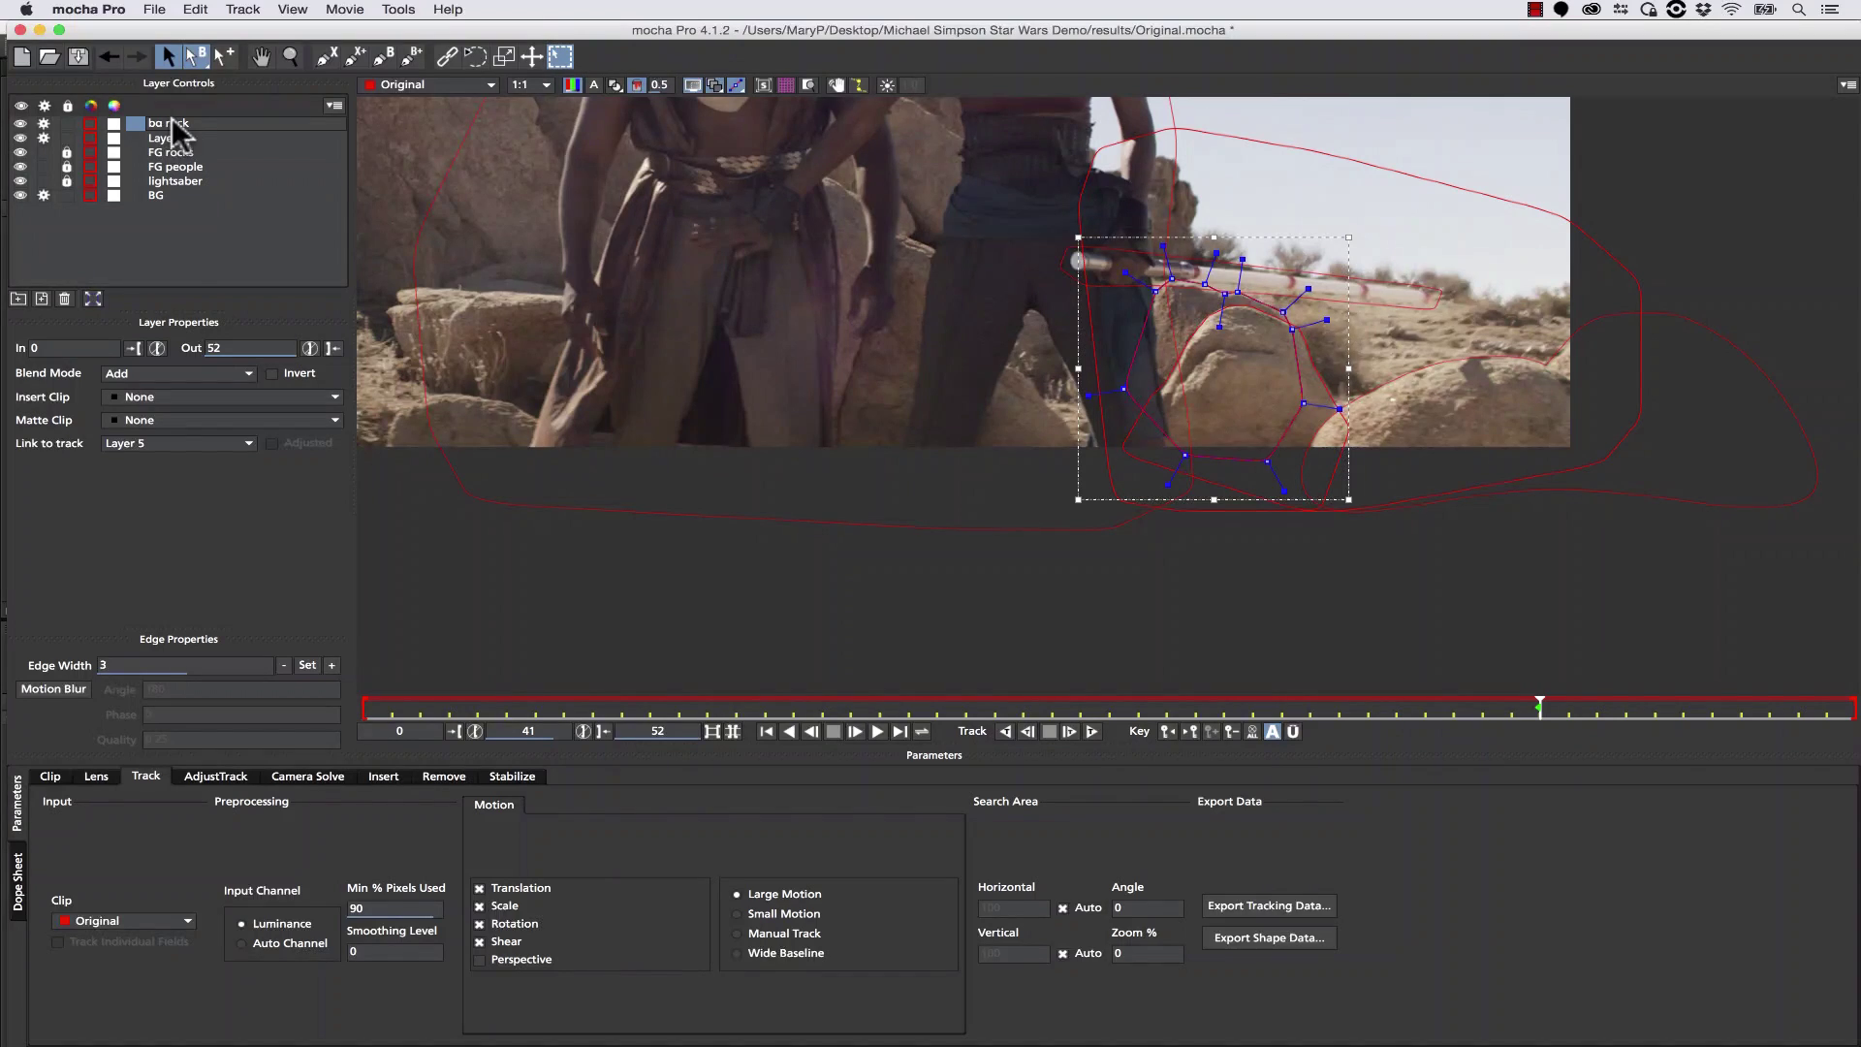
text(bg rock)
key(Return)
drag(205, 120, 188, 182)
Rename Layer 4 as "mg rock" and place it between the lightsaber and bg rock layers.
double_click(178, 124)
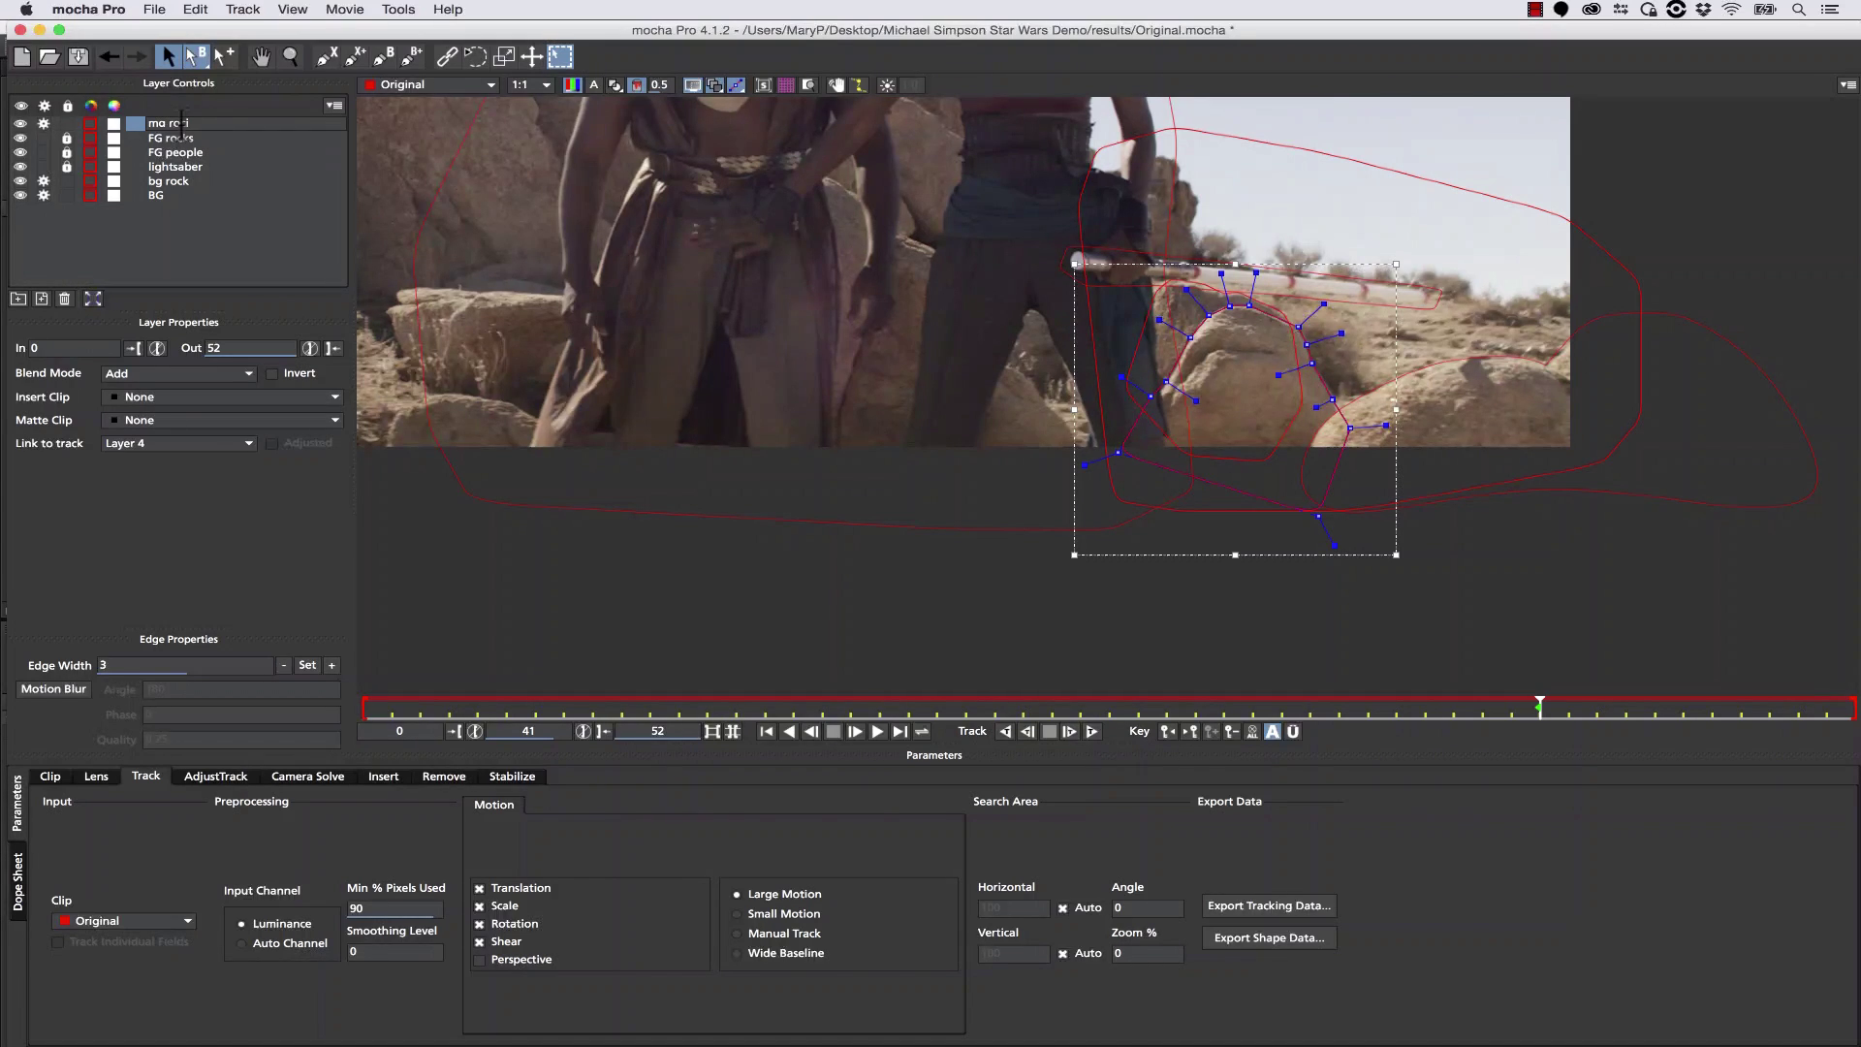
click(183, 215)
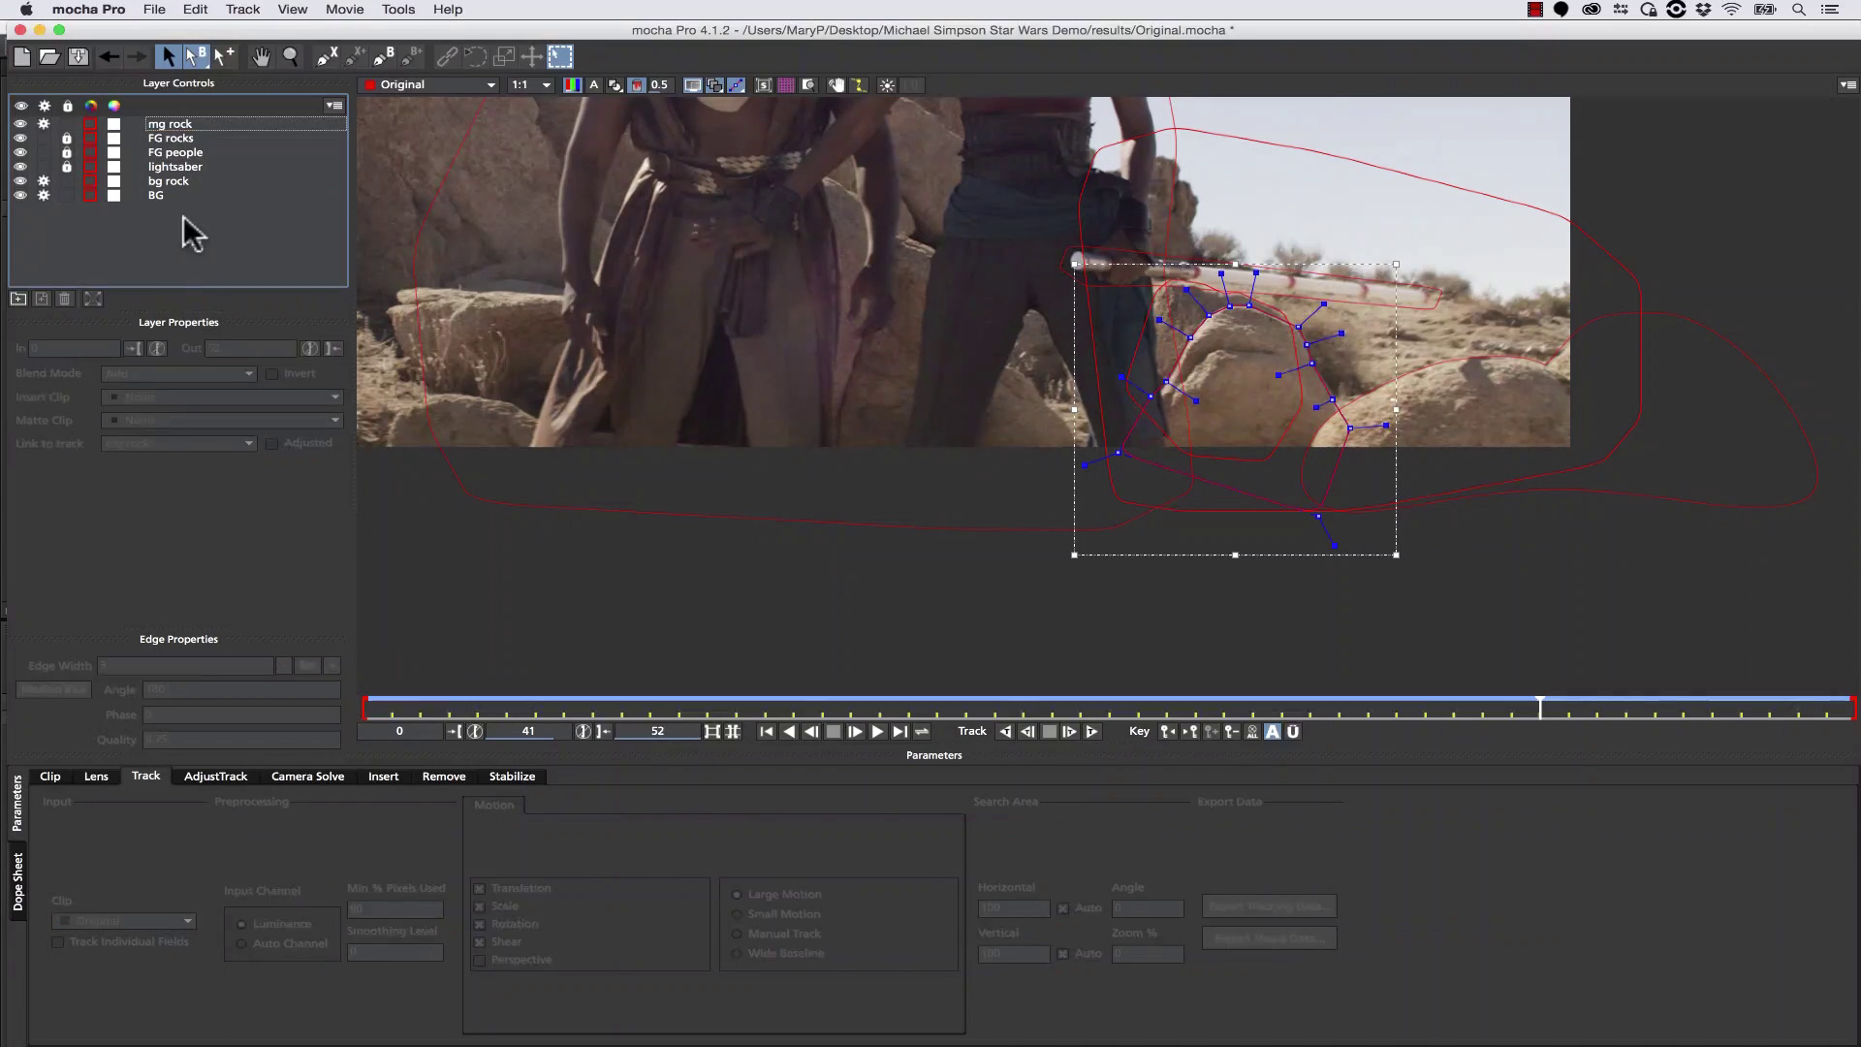
click(188, 125)
double_click(185, 123)
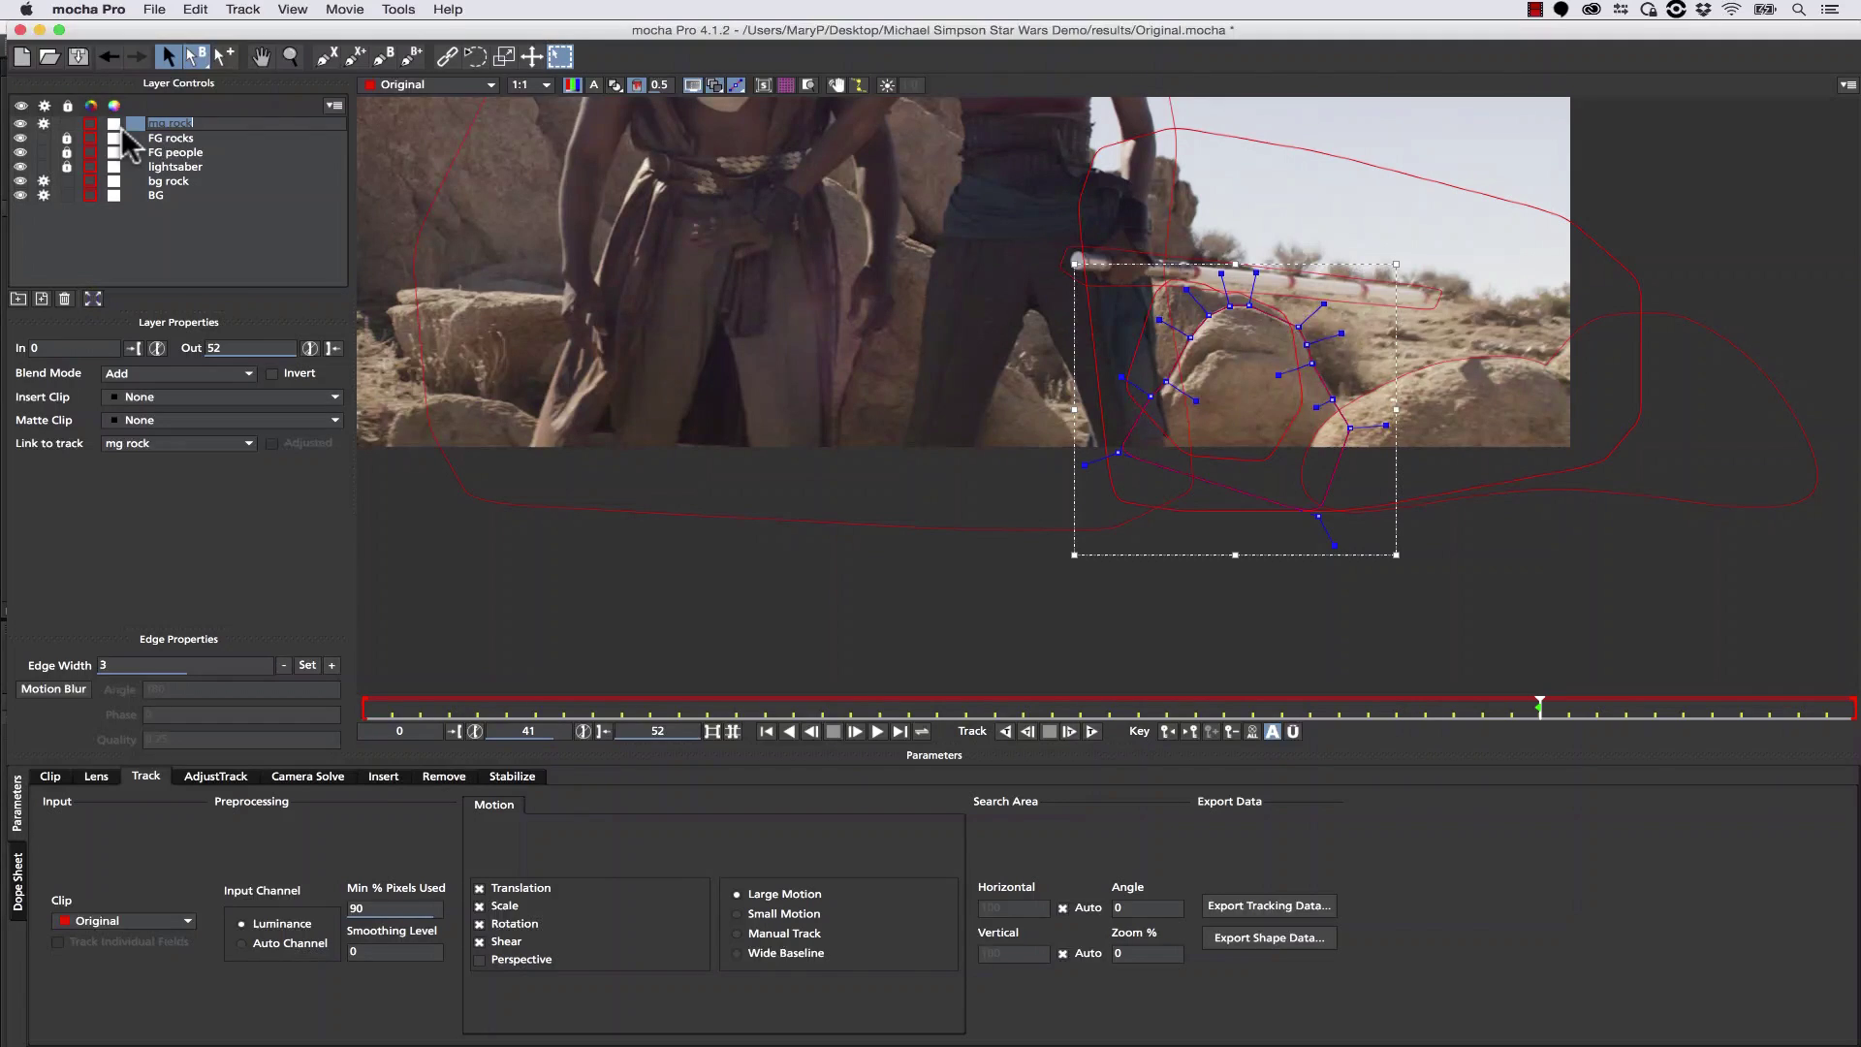
drag(212, 125, 198, 171)
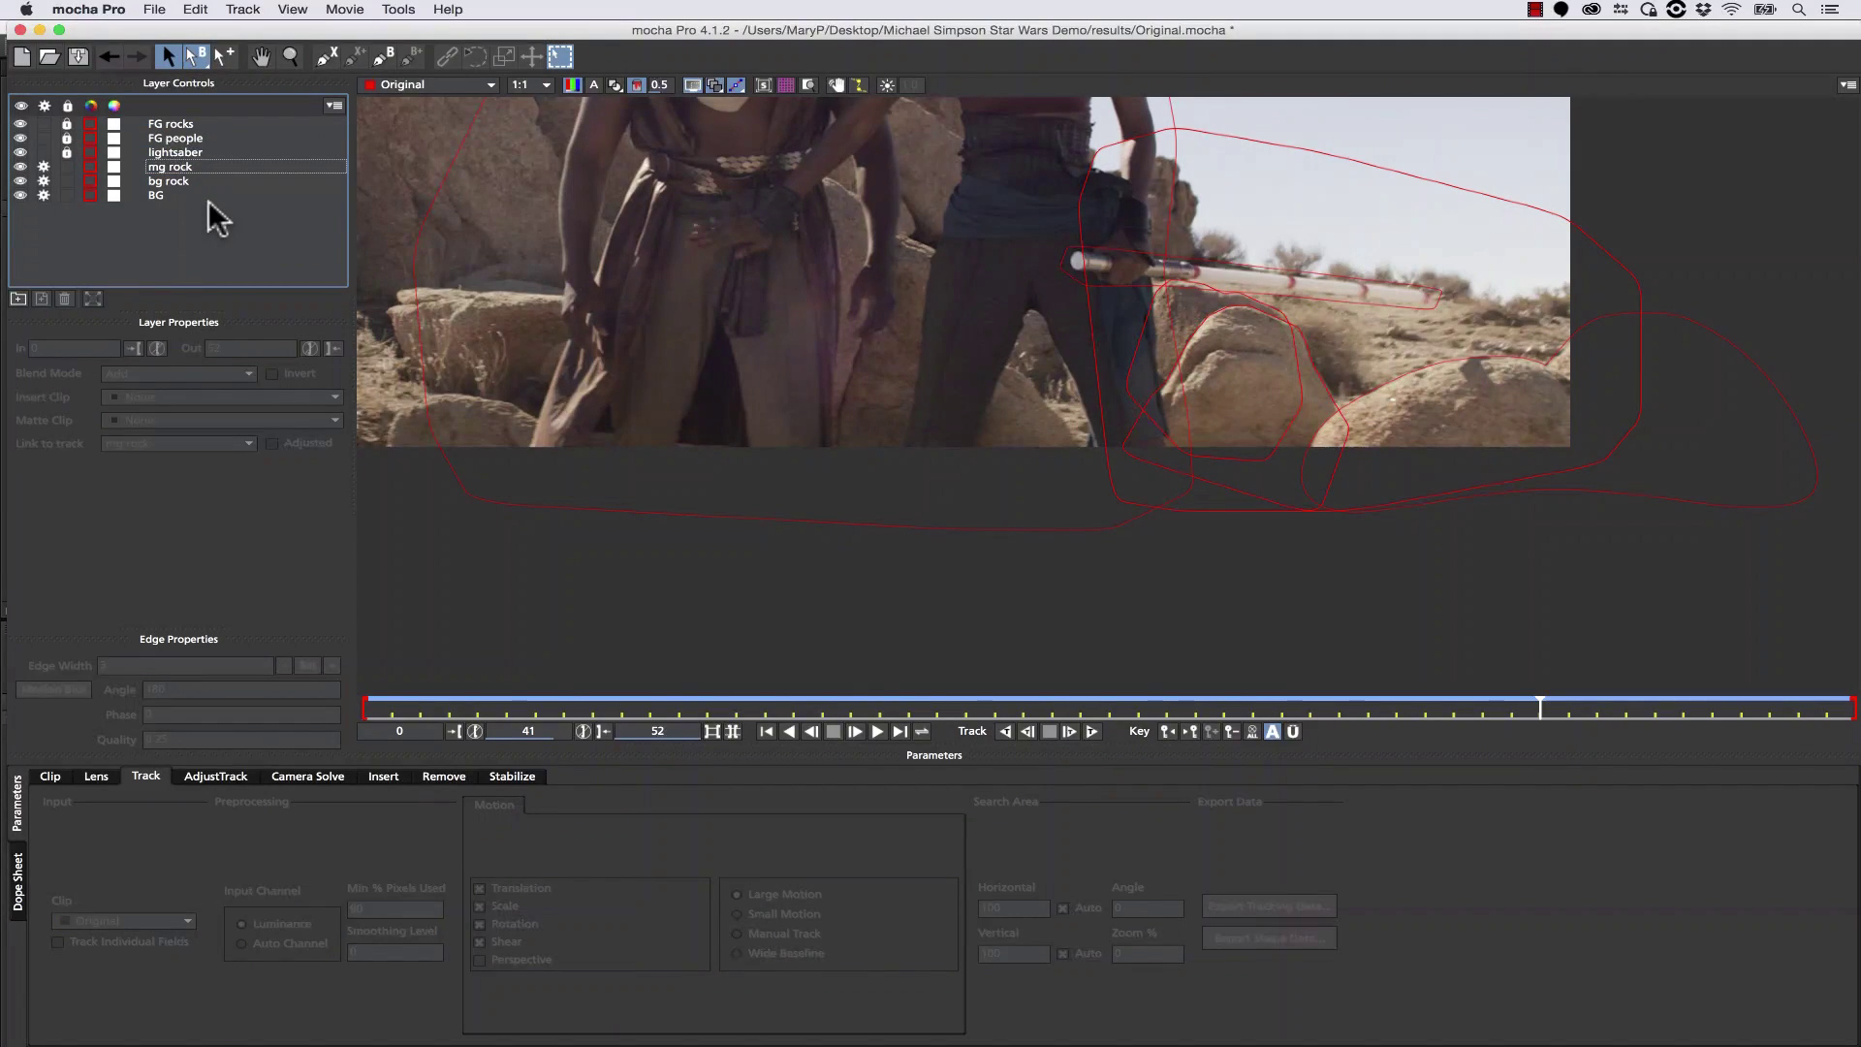
Enable Perspective motion for the BG layer and track mg rock, bg rock and BG forwards from frame 41.
click(204, 166)
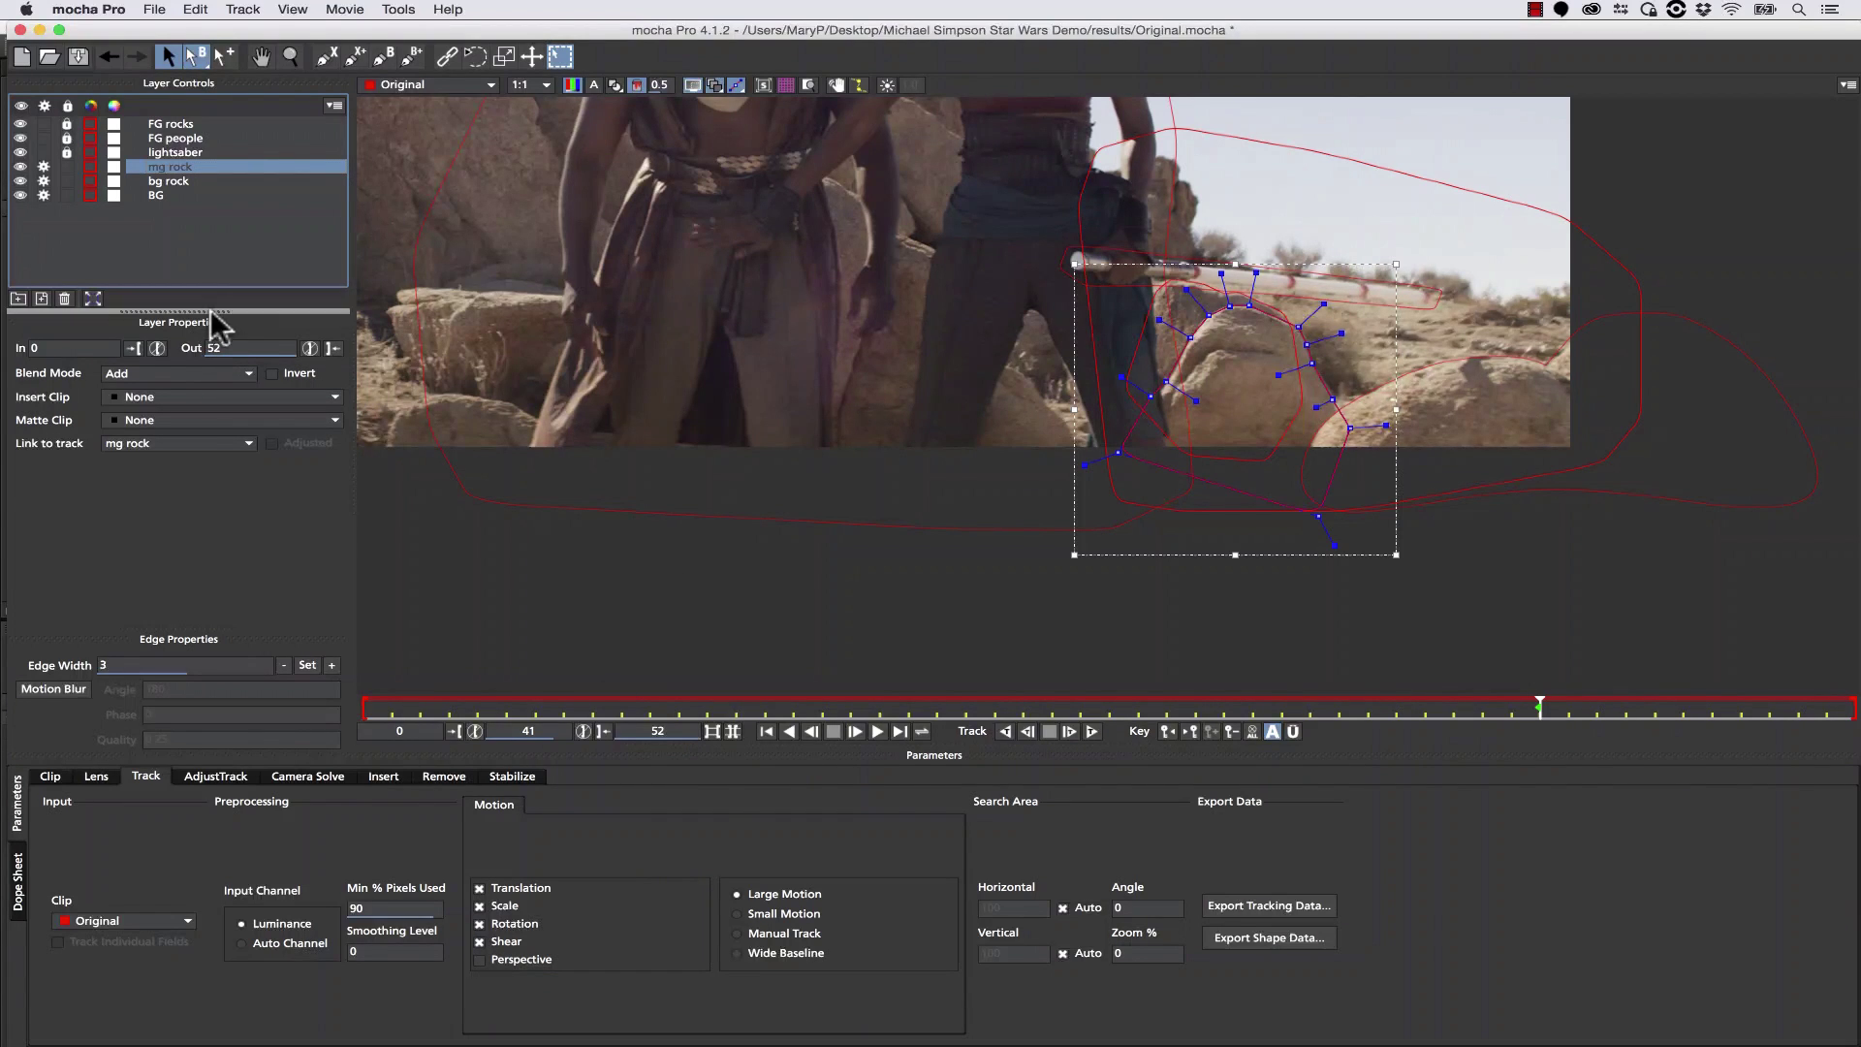
click(180, 183)
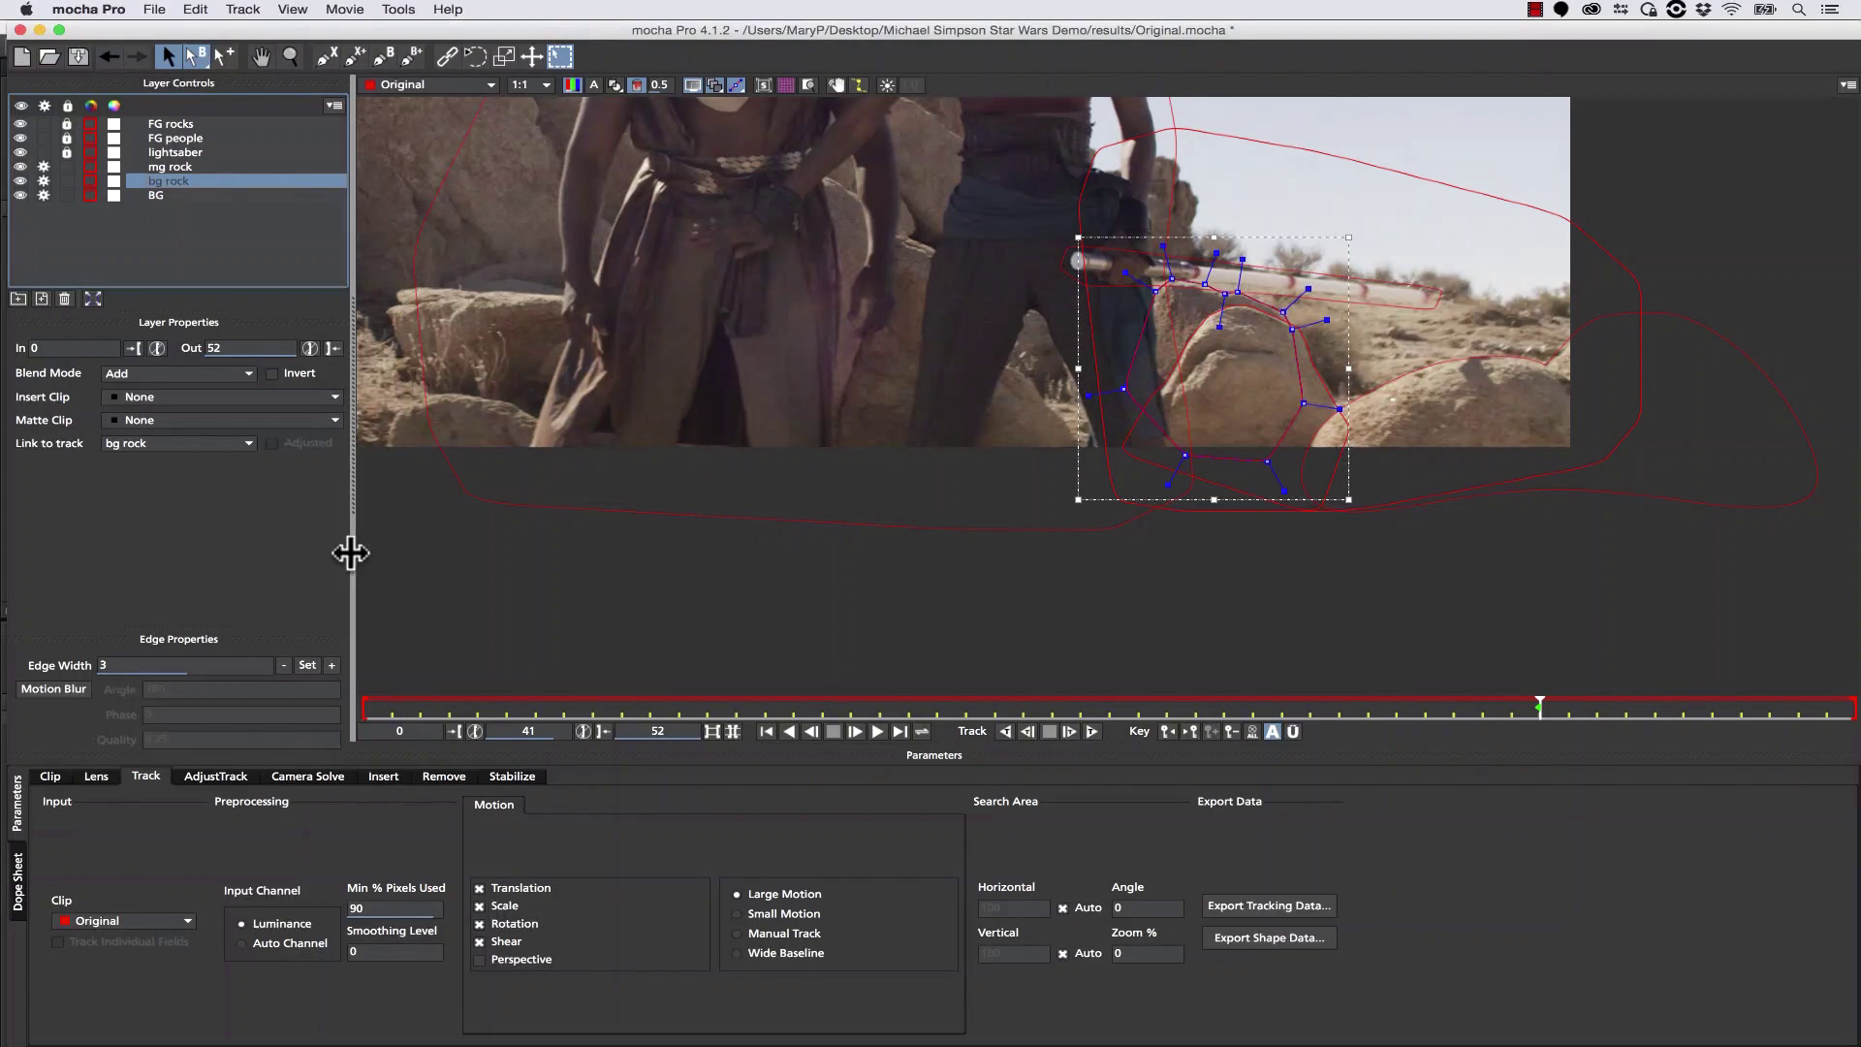
click(170, 198)
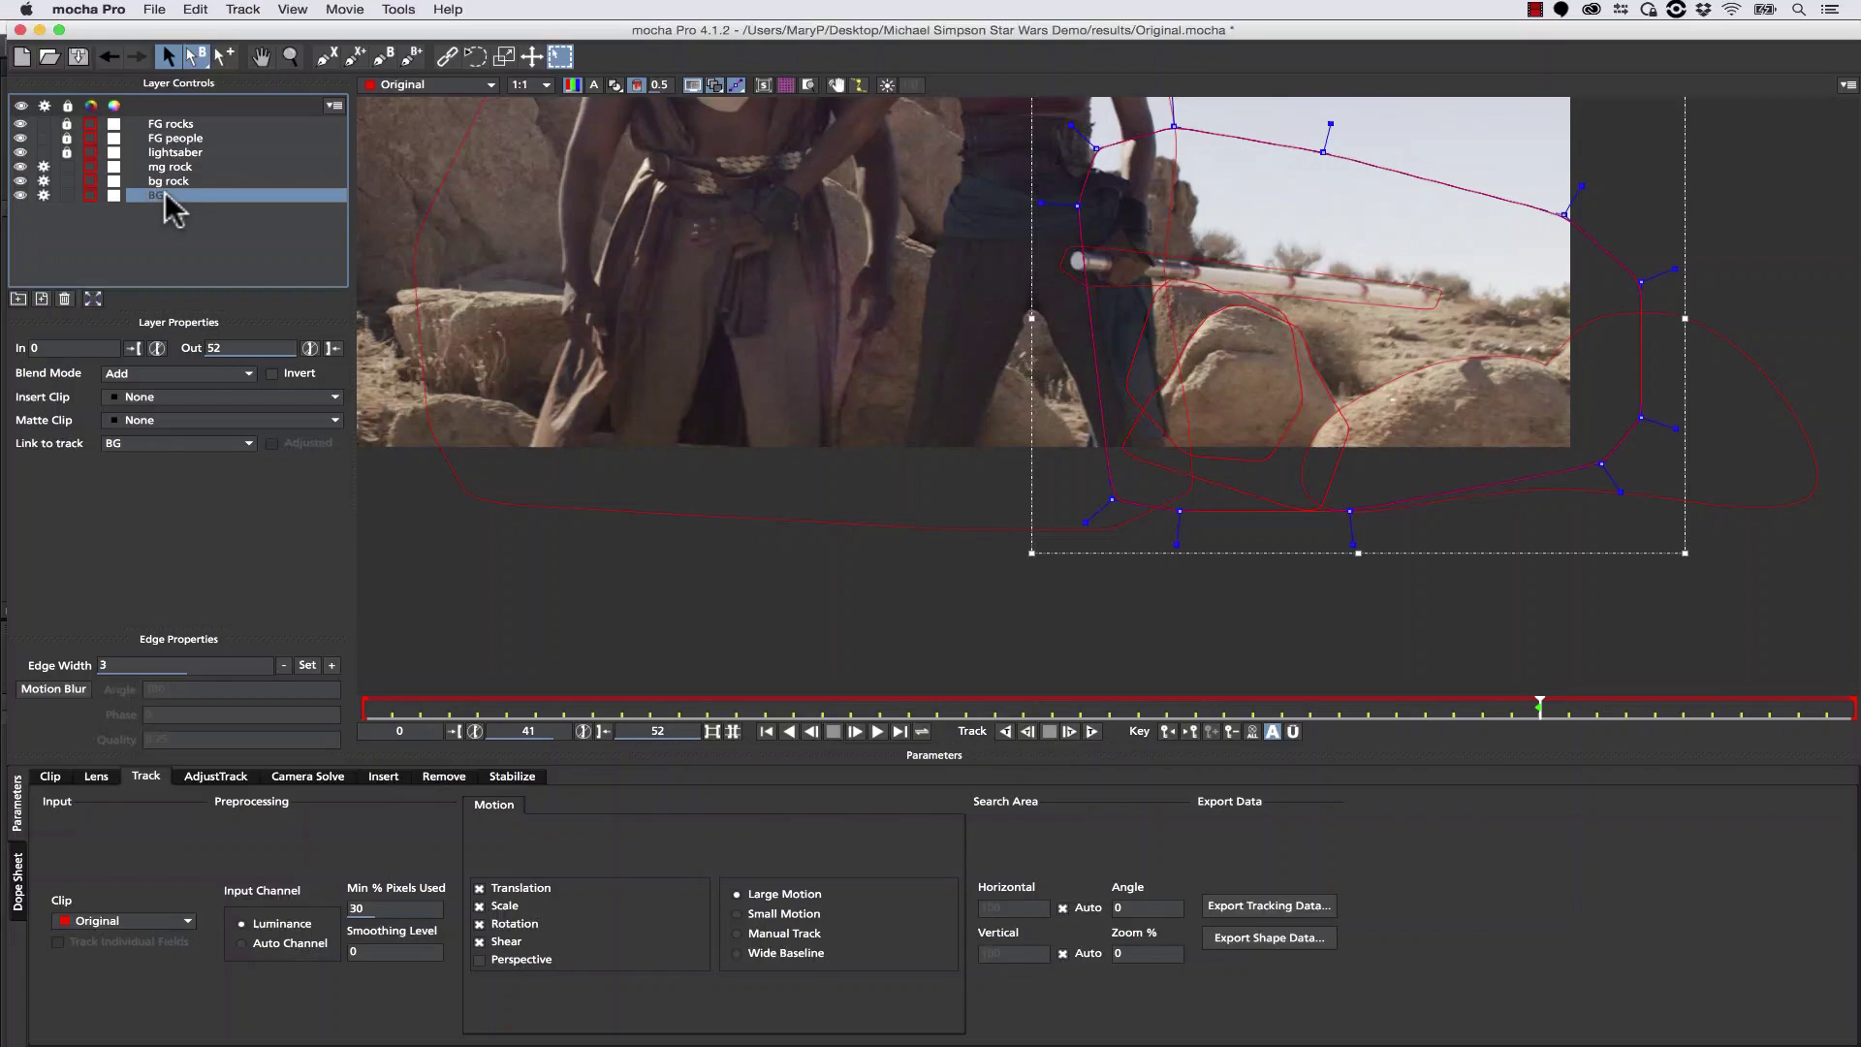
click(479, 960)
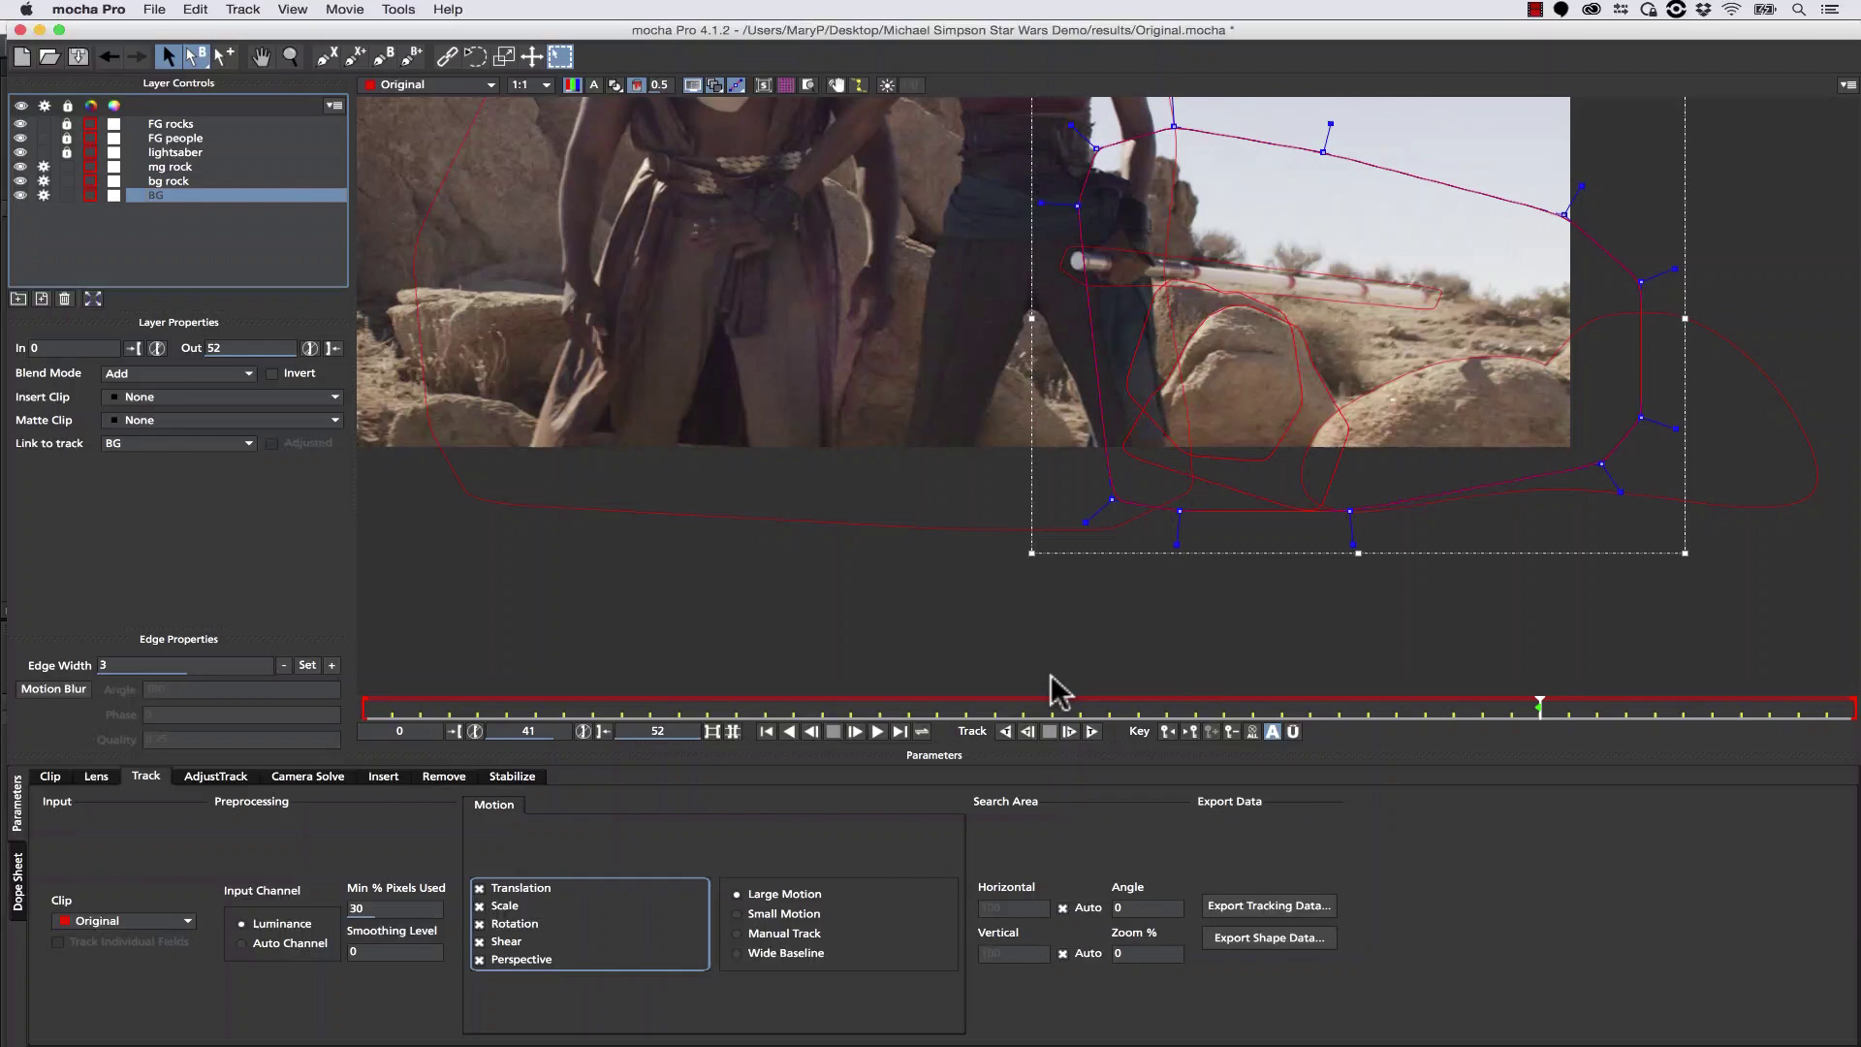
click(1092, 731)
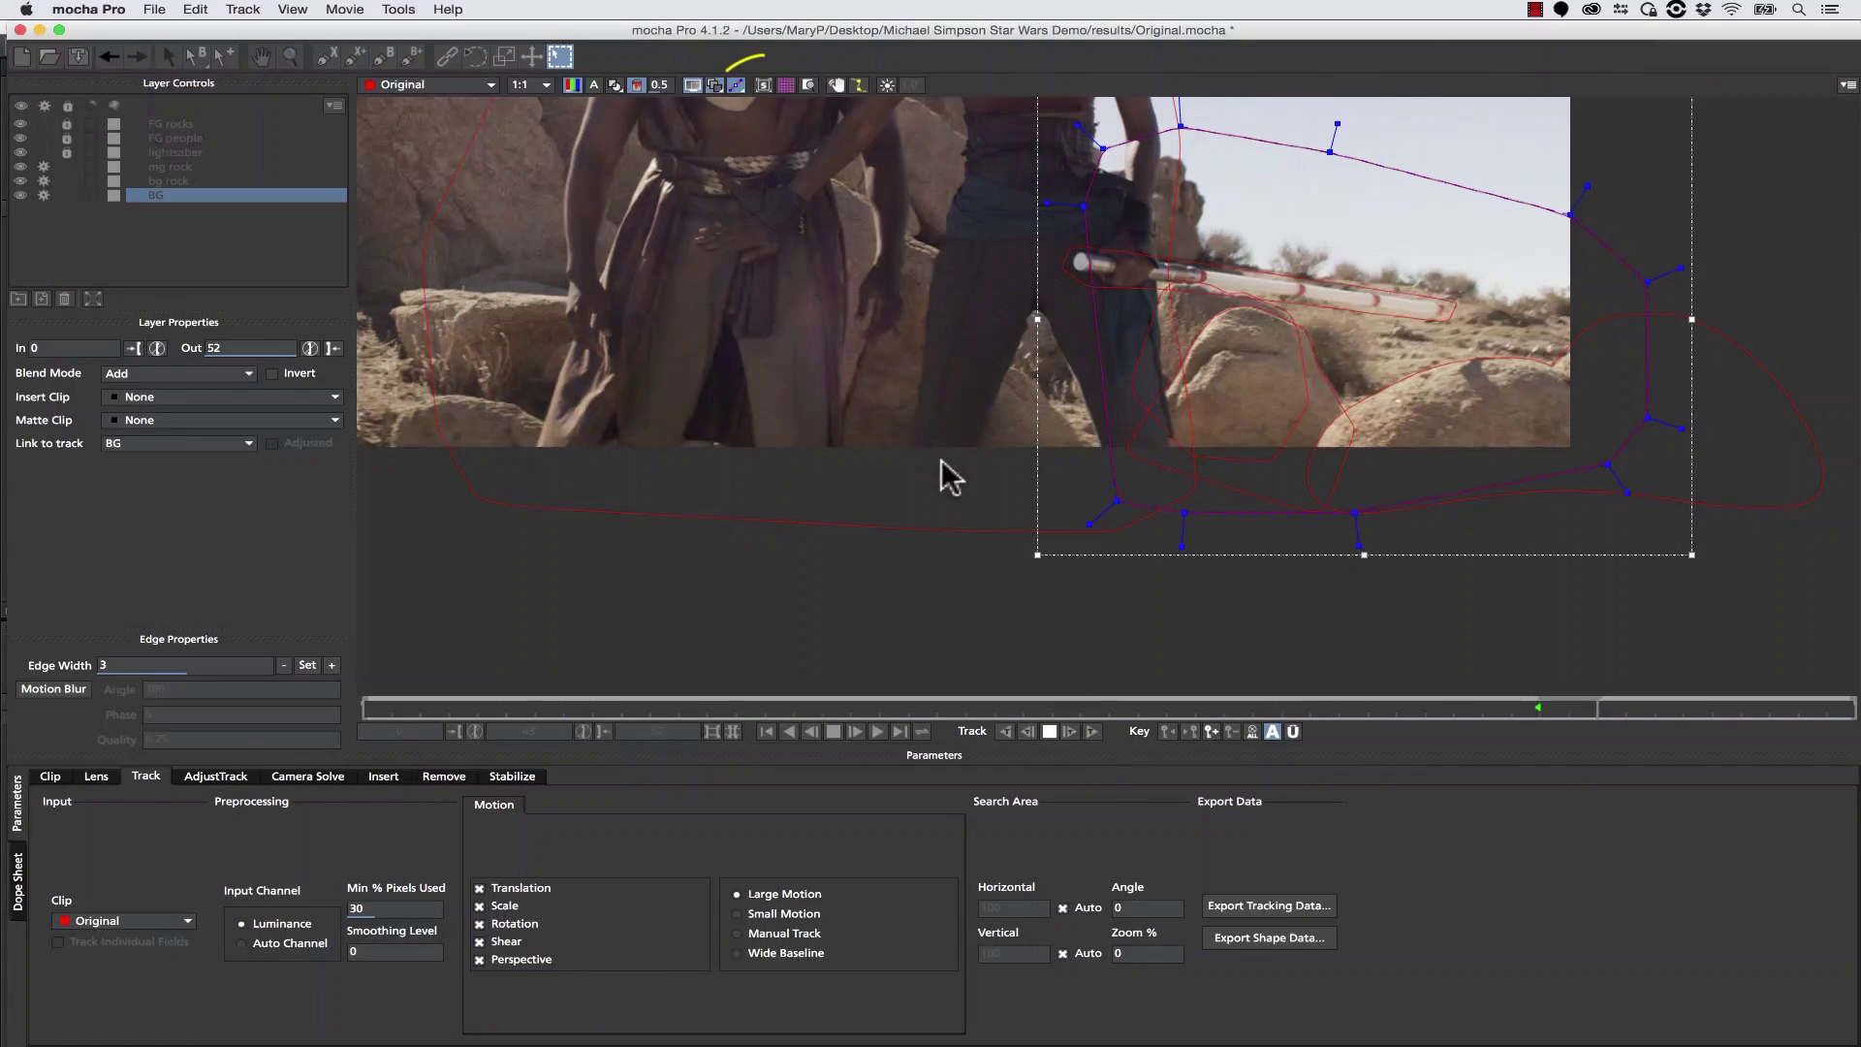
Show the planar surface and grid, and track the three active layers backwards from frame 41 to frame 0.
click(736, 85)
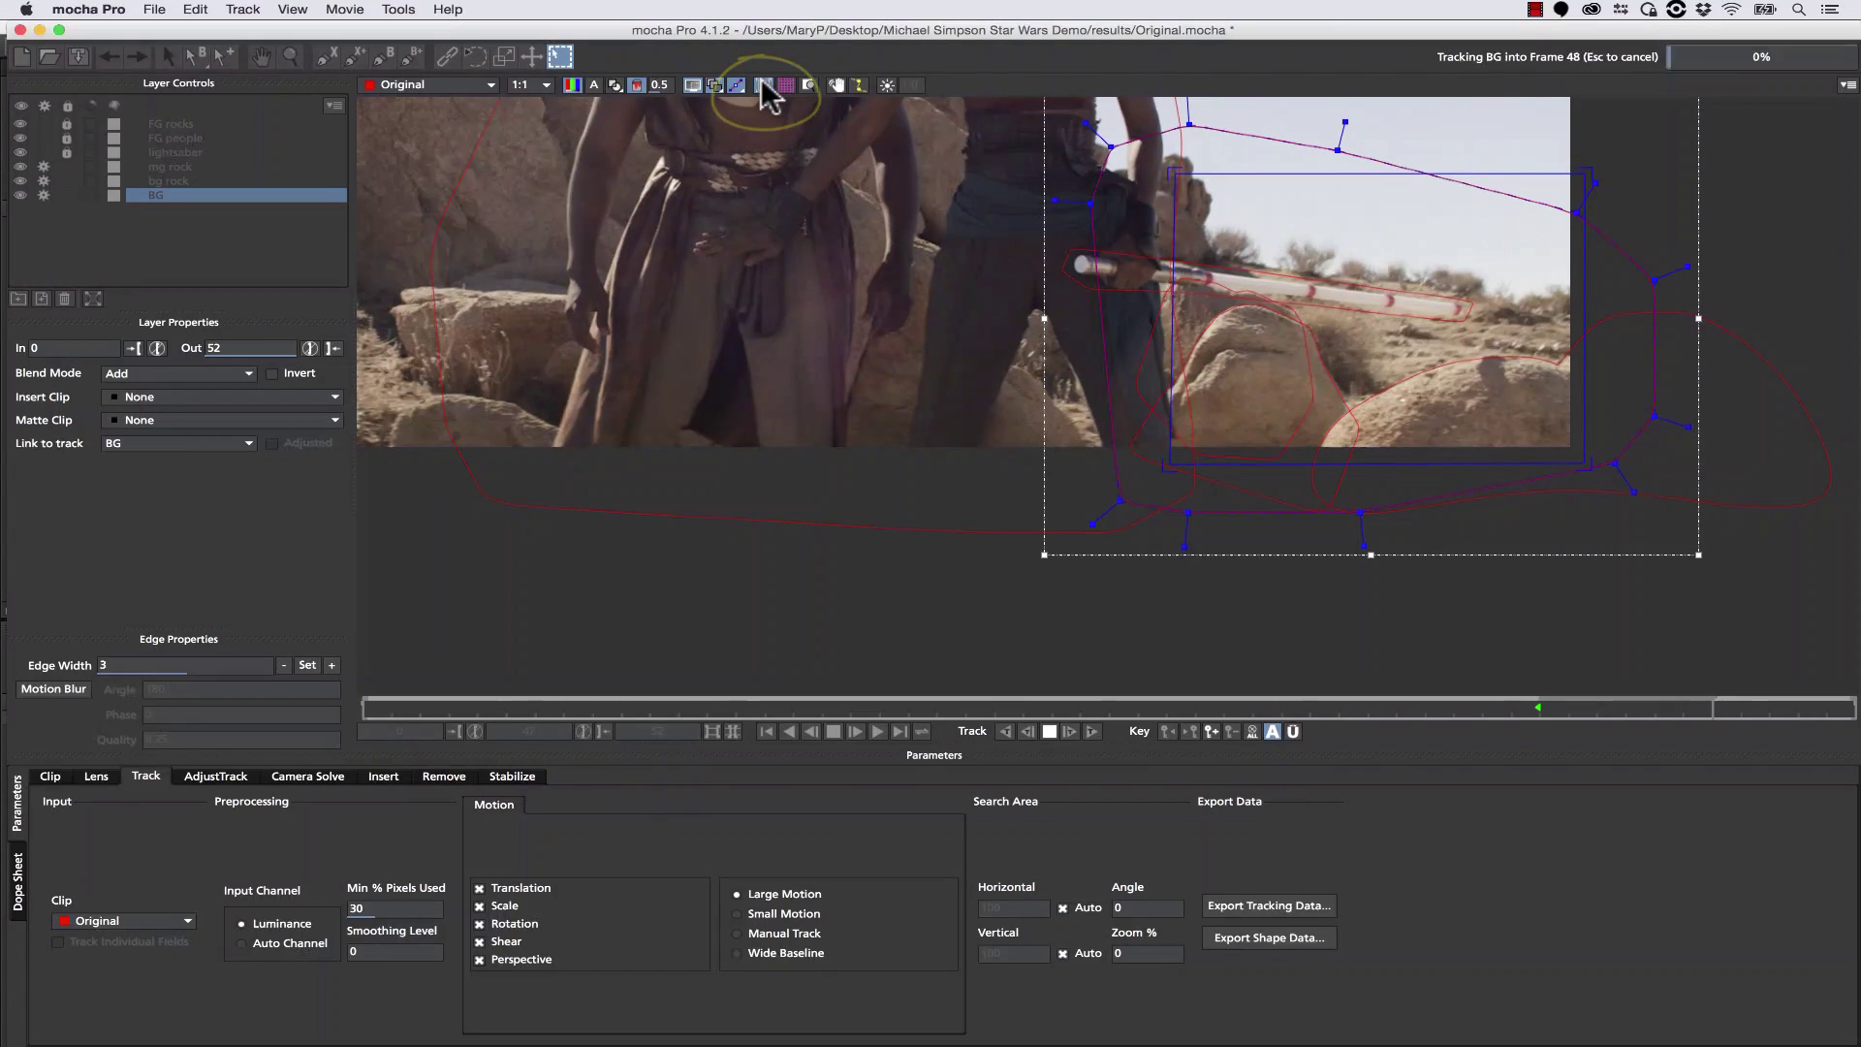
click(787, 85)
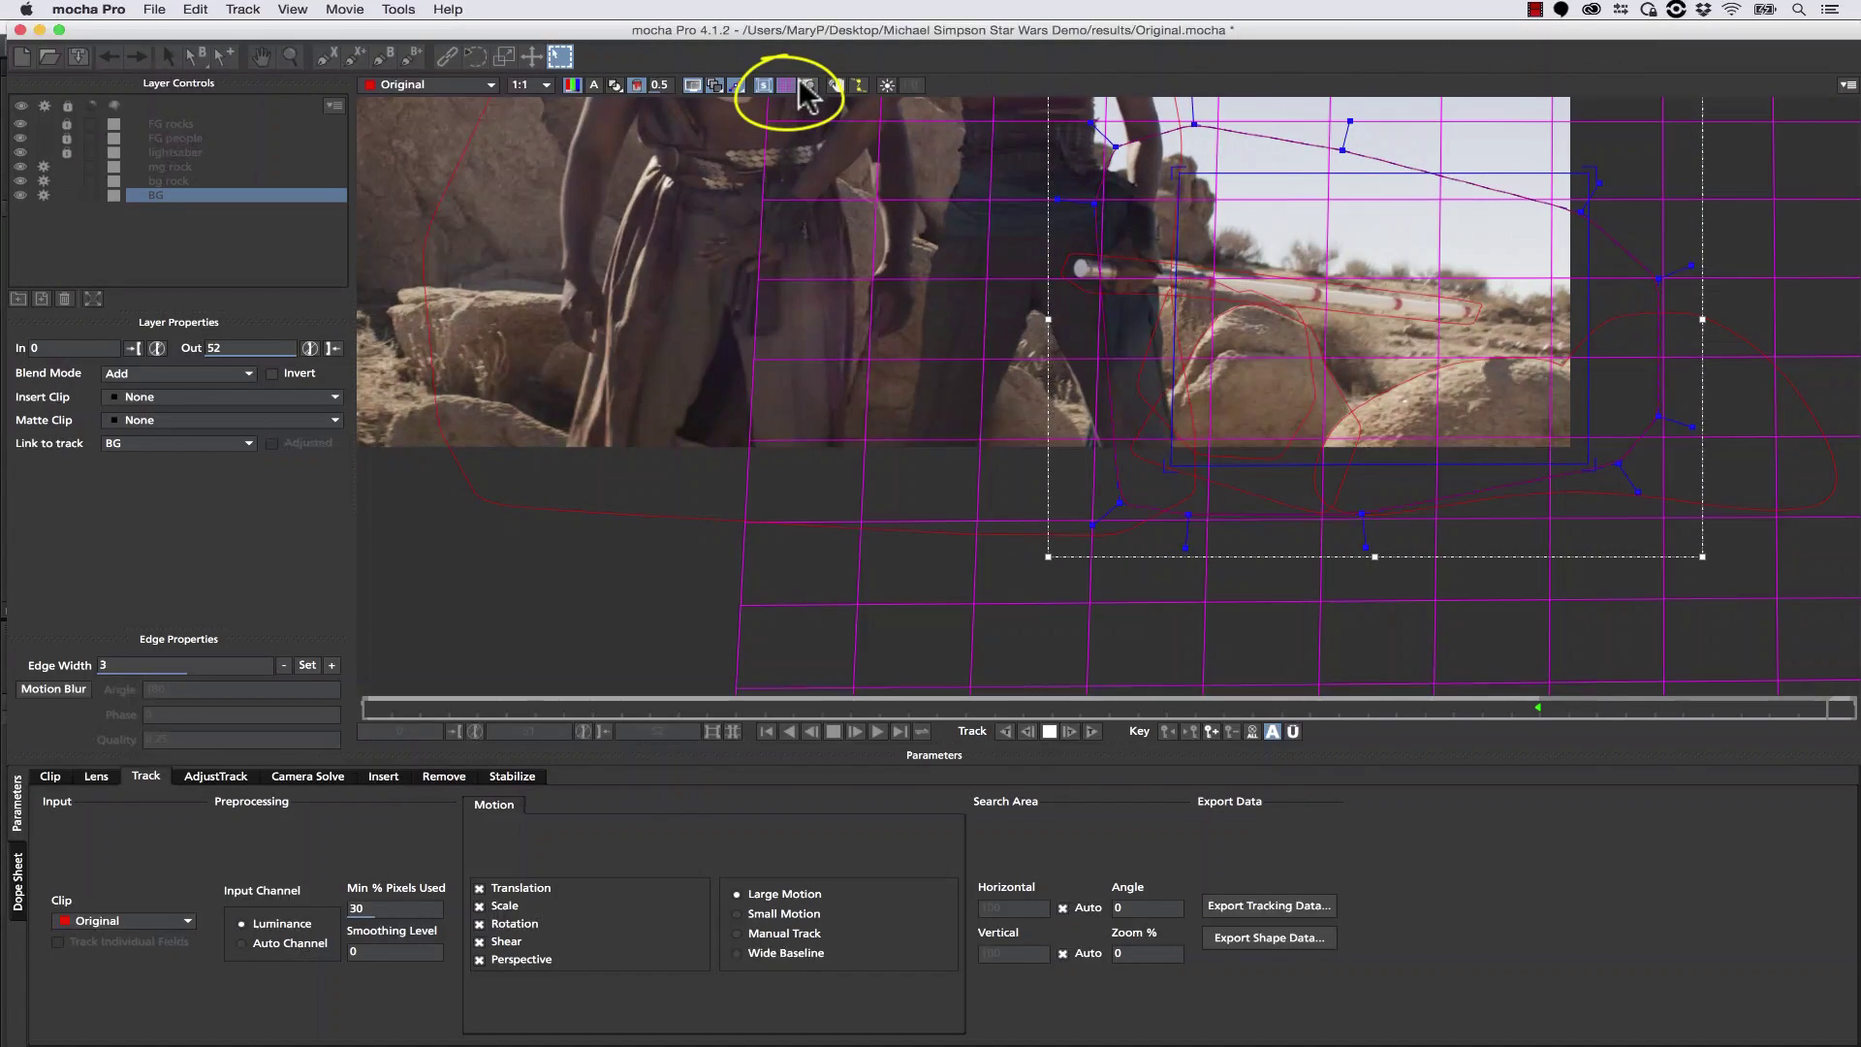
click(1540, 713)
click(1028, 731)
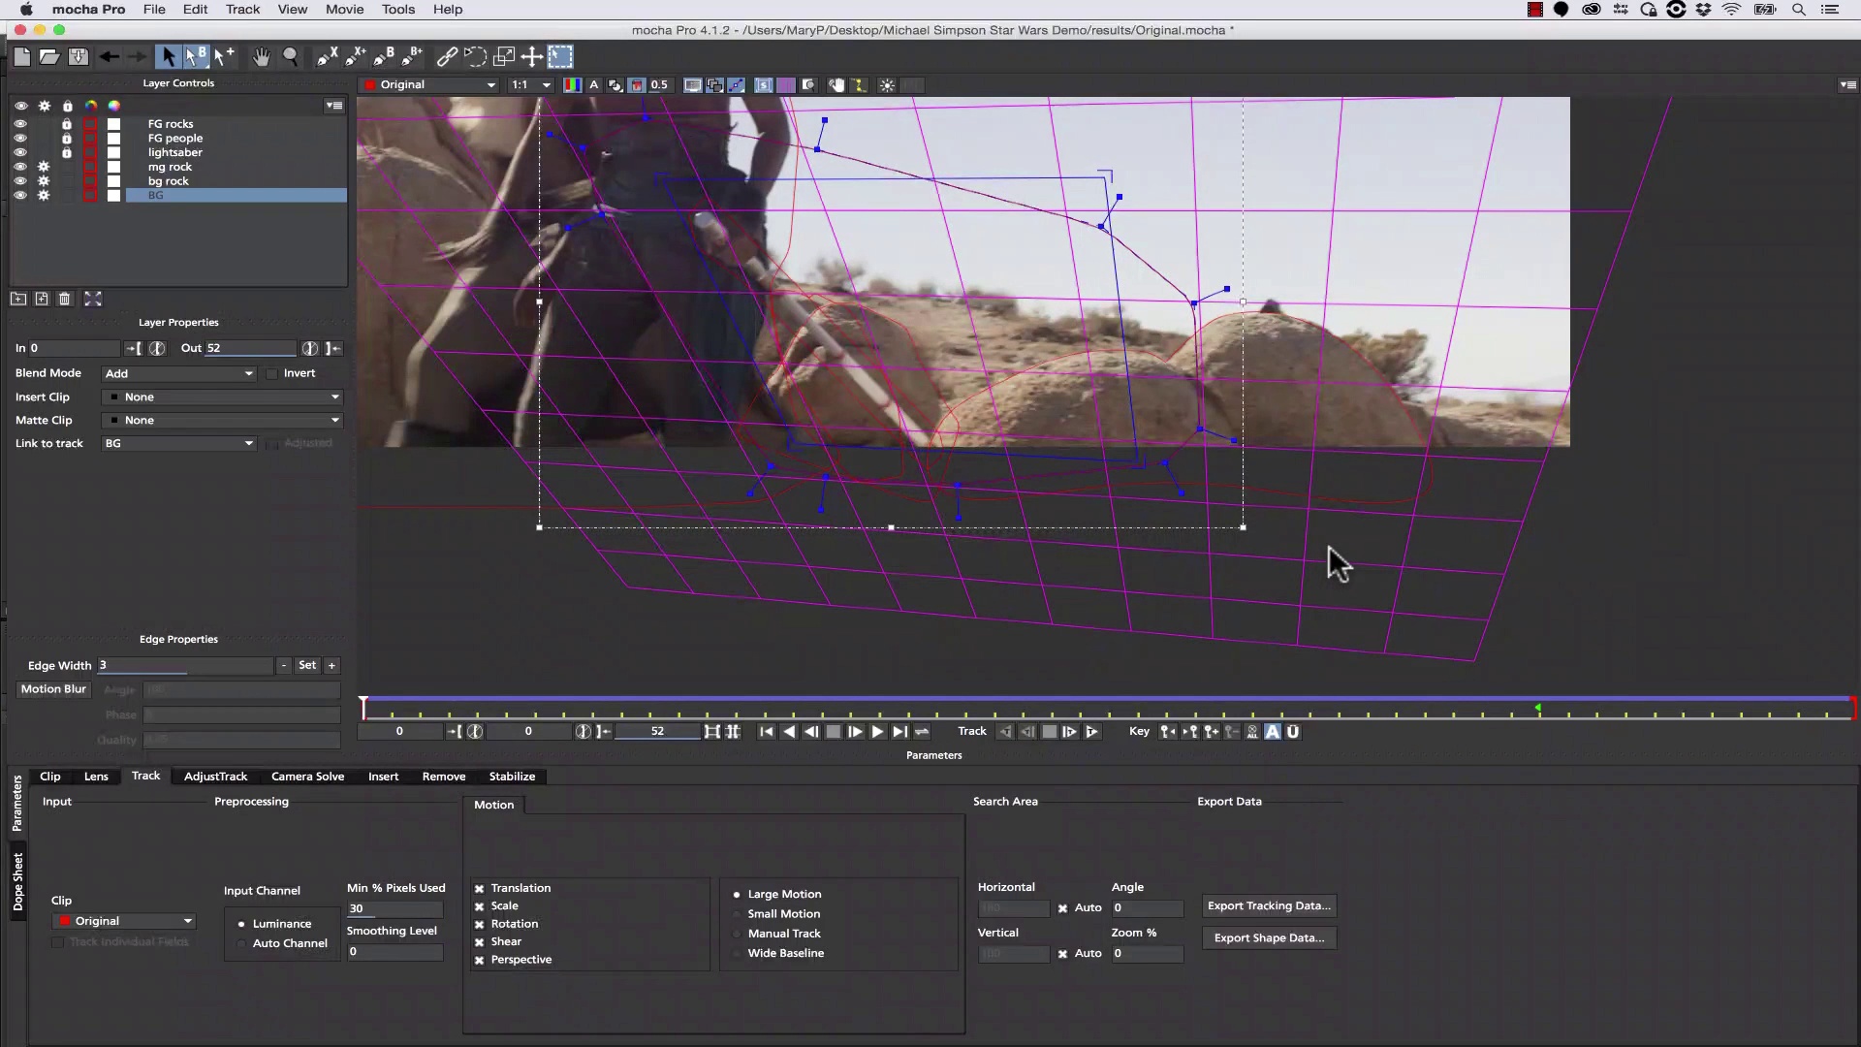
Hide the grid and play the shot with mg rock, bg rock and BG selected to check their tracks.
shift+click(205, 170)
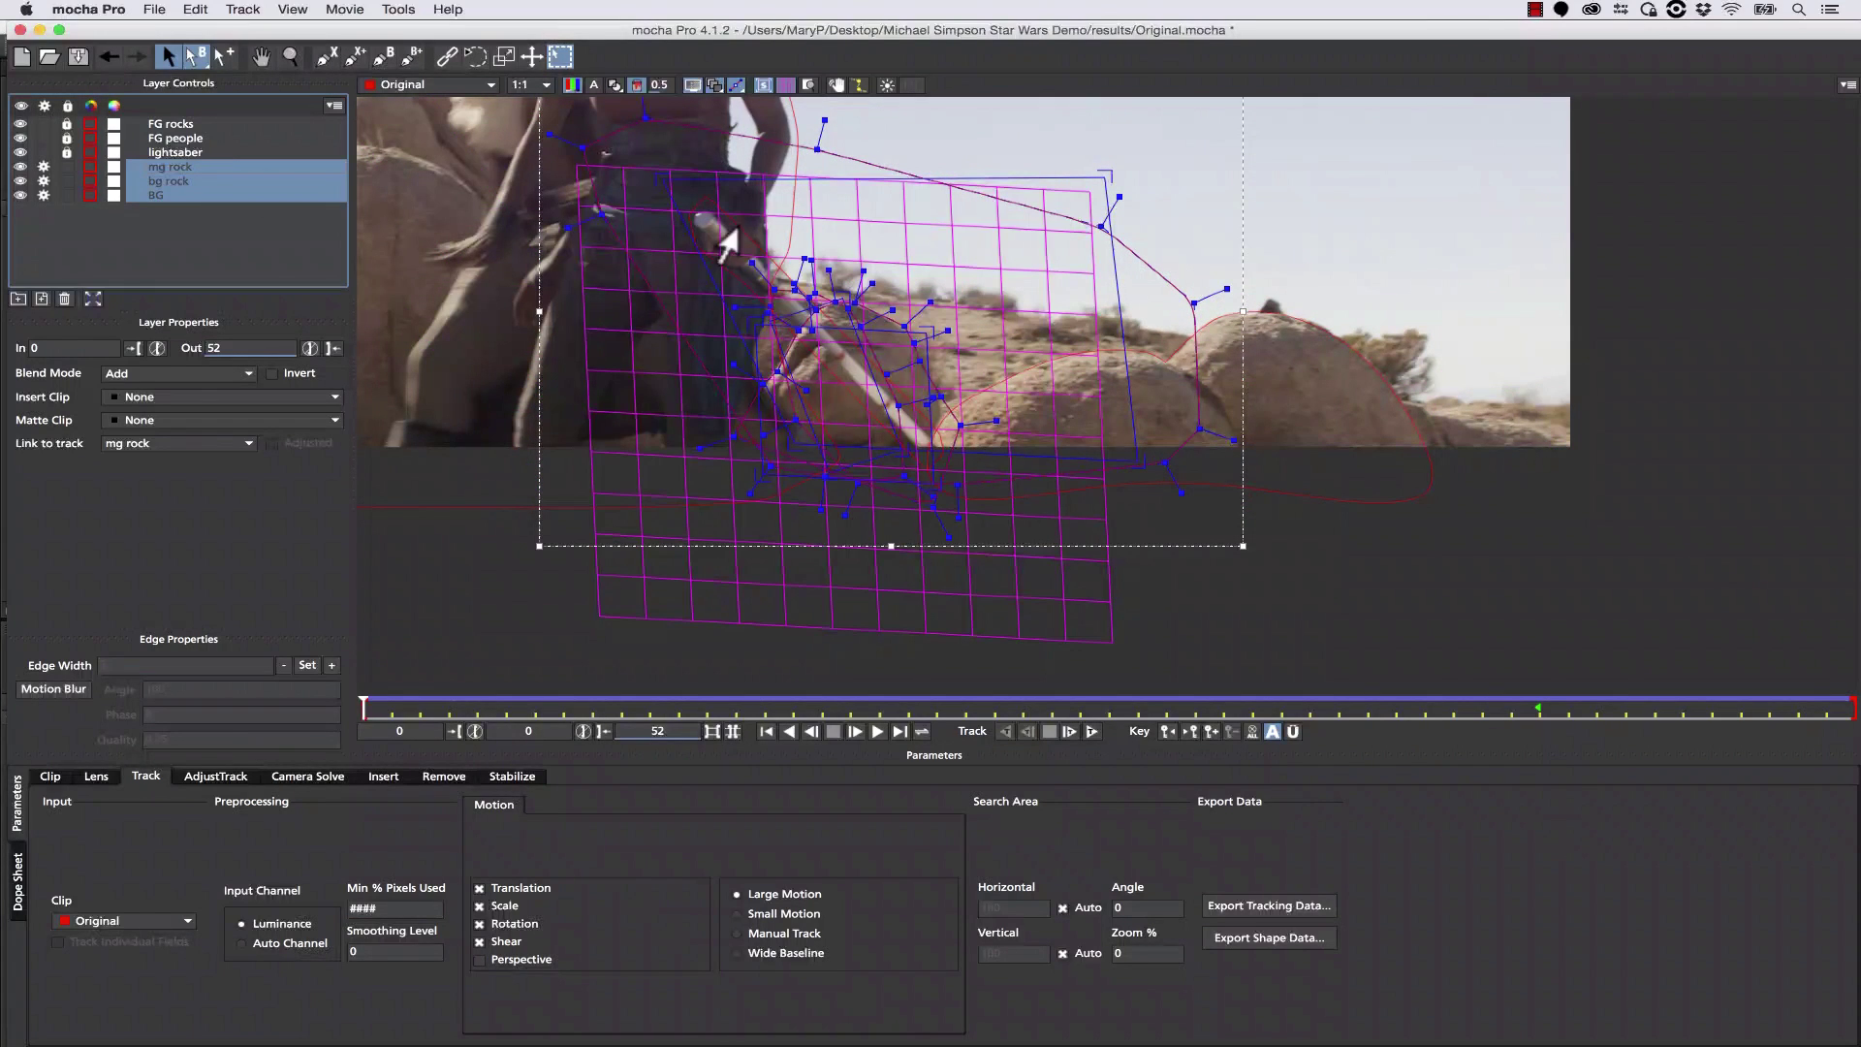
click(785, 82)
key(space)
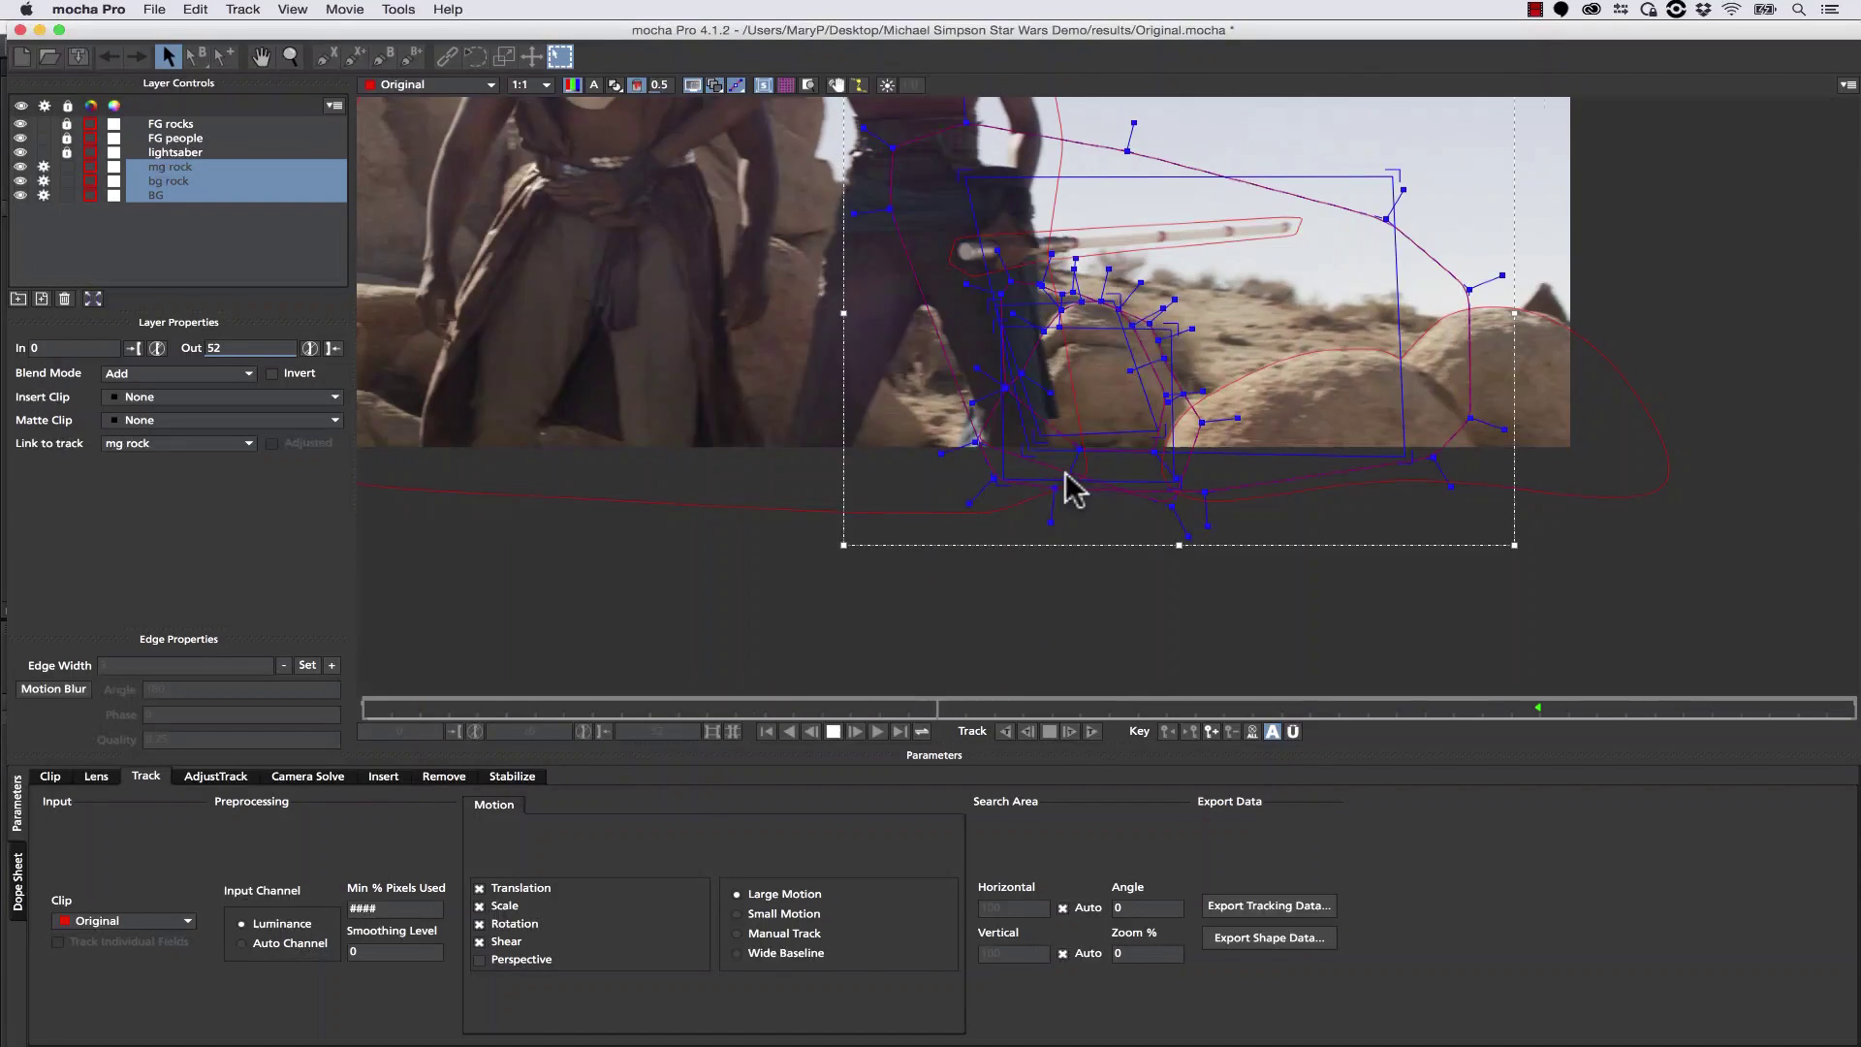
click(1161, 172)
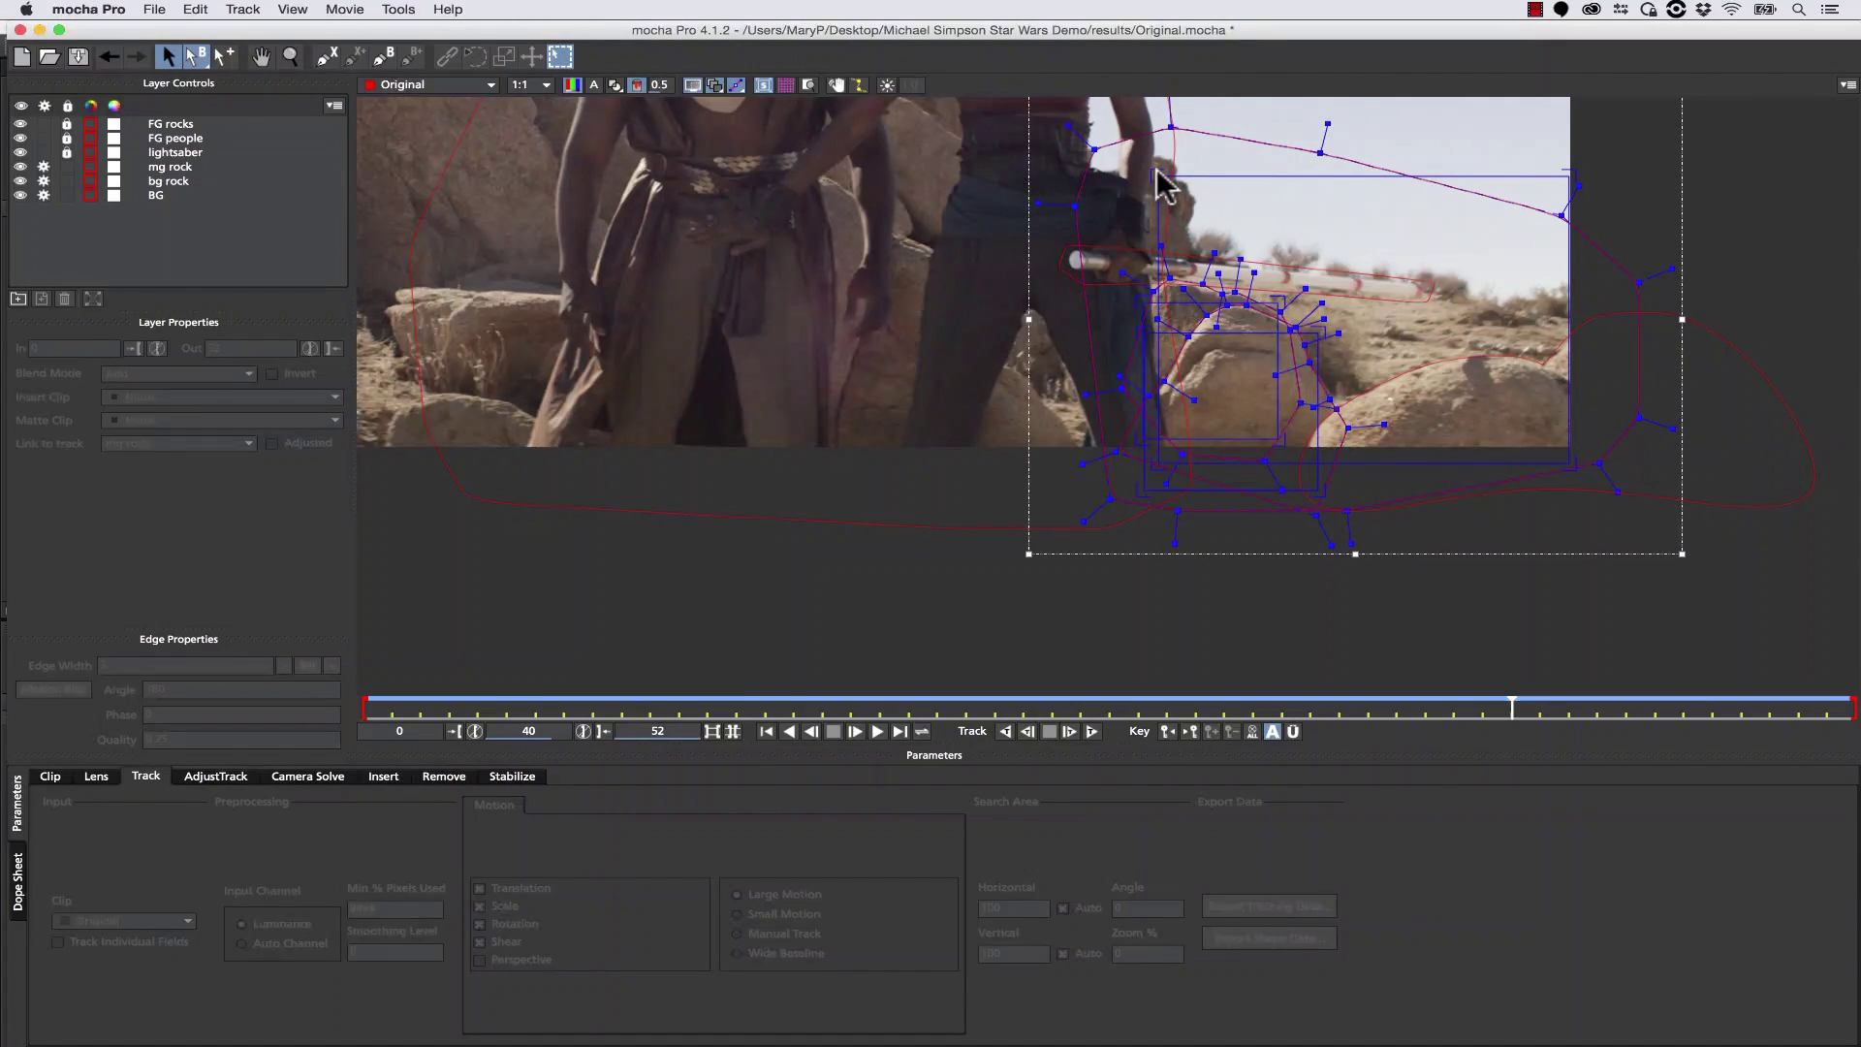
Lower the two upper corners of BG's planar surface onto the desert ground at frame 40.
click(1218, 136)
drag(1158, 176, 1126, 291)
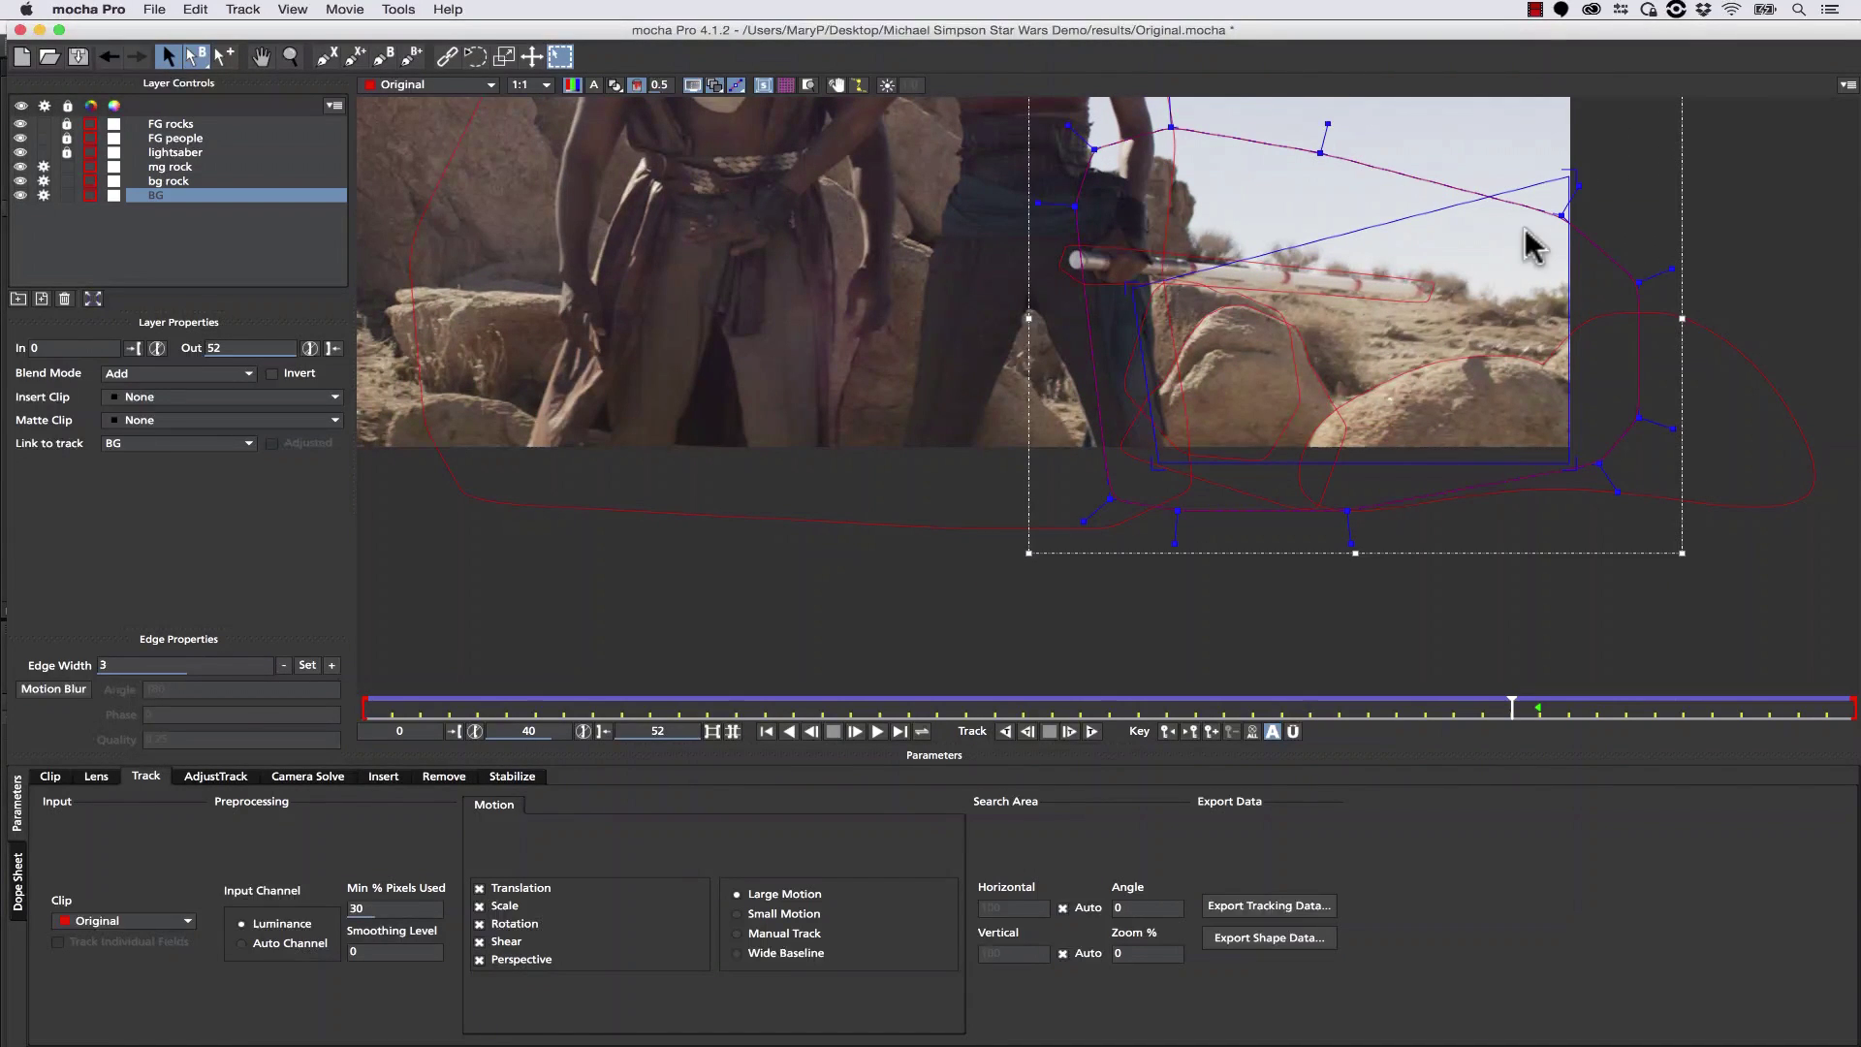
drag(1565, 178, 1450, 302)
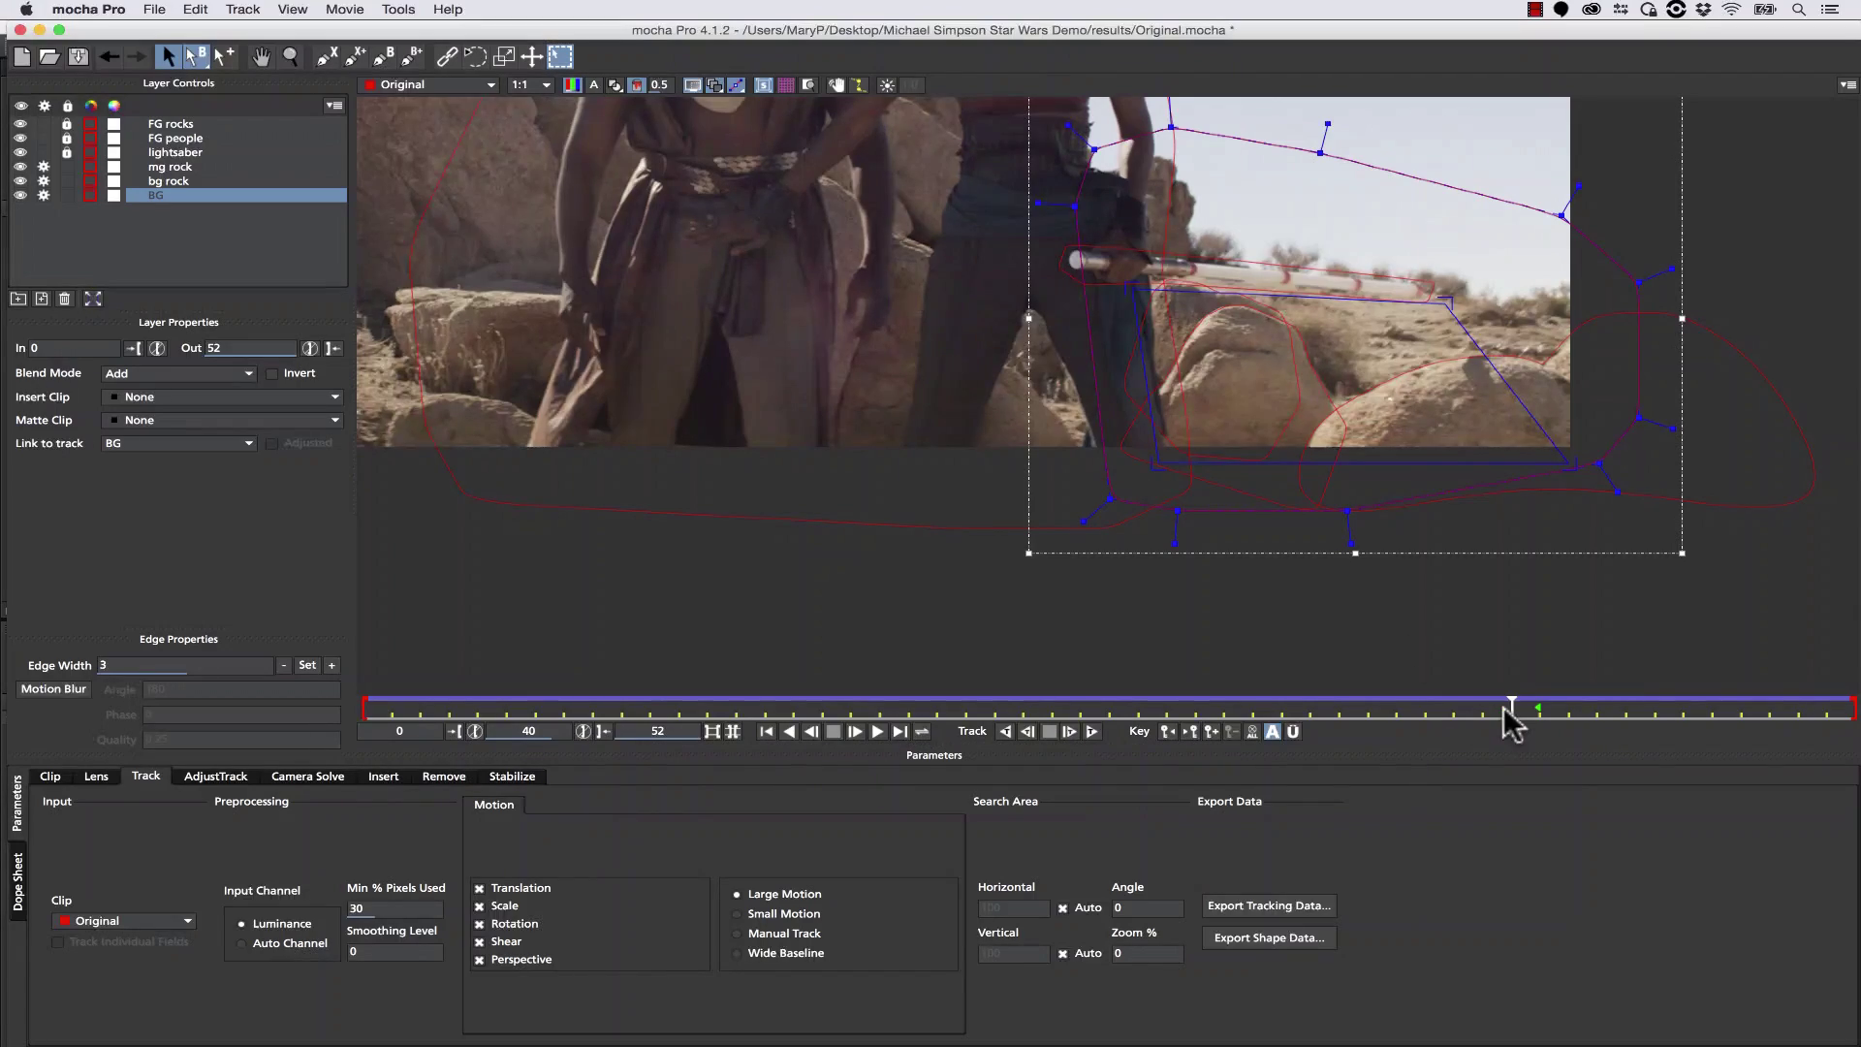
Scrub through the shot to check BG's surface and mg rock's outline, ending at frame 52.
drag(1506, 710, 1118, 672)
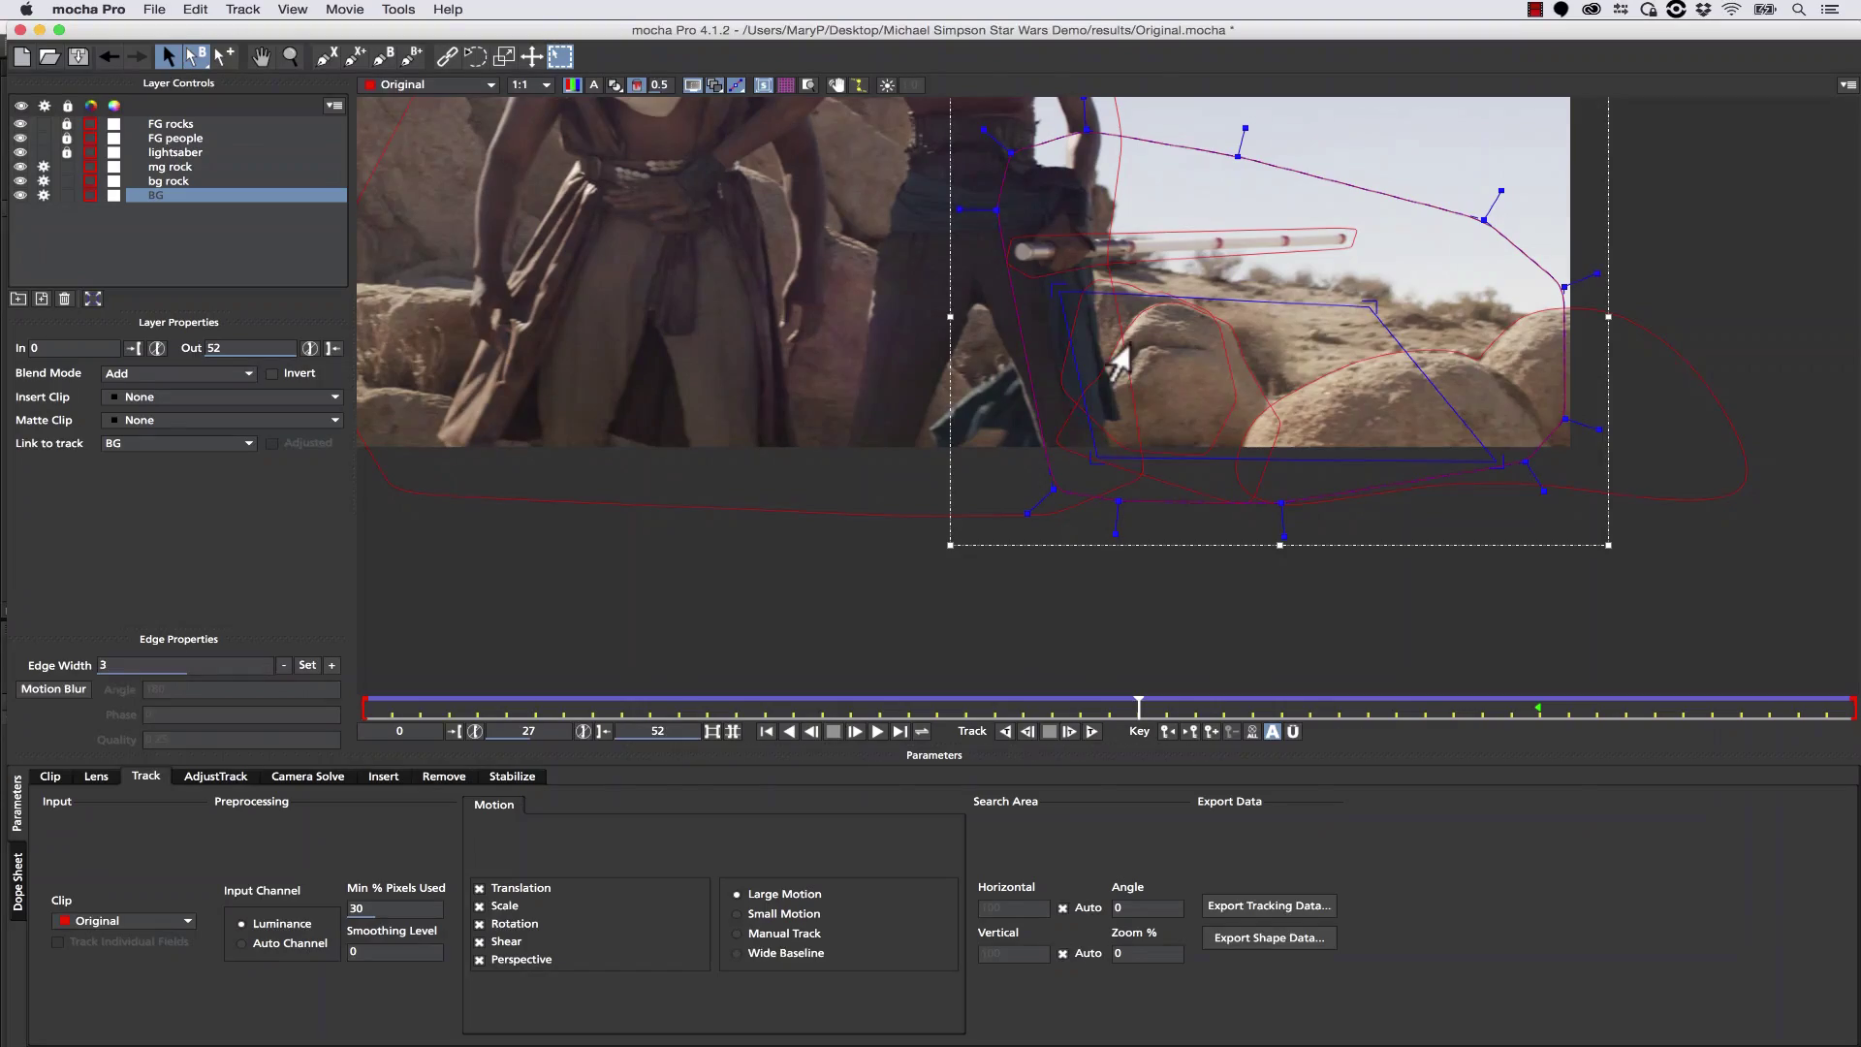
click(1125, 329)
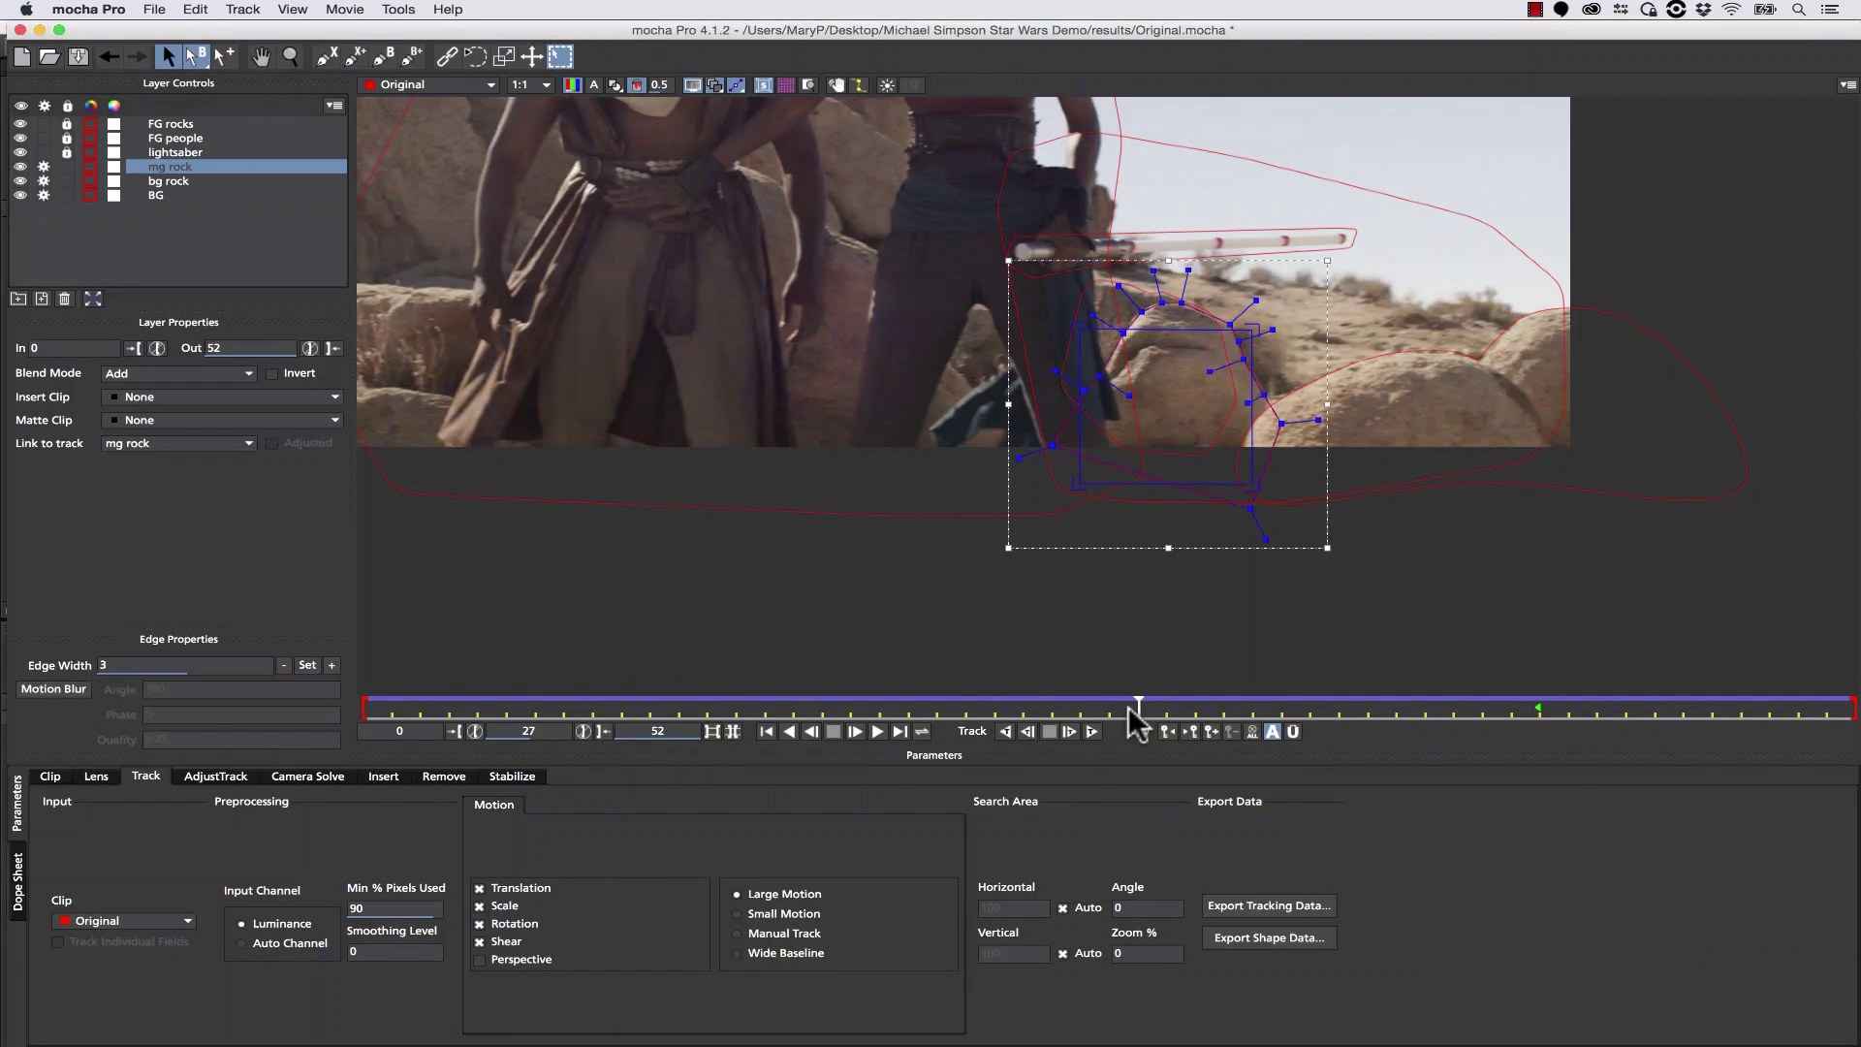
drag(1128, 706, 1850, 671)
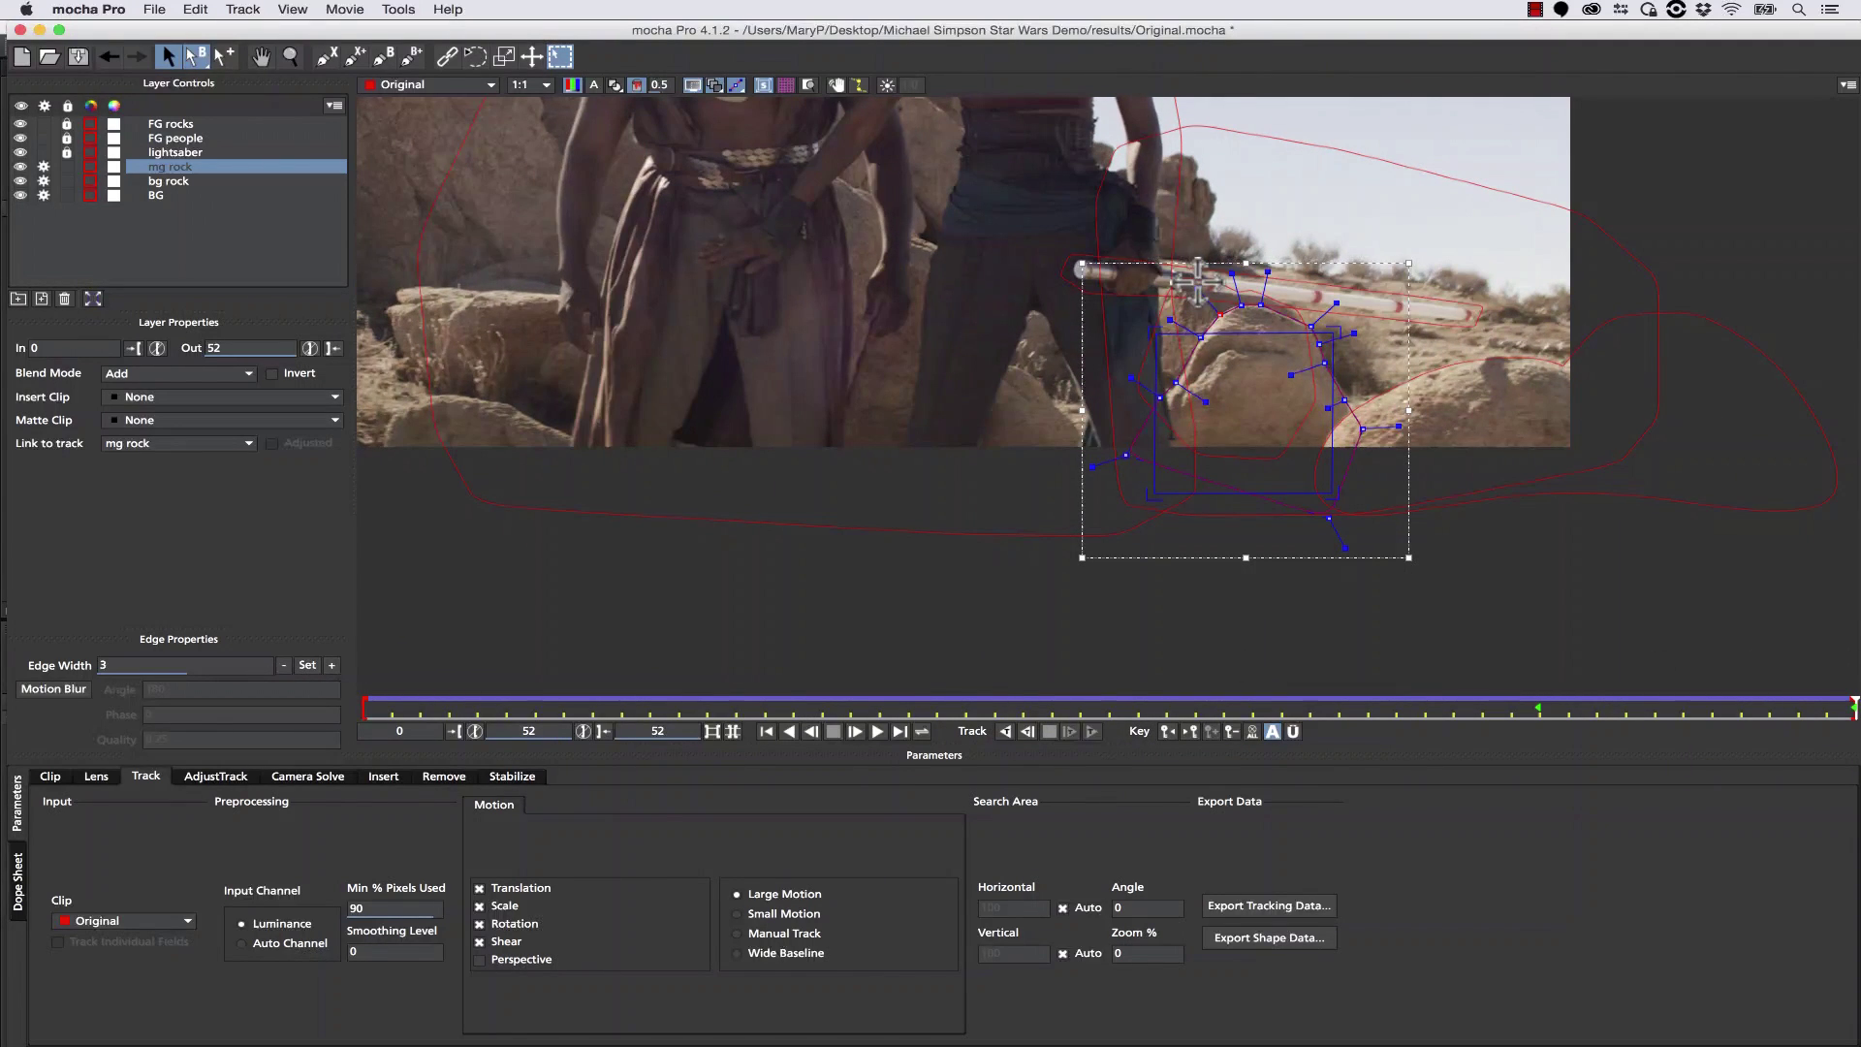
Make bg rock the only layer active for tracking, turn off Shear, track it backwards from frame 52, and check the result.
click(1272, 325)
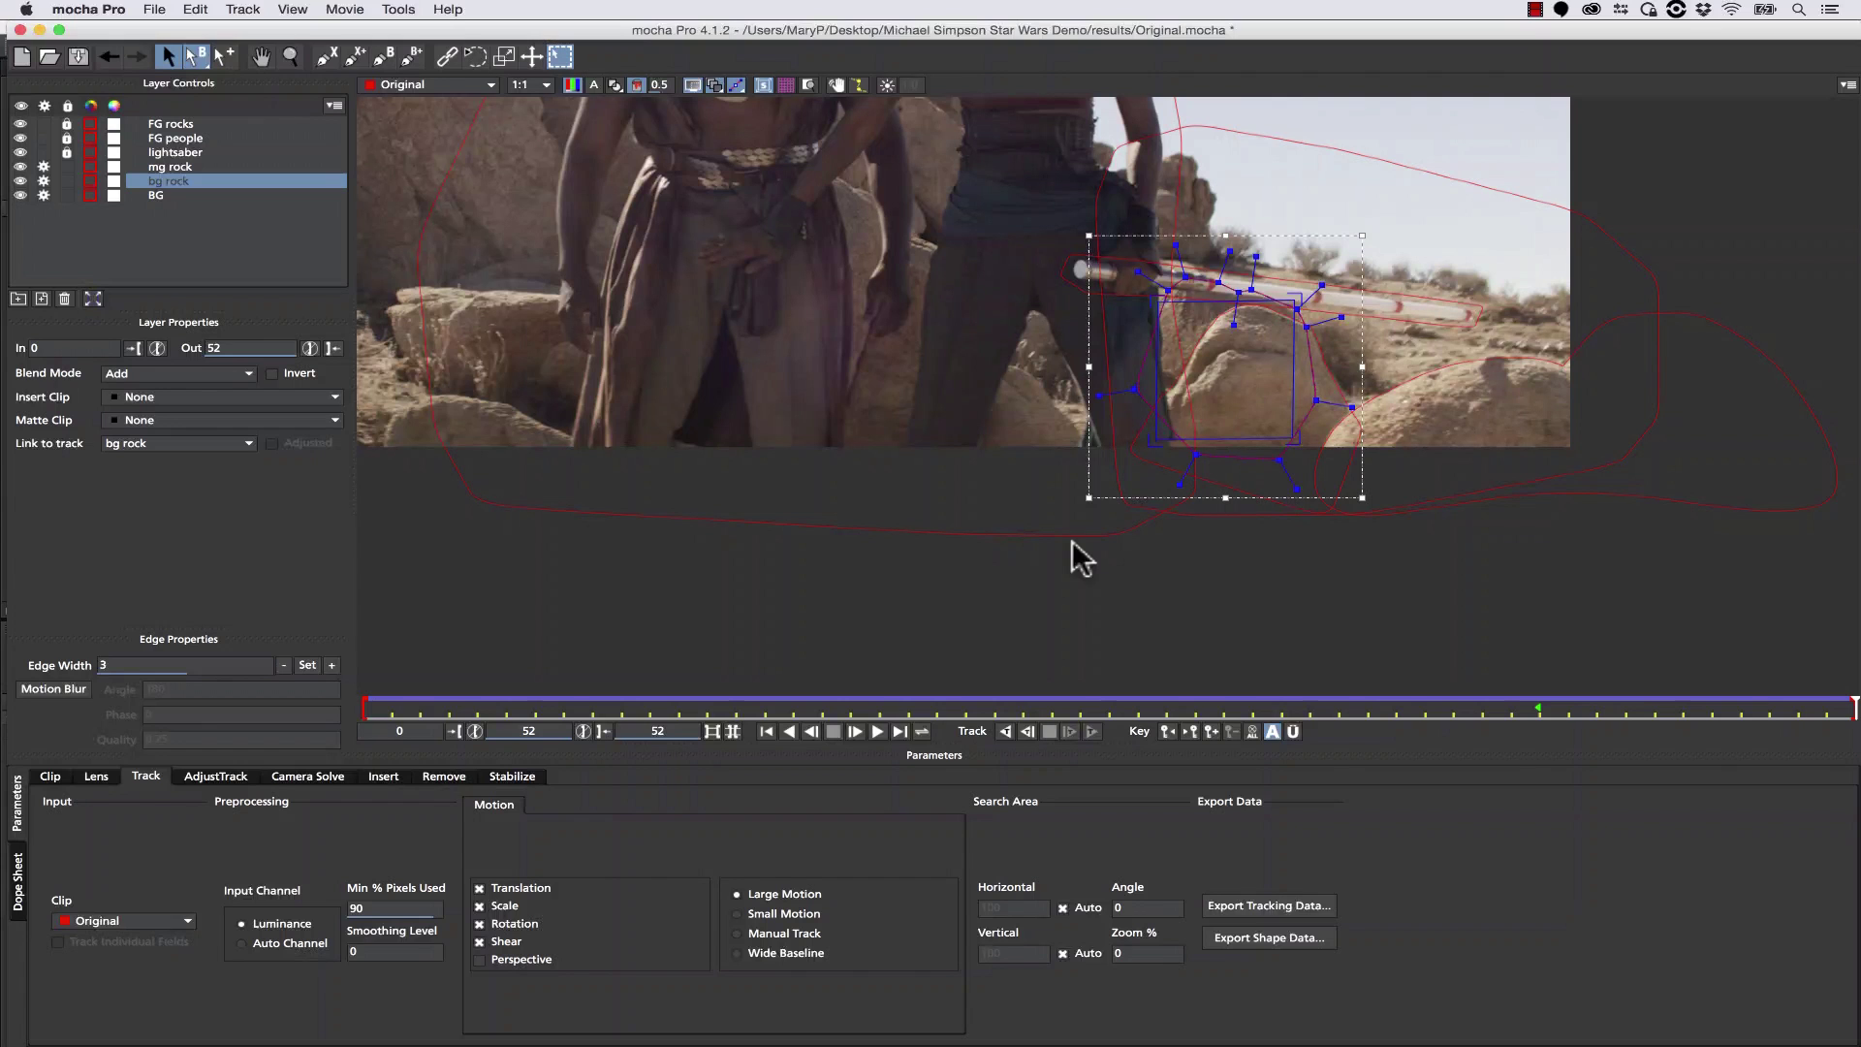
mouse_move(1845, 710)
mouse_down()
mouse_move(402, 683)
mouse_move(1799, 700)
mouse_move(1826, 684)
mouse_up()
click(44, 181)
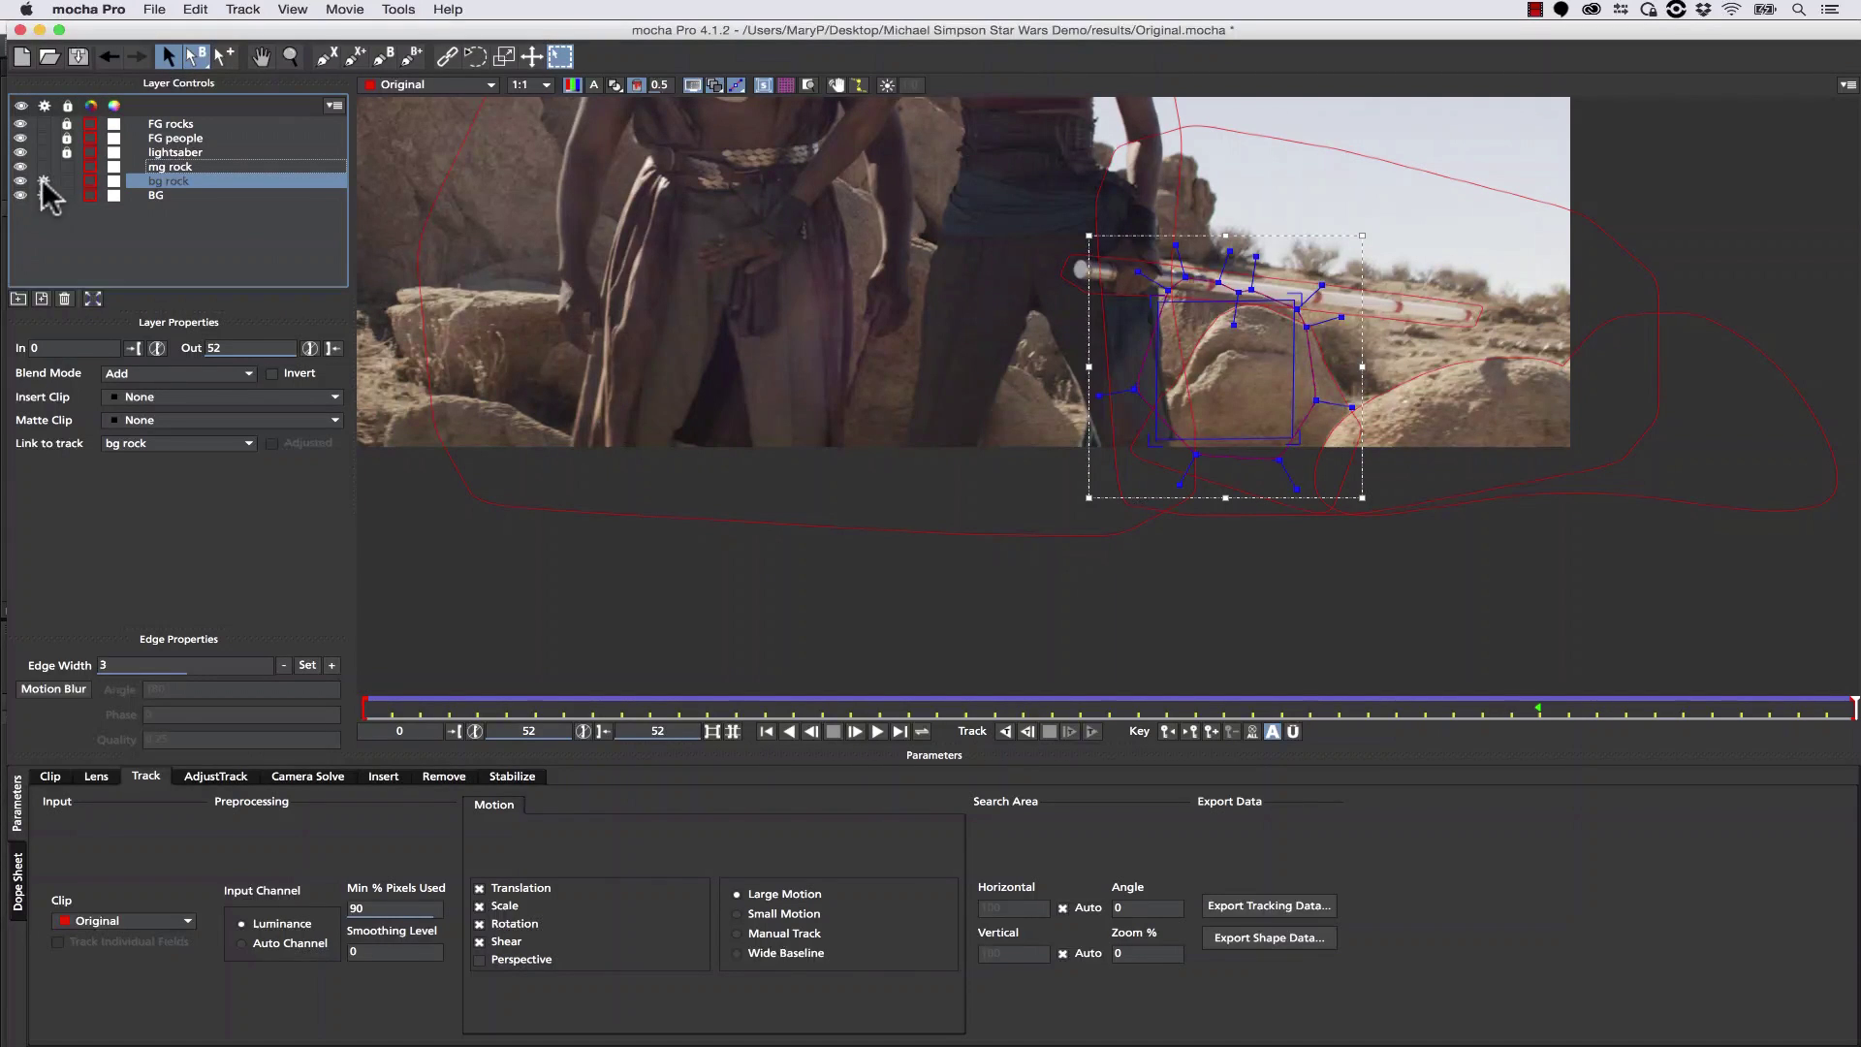
click(481, 936)
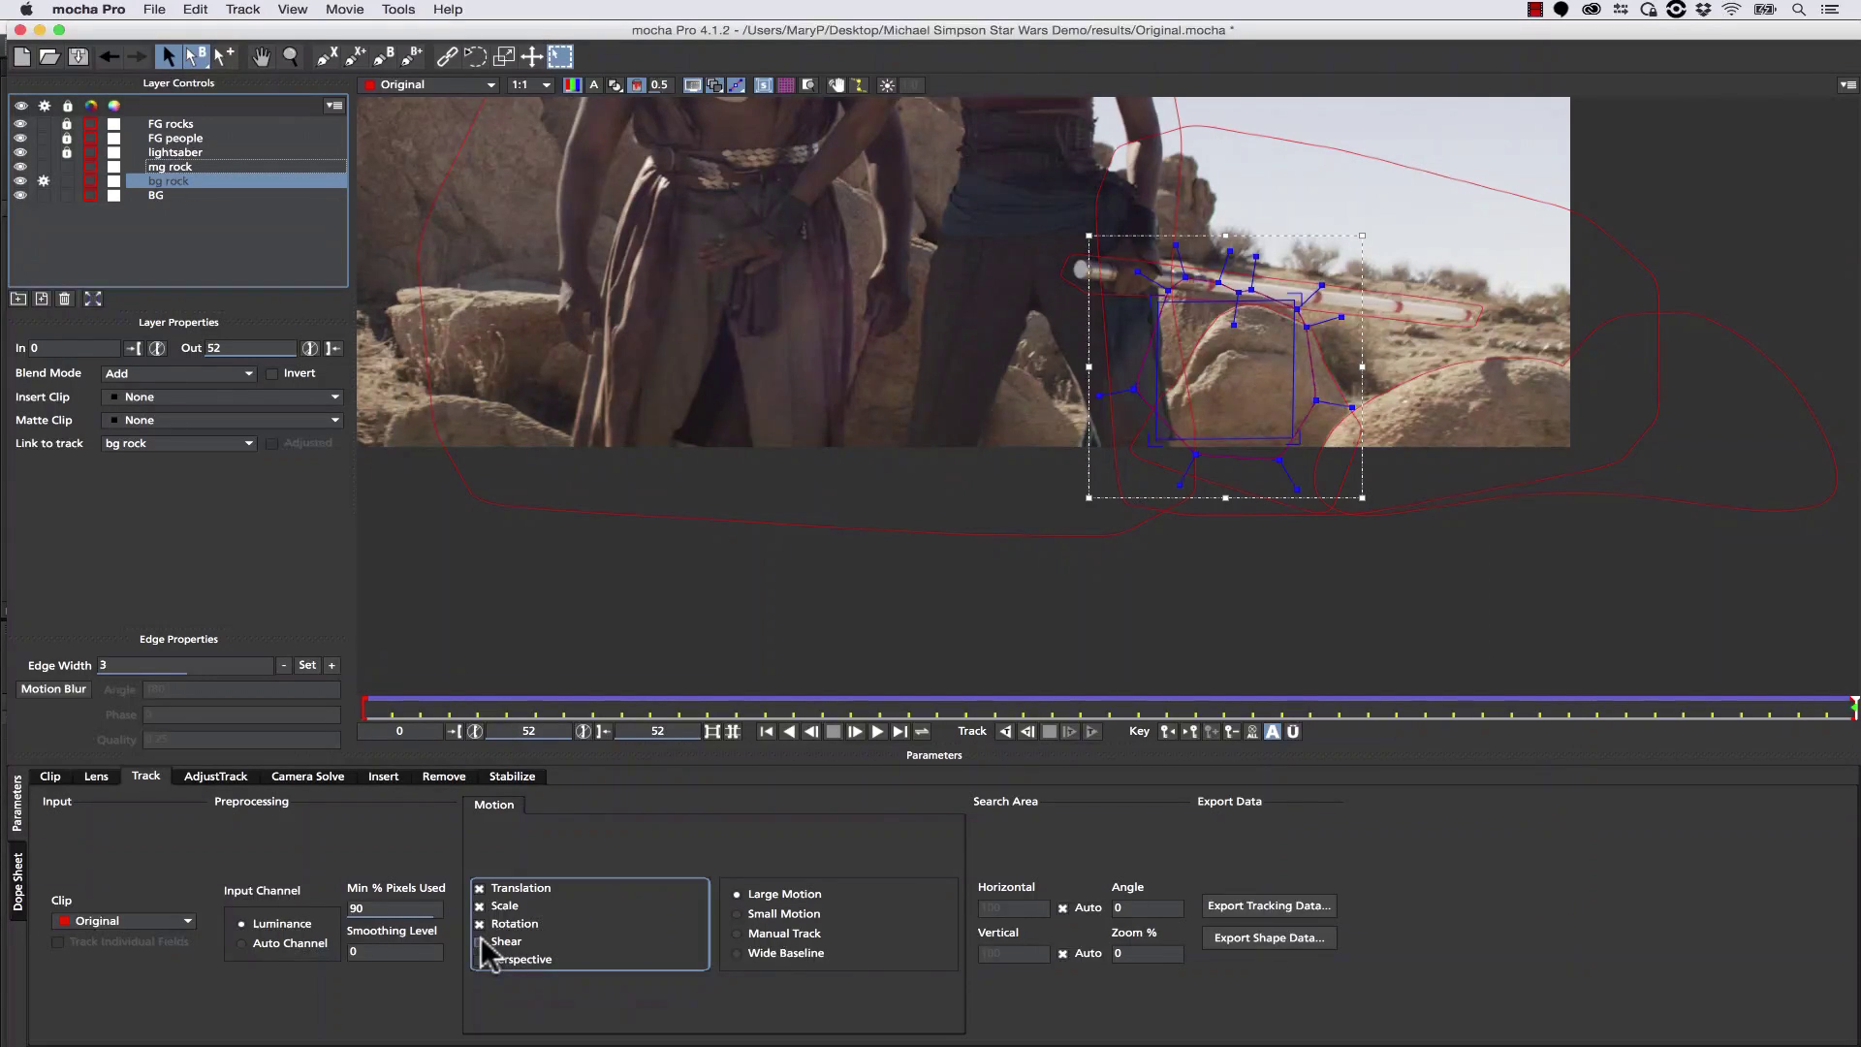
click(1005, 732)
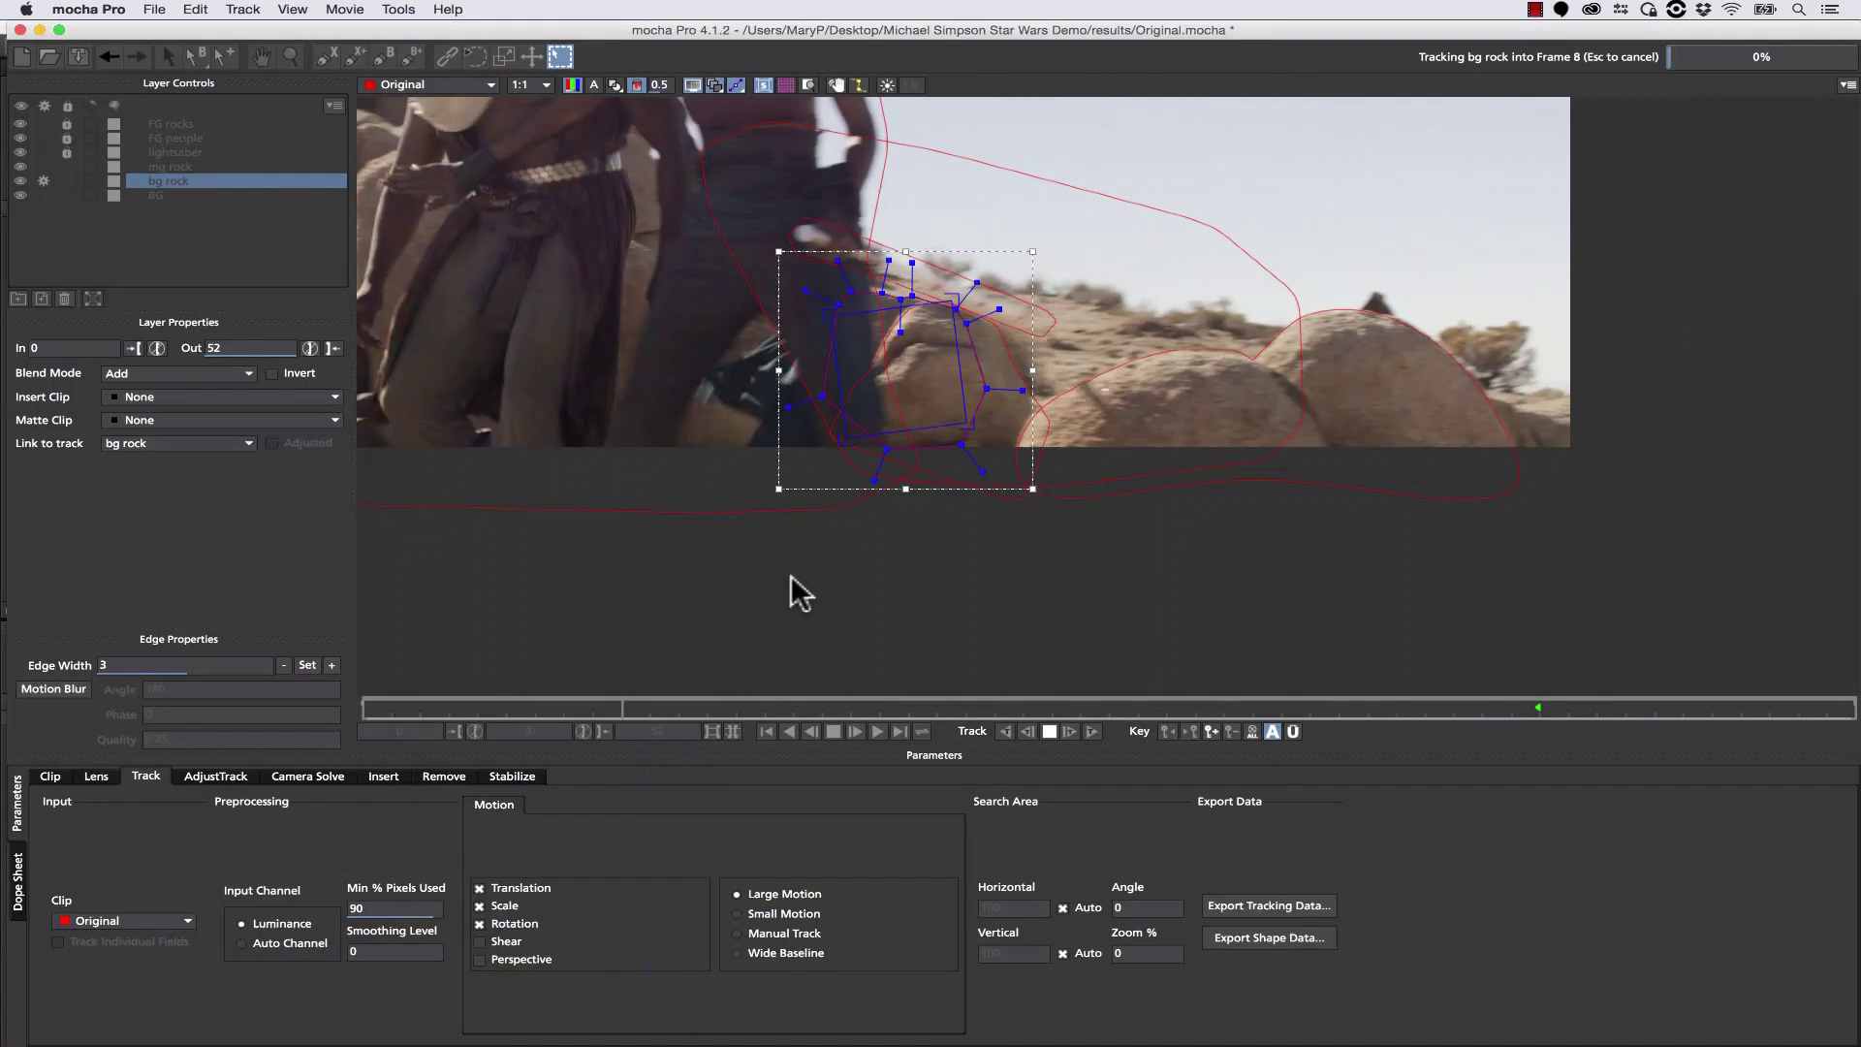
drag(362, 711, 1849, 694)
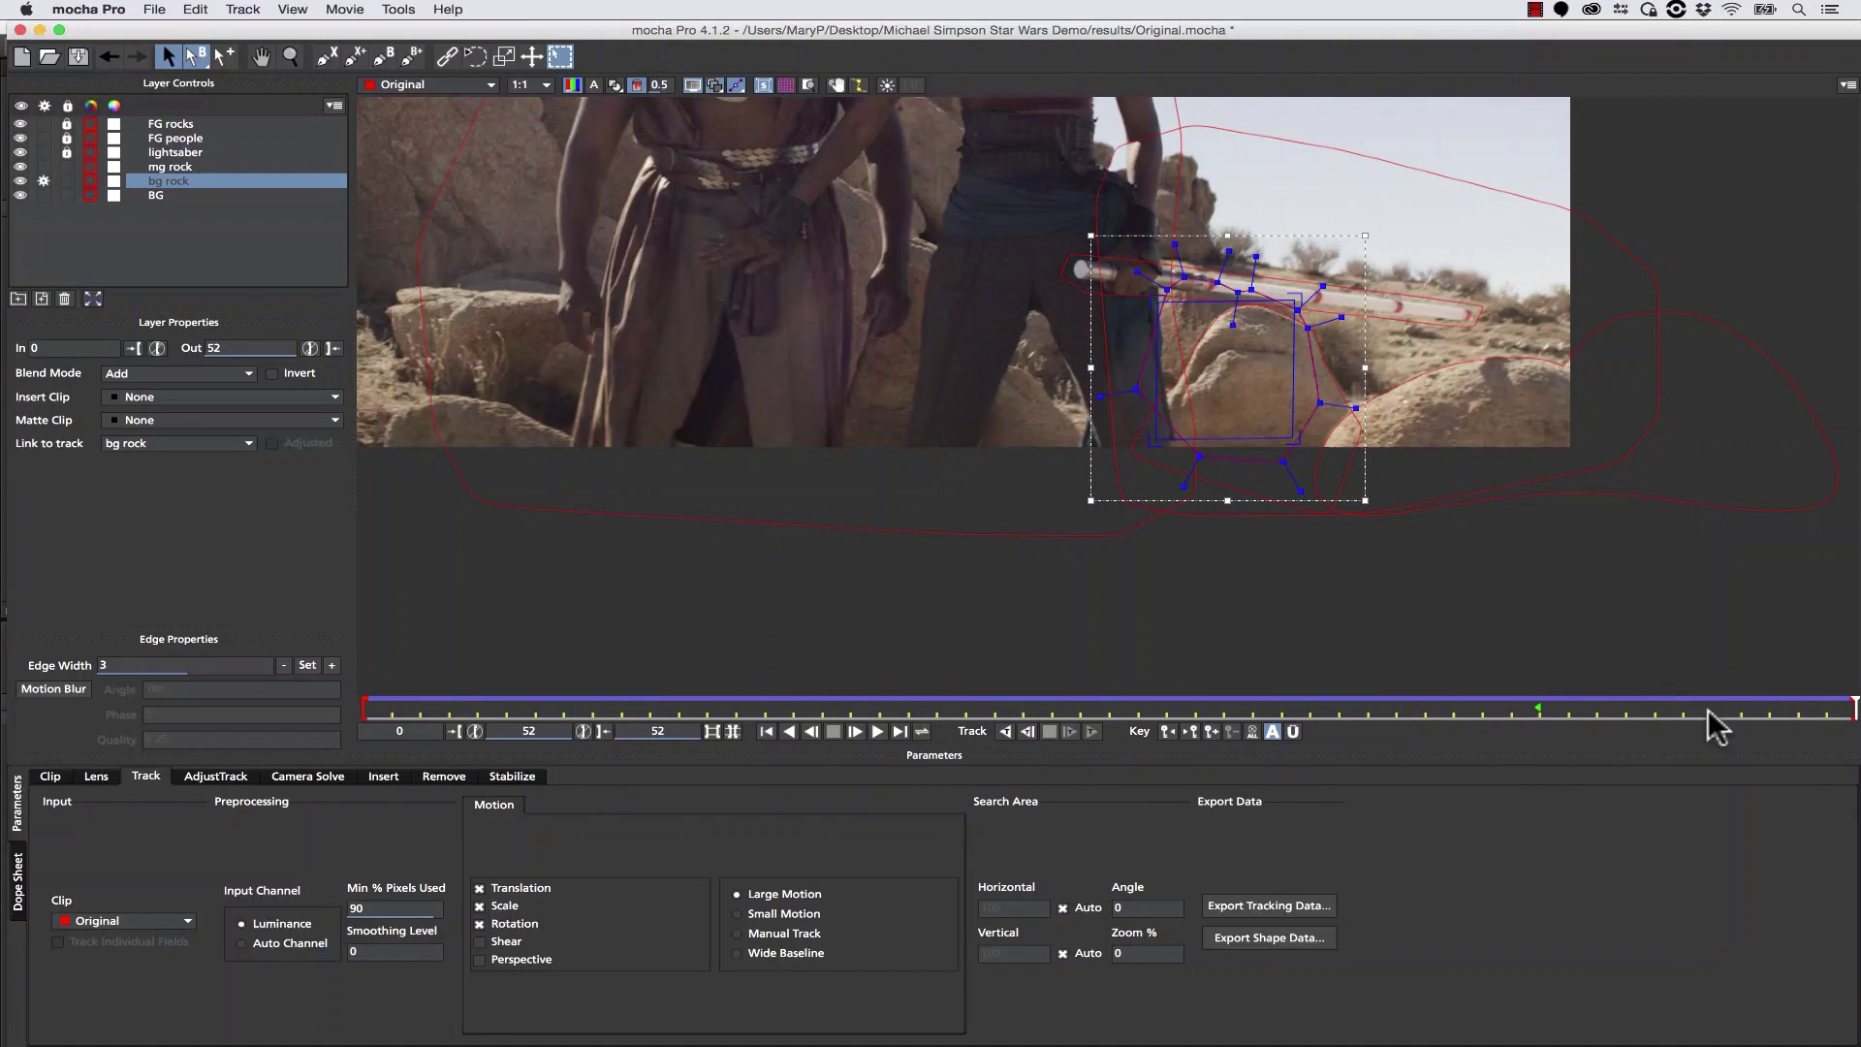
Retrack bg rock backwards from frame 52 with Translation only, and slightly smooth its spline points with the Überkey on.
click(478, 907)
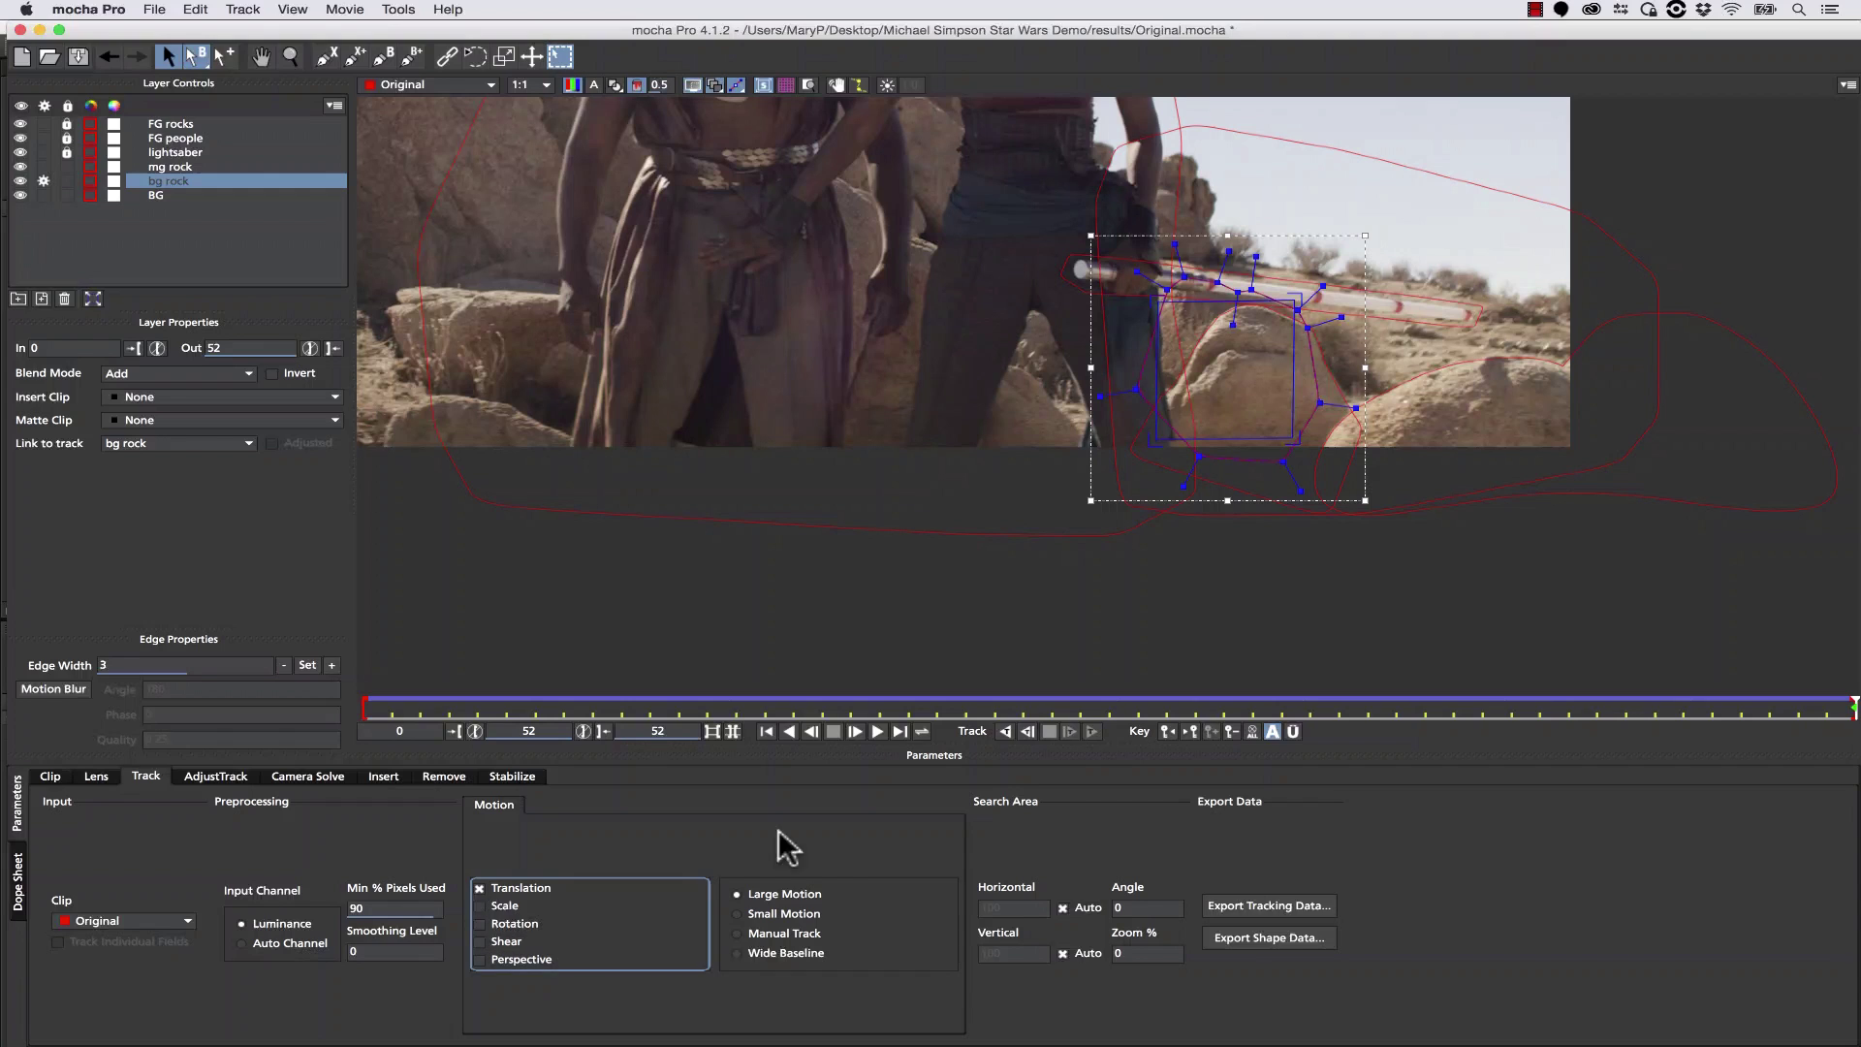
click(1005, 731)
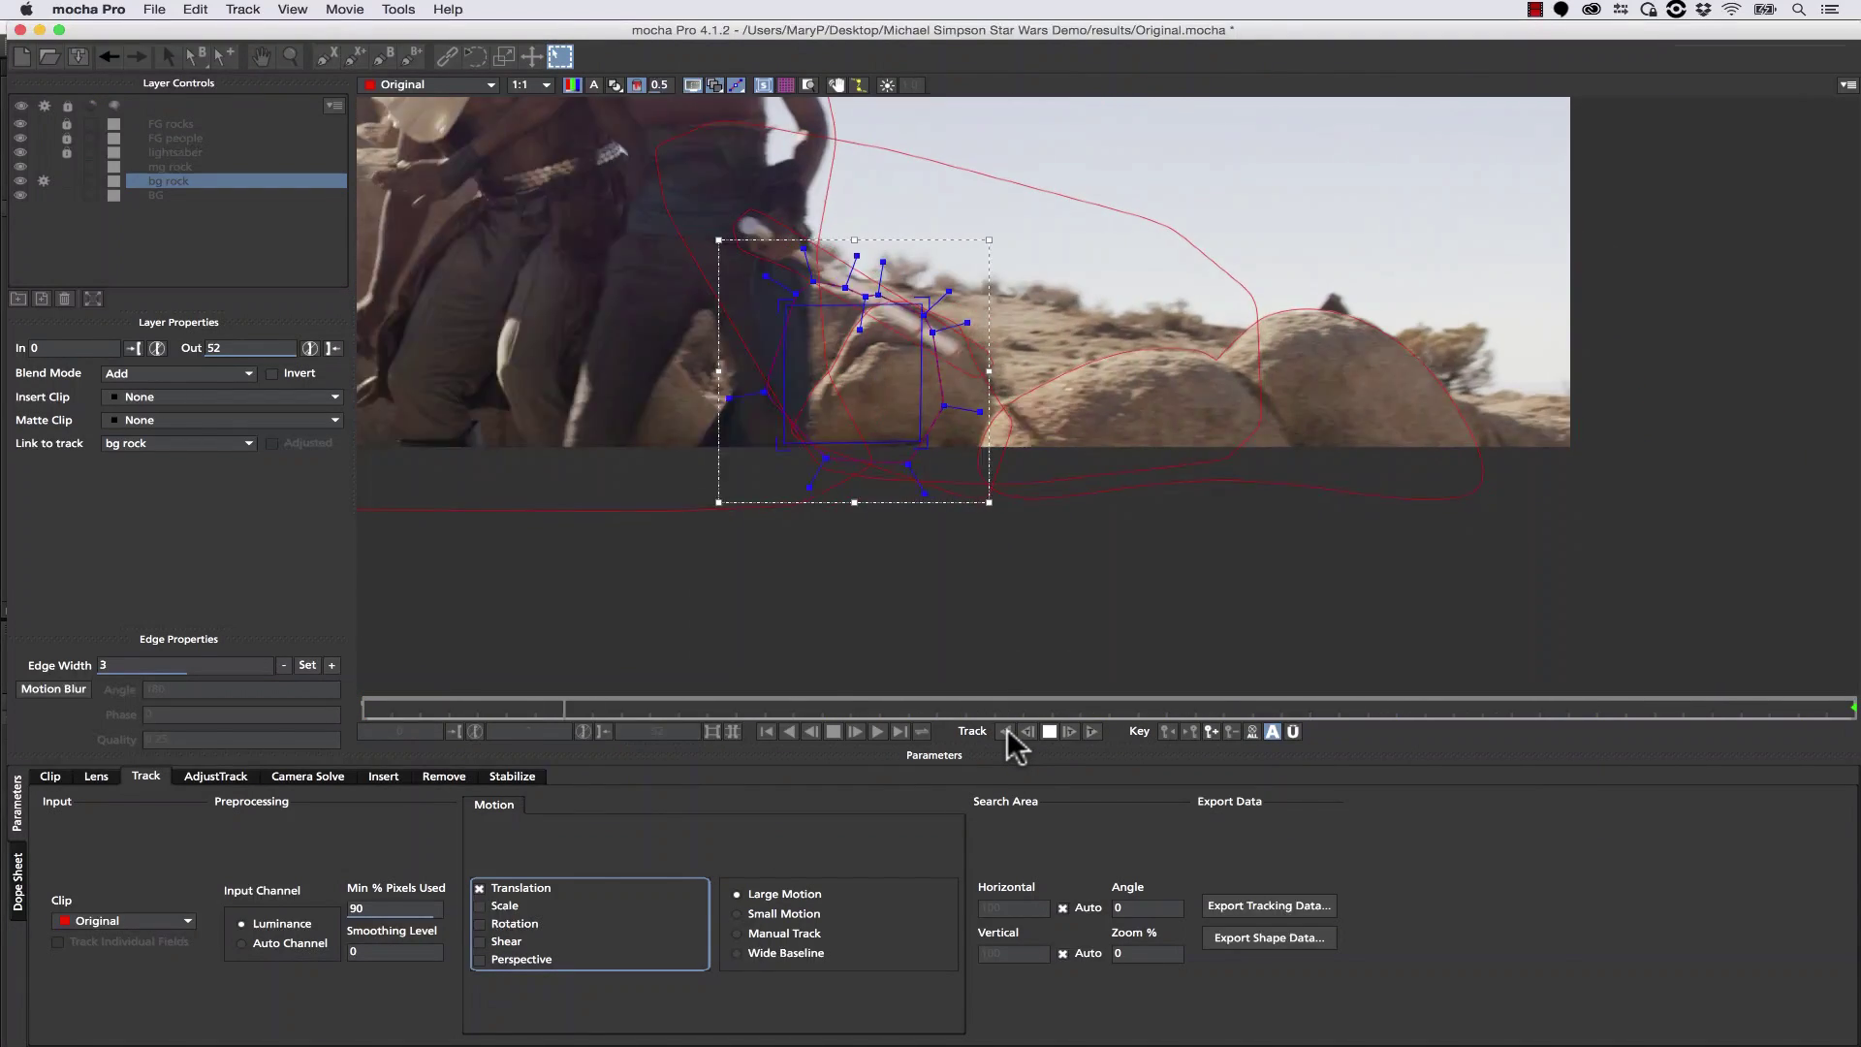
drag(364, 706, 1851, 630)
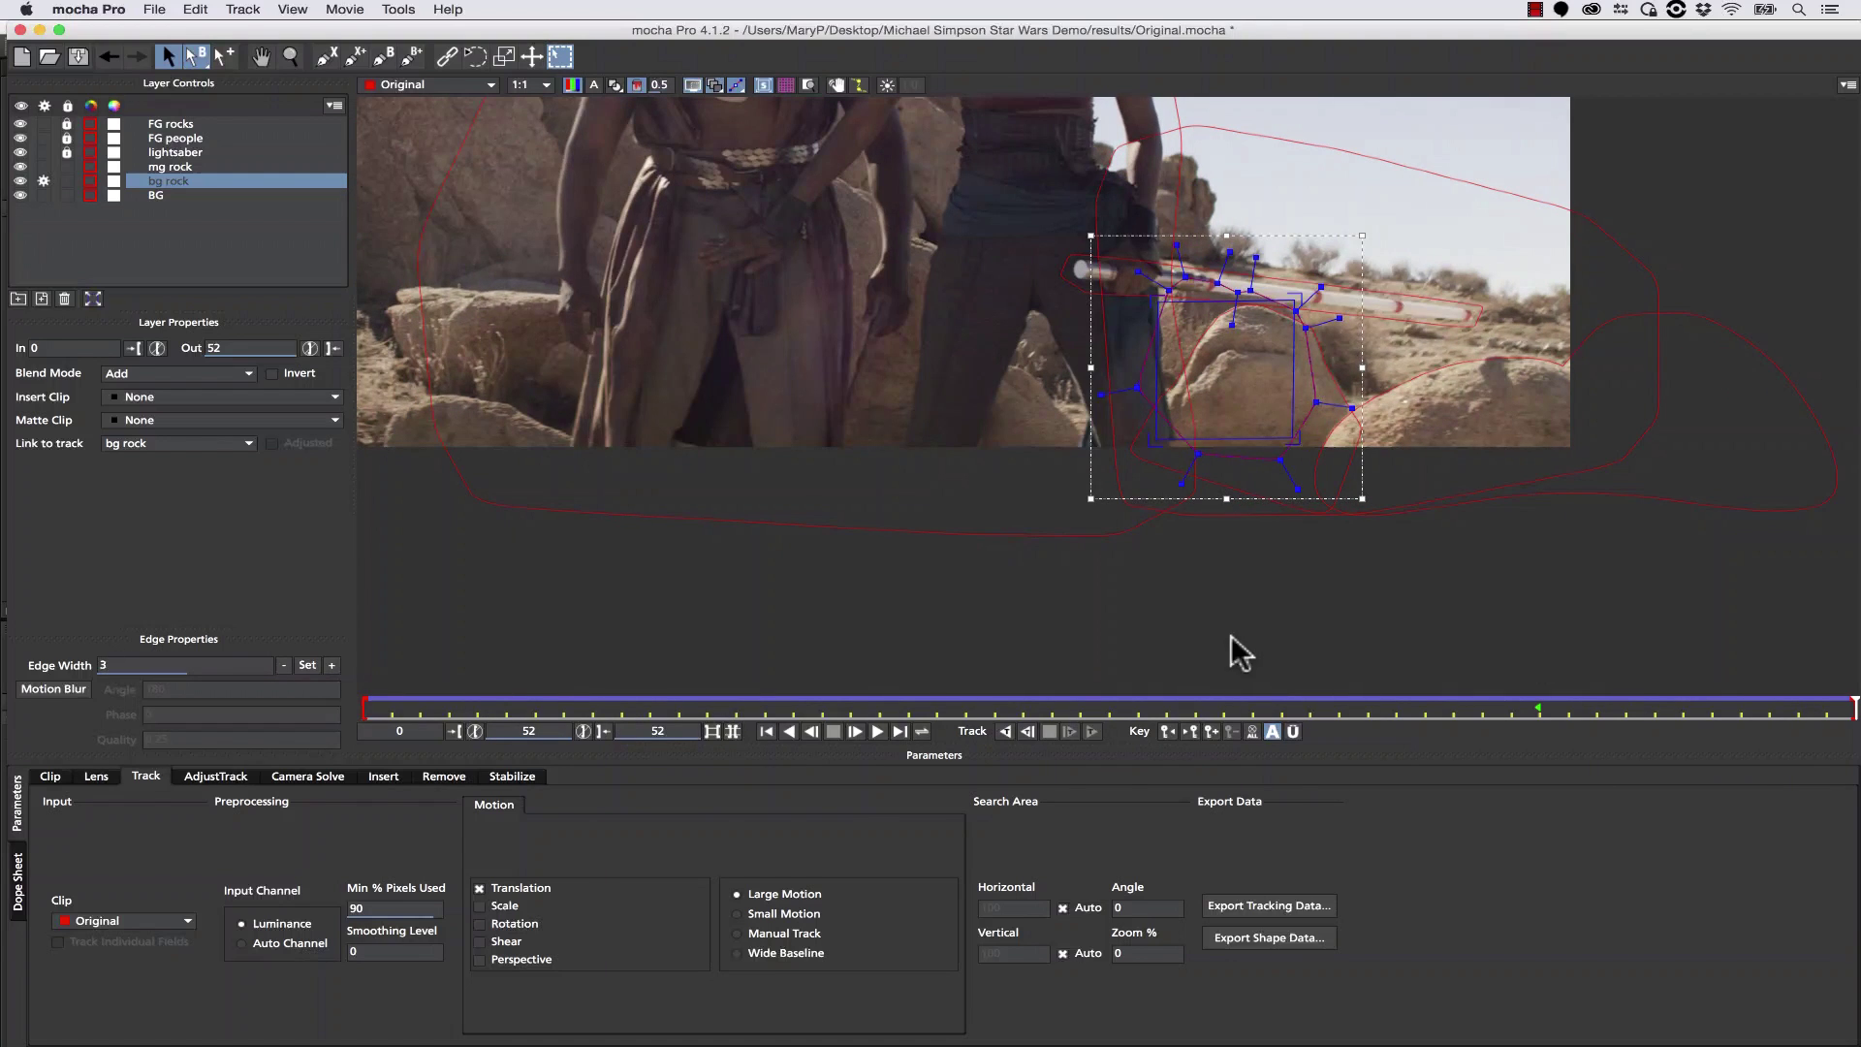
click(1293, 732)
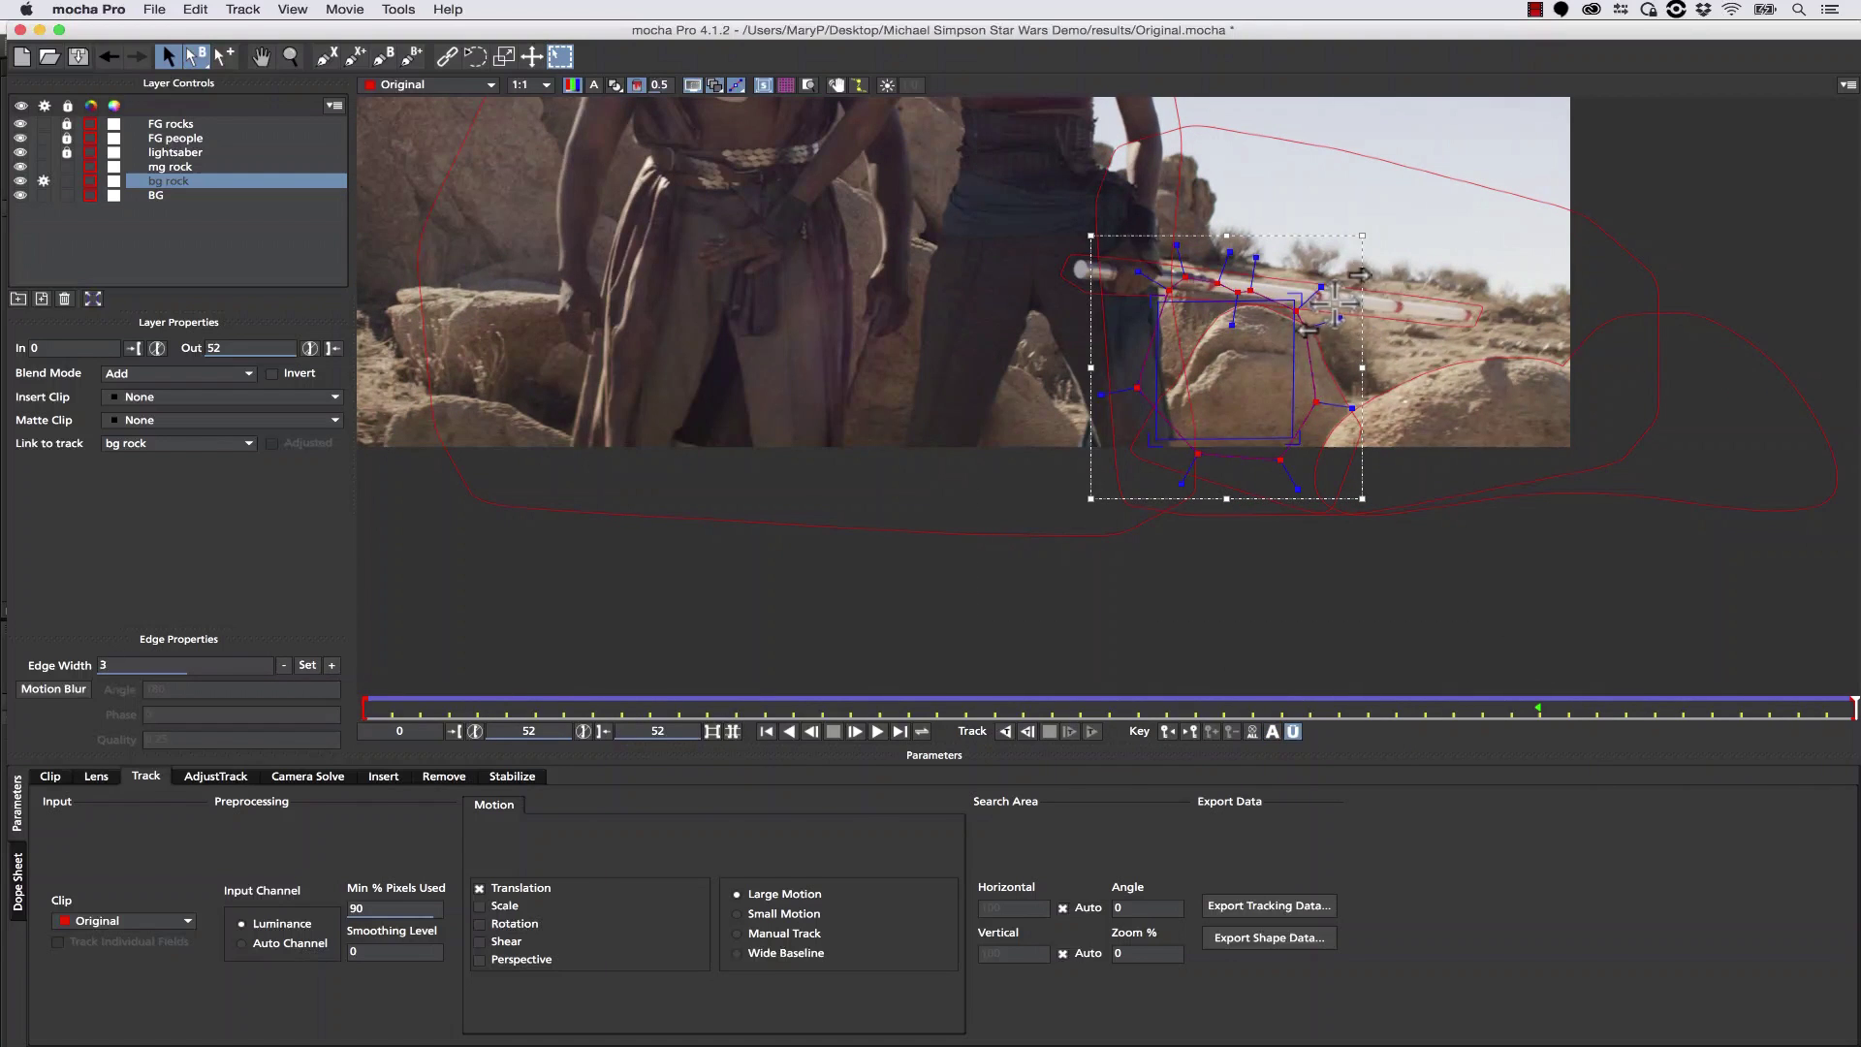
drag(1322, 287, 1317, 292)
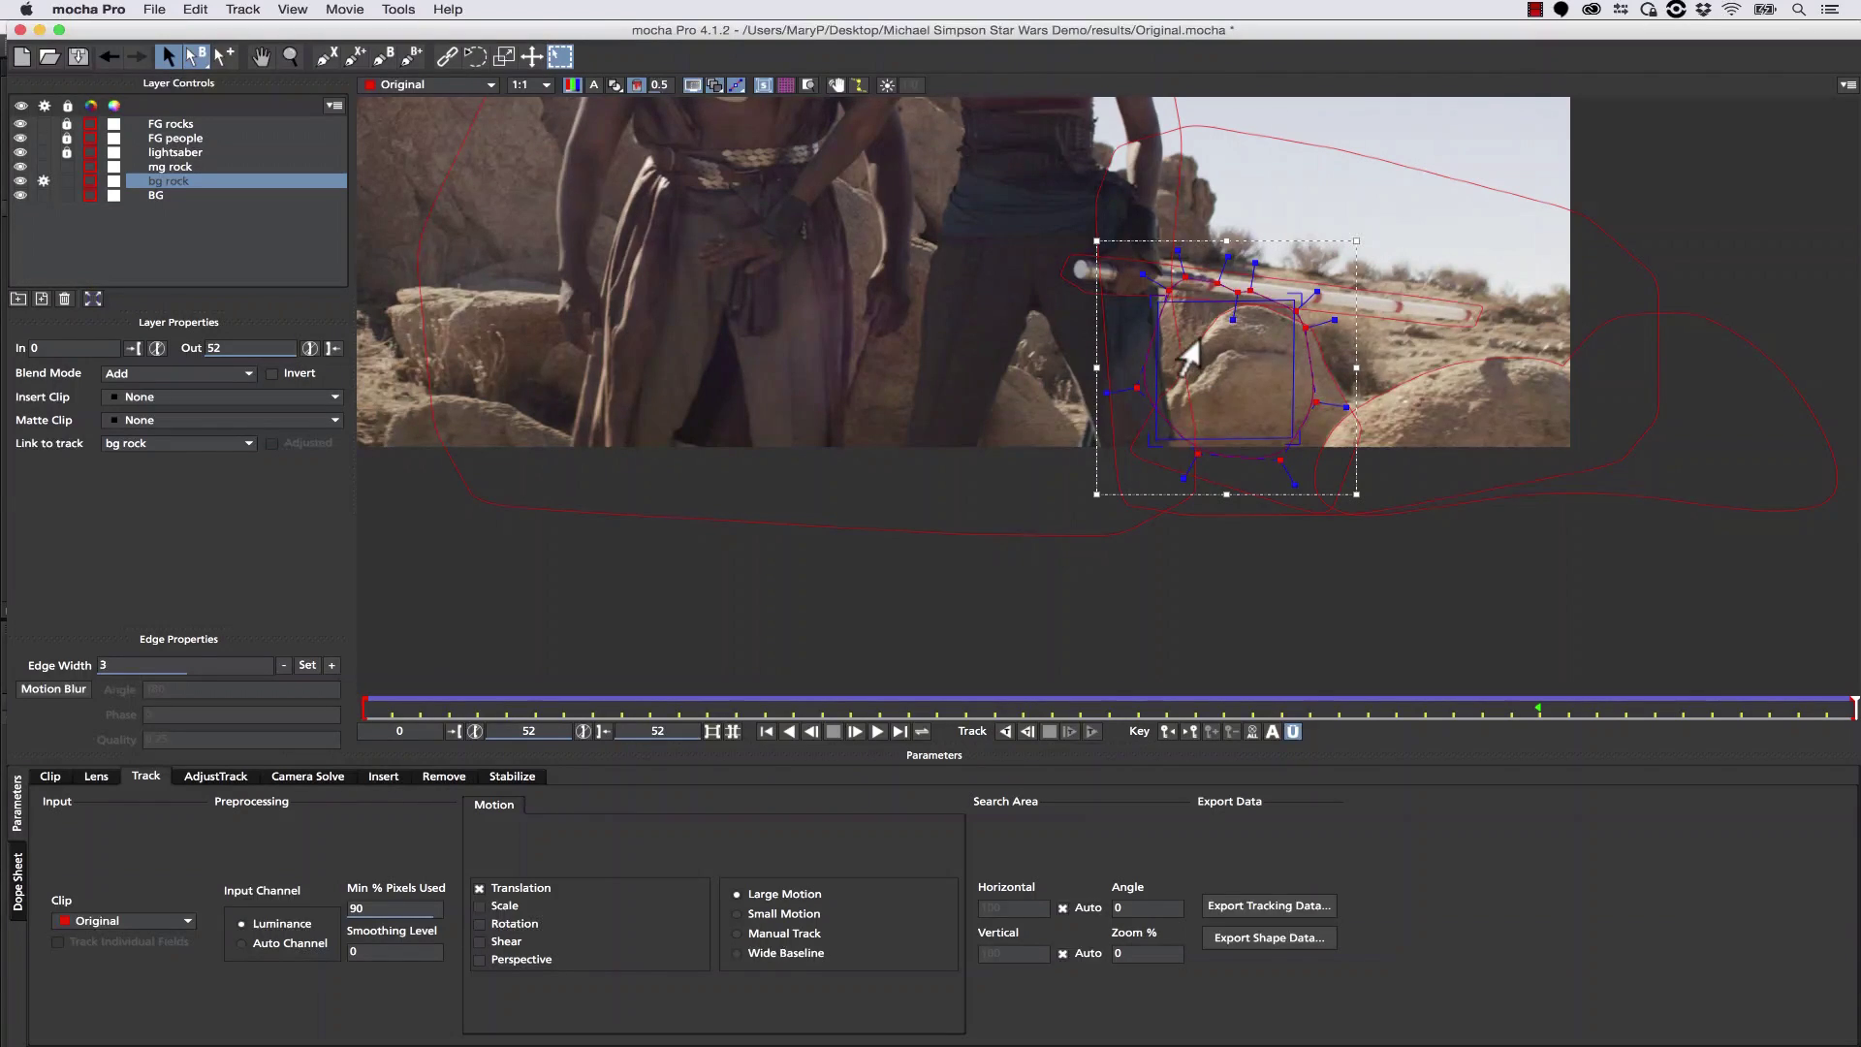
Deactivate tracking for bg rock, lock mg rock, bg rock and BG, and hide all overlays with lightsaber selected.
click(44, 181)
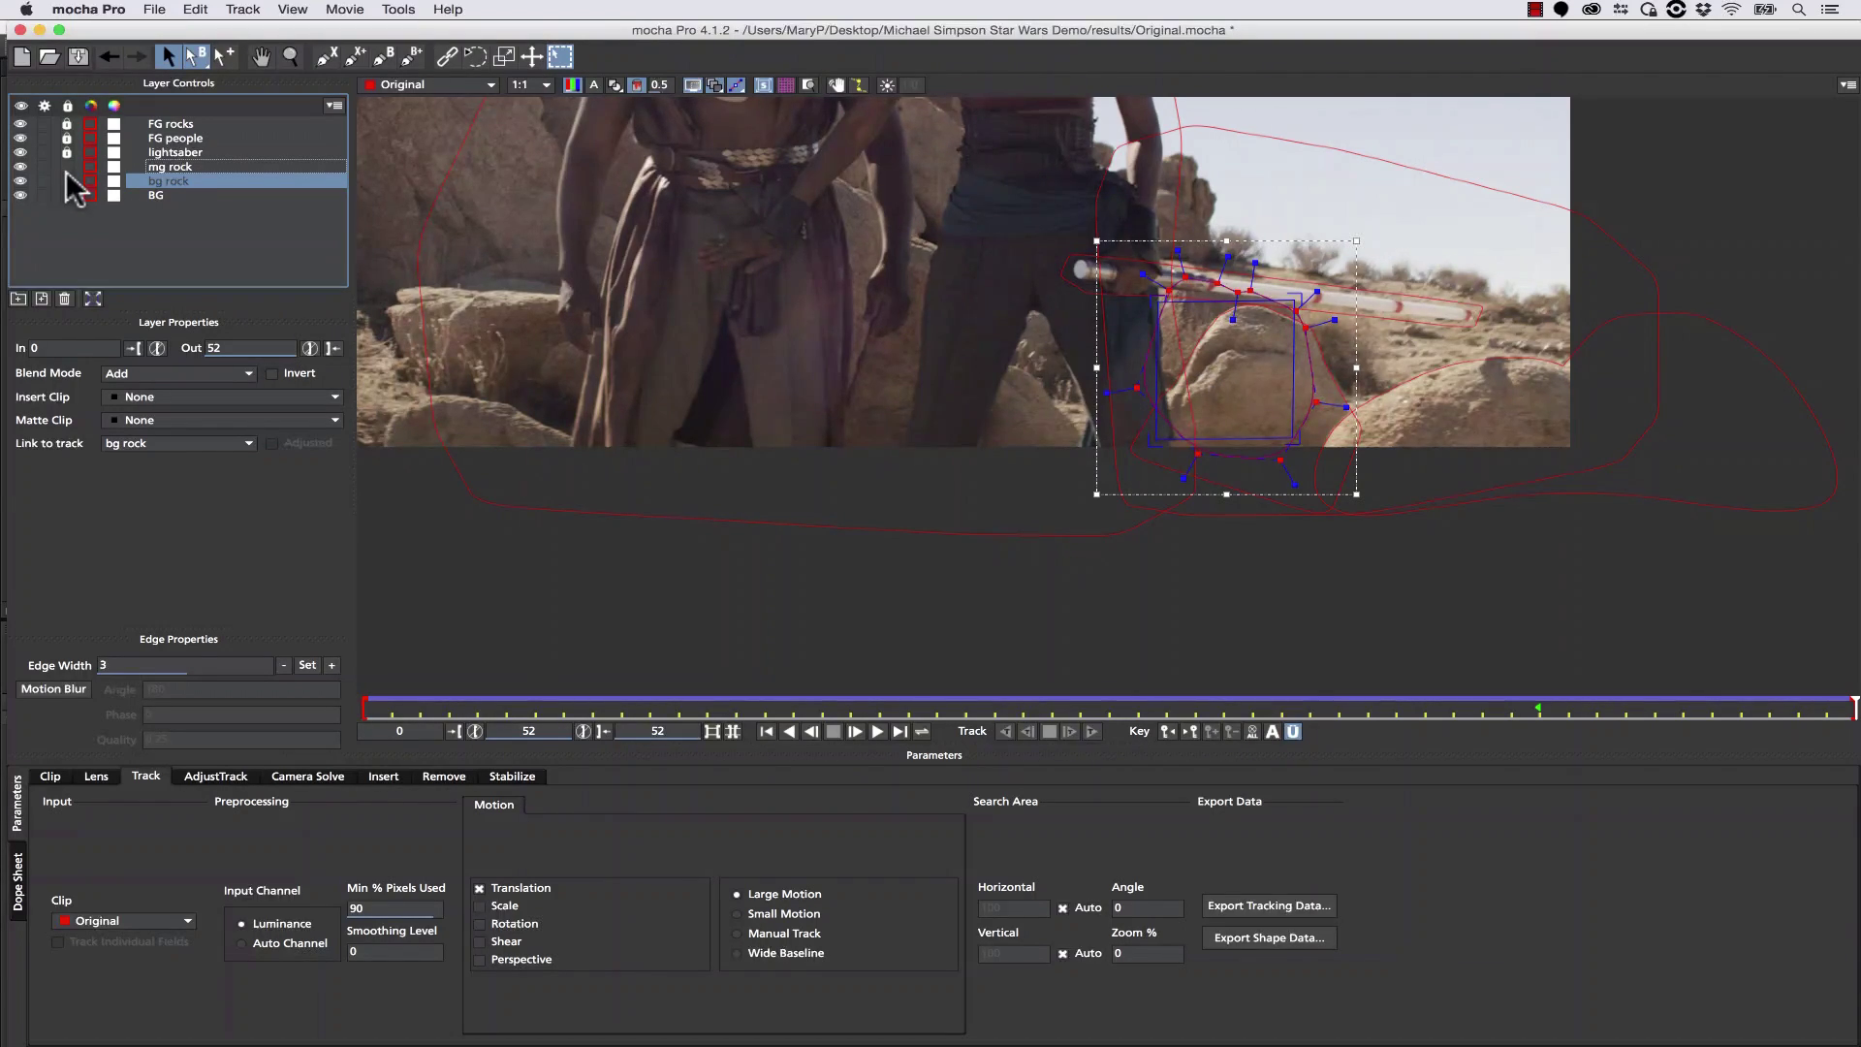
click(66, 172)
click(173, 152)
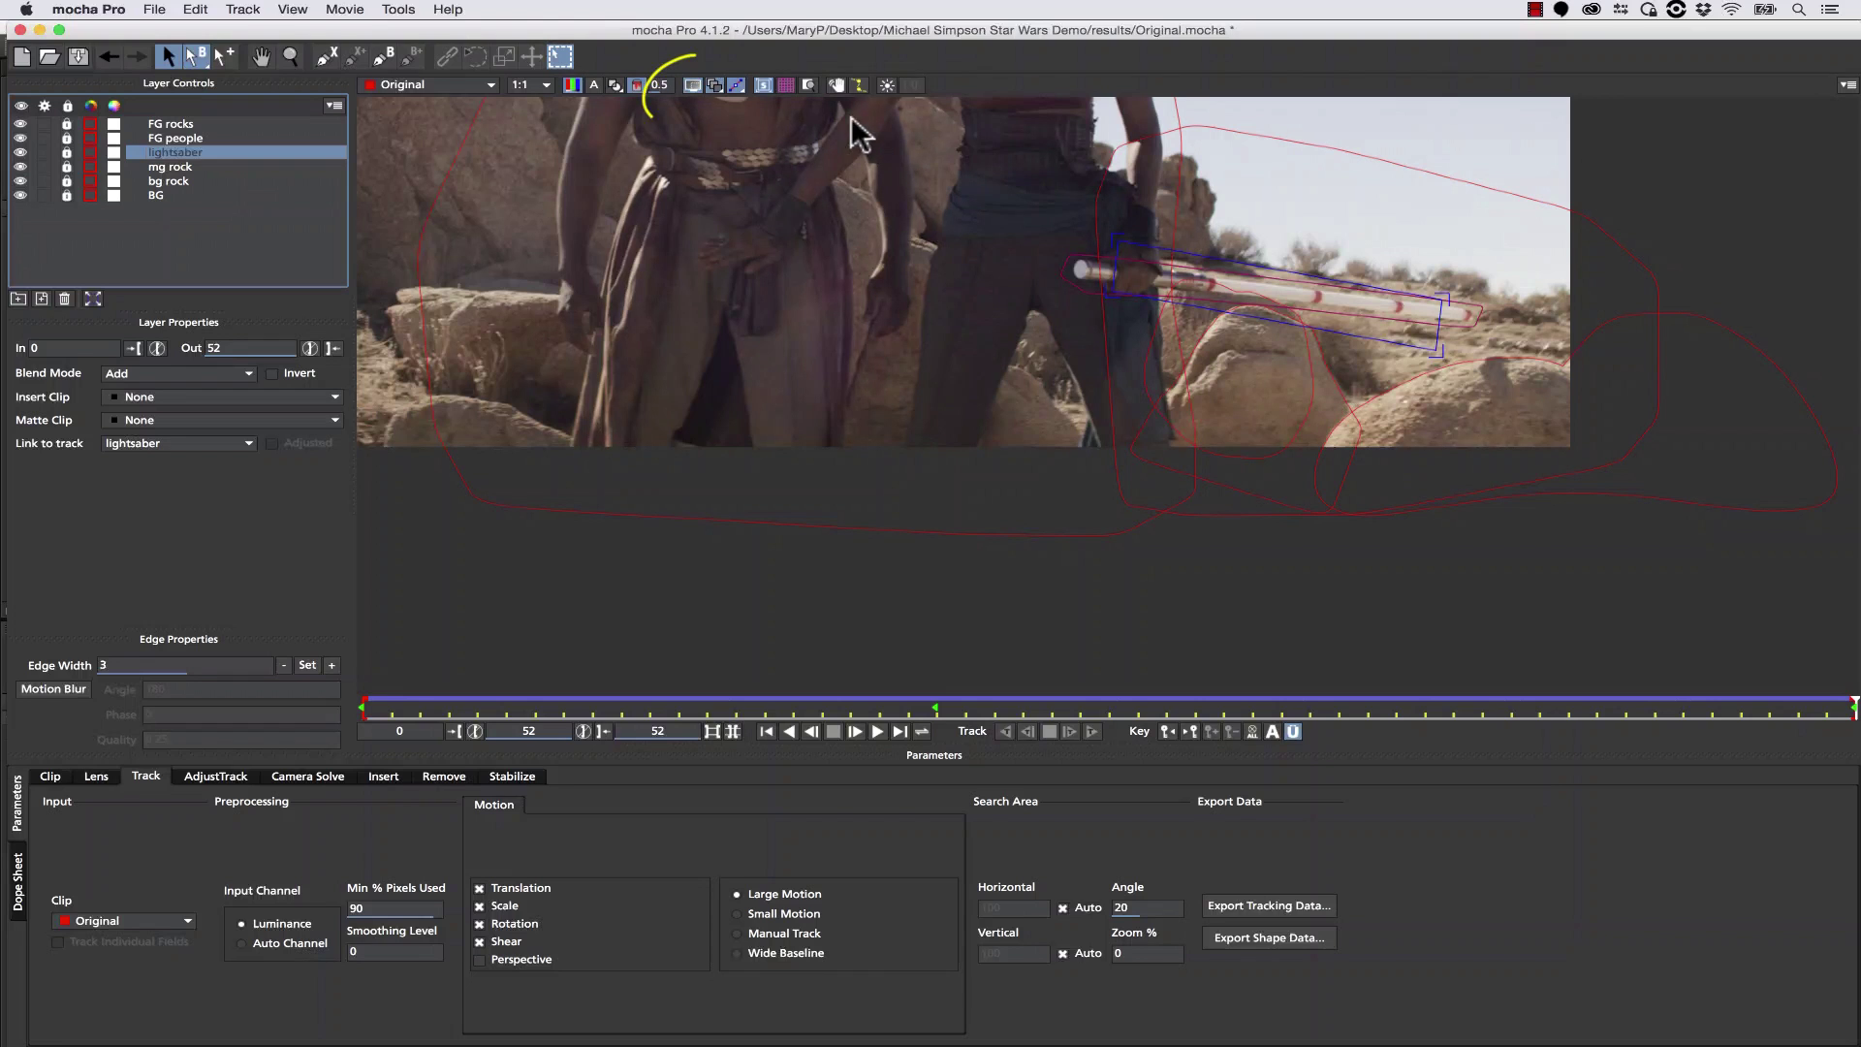
click(694, 85)
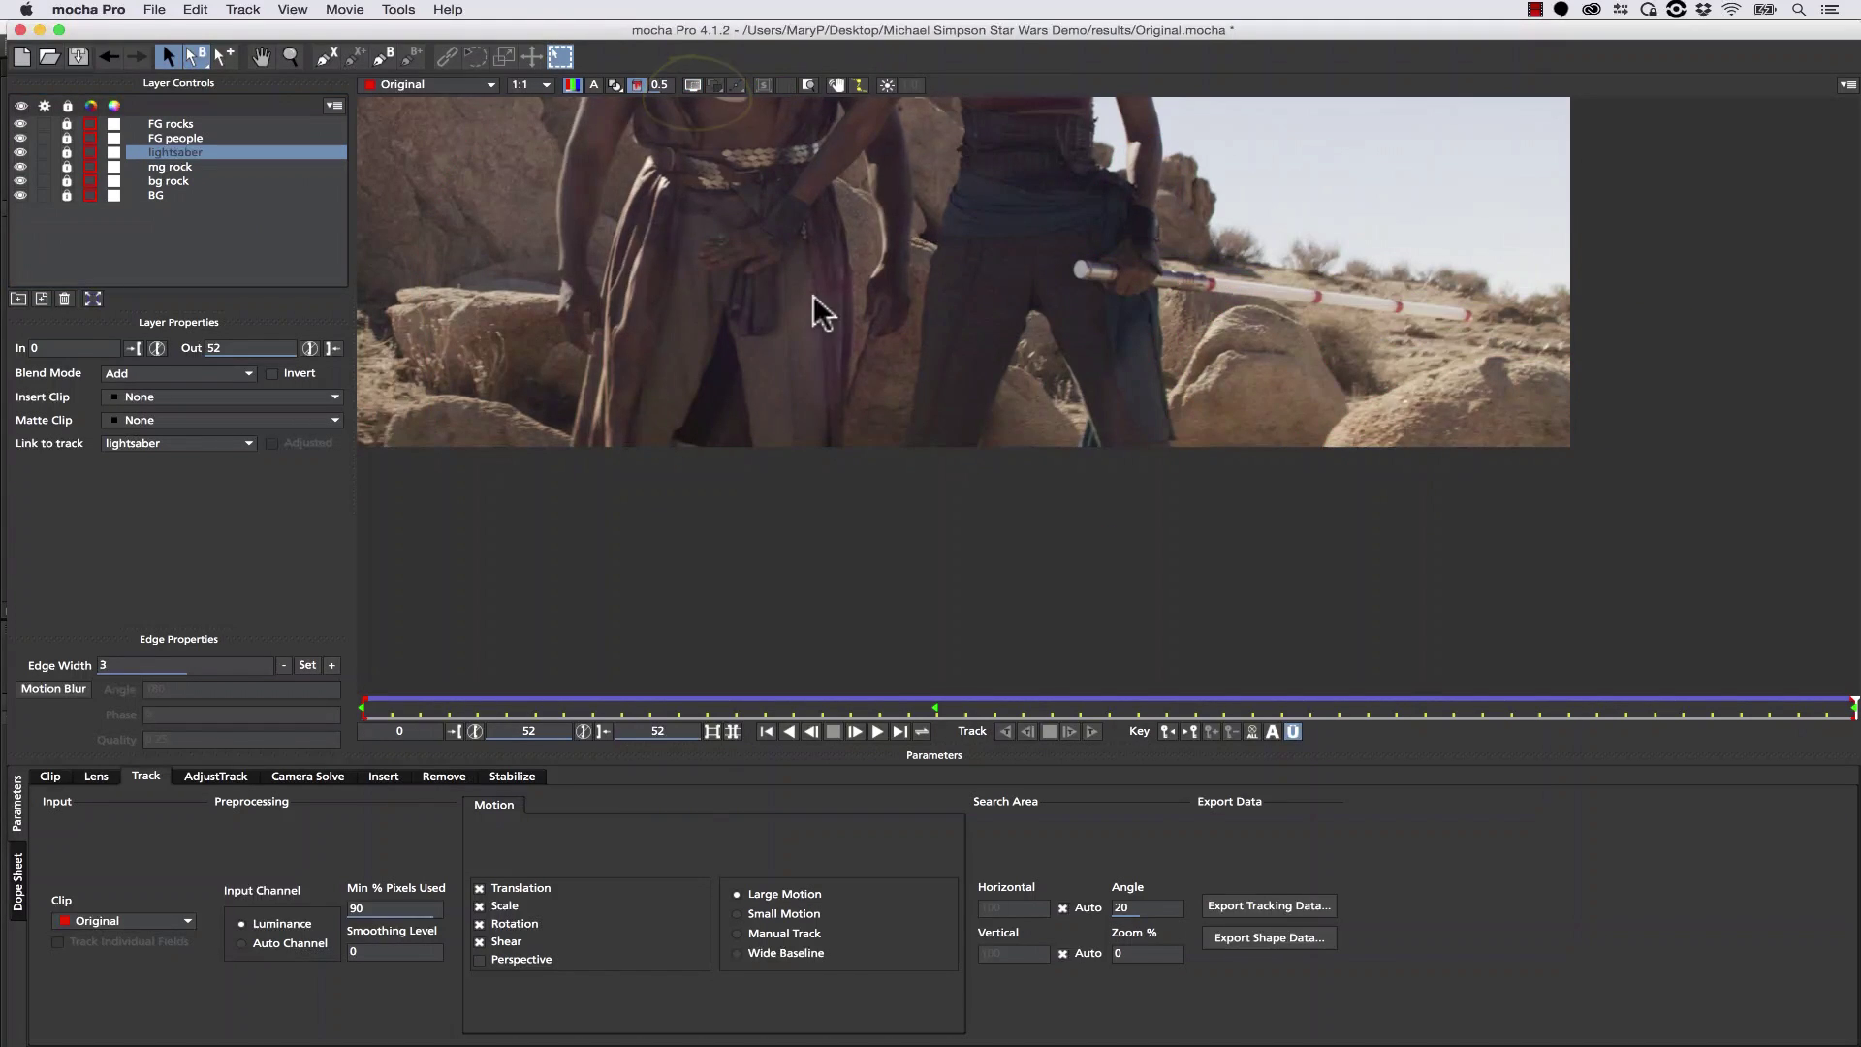
key(x)
drag(843, 275, 983, 409)
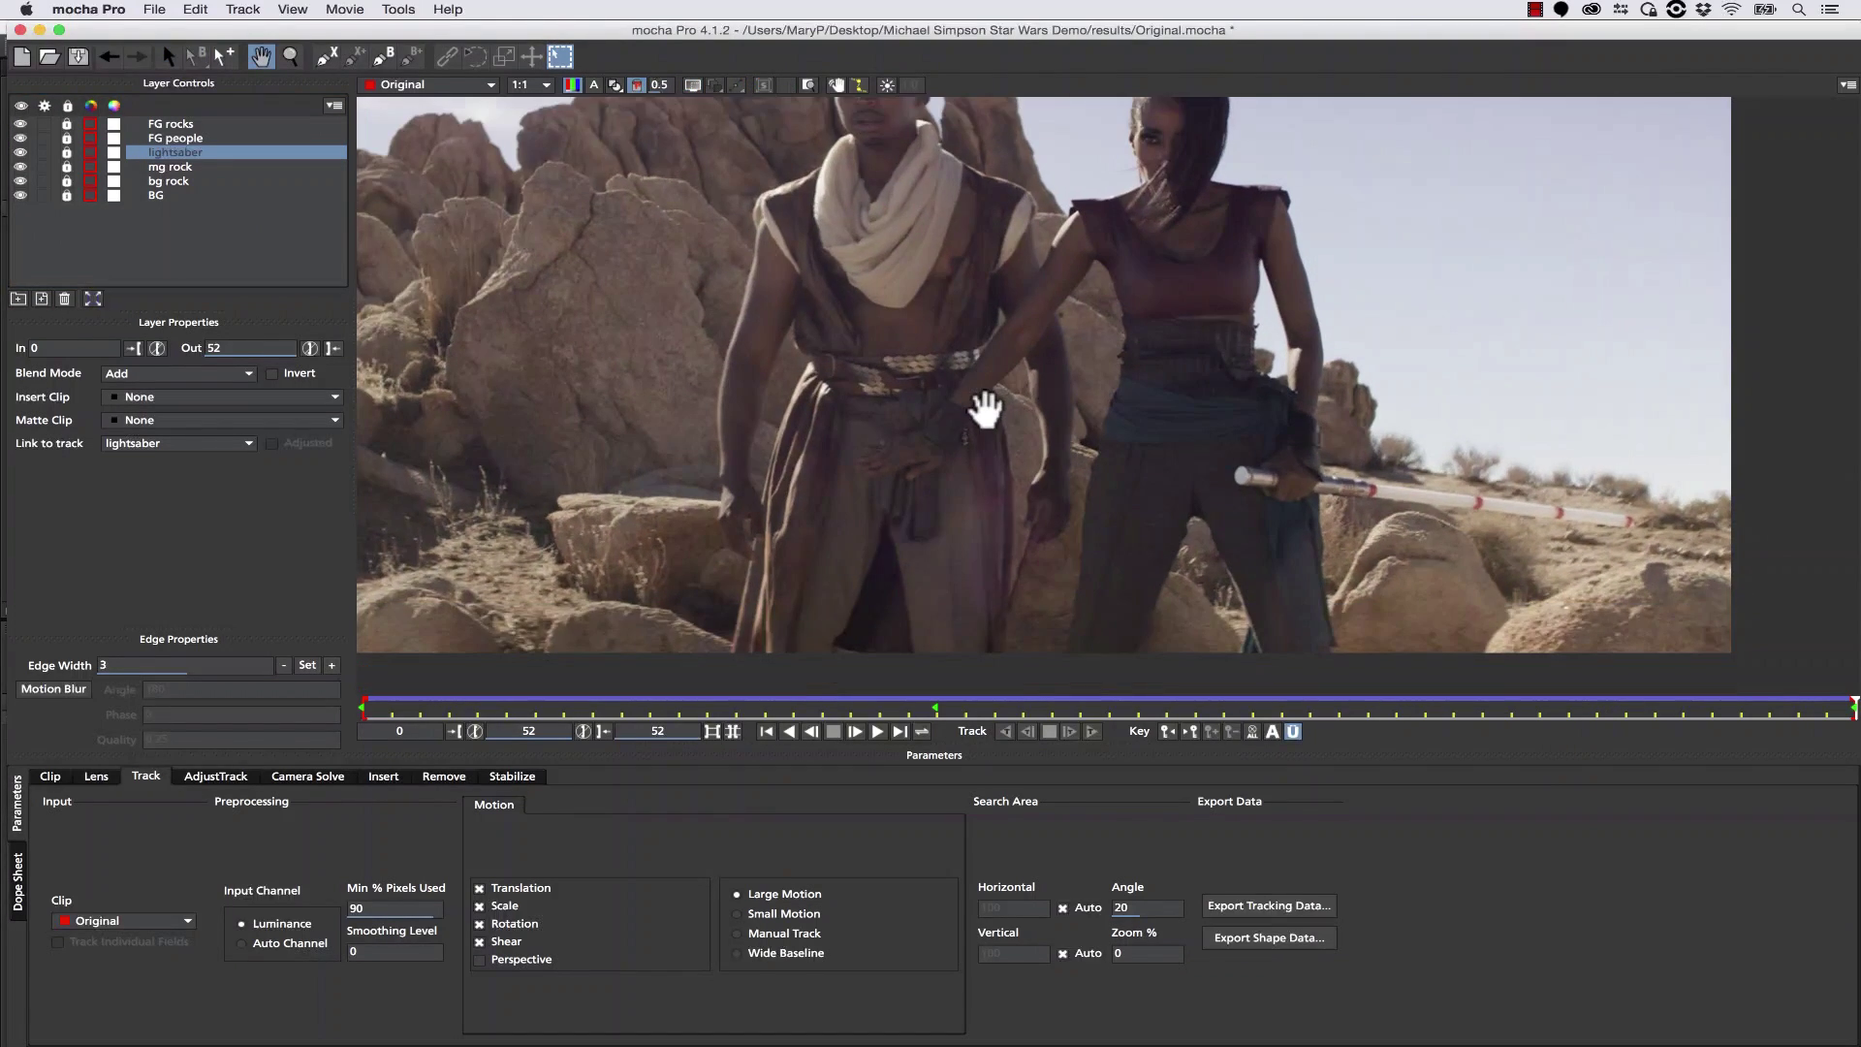
Unlock lightsaber, activate it for processing, and open the Remove settings with the whole frame in view.
click(67, 152)
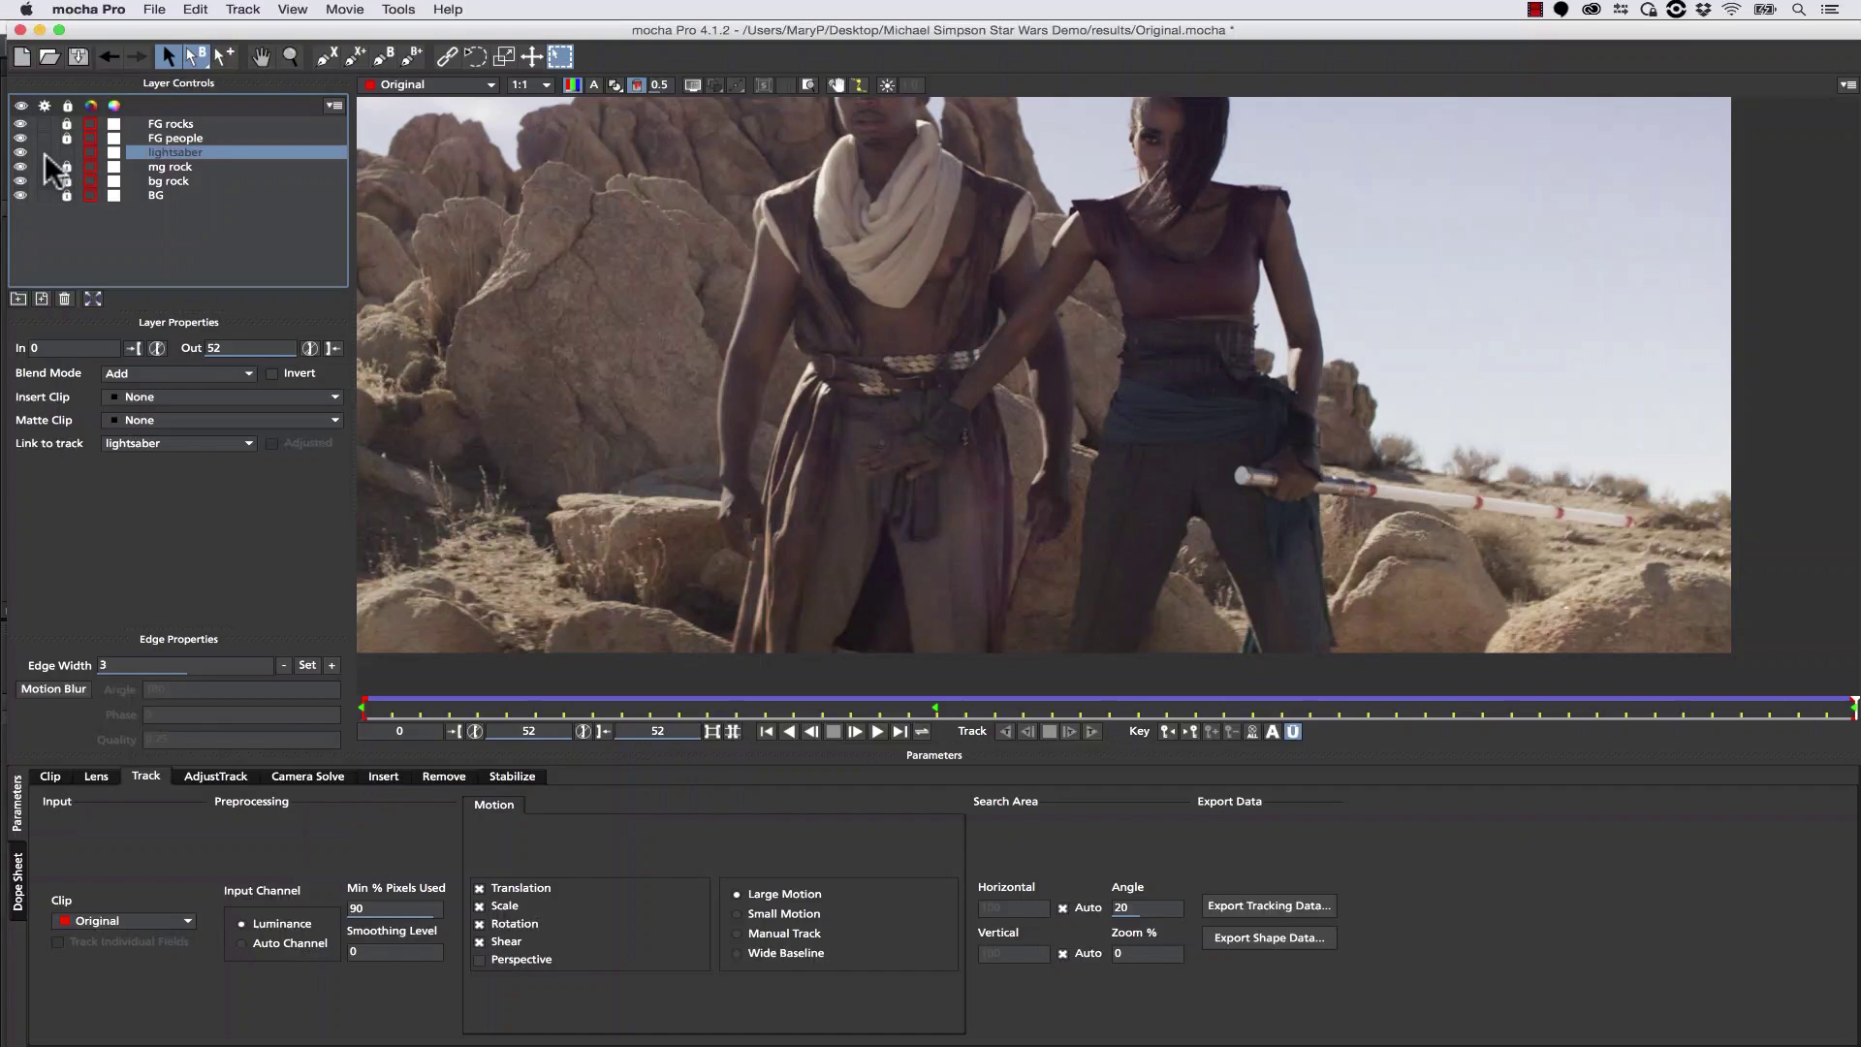
click(448, 777)
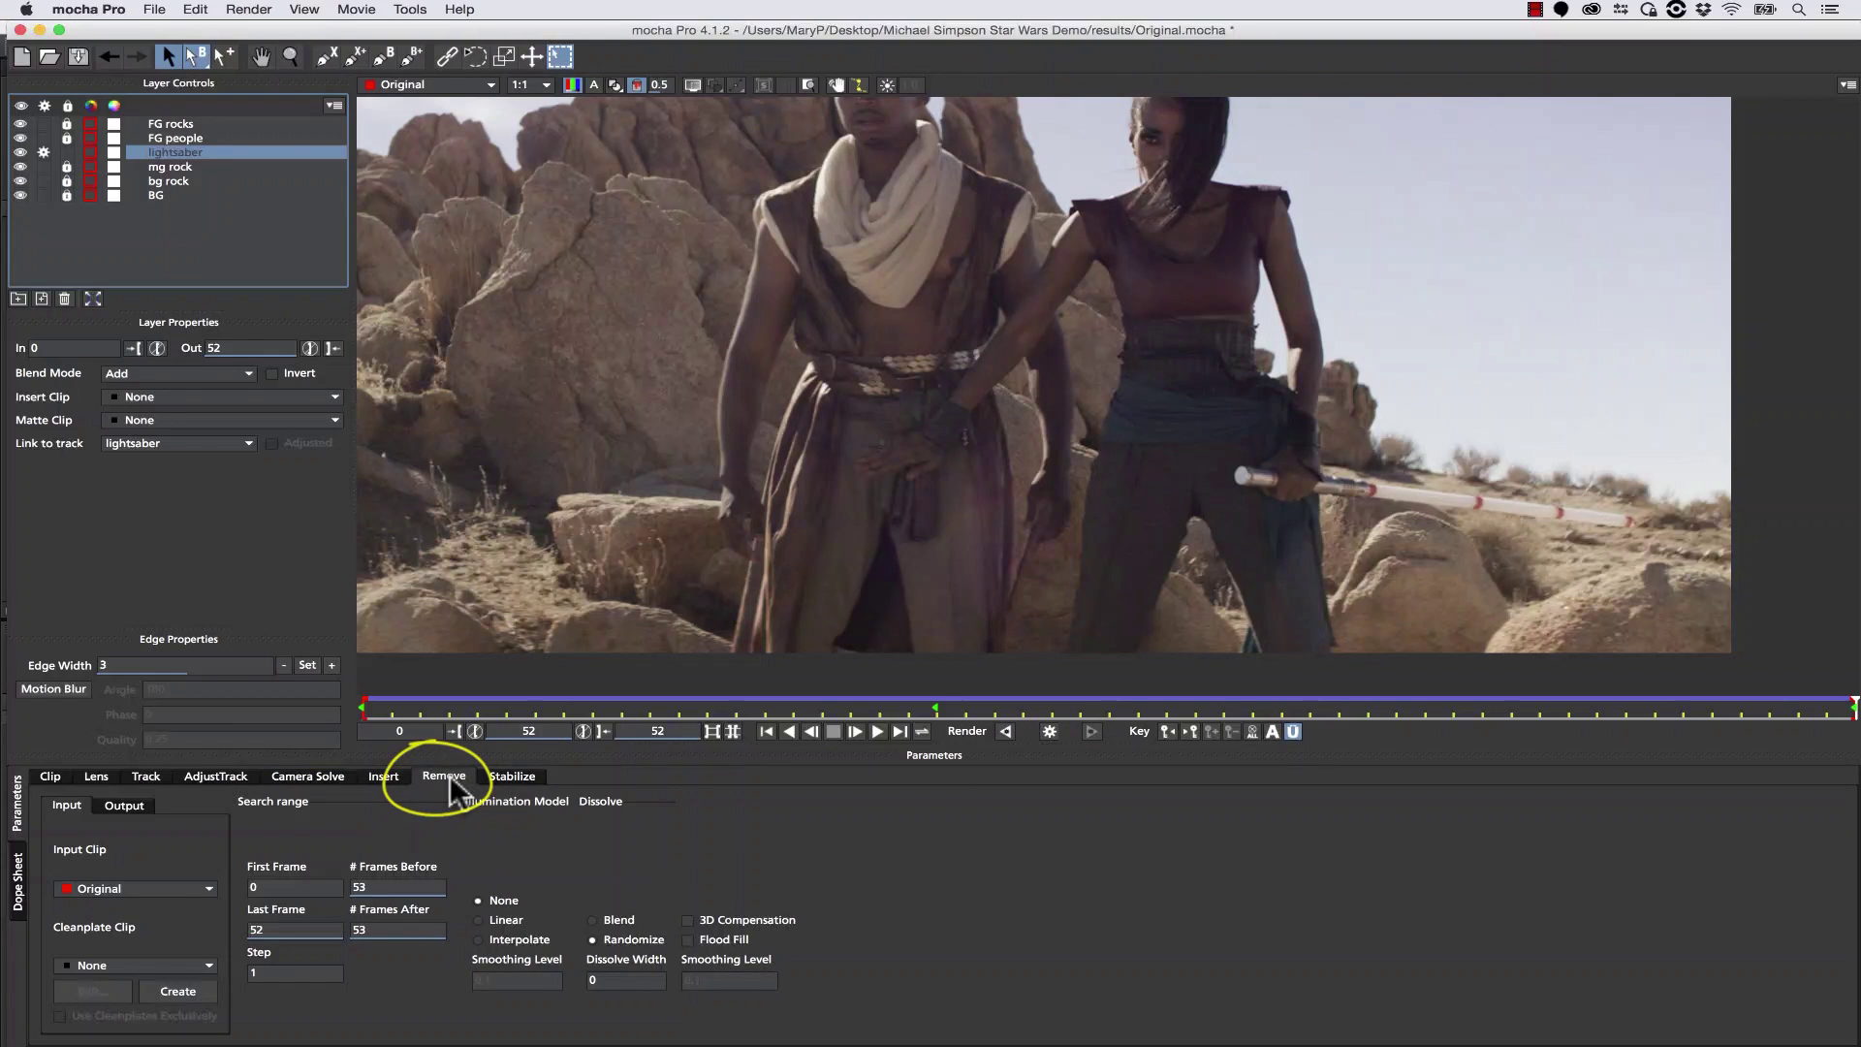
click(290, 56)
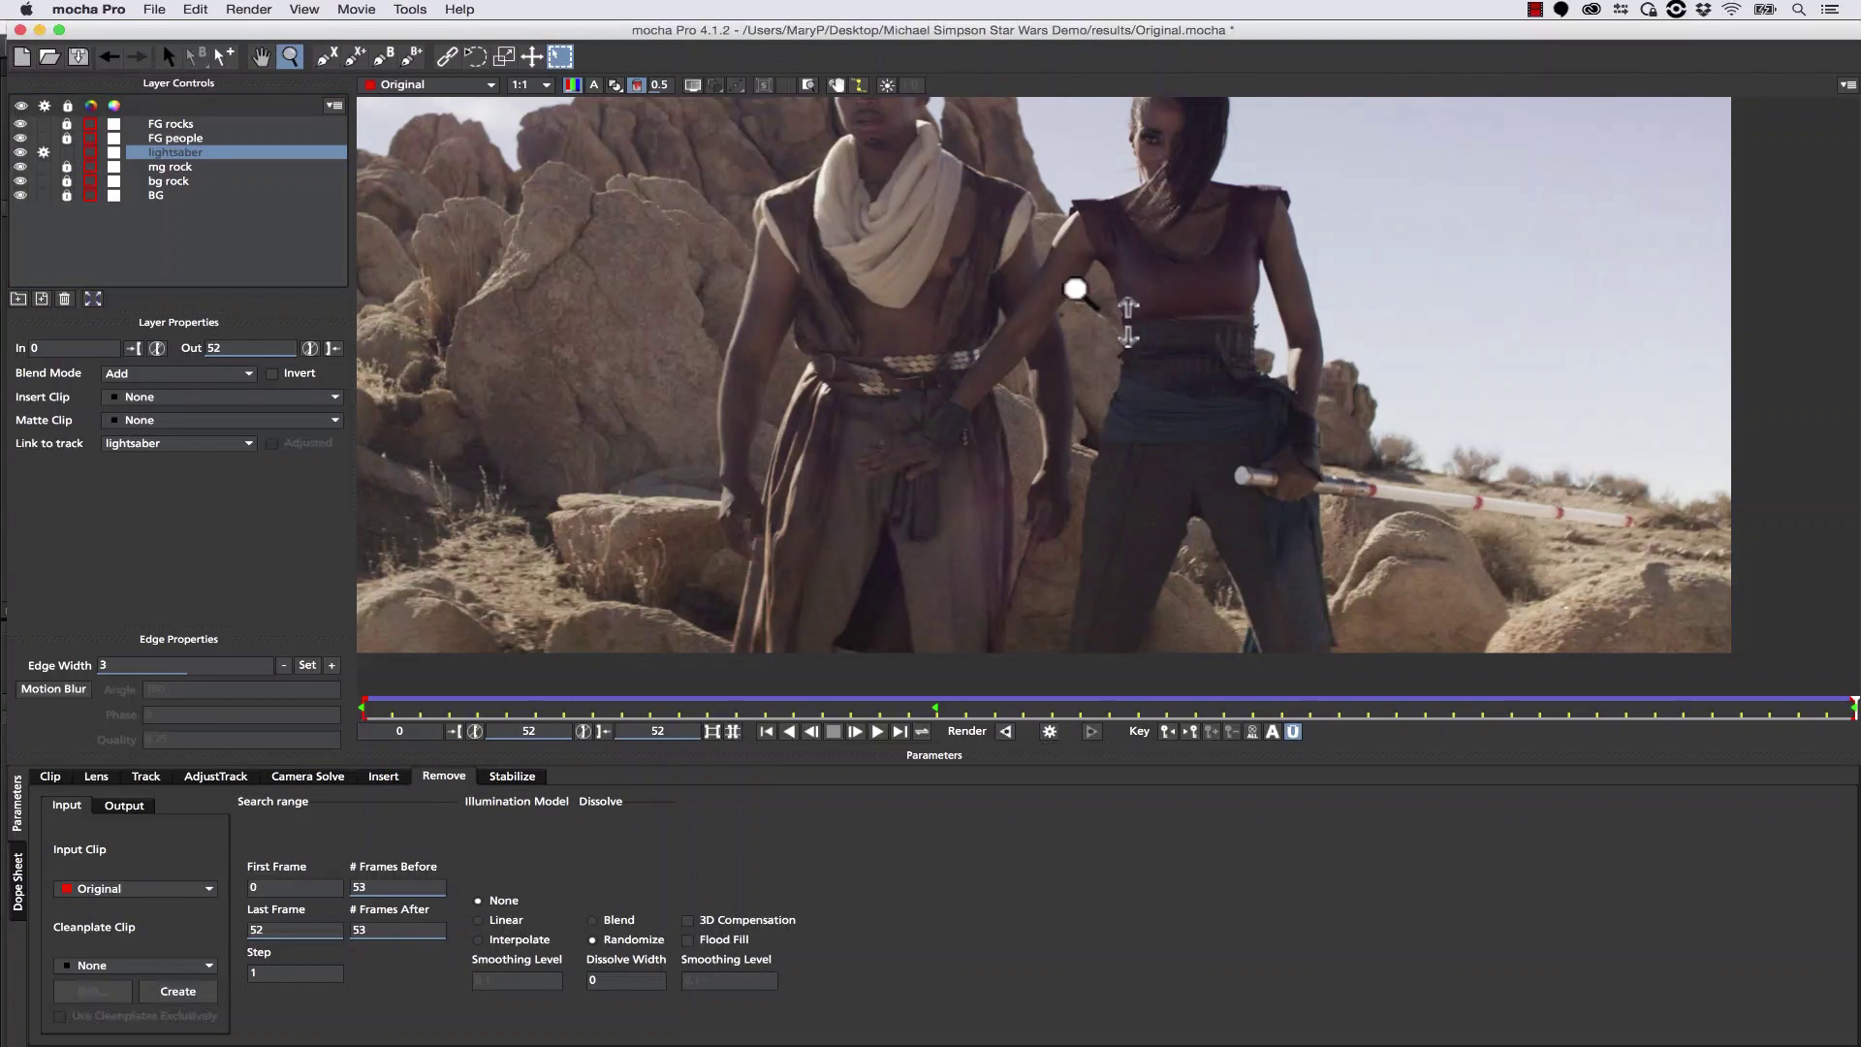
drag(1116, 239, 1064, 369)
key(x)
drag(908, 253, 1036, 374)
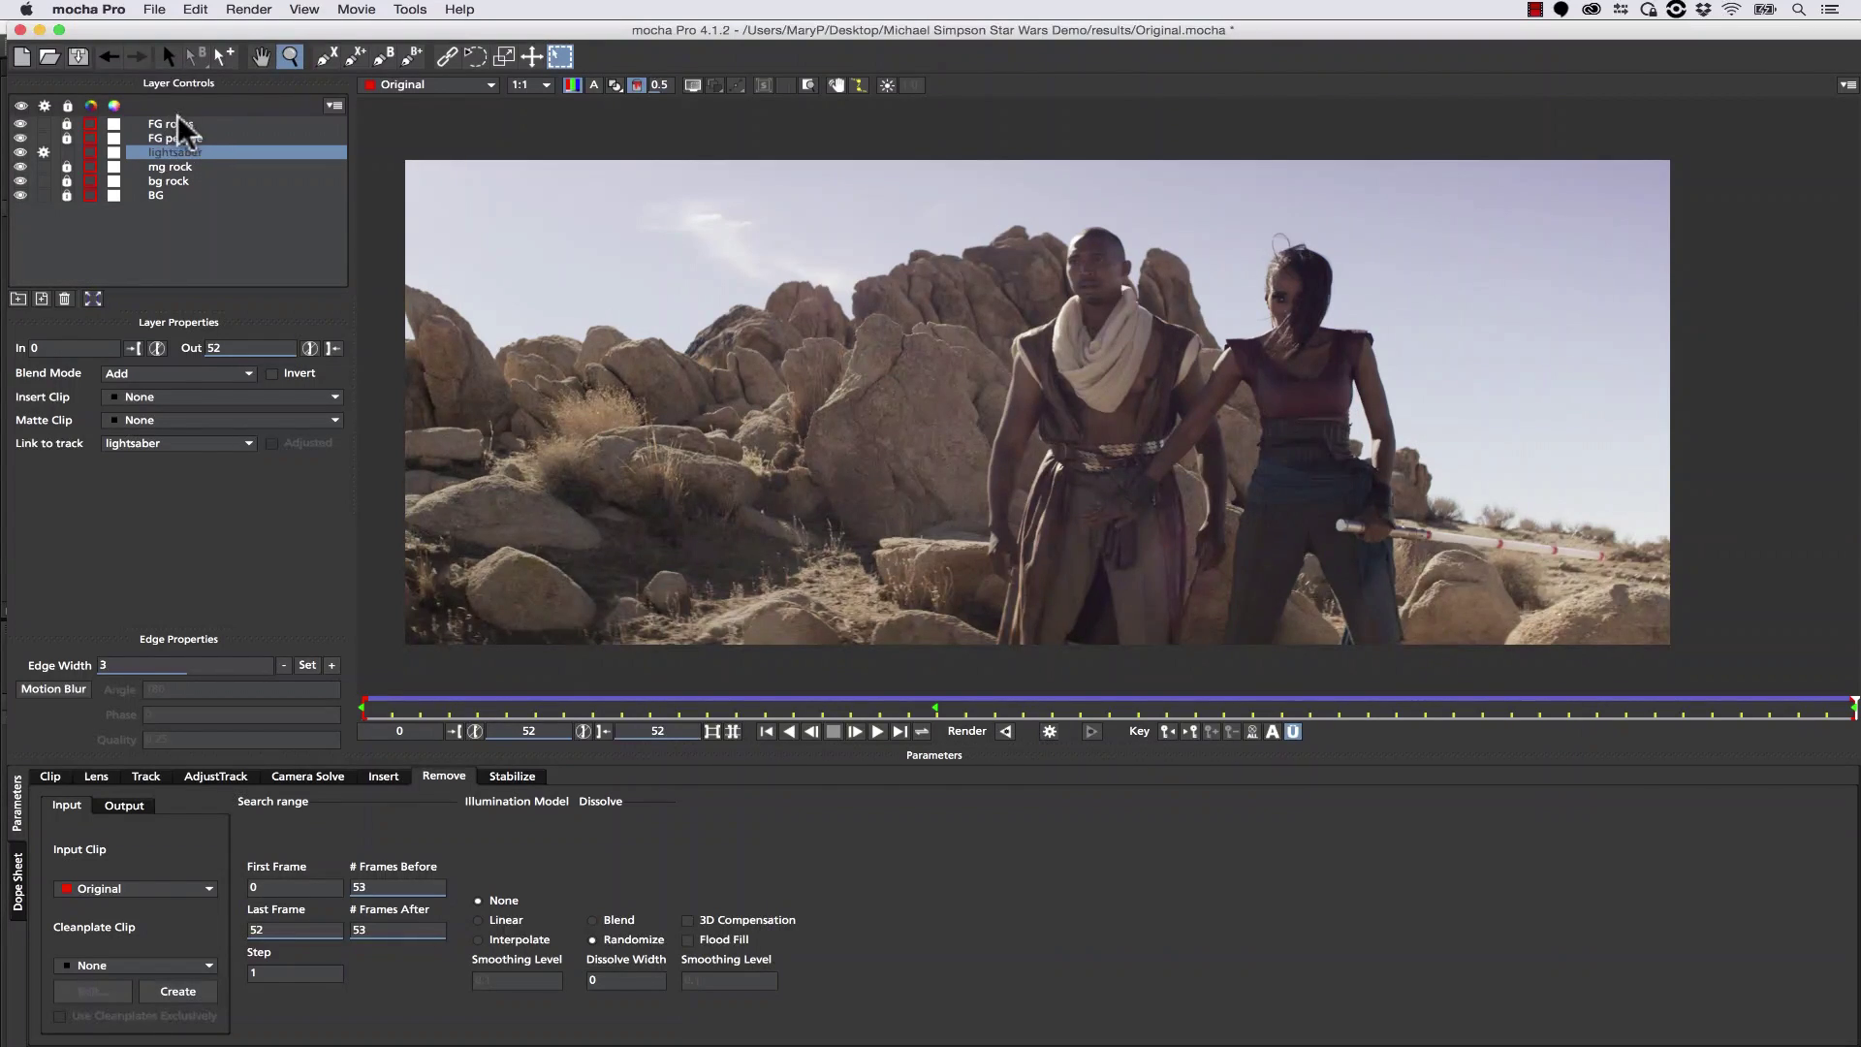
Review the mg rock, bg rock and BG layers below lightsaber, reselect lightsaber, and show all overlays.
click(172, 166)
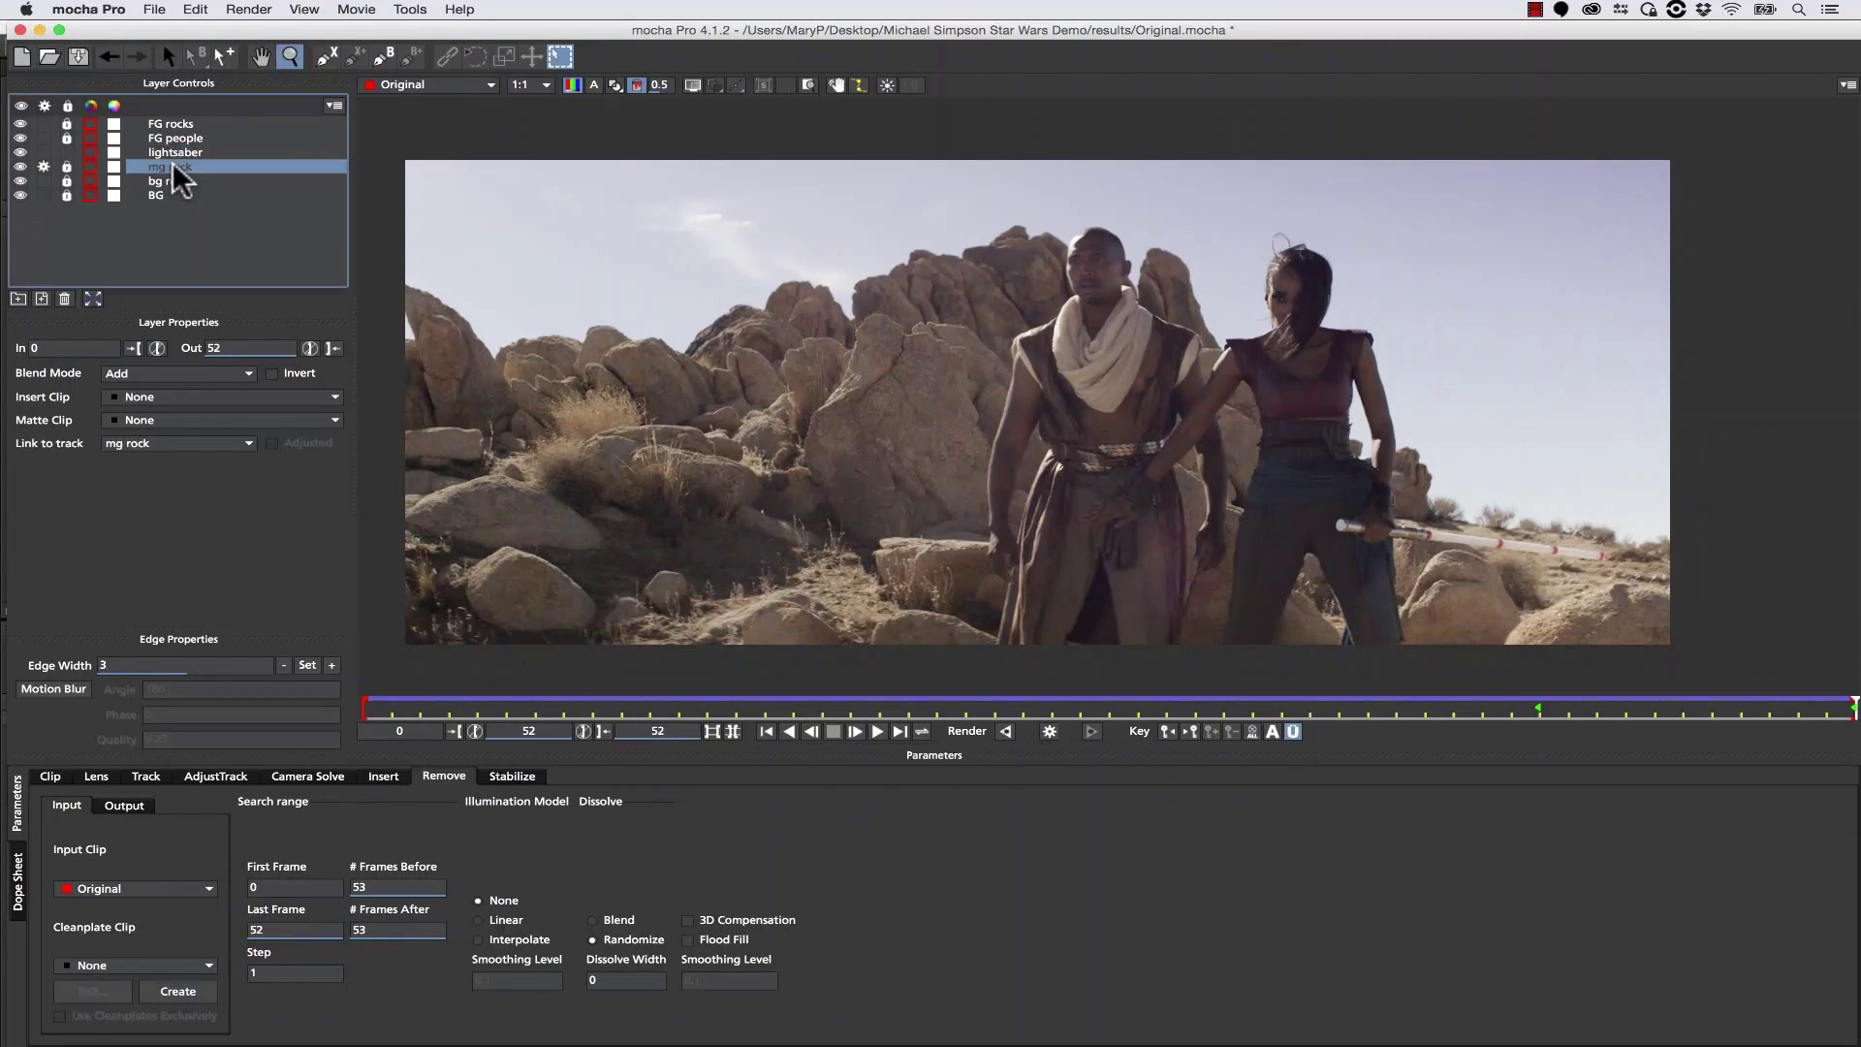
click(173, 182)
click(161, 195)
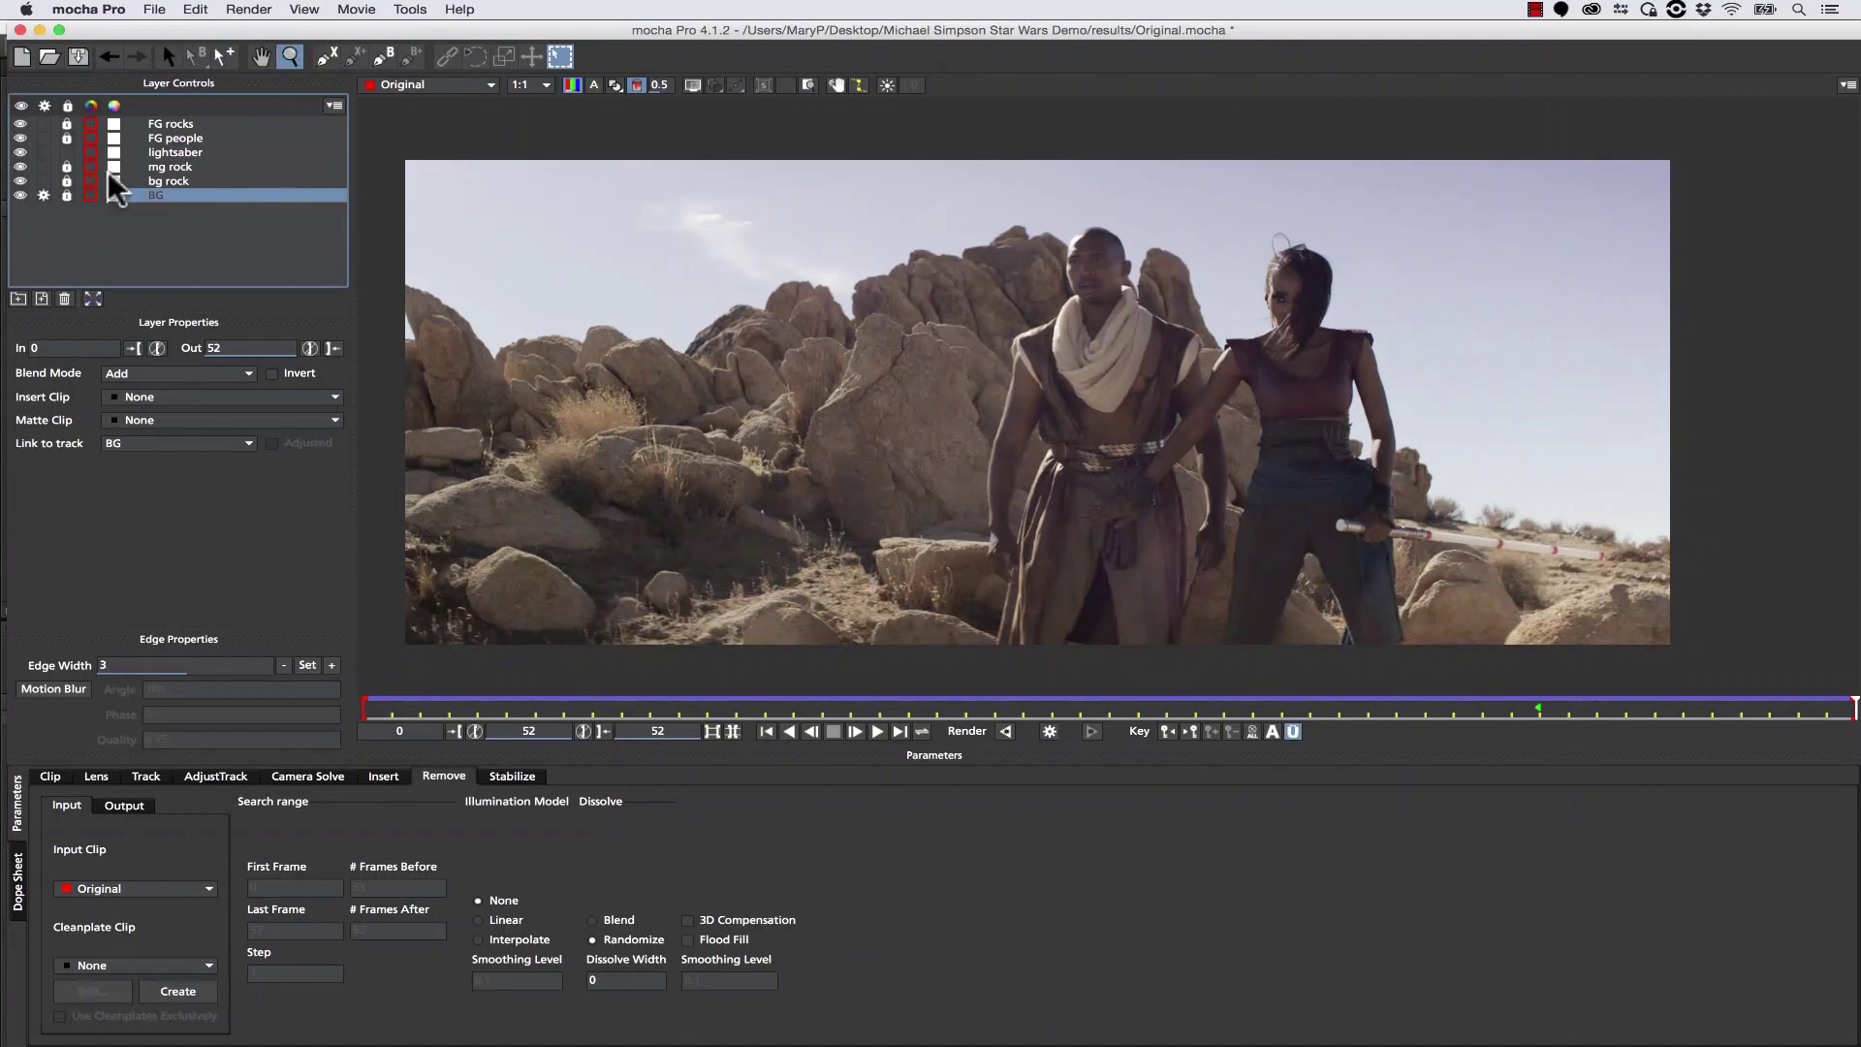
click(167, 168)
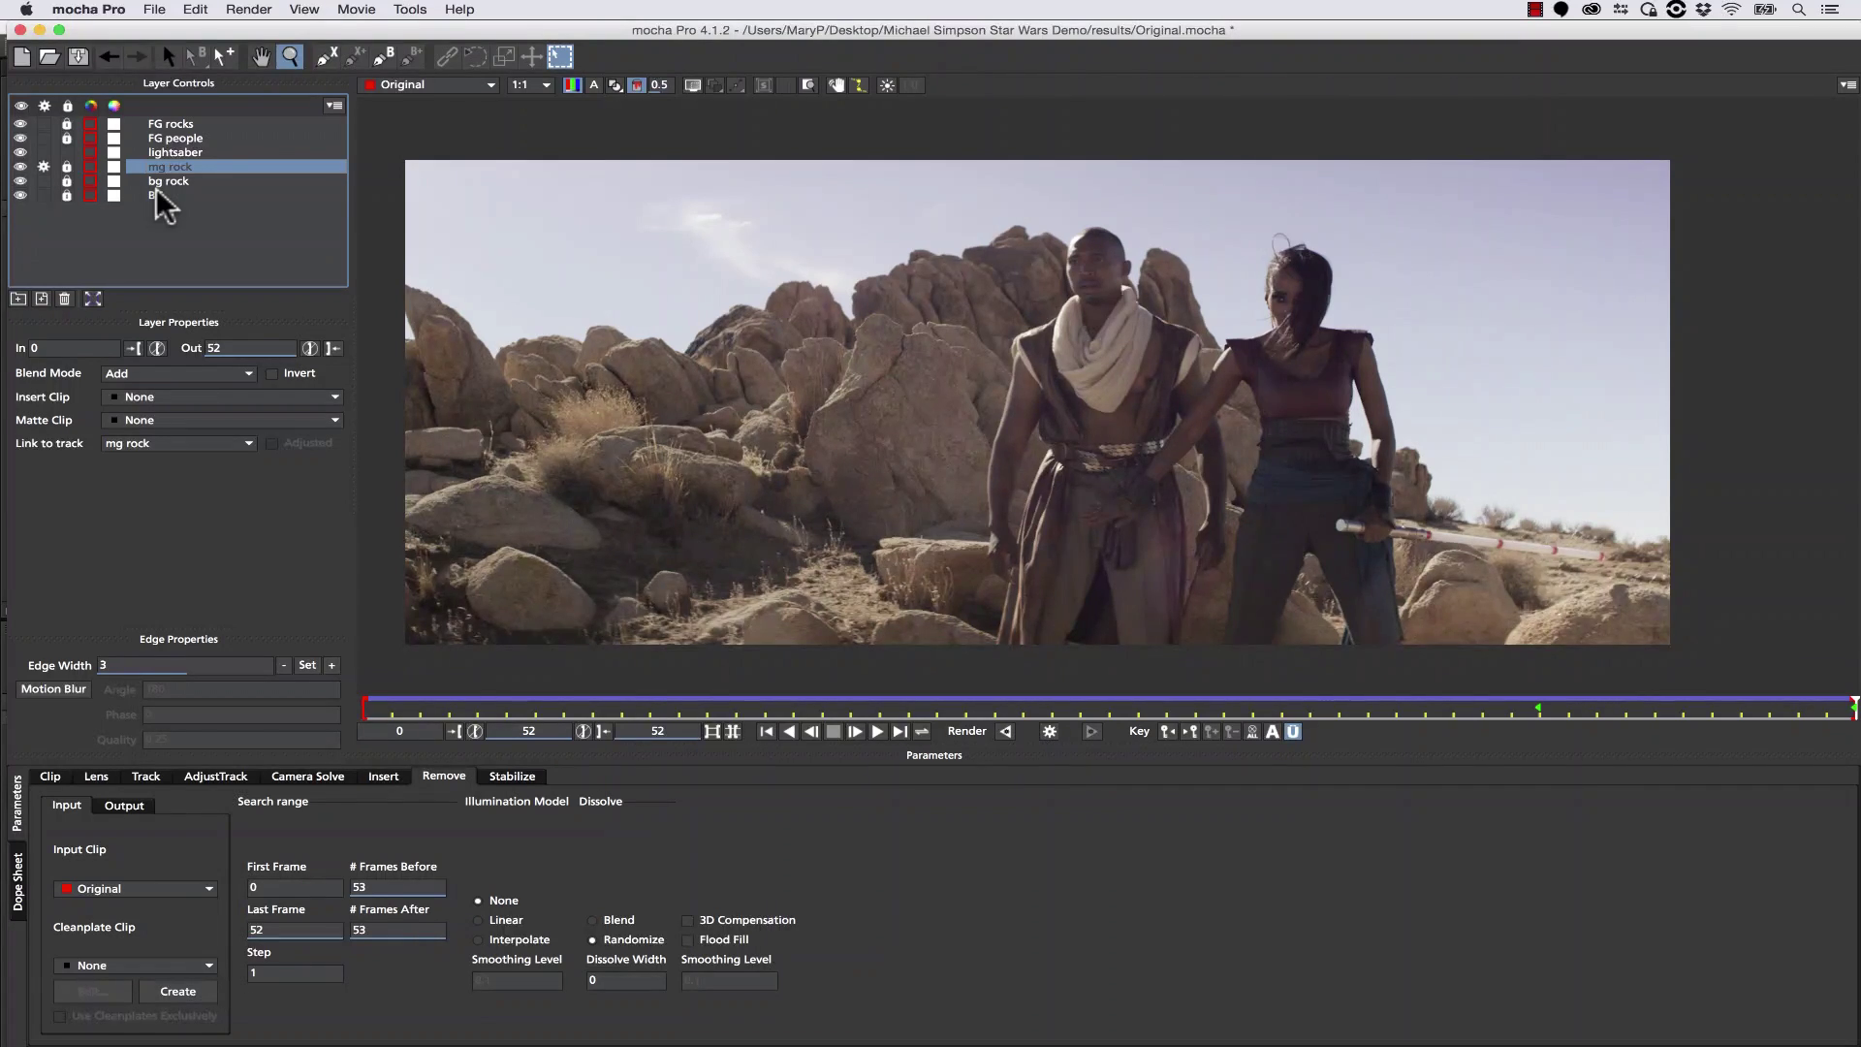
click(191, 152)
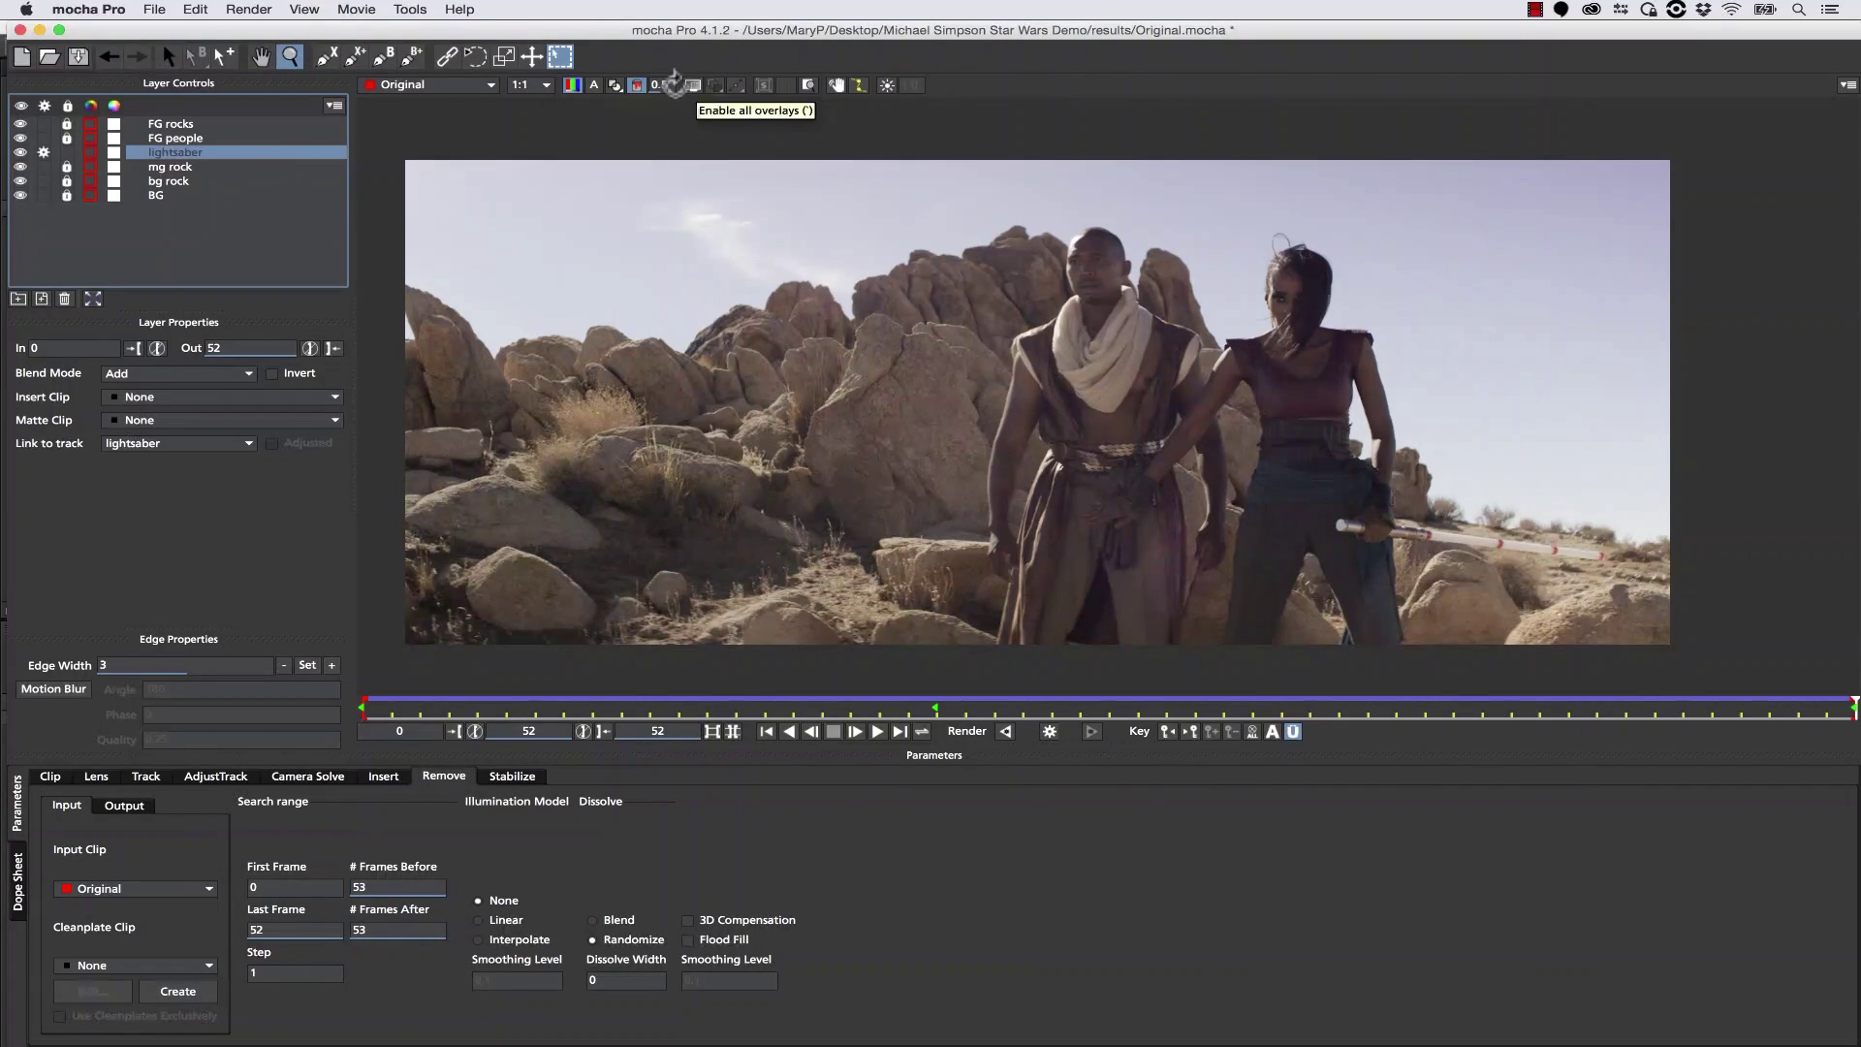
click(690, 87)
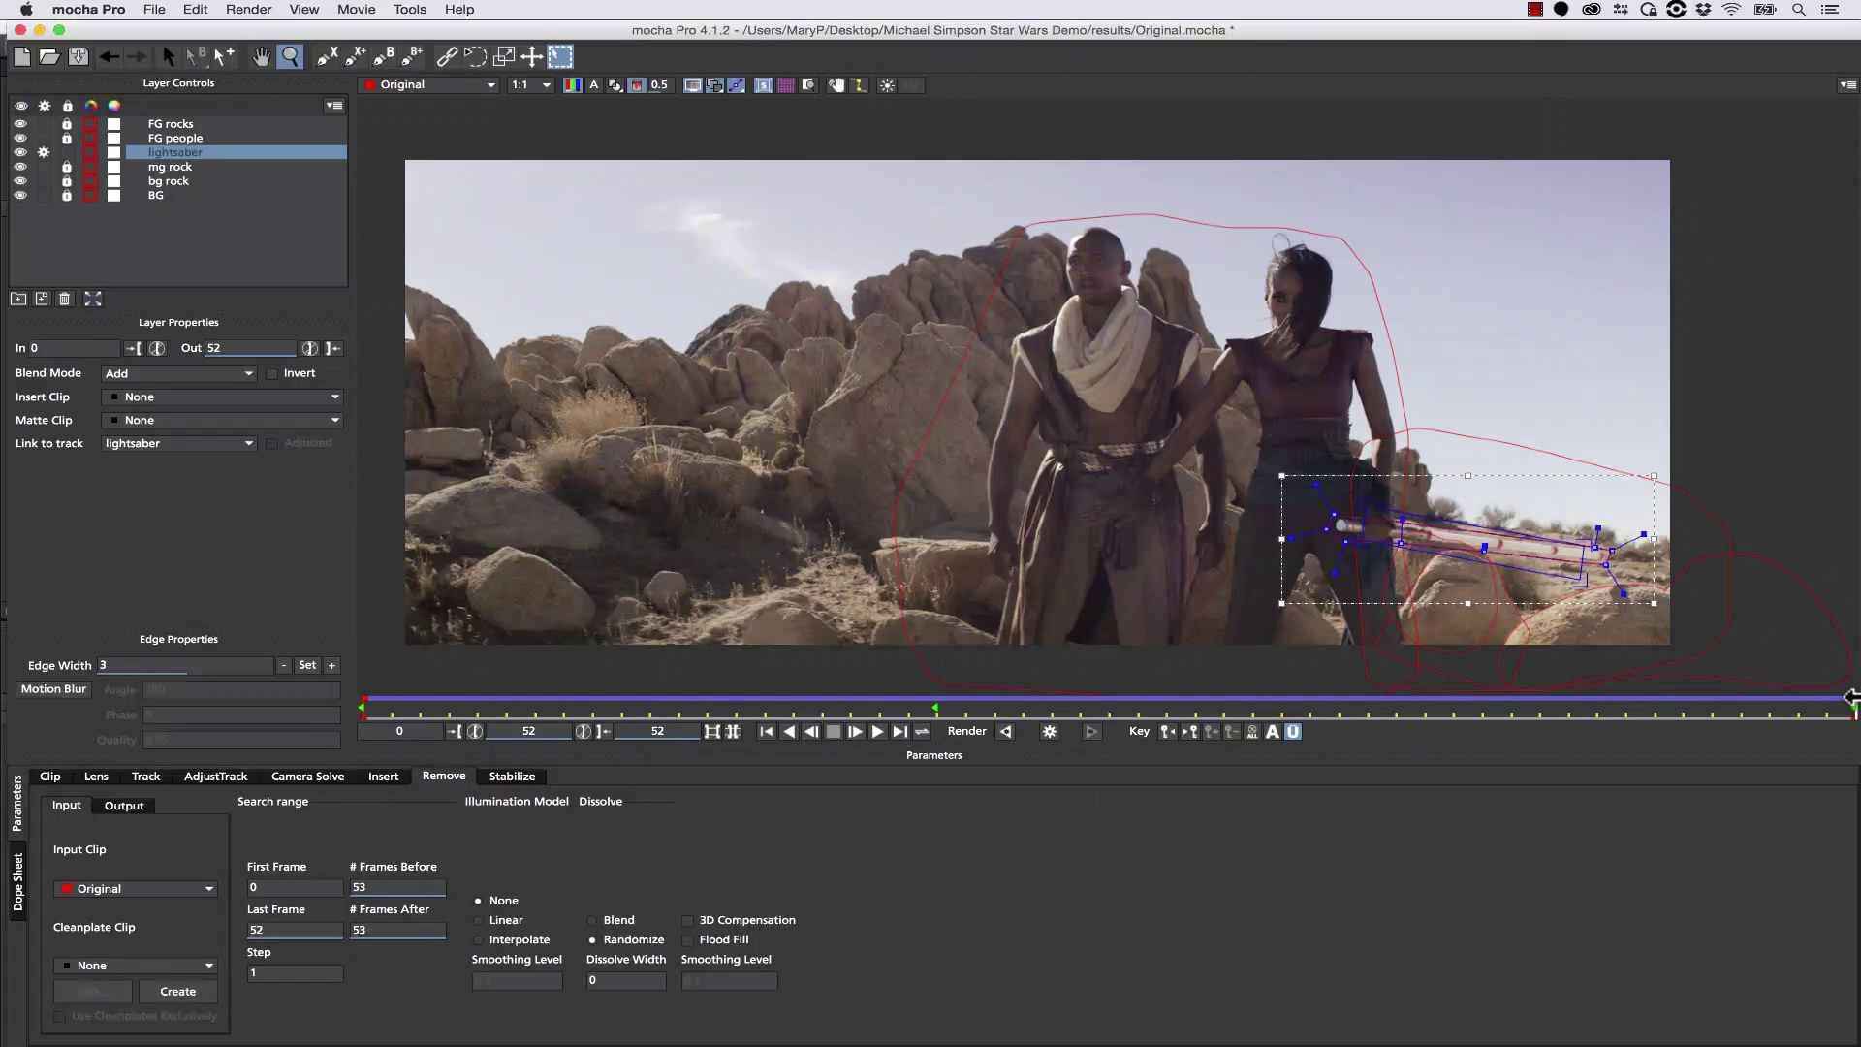
Save the project, render the lightsaber removal on frame 52, and render it backwards through the shot.
mouse_move(1847, 706)
mouse_down()
mouse_move(404, 607)
mouse_move(765, 594)
mouse_move(1846, 722)
mouse_up()
key(super+s)
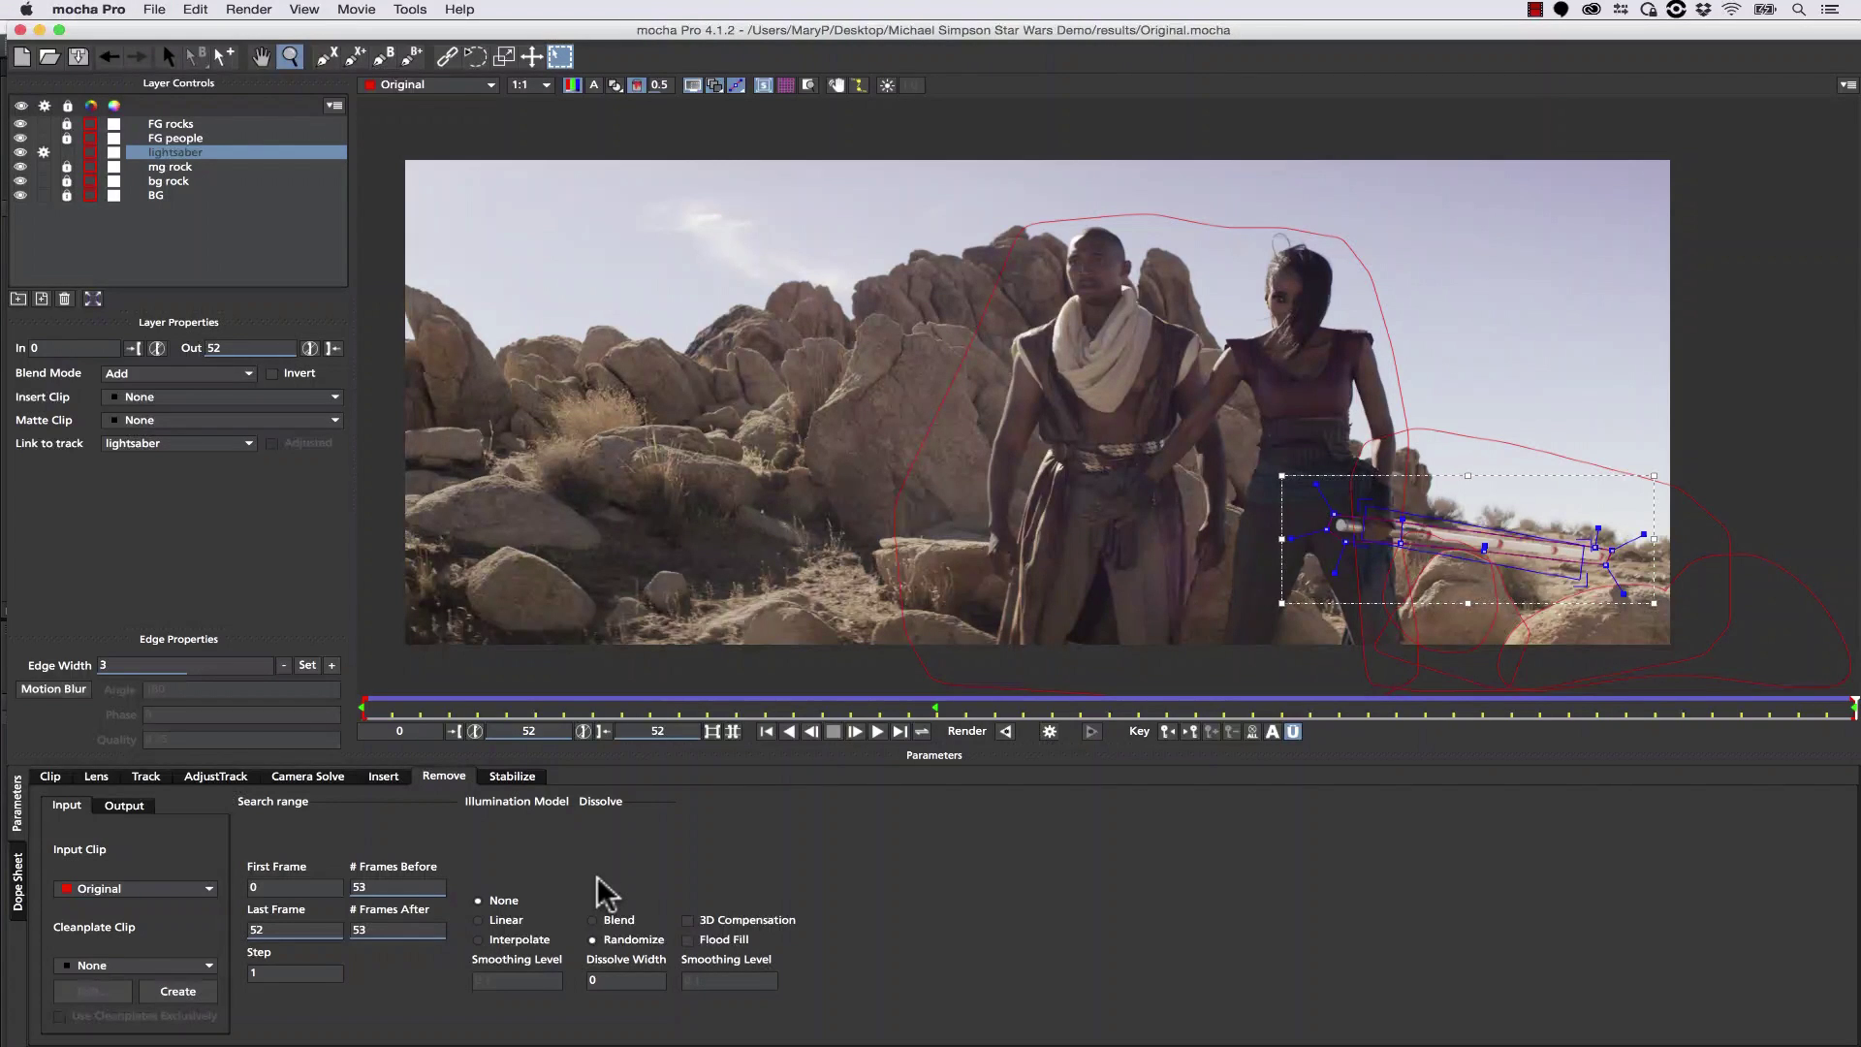
click(1049, 731)
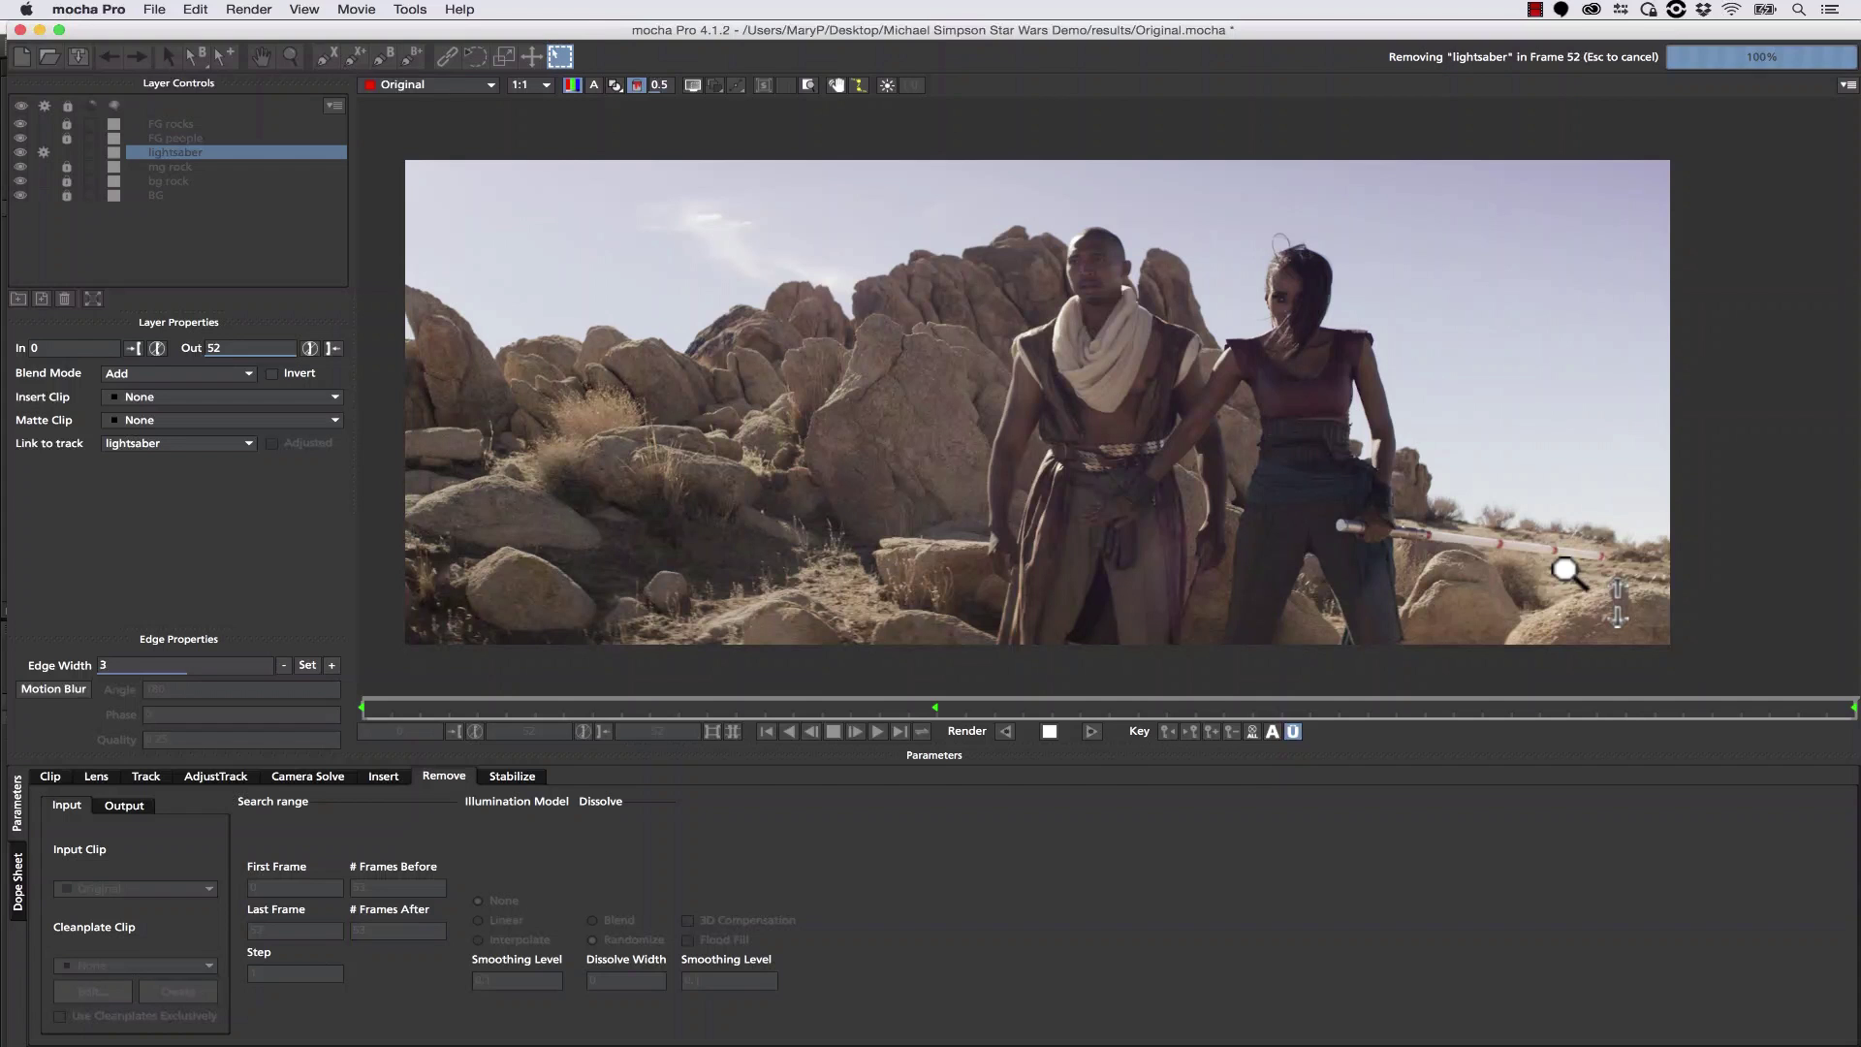
click(1006, 732)
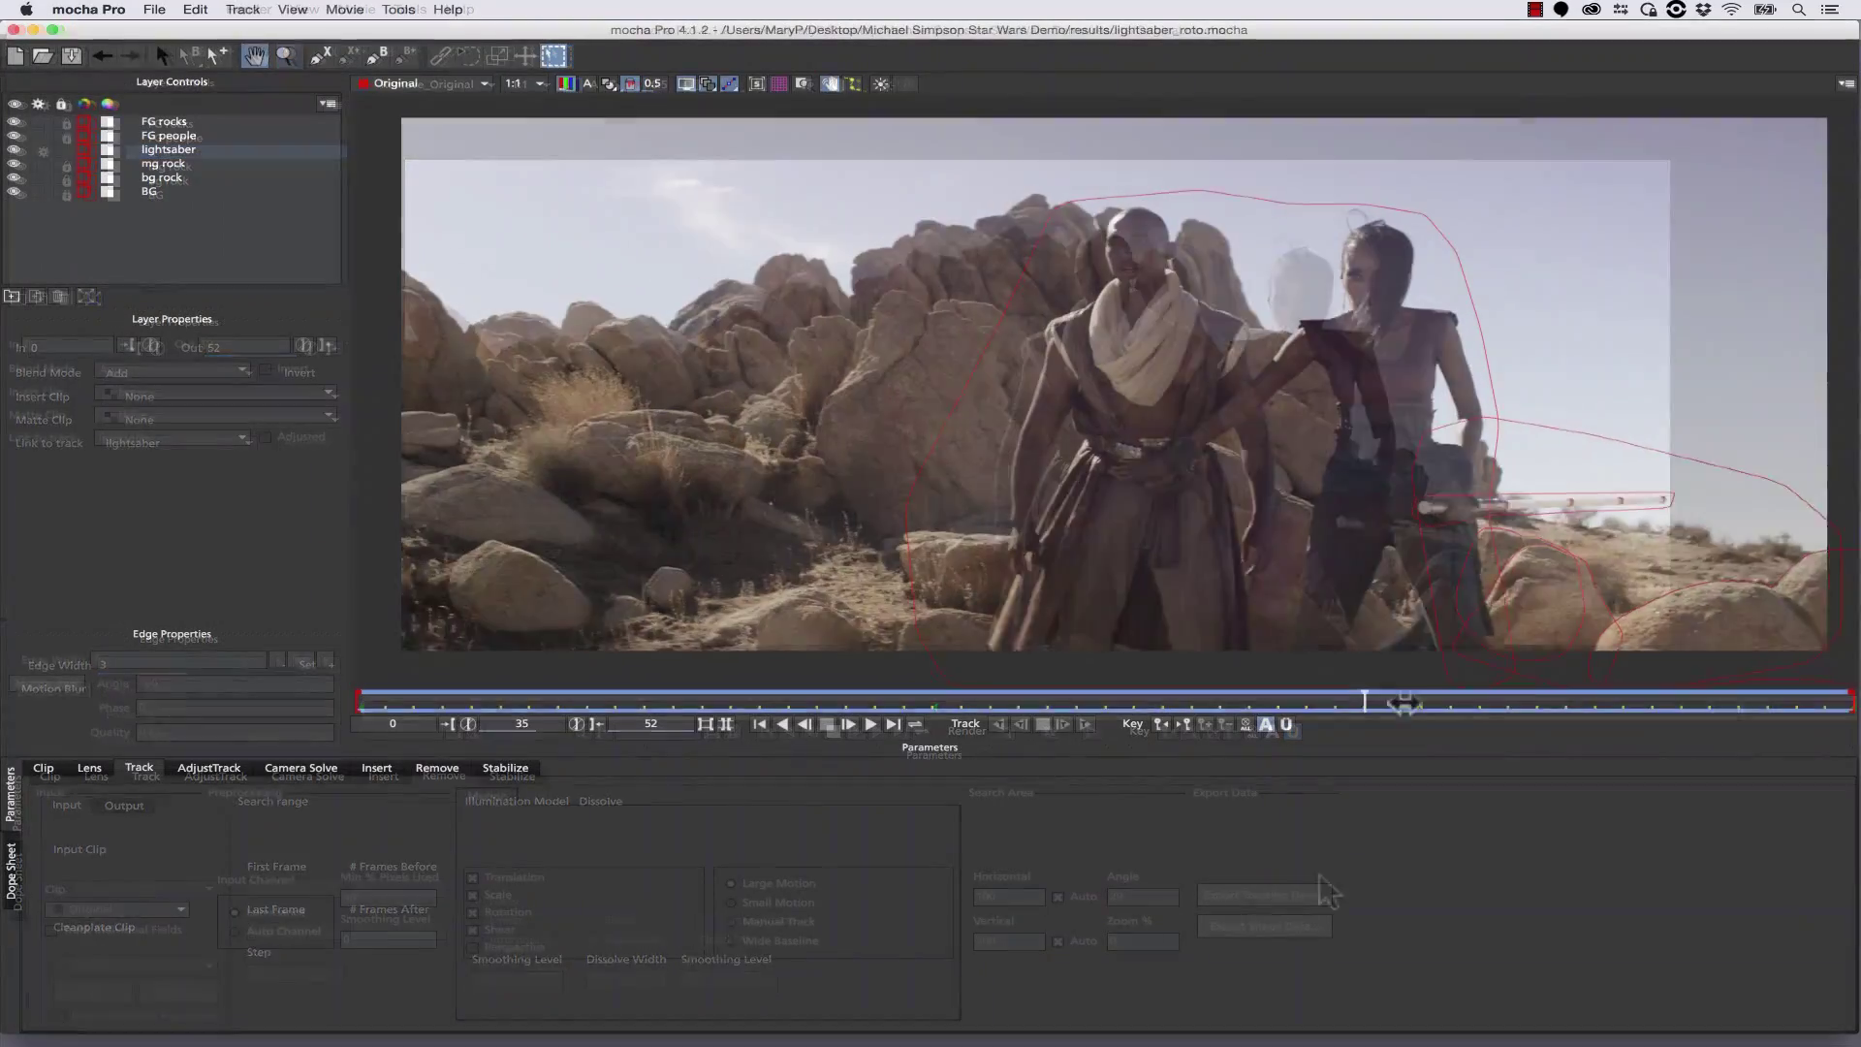
In the lightsaber_roto project, scrub through the shot, delete every layer except FG rocks, and go to frame 52.
drag(1405, 703, 430, 513)
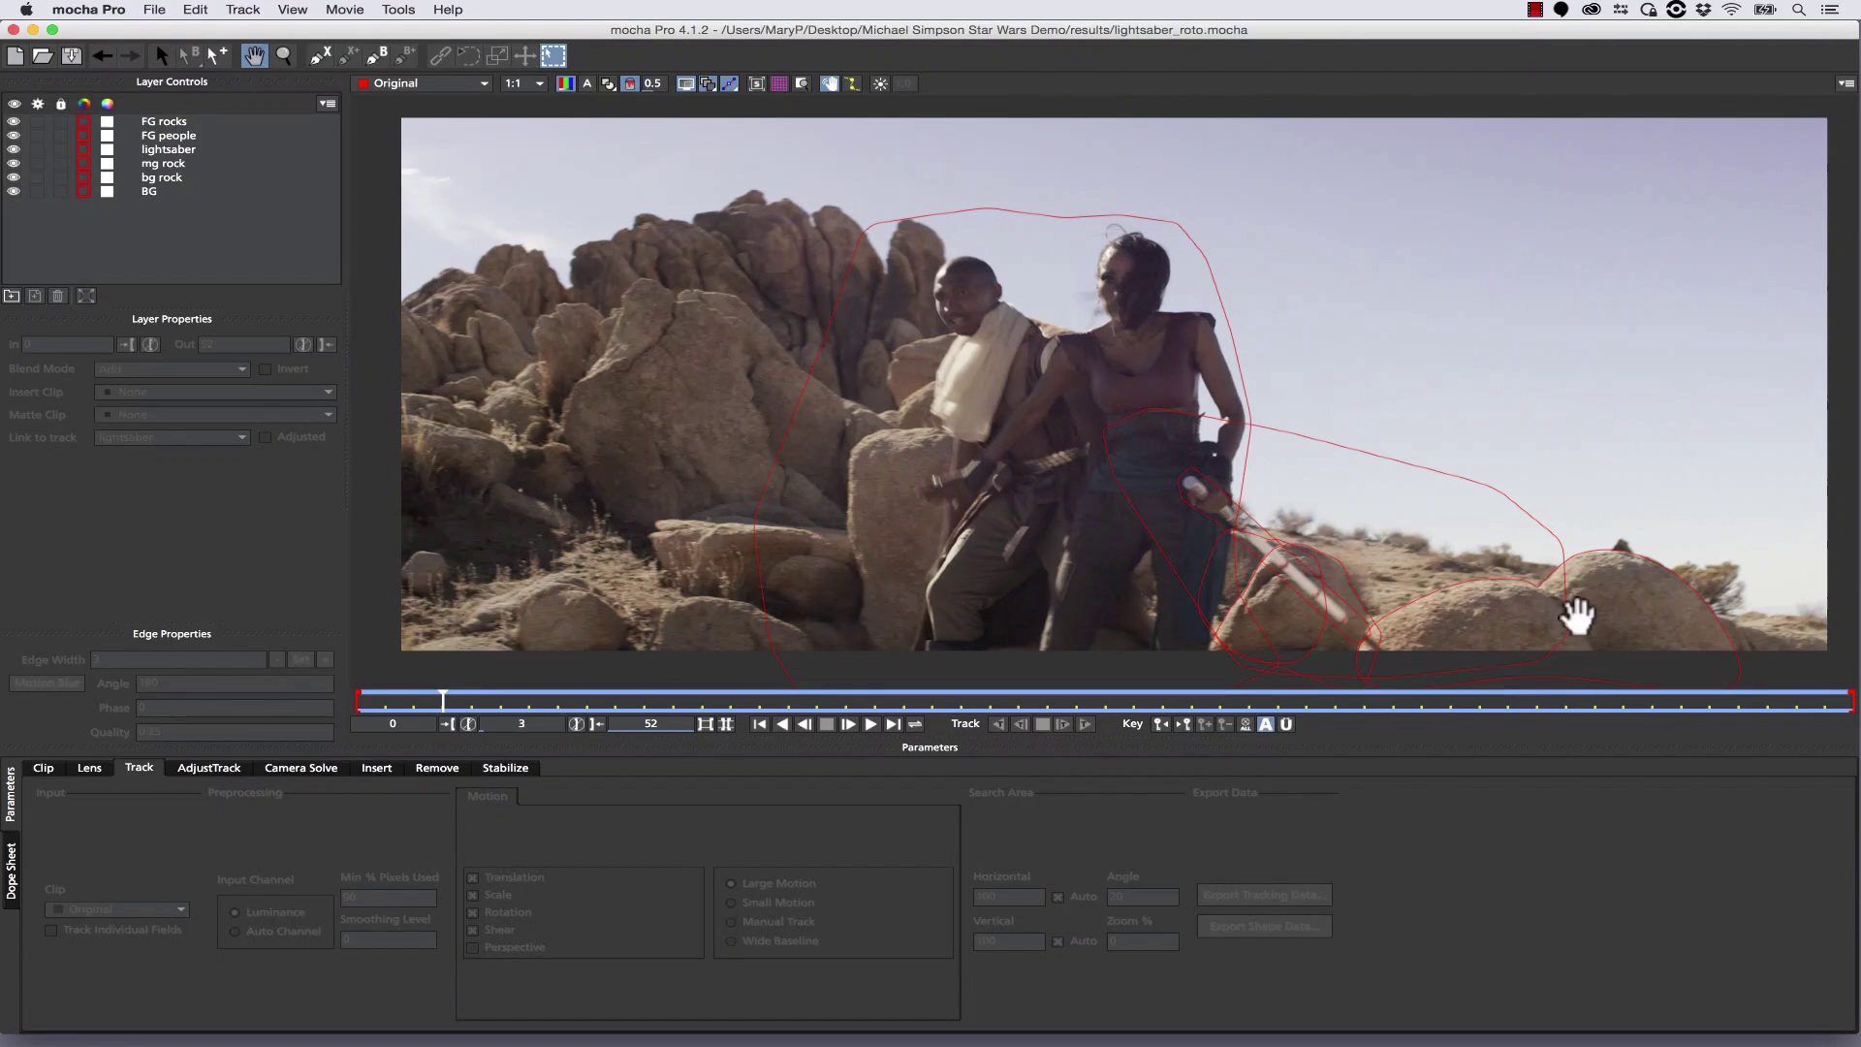
click(165, 134)
shift+click(151, 191)
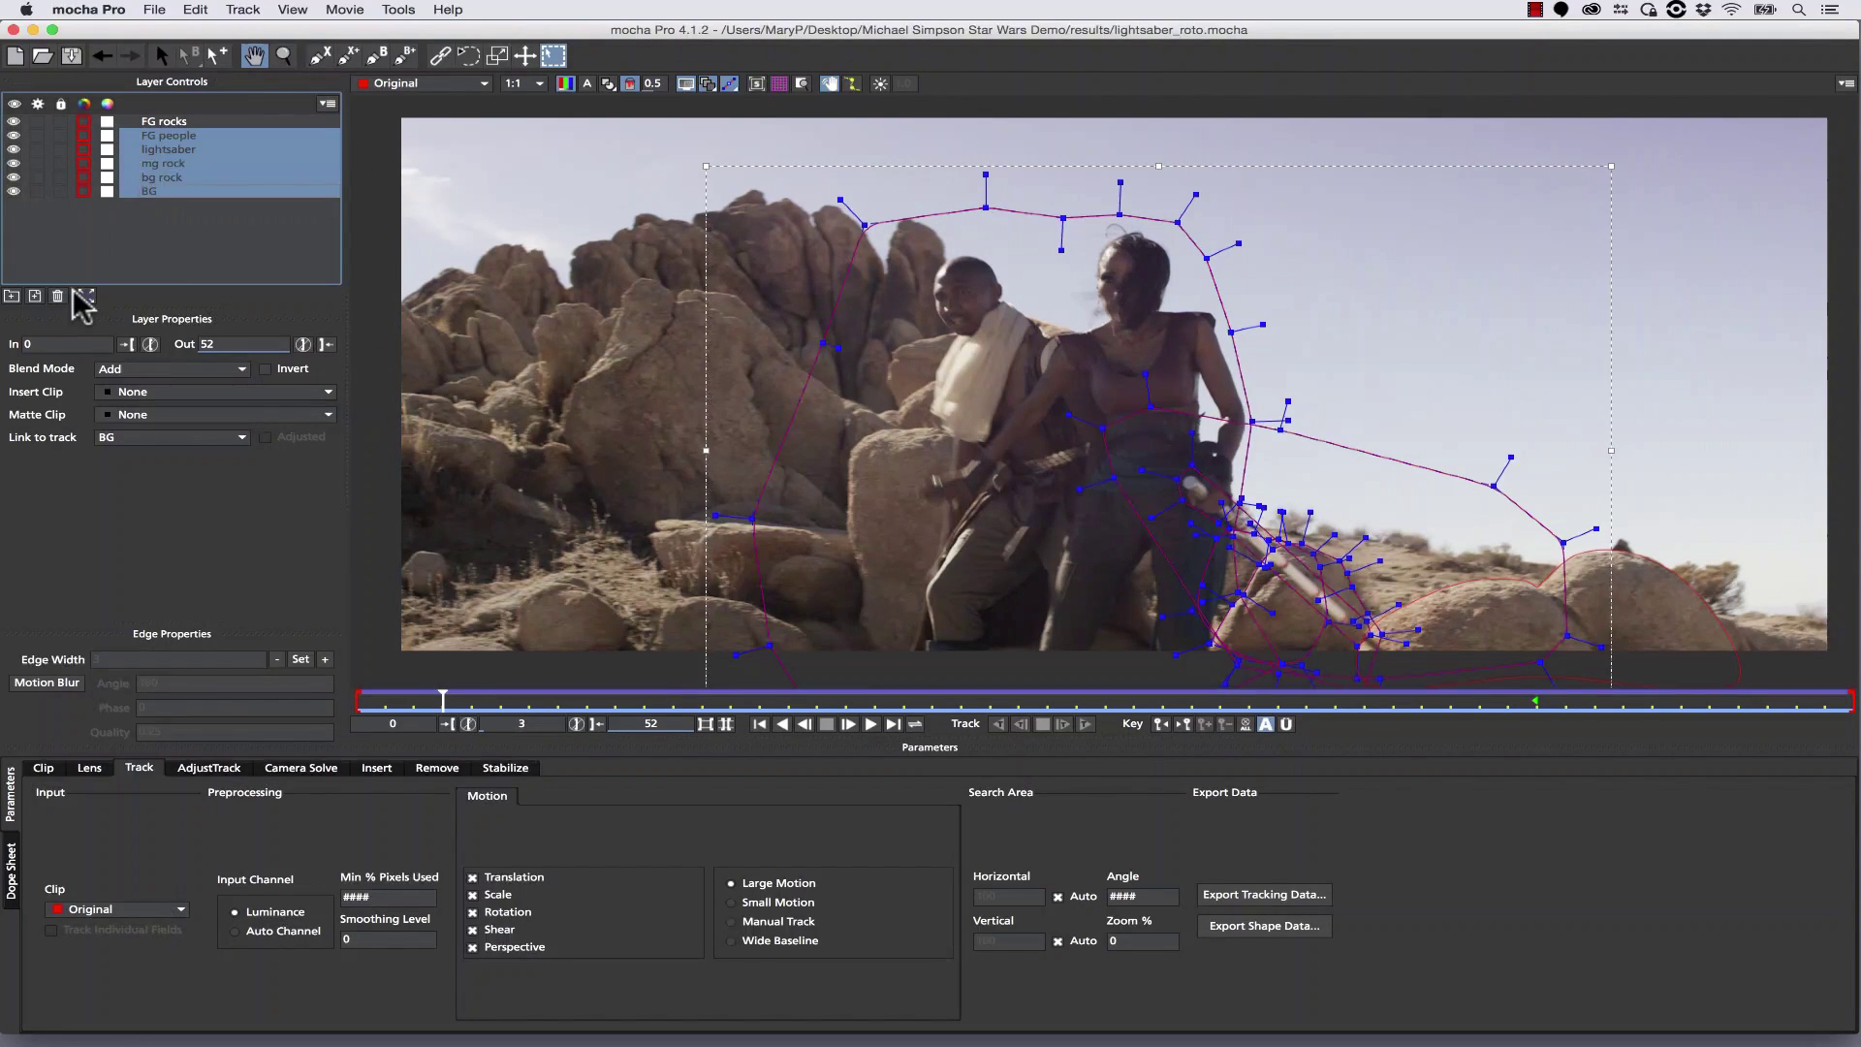
click(59, 296)
drag(449, 706, 1851, 675)
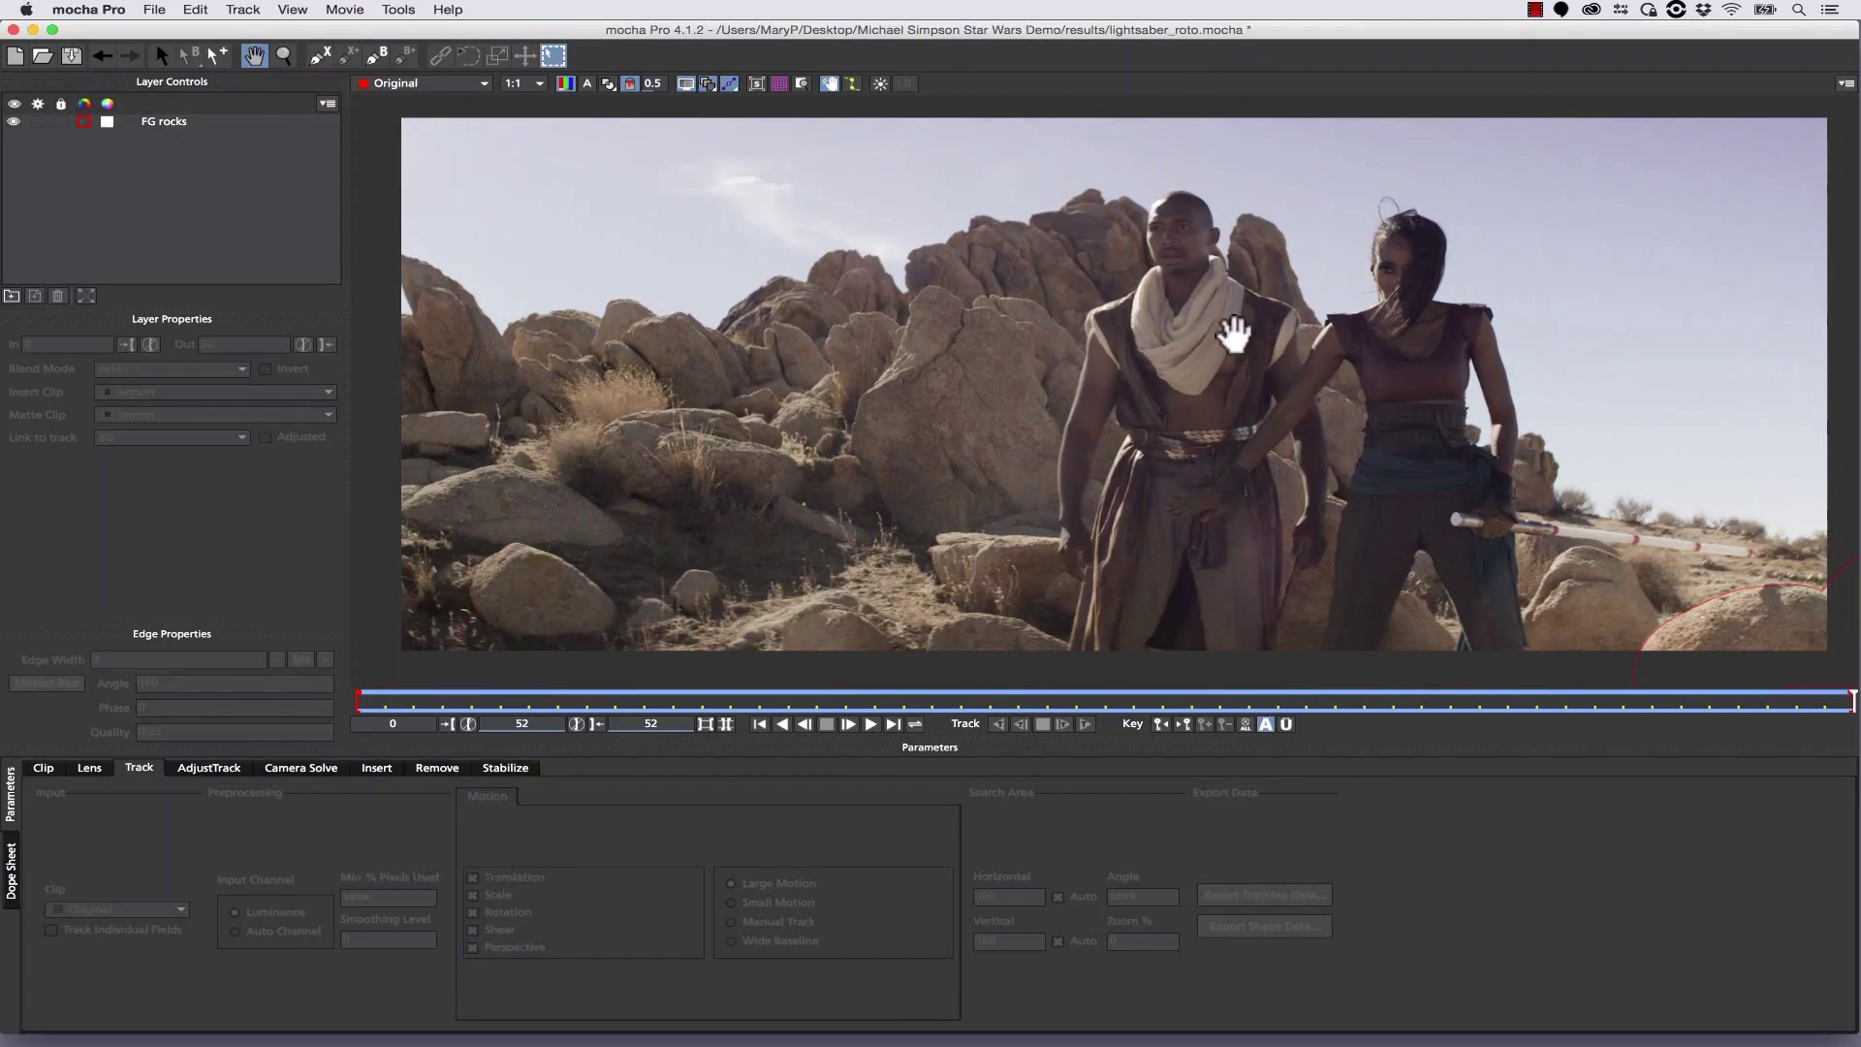
Draw a closed eight-point X-spline around the dark shadow on top of the foreground rock at frame 52.
click(283, 55)
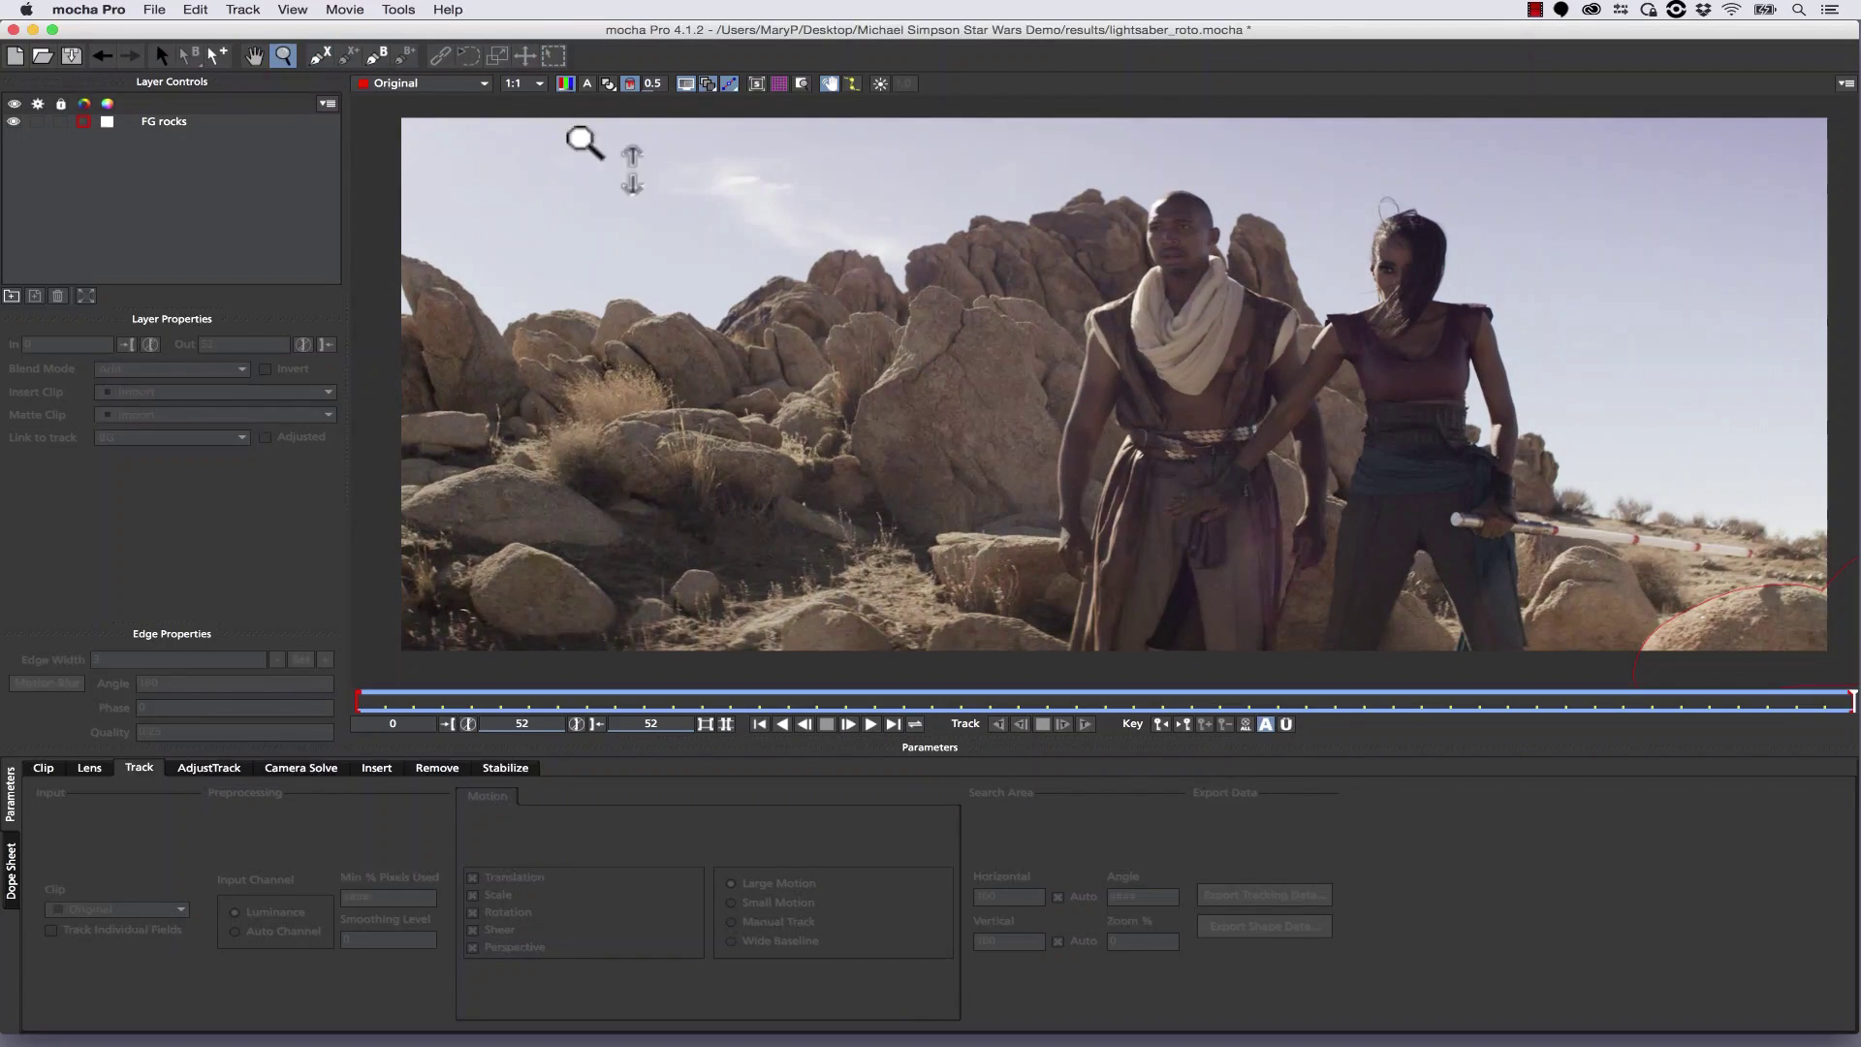
drag(1786, 635, 1733, 529)
key(x)
key(z)
drag(1733, 529, 1502, 366)
key(x)
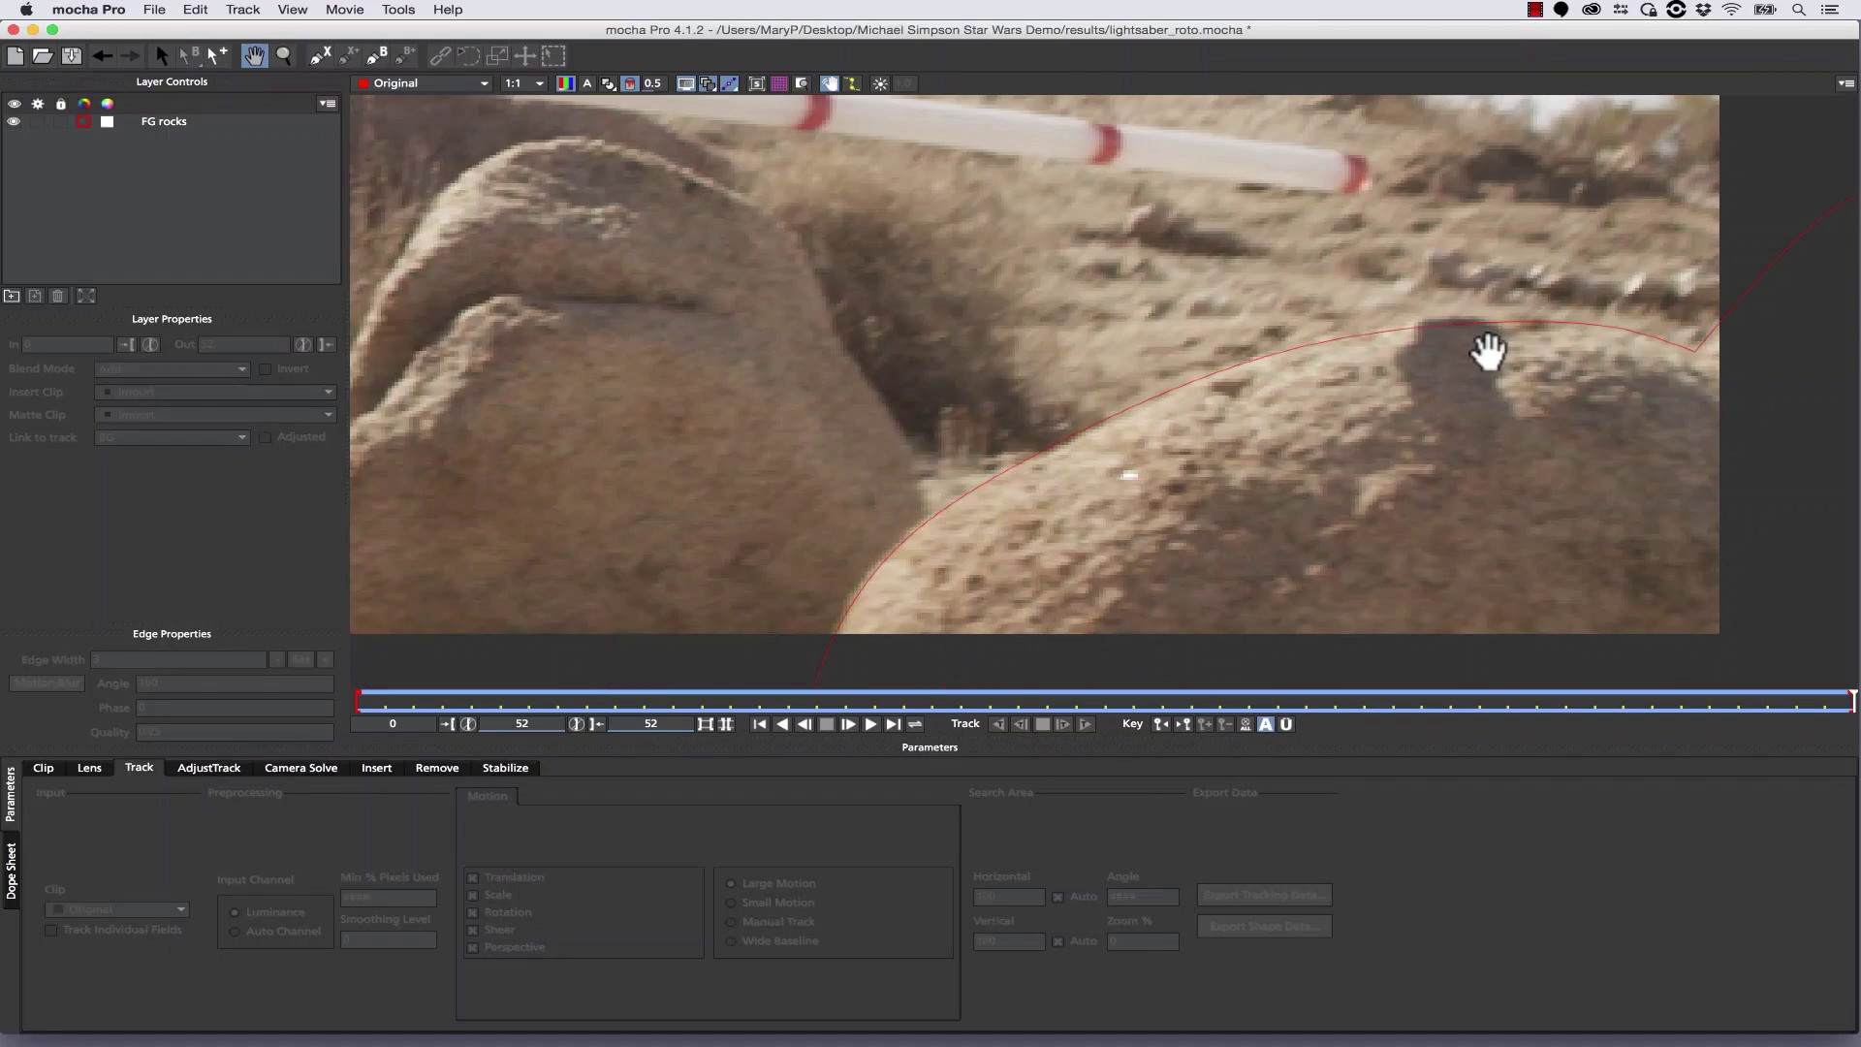
click(319, 55)
click(1399, 331)
click(1439, 317)
click(1531, 315)
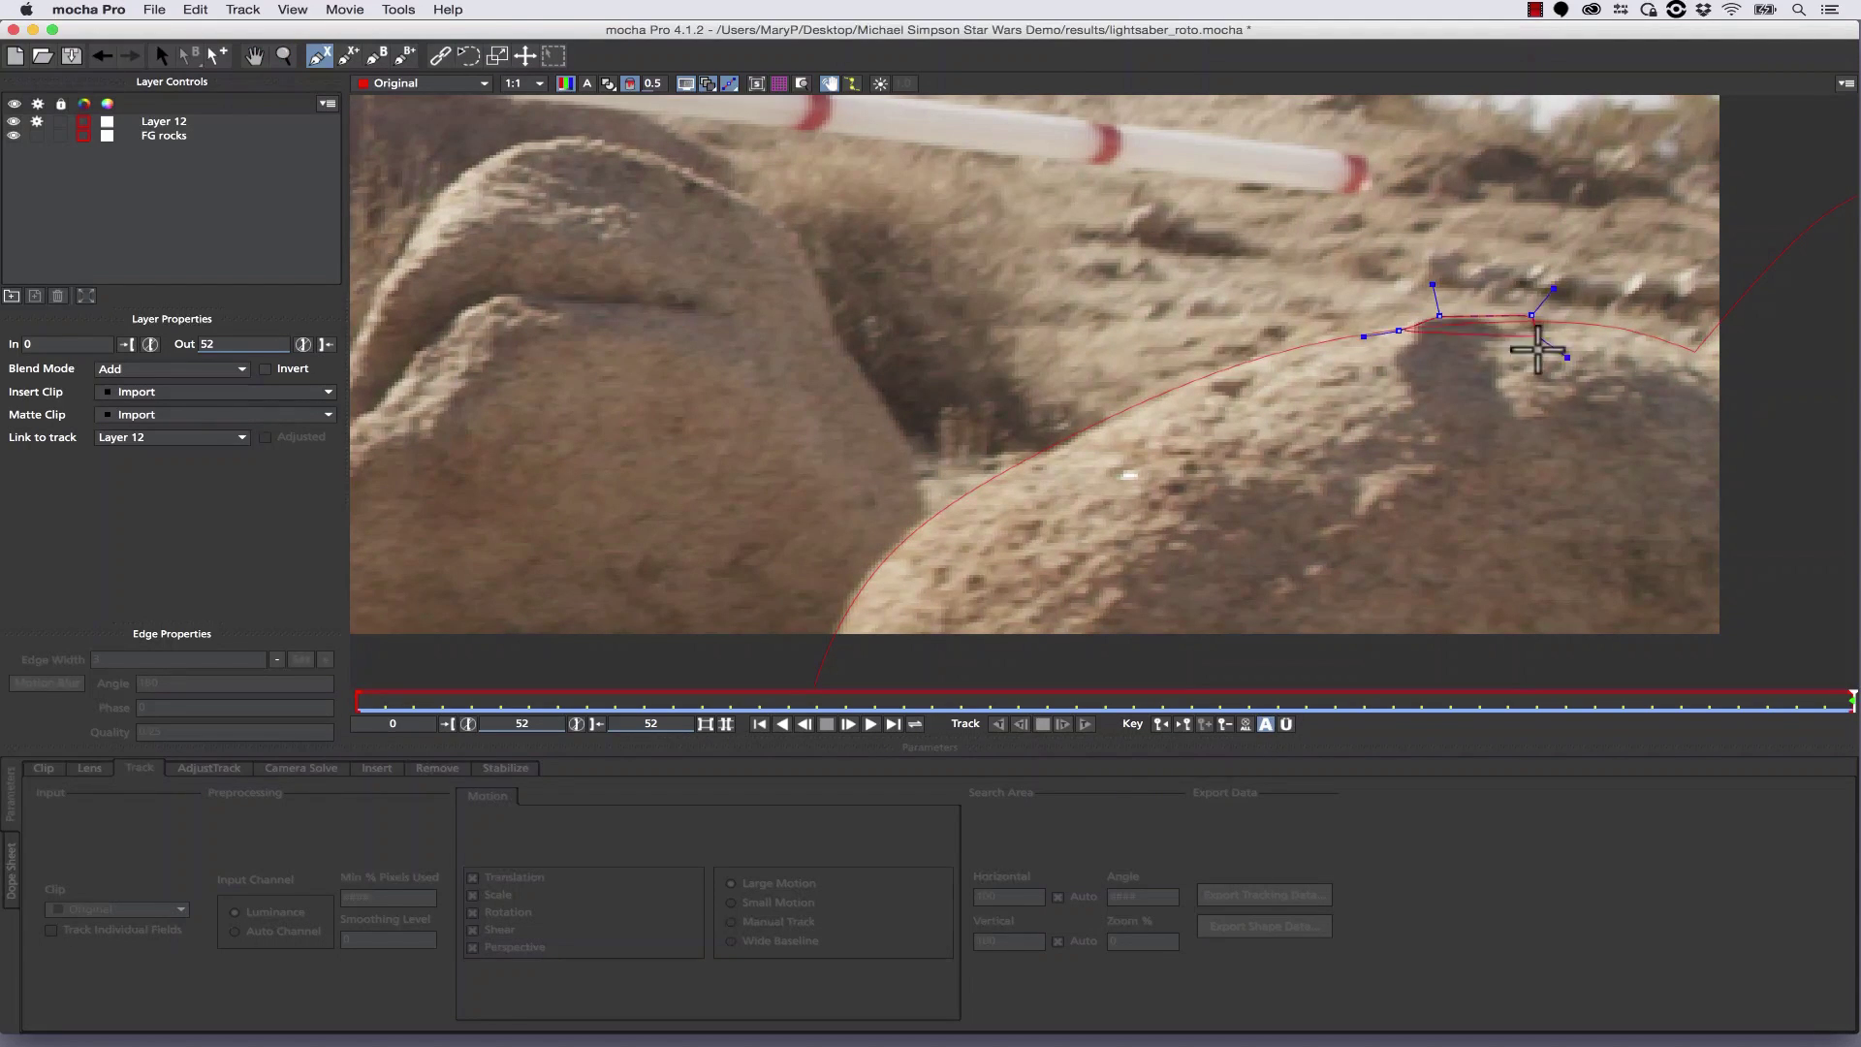
click(1542, 365)
click(1566, 424)
click(1508, 477)
click(1406, 471)
click(1332, 383)
right_click(1342, 358)
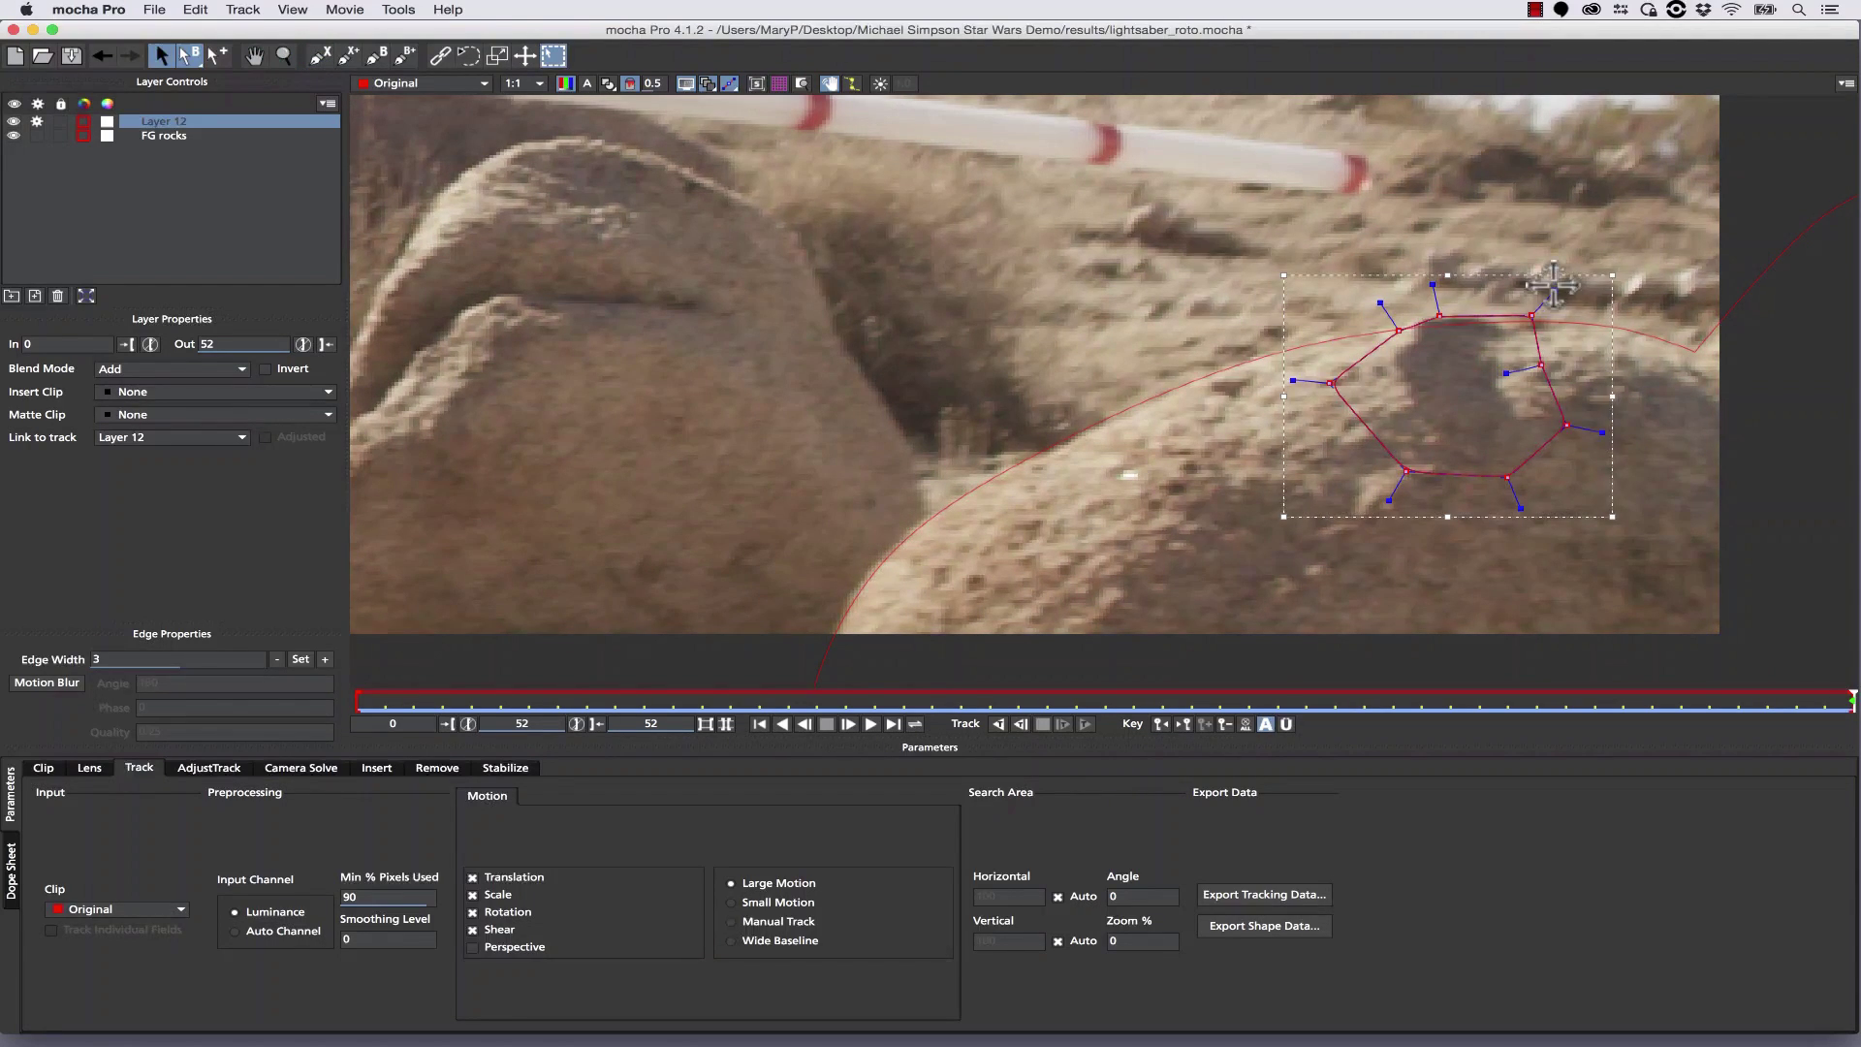
Smooth all points of the new spline into a rounded outline and rename its layer as shadow.
drag(1554, 285, 1555, 363)
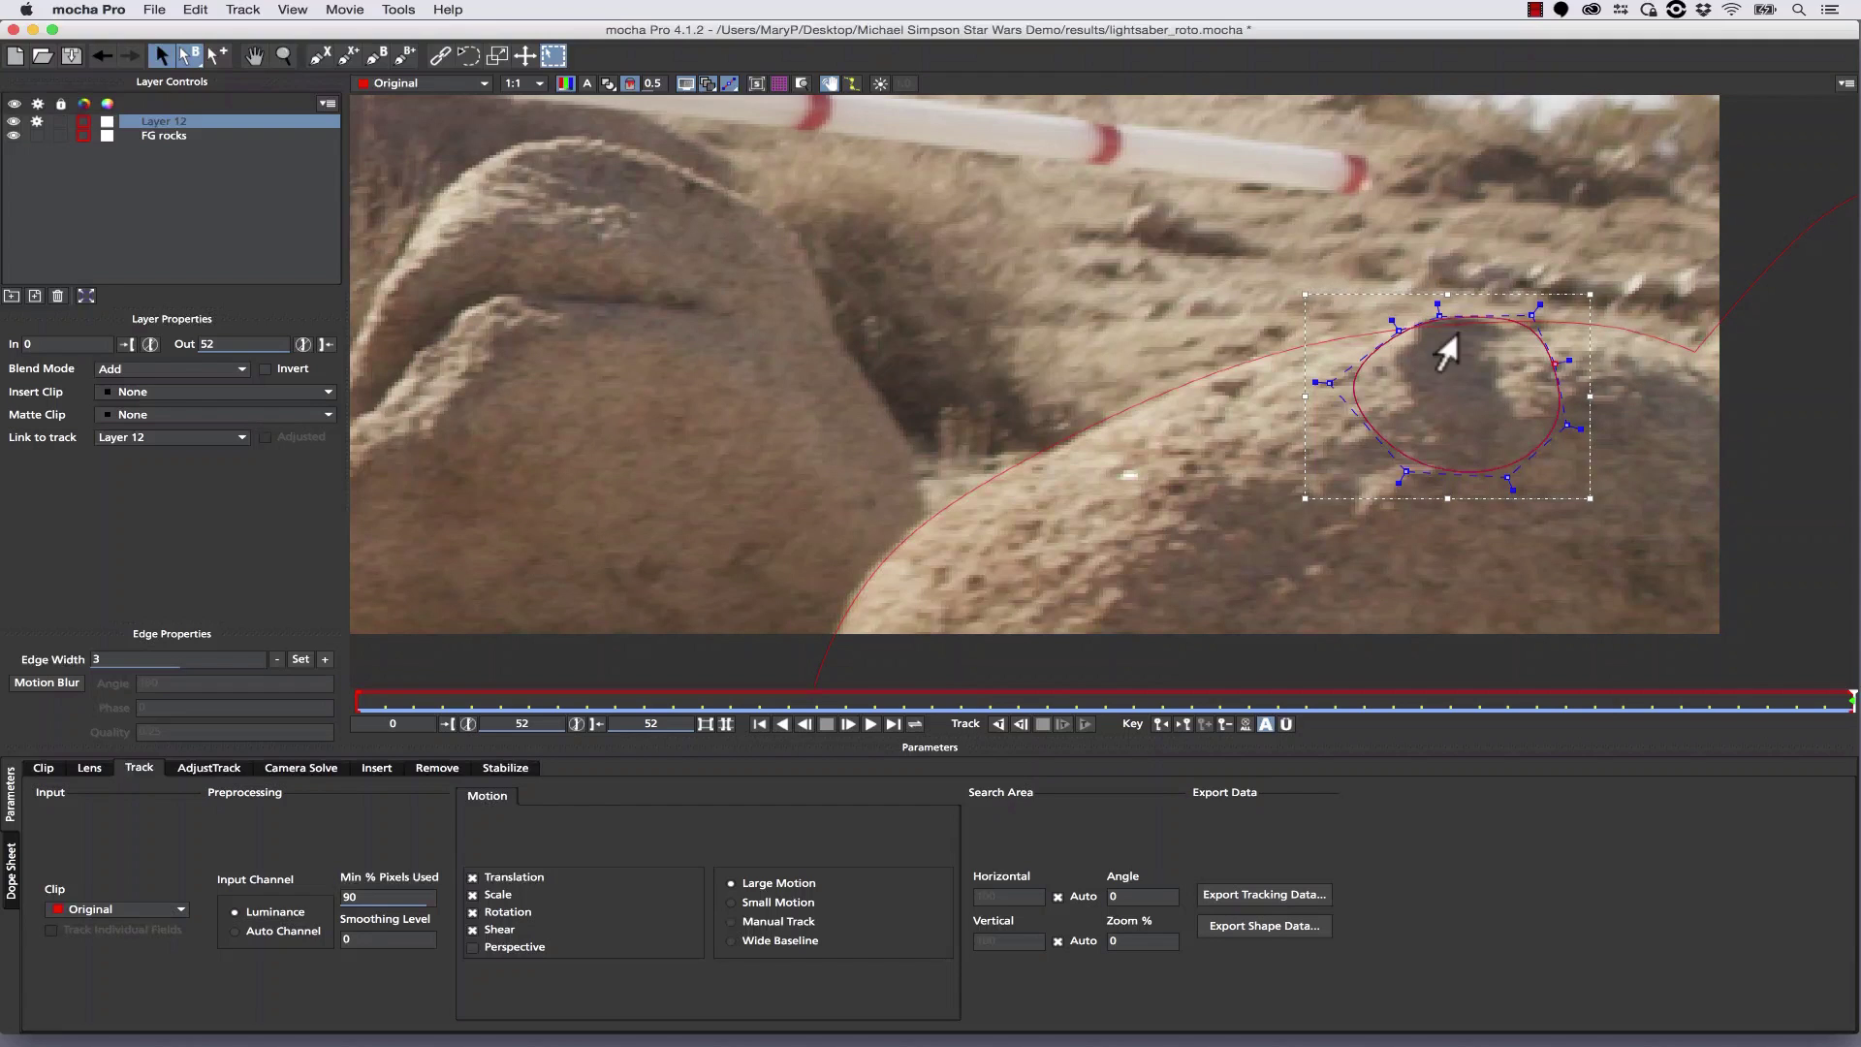
double_click(192, 122)
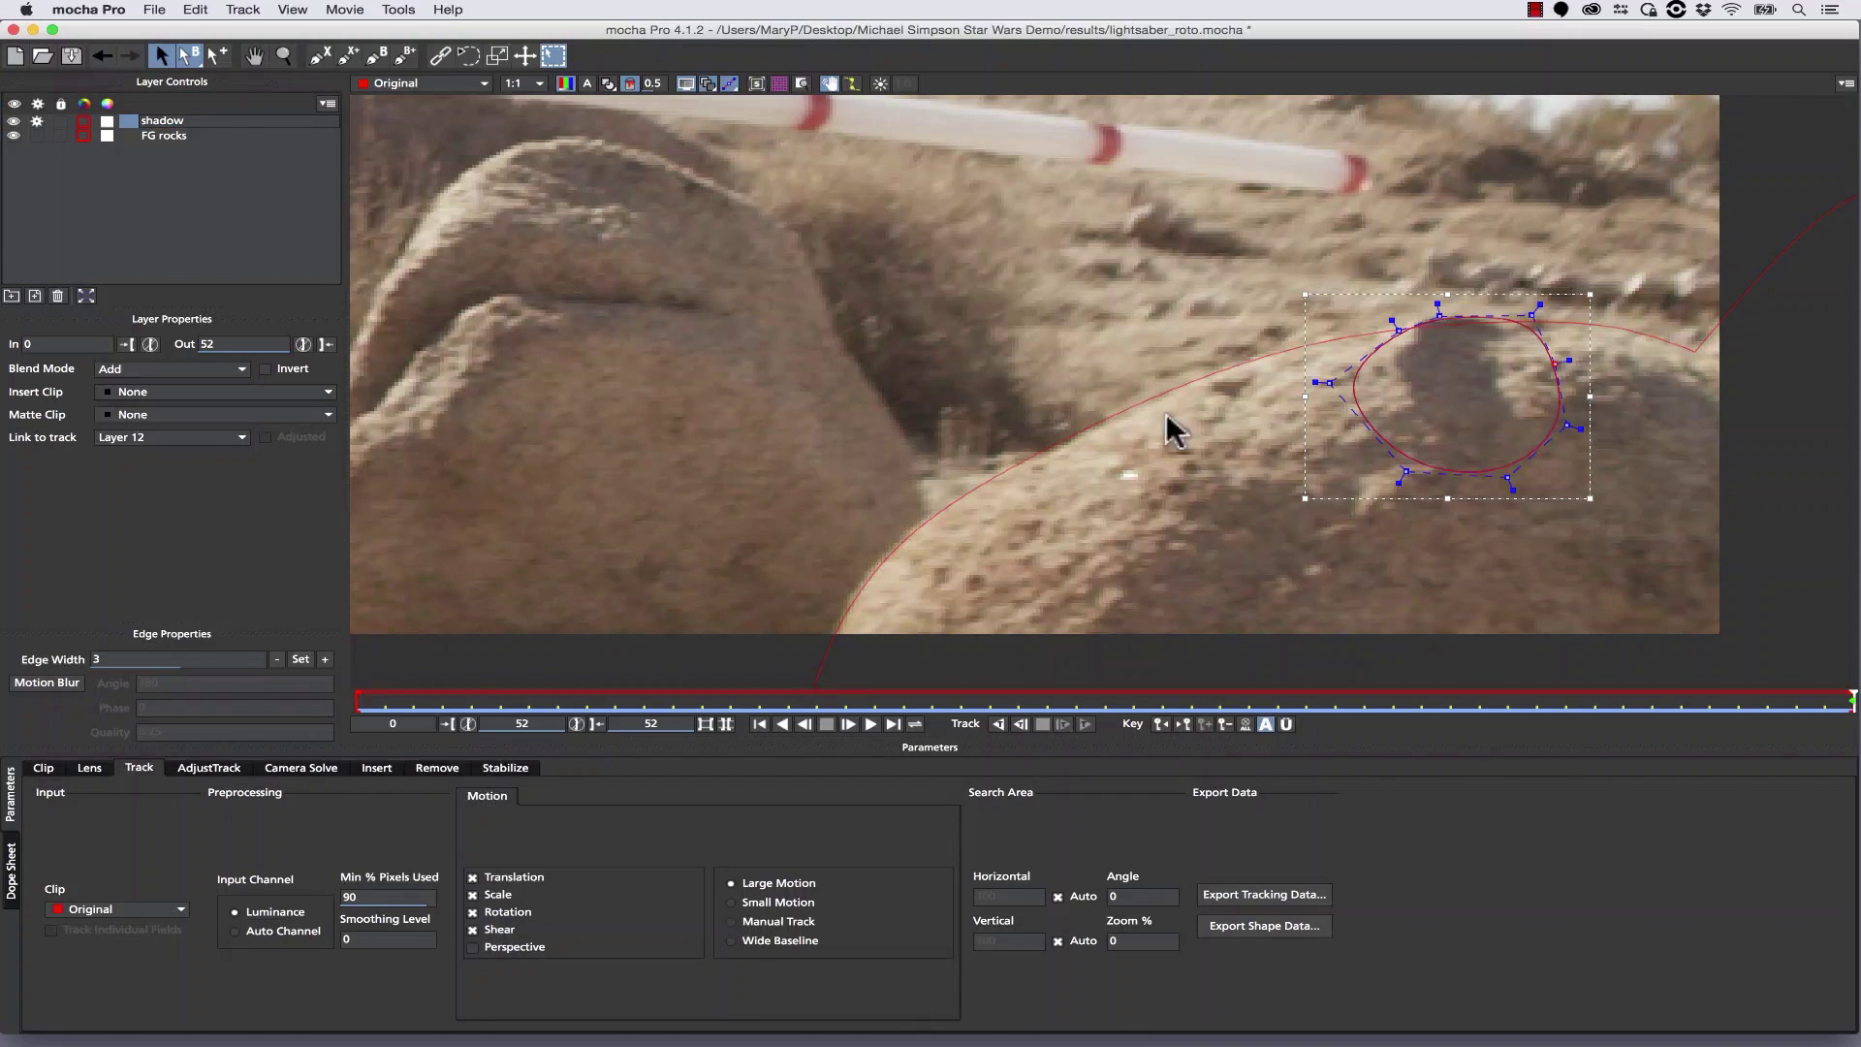
Keyframe the shadow spline back from frame 52 to frame 28 so it follows the rock, and move it below the image at frame 27.
key(Return)
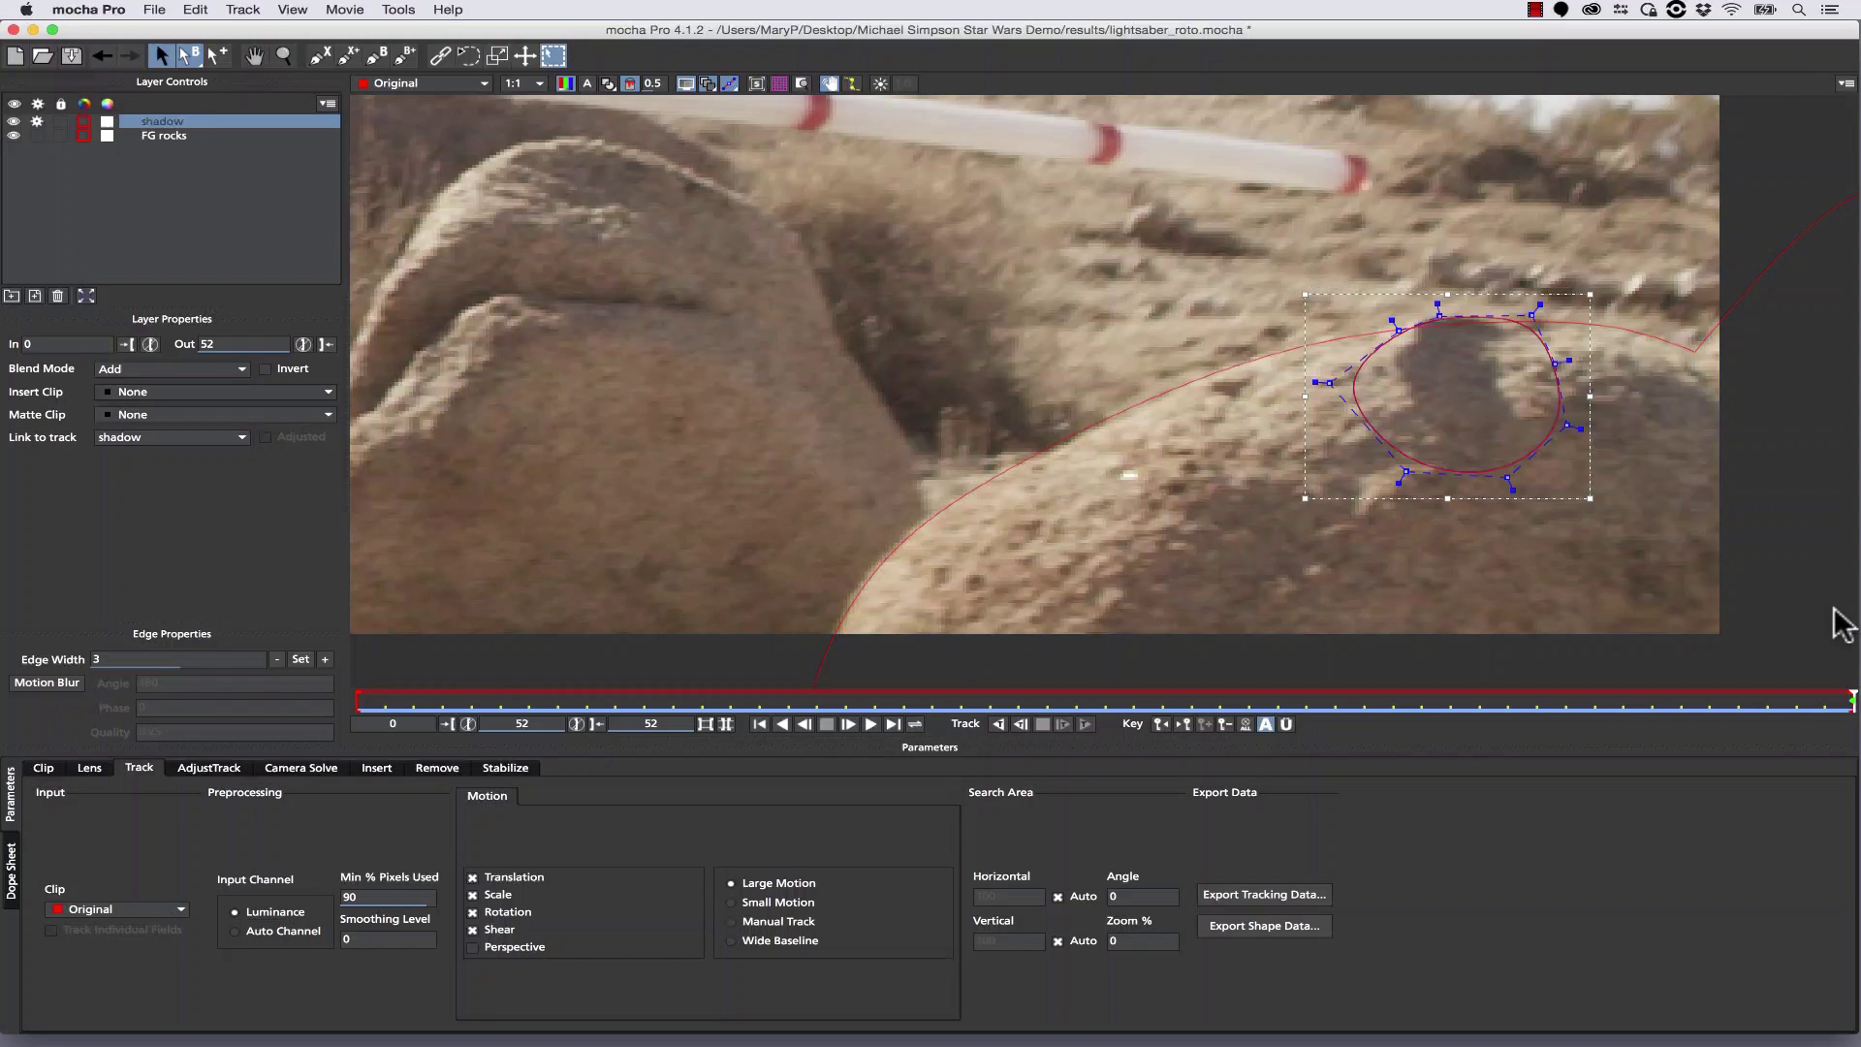
drag(1845, 702, 1151, 695)
drag(1531, 293, 1521, 312)
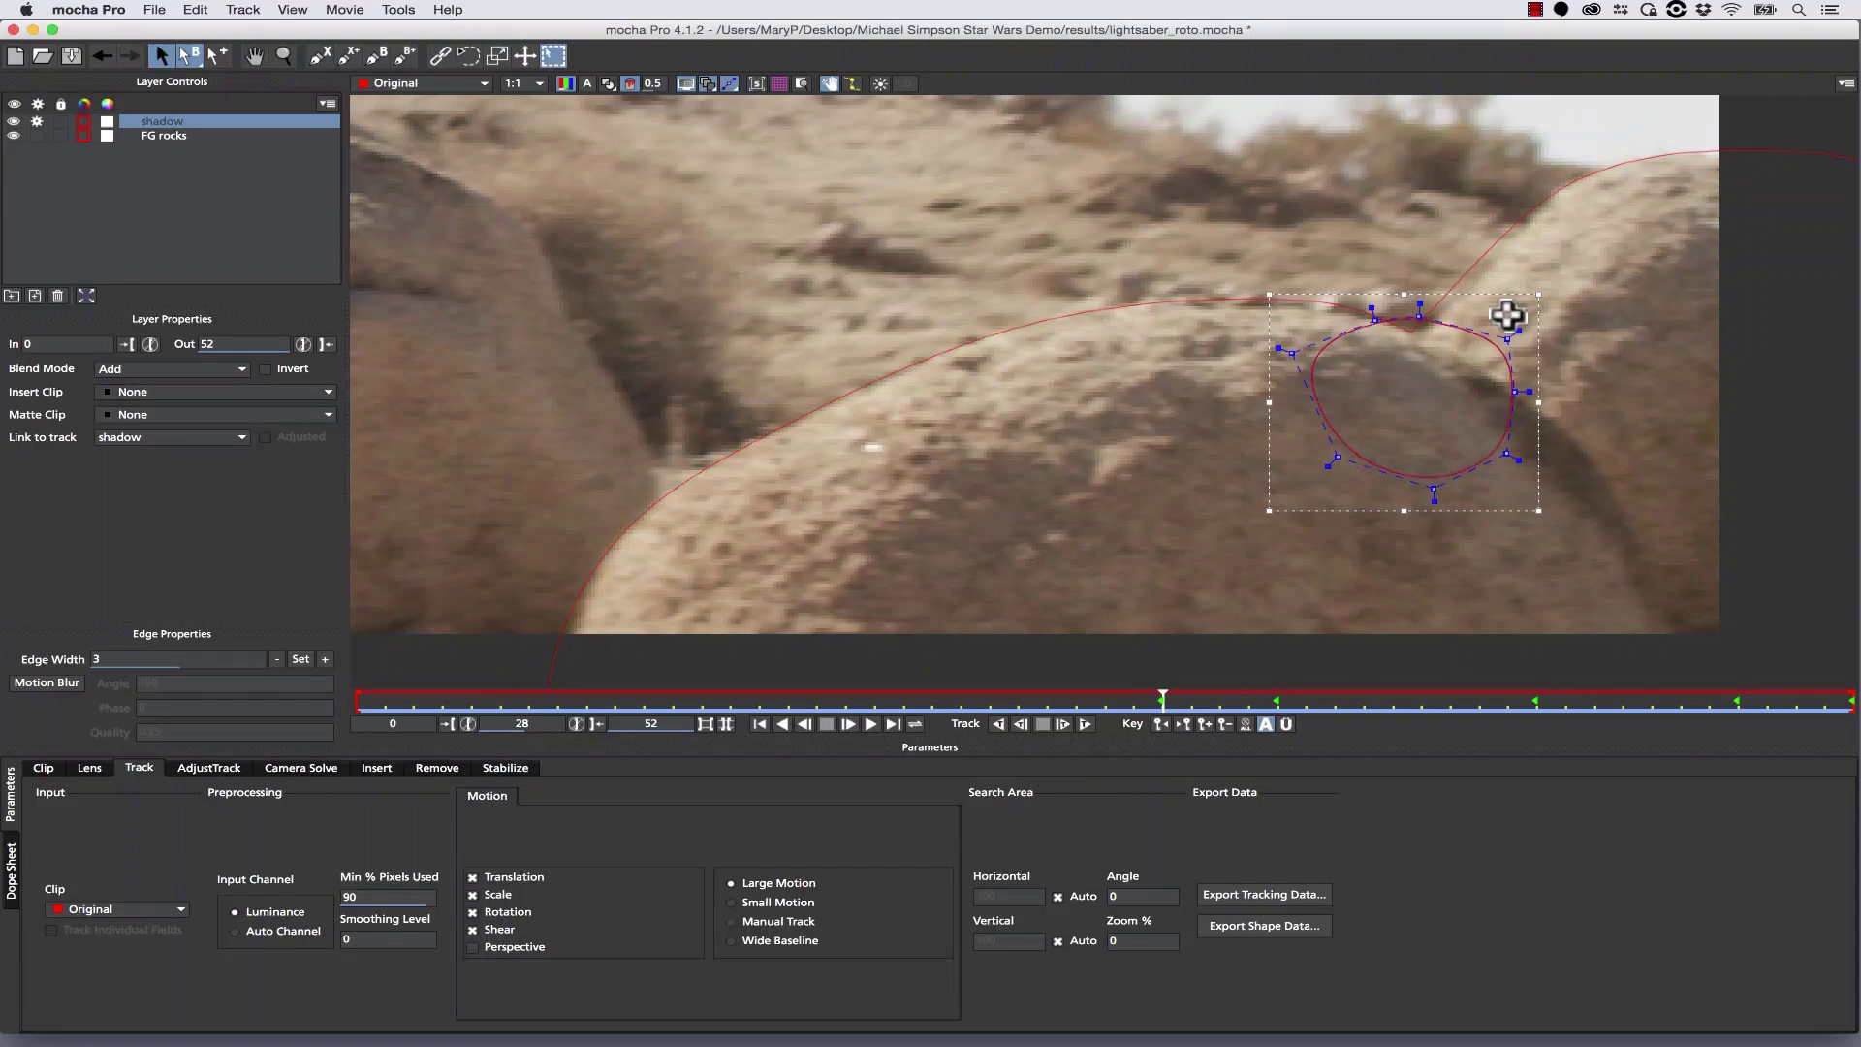
drag(1508, 311, 1528, 652)
click(809, 723)
click(809, 723)
key(Right)
Scrub back to the earlier frames, reposition the shadow spline from outside the image towards the foreground rock at frame 16, and advance to frame 17.
drag(1133, 700, 616, 683)
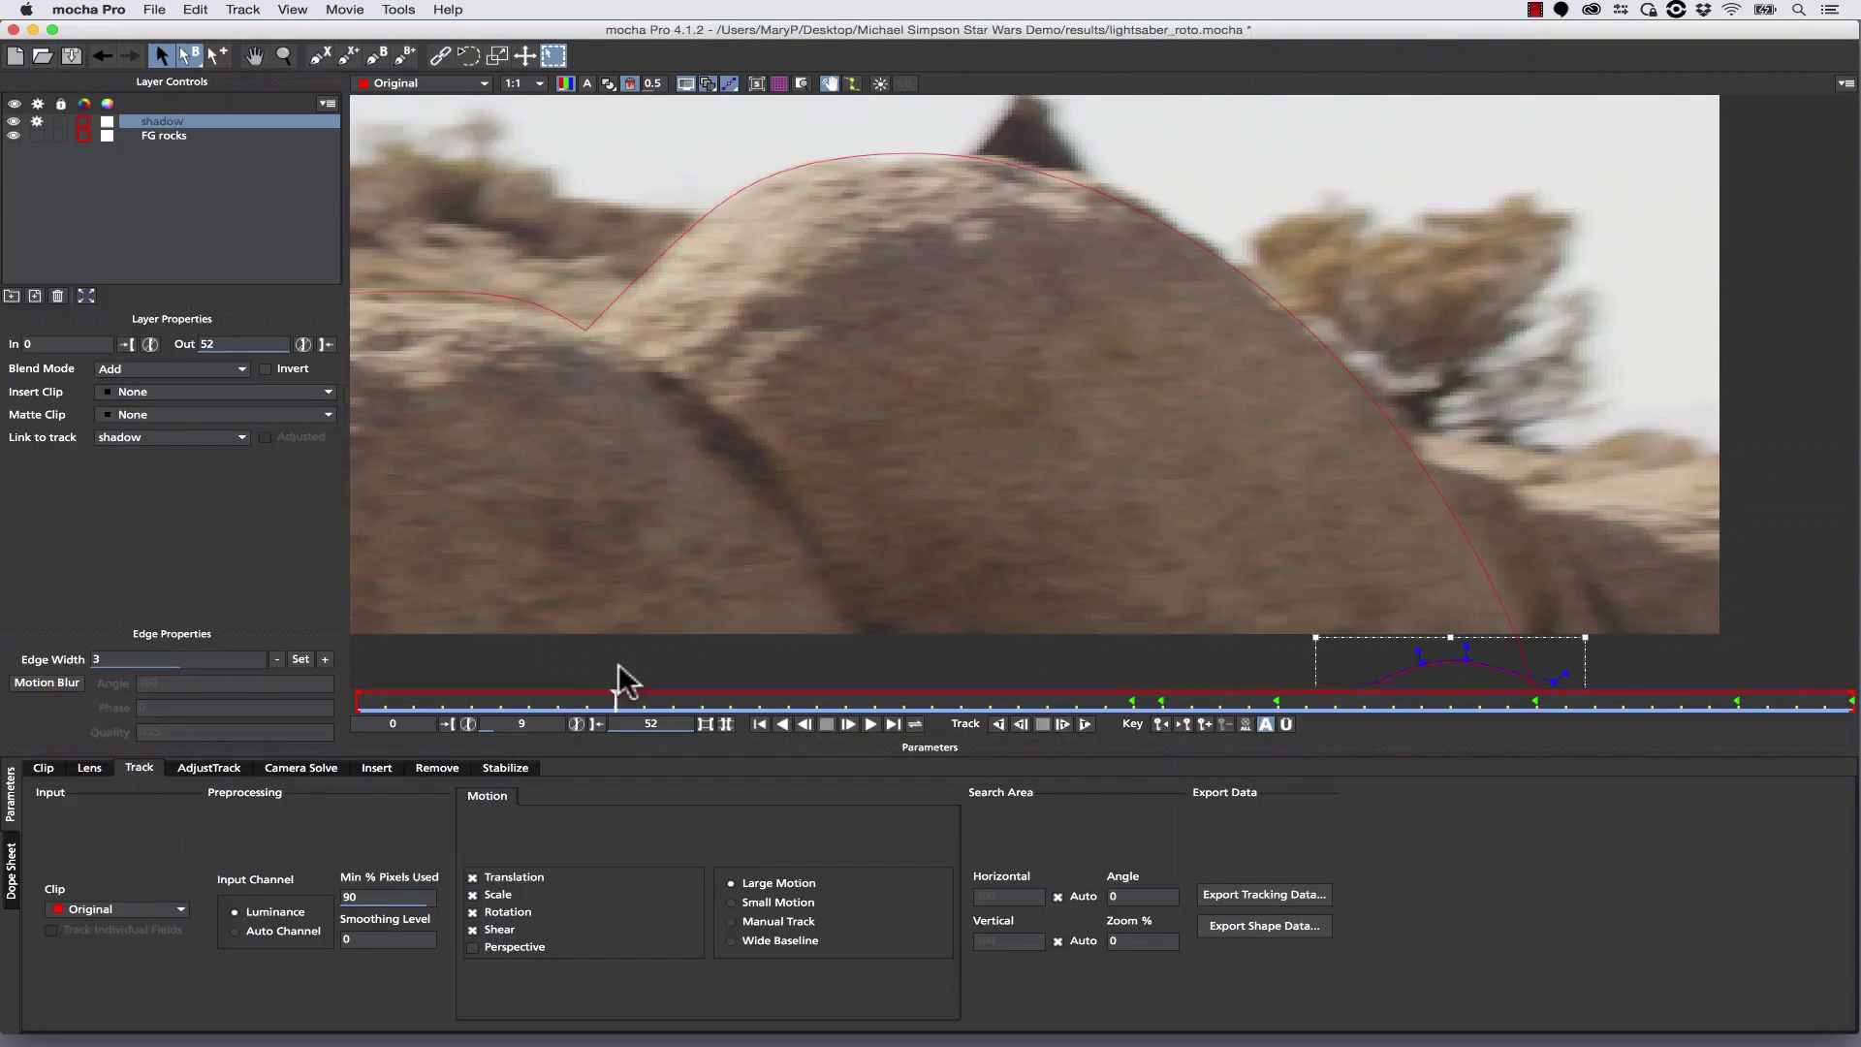
key(space)
key(space)
key(x)
drag(839, 597, 1330, 617)
drag(904, 701, 805, 708)
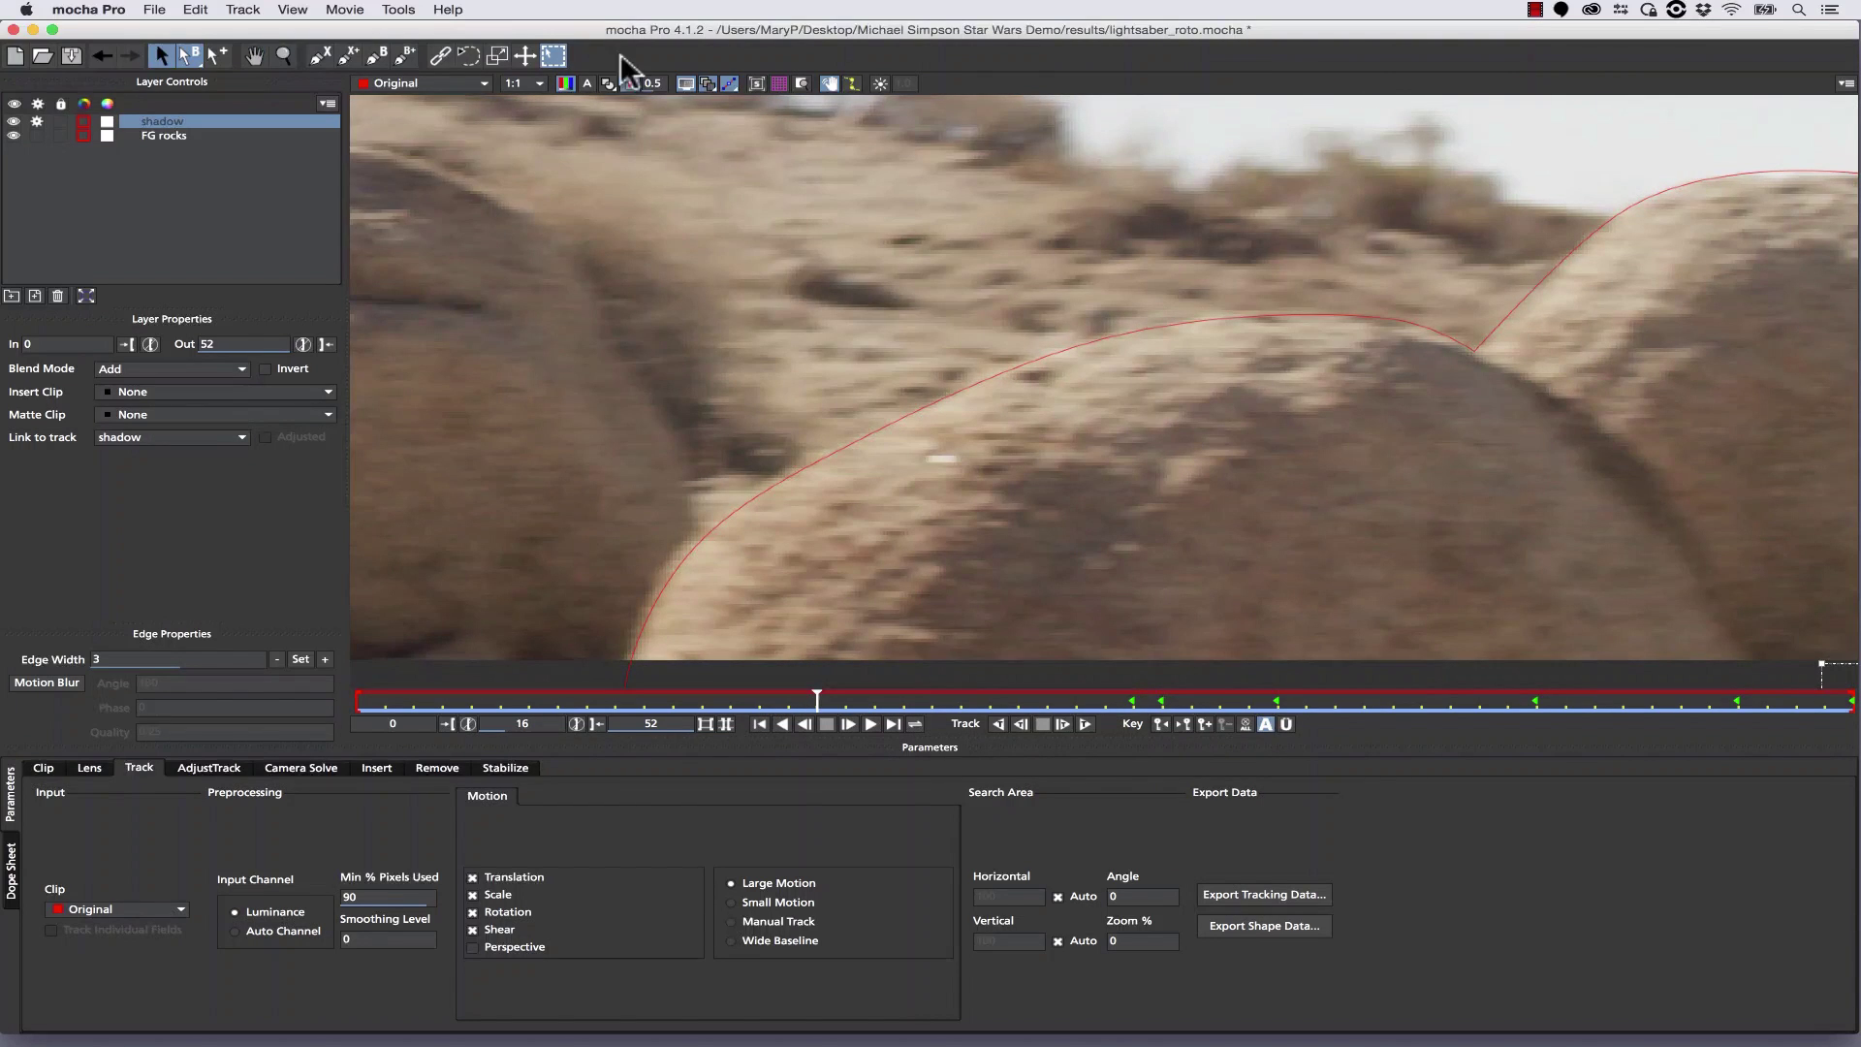
click(524, 55)
drag(1304, 579, 973, 470)
drag(1645, 577, 1469, 378)
click(846, 723)
Reposition the shadow spline on the foreground rocks at frames 14, 9, 3 and 0 to keyframe its motion.
drag(843, 700, 759, 701)
drag(1441, 351, 1163, 331)
drag(759, 701, 611, 705)
drag(1124, 393, 548, 494)
drag(613, 703, 443, 701)
key(x)
drag(577, 597, 1218, 571)
drag(1253, 417, 830, 553)
drag(441, 701, 357, 701)
drag(814, 553, 678, 636)
Refine the shadow spline's position with in-between keyframes at frames 6, 12 and 15.
drag(356, 701, 524, 704)
drag(1059, 599, 1022, 667)
key(t)
drag(529, 701, 689, 709)
click(1541, 308)
drag(1618, 318, 1579, 316)
drag(773, 707, 782, 708)
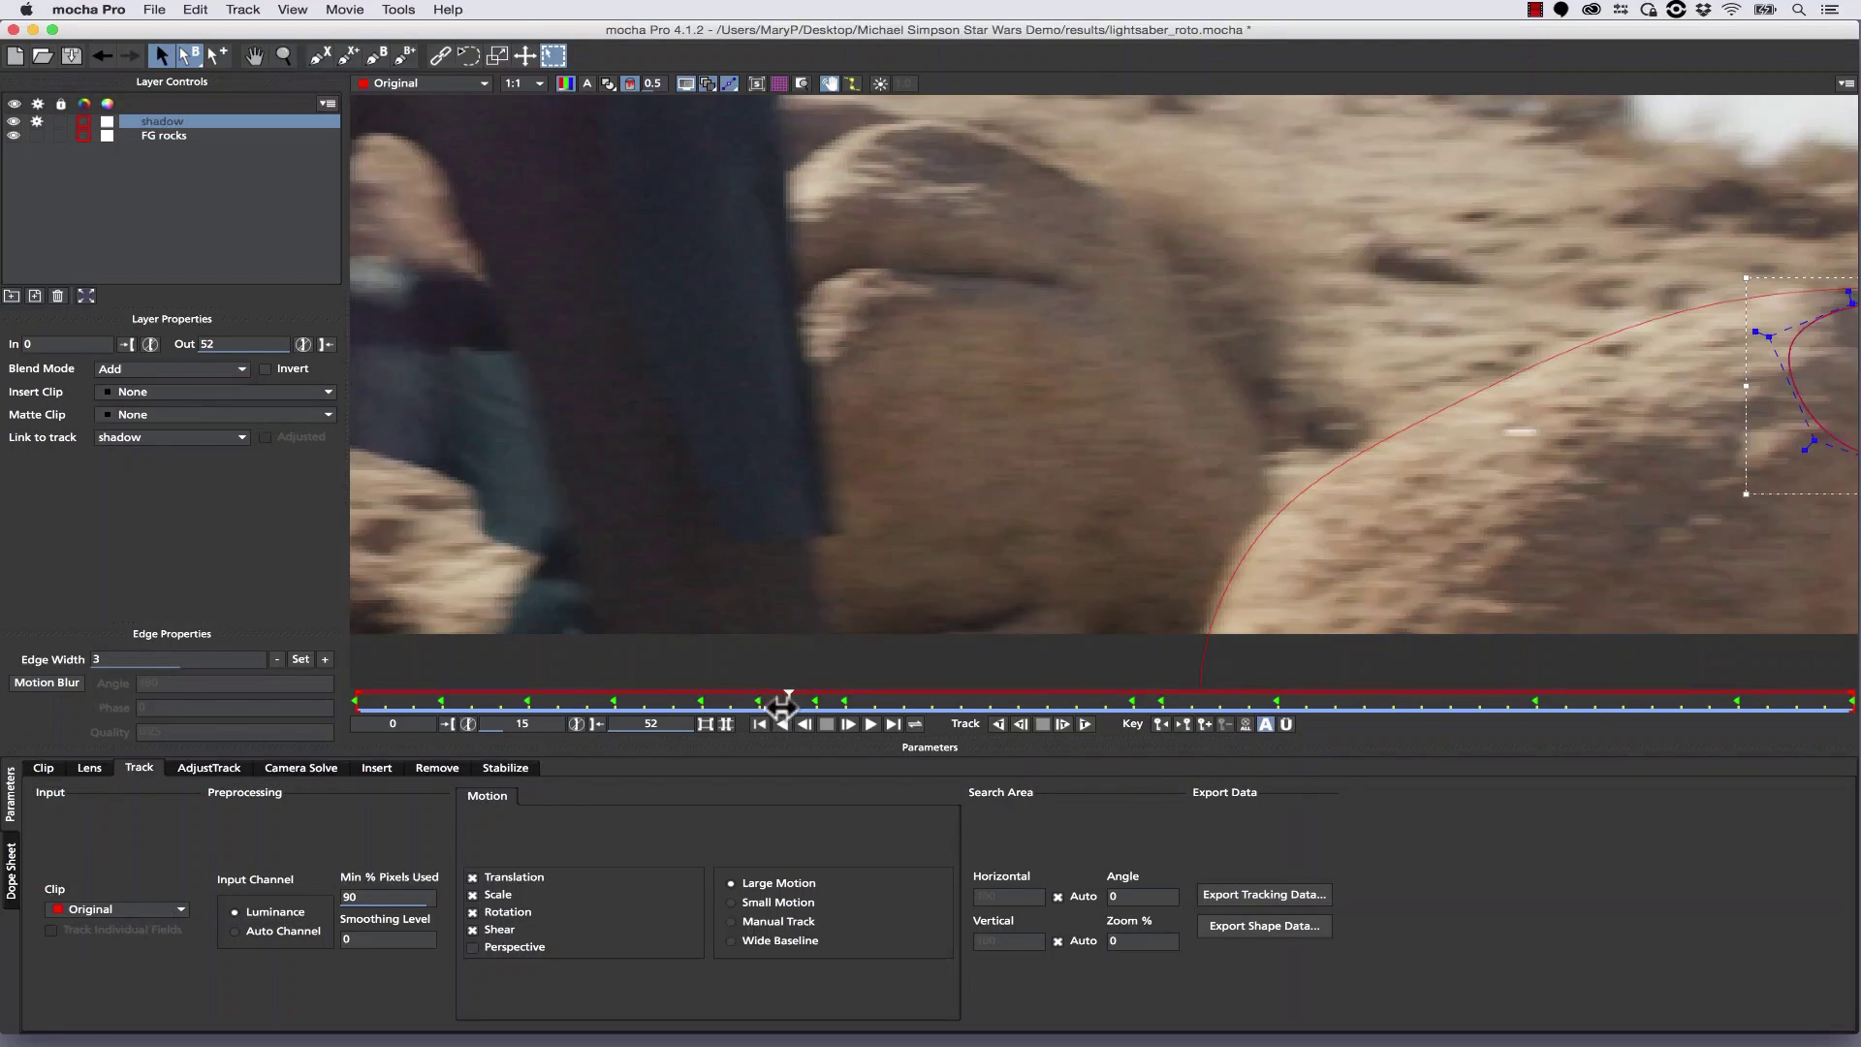
key(x)
drag(1481, 434, 815, 459)
drag(1303, 320, 1278, 303)
mouse_move(790, 702)
mouse_down()
mouse_move(816, 707)
mouse_move(759, 705)
mouse_up()
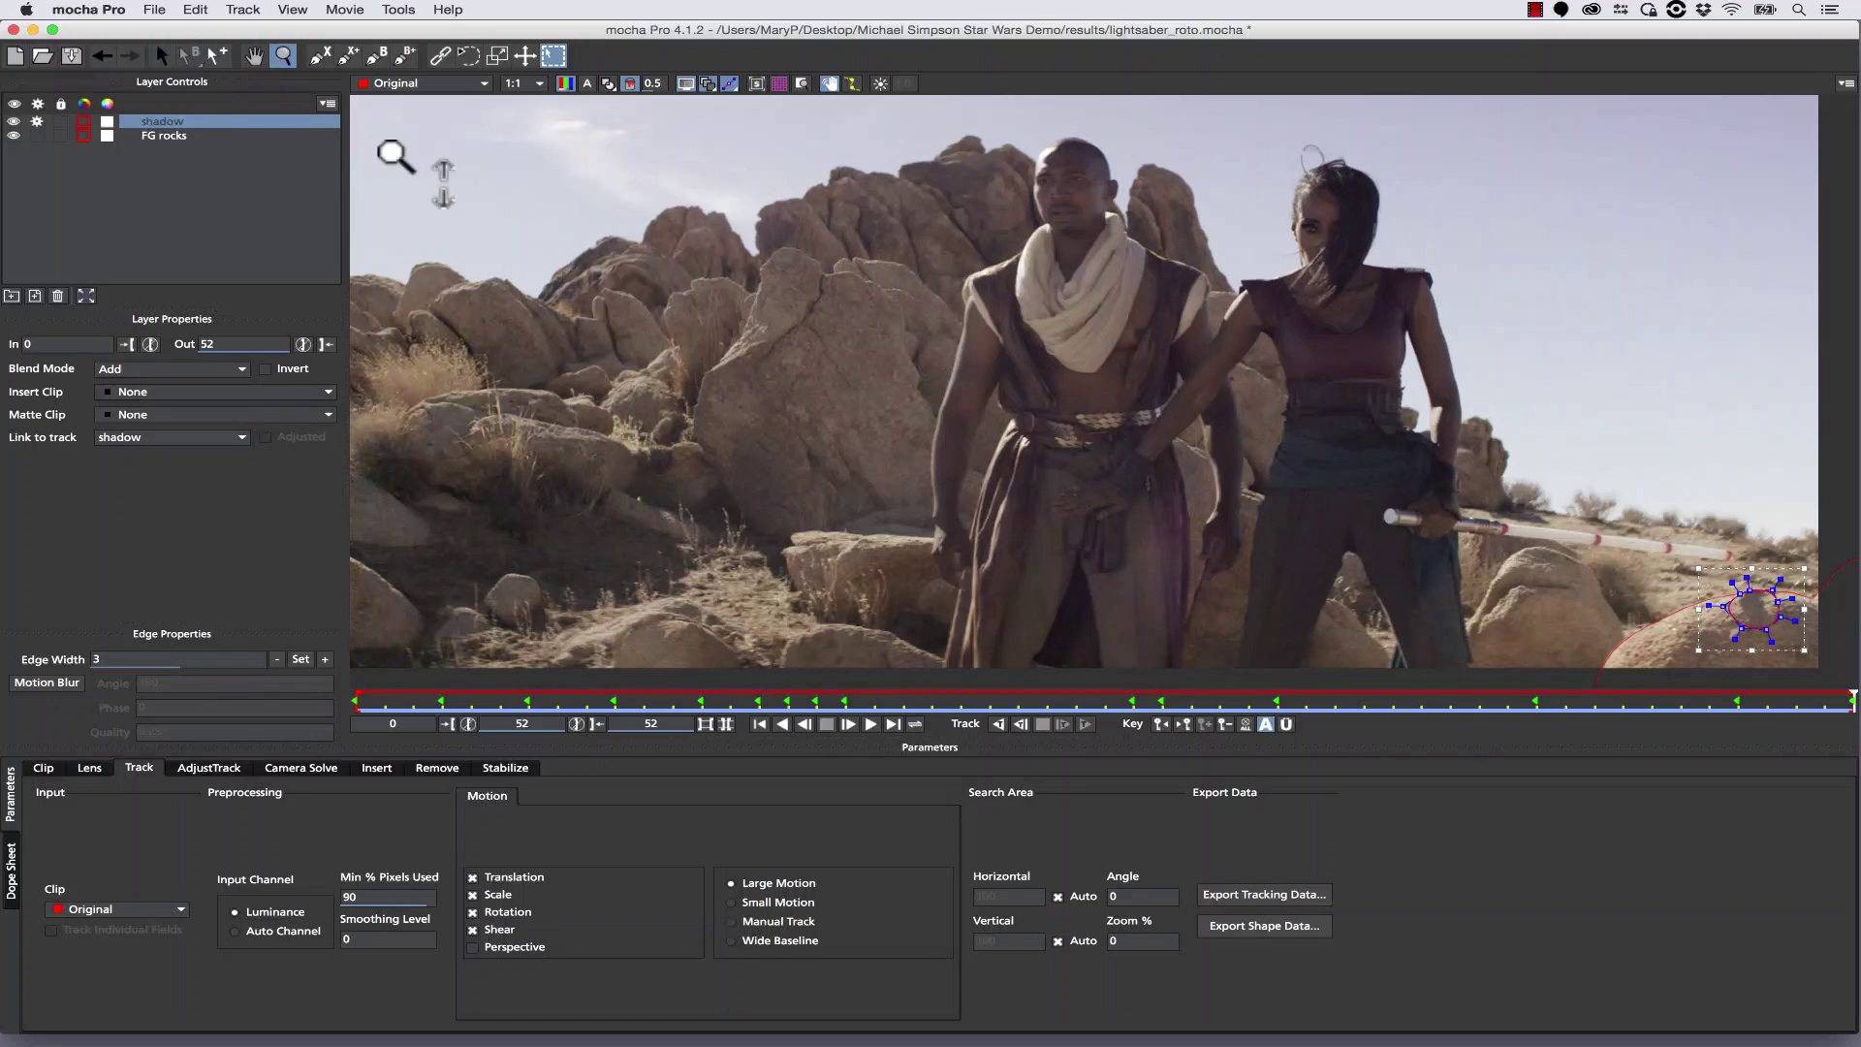
Render the shadow removal backwards through the shot from frame 52 with the Remove module.
click(435, 768)
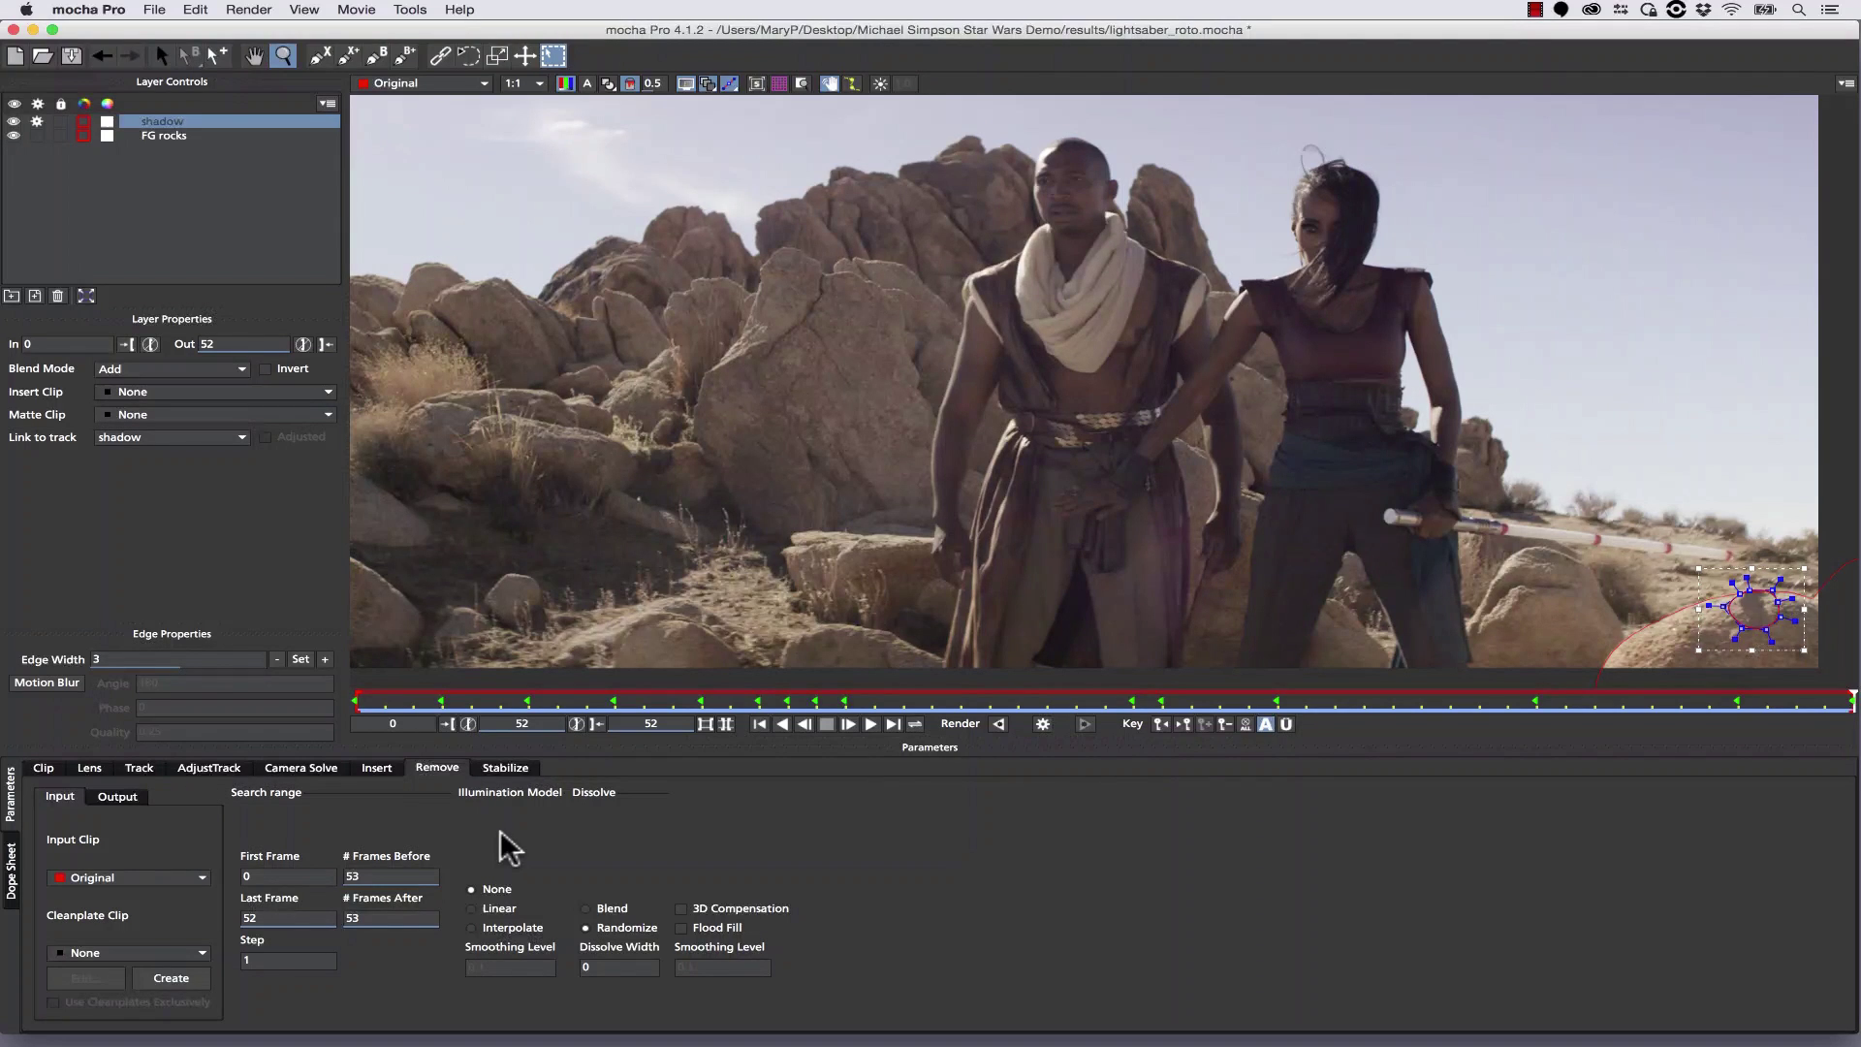
click(999, 725)
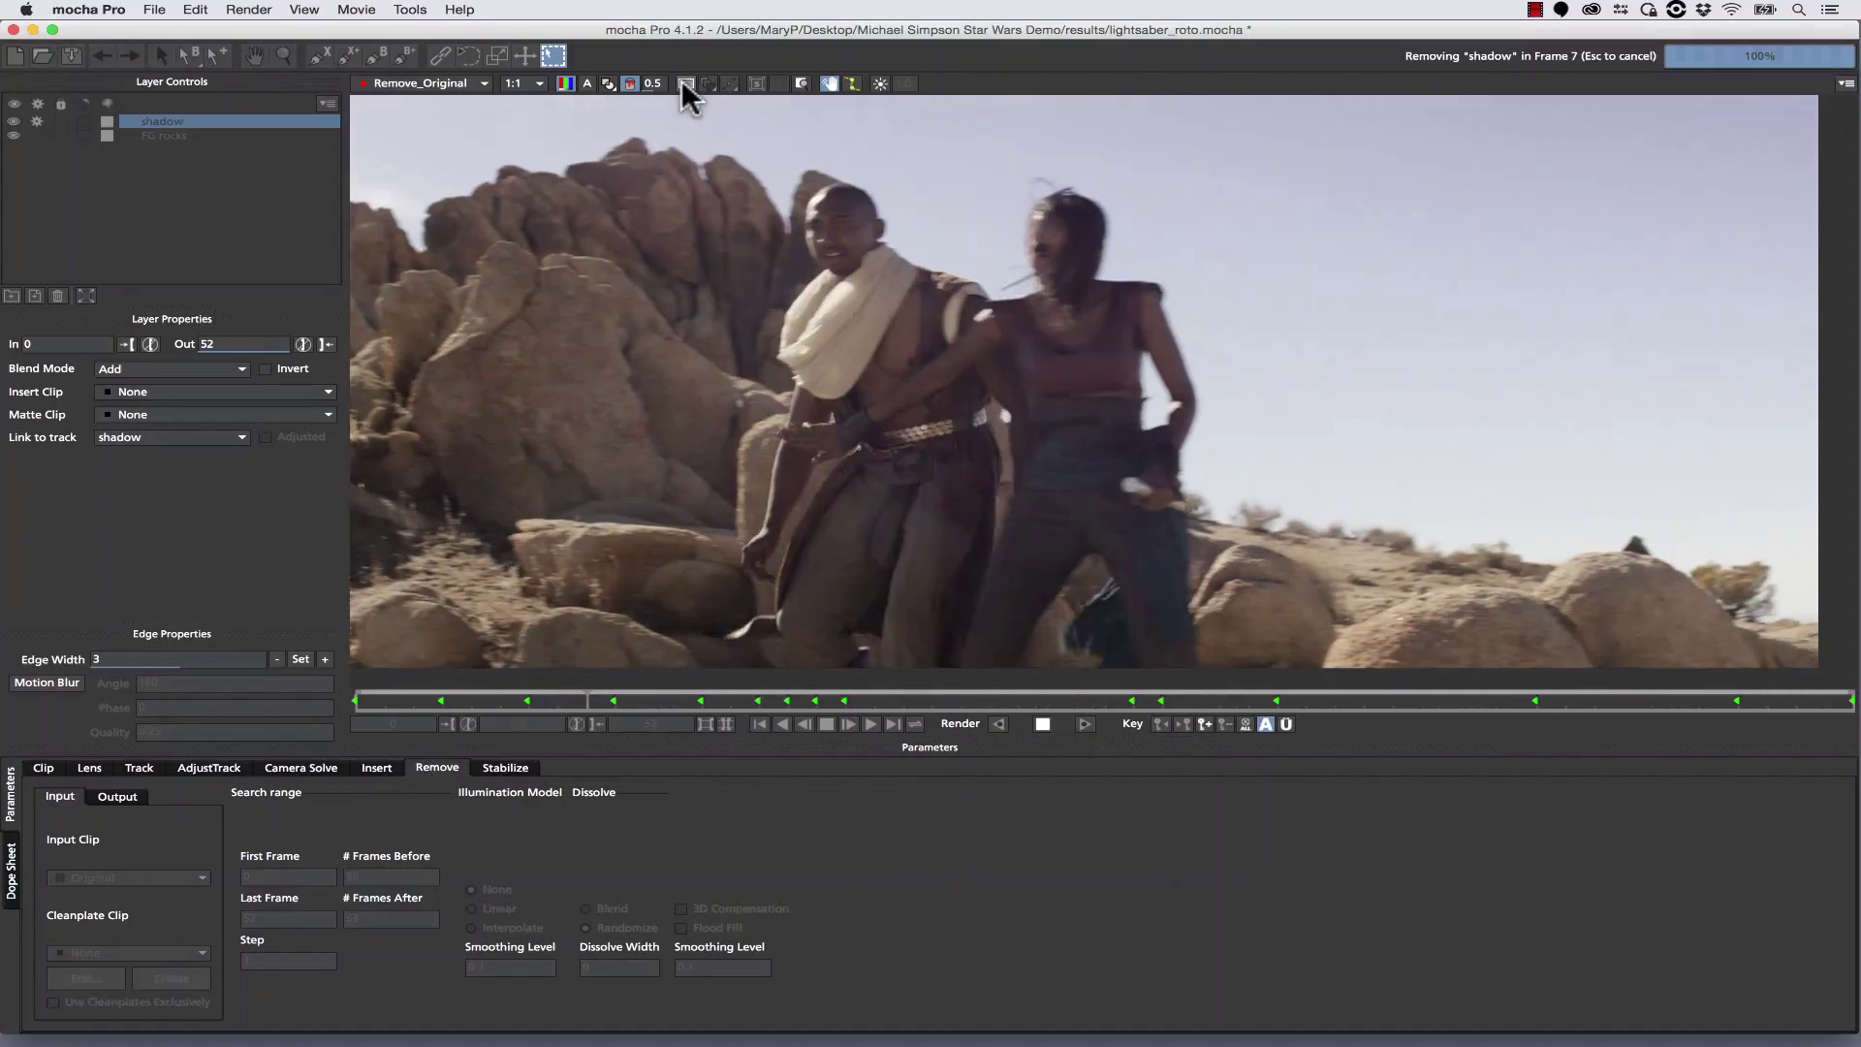
drag(423, 564, 75, 602)
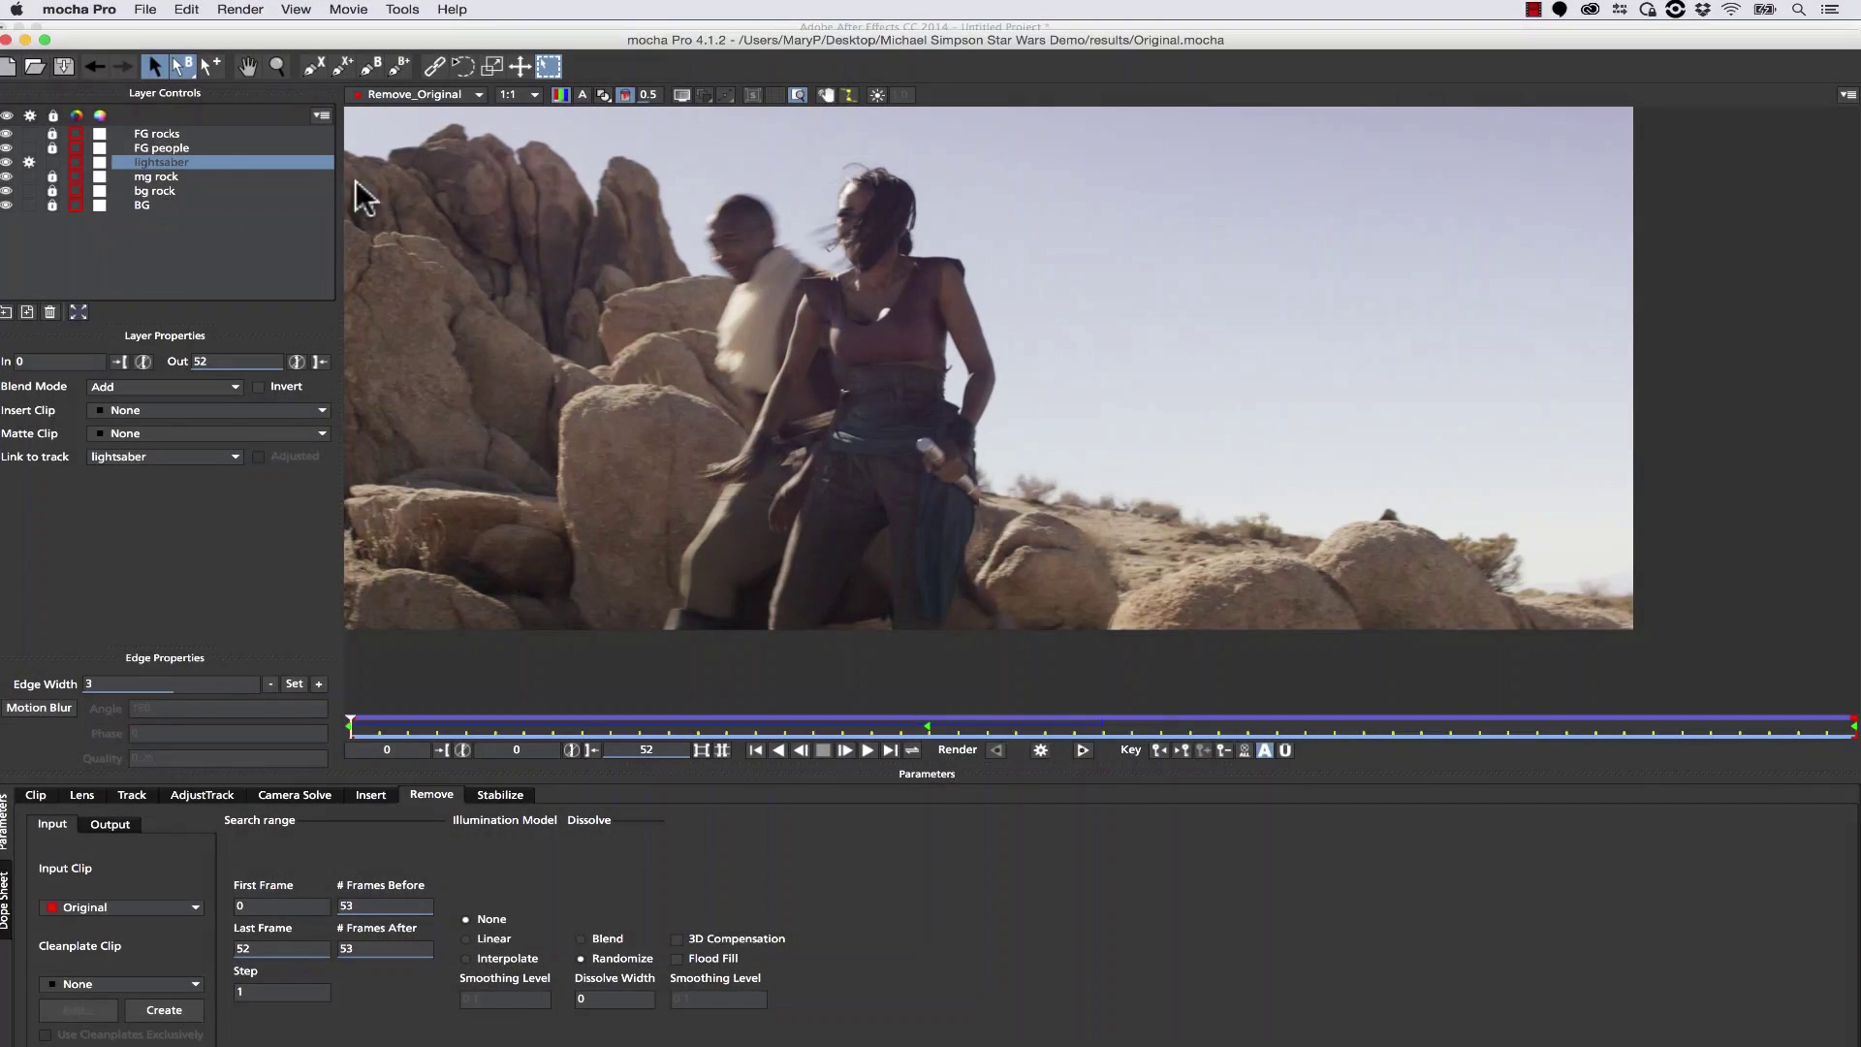
In the Original.mocha project, copy the FG rocks layer's shape data to the clipboard as mocha shape data for AE, selected layer only.
click(138, 133)
click(132, 795)
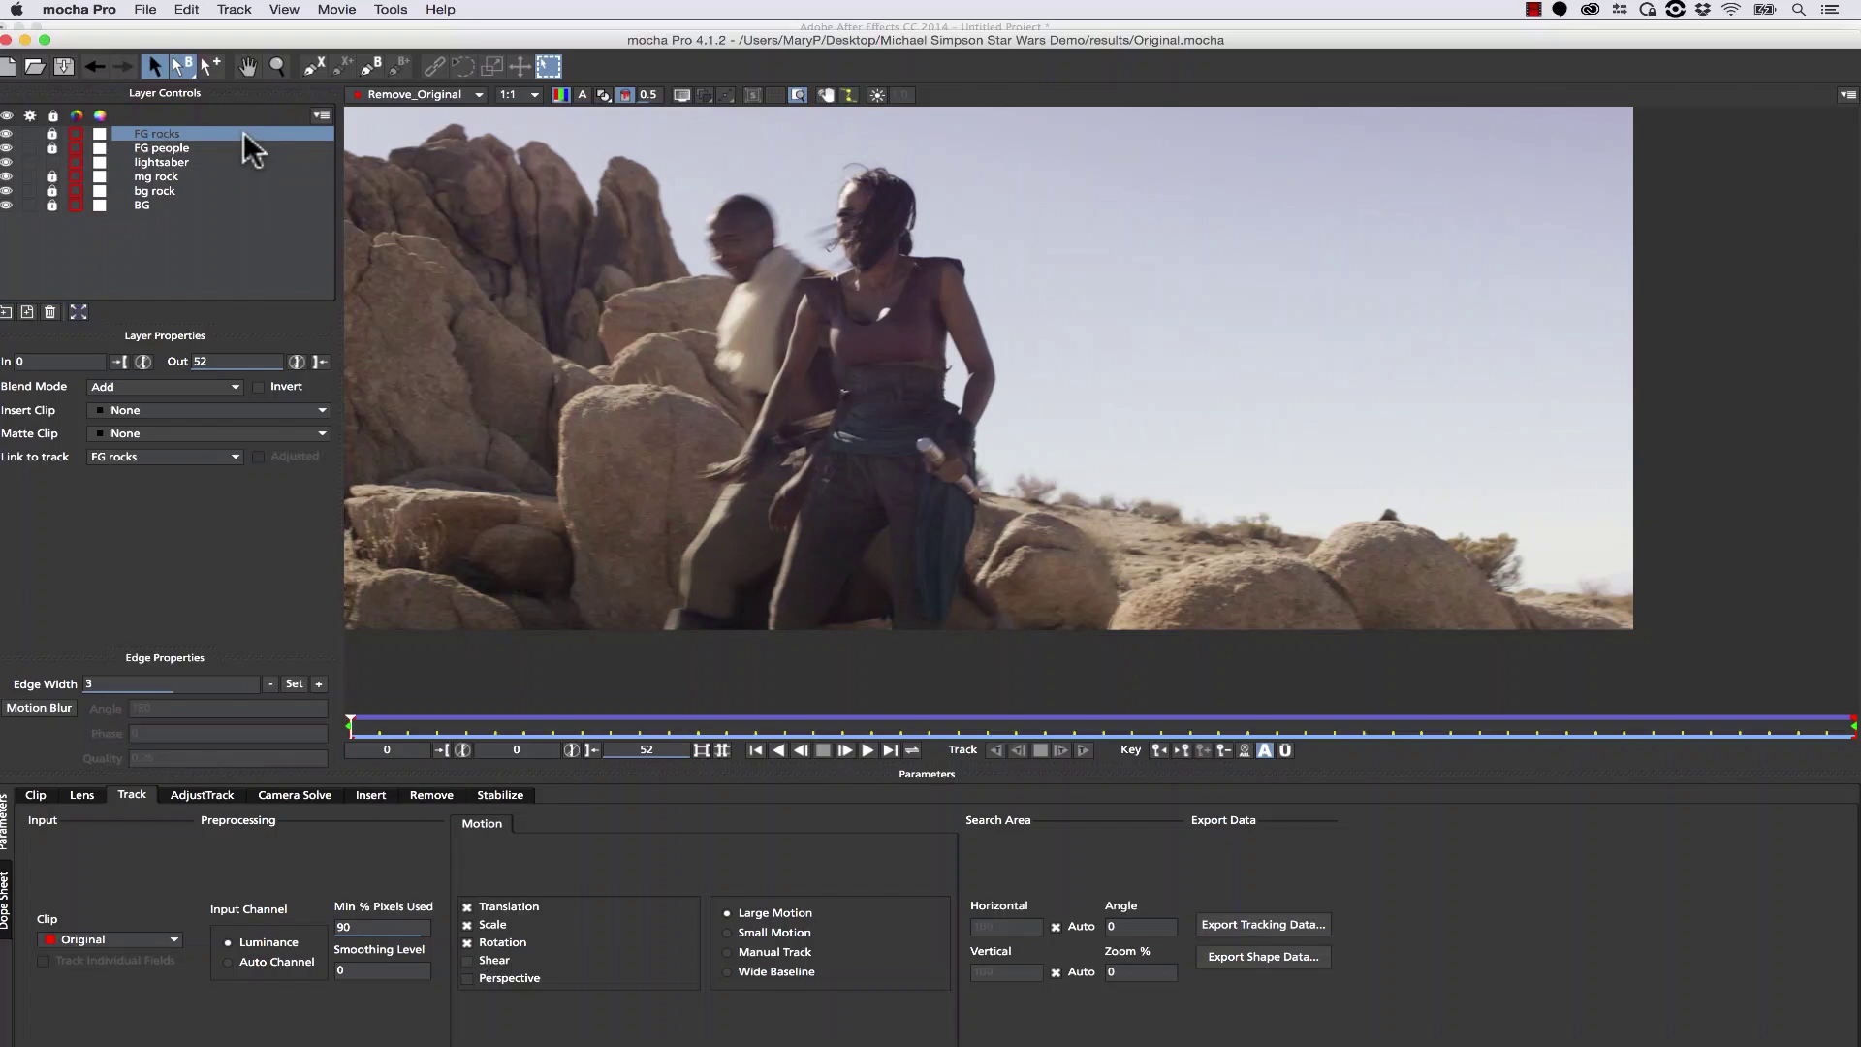
click(1264, 958)
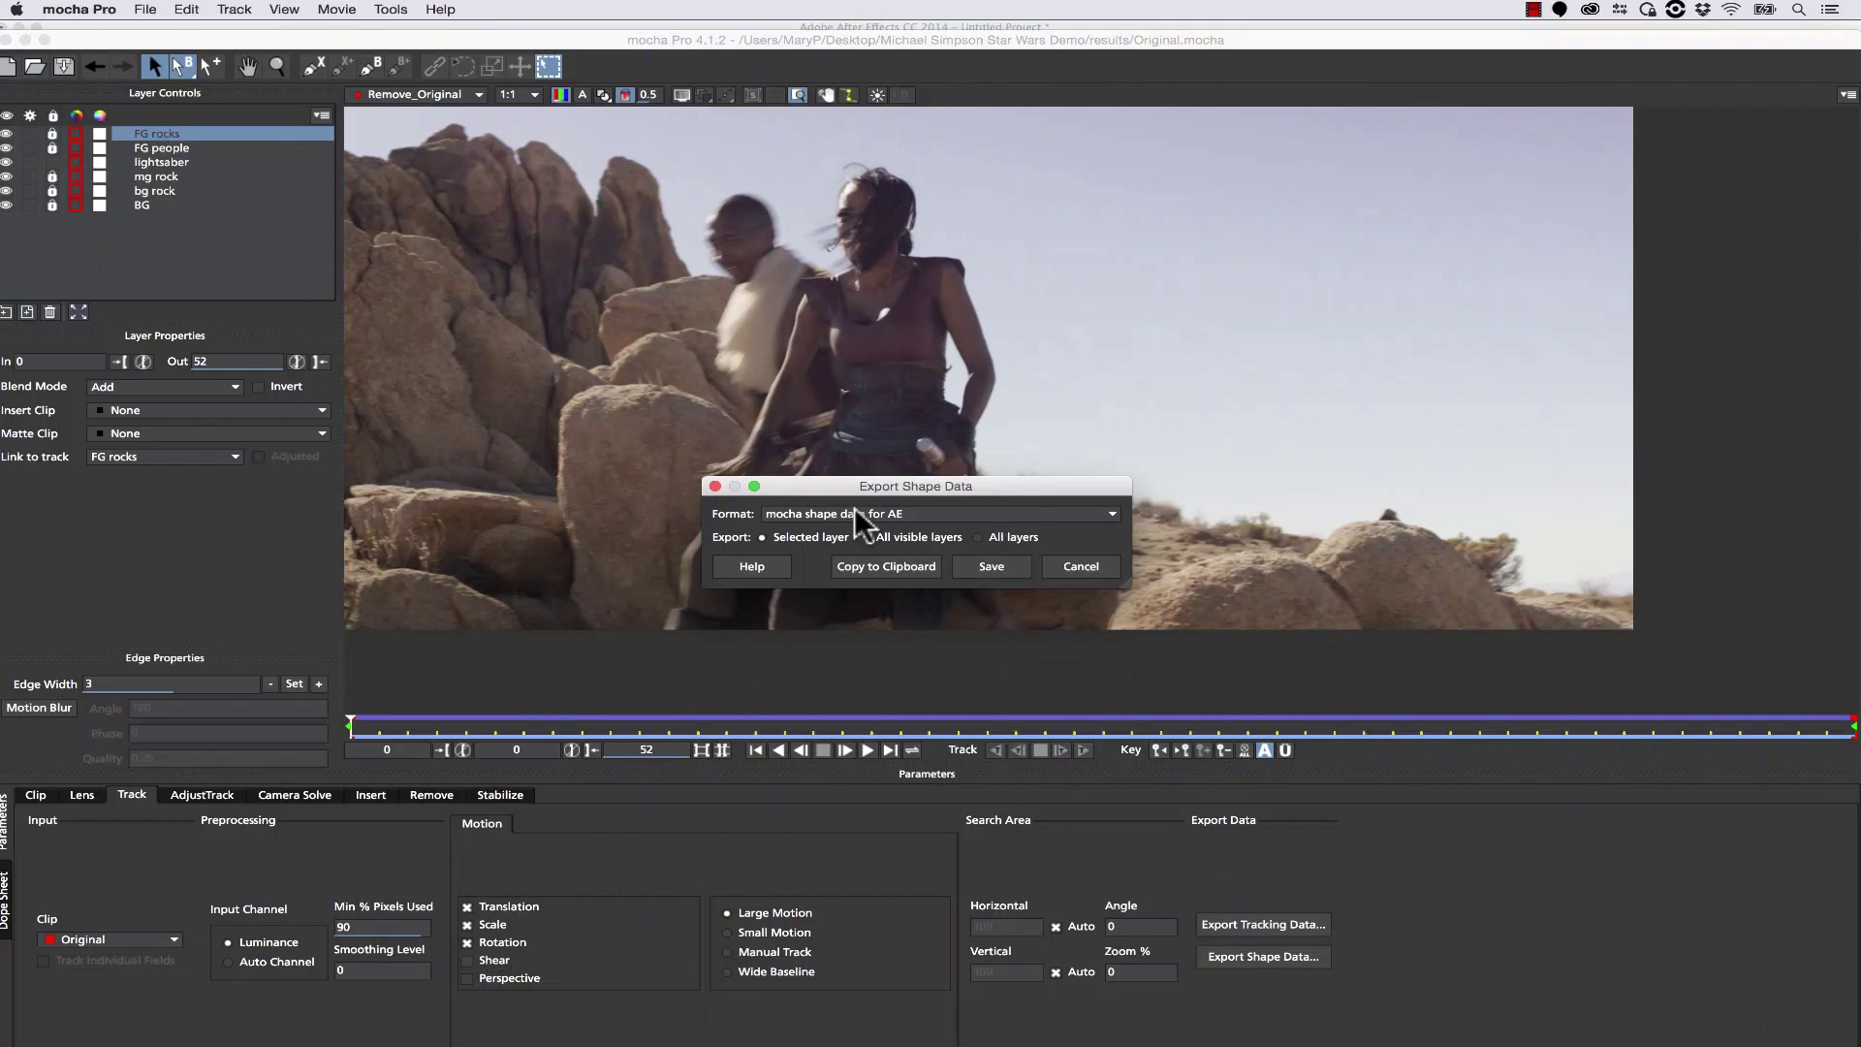
click(898, 566)
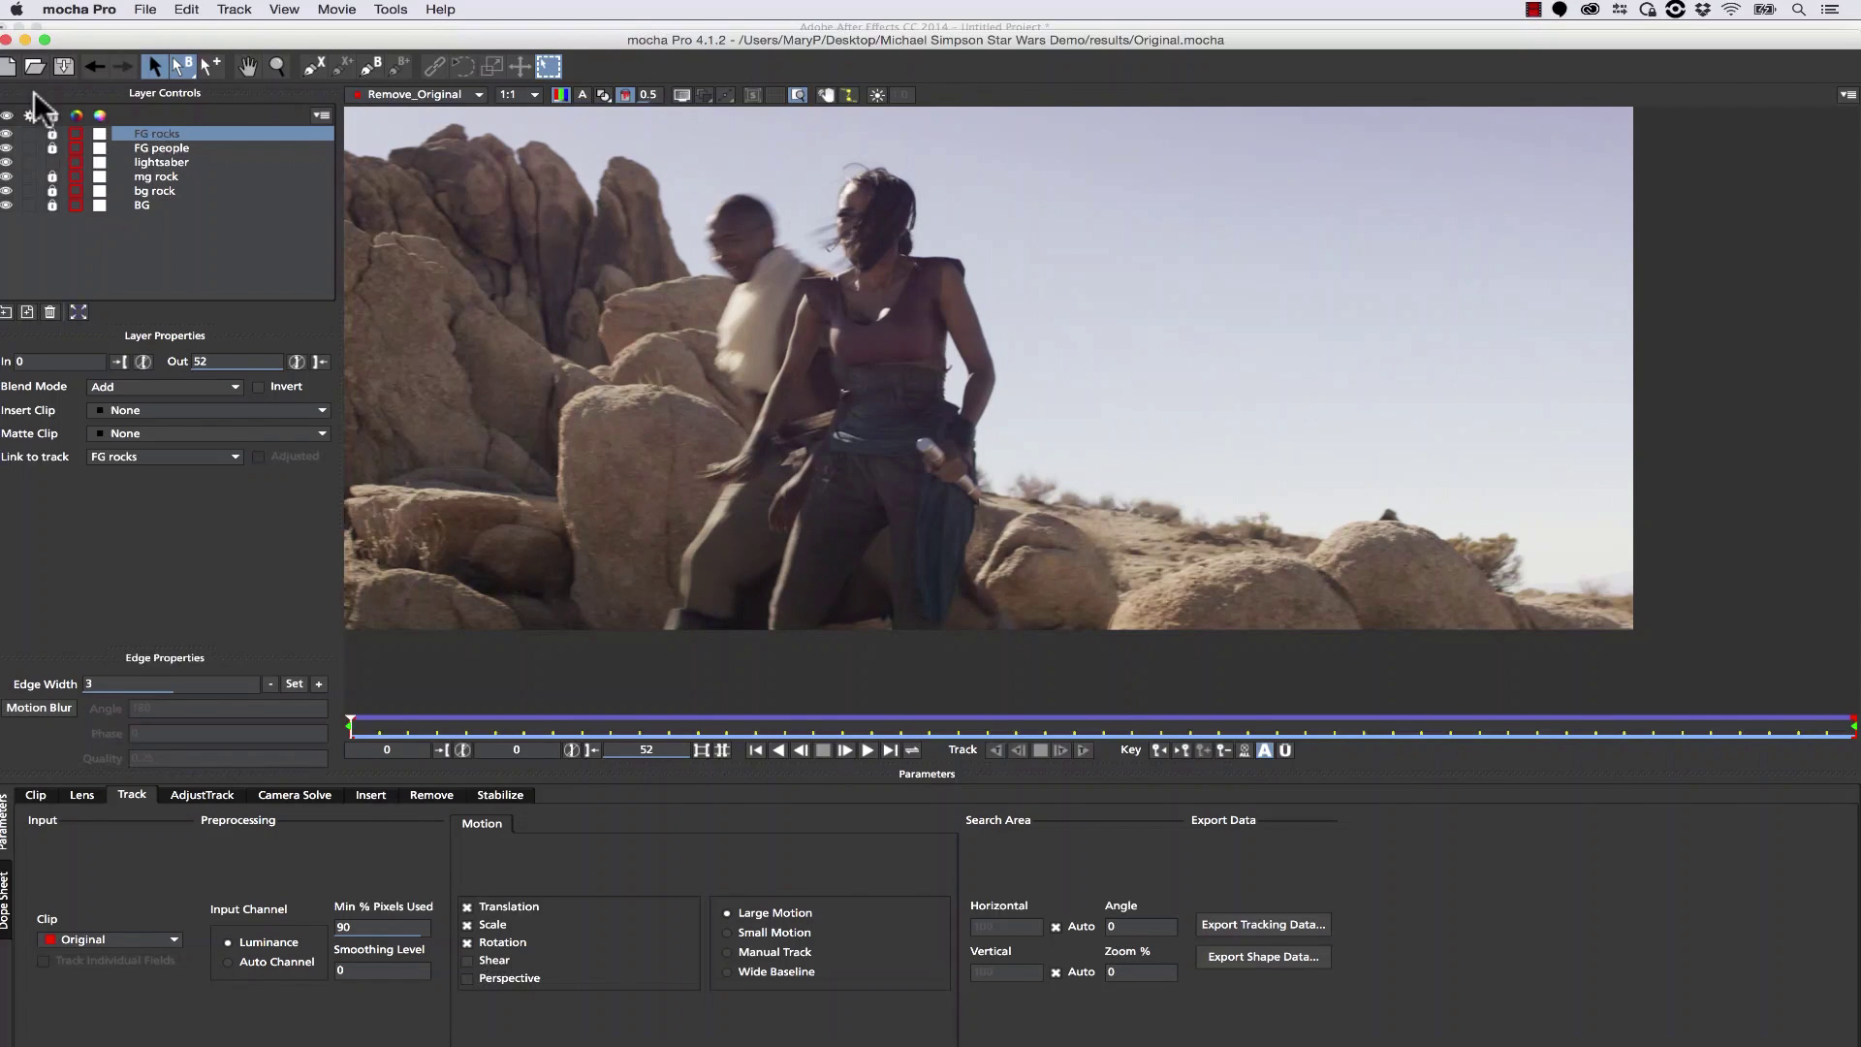
Switch to After Effects, paste the mocha mask onto the fg_shadow_remove.mov layer, and move to frame 1.
click(25, 40)
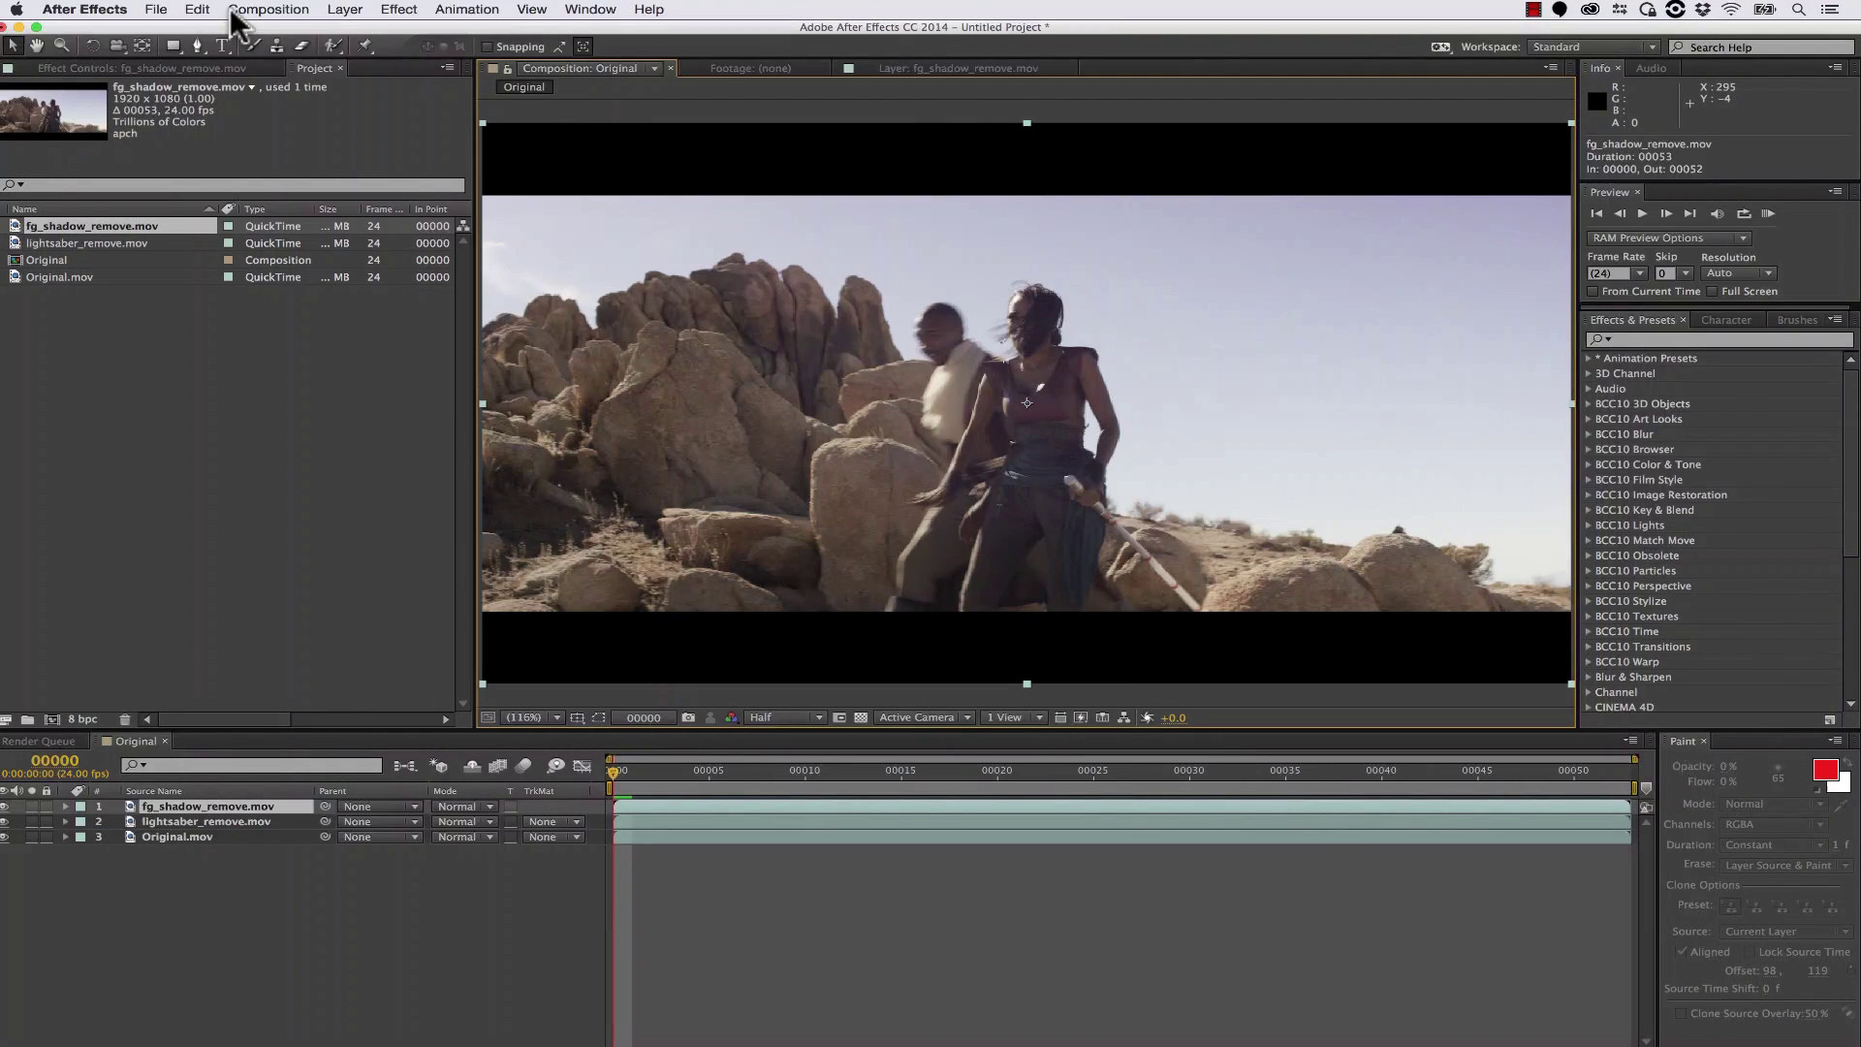
click(197, 9)
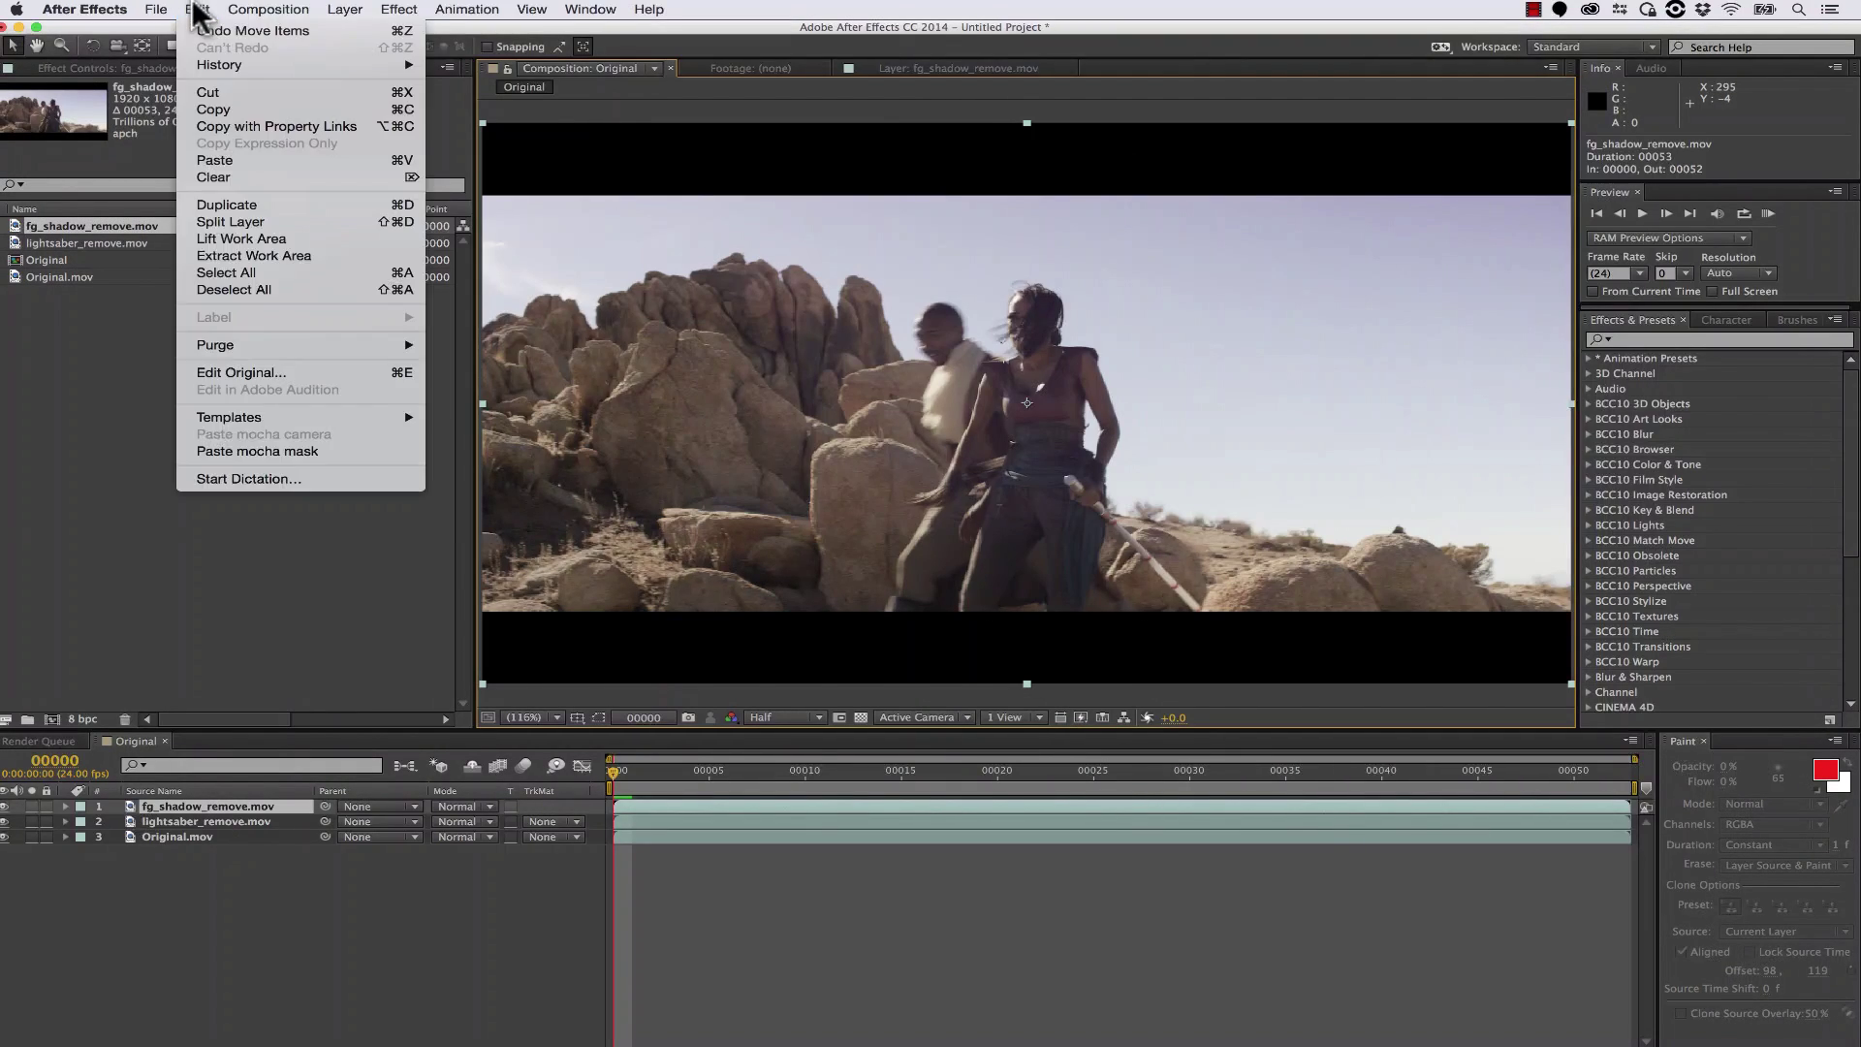
click(316, 454)
drag(582, 776, 632, 781)
Set the FG rocks mask's feather to 2 pixels and its expansion to -5 pixels, scrub through the composition, and return to frame 0.
click(66, 806)
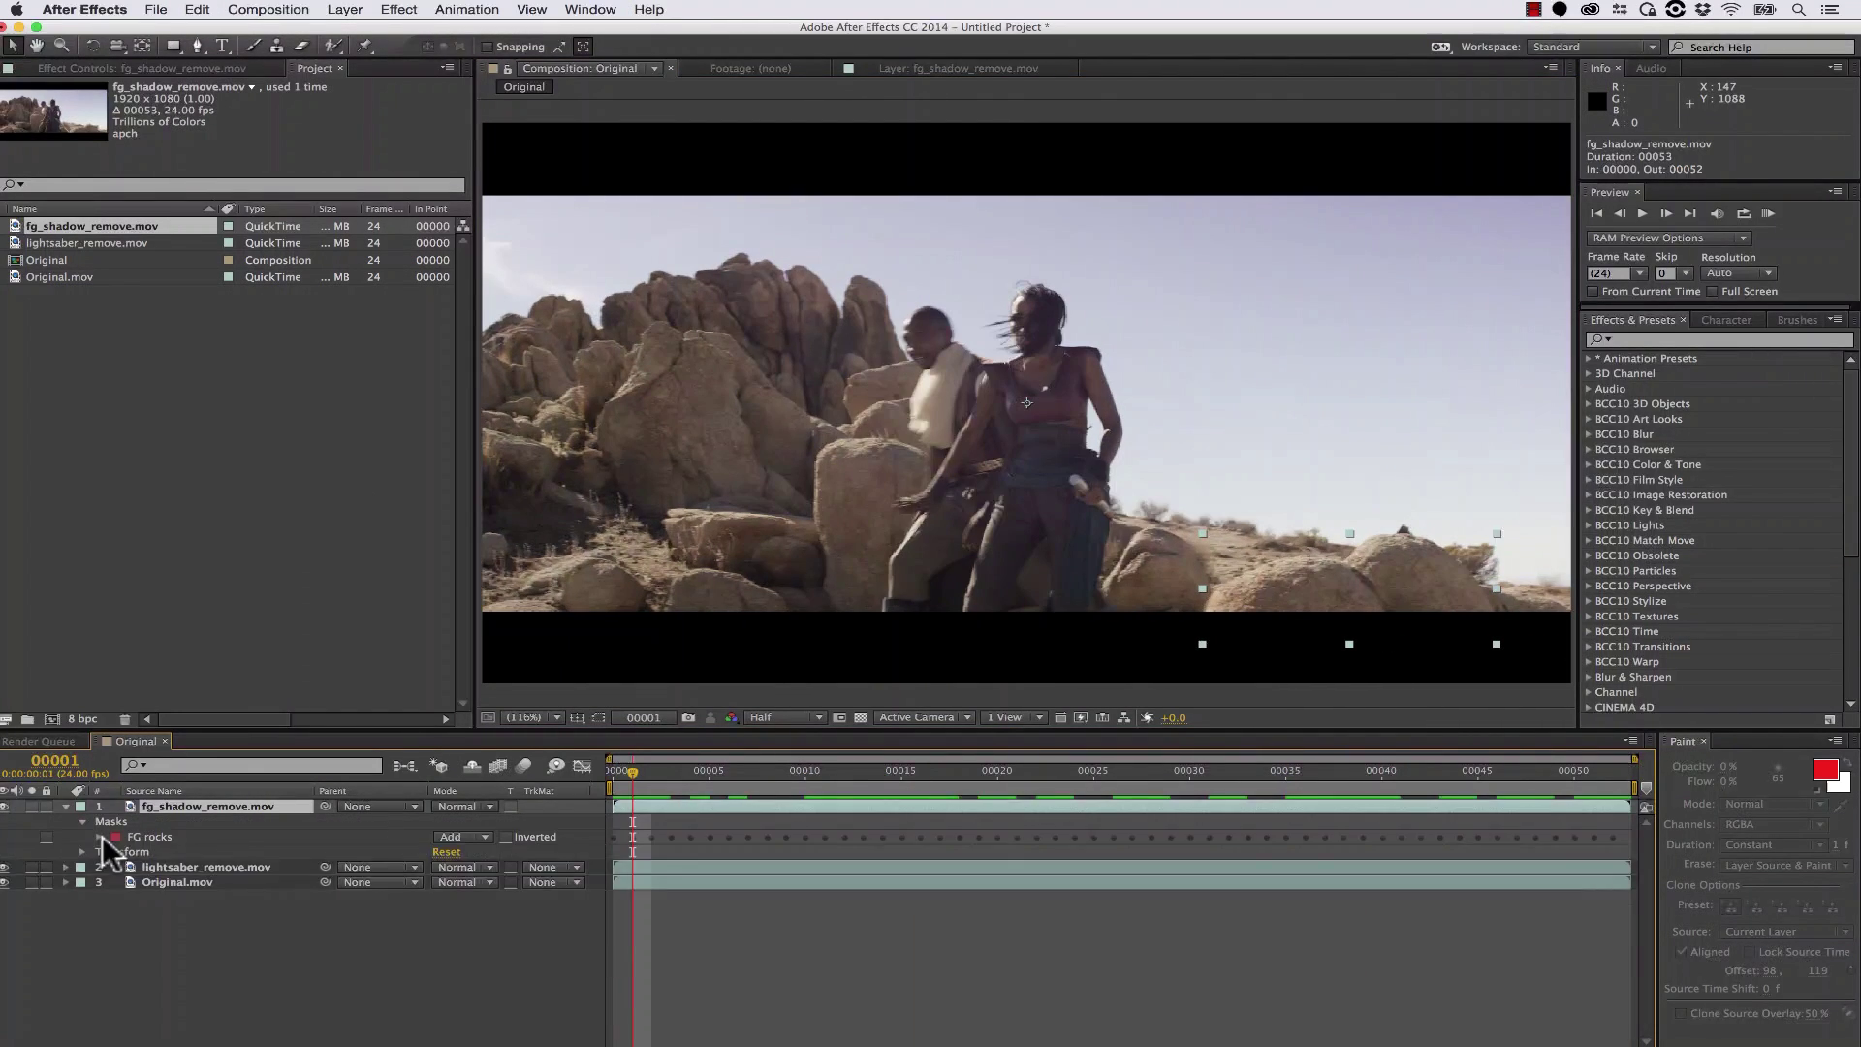
click(442, 897)
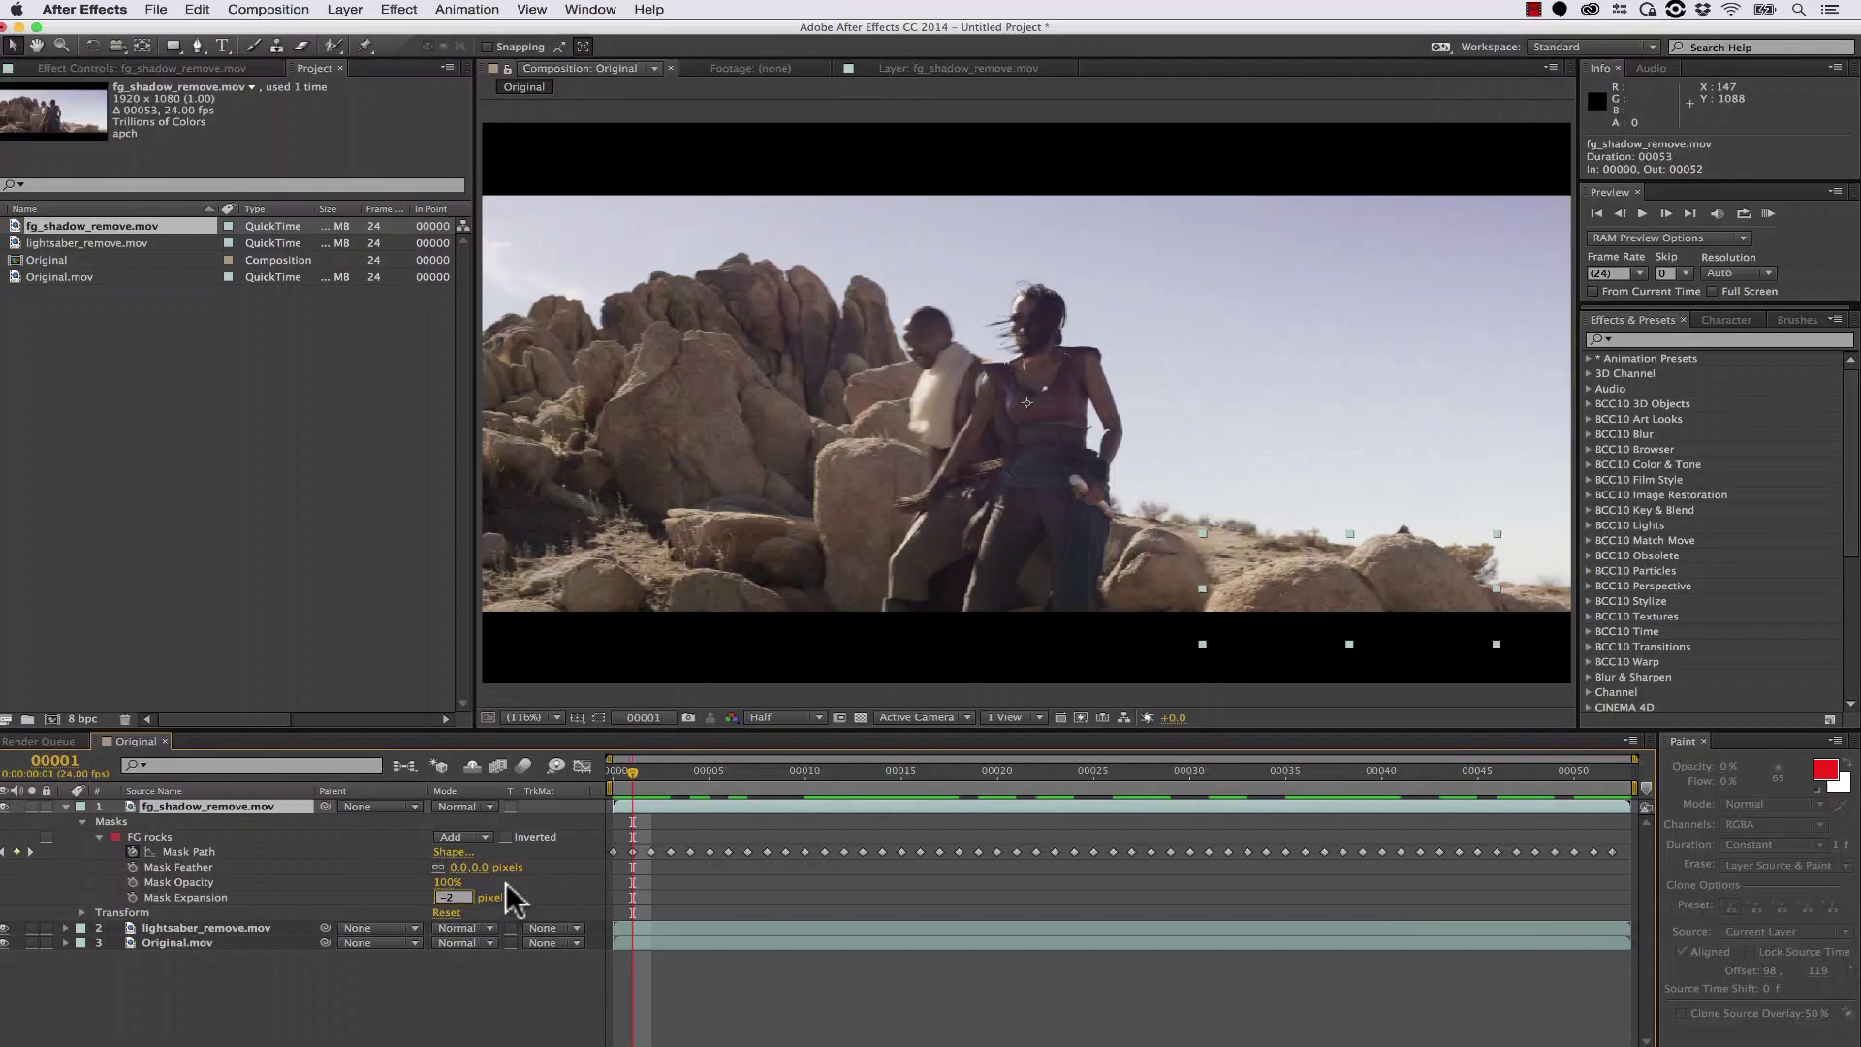
key(Tab)
click(564, 865)
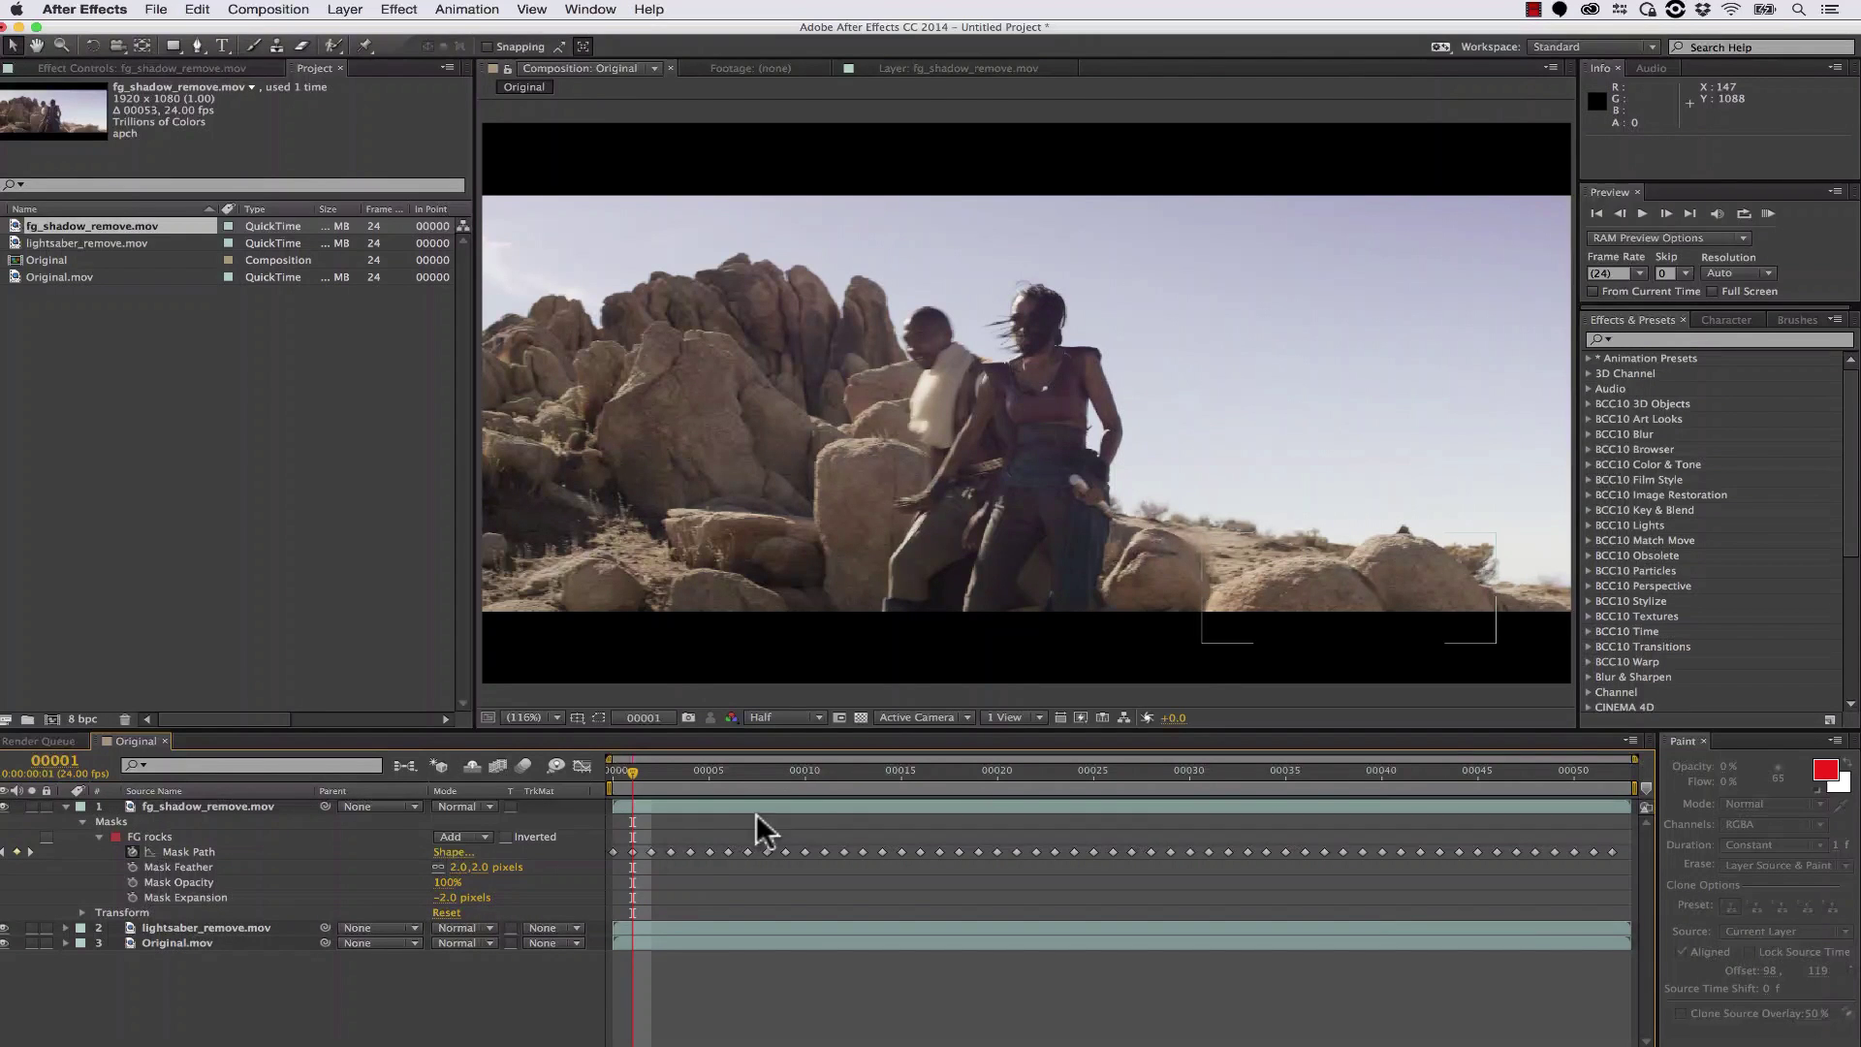
drag(667, 774, 852, 769)
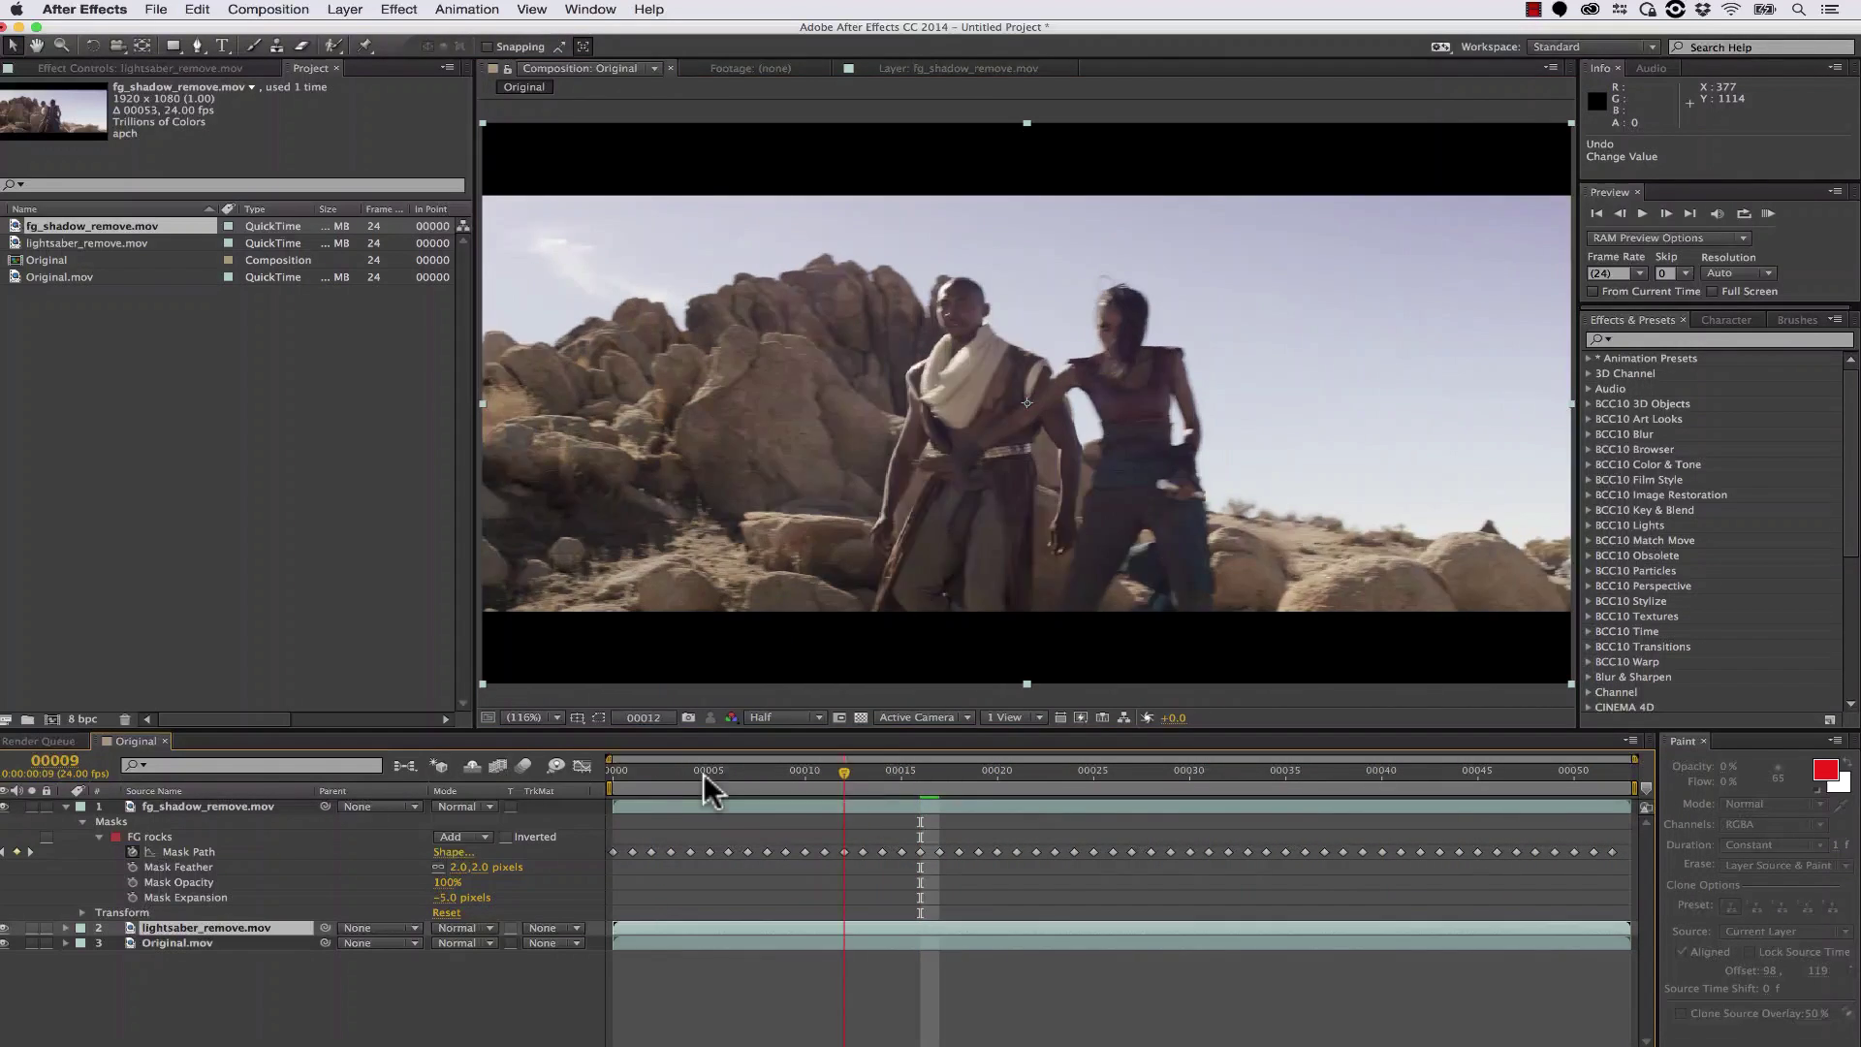
drag(705, 775, 503, 782)
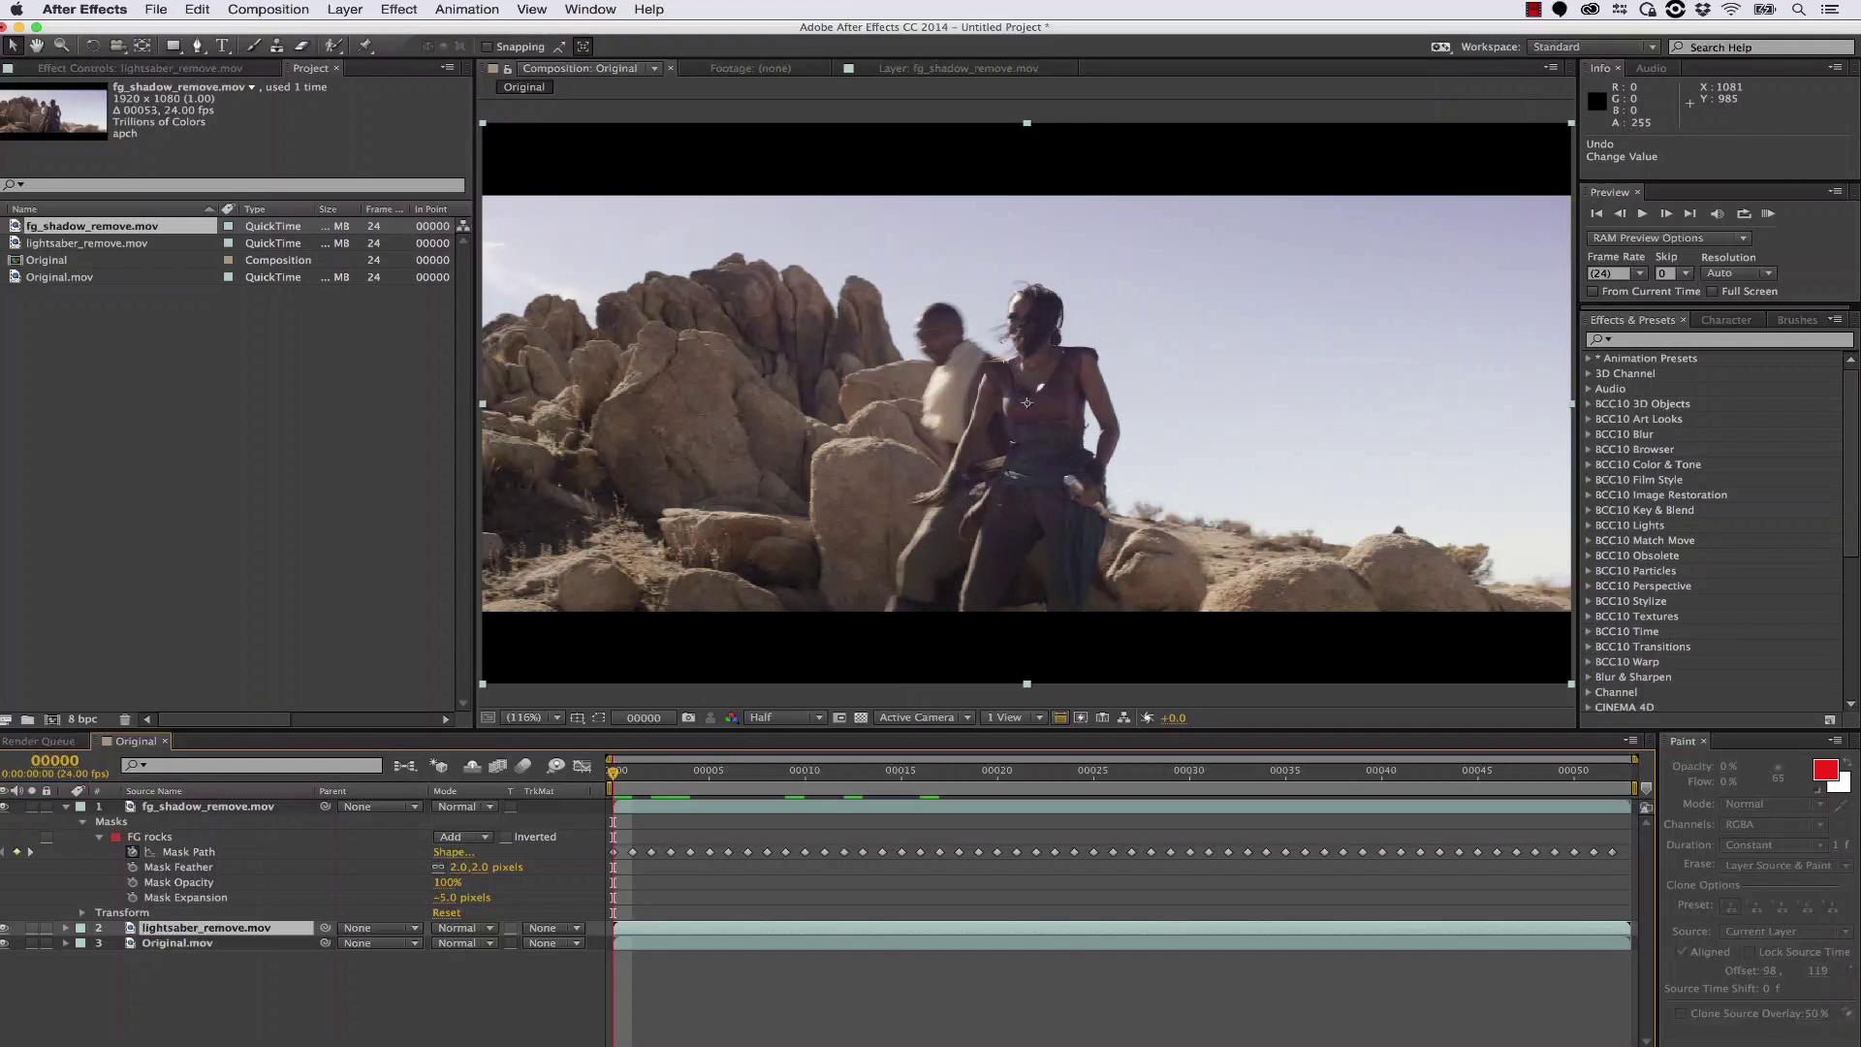
Switch to mocha Pro and copy the lightsaber layer's shape data for AE to the clipboard, exporting only the selected layer.
mouse_move(918, 1043)
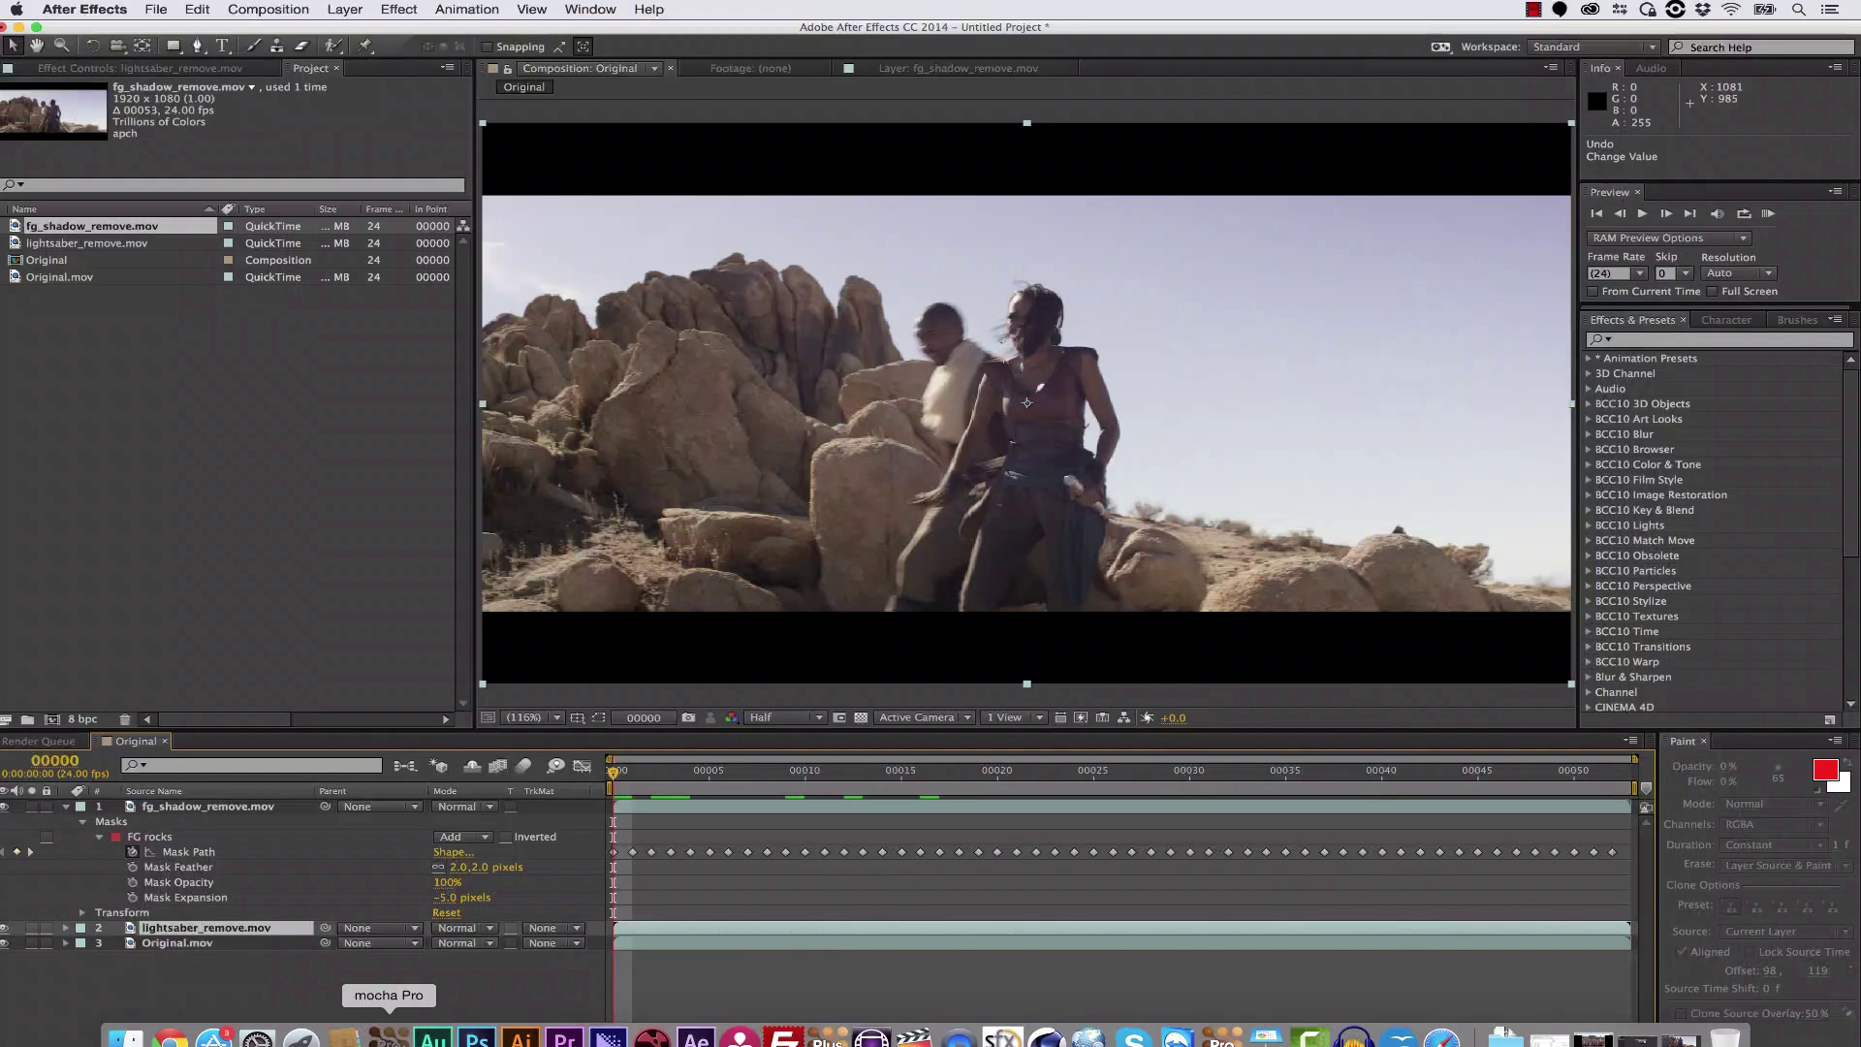
click(395, 1032)
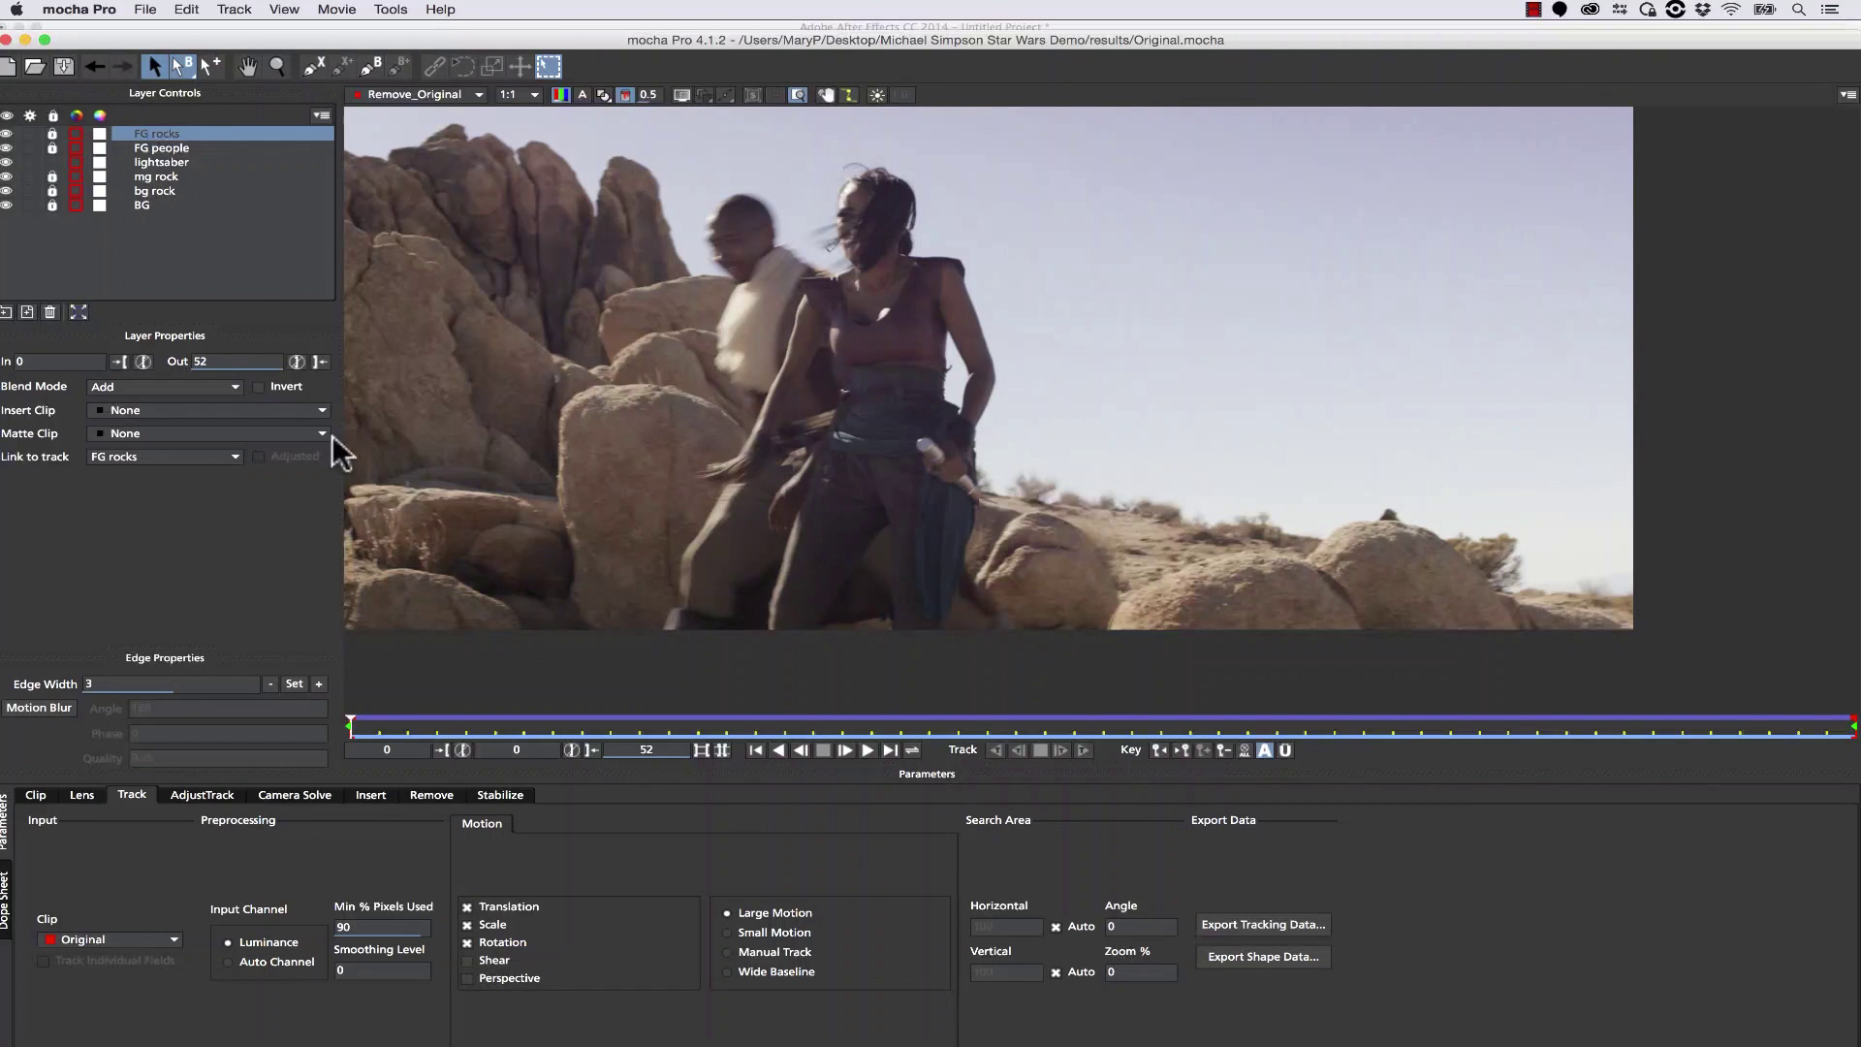
click(161, 161)
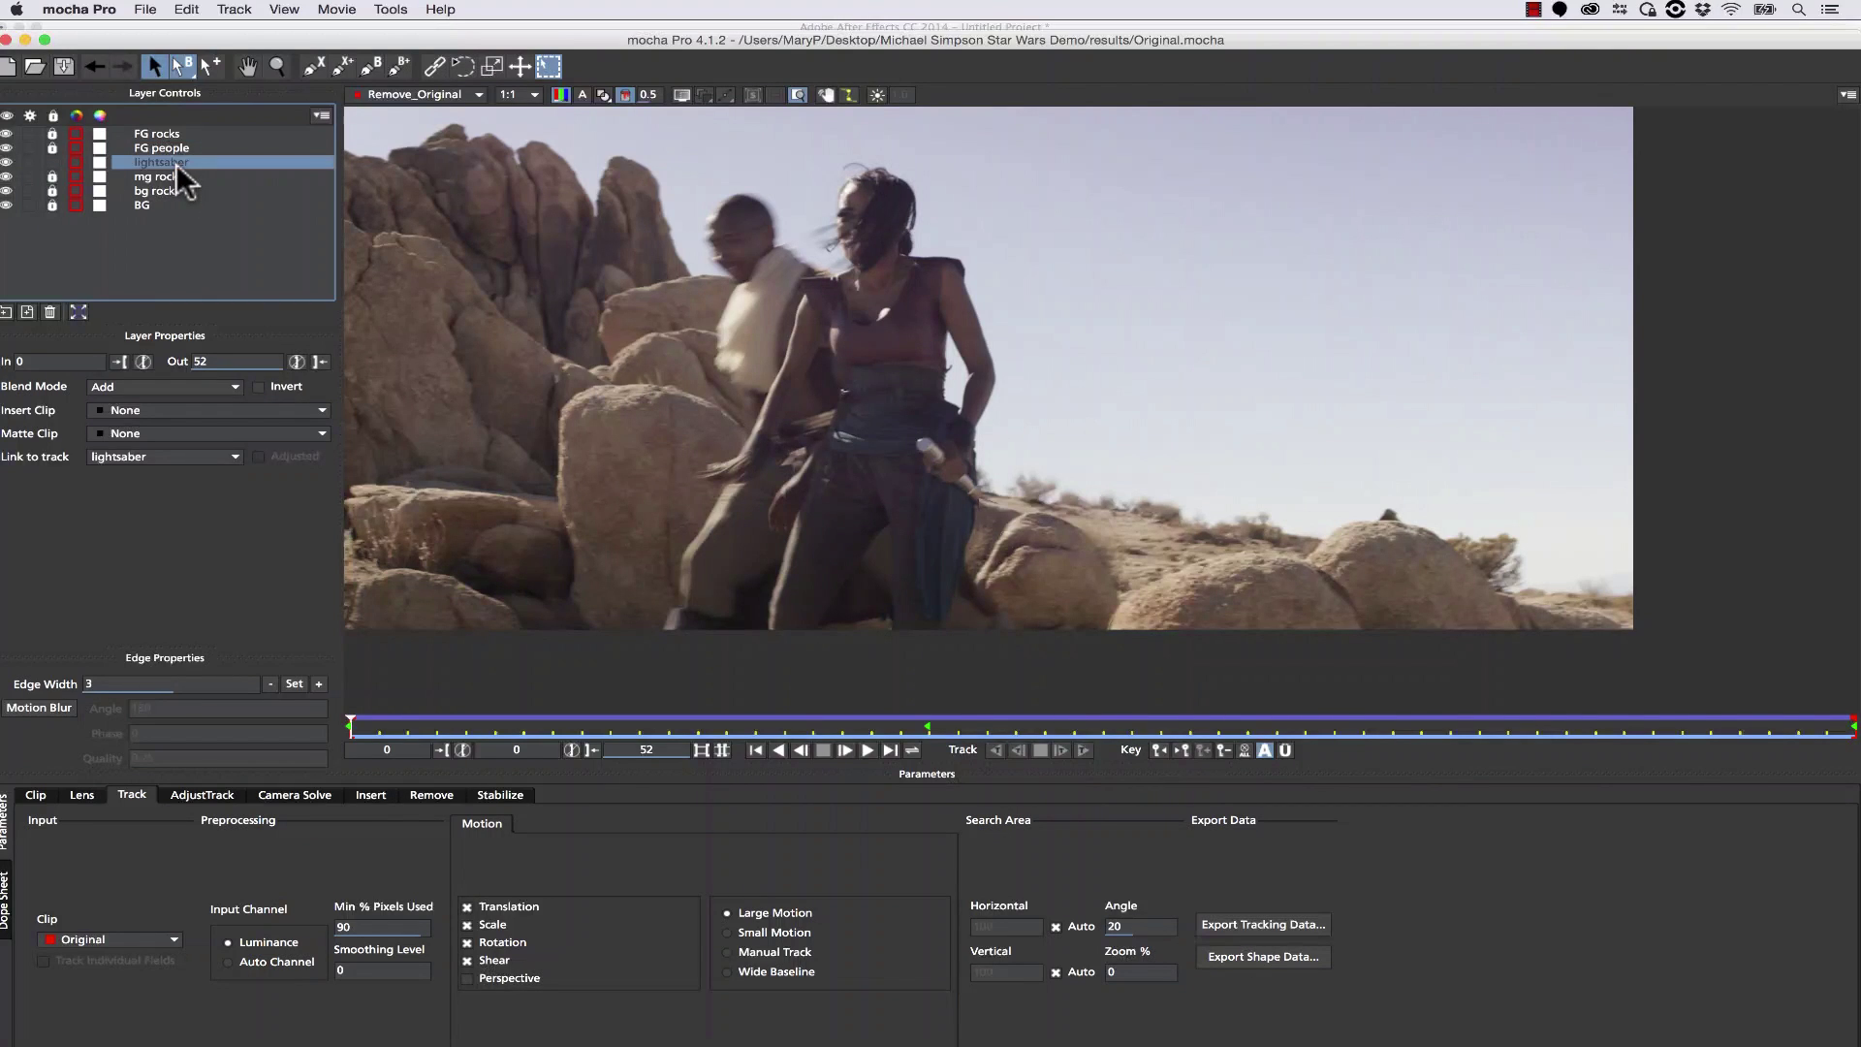
click(1250, 959)
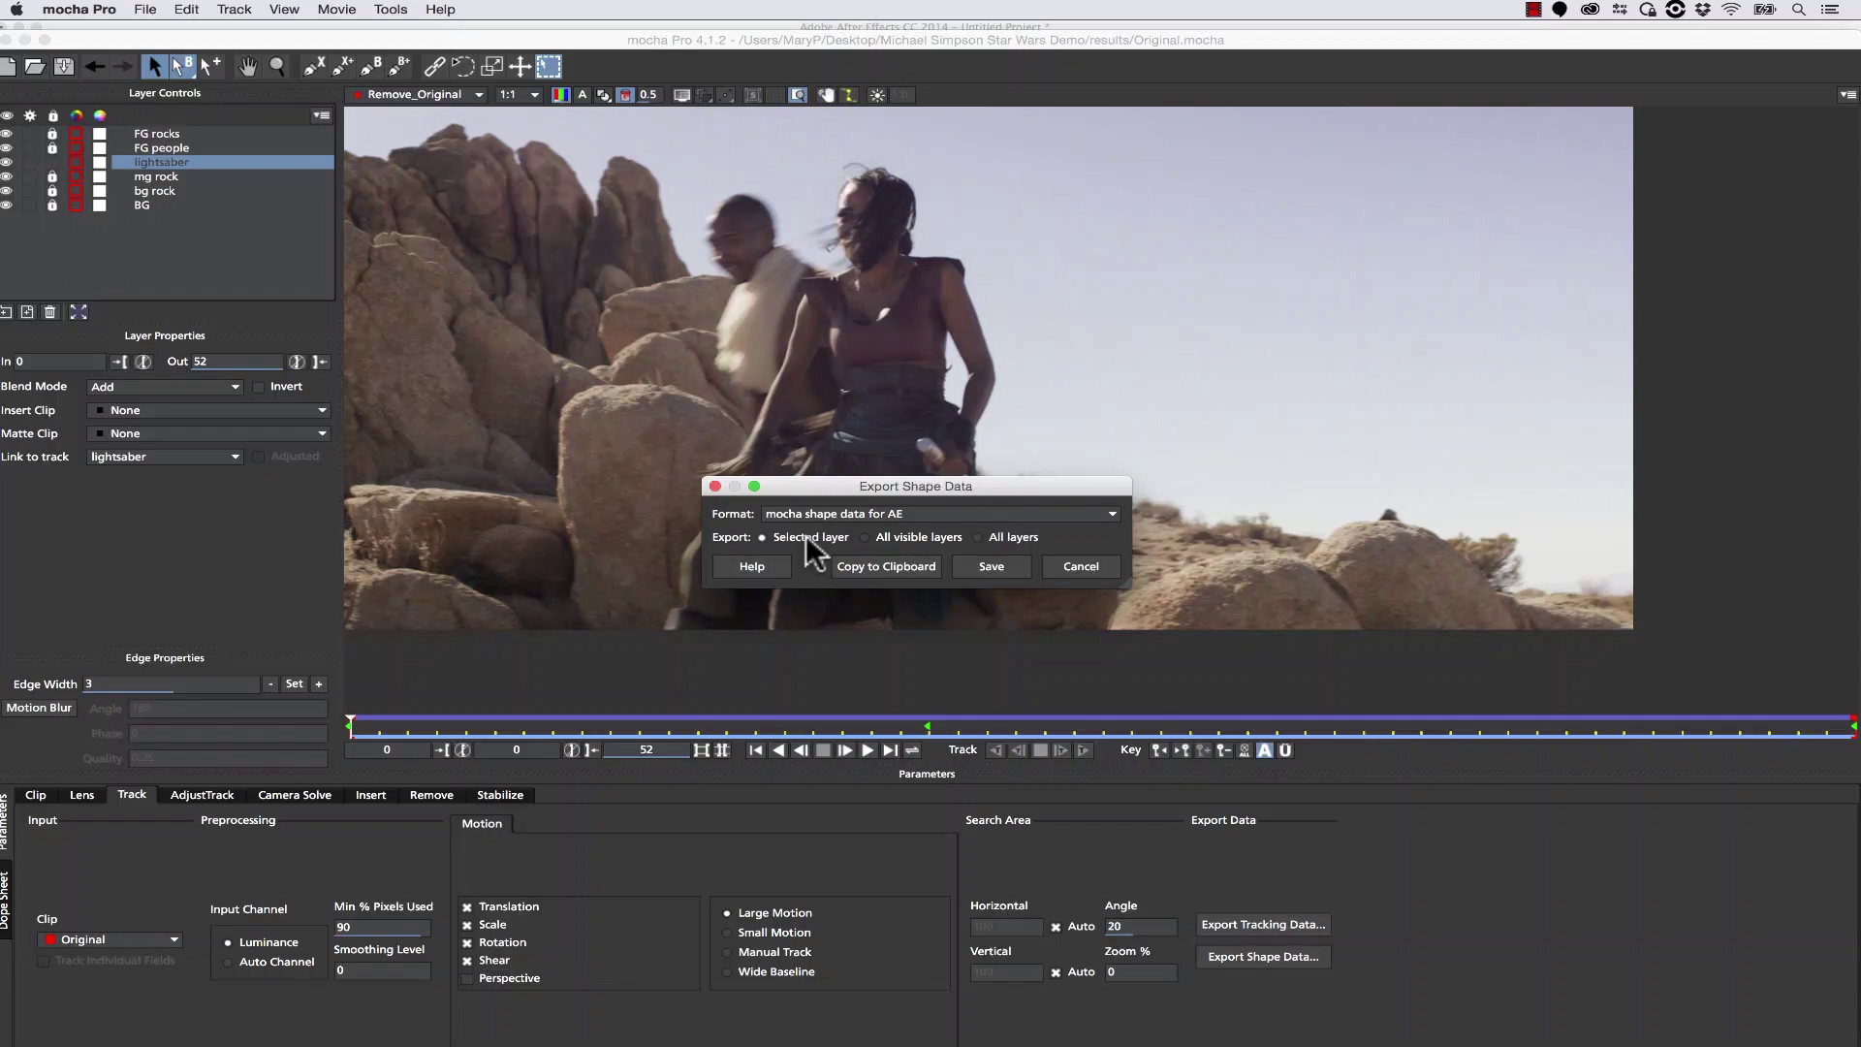
click(872, 567)
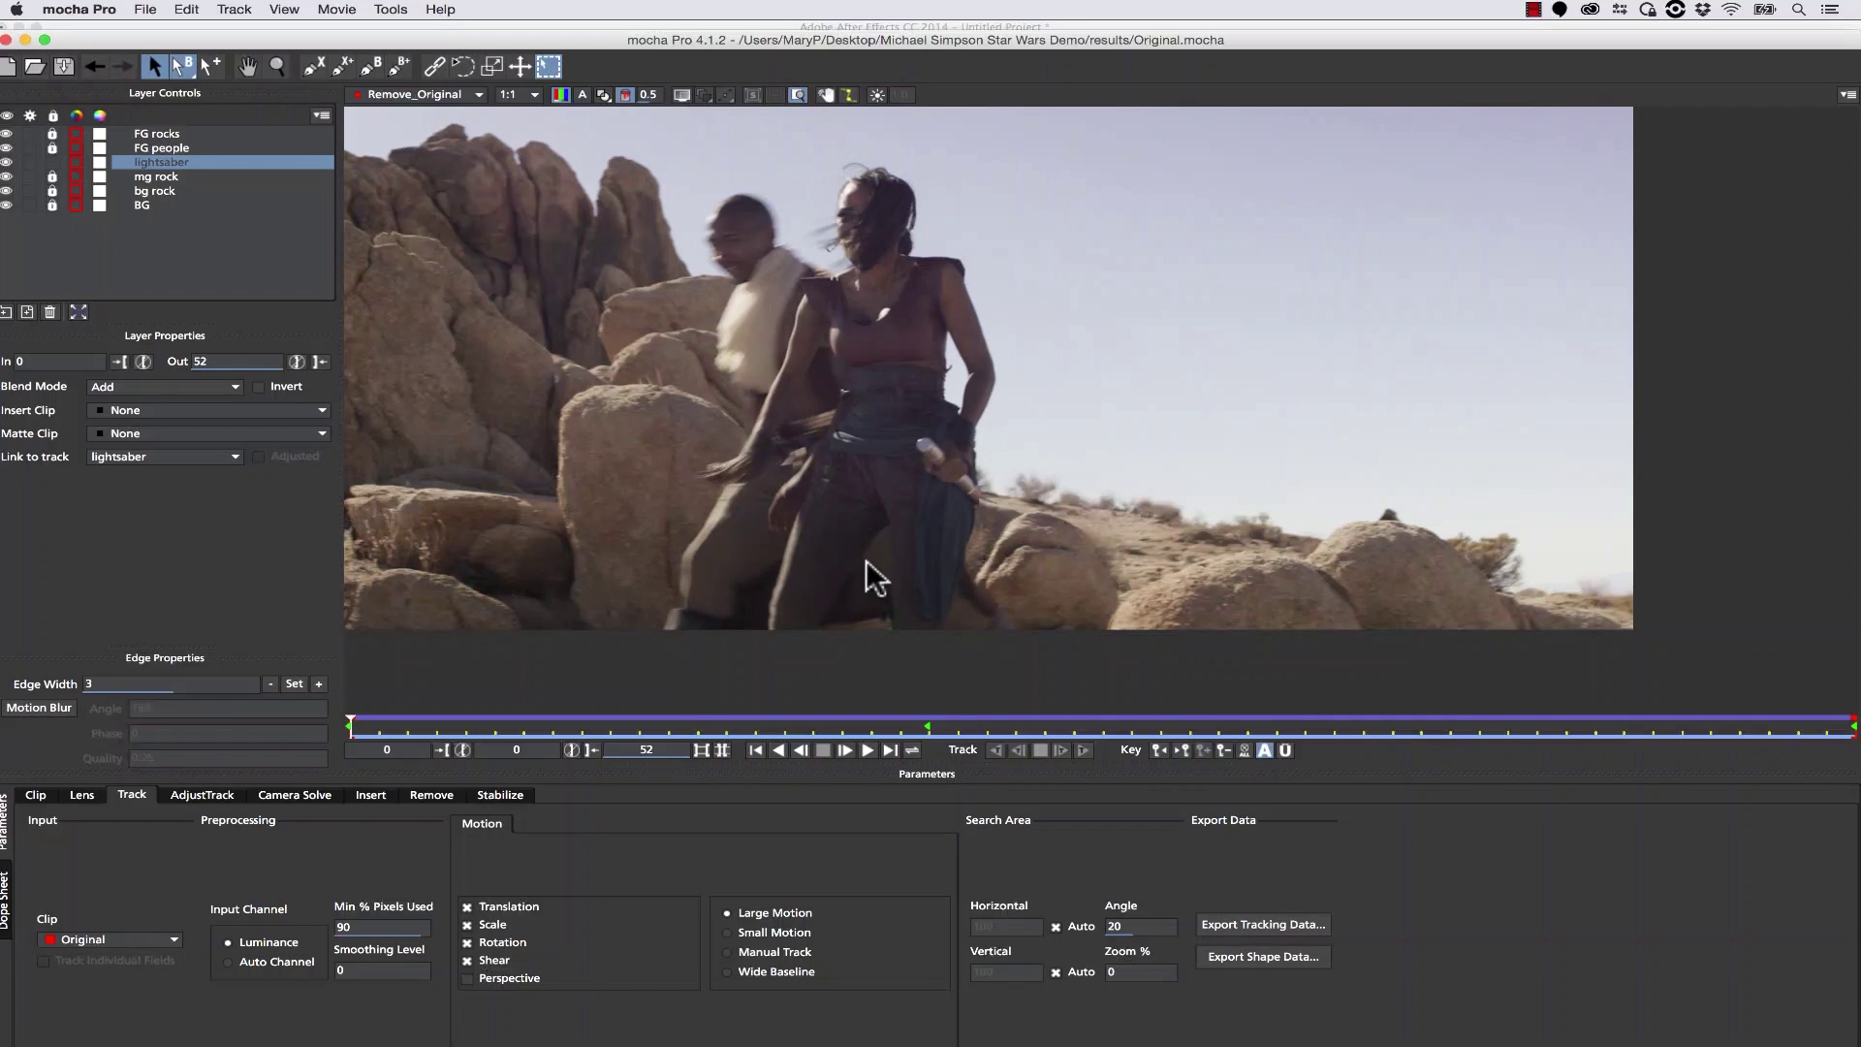
Return to After Effects and paste the mocha mask onto the lightsaber_remove.mov layer.
click(25, 39)
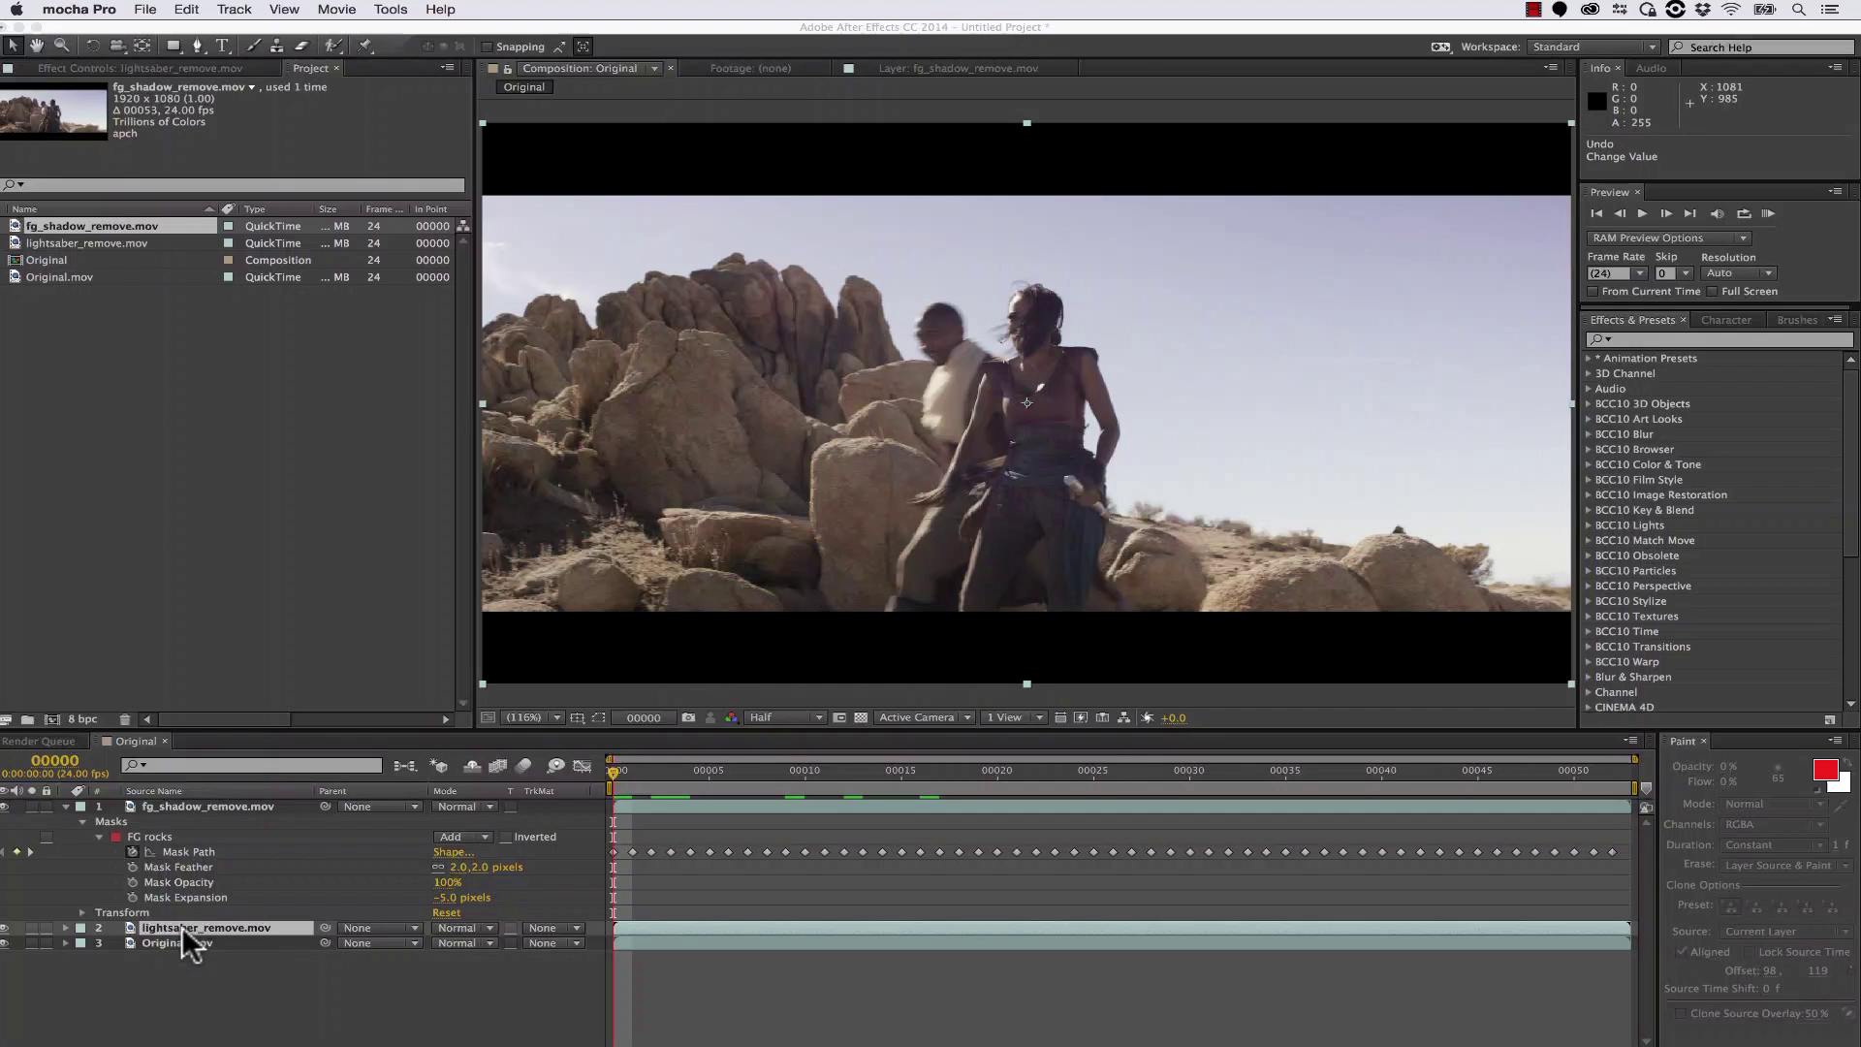
click(177, 20)
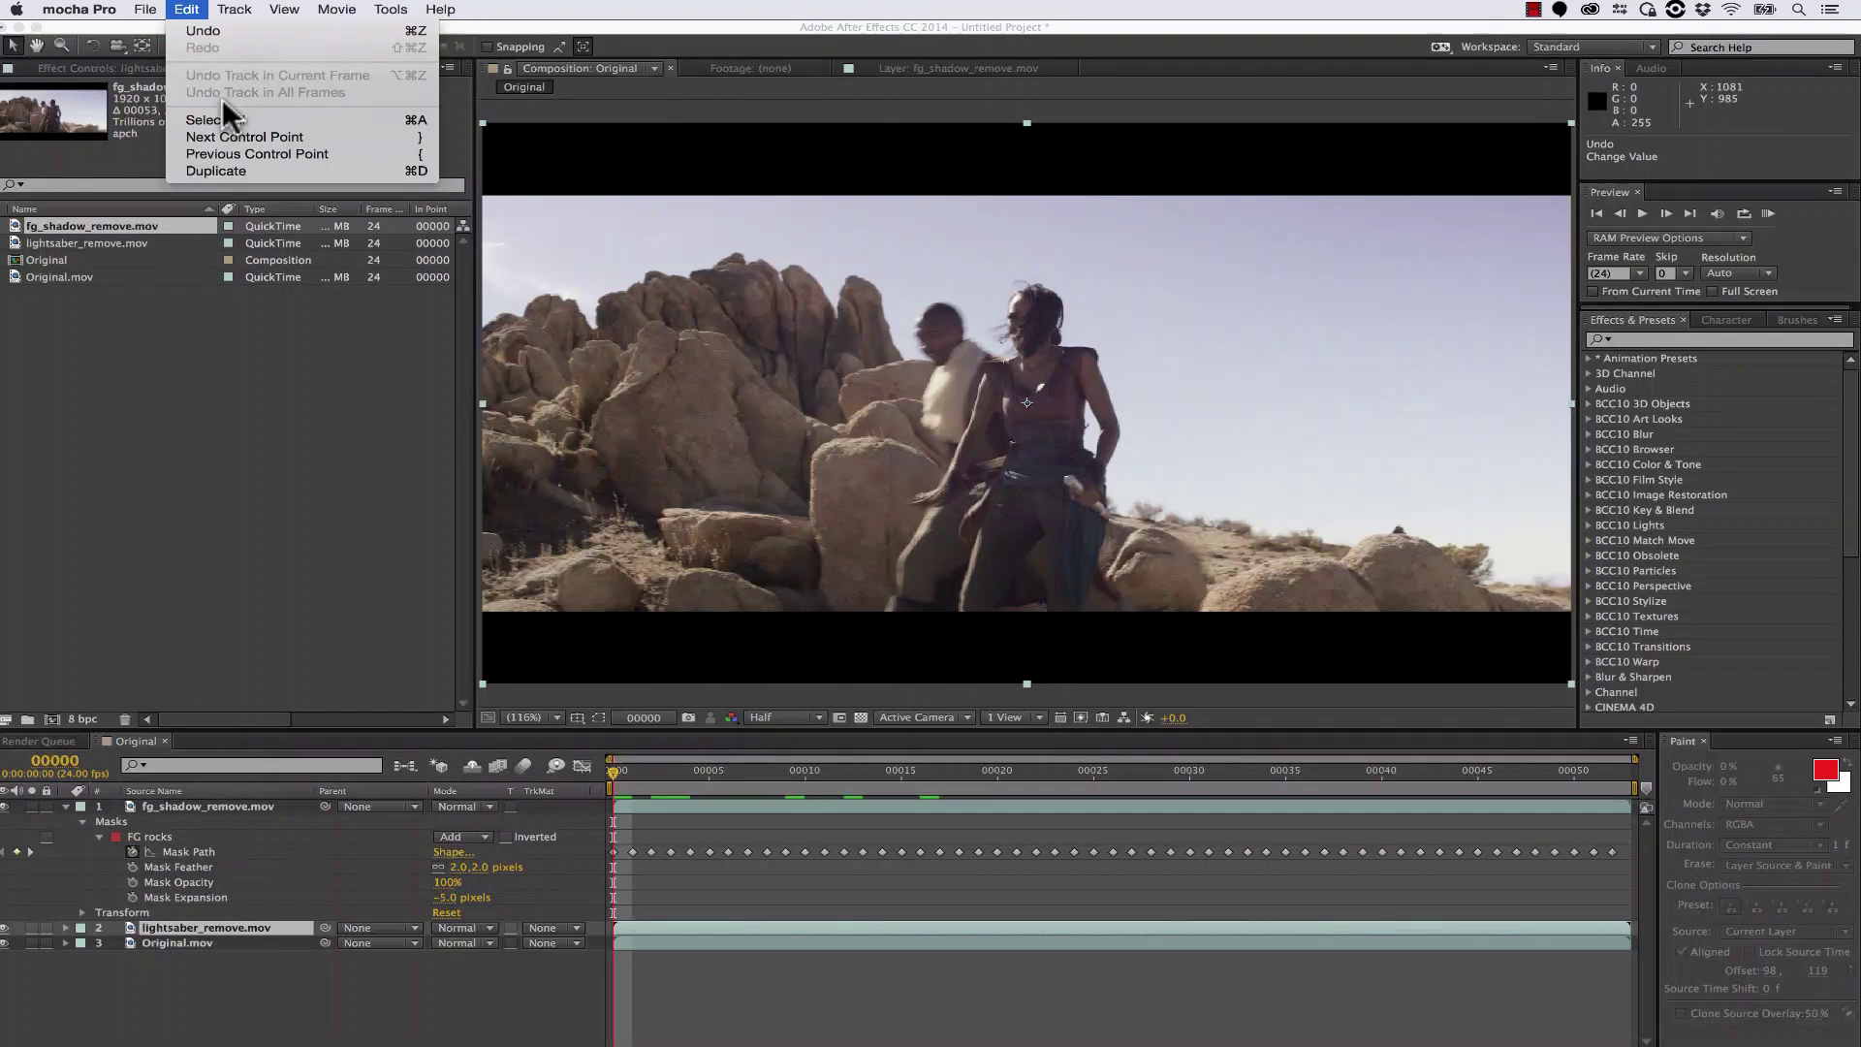
click(243, 453)
click(184, 927)
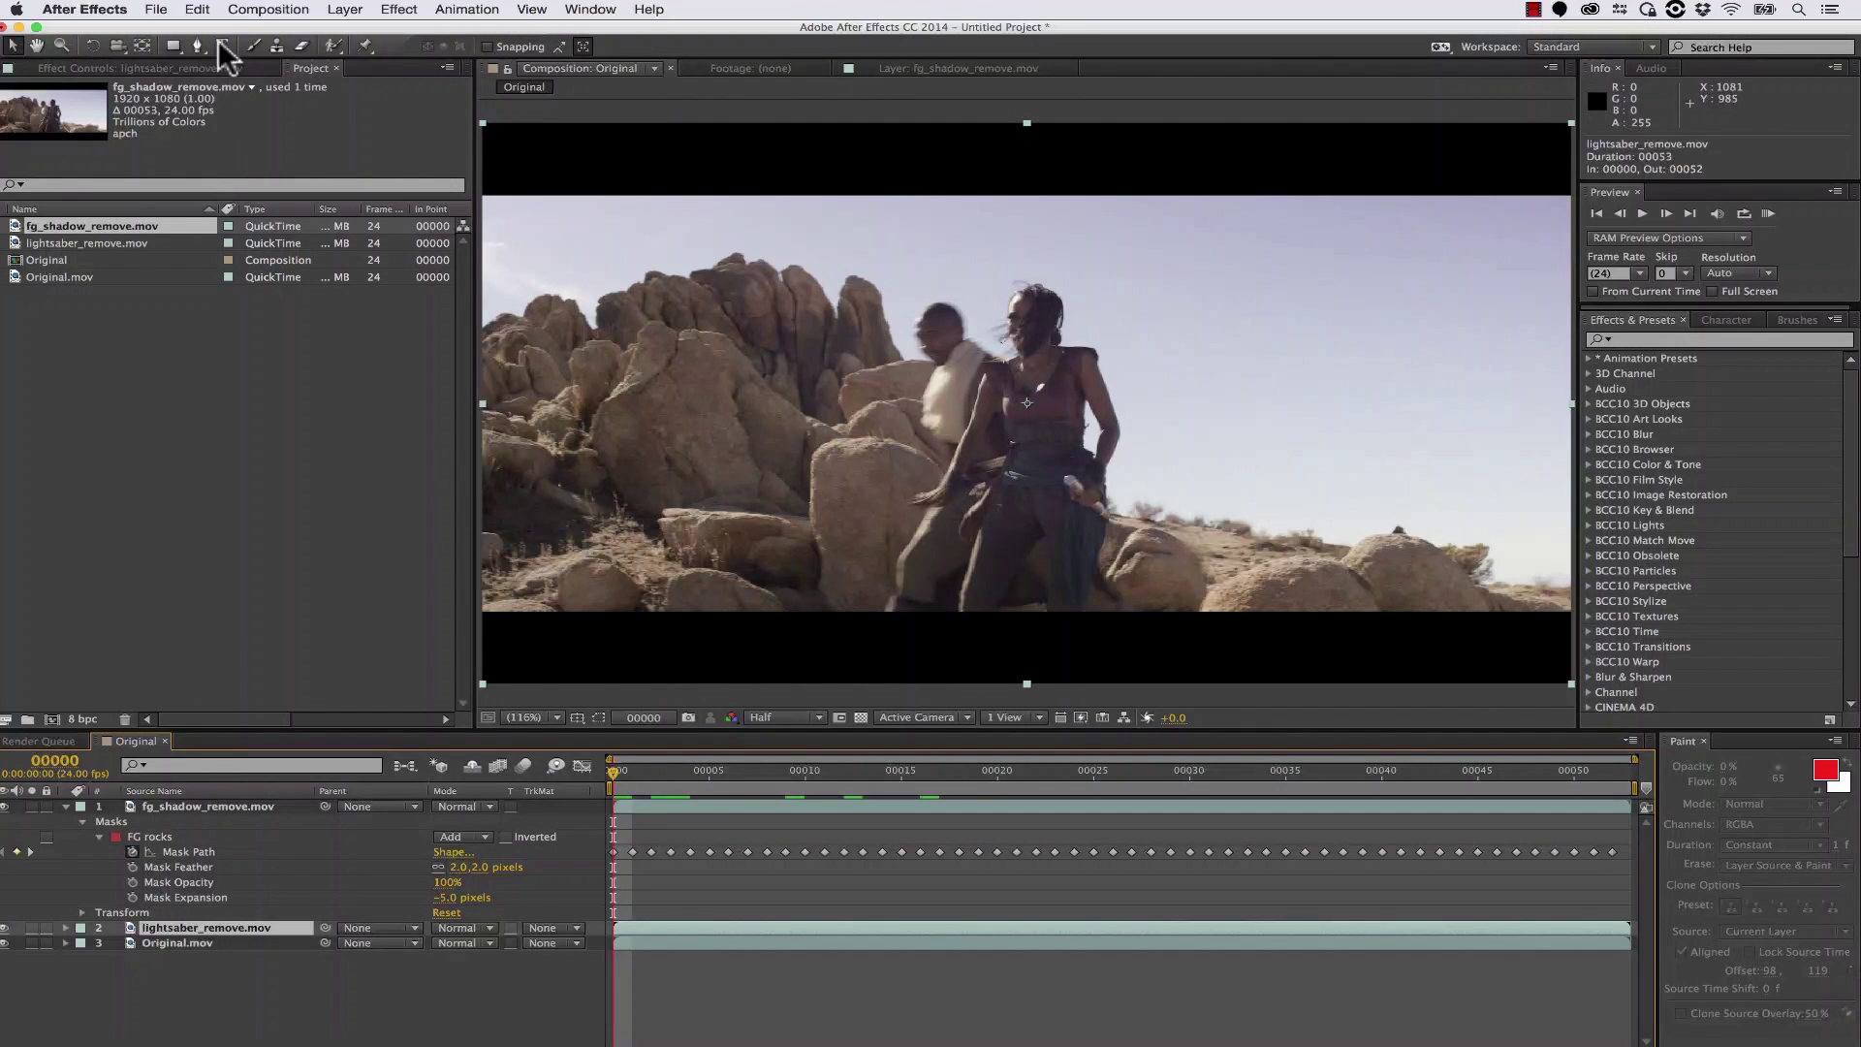
click(198, 10)
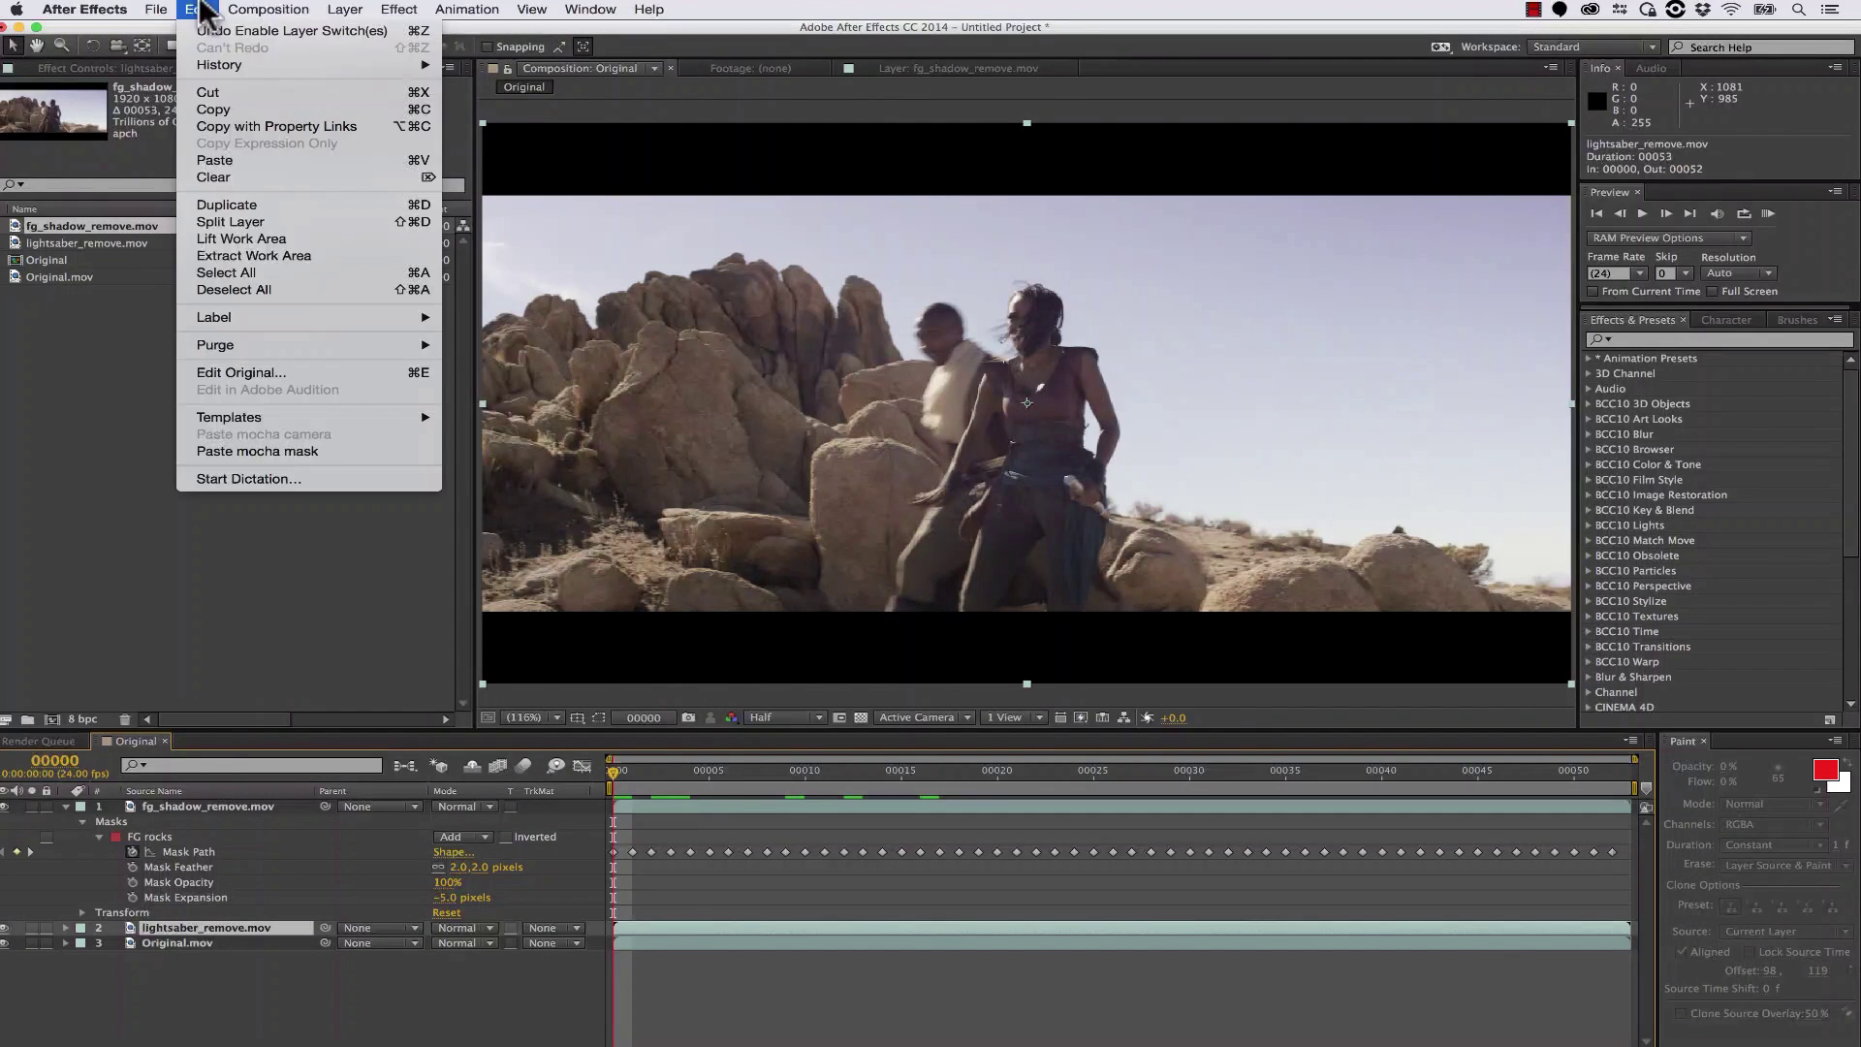
click(257, 451)
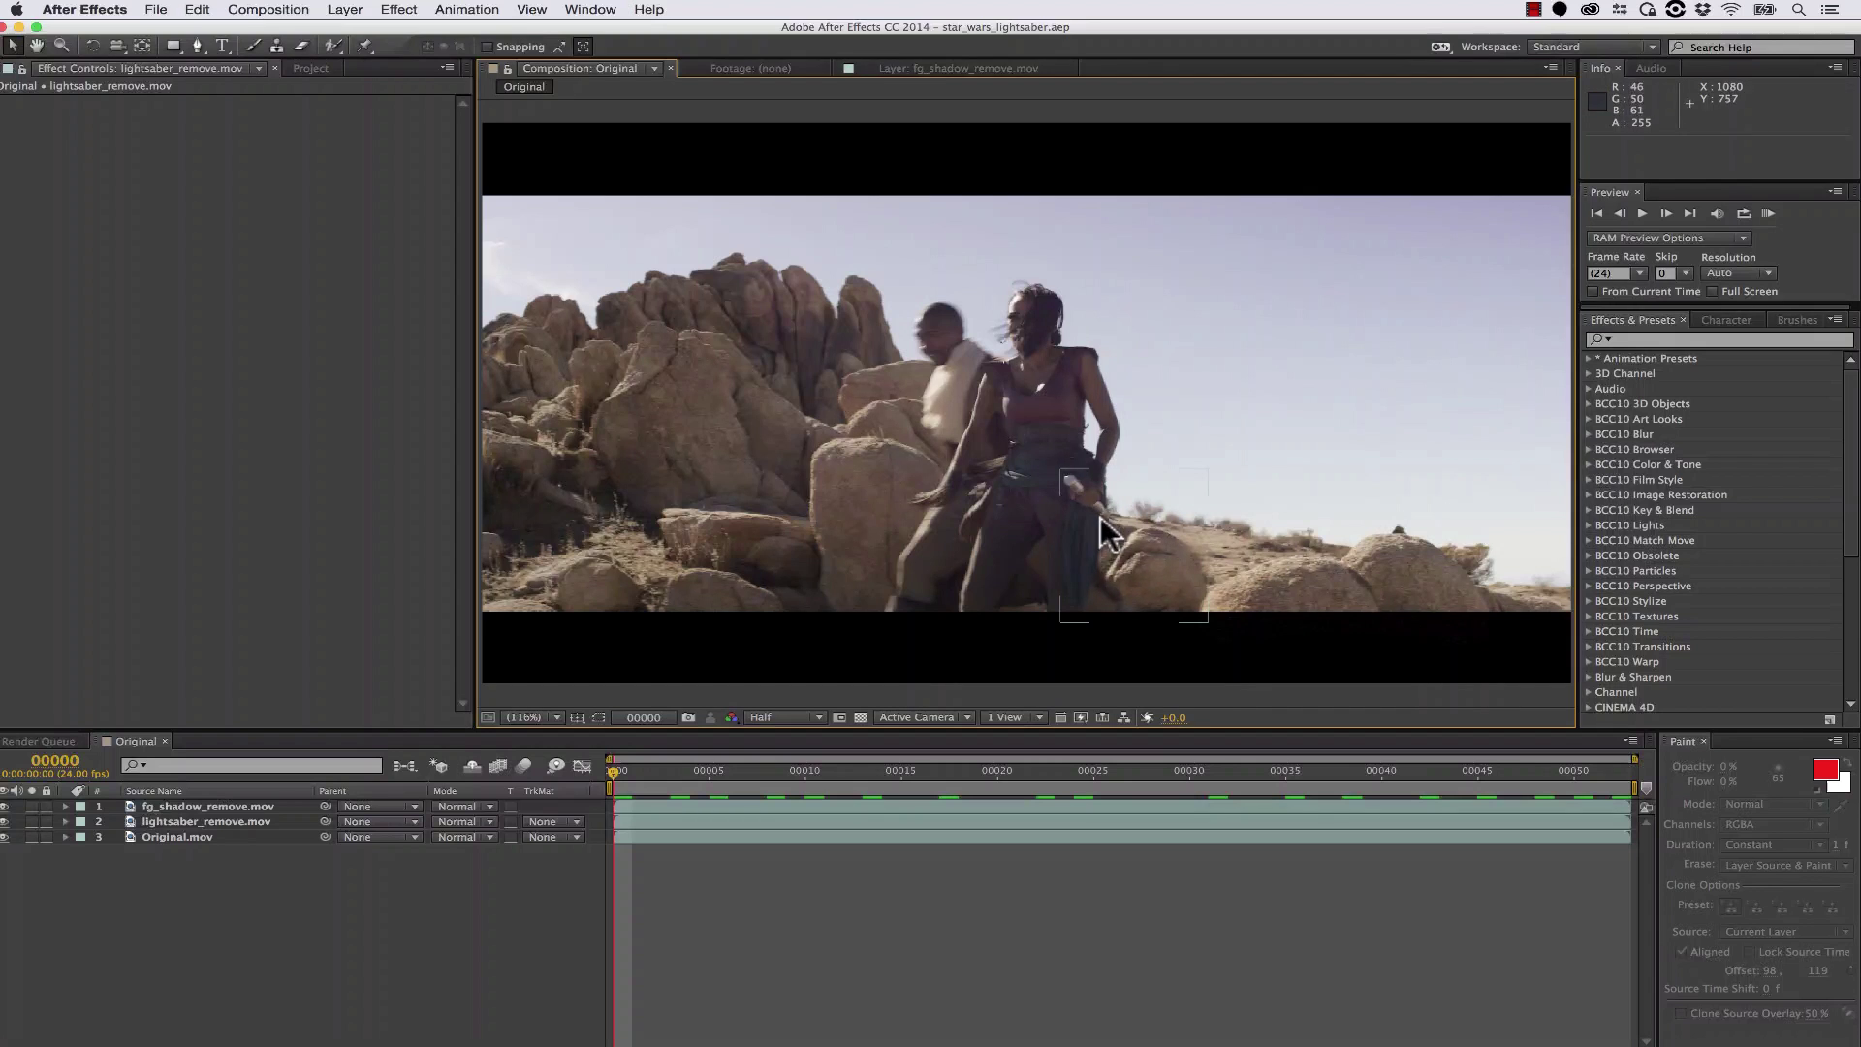
Switch to mocha Pro's lightsaber project, unlock all the layers, and hide them from view.
mouse_move(1047, 1042)
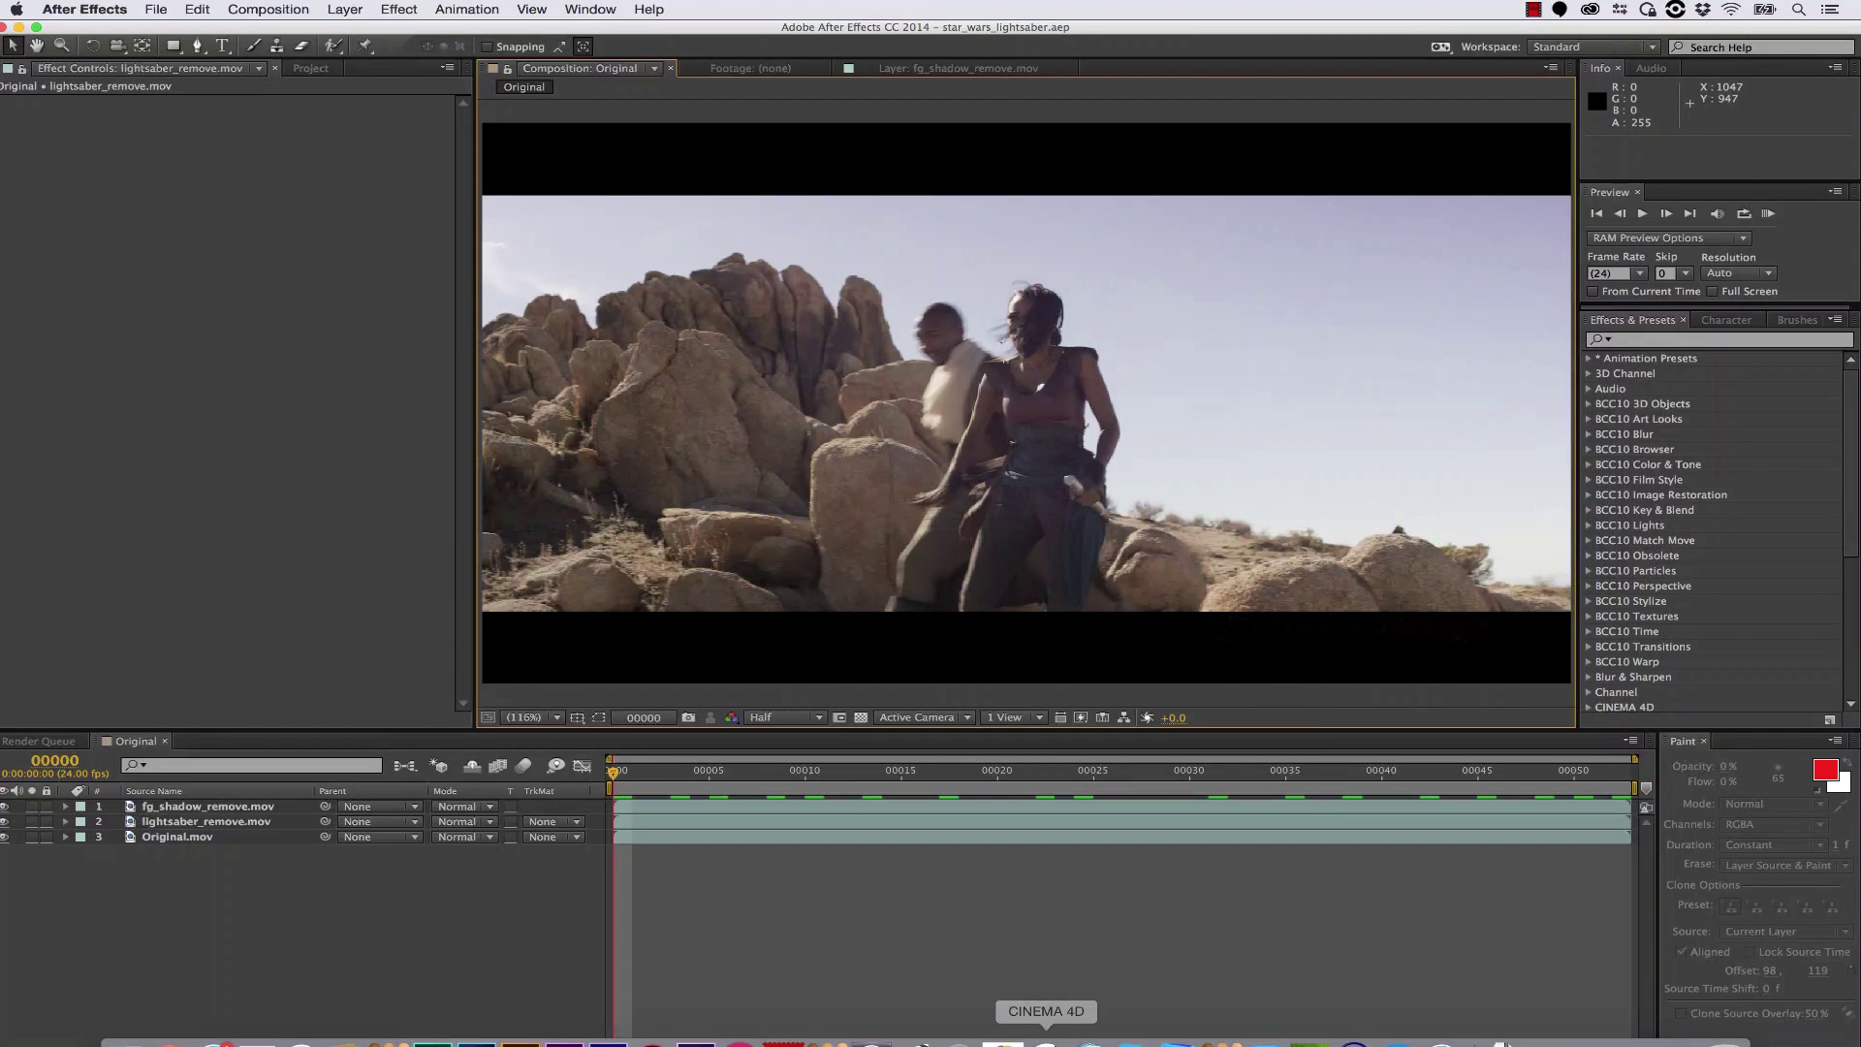
click(389, 1036)
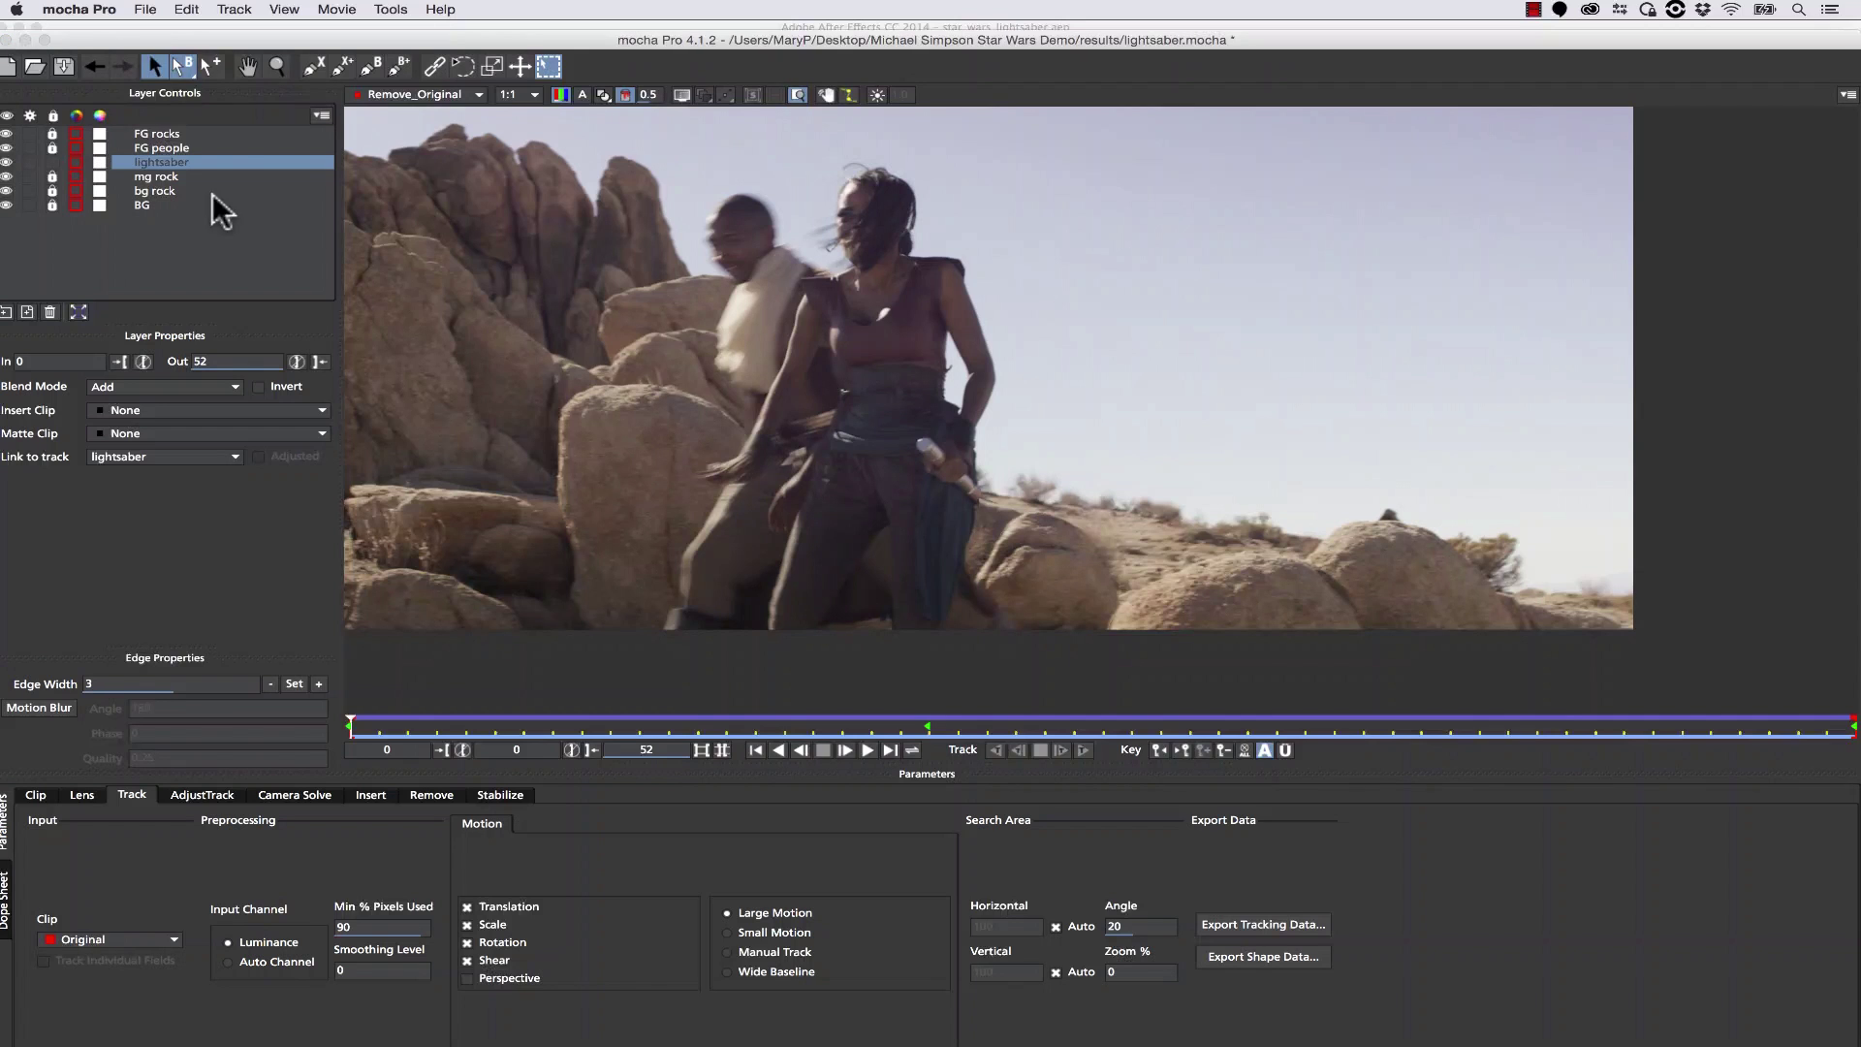
click(50, 134)
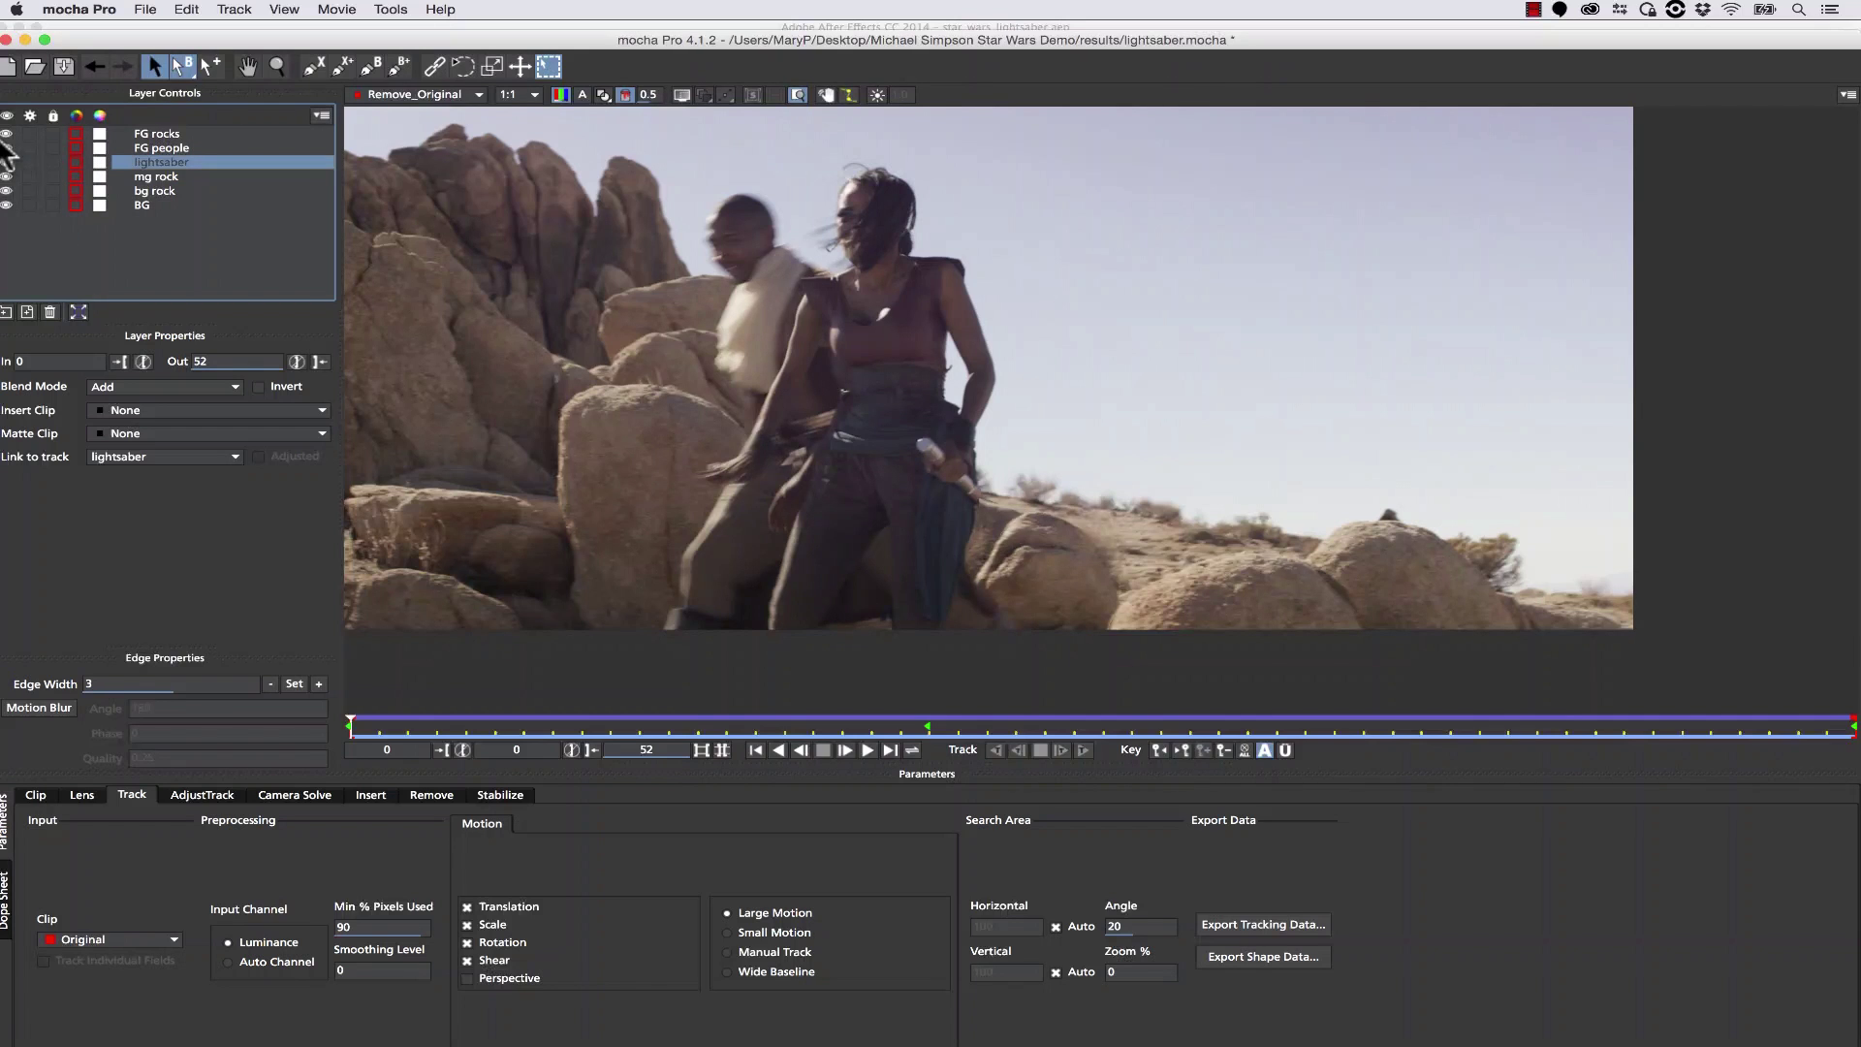
drag(3, 141, 6, 166)
Examine the lightsaber hilt up close at frame 0 in the removal render and in the Original clip.
click(274, 67)
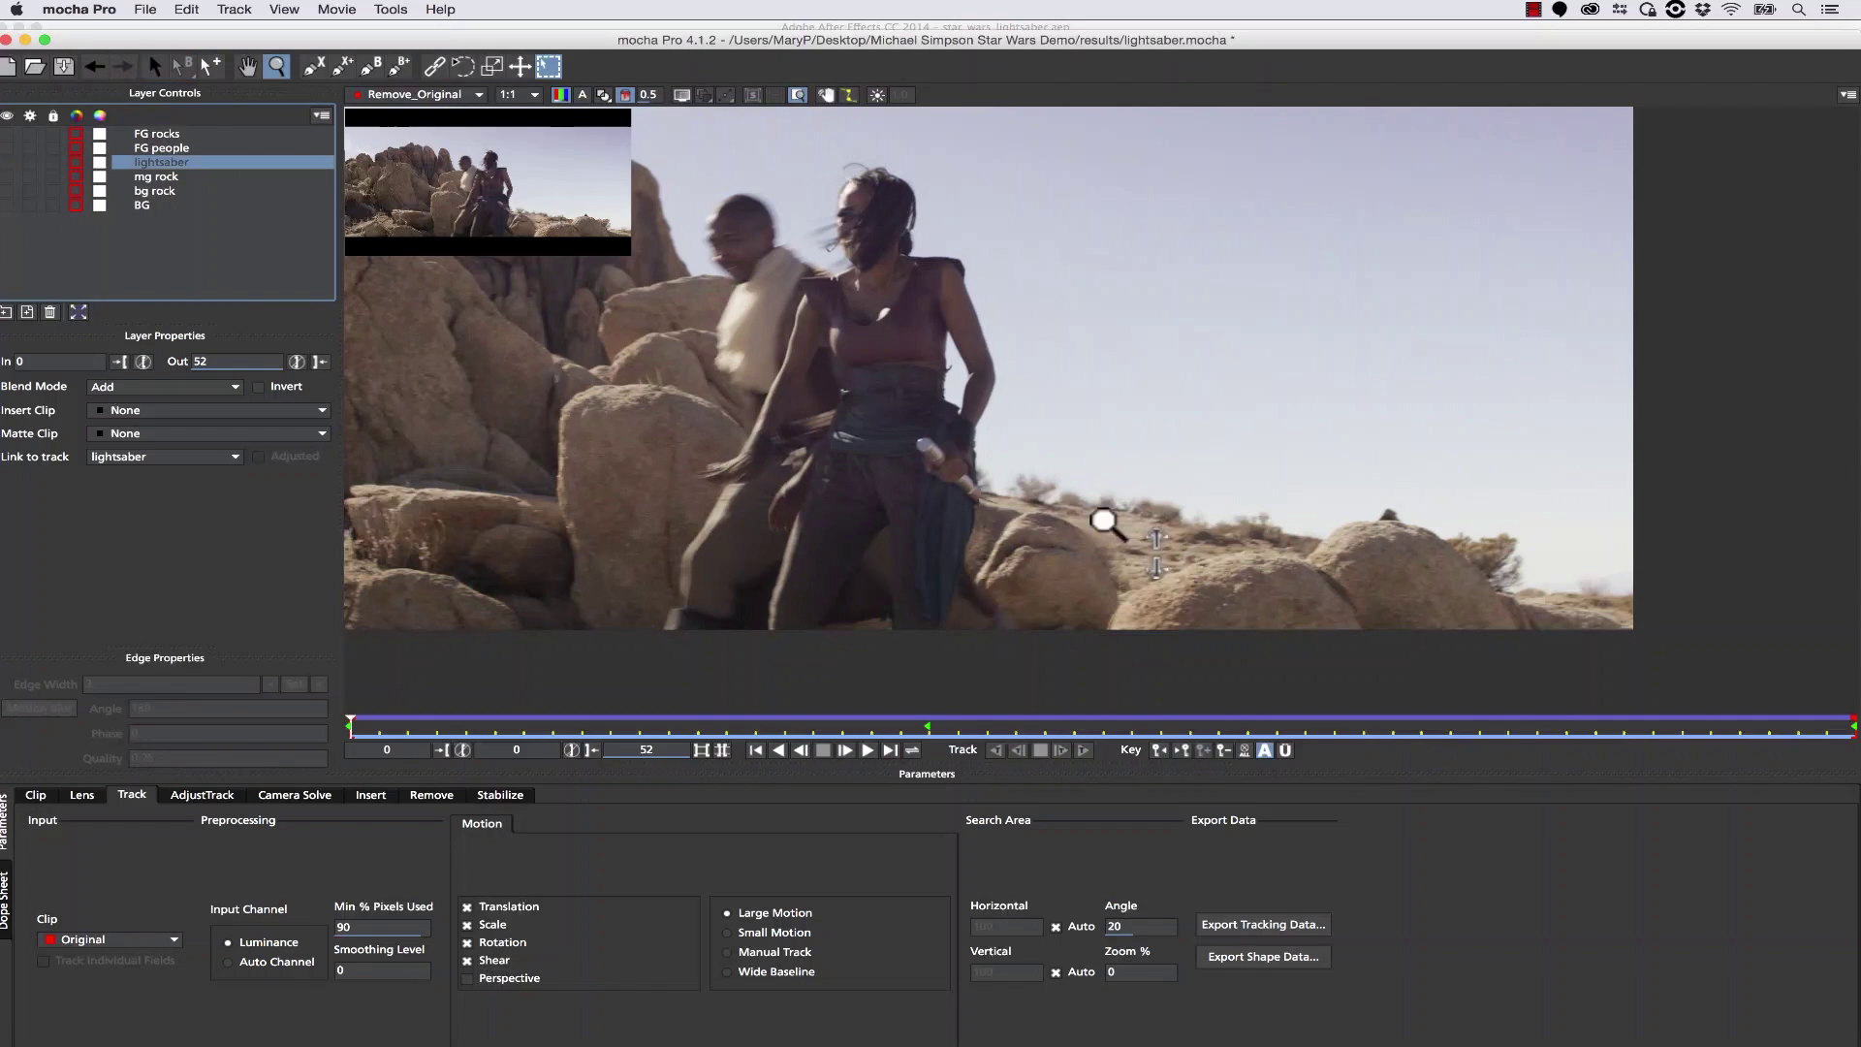
drag(1102, 521, 924, 415)
click(421, 94)
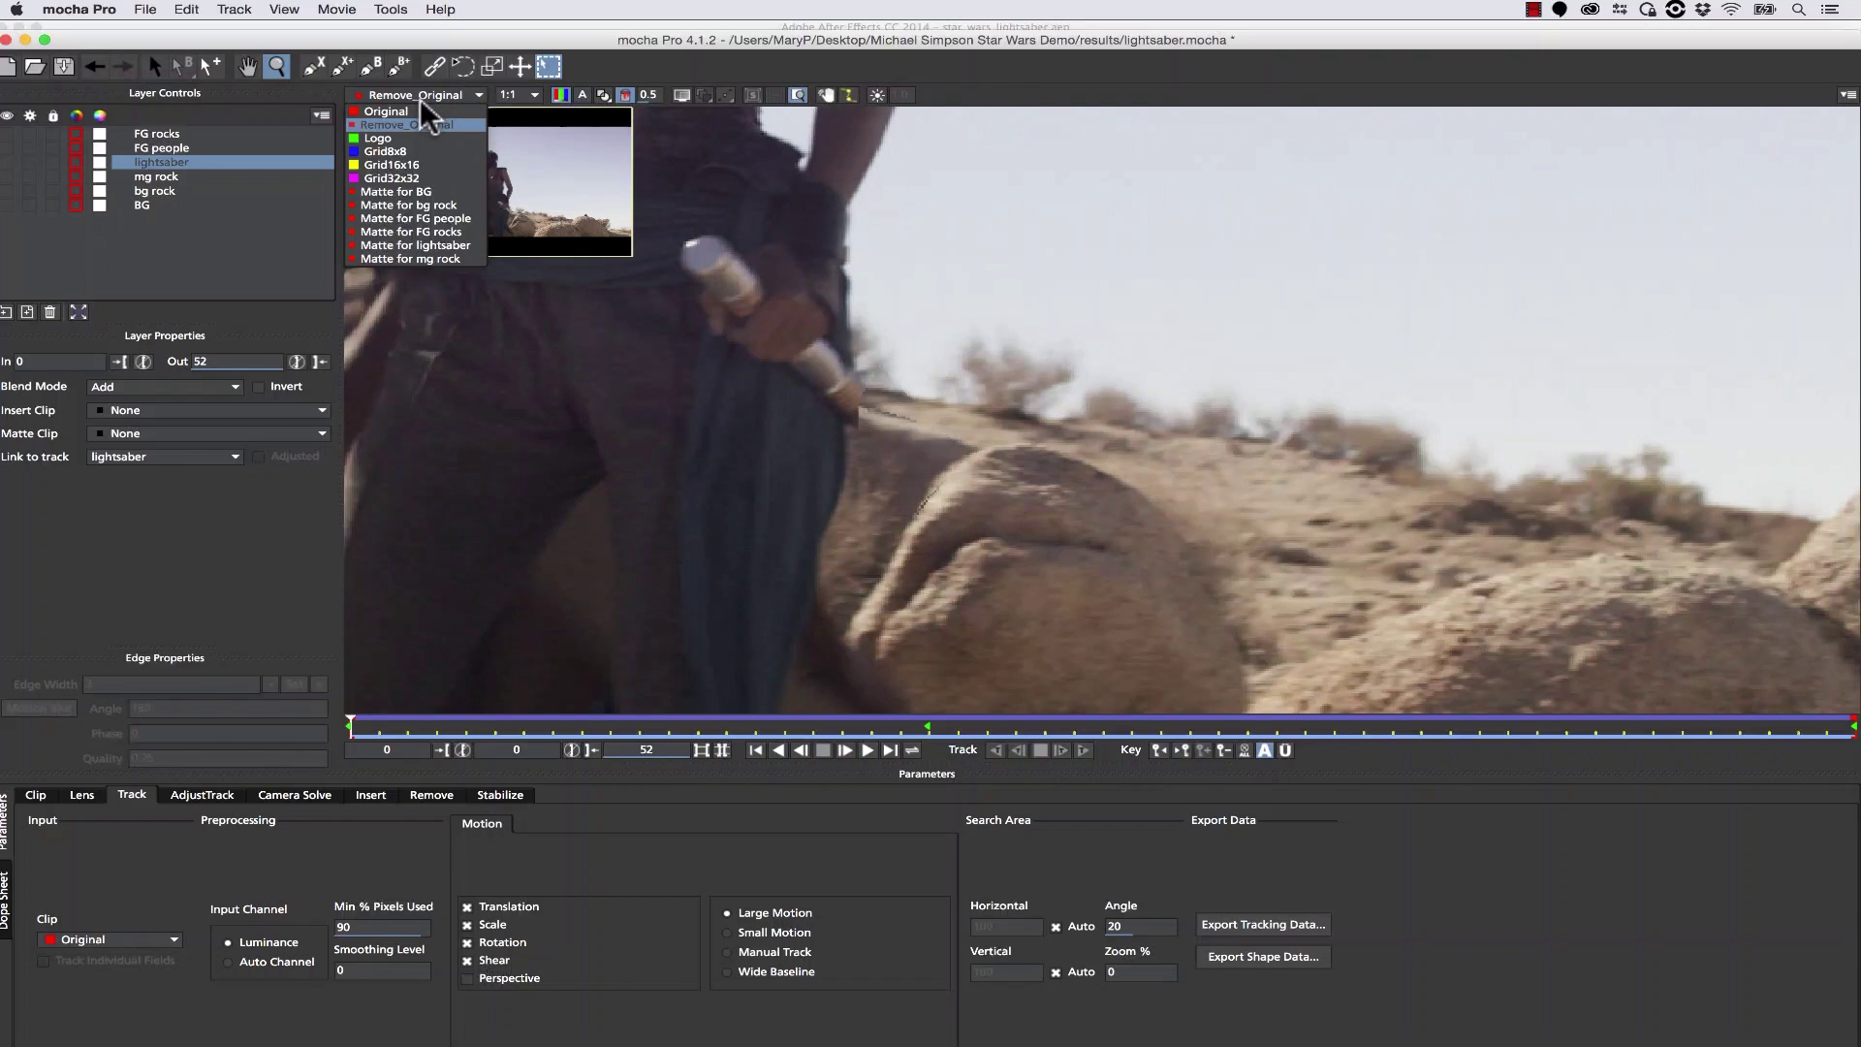
click(407, 125)
drag(864, 378, 669, 229)
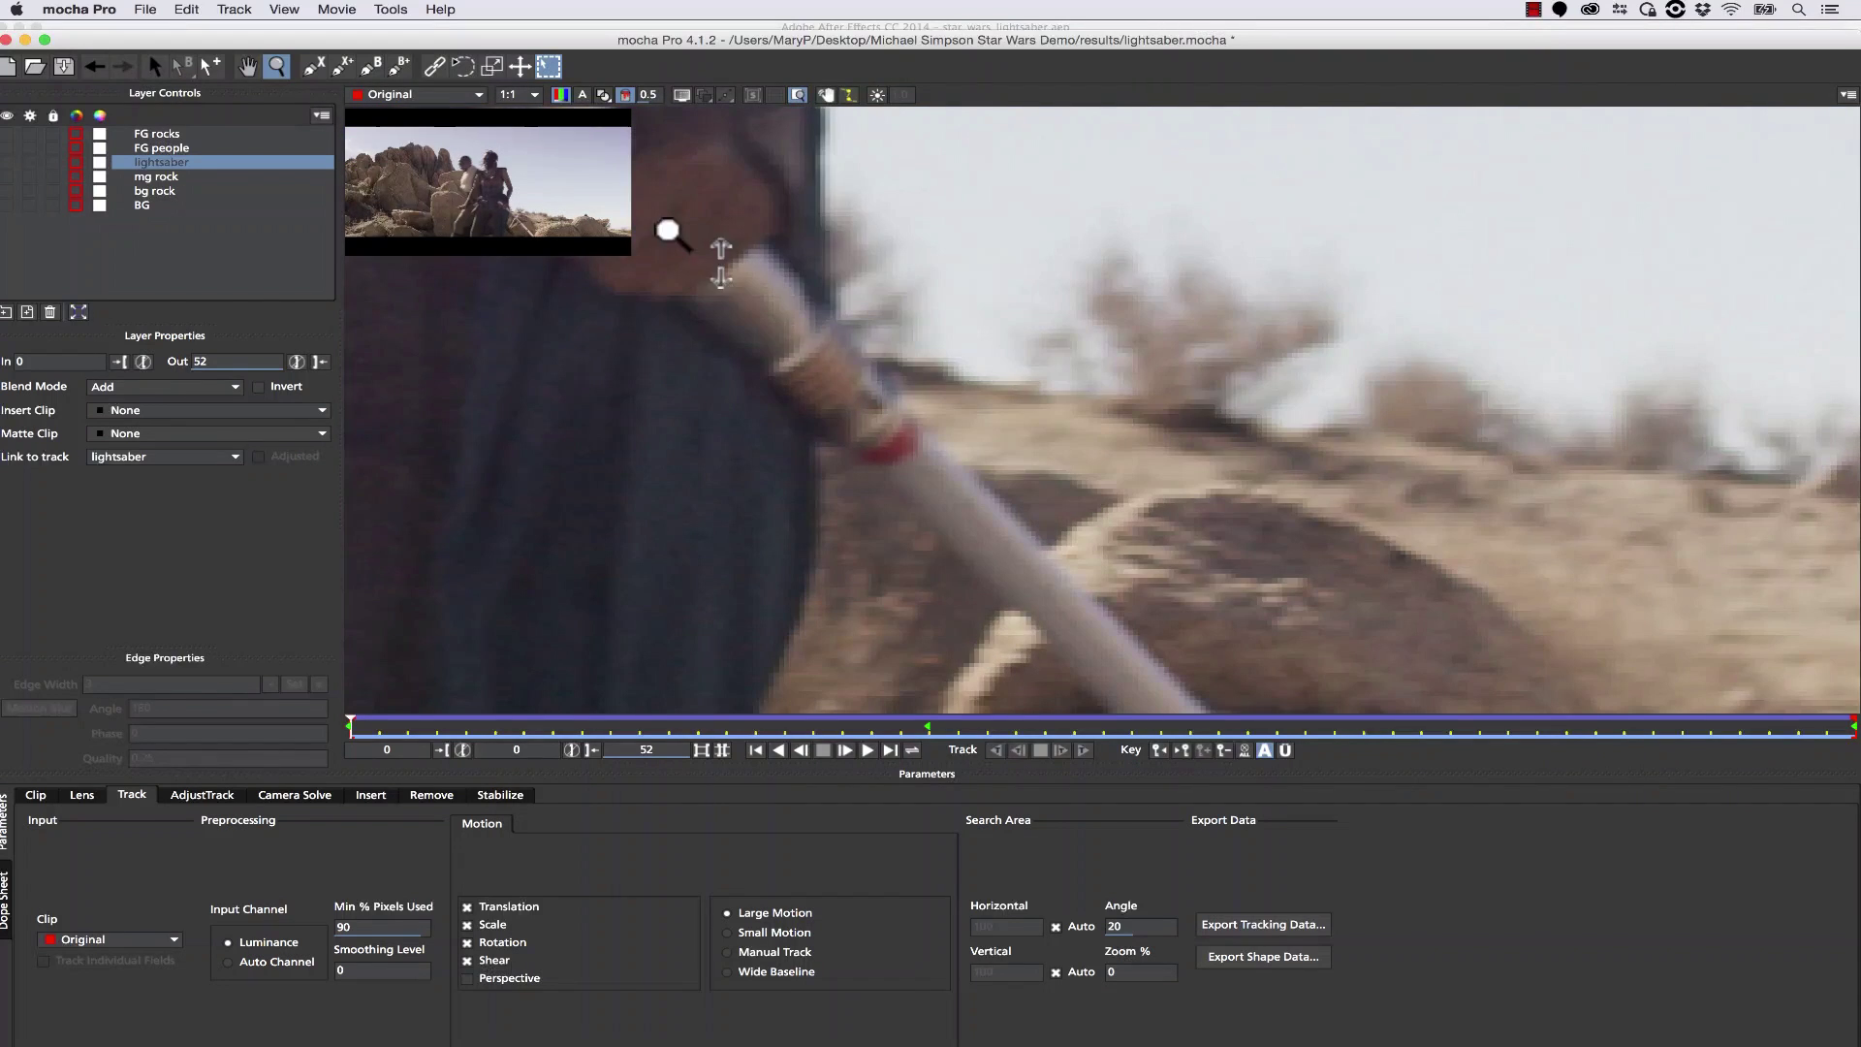
Draw an X-spline around the lightsaber hilt below the hand at frame 0 and link its layer to the lightsaber track.
click(312, 65)
click(882, 366)
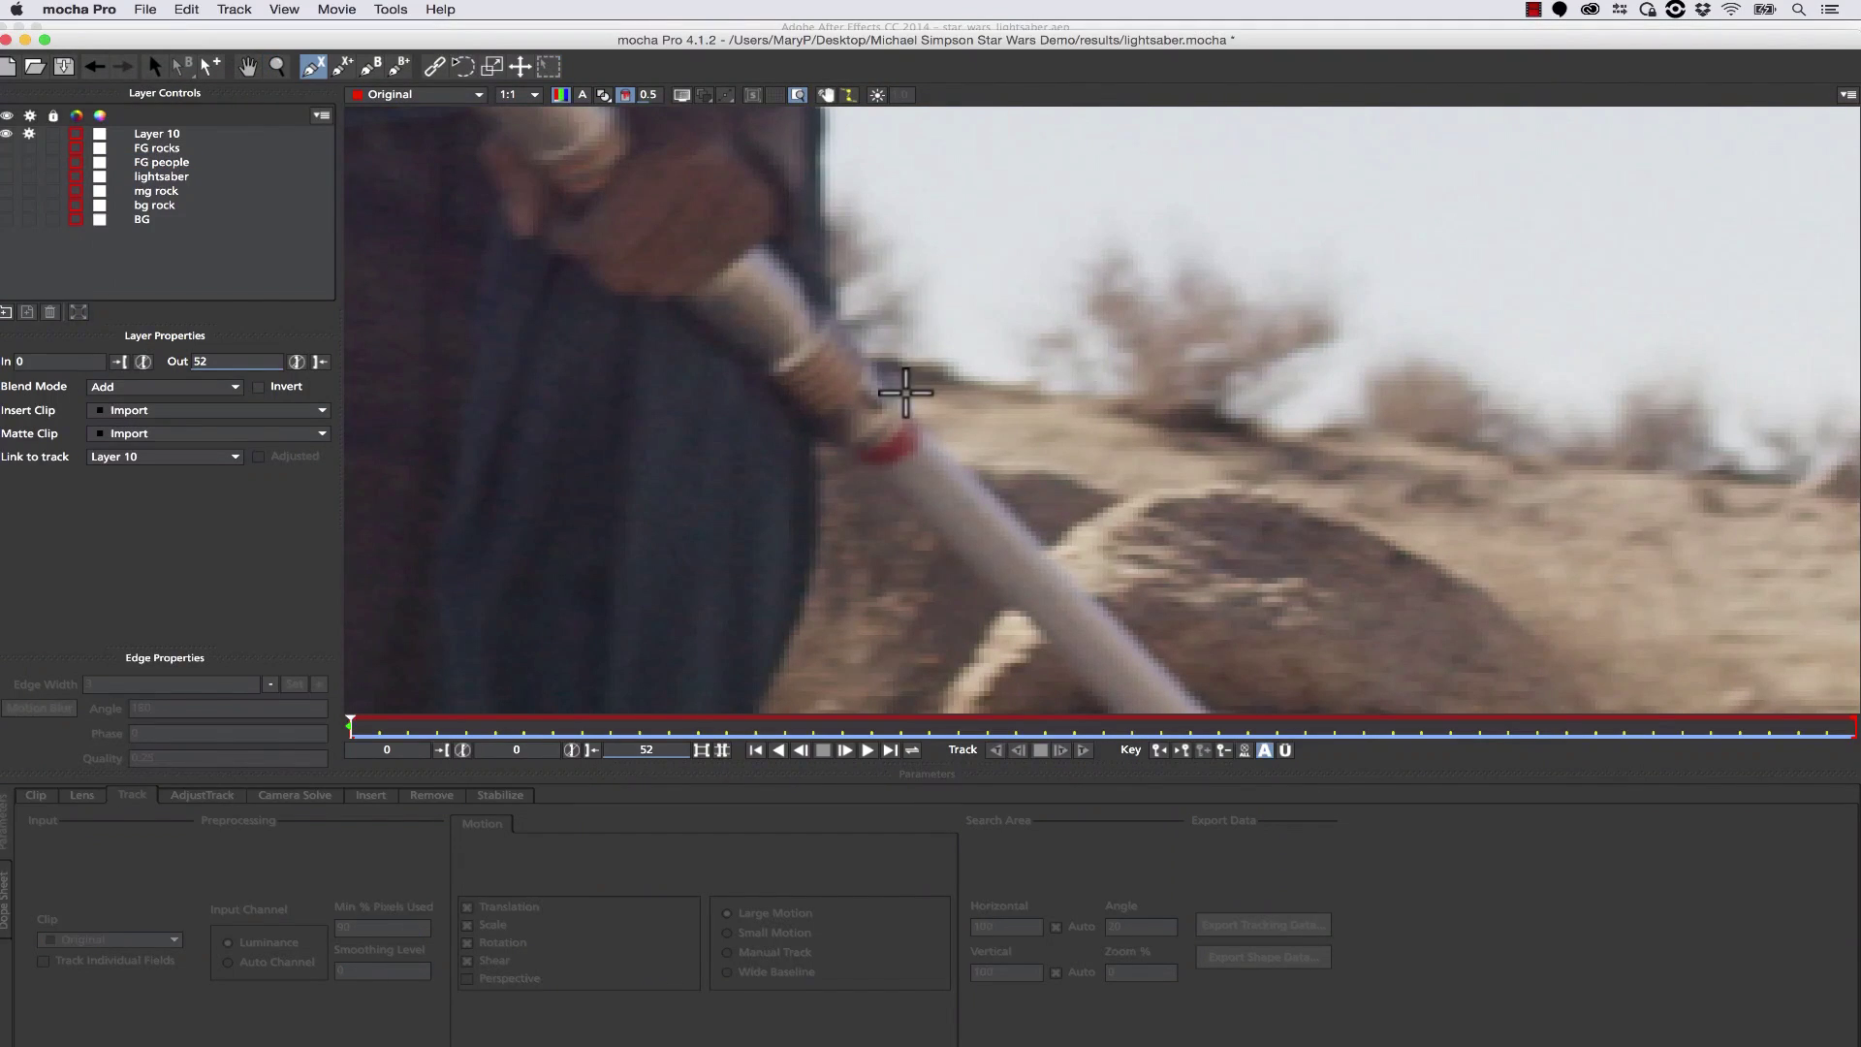
click(683, 94)
click(906, 399)
click(907, 419)
click(898, 430)
click(876, 451)
click(846, 451)
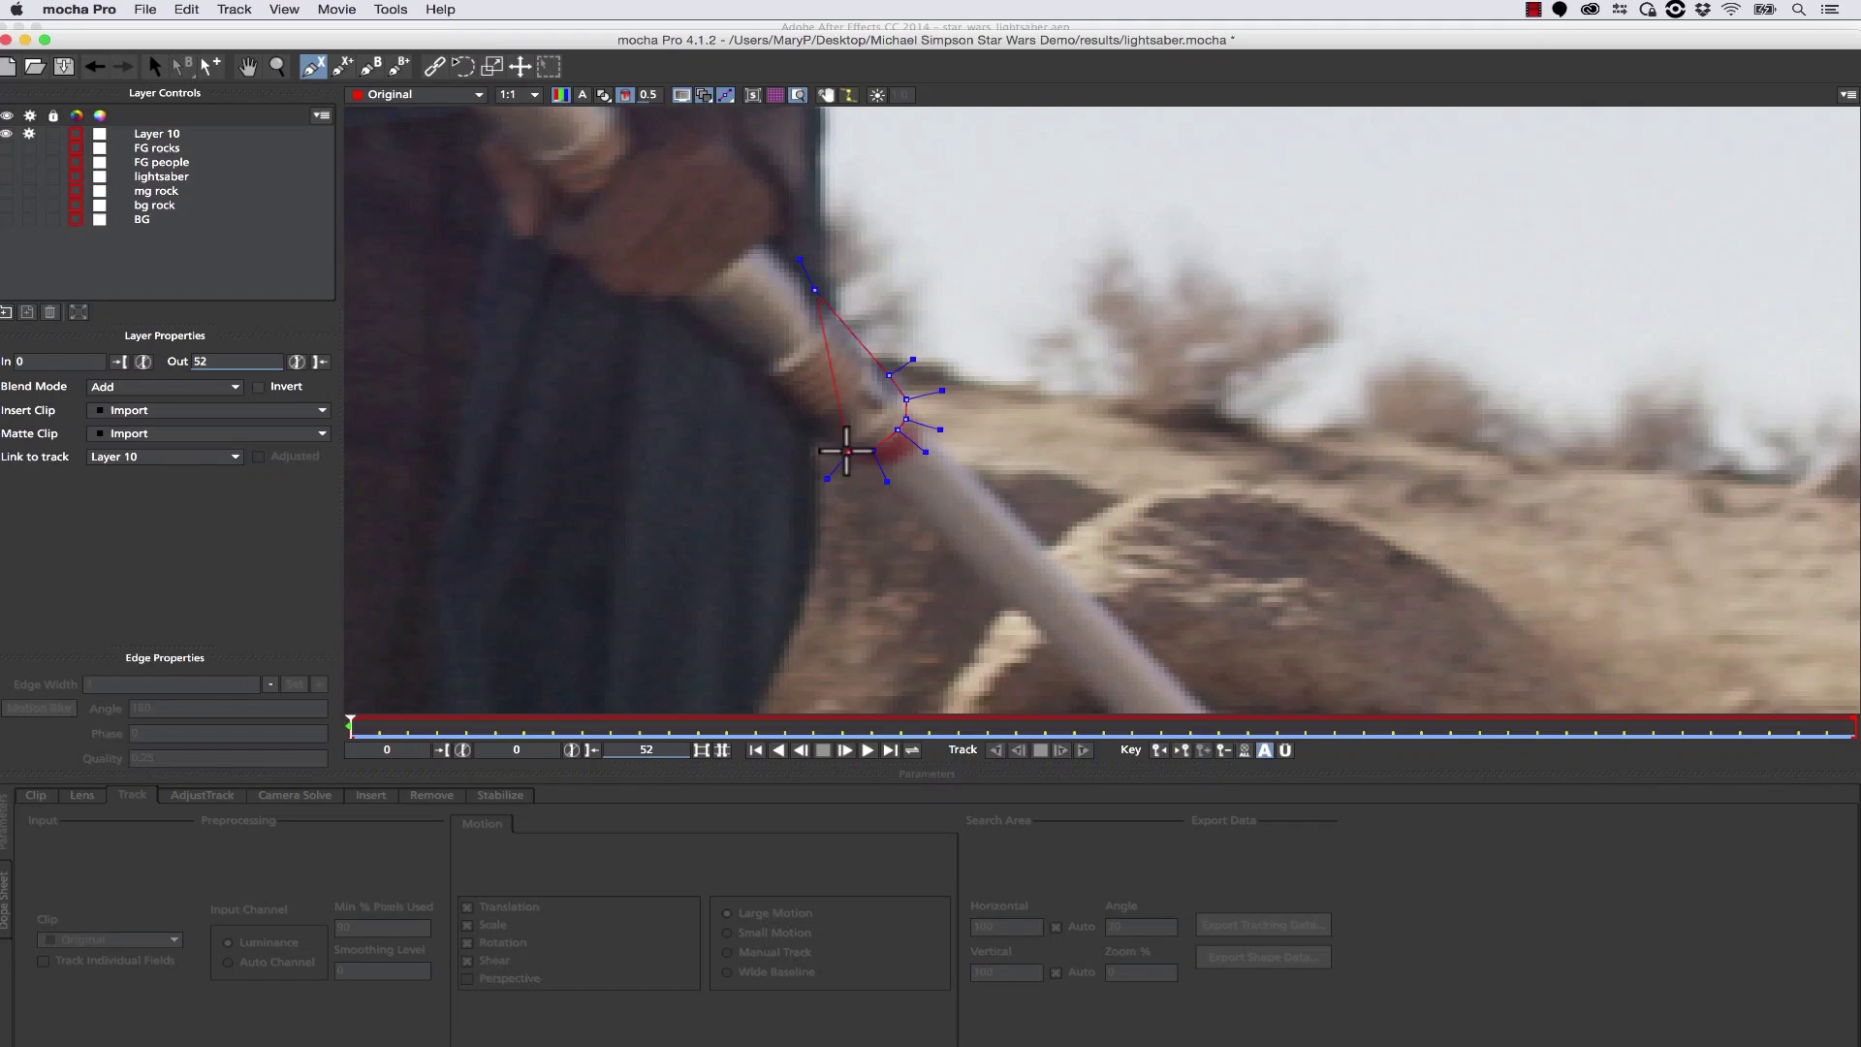
click(816, 437)
click(782, 400)
click(731, 341)
click(714, 307)
right_click(729, 292)
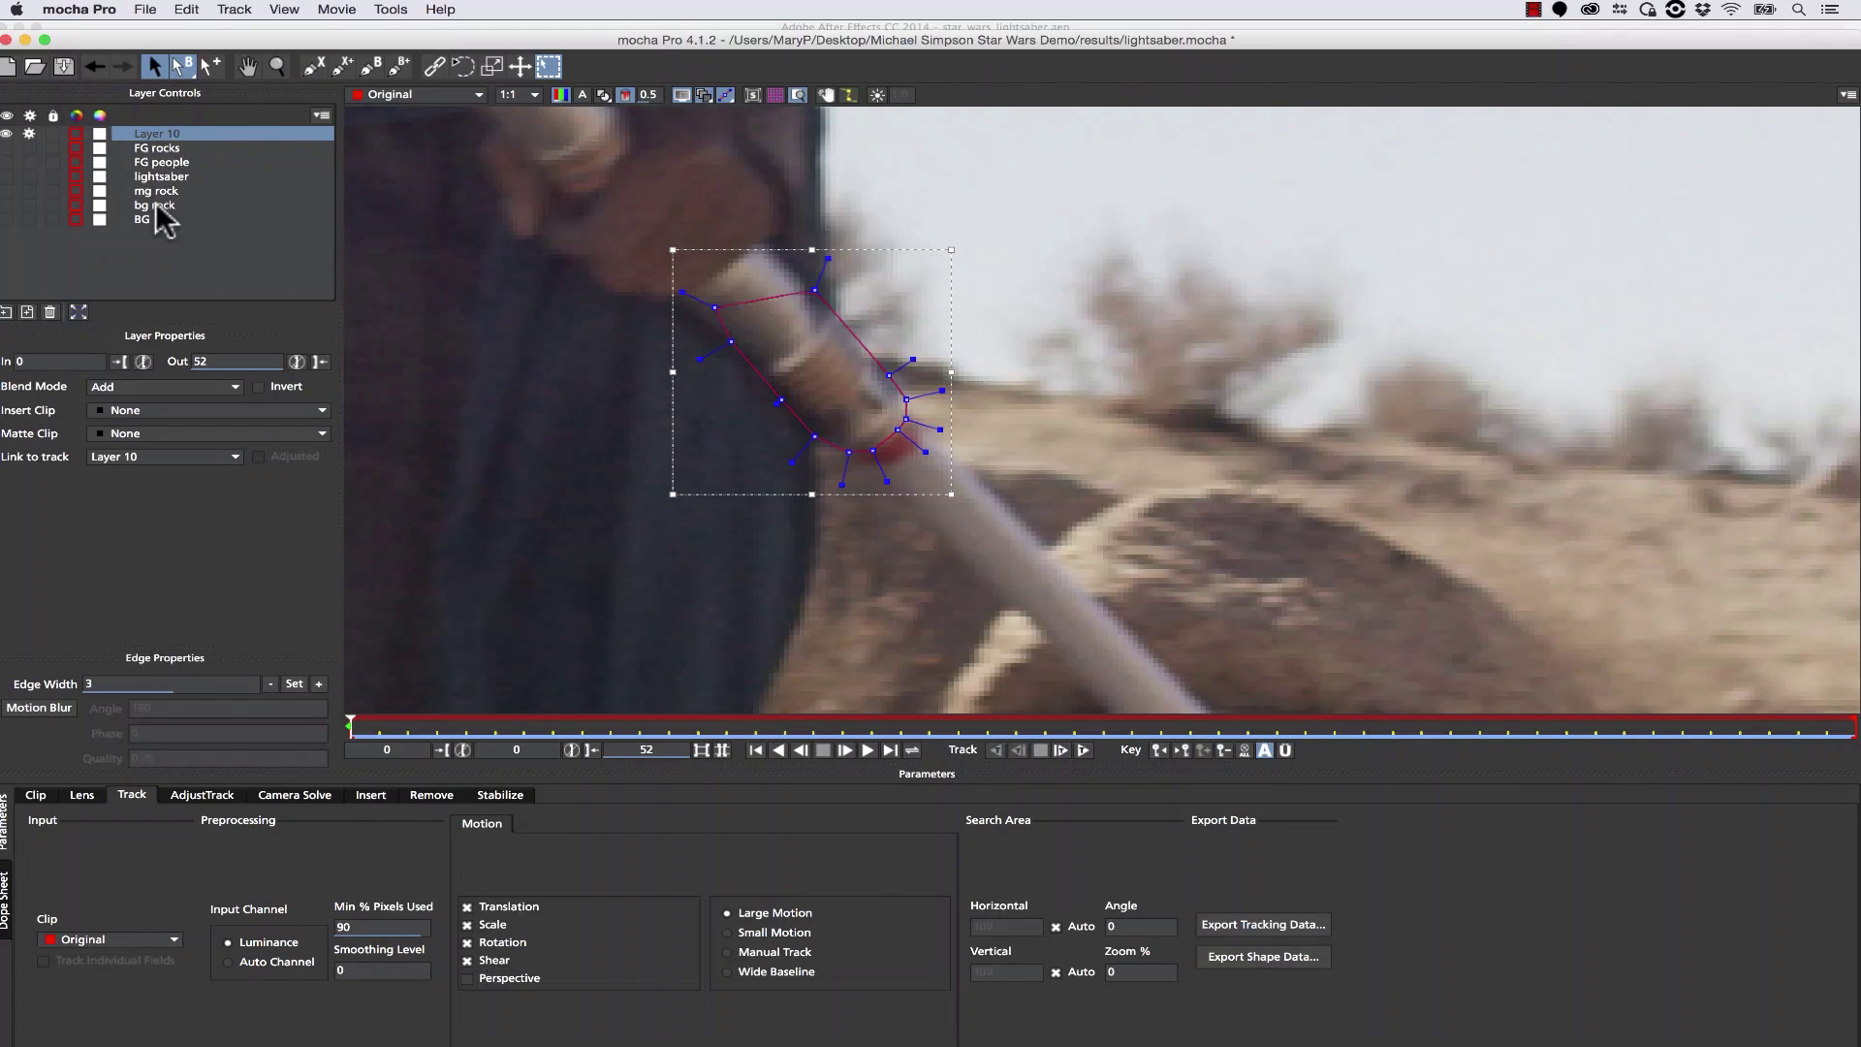
click(165, 456)
click(134, 528)
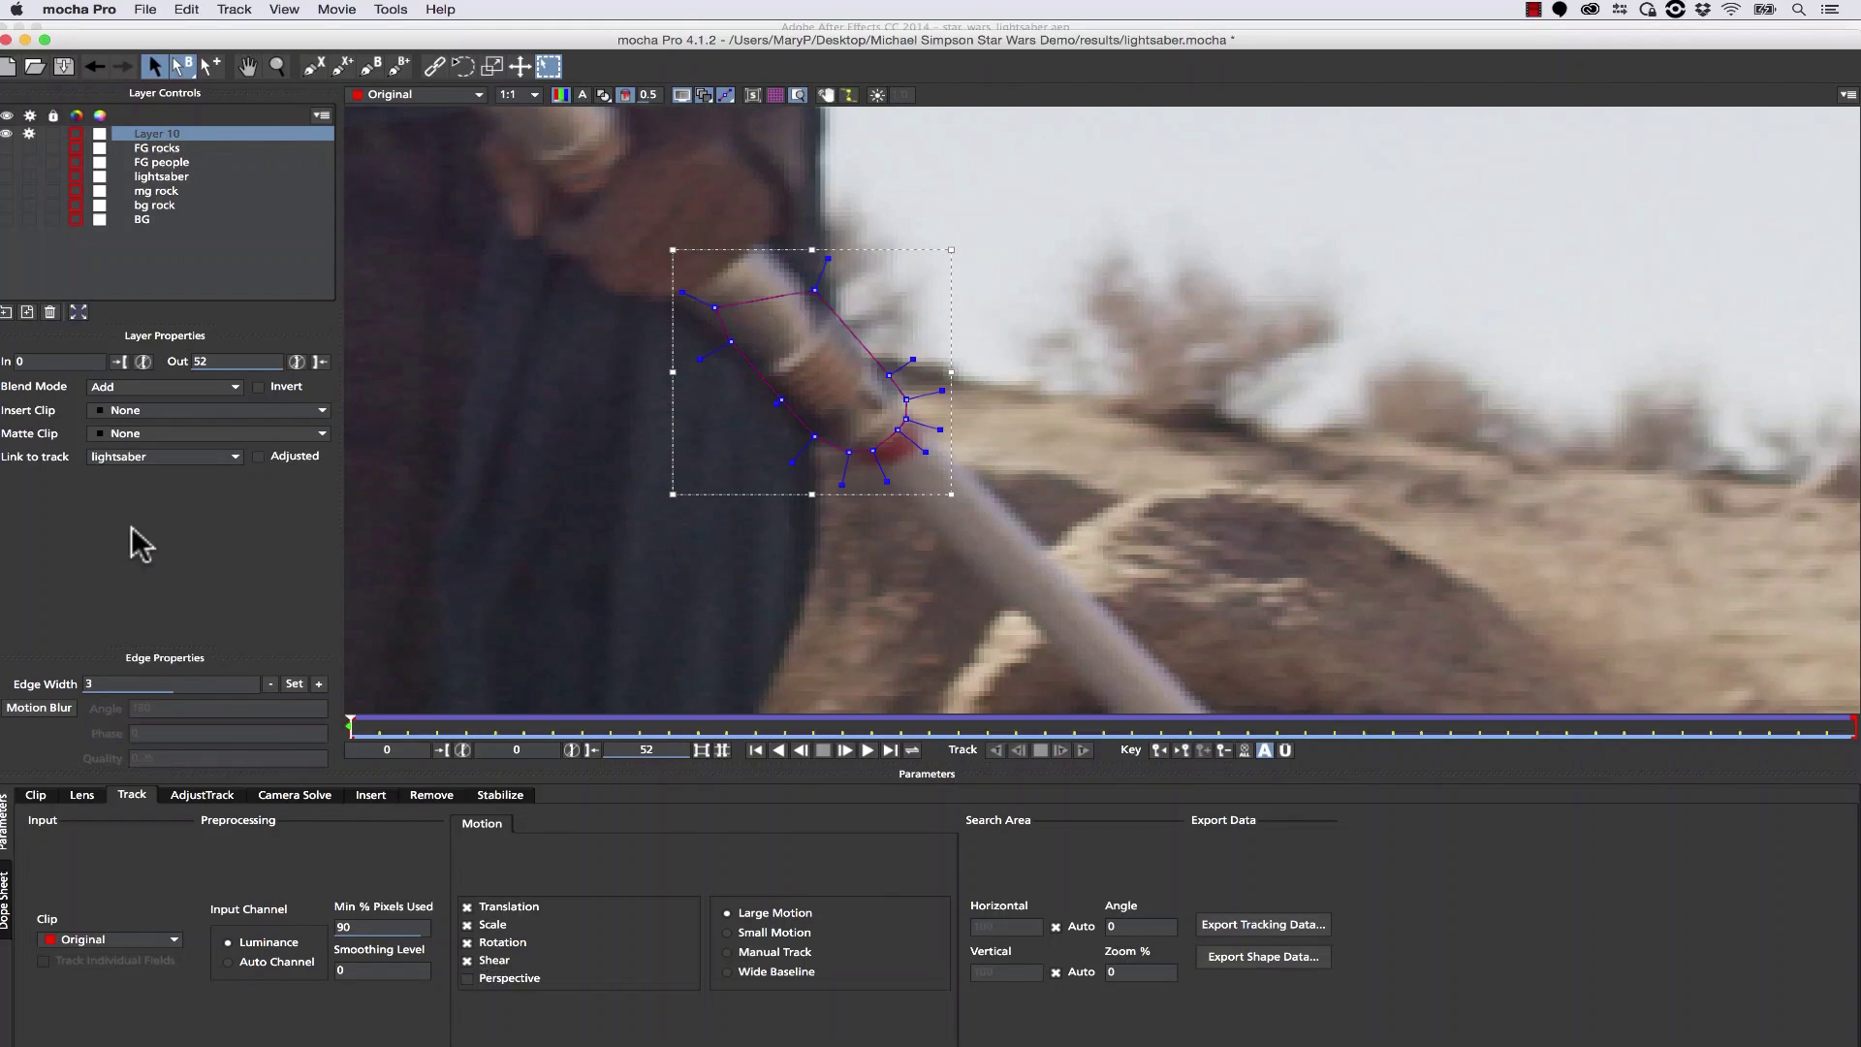
Move the new spline's upper points past the hand to the hilt's pommel and fit them tightly around its end.
drag(889, 361, 902, 371)
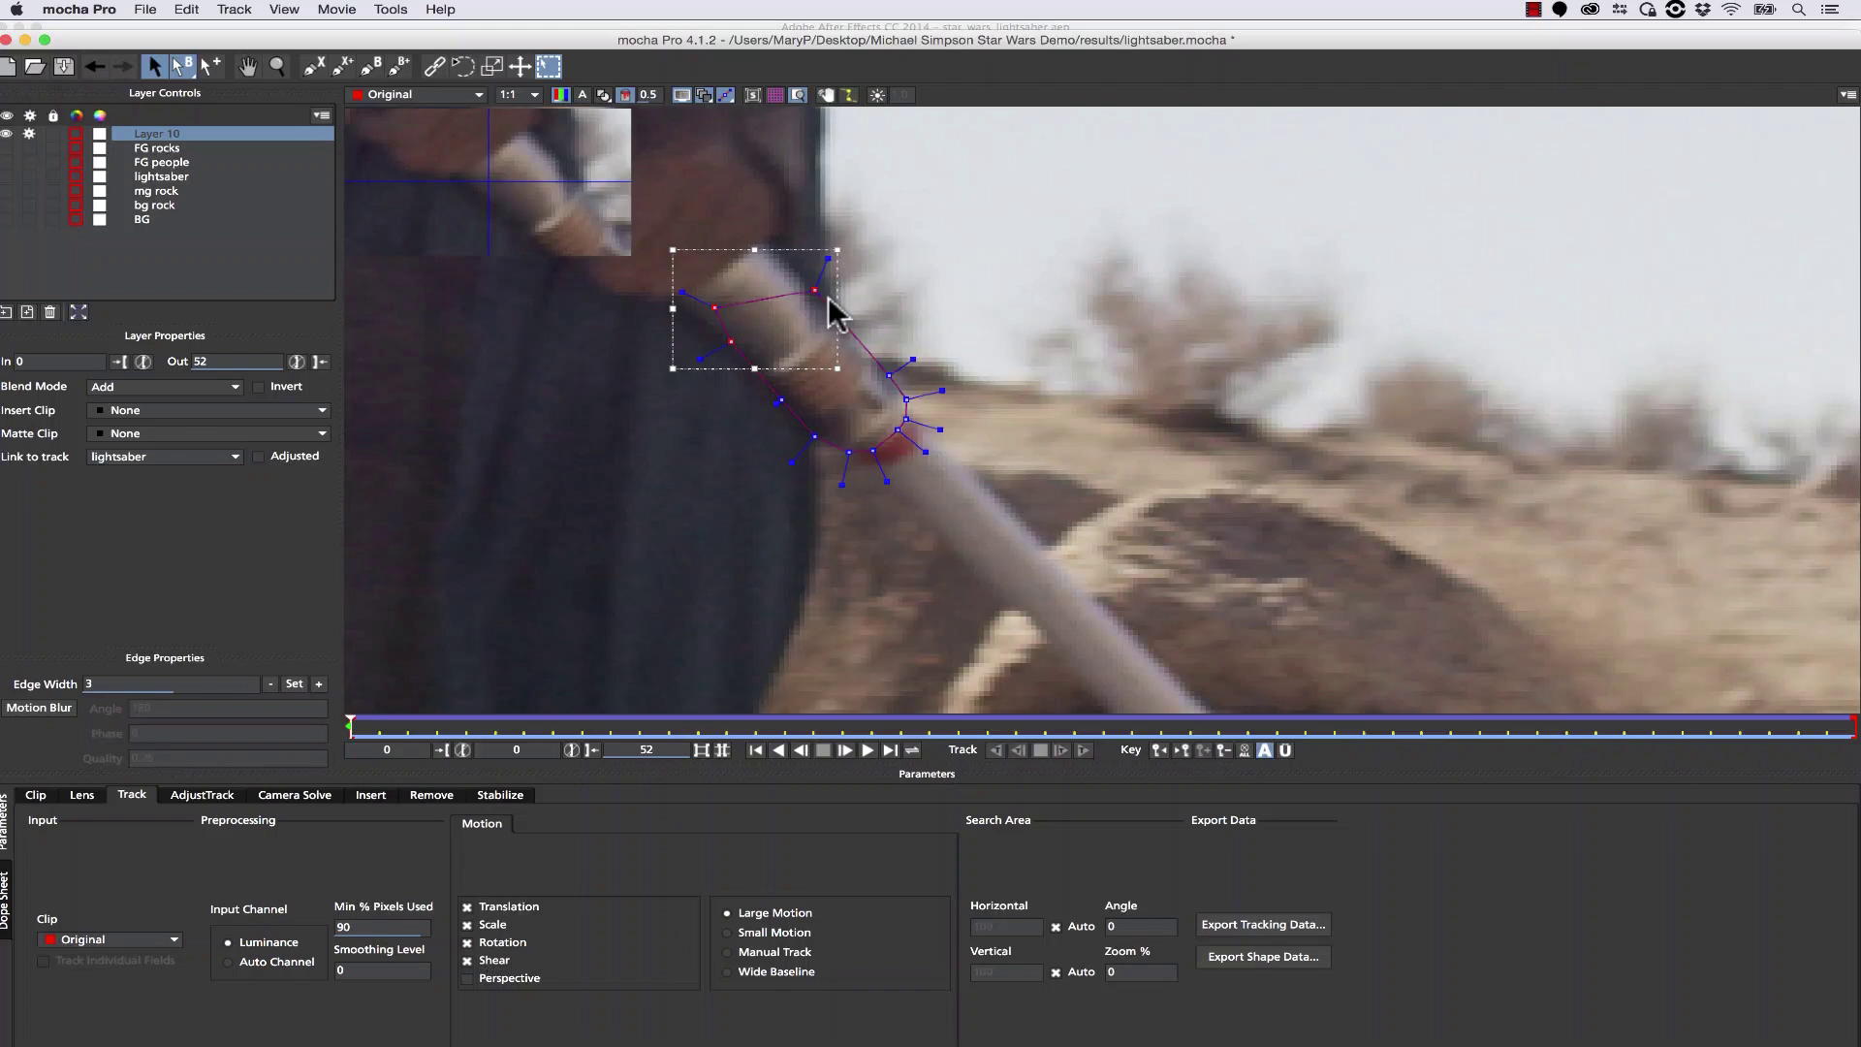
drag(824, 294, 509, 77)
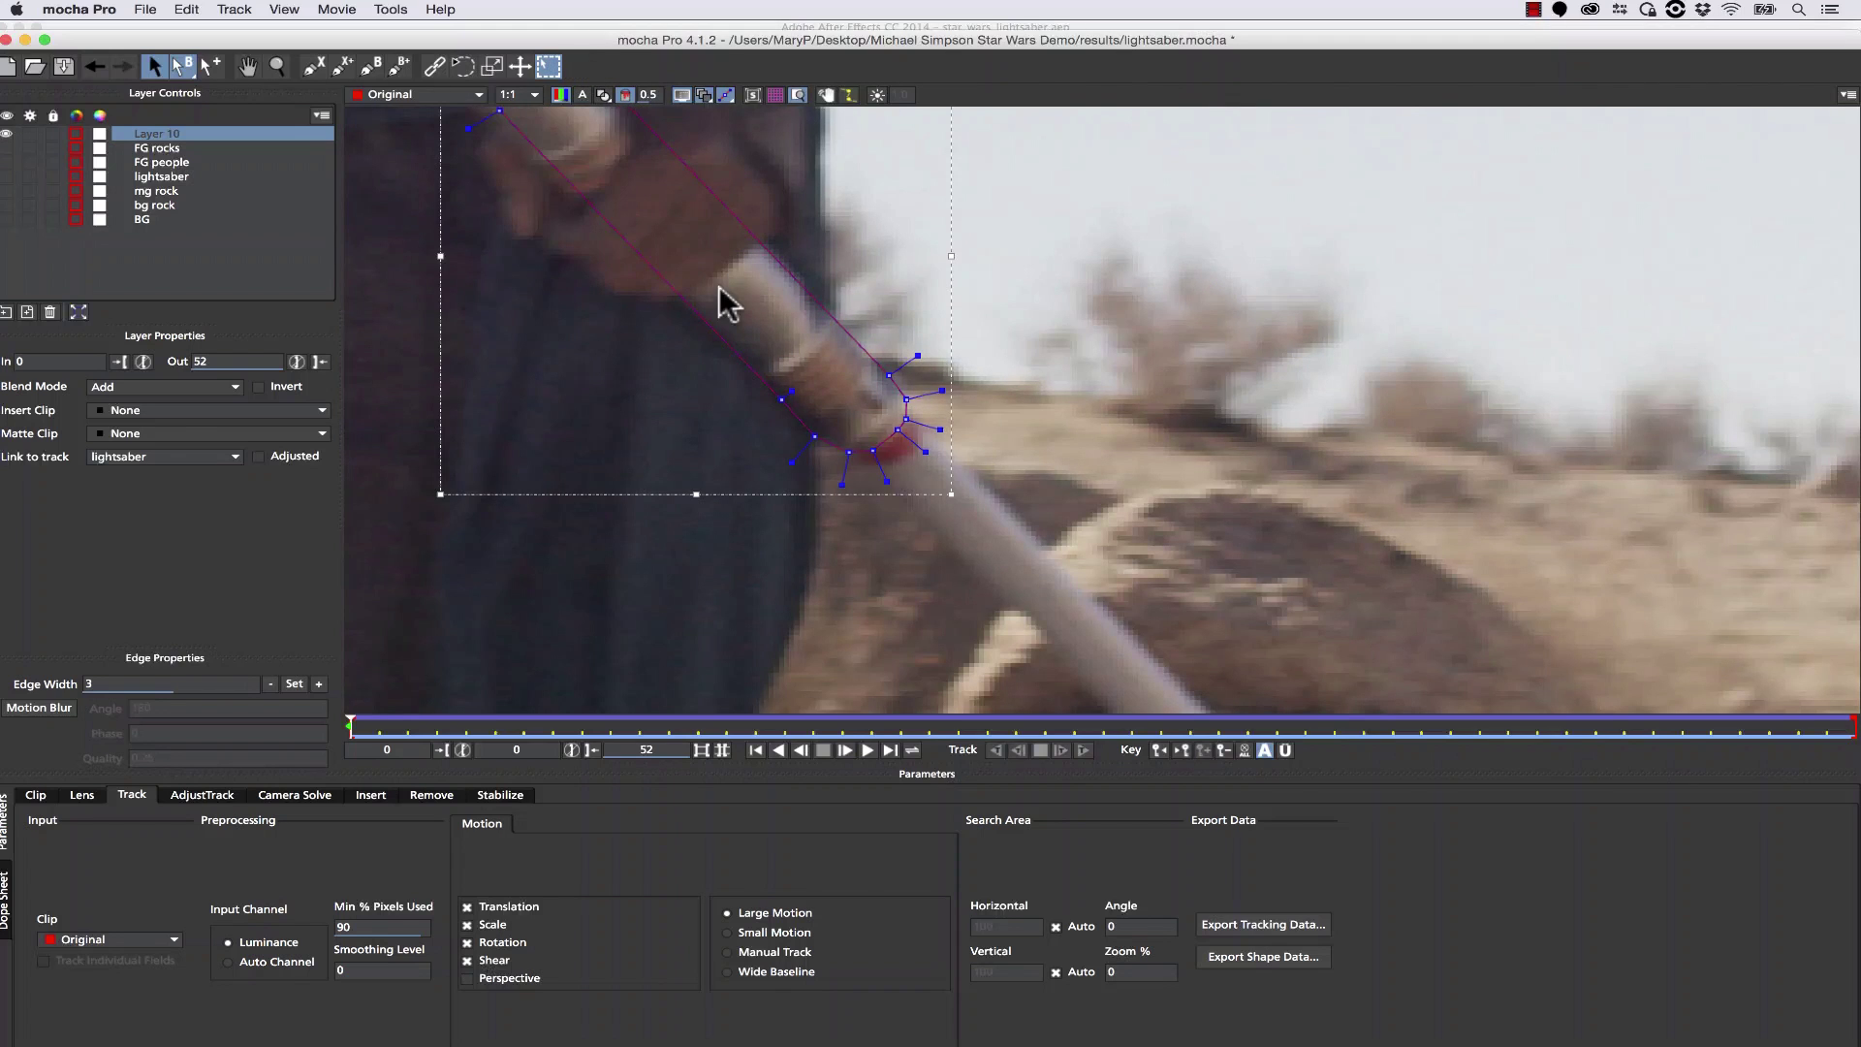
click(279, 65)
drag(842, 242, 1173, 559)
click(155, 66)
drag(977, 262, 885, 246)
drag(928, 298, 902, 296)
key(x)
drag(1131, 413, 1063, 341)
drag(818, 173, 810, 168)
Rename the new layer as lightsaber roto.
double_click(194, 136)
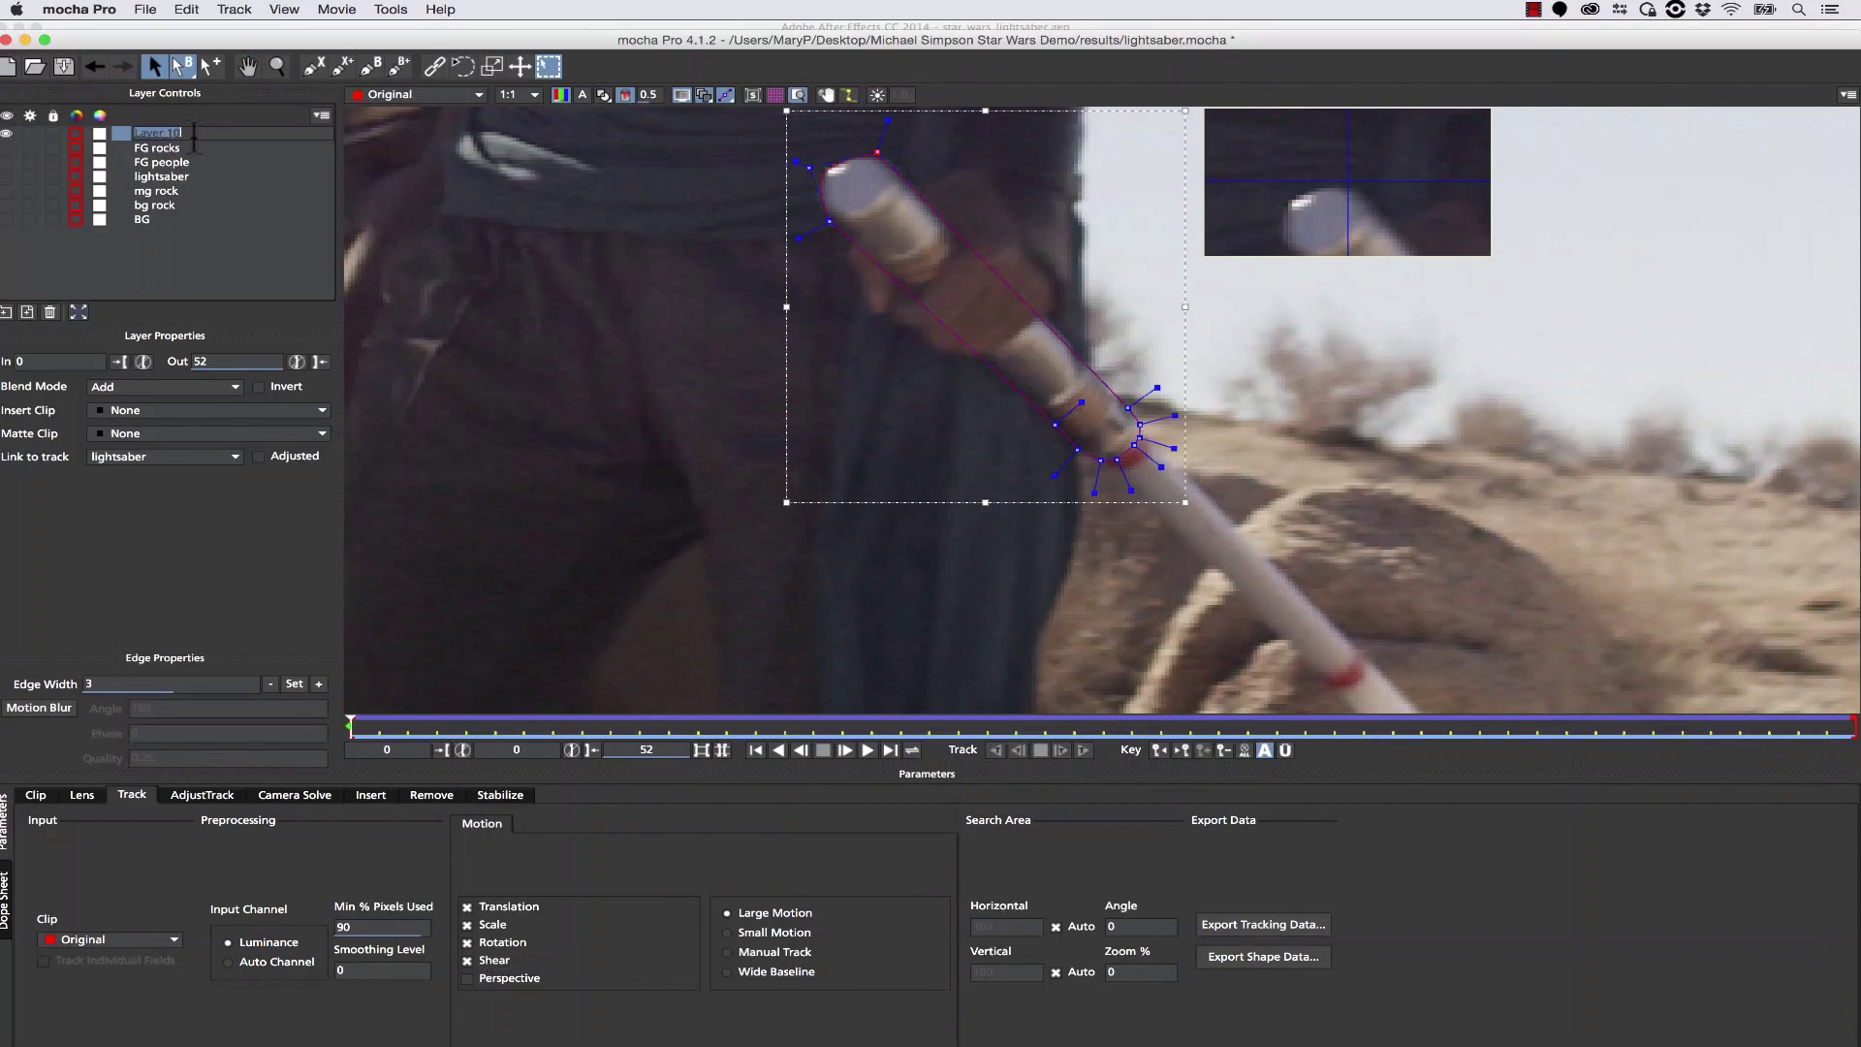
text(lightsaber roto)
key(Return)
Correct the lightsaber roto shape at frames 10 and 5 so it follows the hilt.
drag(351, 727, 644, 753)
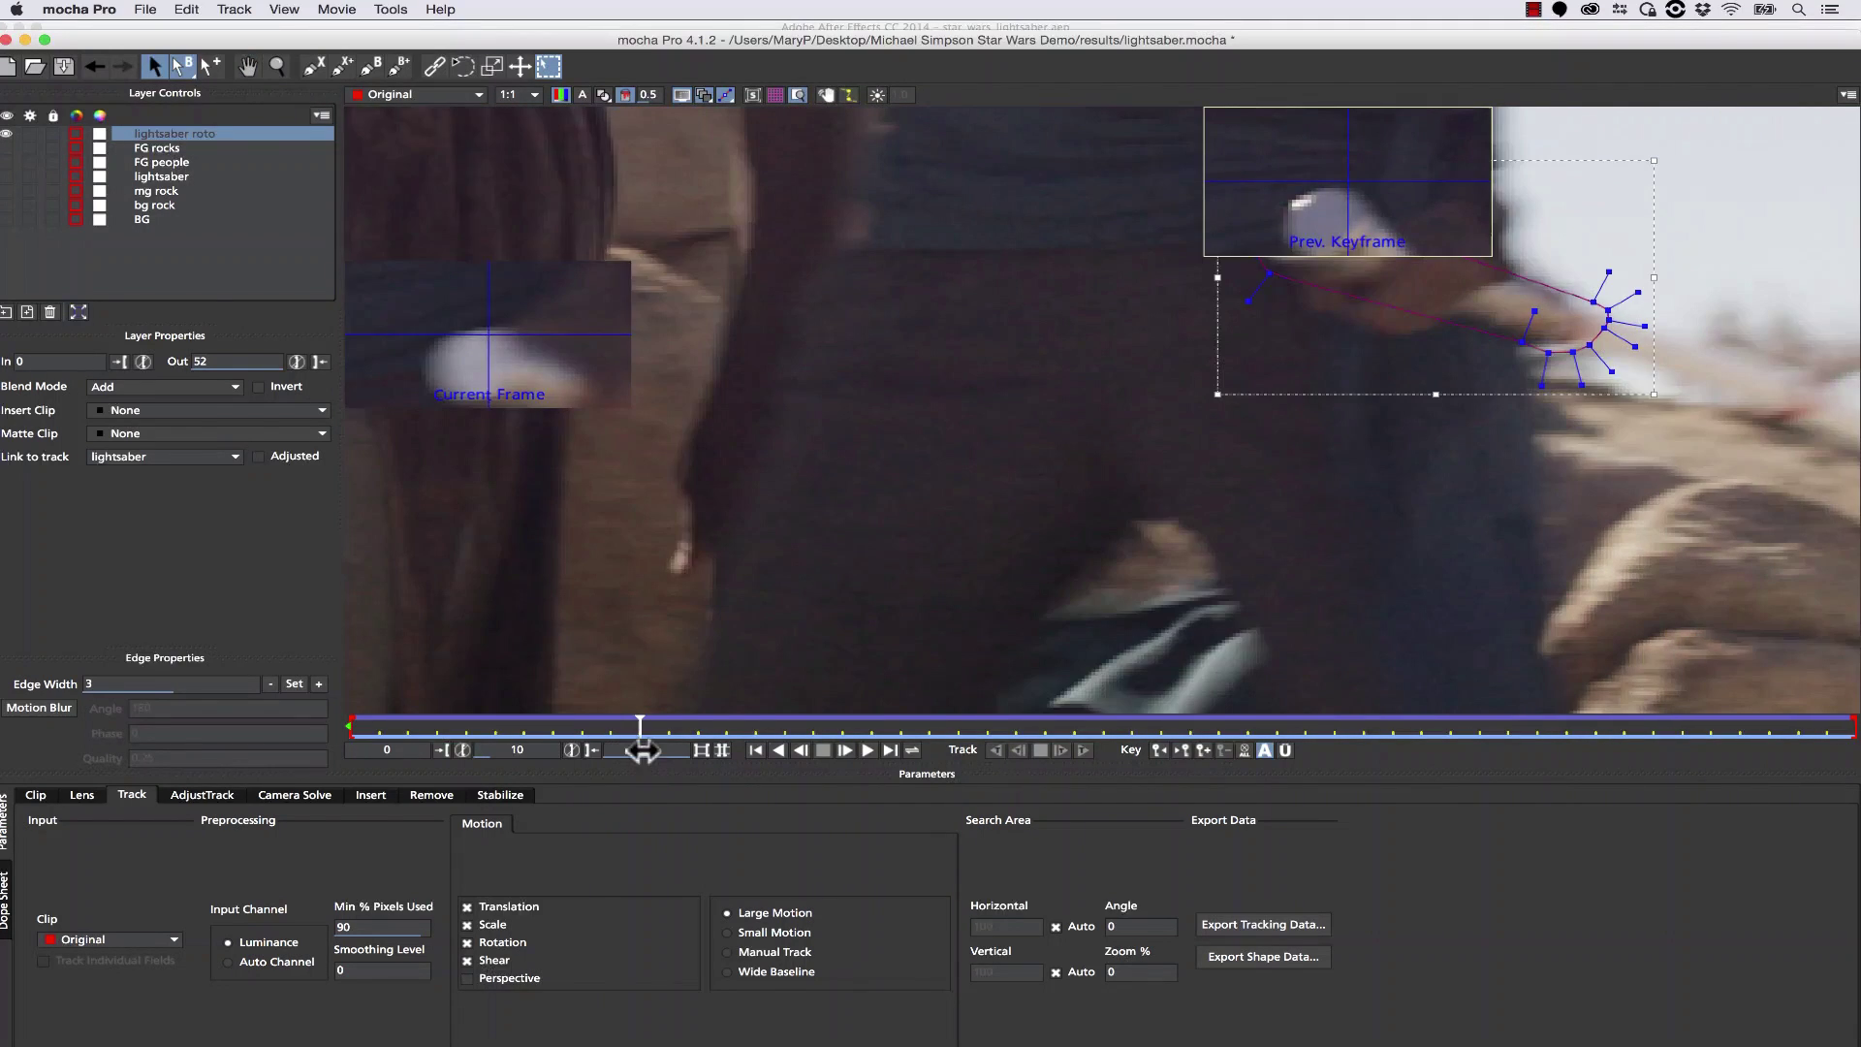
drag(1569, 247, 1567, 289)
click(1522, 342)
drag(635, 725, 320, 659)
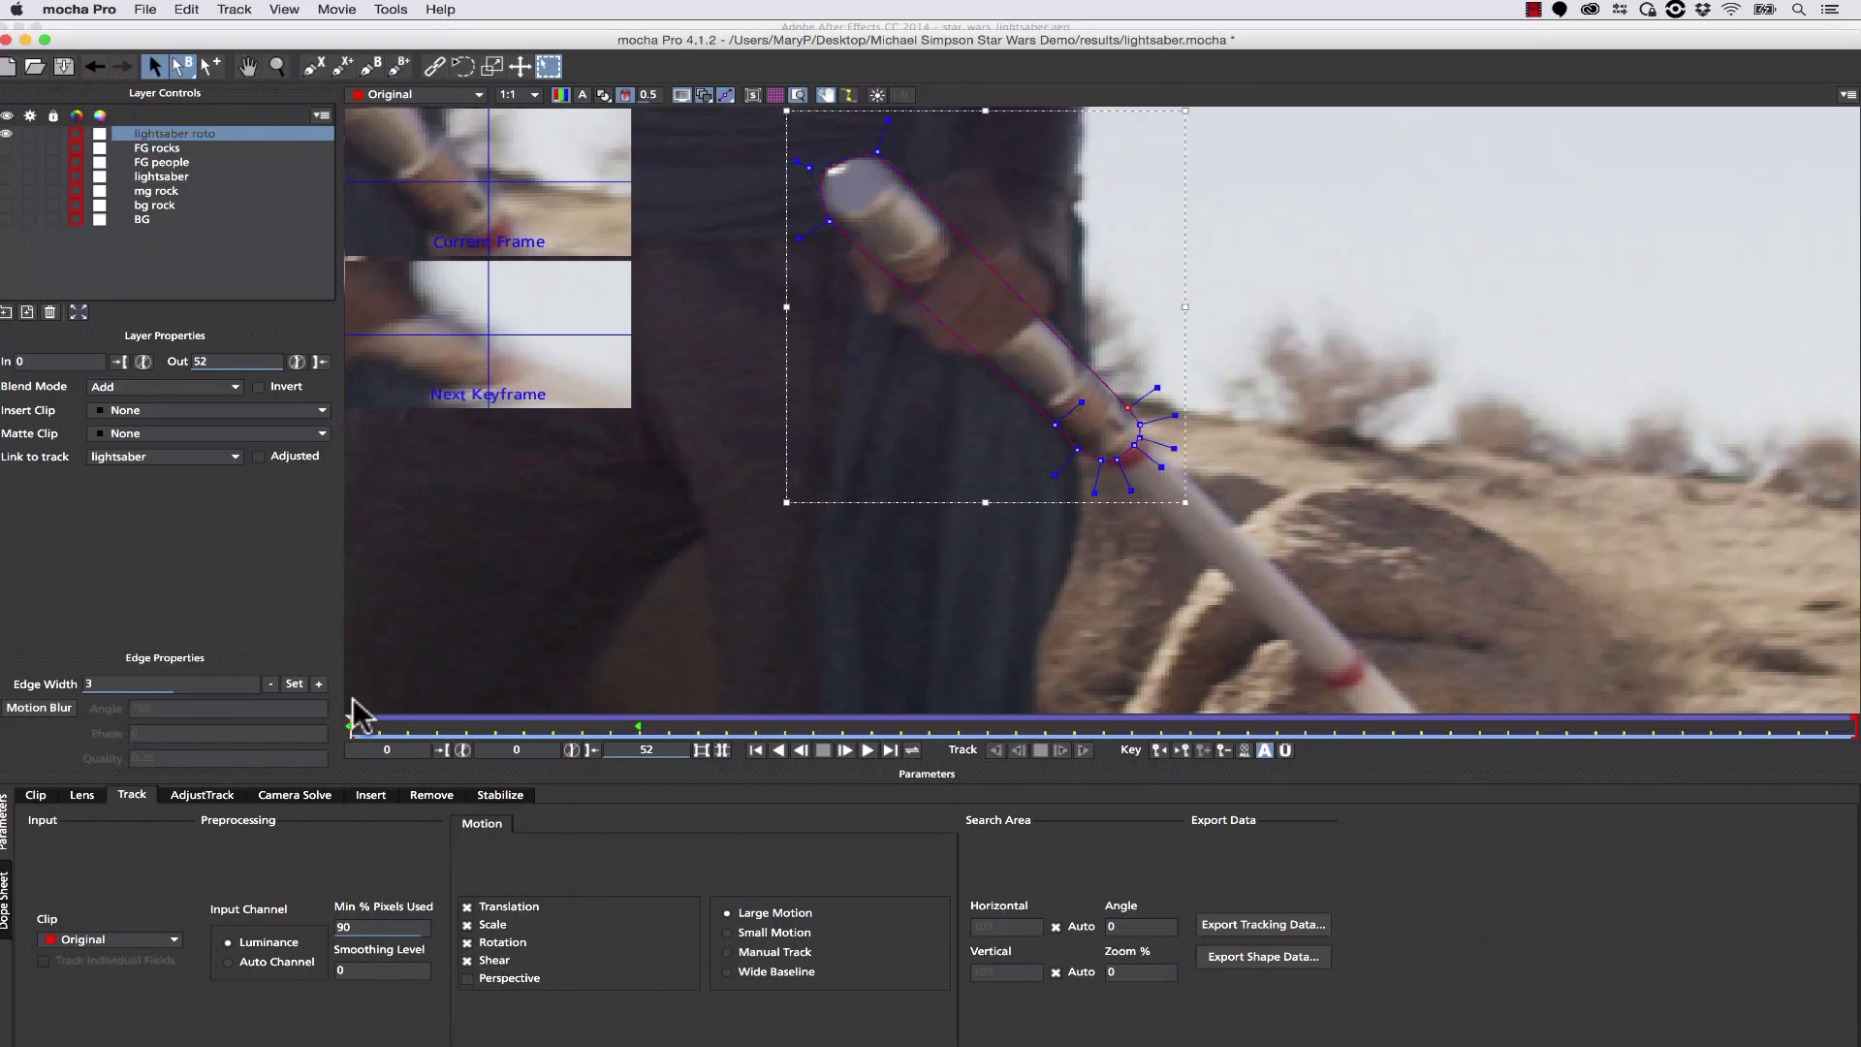
drag(352, 727, 483, 729)
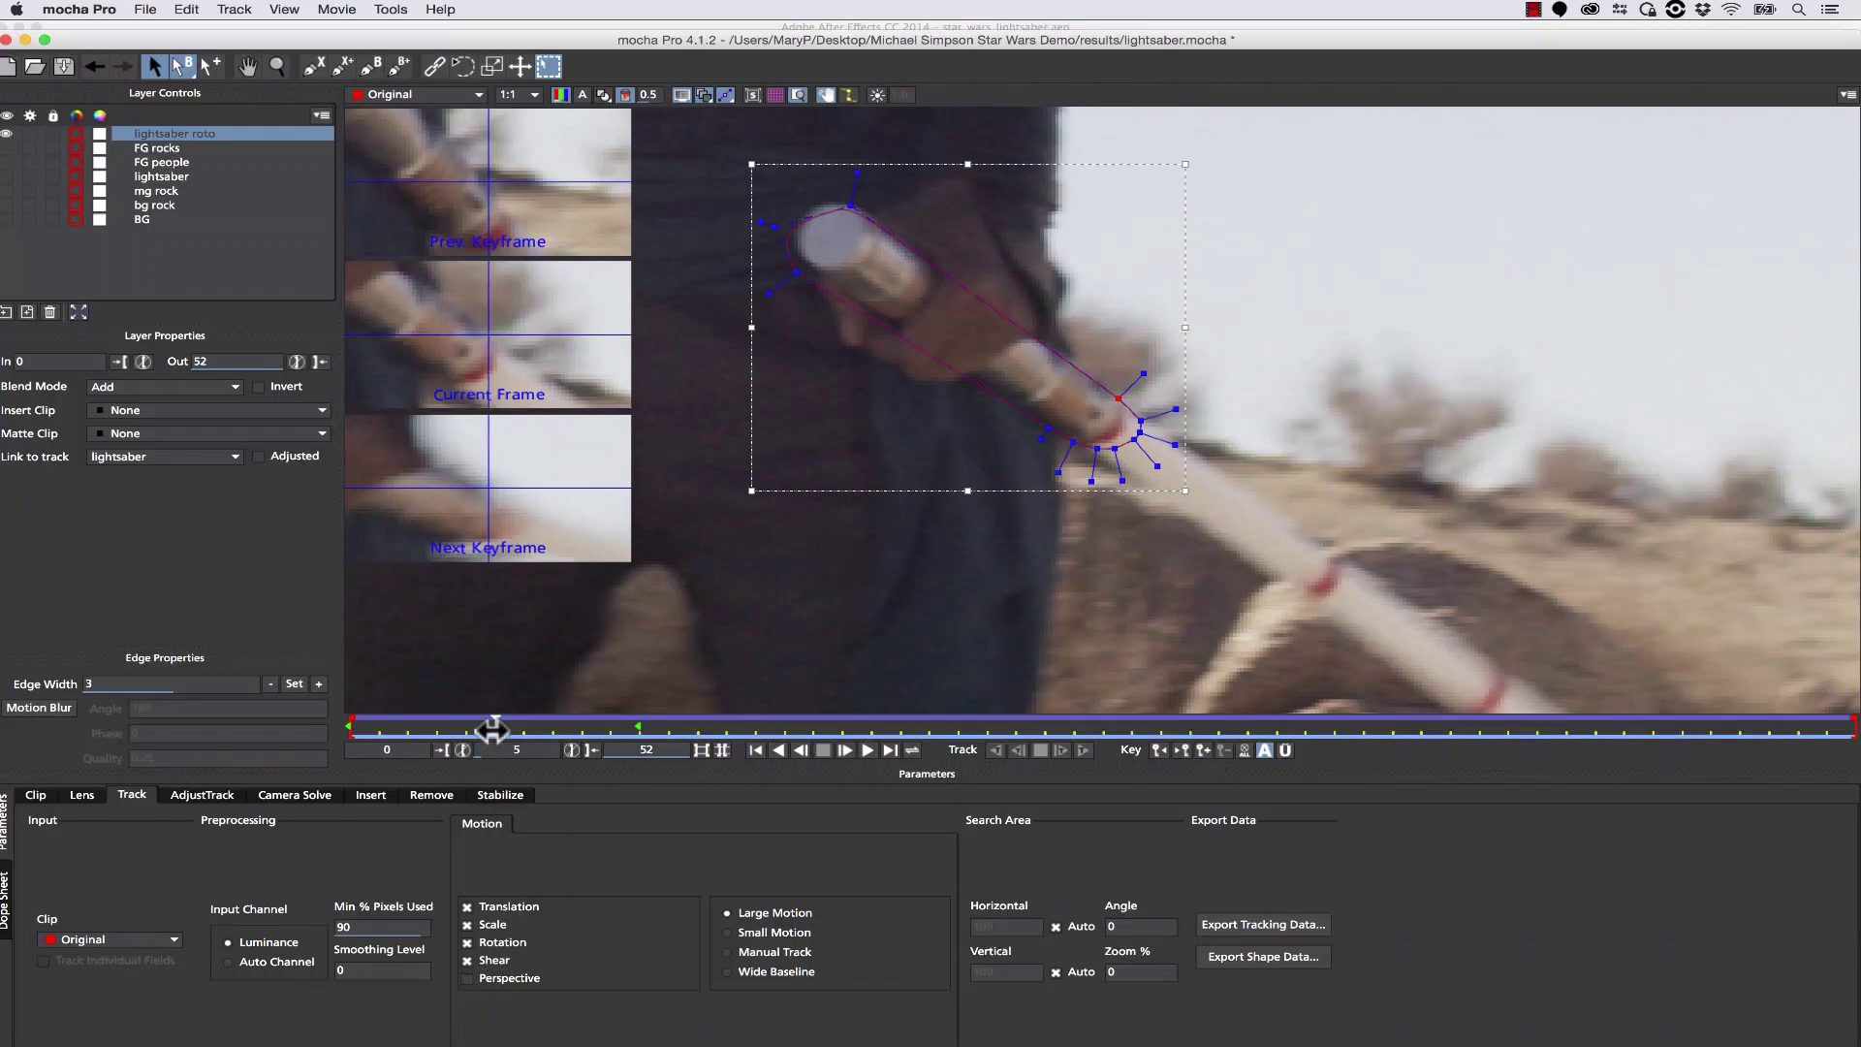
drag(1030, 489, 1188, 373)
drag(1134, 432, 1111, 421)
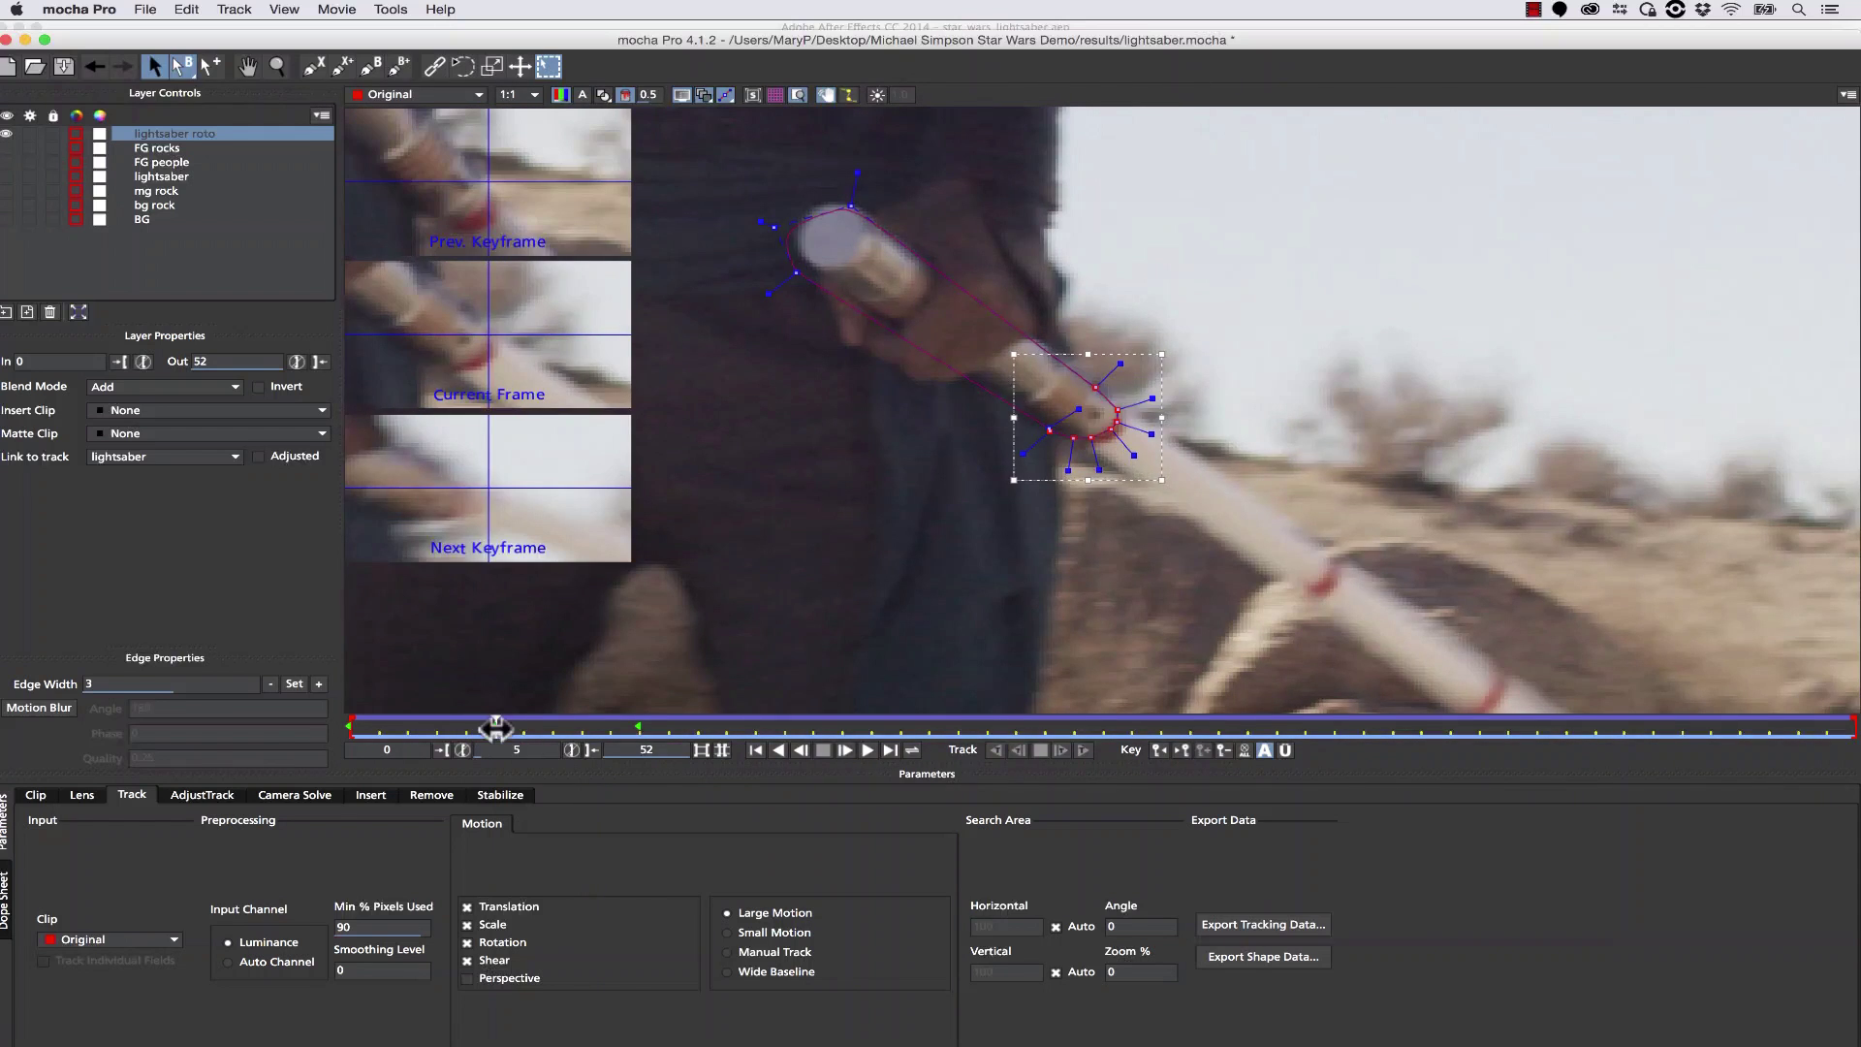
Keyframe the lightsaber roto shape around the hilt near frame 2, at frame 17 and at about frame 32.
drag(495, 729, 408, 729)
drag(419, 727, 842, 727)
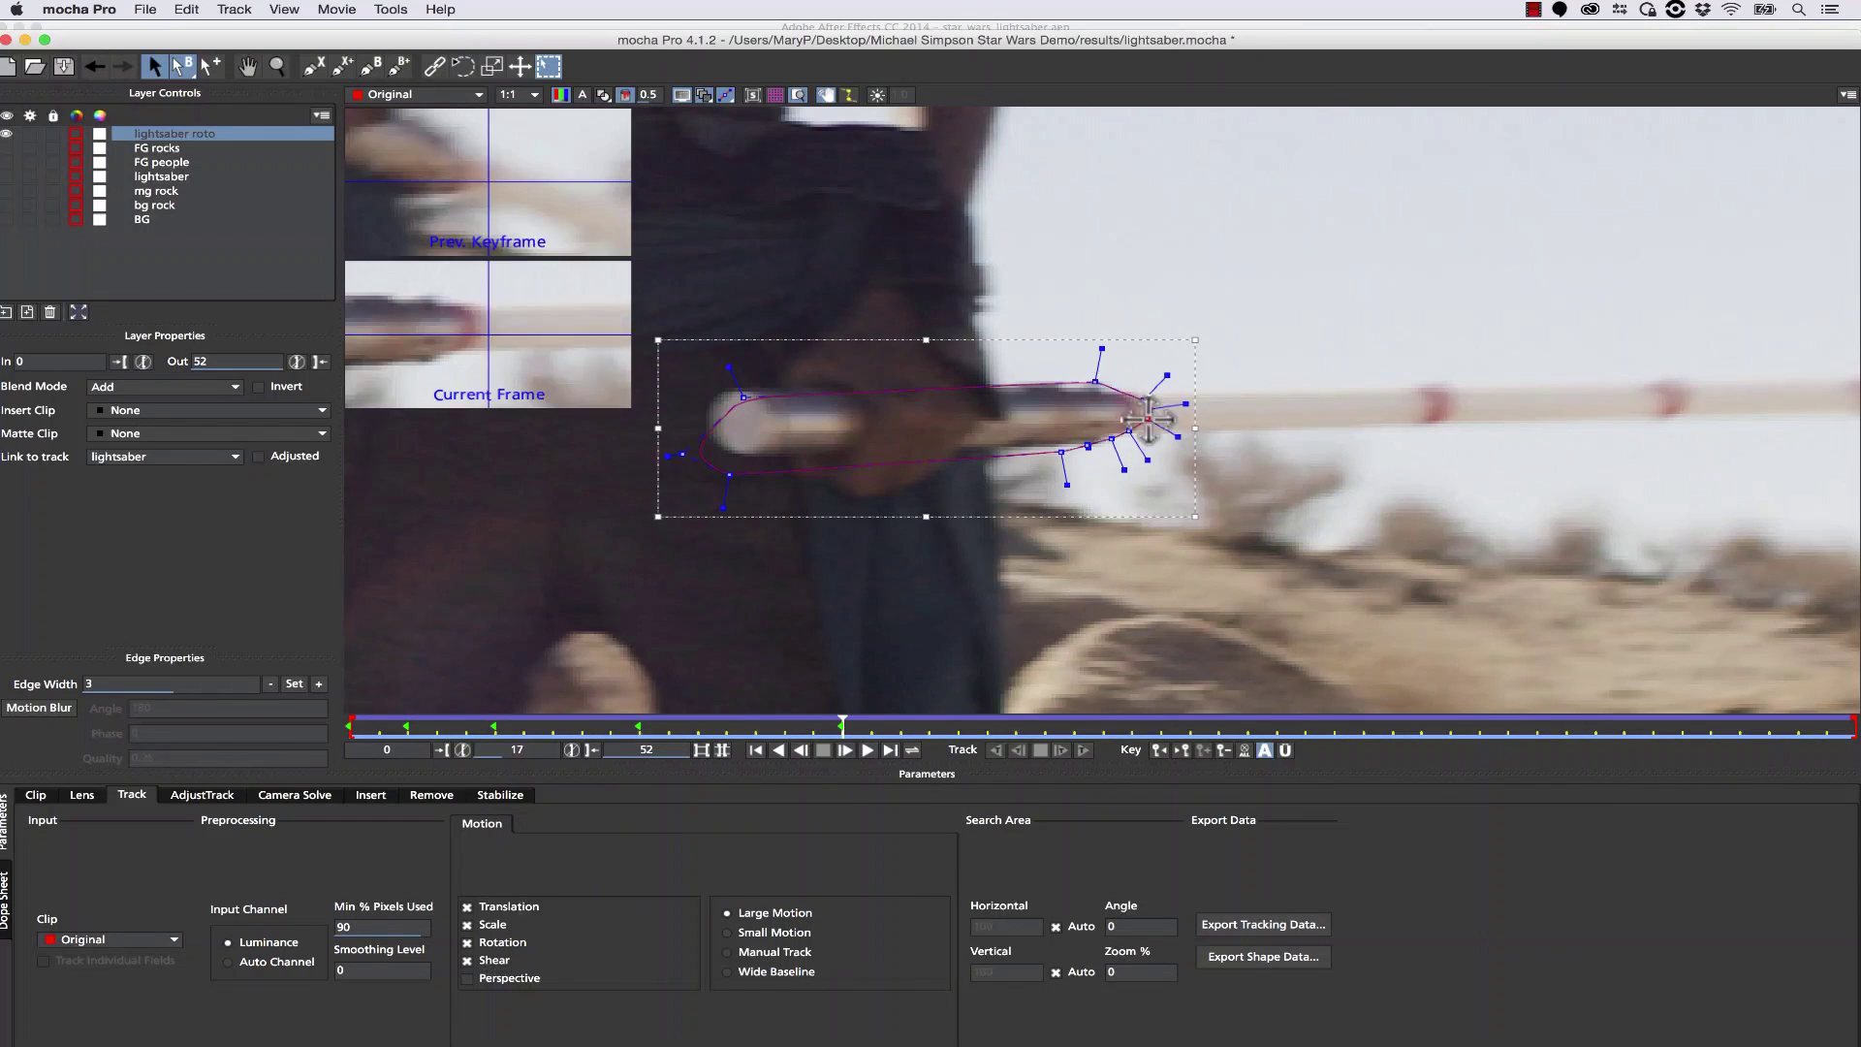
click(1024, 725)
drag(1025, 723, 1275, 727)
drag(1171, 534, 1107, 388)
drag(1132, 415, 1122, 415)
Refine the lightsaber roto shape at the clip's last frame and about frame 32, and return to frame 0.
drag(1276, 725, 1850, 727)
click(1072, 385)
drag(1707, 727, 1277, 729)
drag(1095, 378, 1096, 368)
click(1711, 725)
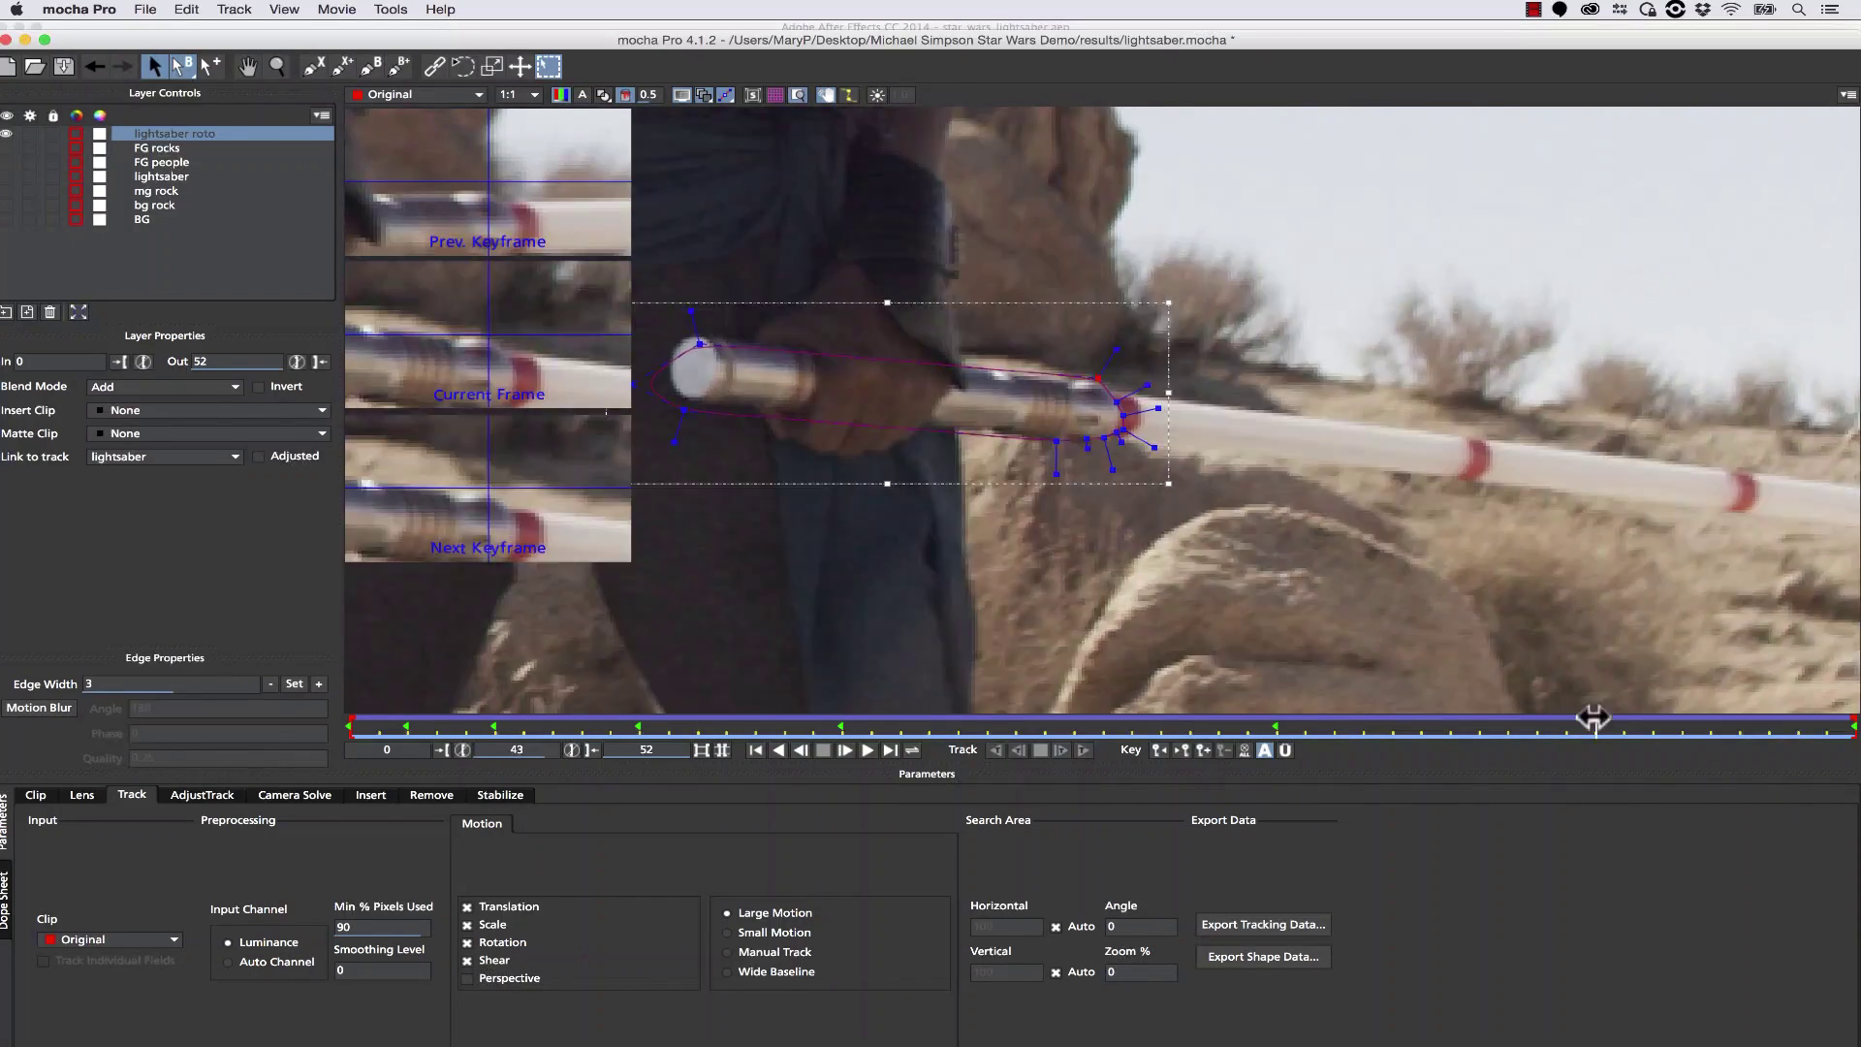
drag(1595, 717, 190, 621)
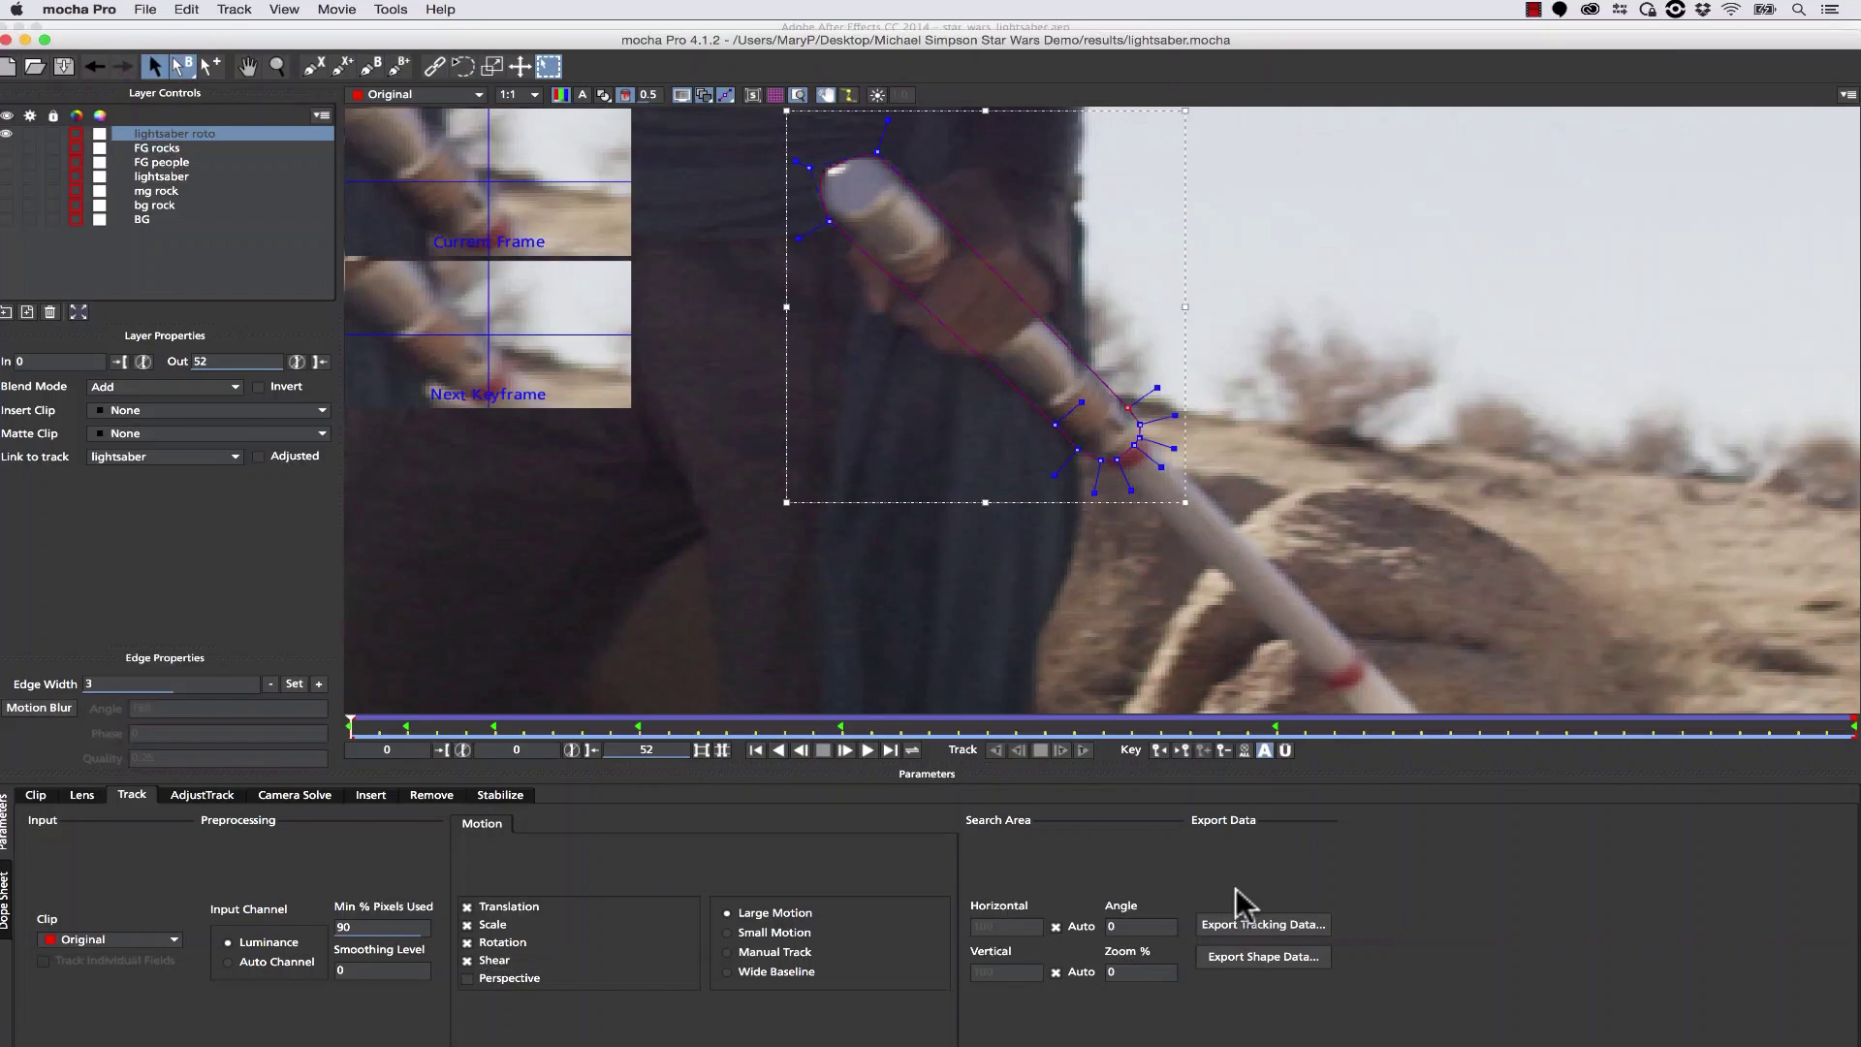
Copy the lightsaber roto layer's mocha shape data for AE to the clipboard and switch to After Effects.
click(1261, 956)
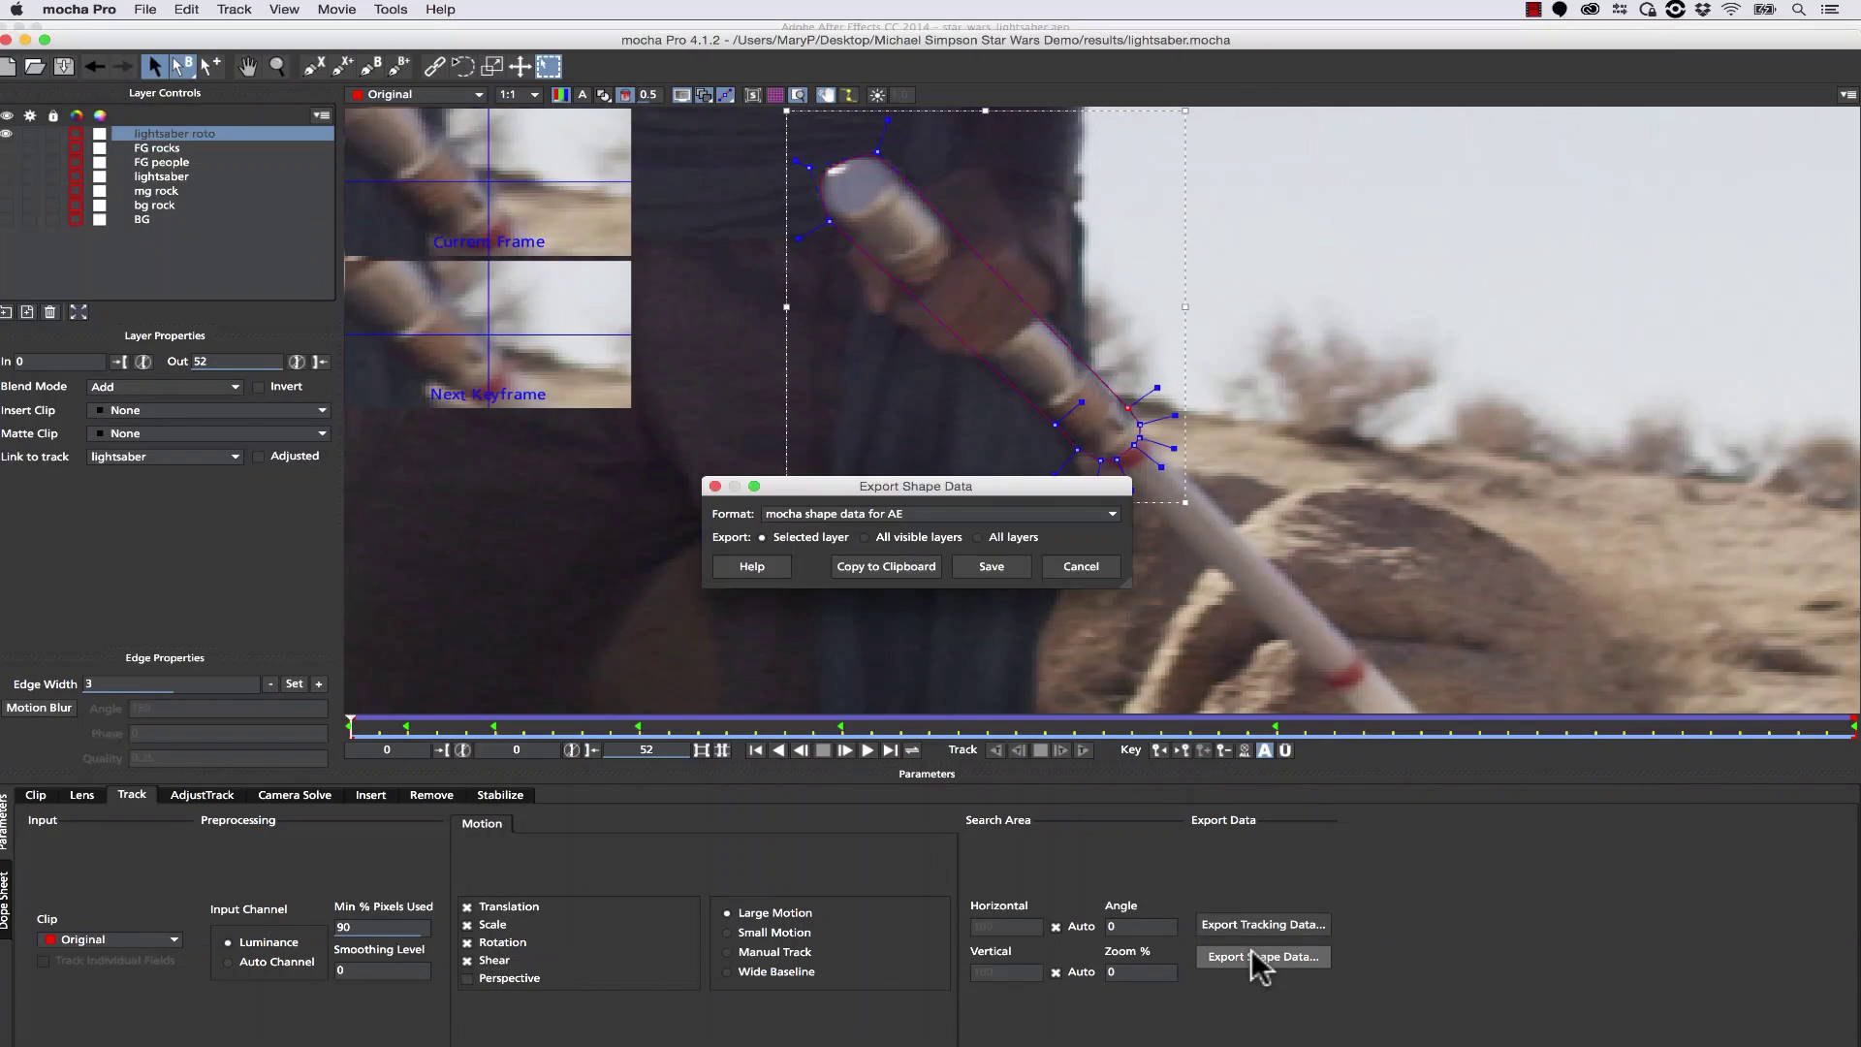
click(867, 566)
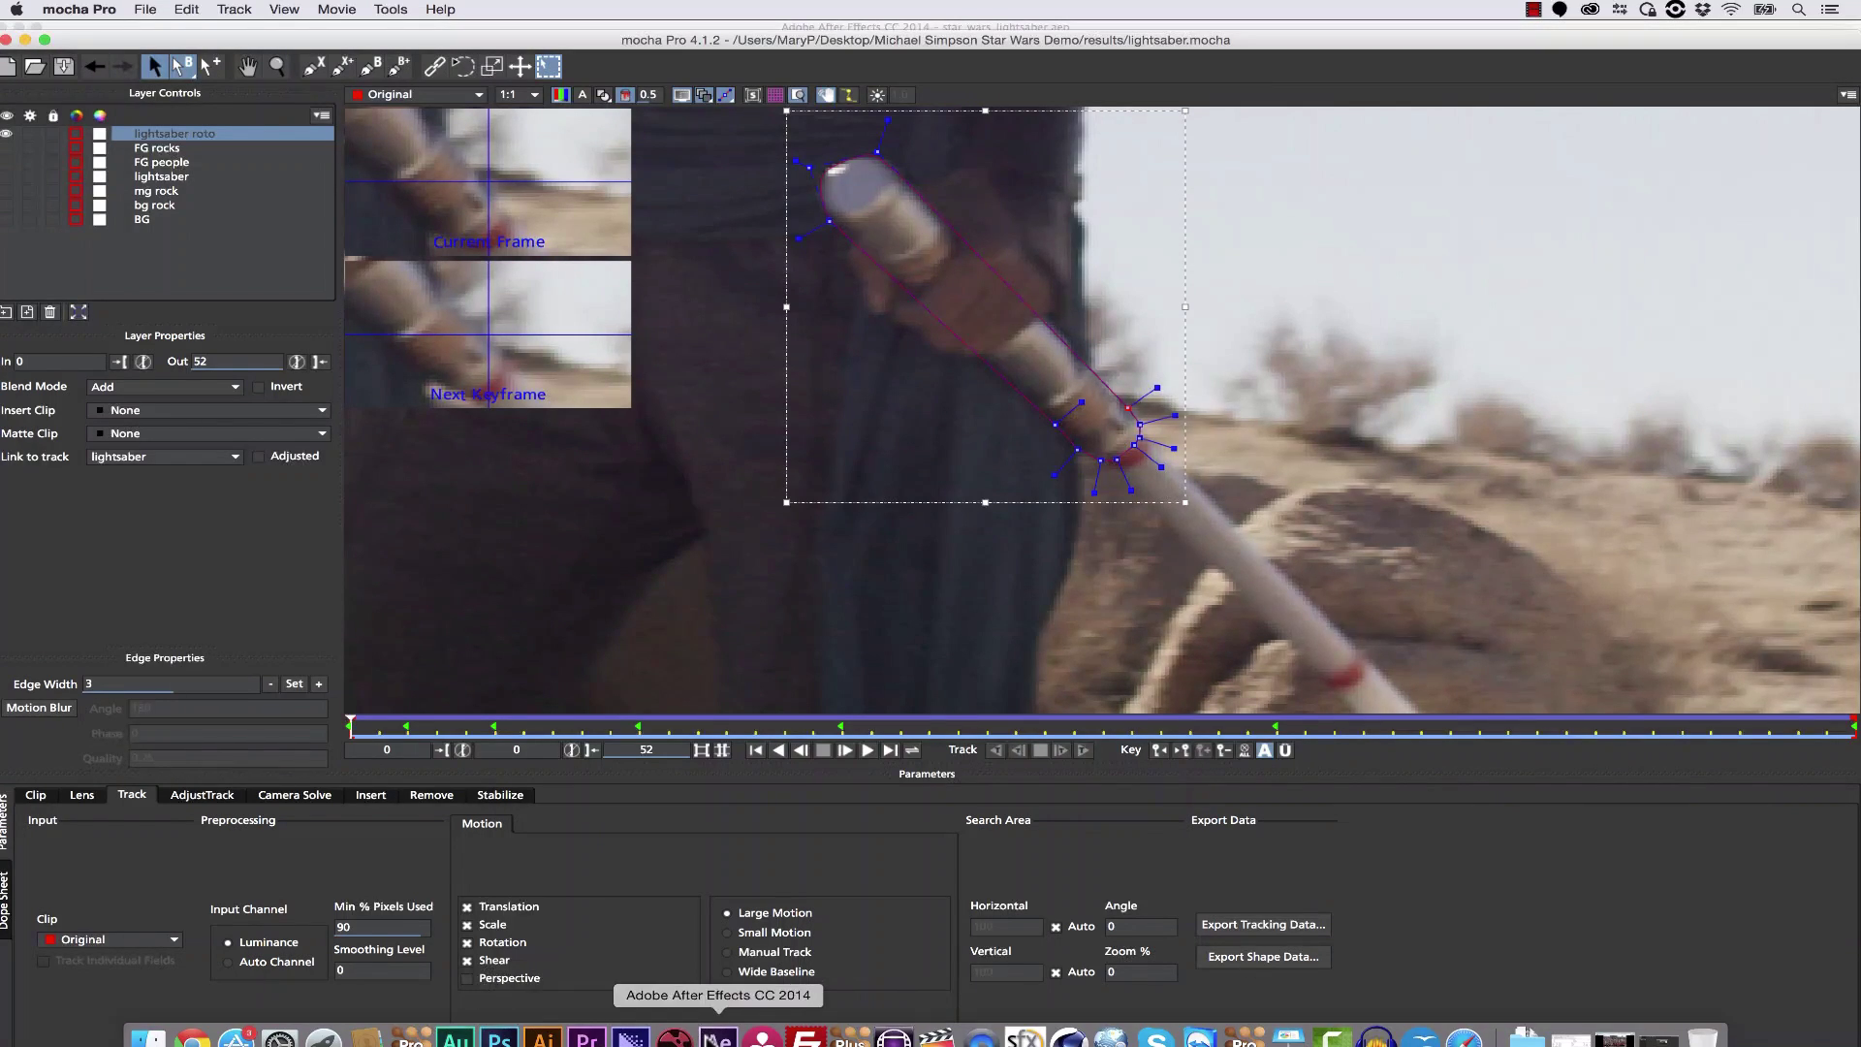
click(722, 1033)
Duplicate the Original.mov layer and place the copy at the top of the layer stack.
click(174, 838)
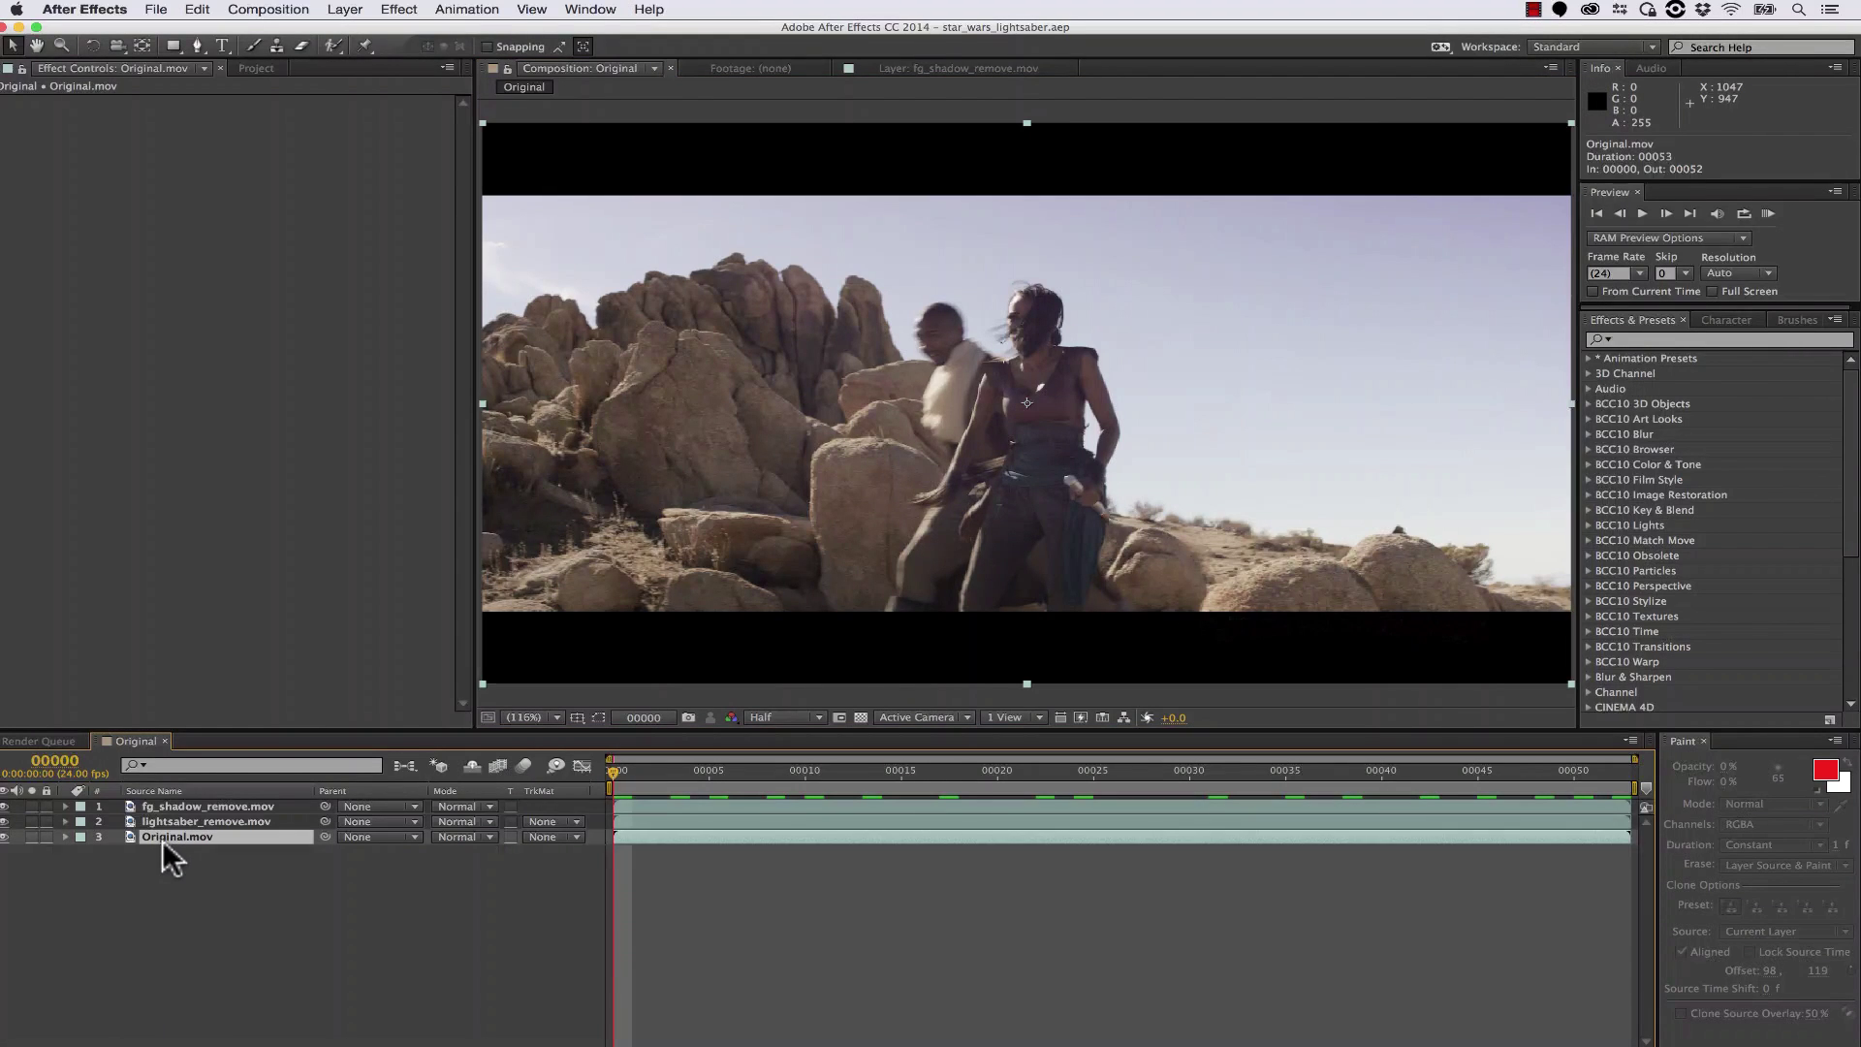
key(ctrl+d)
drag(199, 839, 200, 805)
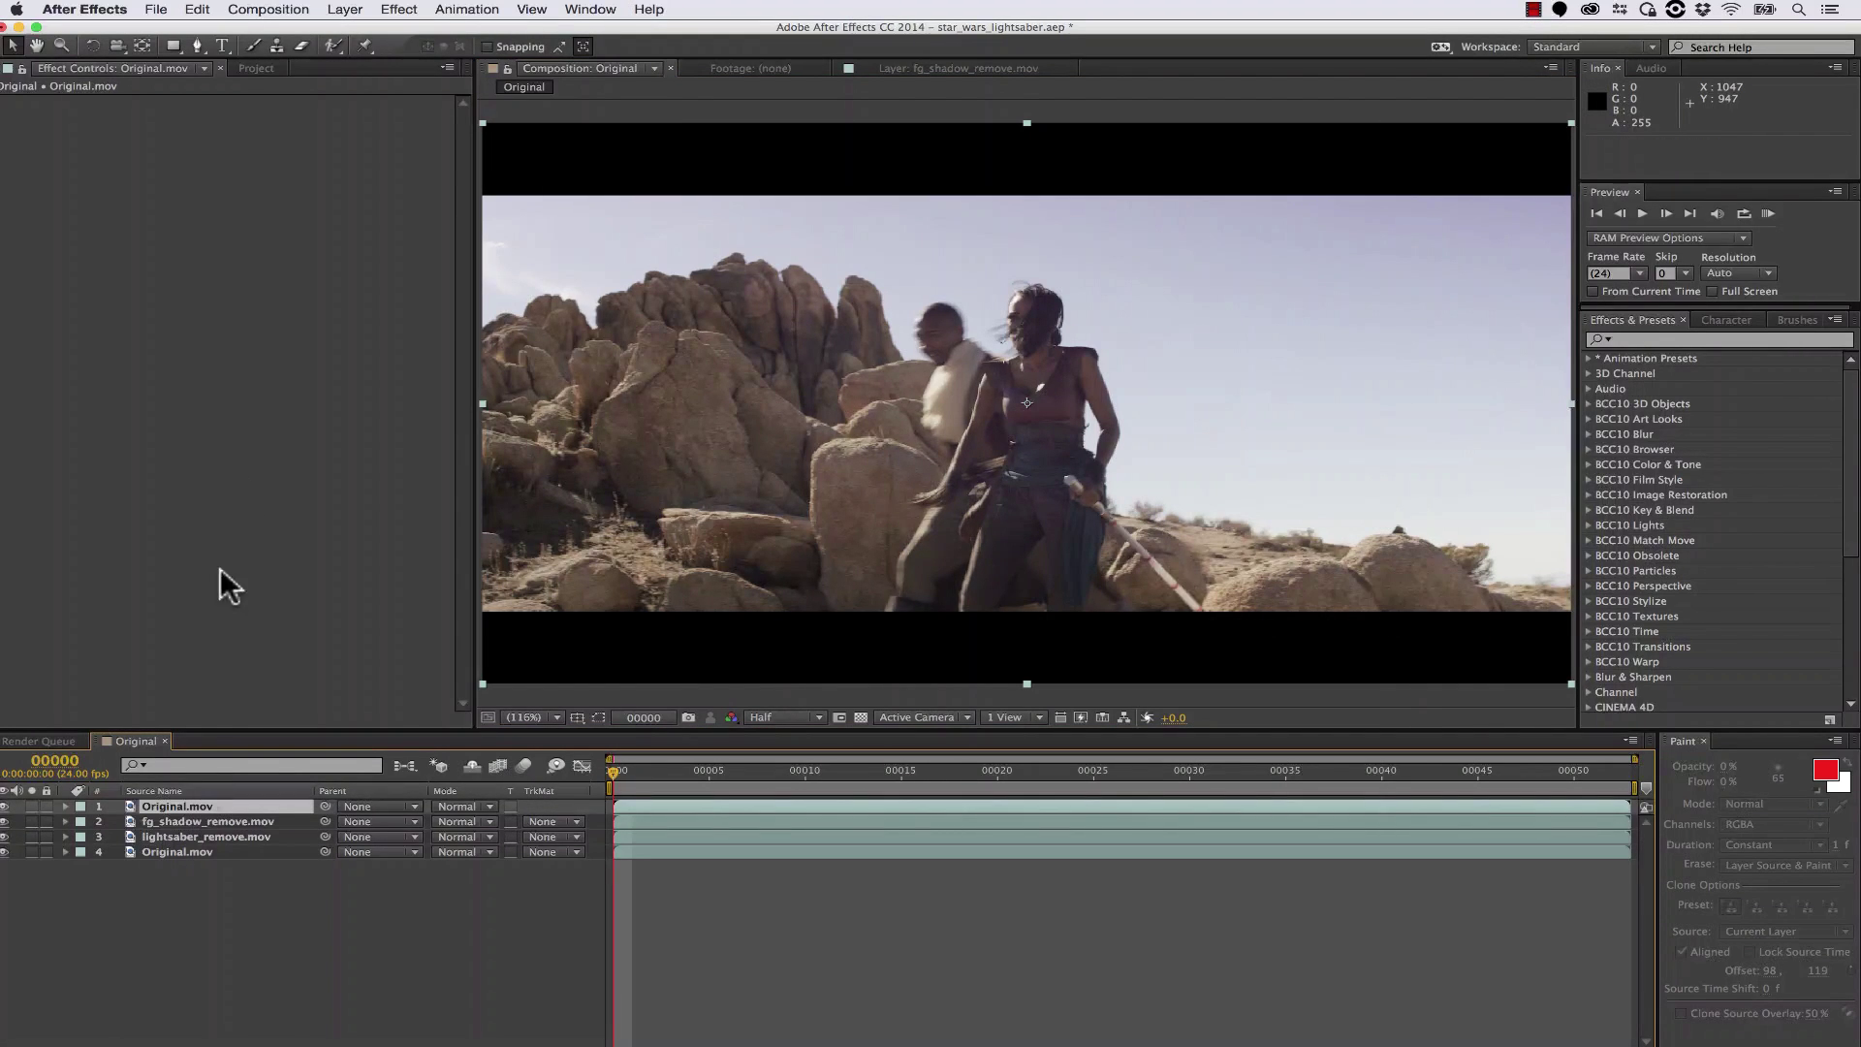
Paste the mocha mask onto the topmost Original.mov layer and preview the composite from the start.
click(197, 10)
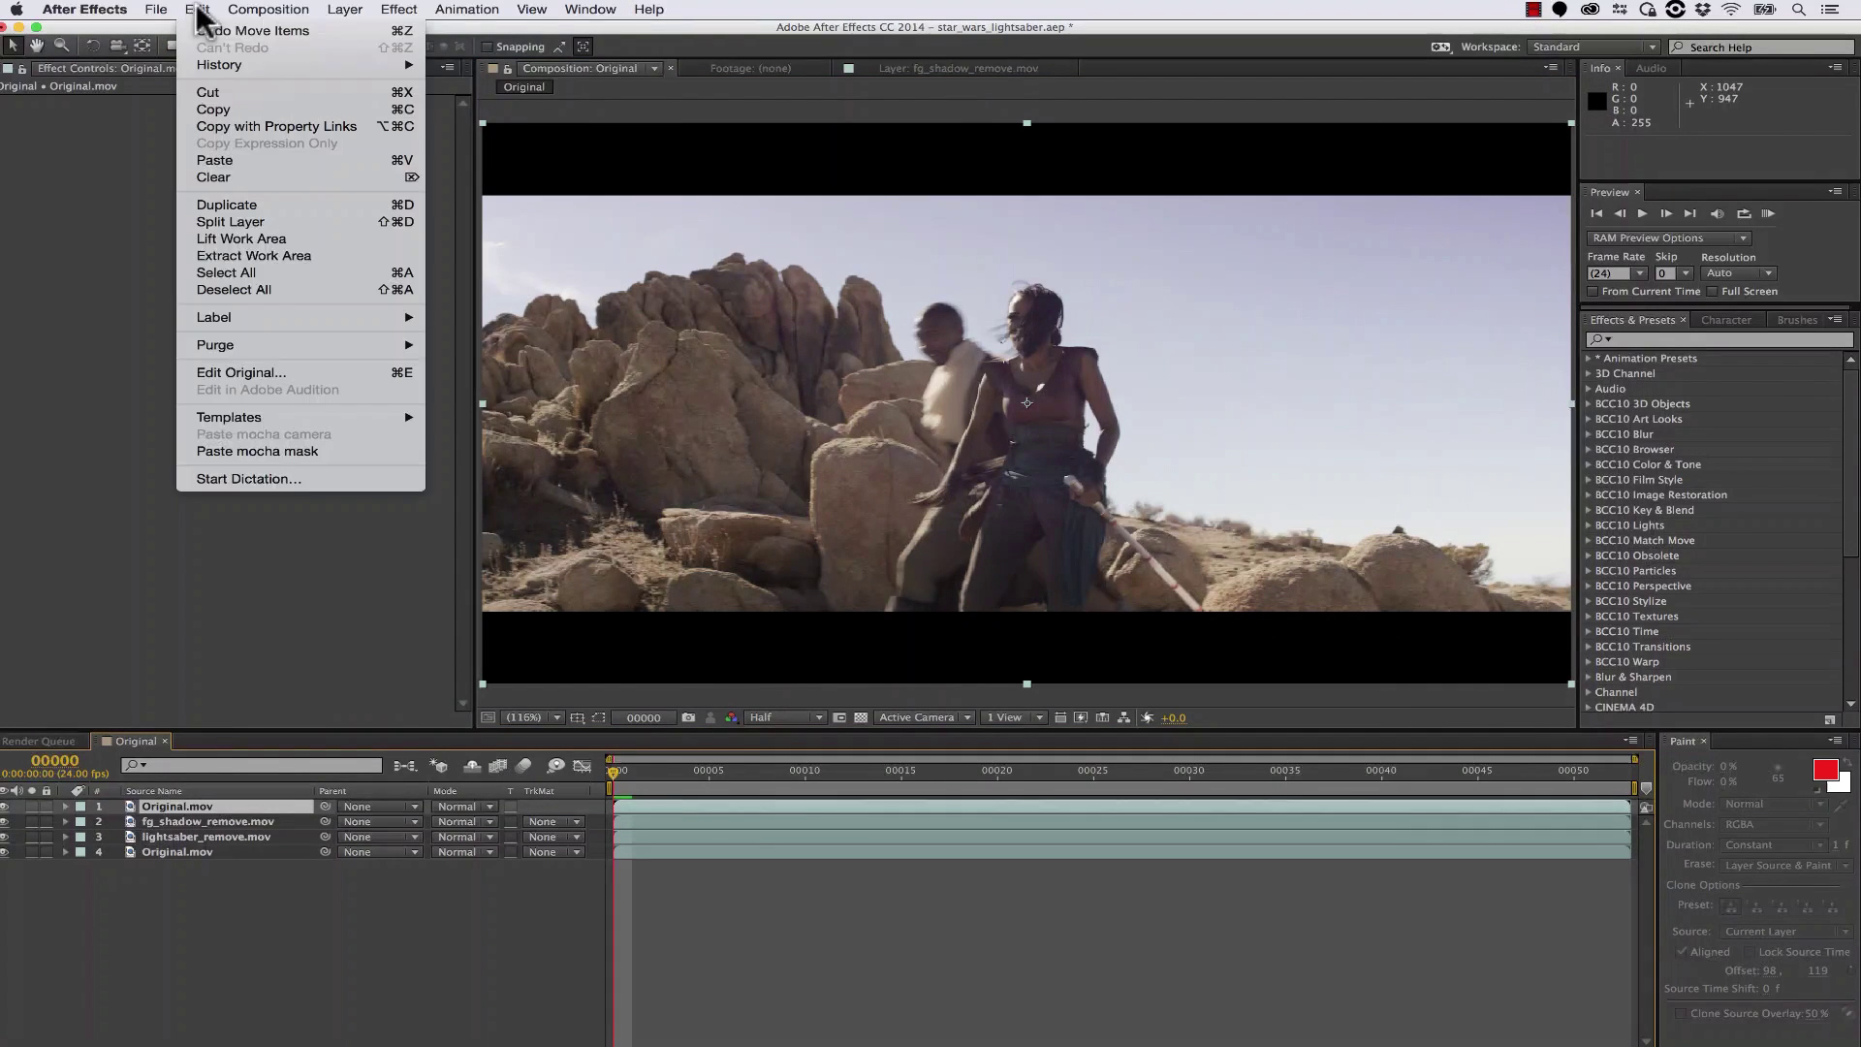
click(268, 468)
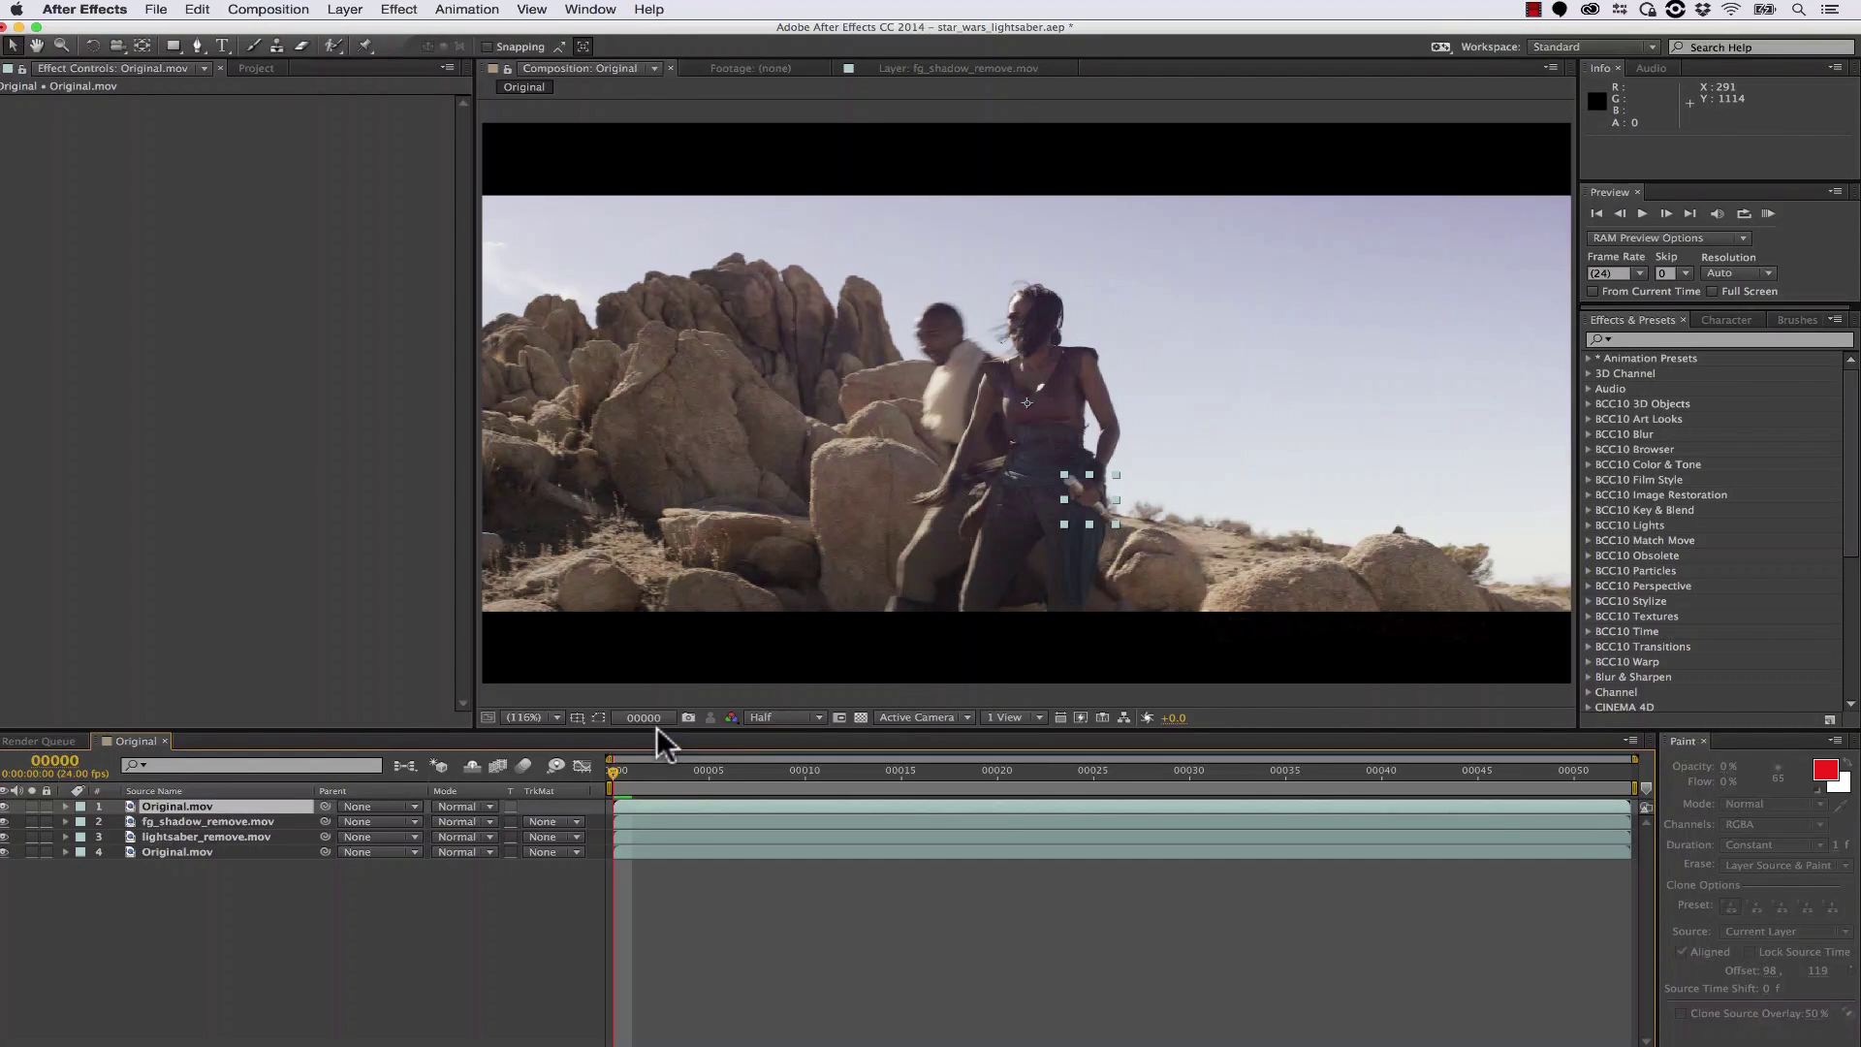
drag(659, 771, 885, 965)
click(553, 943)
key(space)
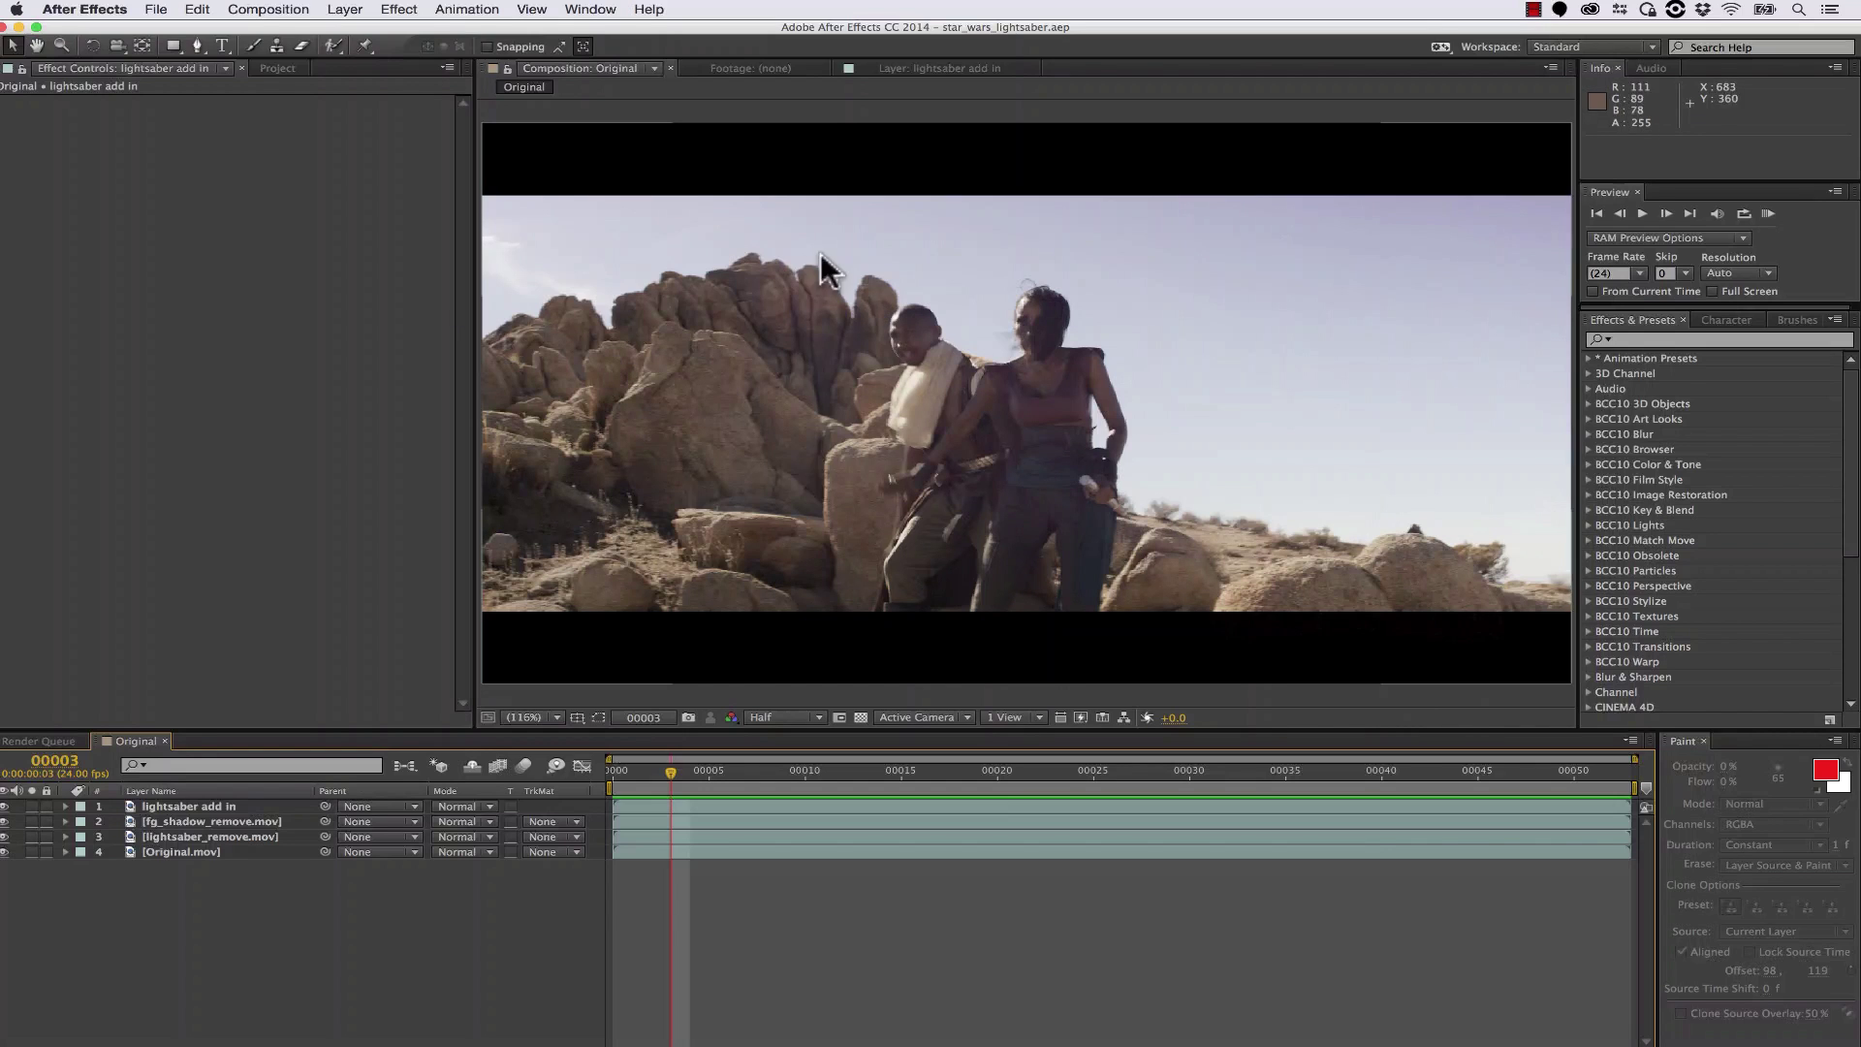
key(Home)
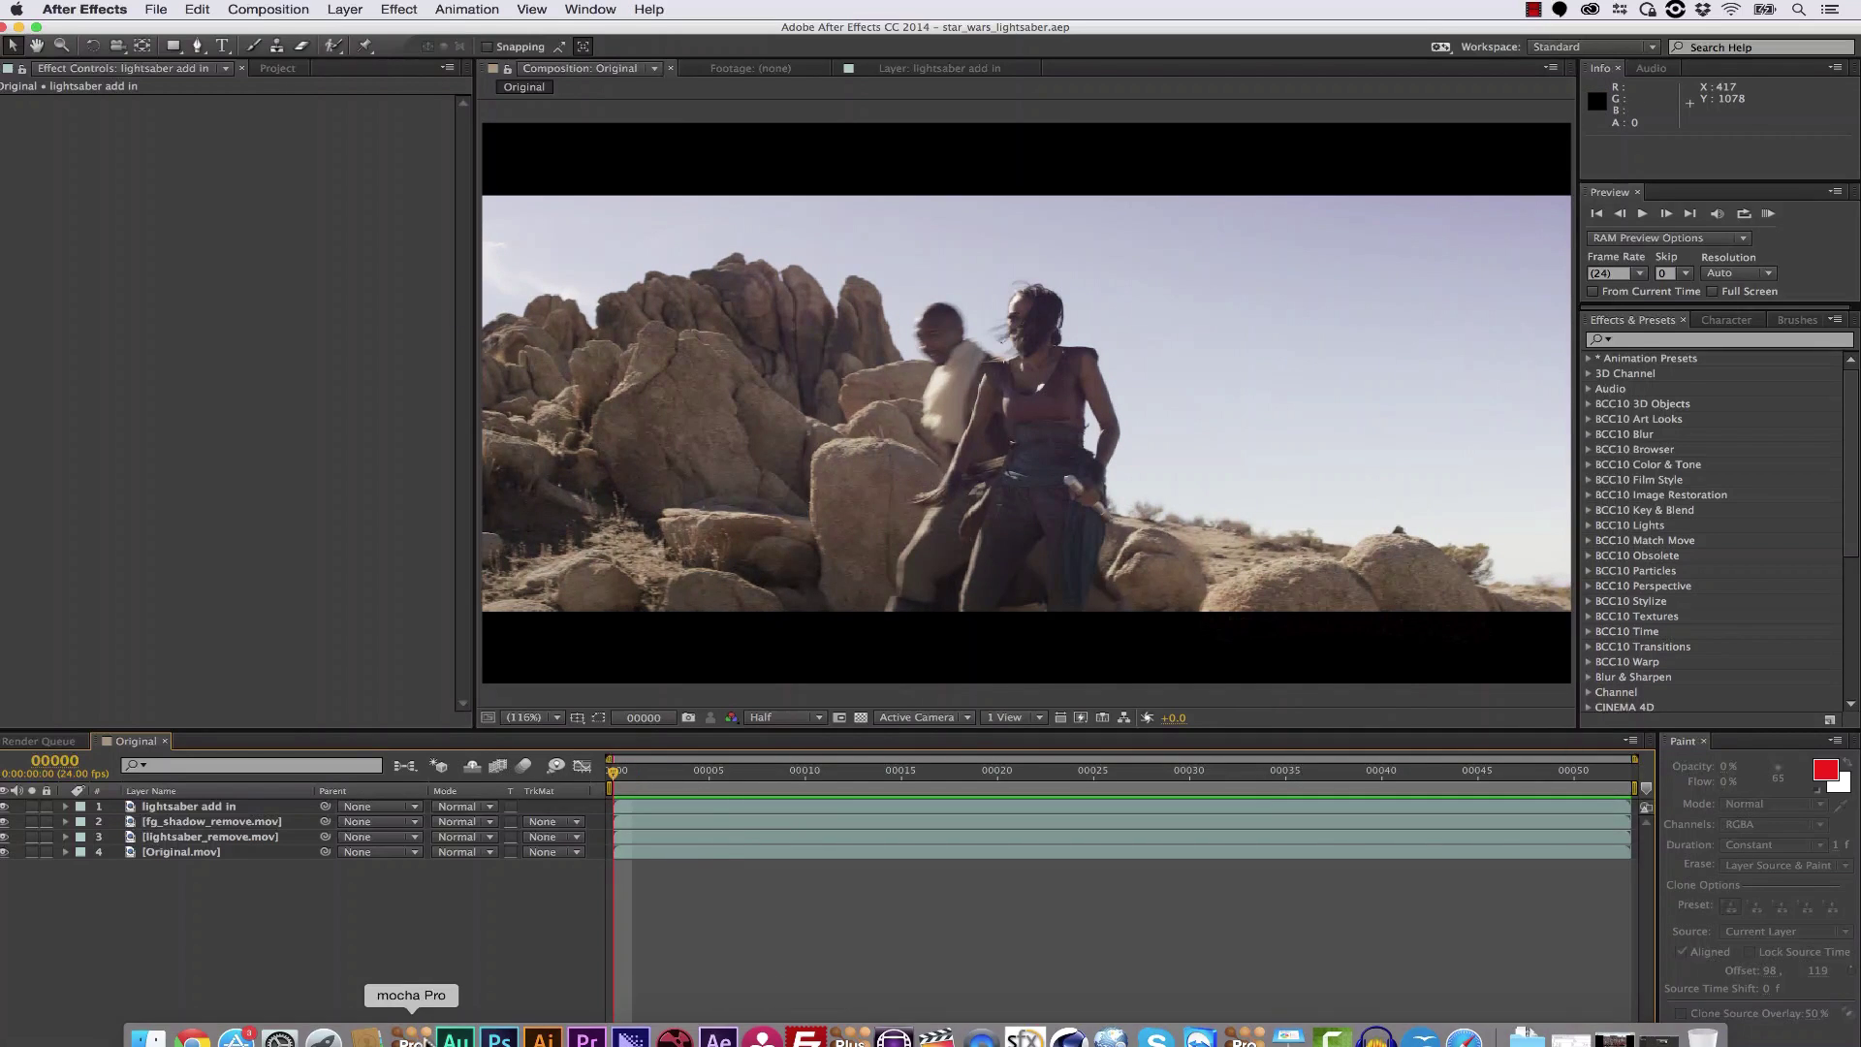
Switch to mocha Pro and duplicate the lightsaber layer, keeping only the copy visible and its tracking switched off.
click(409, 1029)
drag(1042, 288, 1034, 456)
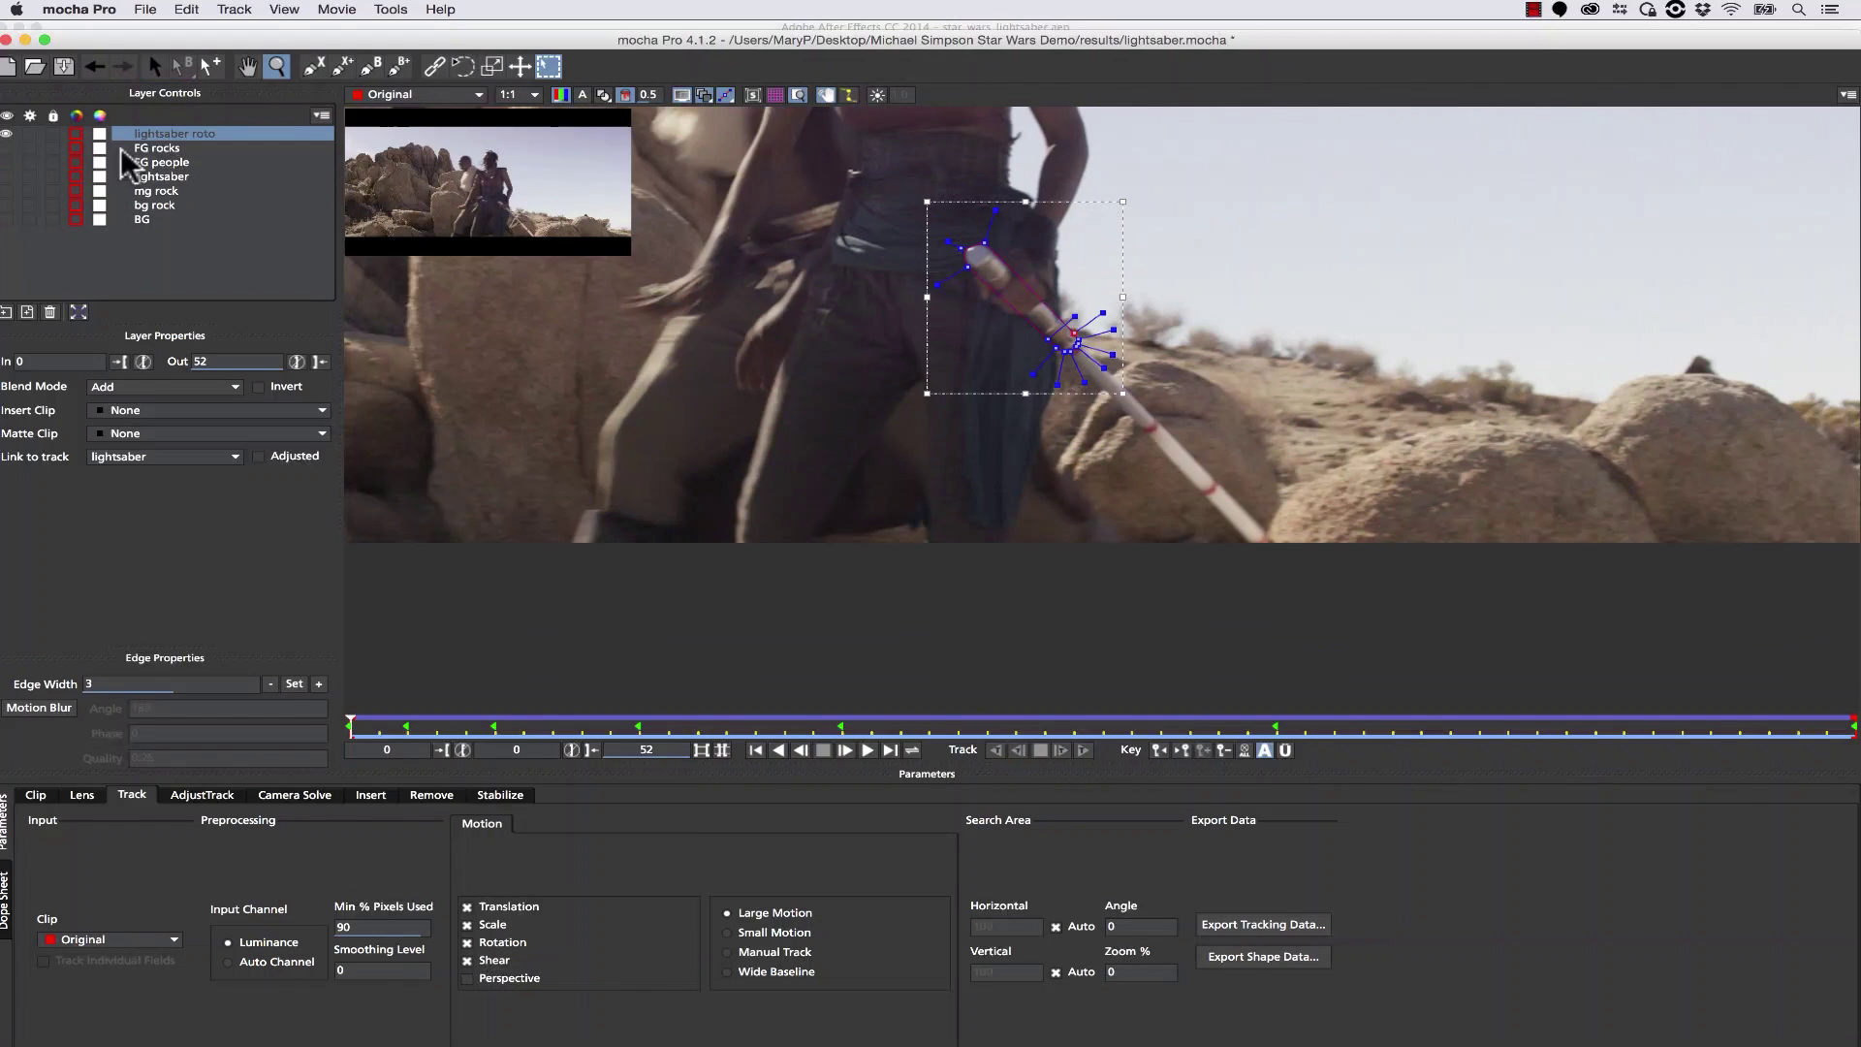
click(171, 176)
click(7, 176)
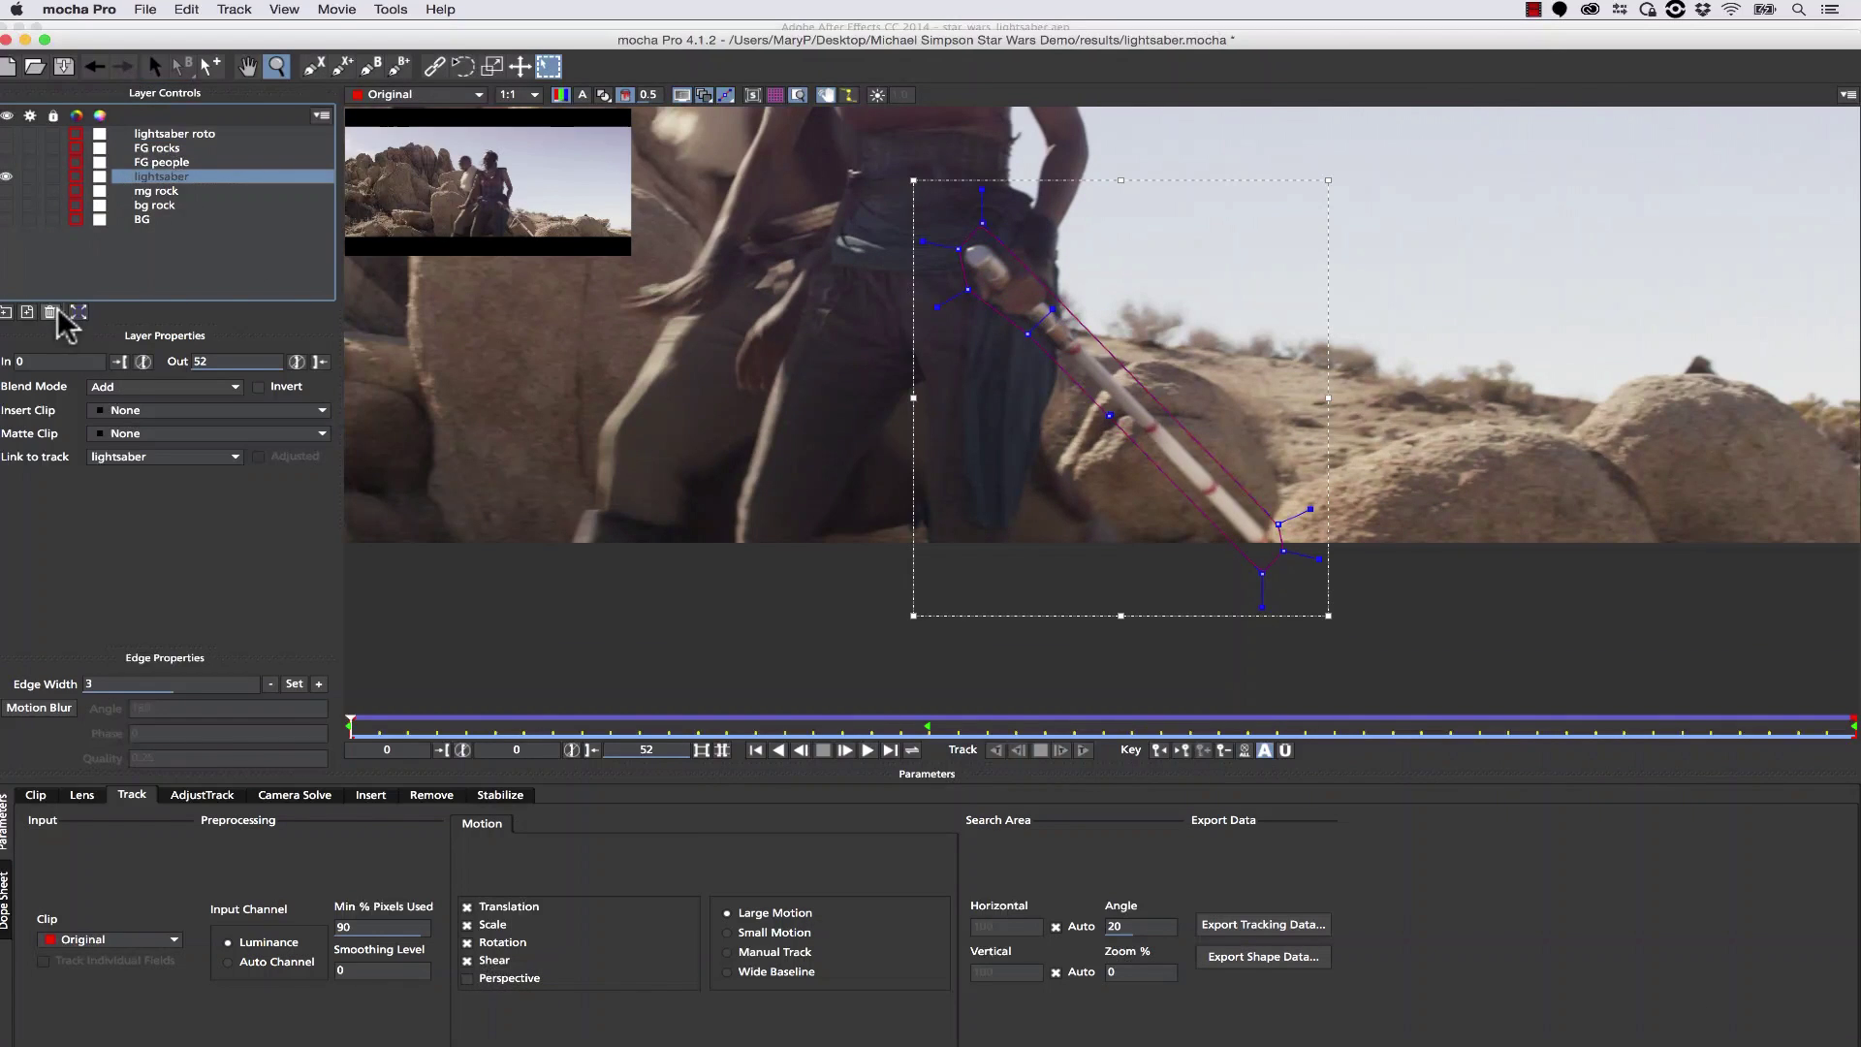
click(27, 312)
click(8, 190)
click(29, 177)
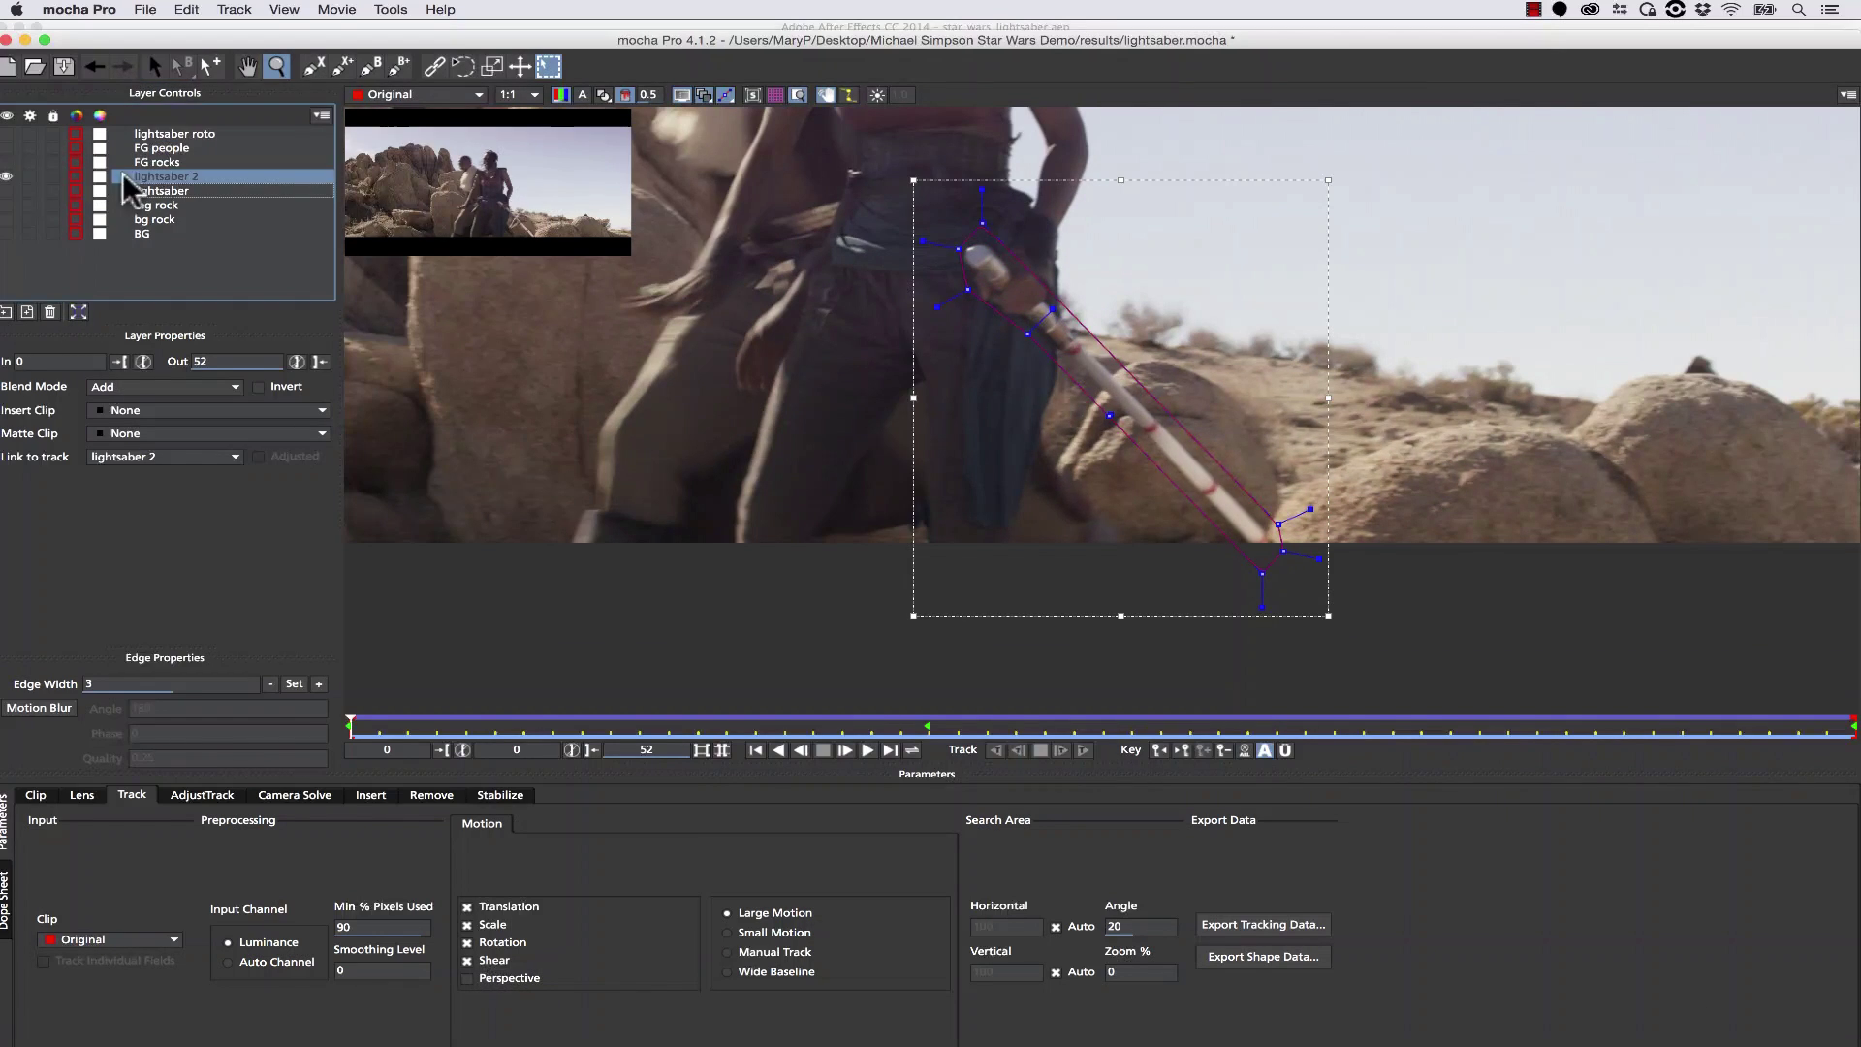
Rename the duplicated lightsaber layer as lightsaber beam roto.
double_click(130, 178)
click(209, 176)
key(BackSpace)
text(beam roto)
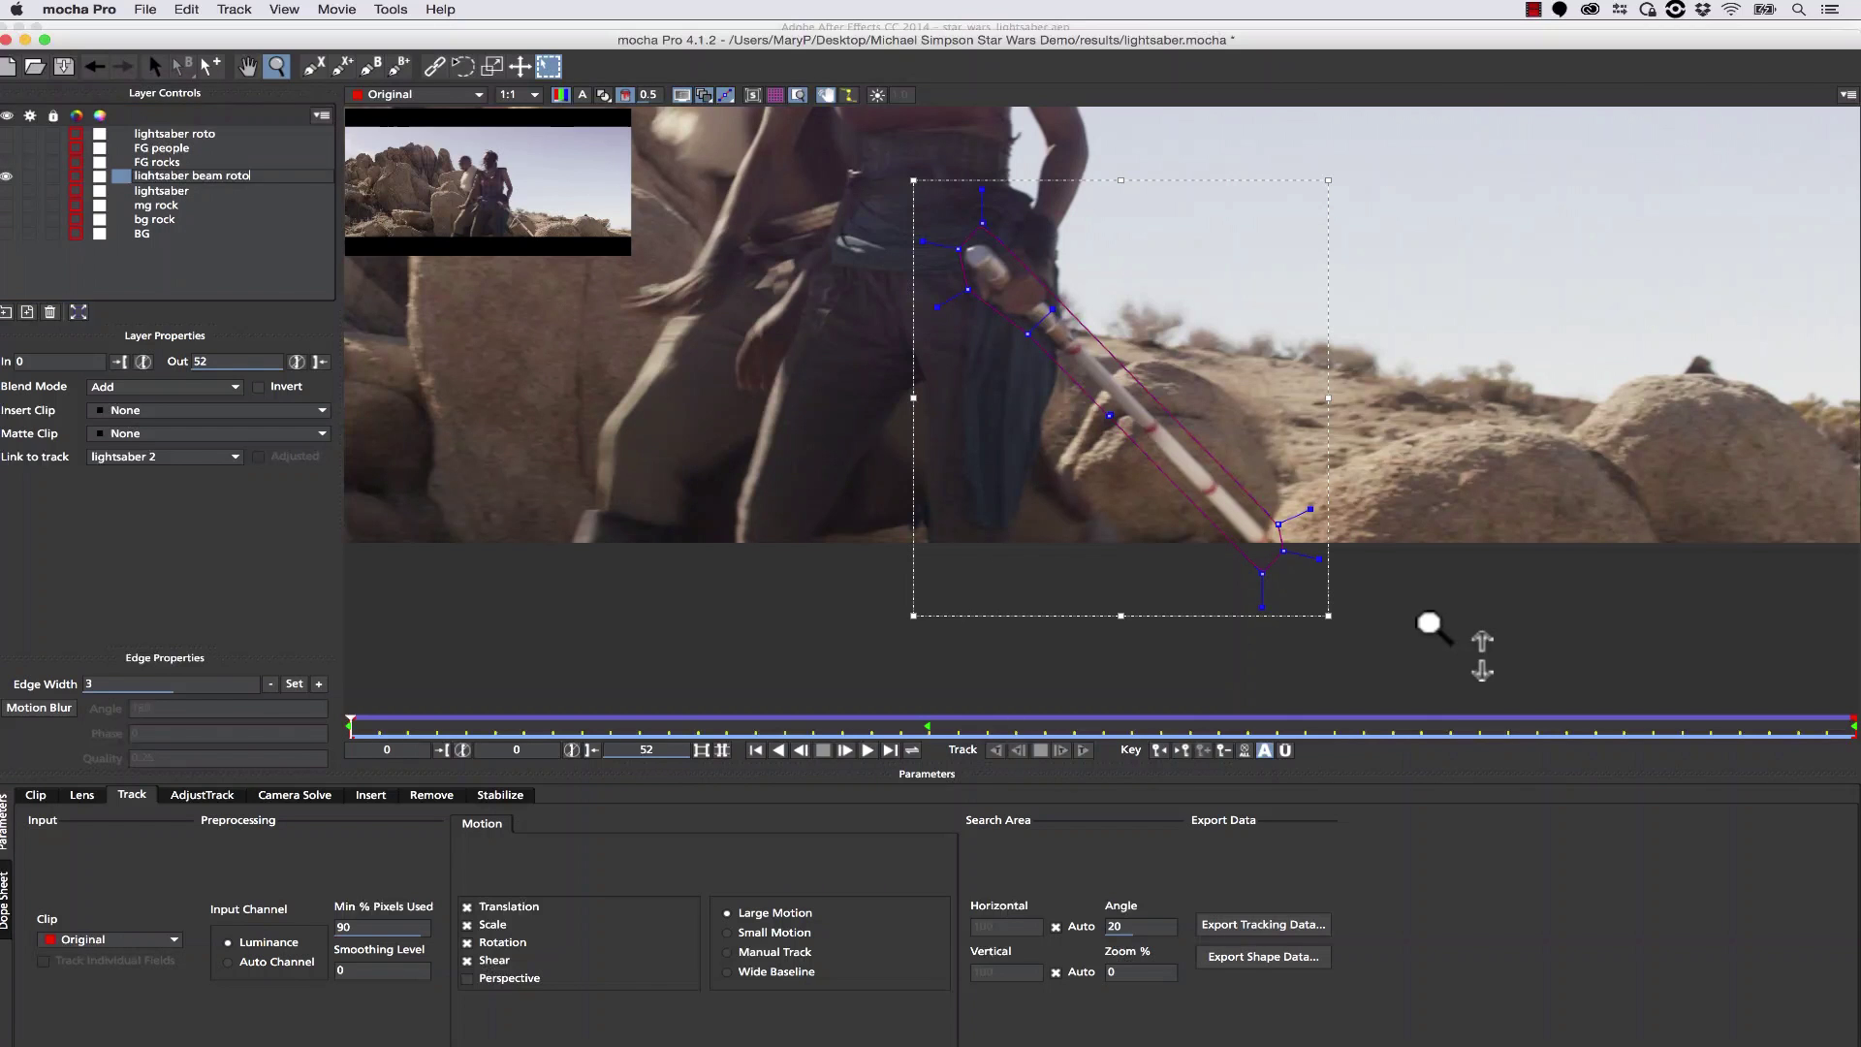
Reshape the lightsaber beam roto spline to fit only the blade, deleting the surplus points at the hilt end.
drag(1429, 623, 1289, 281)
click(154, 68)
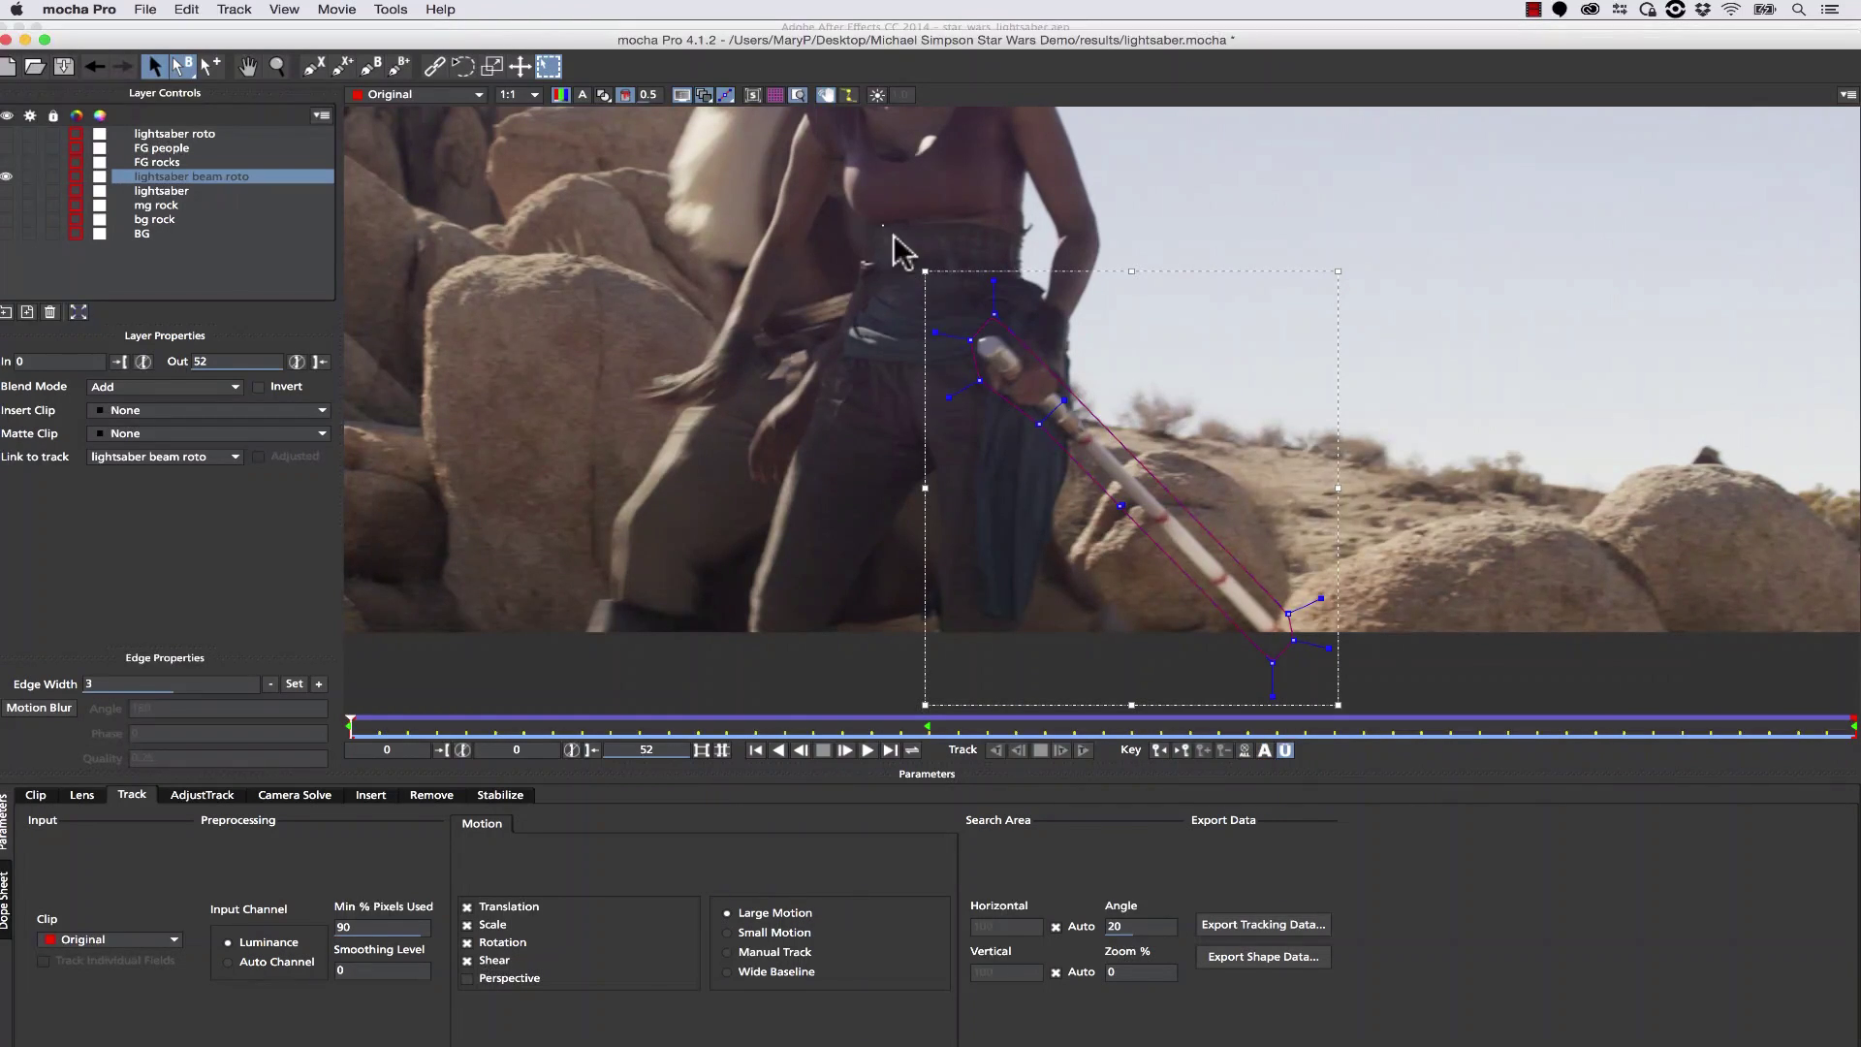
drag(1318, 648, 1282, 652)
drag(1288, 614, 1291, 625)
drag(1012, 312, 966, 257)
key(Delete)
drag(948, 349, 1071, 438)
drag(1000, 317, 1087, 387)
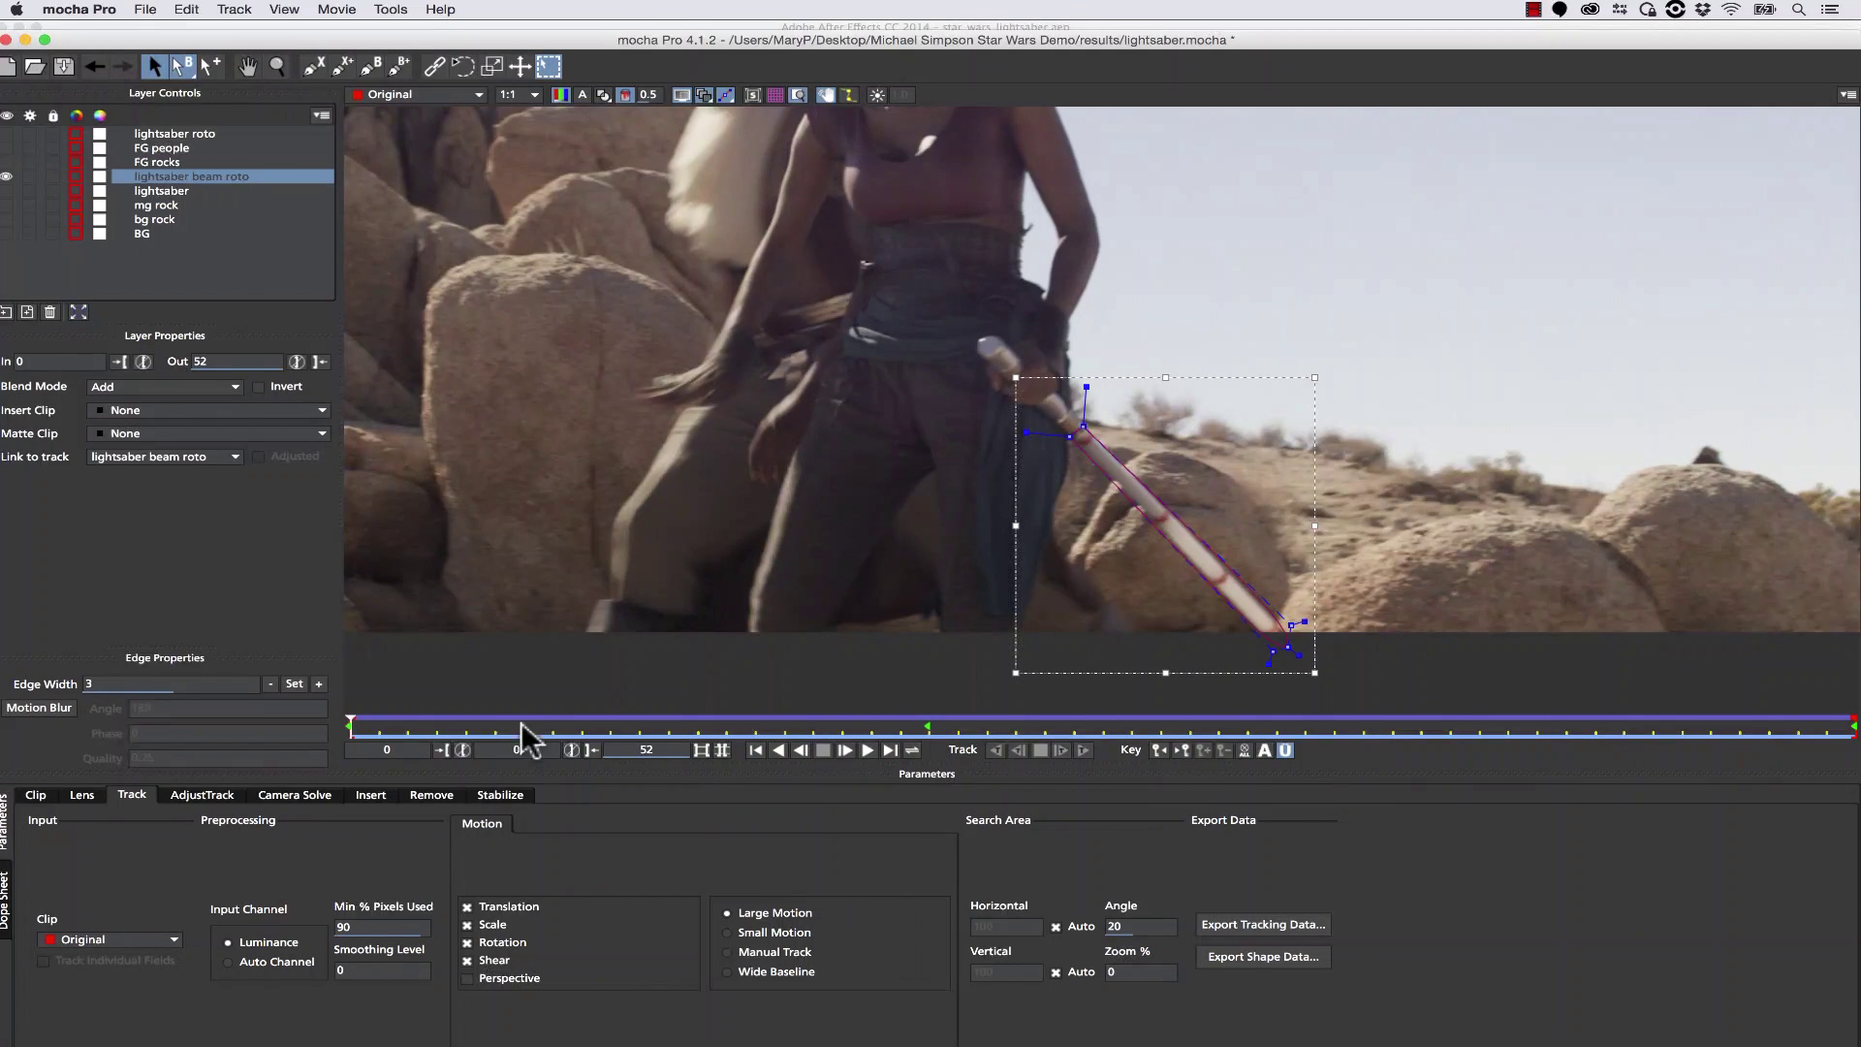
Fit both ends of the lightsaber beam roto shape to the blade at frame 20 and again at frame 0.
drag(350, 726, 928, 729)
drag(1047, 545, 1077, 436)
drag(1357, 417, 1380, 435)
click(1378, 415)
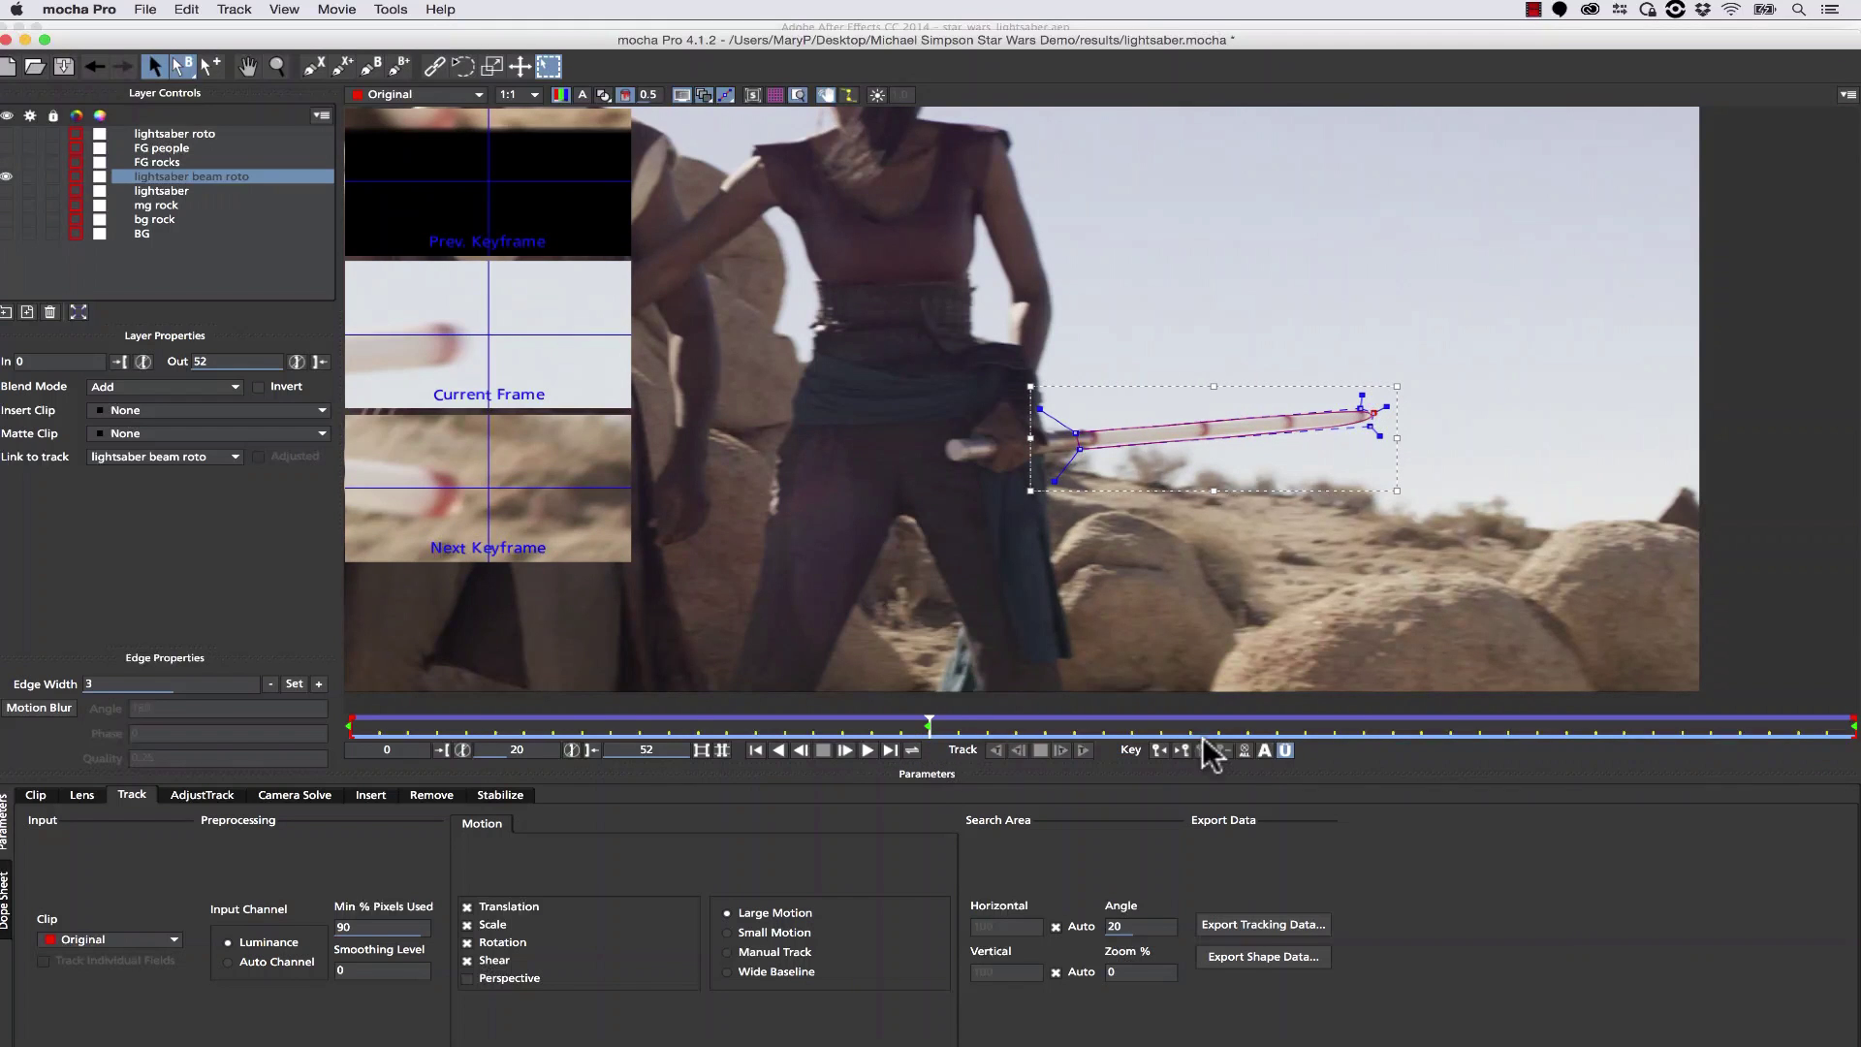
drag(925, 729, 350, 729)
drag(1117, 327, 1083, 431)
mouse_move(1297, 618)
mouse_down()
mouse_move(1271, 657)
mouse_move(1290, 650)
mouse_up()
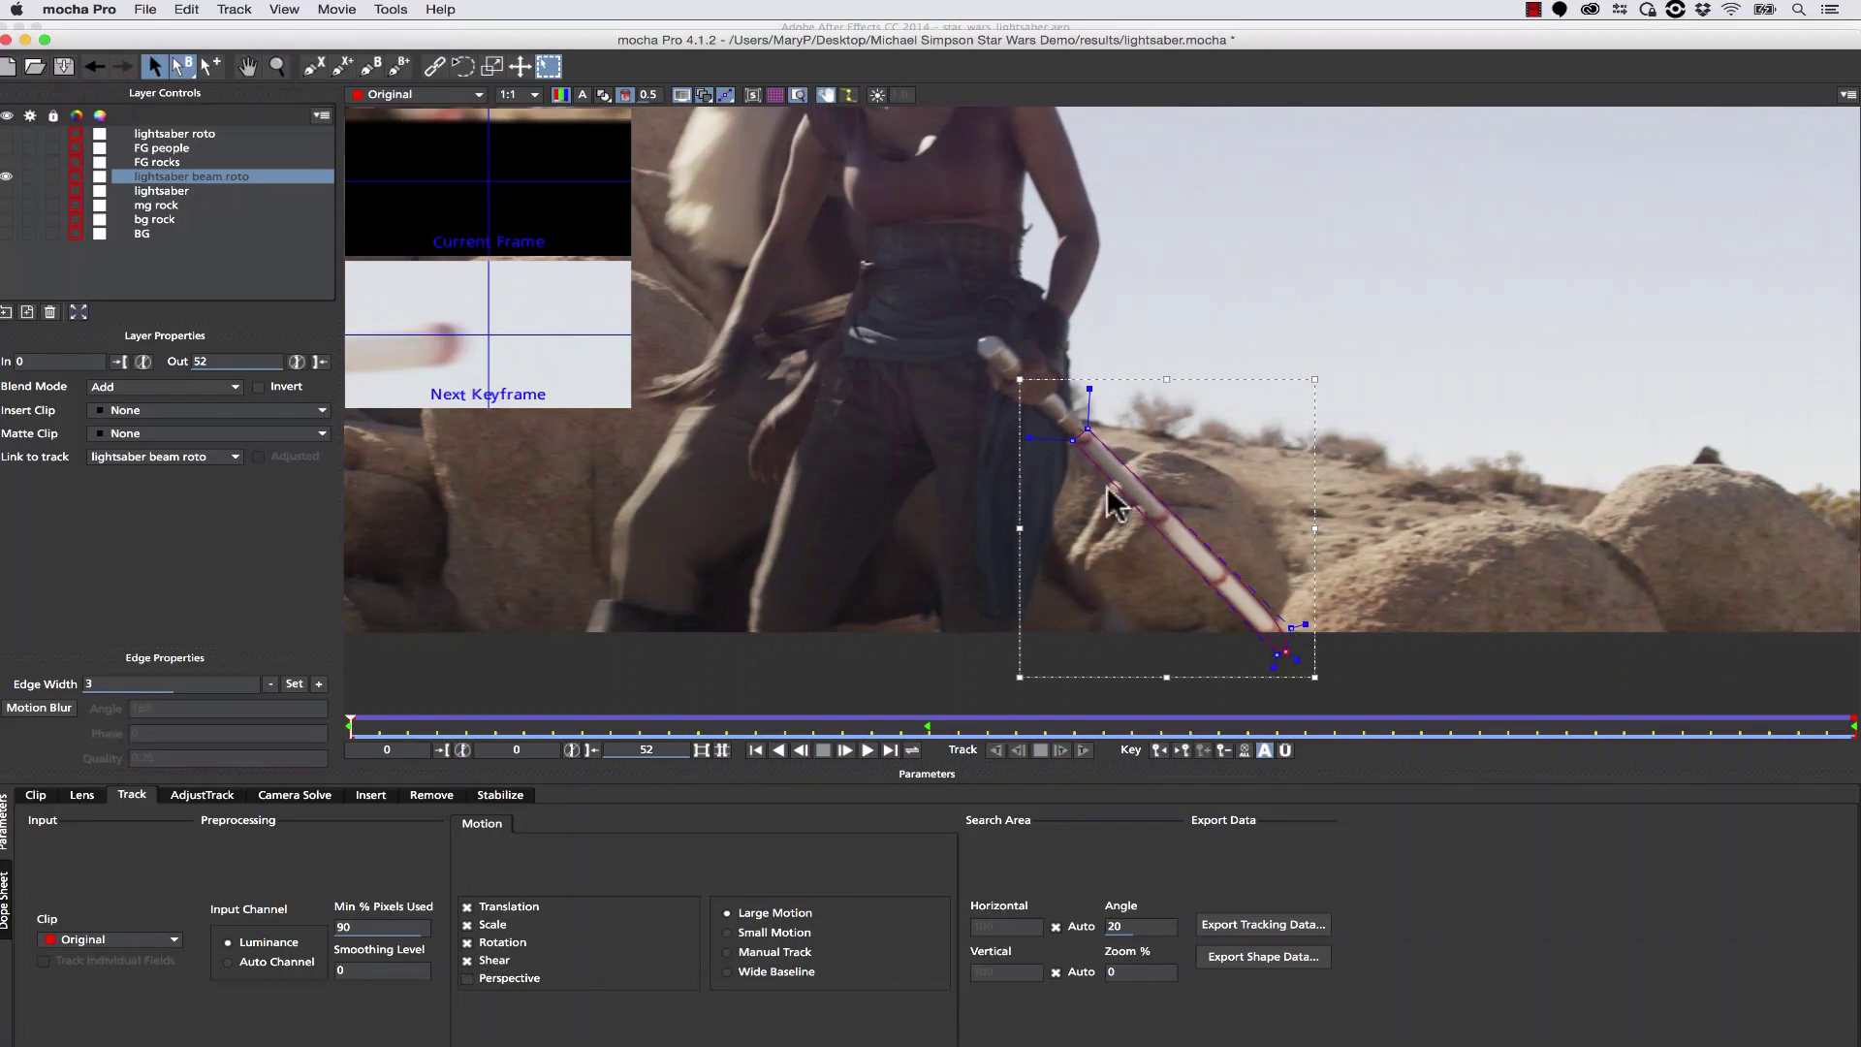
Adjust the beam shape's hilt end at the last frame and about frame 34, and hide the zoom windows.
drag(378, 732, 1855, 733)
drag(1115, 485, 1029, 386)
drag(1059, 420, 1085, 445)
click(1336, 732)
drag(1336, 733, 252, 584)
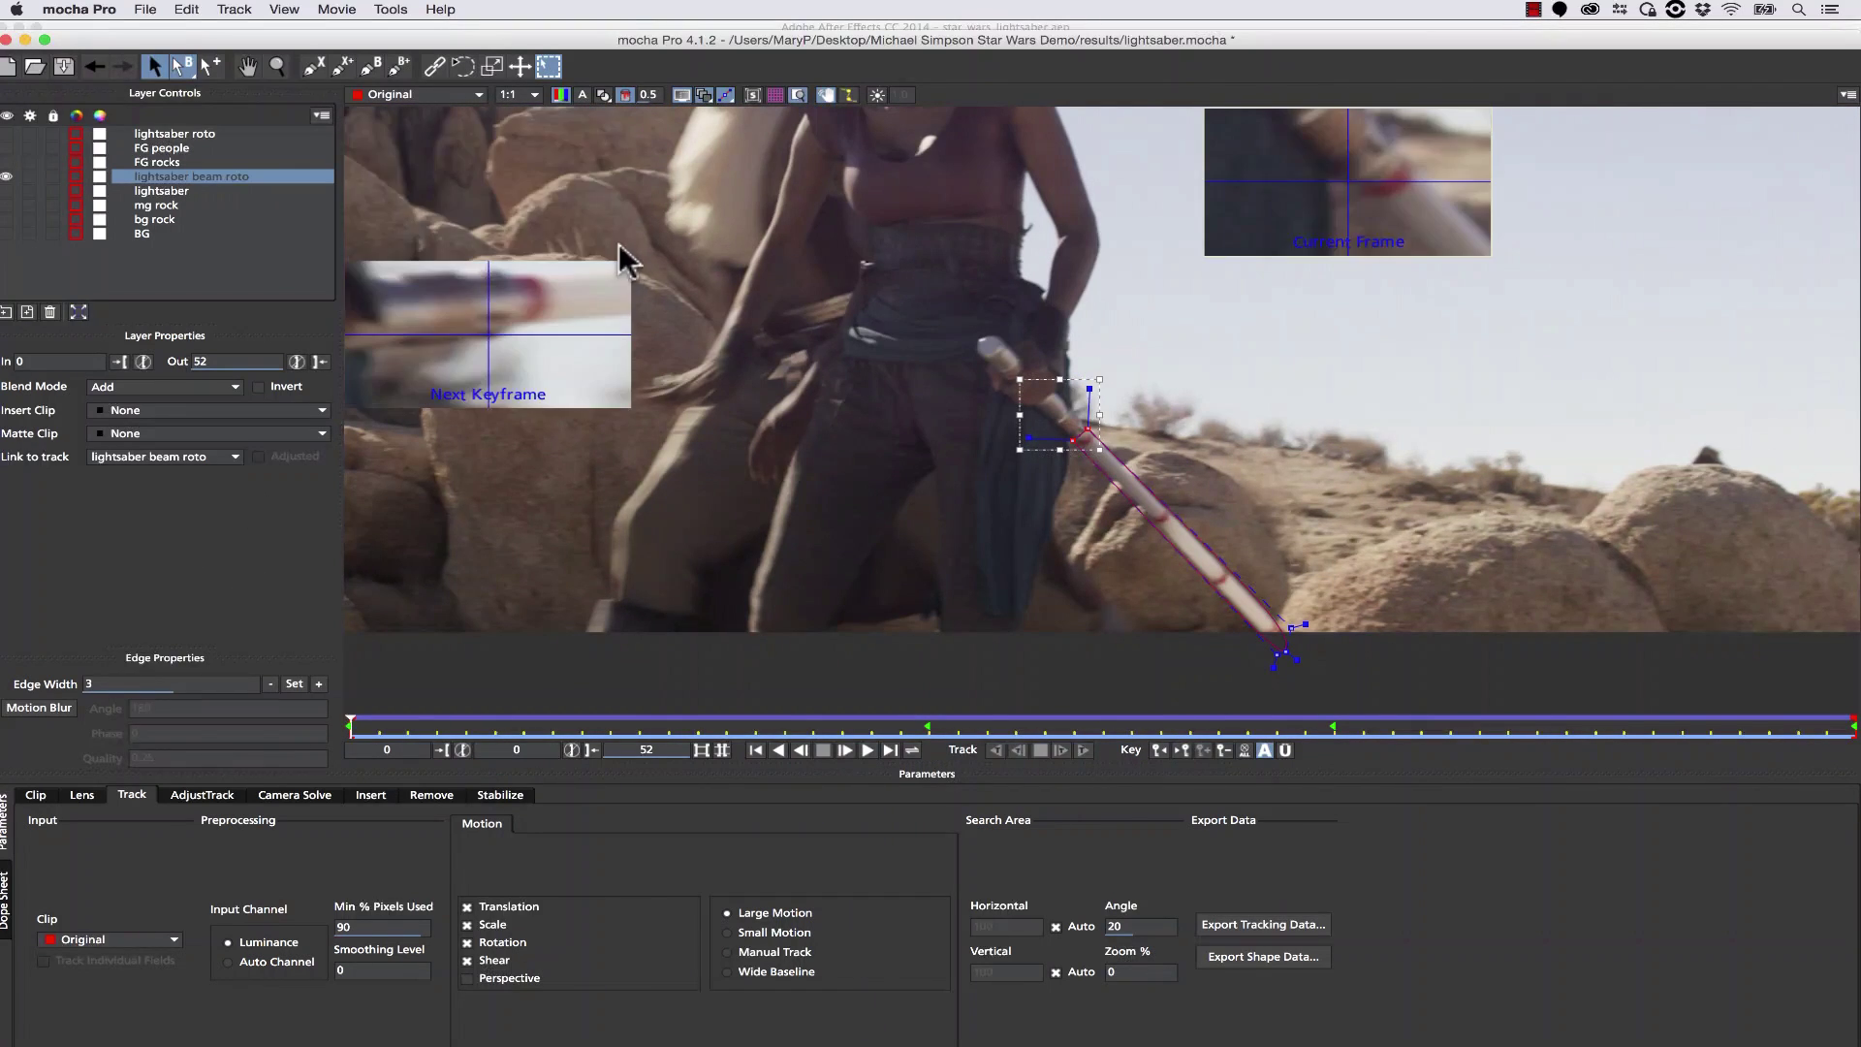
click(798, 95)
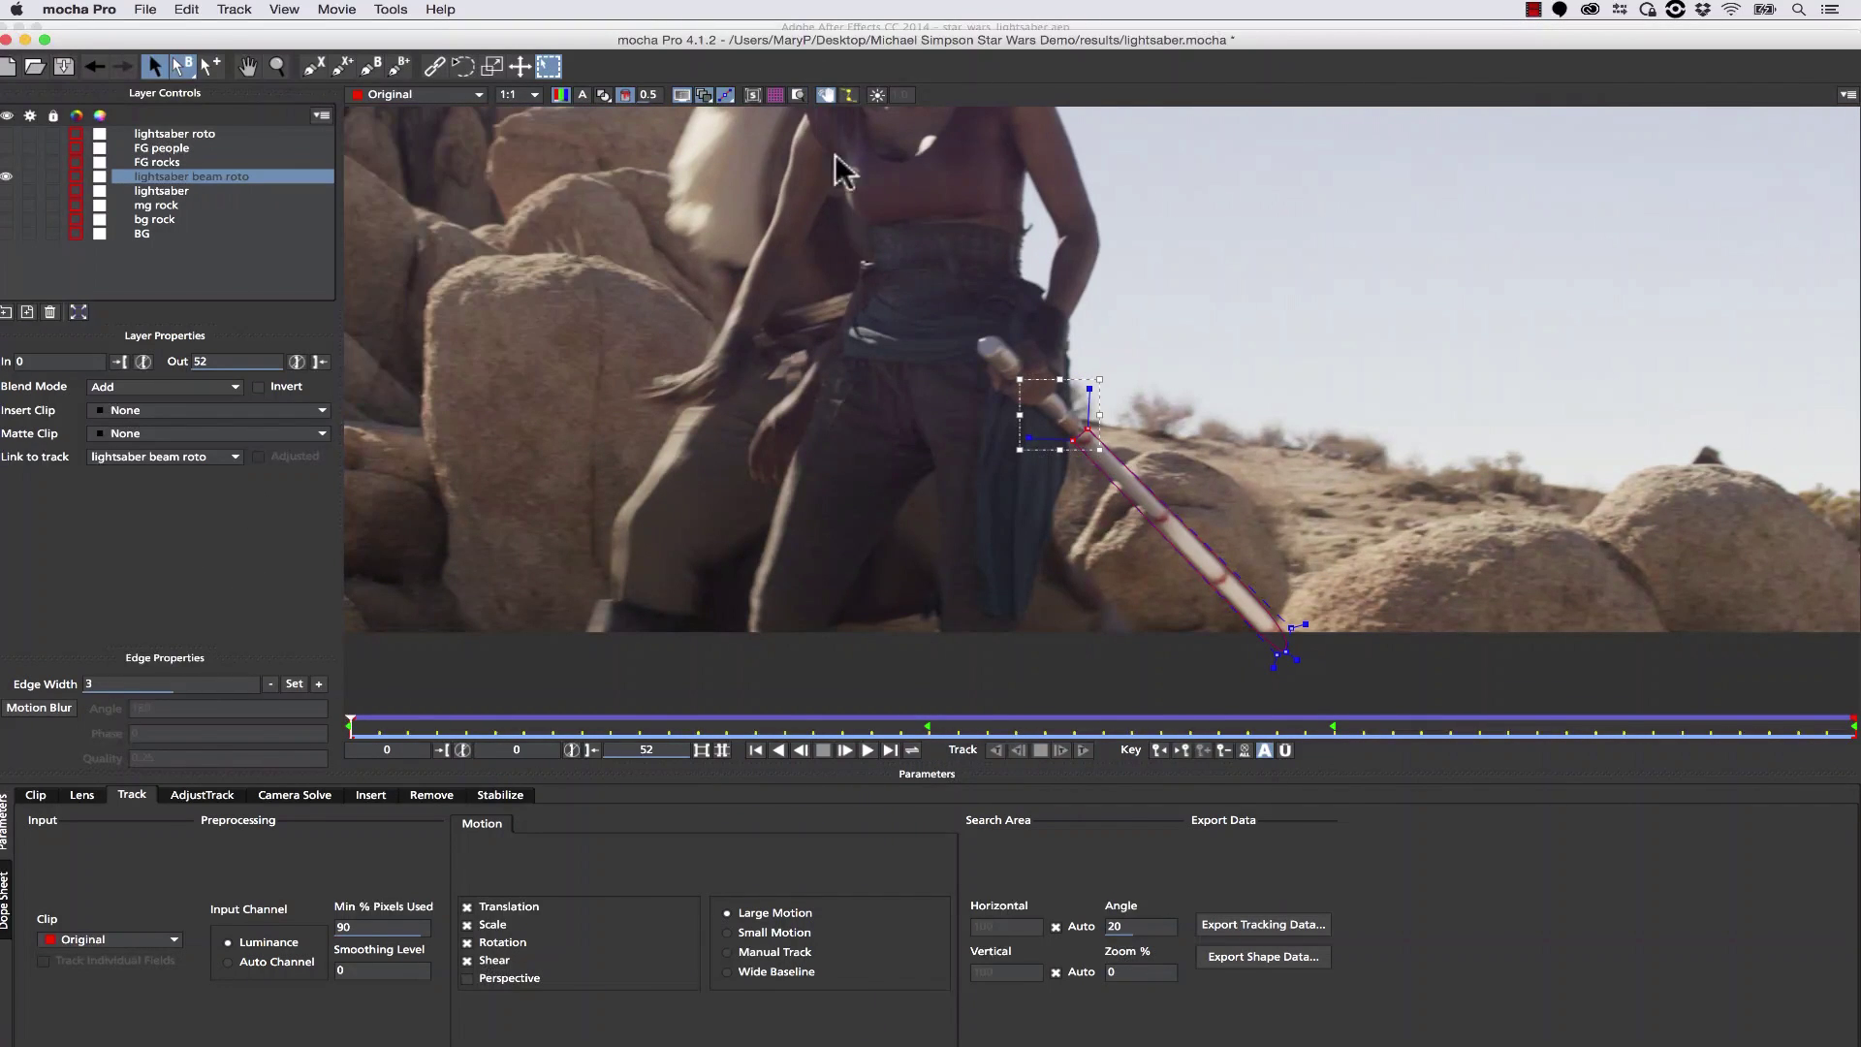
Copy the lightsaber beam roto layer's mocha shape data for AE to the clipboard, exporting only the selected layer.
click(1299, 960)
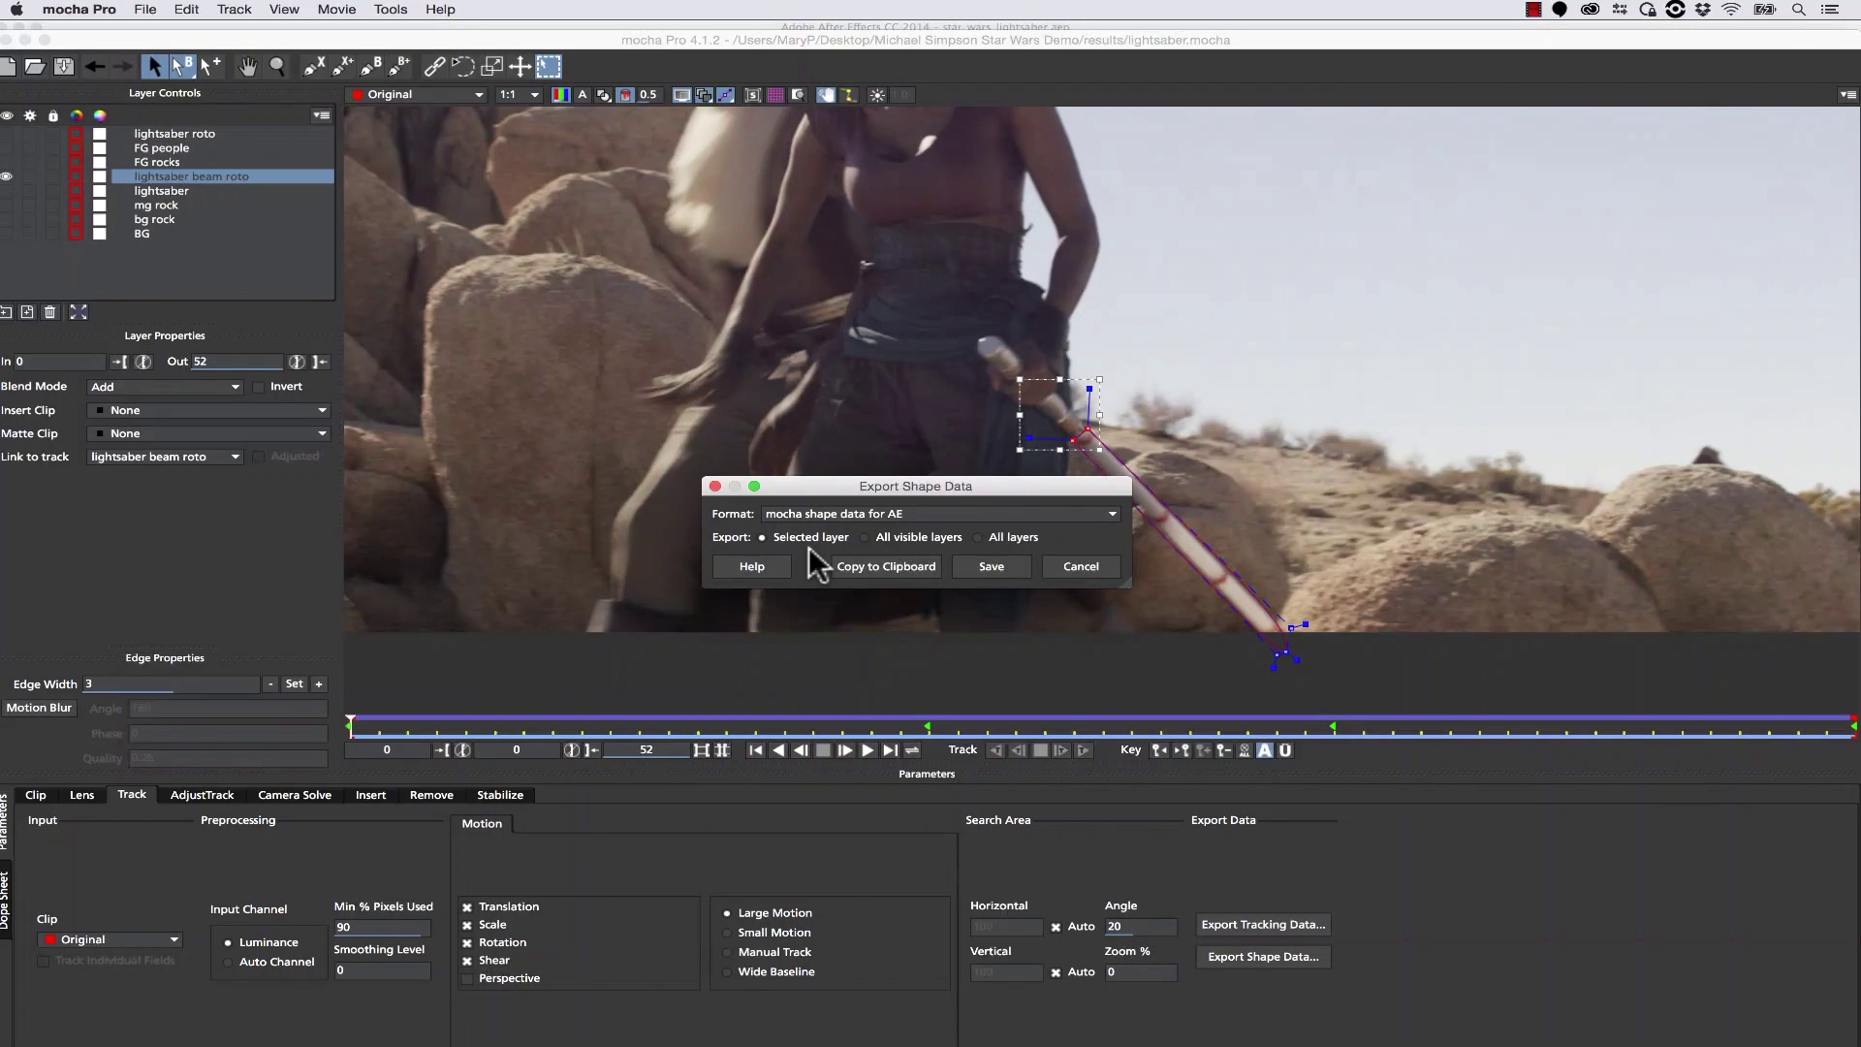
click(886, 562)
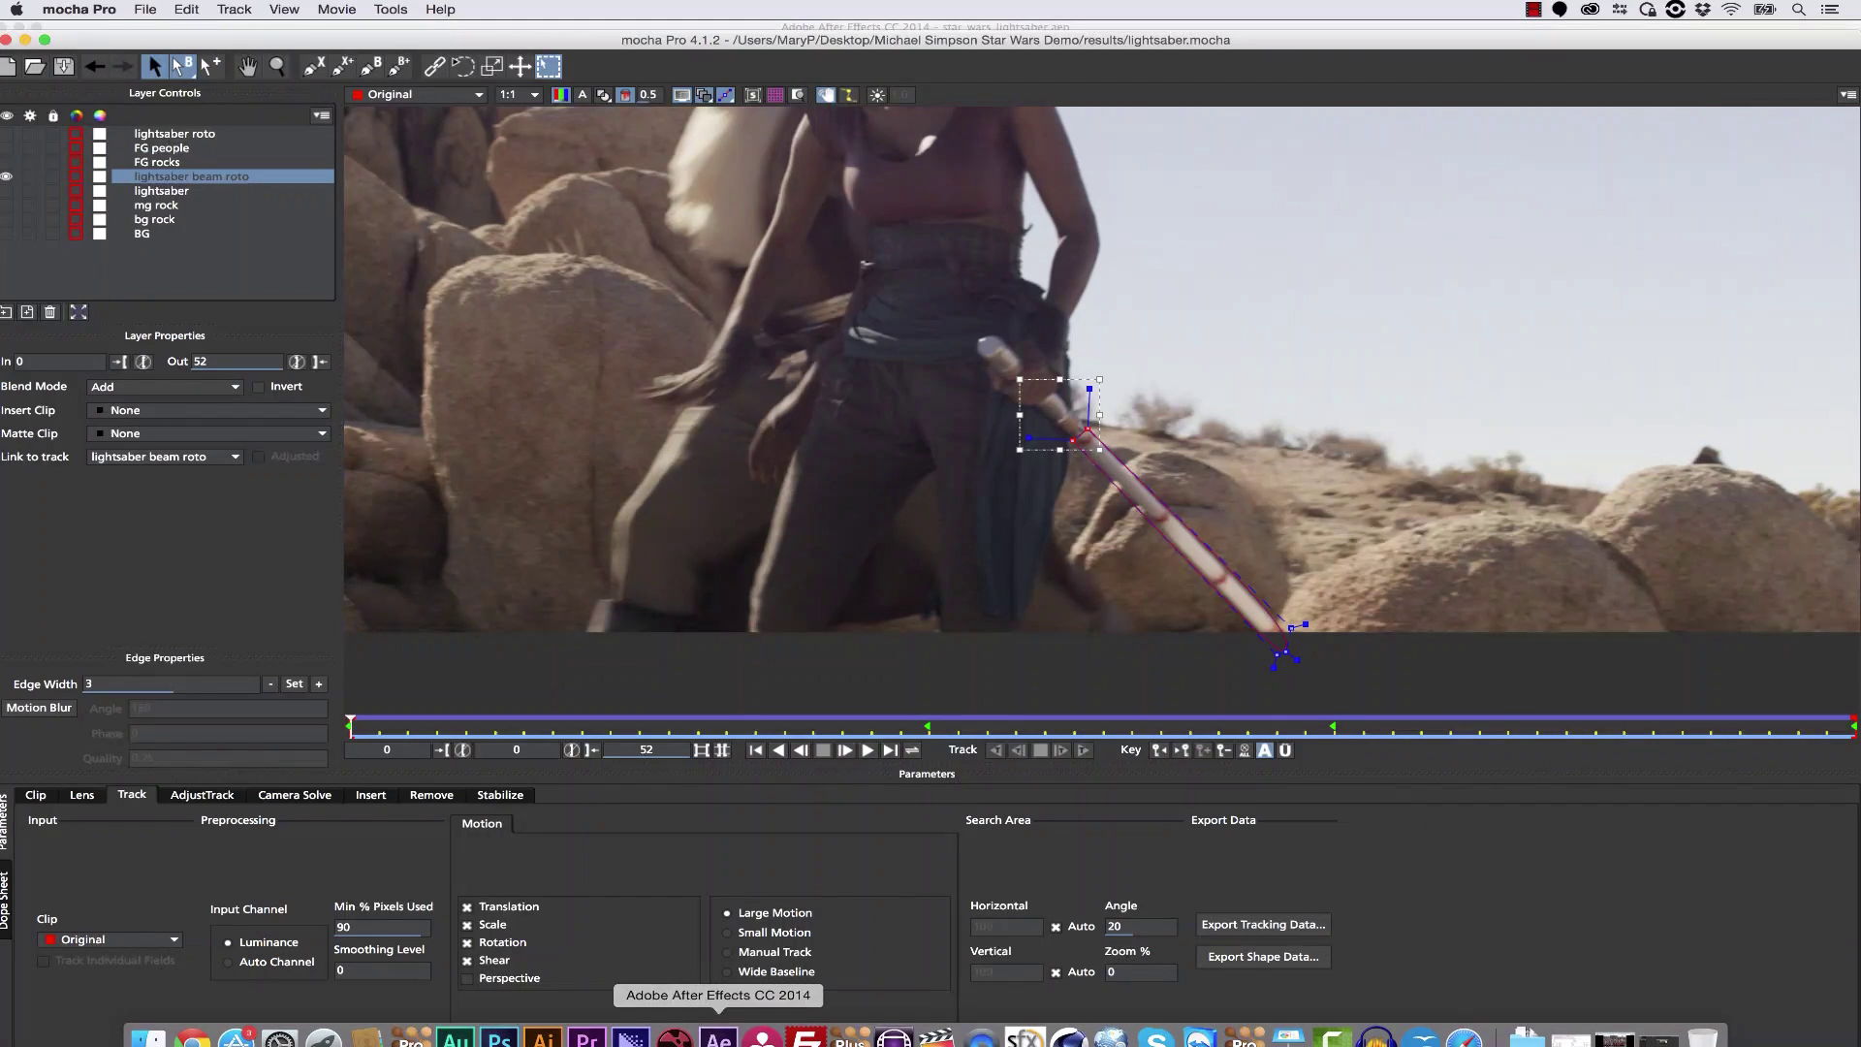
Switch to After Effects and add a bright green solid at comp size directly above the lightsaber_remove.mov layer.
click(727, 1030)
click(203, 838)
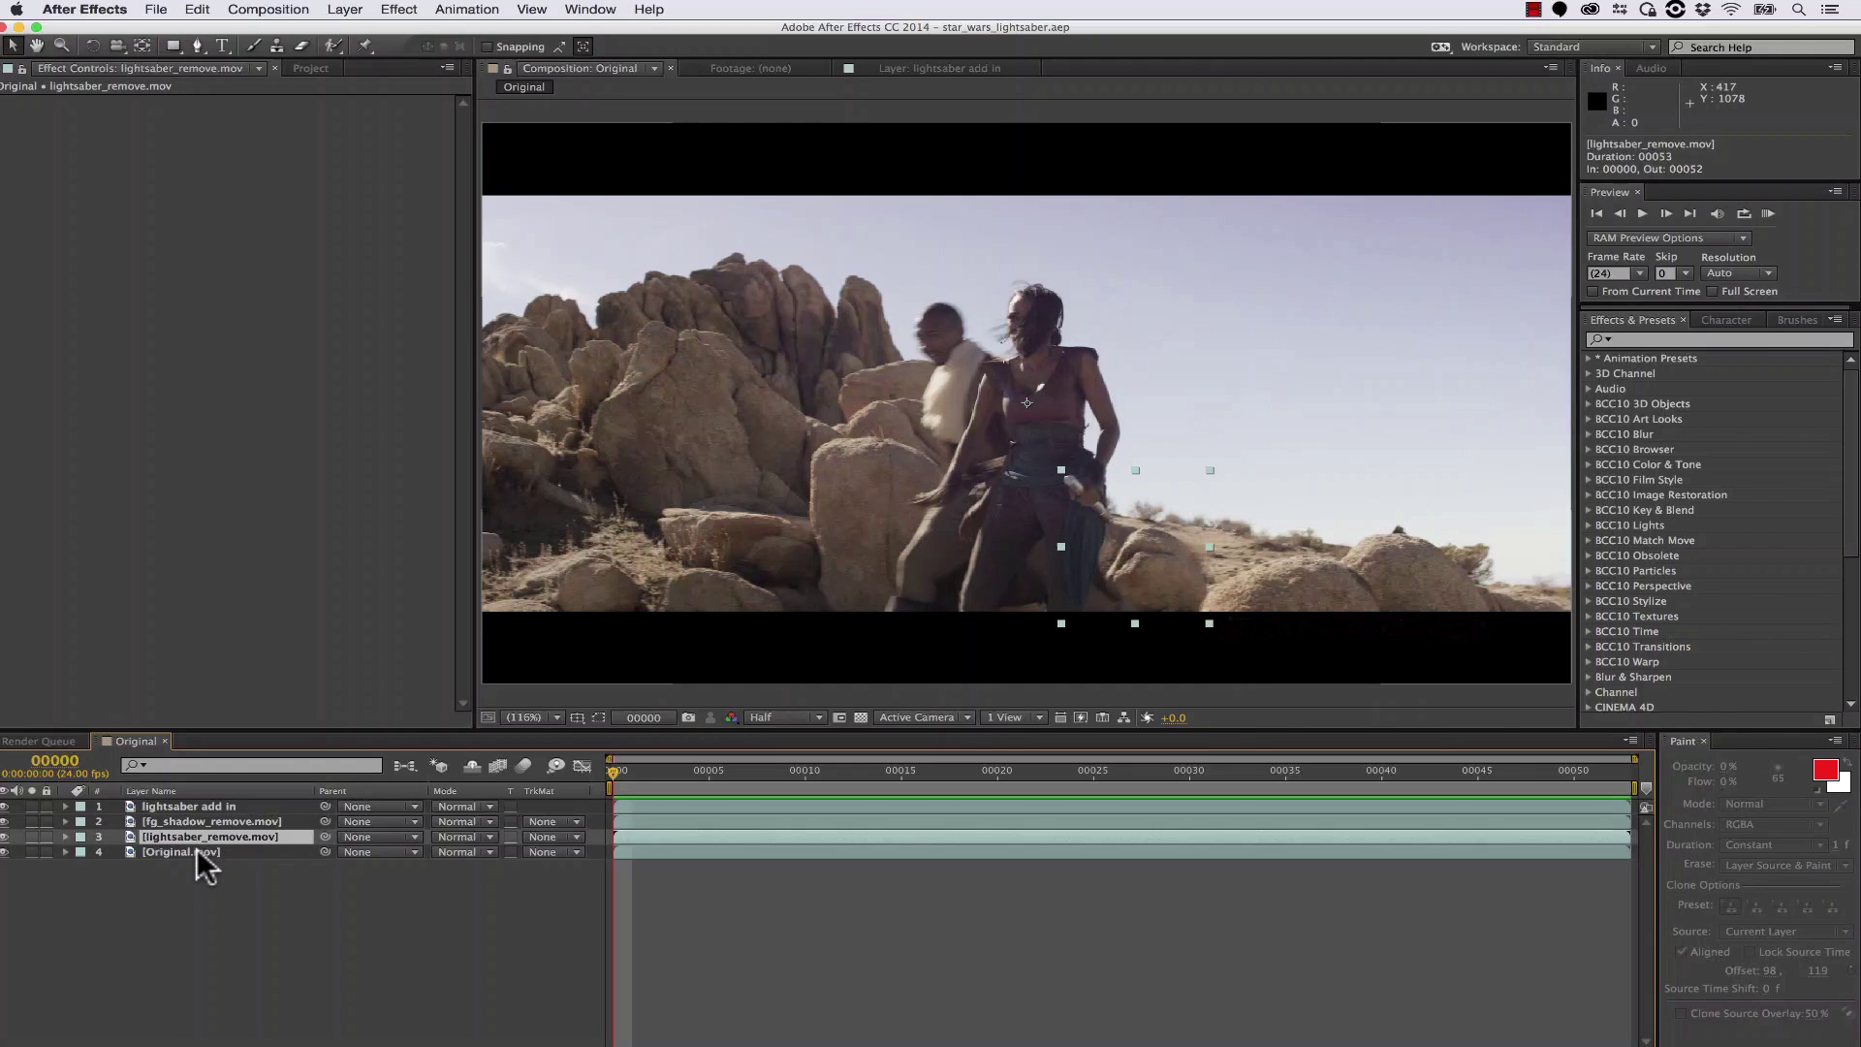
click(206, 852)
key(super+Up)
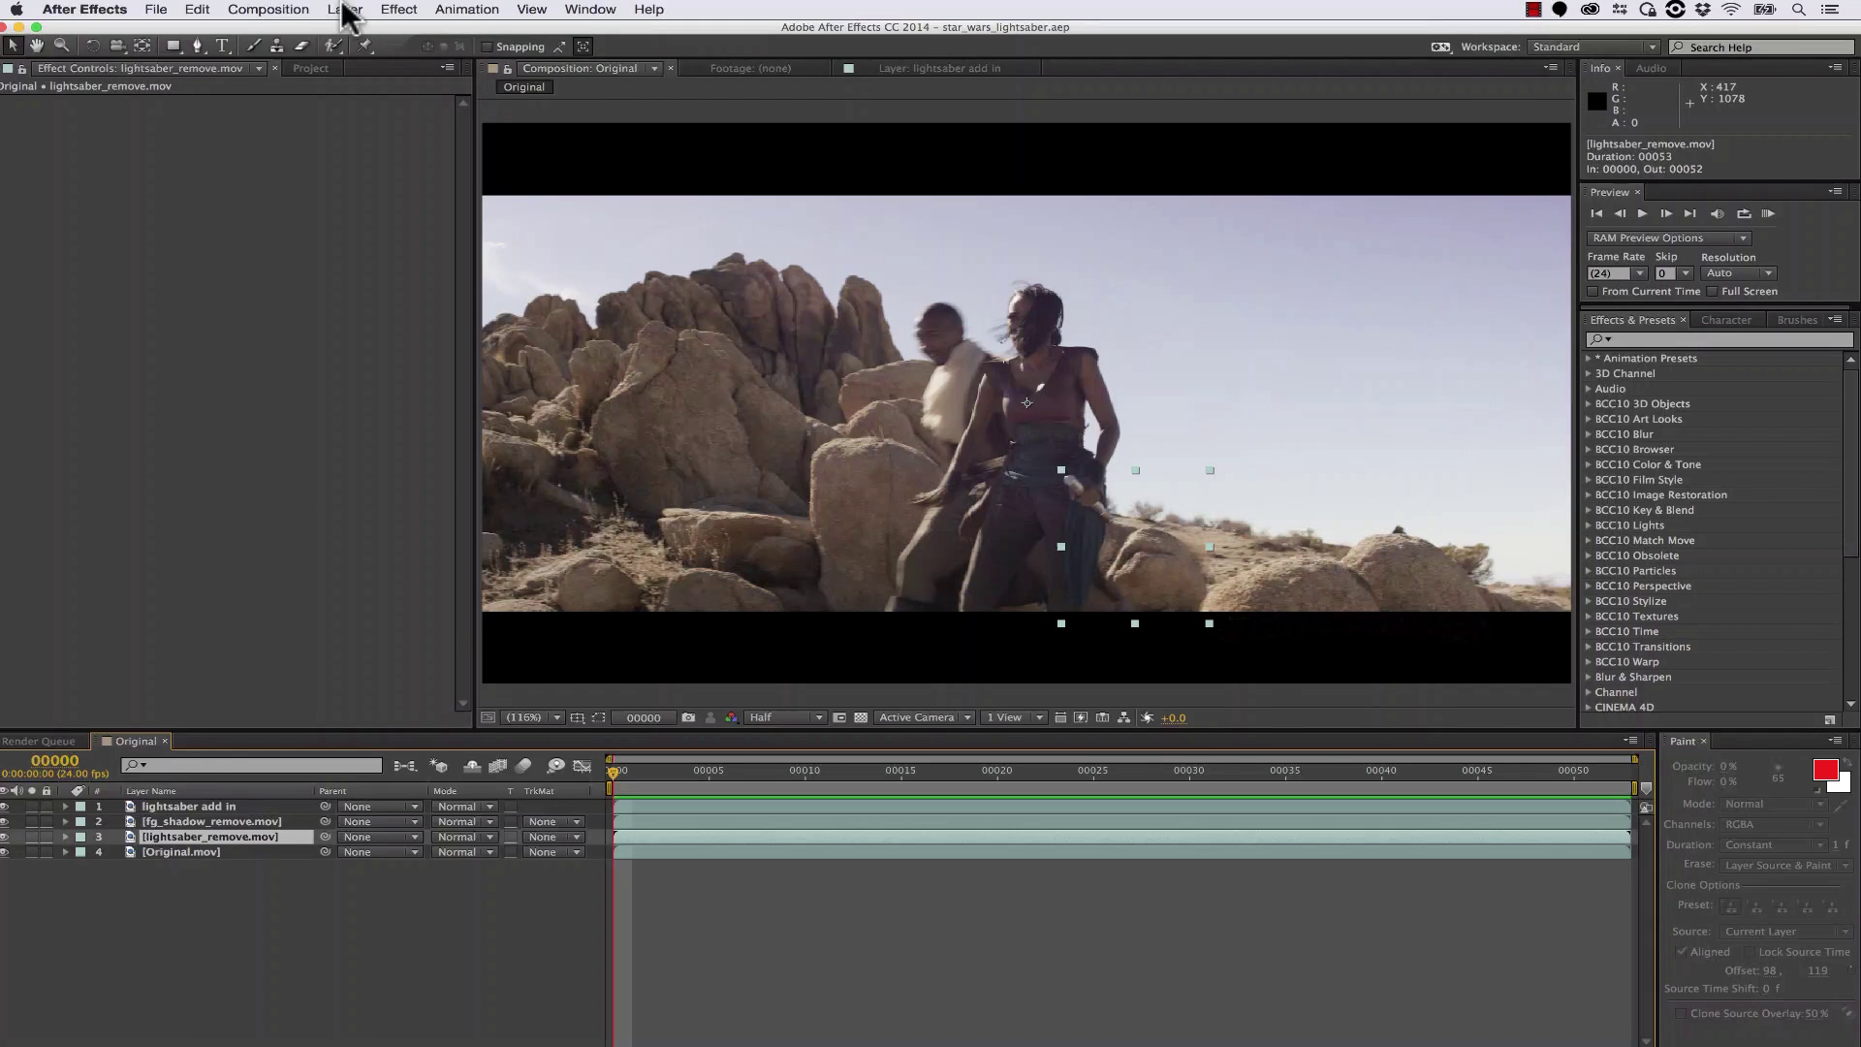
click(344, 11)
mouse_move(351, 31)
click(620, 58)
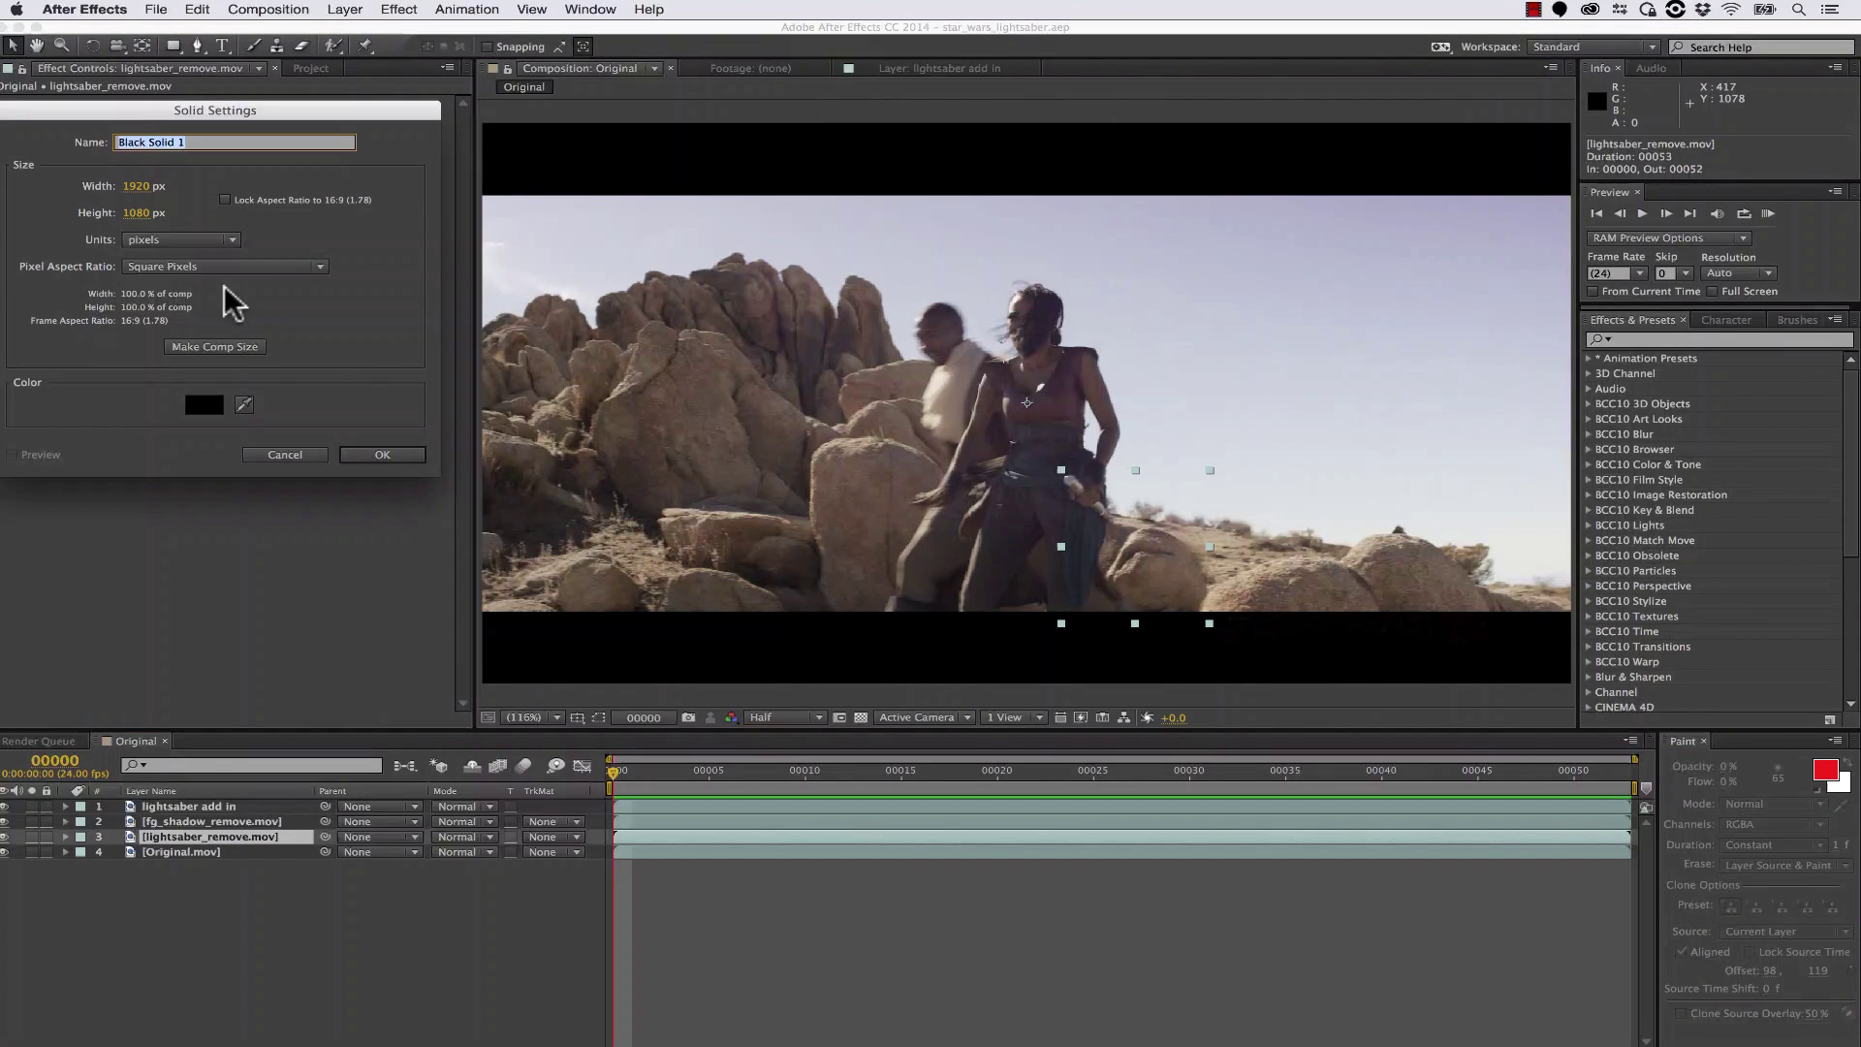
click(209, 407)
click(278, 291)
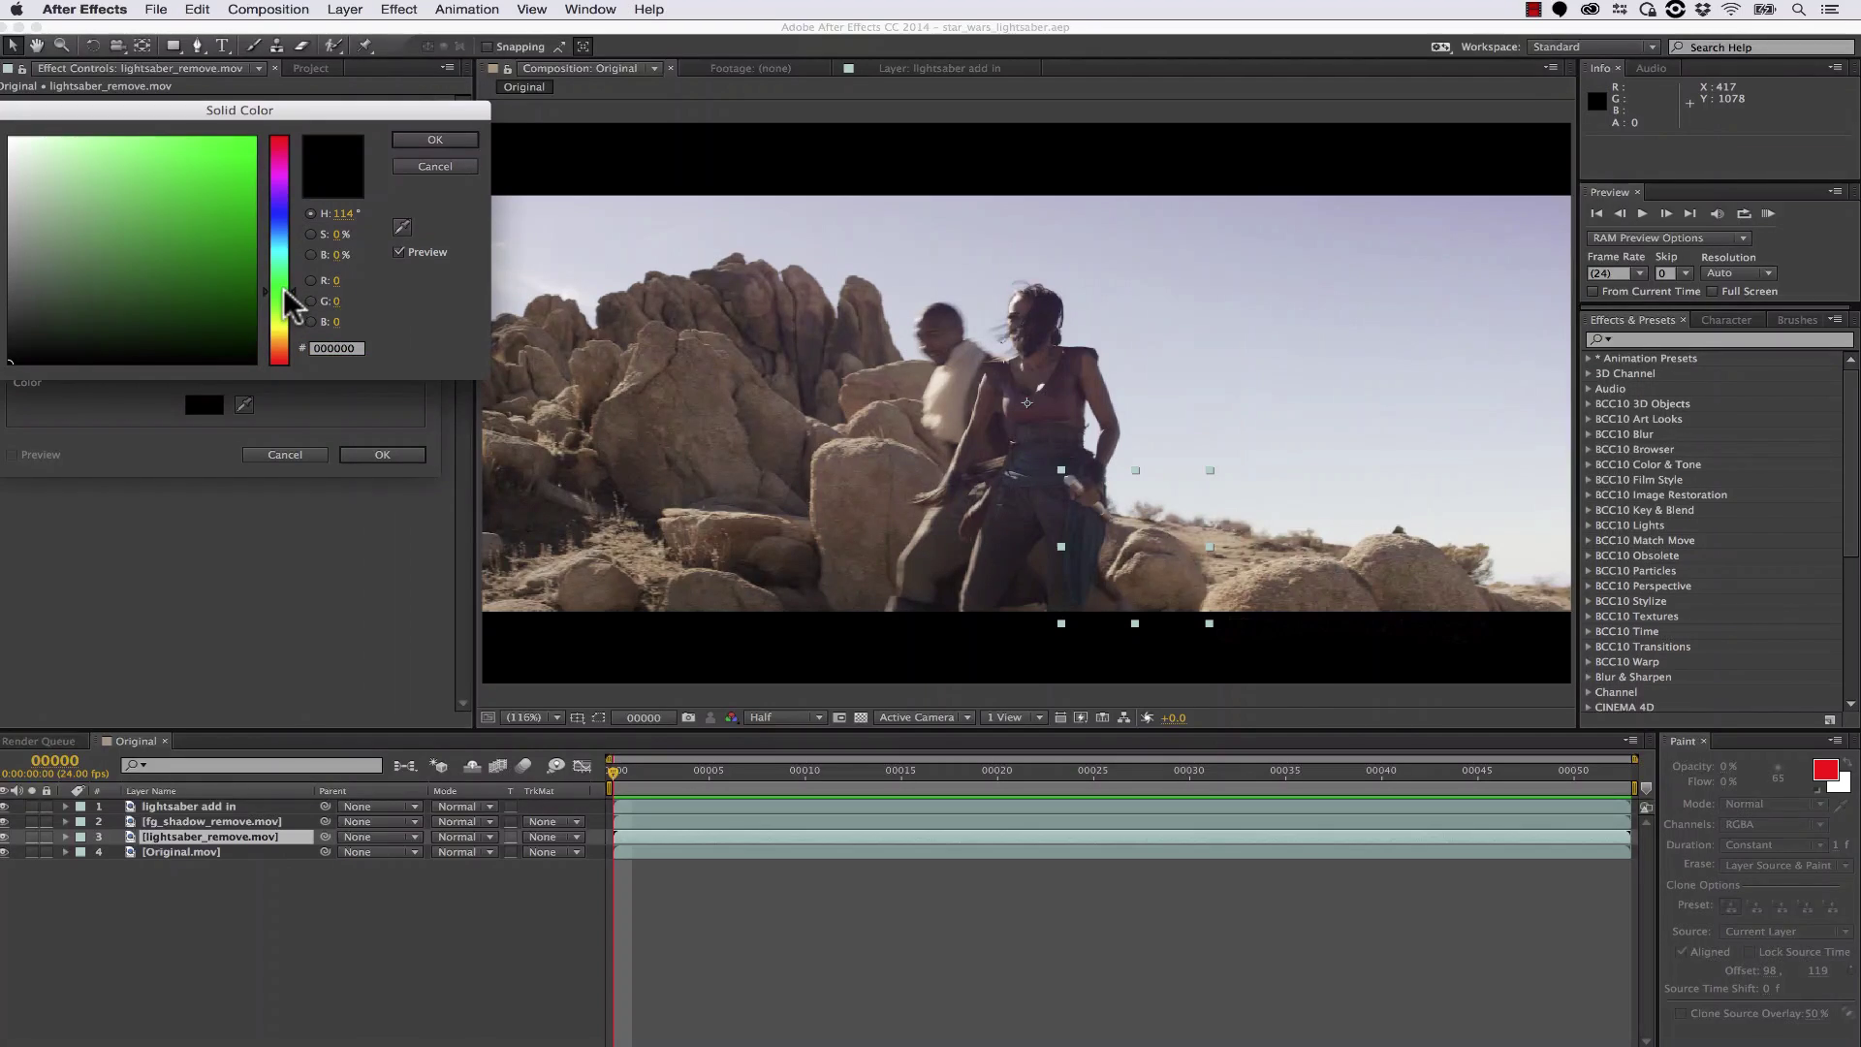
click(254, 139)
click(417, 141)
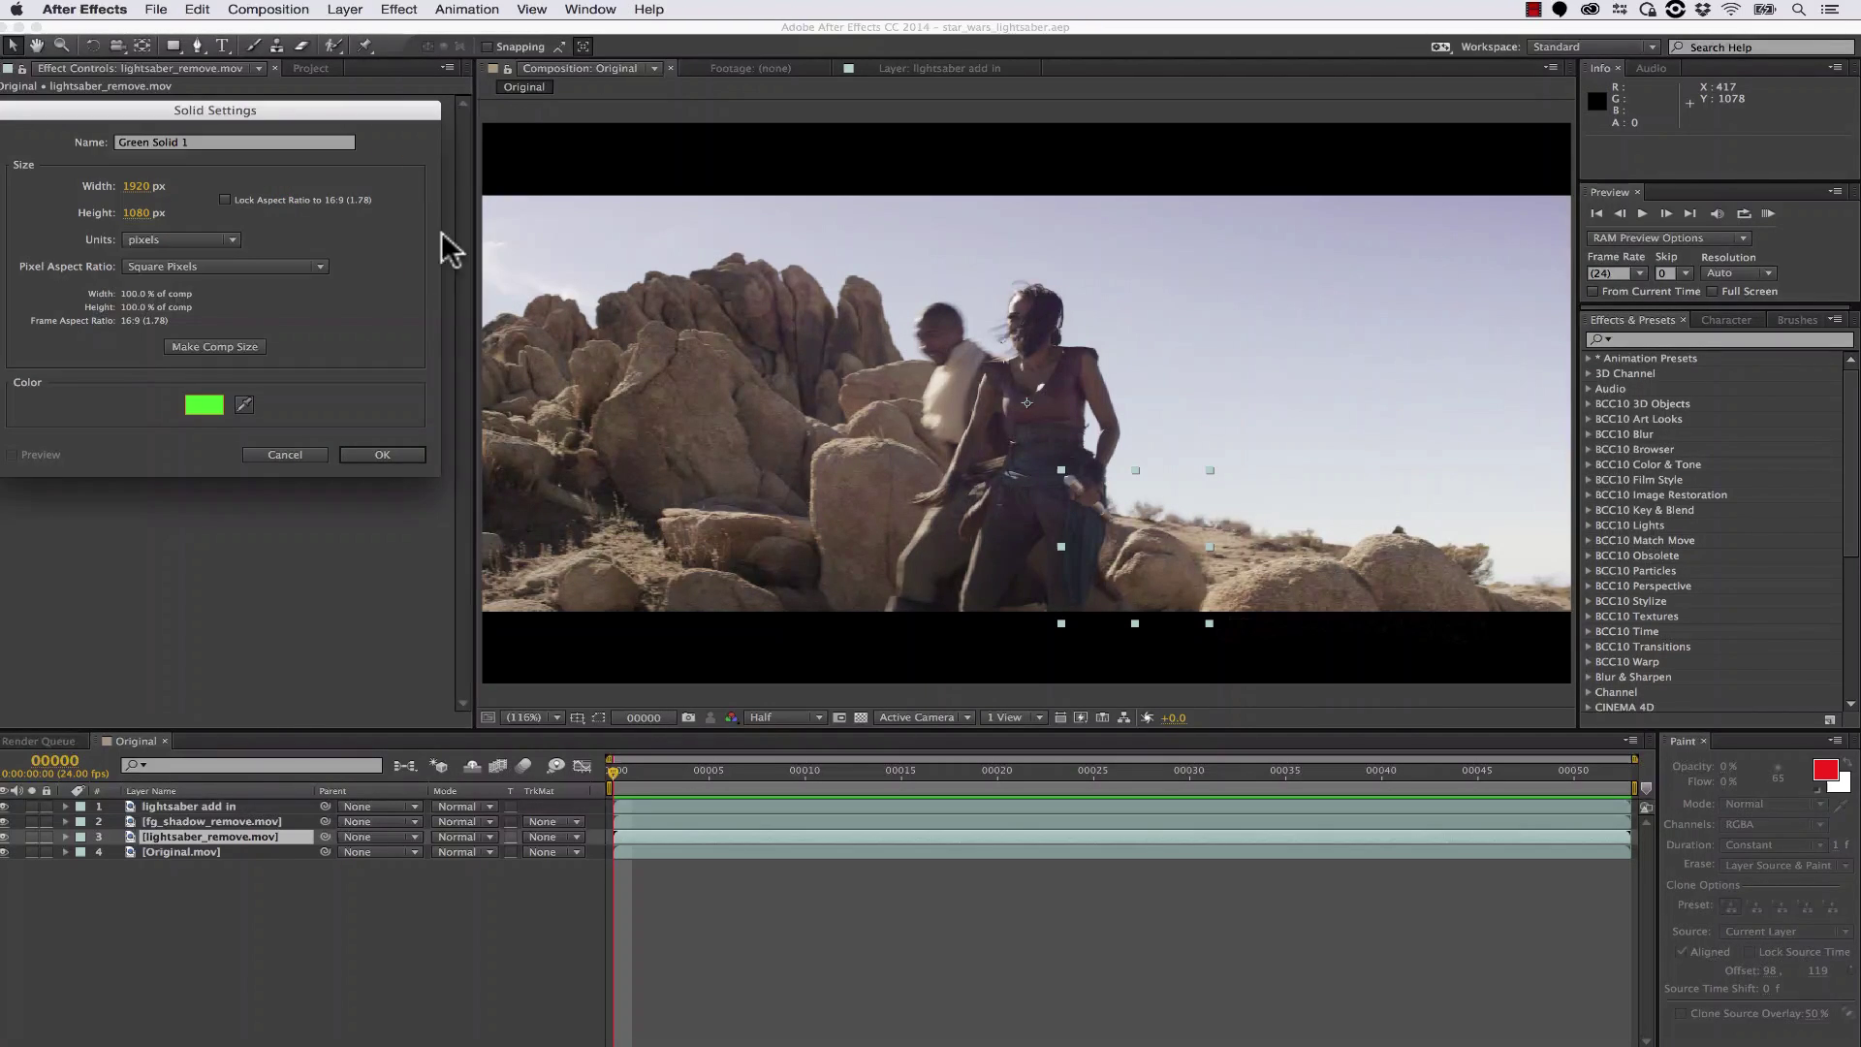
click(382, 455)
Paste the copied lightsaber beam roto mocha mask onto the green solid and set its mask feather to 5 pixels.
click(198, 10)
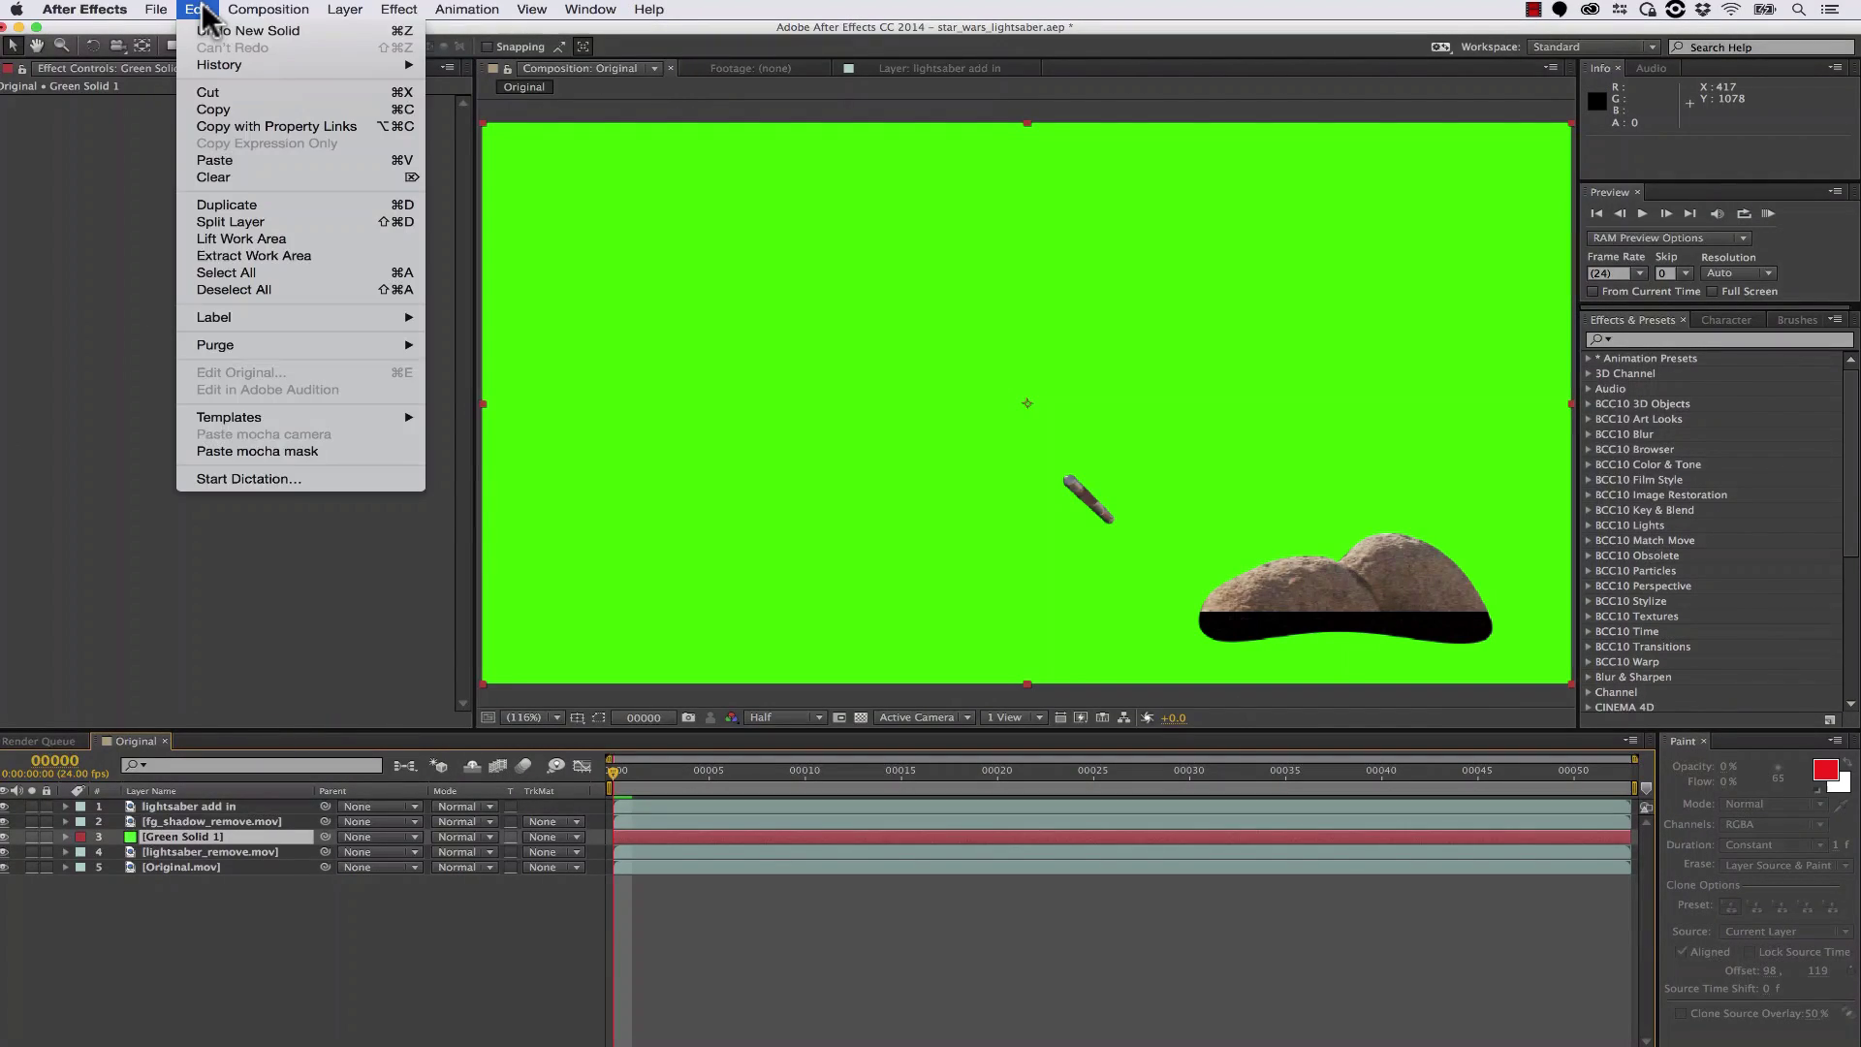
click(257, 450)
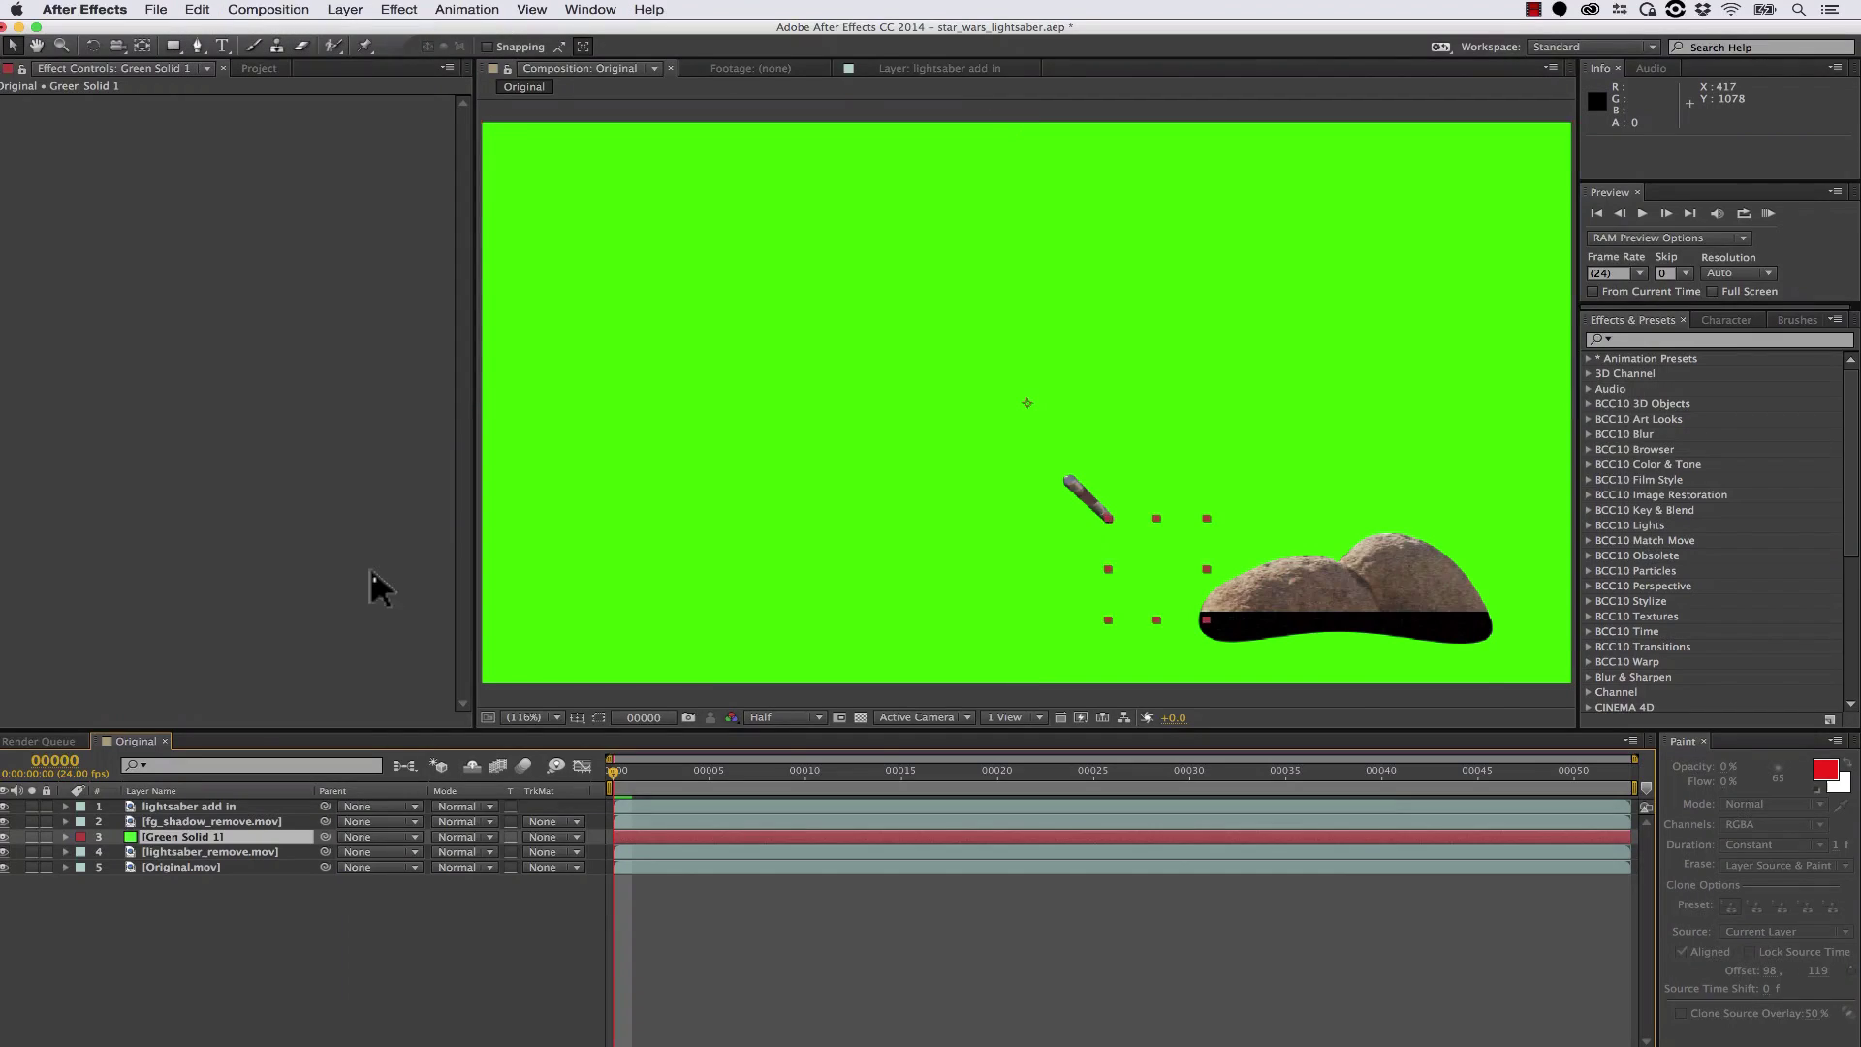
click(66, 837)
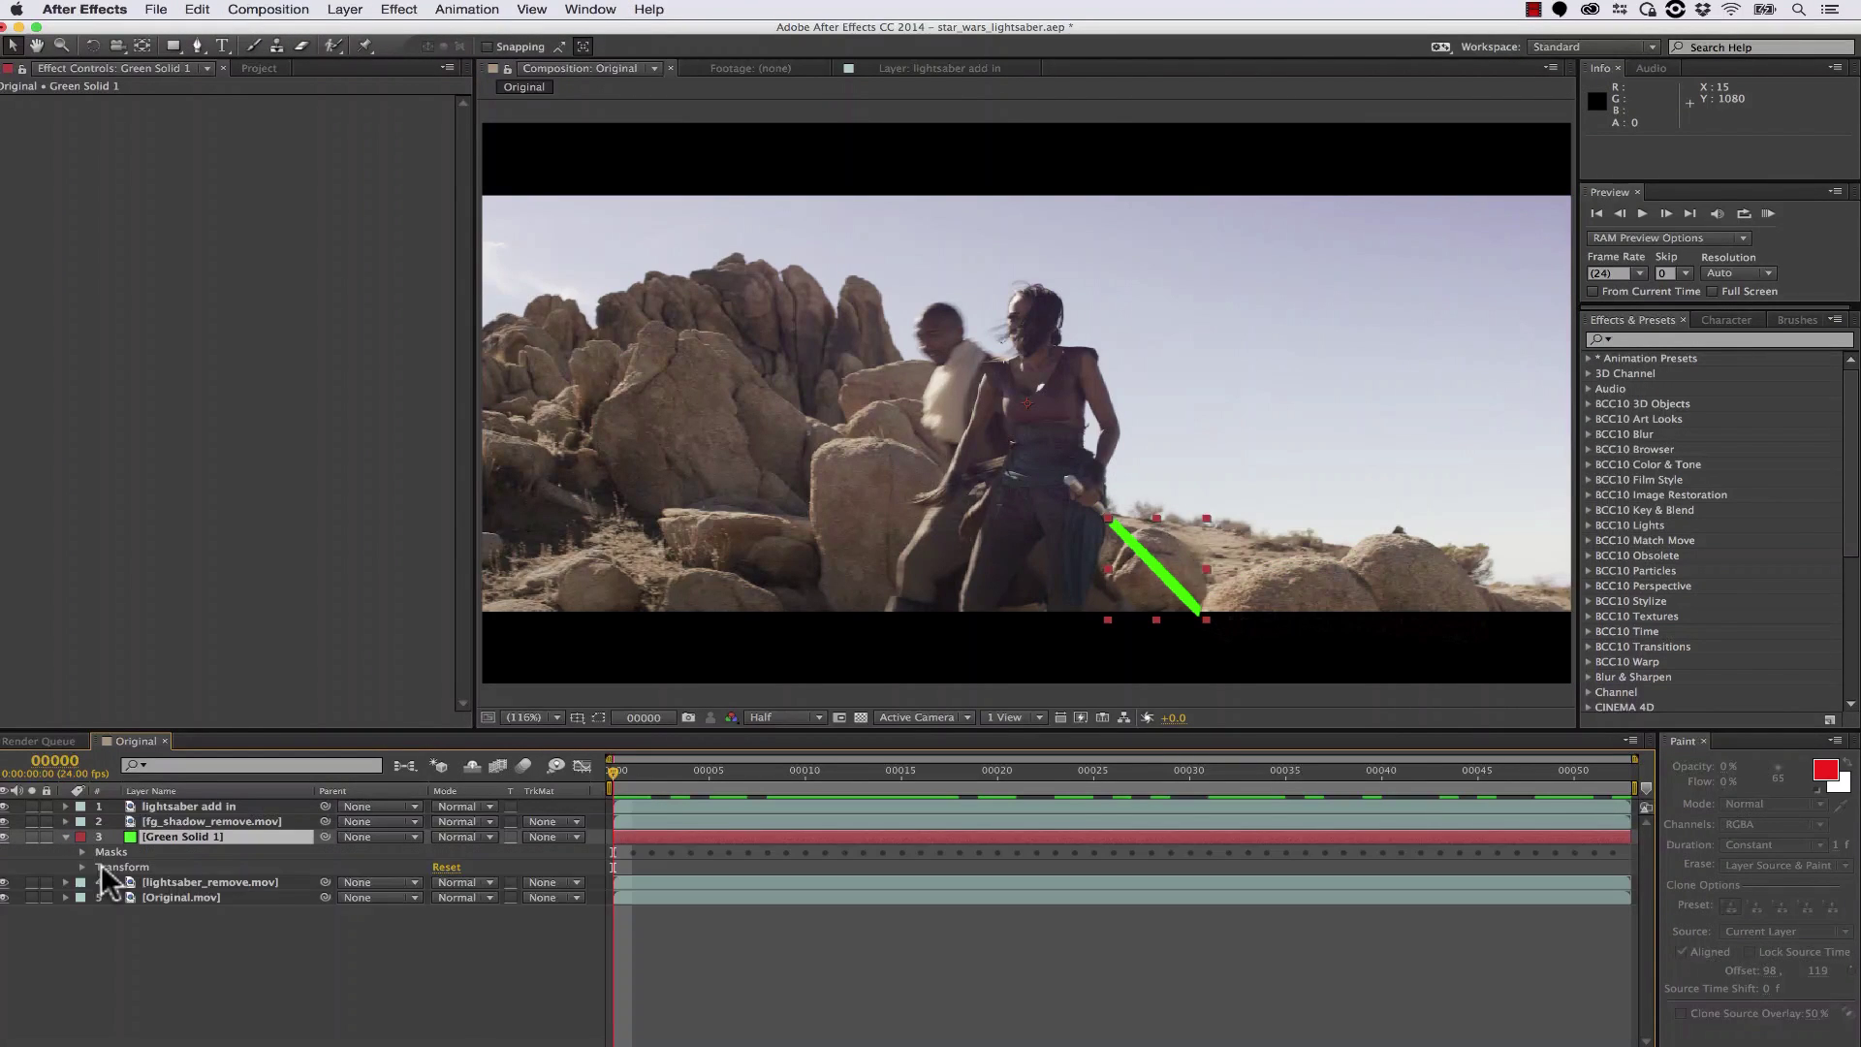
click(82, 852)
click(100, 866)
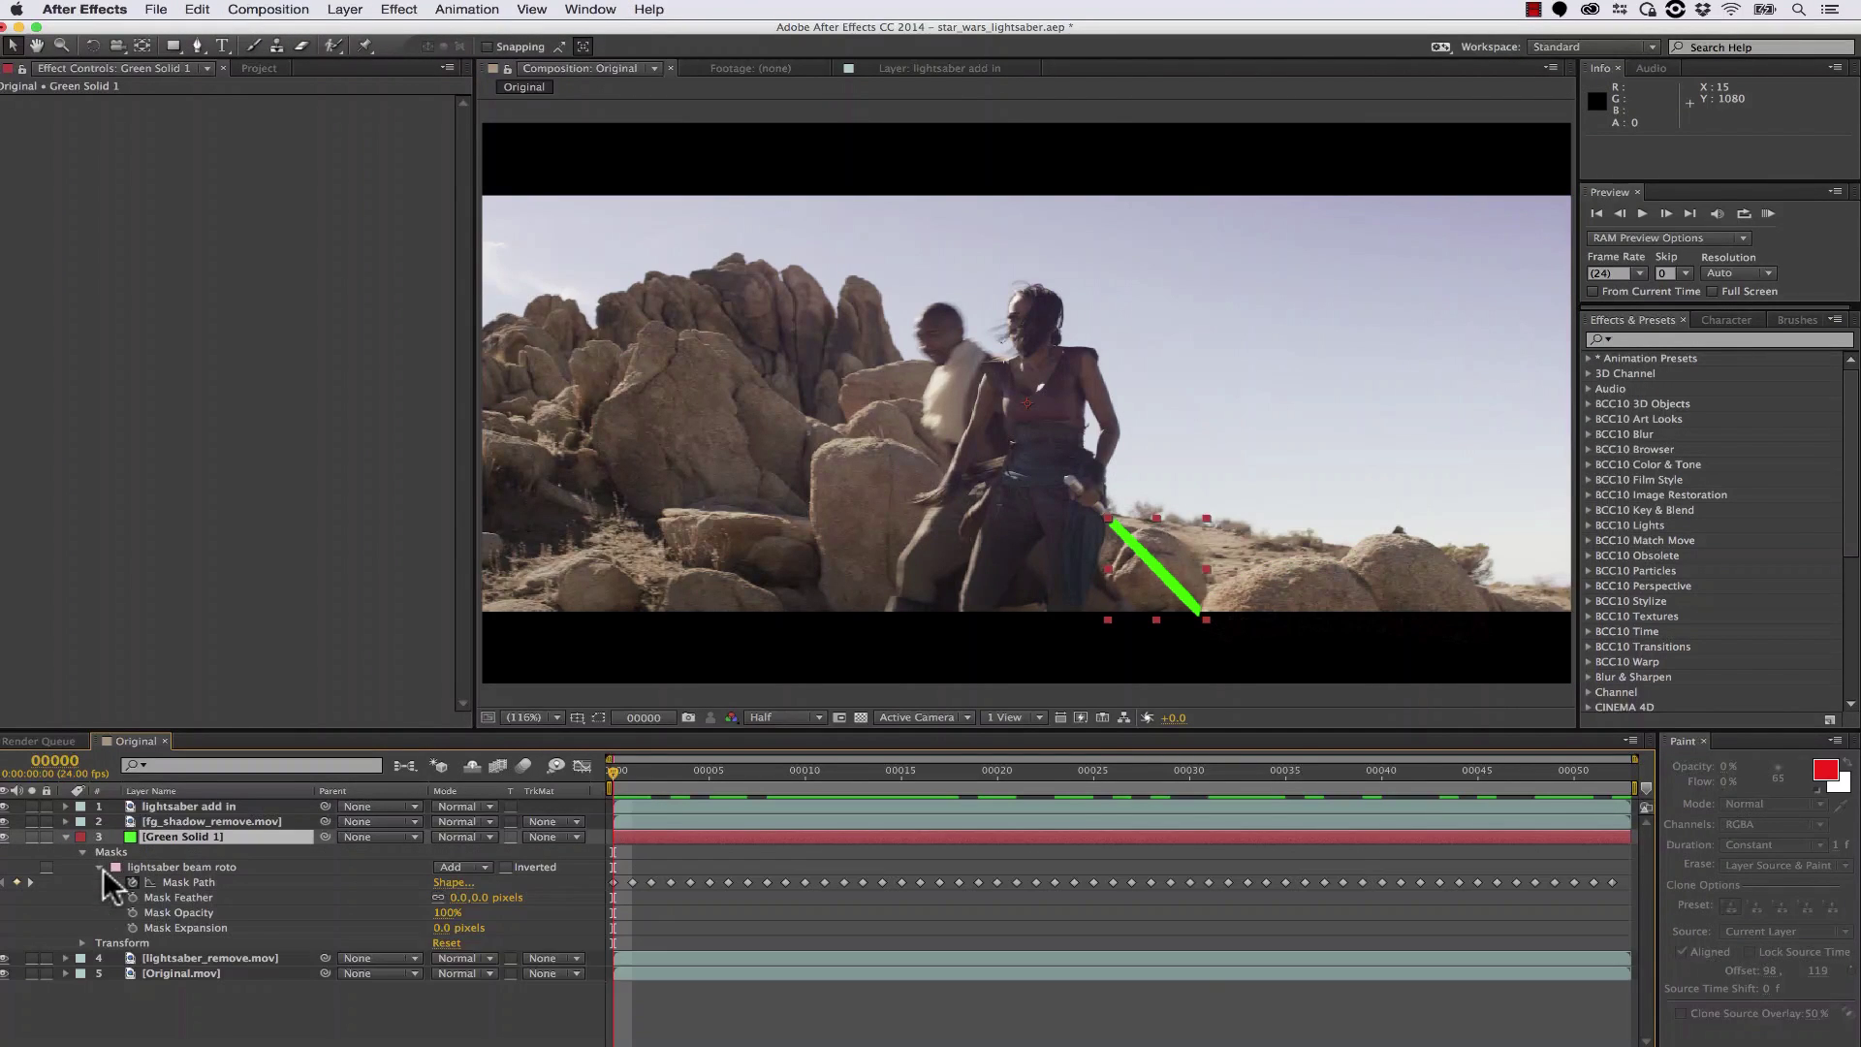
text(5)
click(529, 928)
key(super+z)
click(459, 897)
text(5)
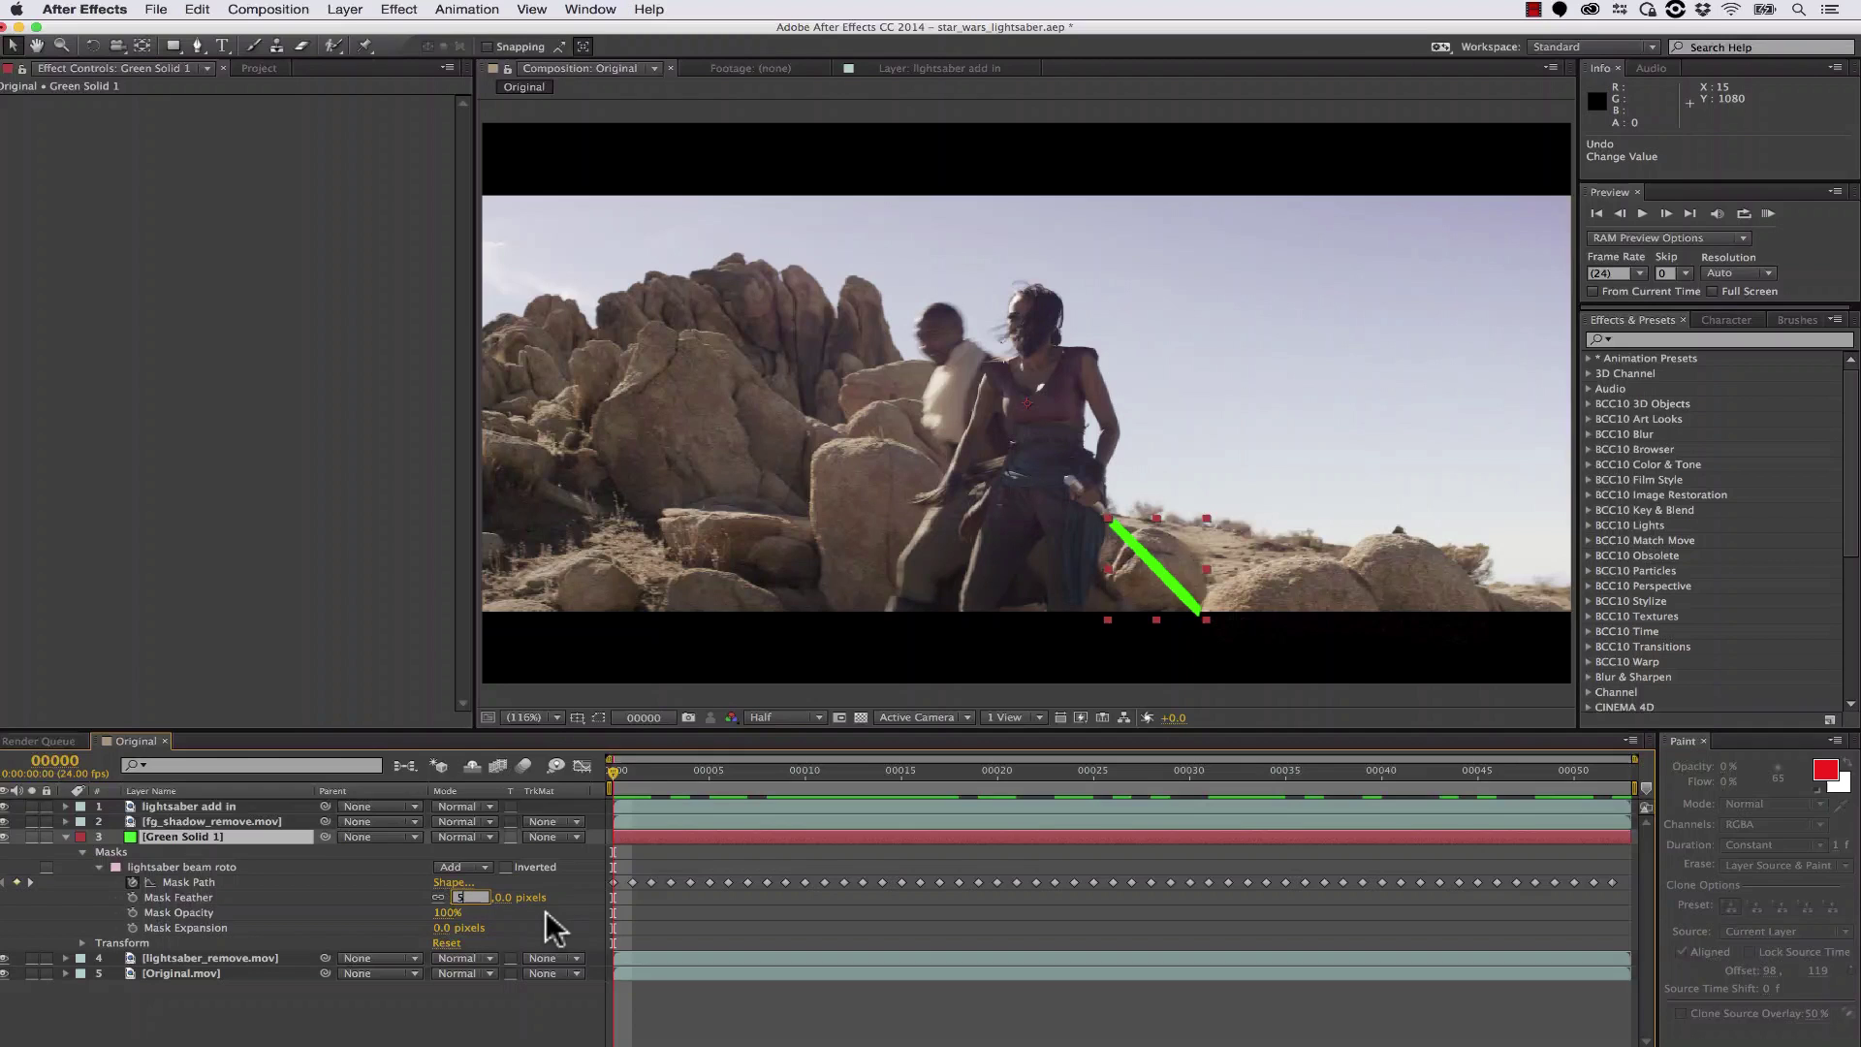
Duplicate the masked green solid and recolour the upper copy white as a new solid.
click(215, 840)
key(super+d)
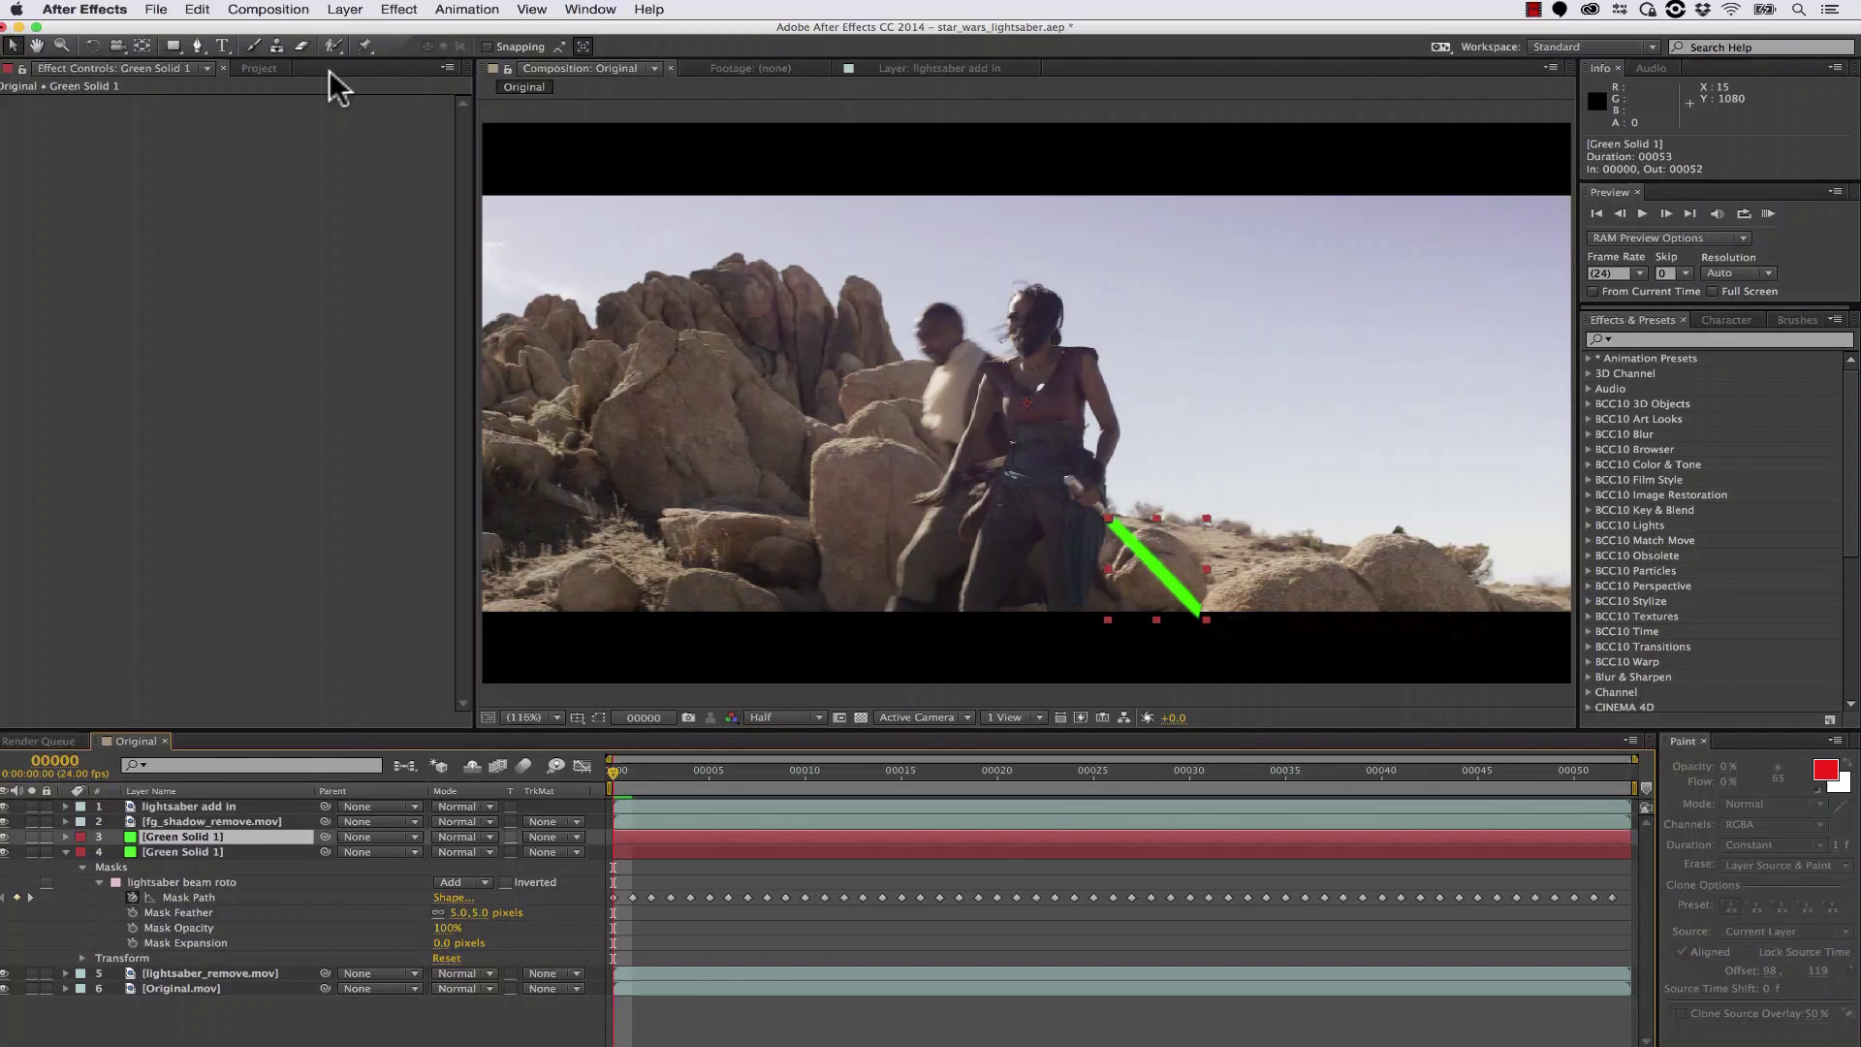
click(347, 10)
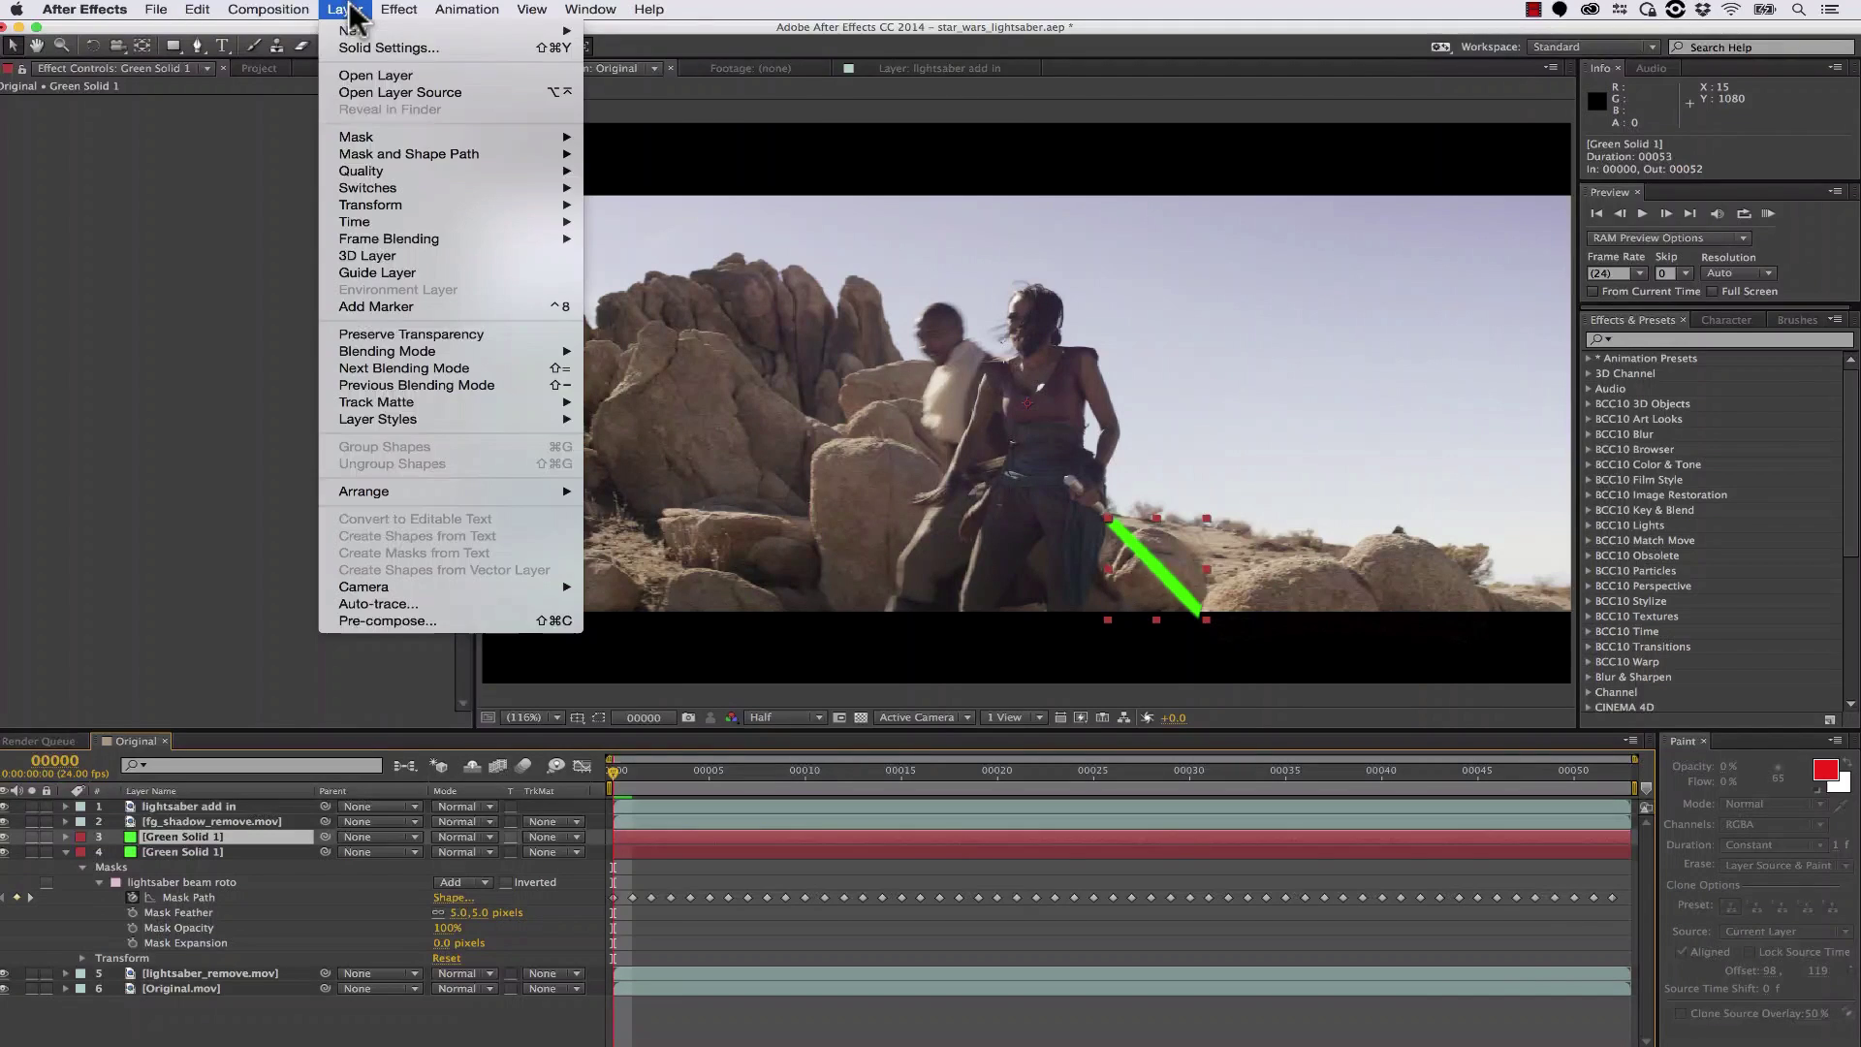
click(373, 50)
click(203, 405)
click(10, 138)
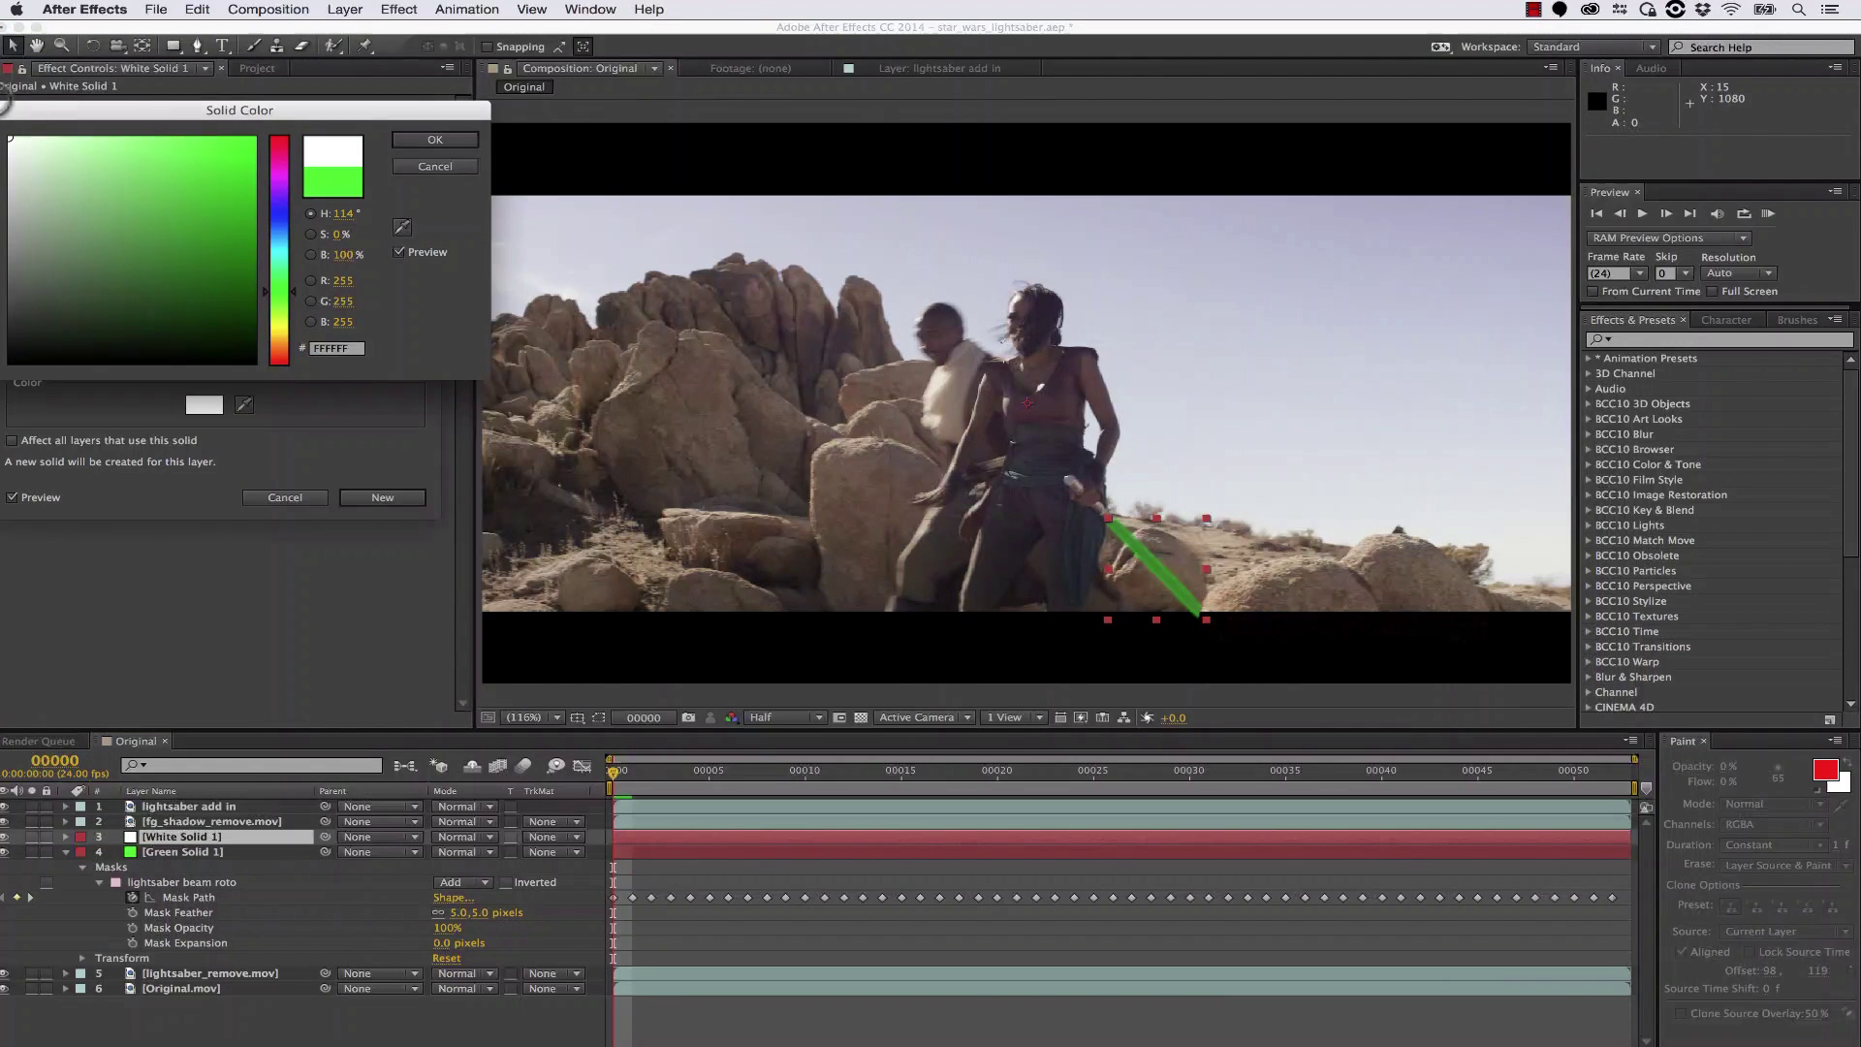
click(435, 140)
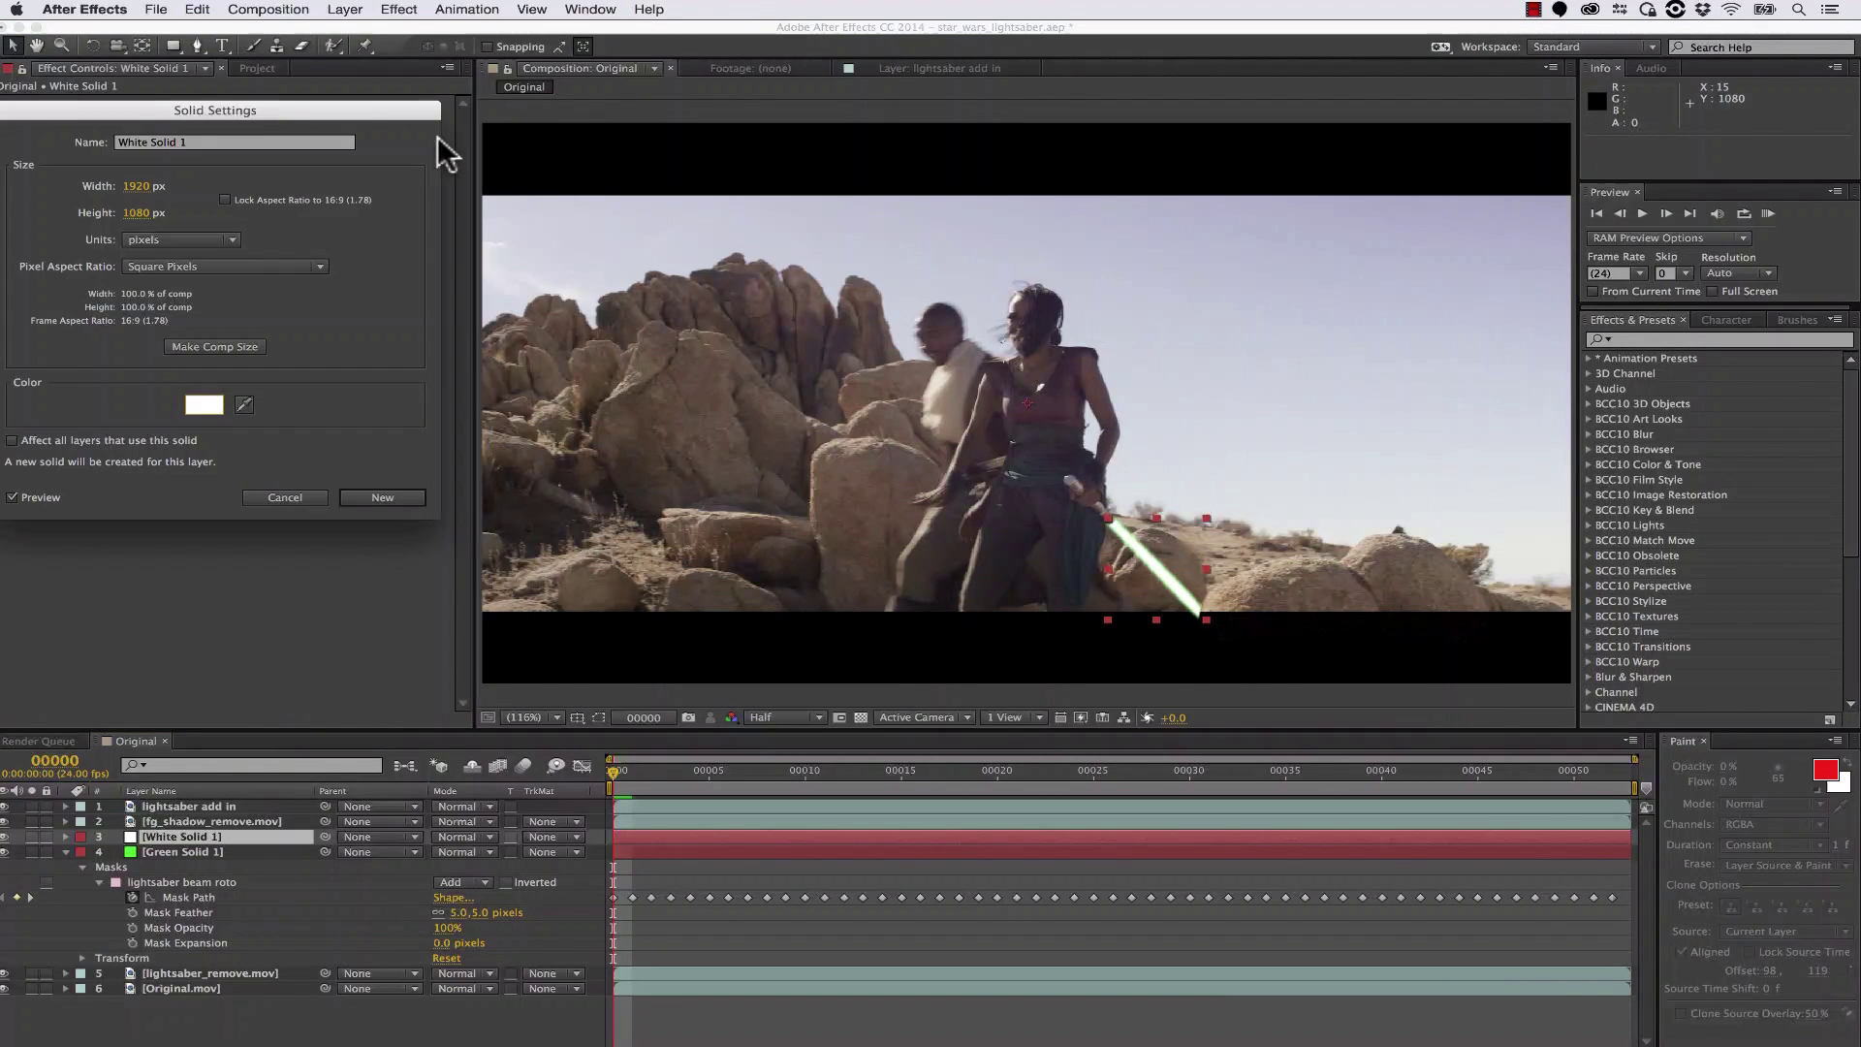
click(355, 500)
Shrink the white solid's lightsaber beam roto mask with a mask expansion of -3 pixels.
click(65, 836)
click(82, 852)
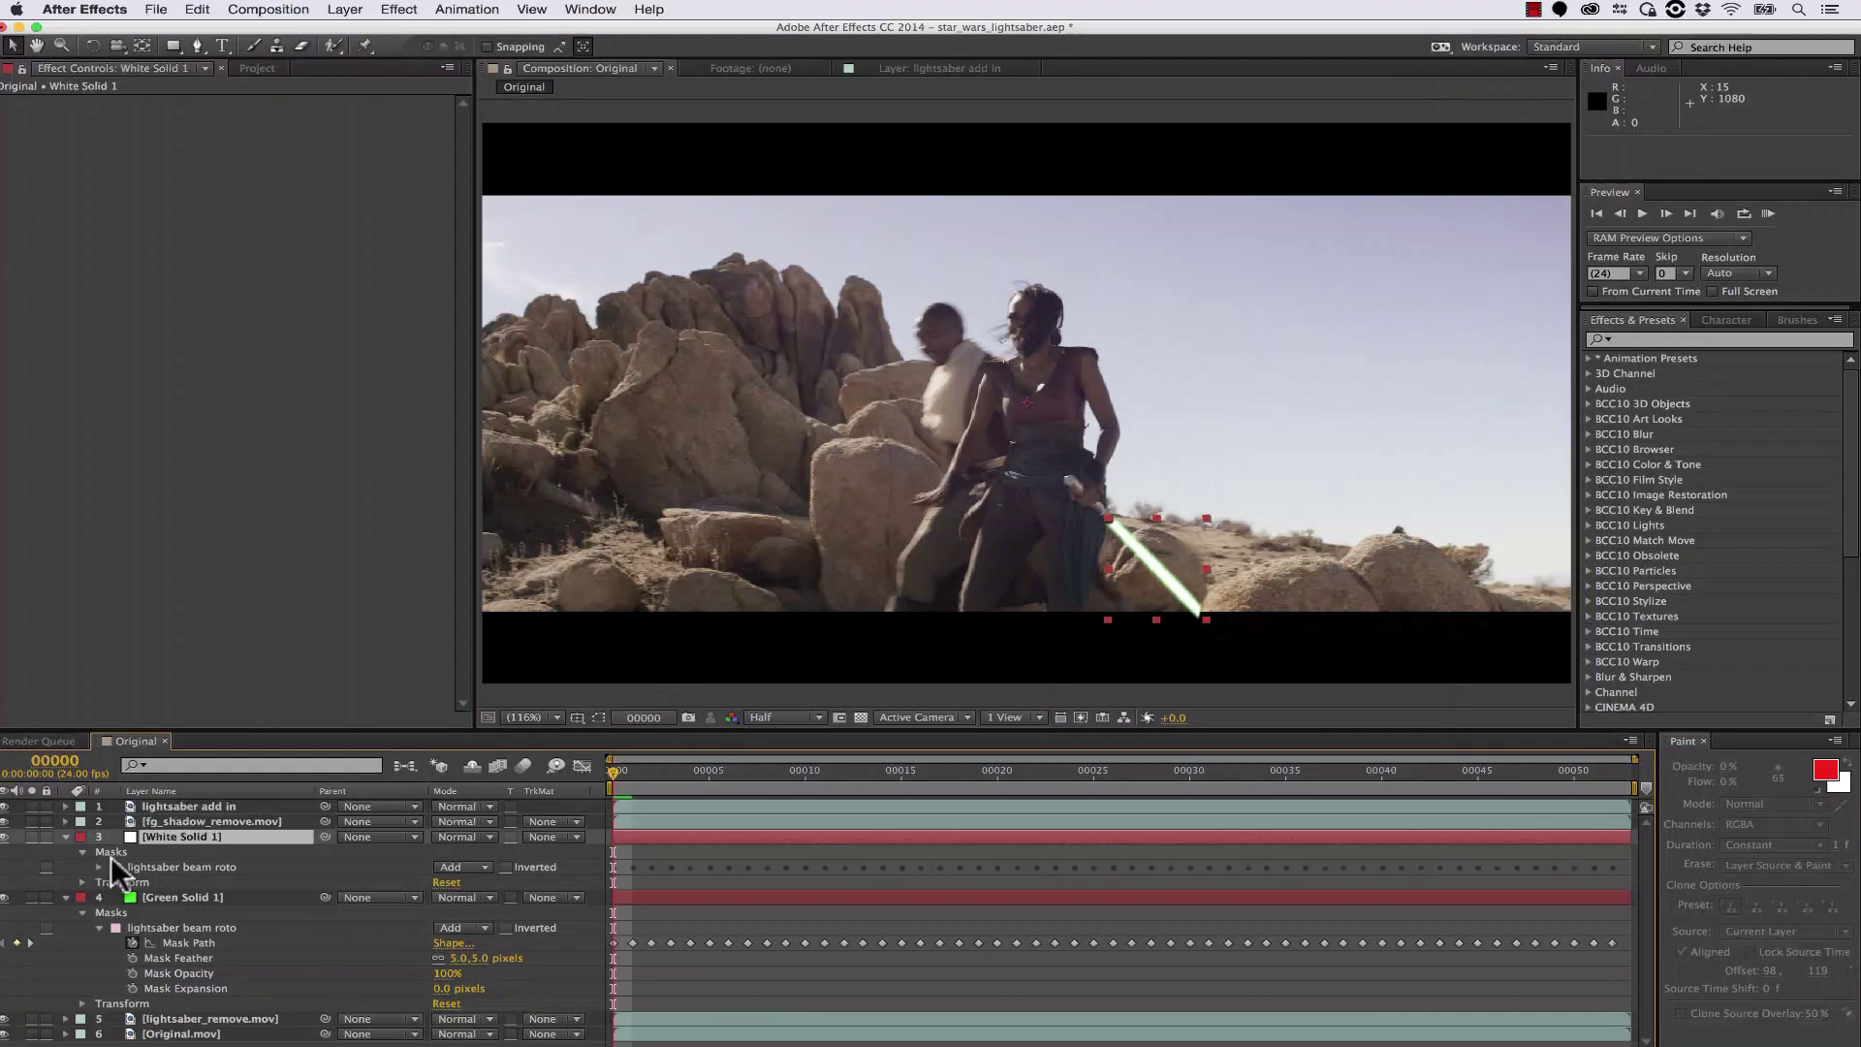
click(98, 867)
click(453, 927)
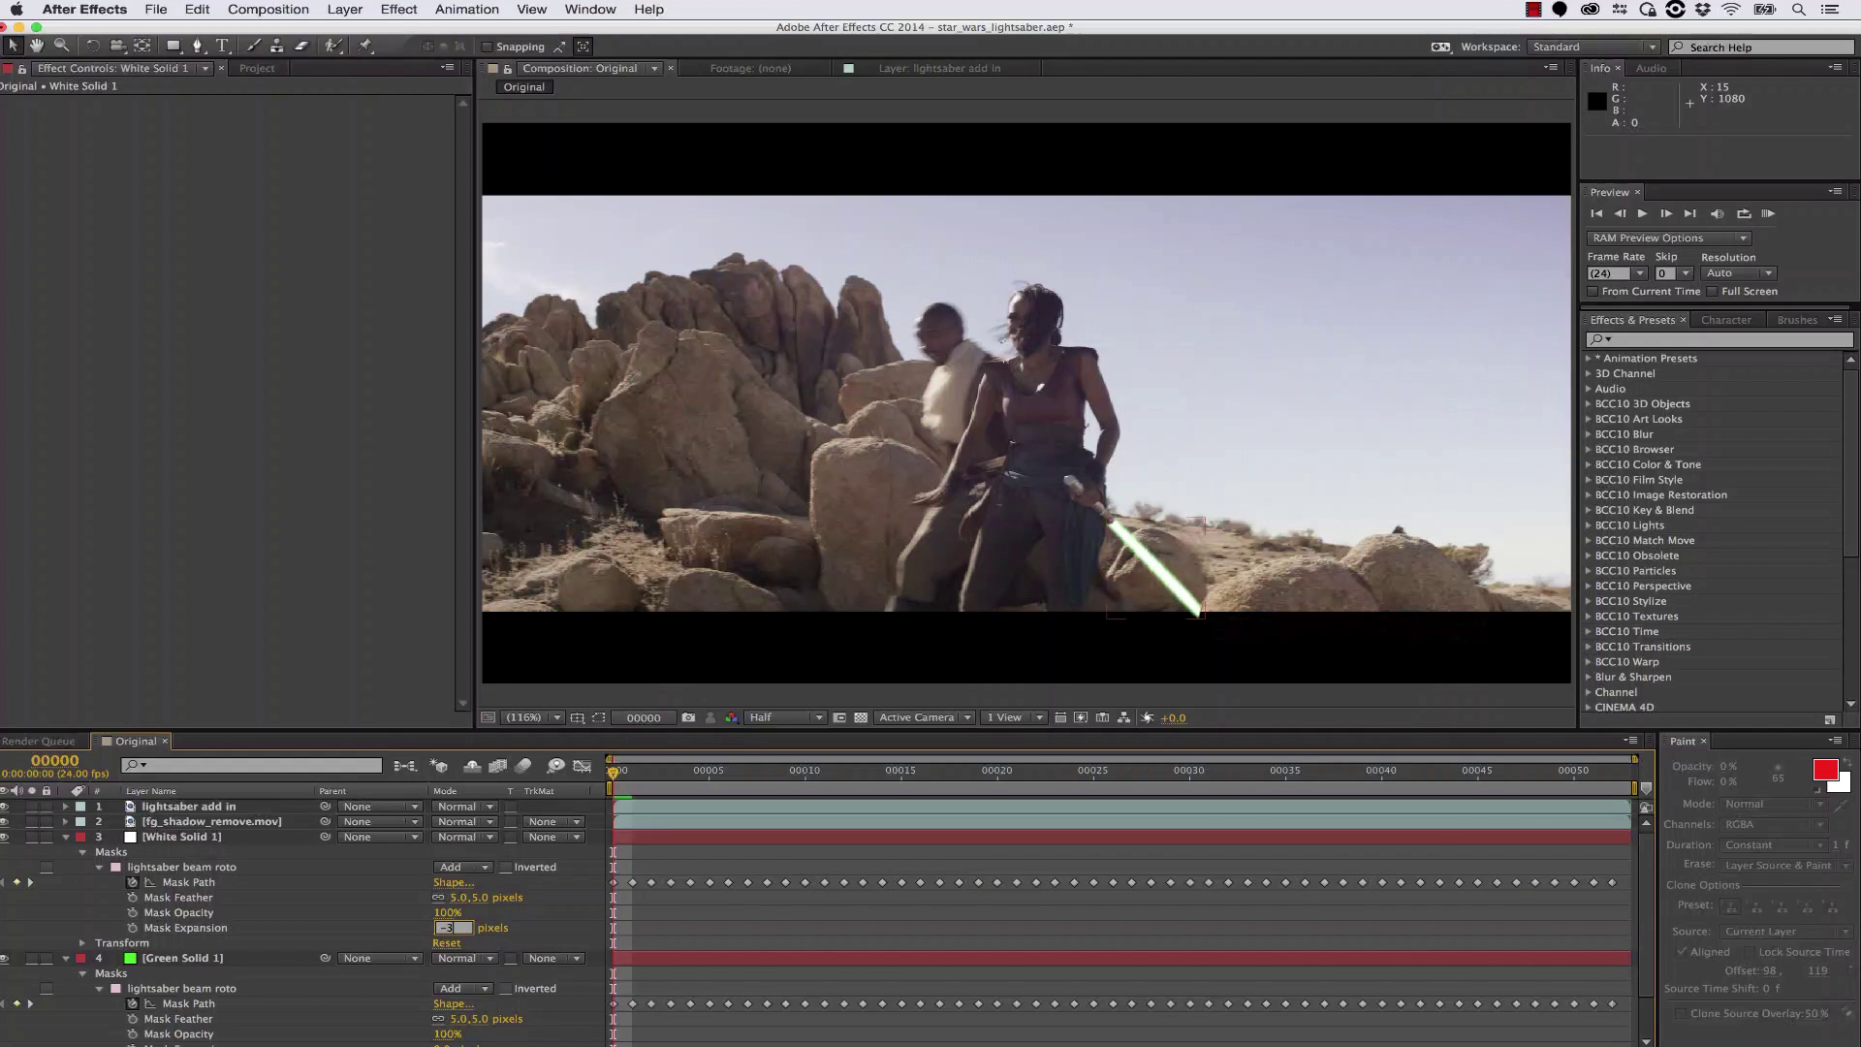
text(-3)
key(Return)
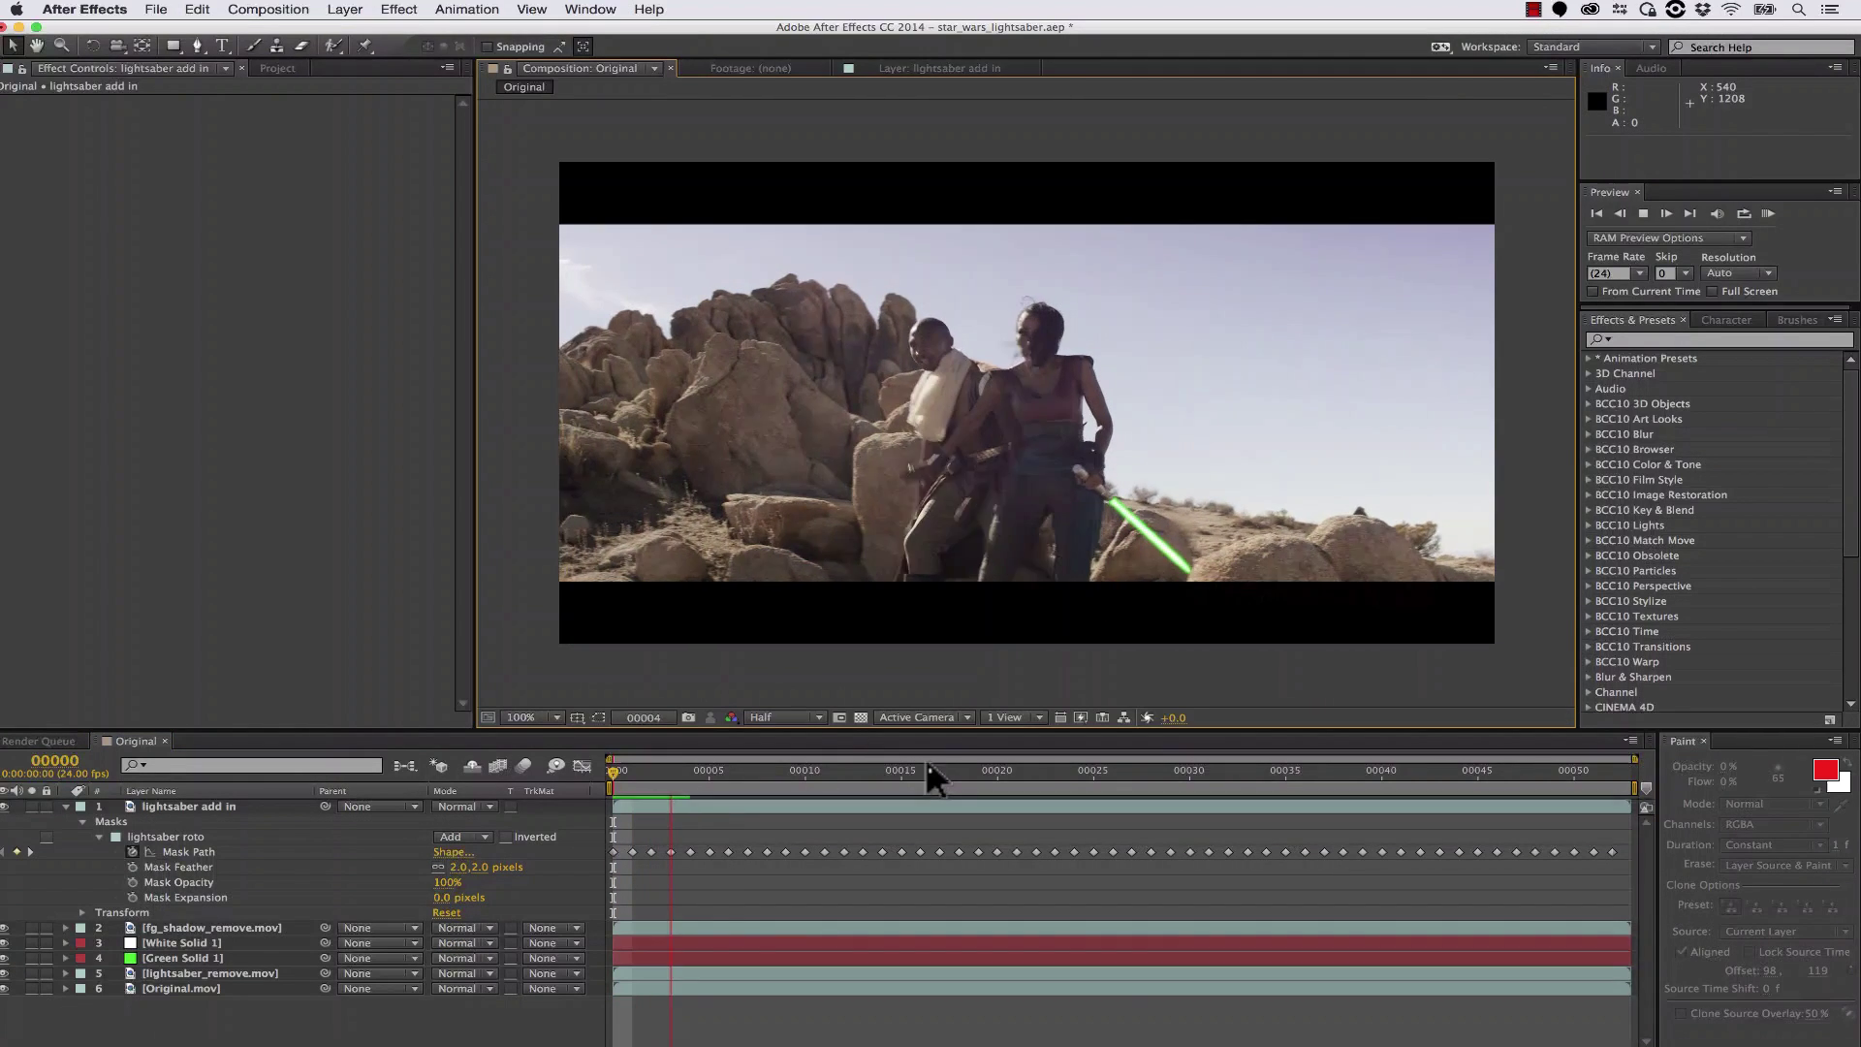